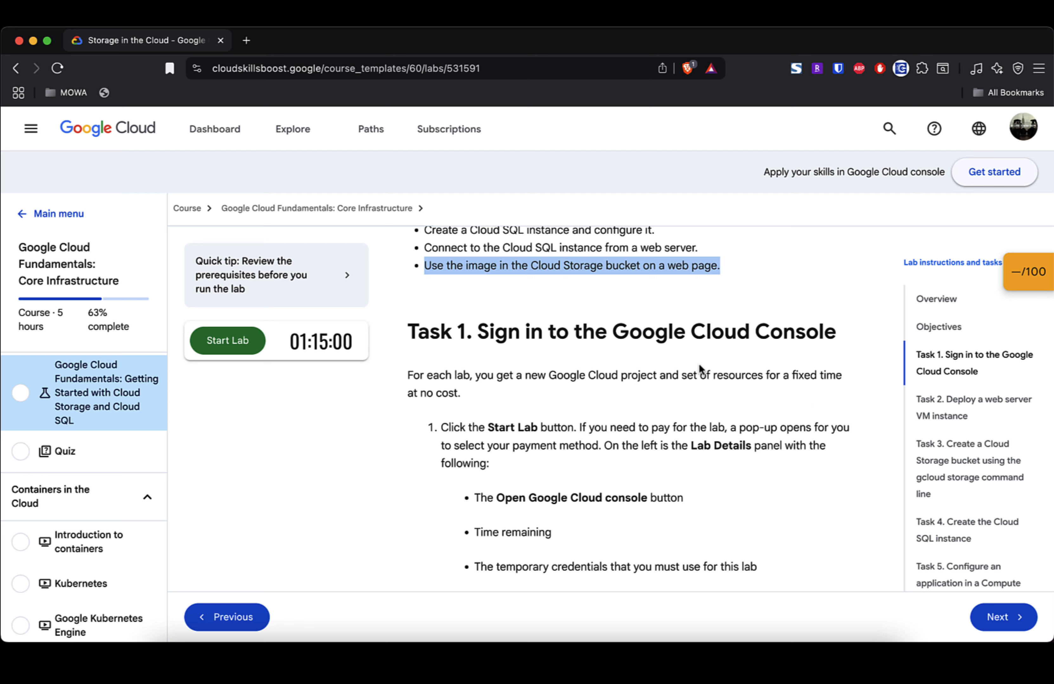
Step: Go from the lab instructions into the Google Cloud console and begin a new project
{"action": "scroll", "coordinate": [711, 343], "scroll_direction": "down", "scroll_amount": 2}
{"action": "scroll", "coordinate": [712, 343], "scroll_direction": "down", "scroll_amount": 5}
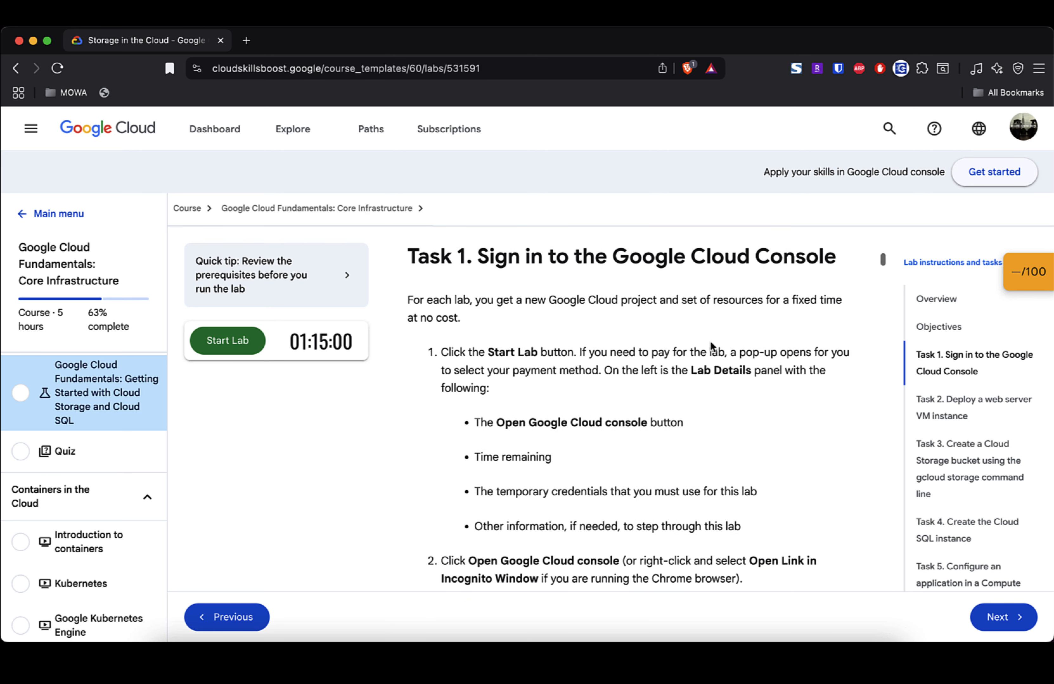
{"action": "scroll", "coordinate": [710, 343], "scroll_direction": "down", "scroll_amount": 2}
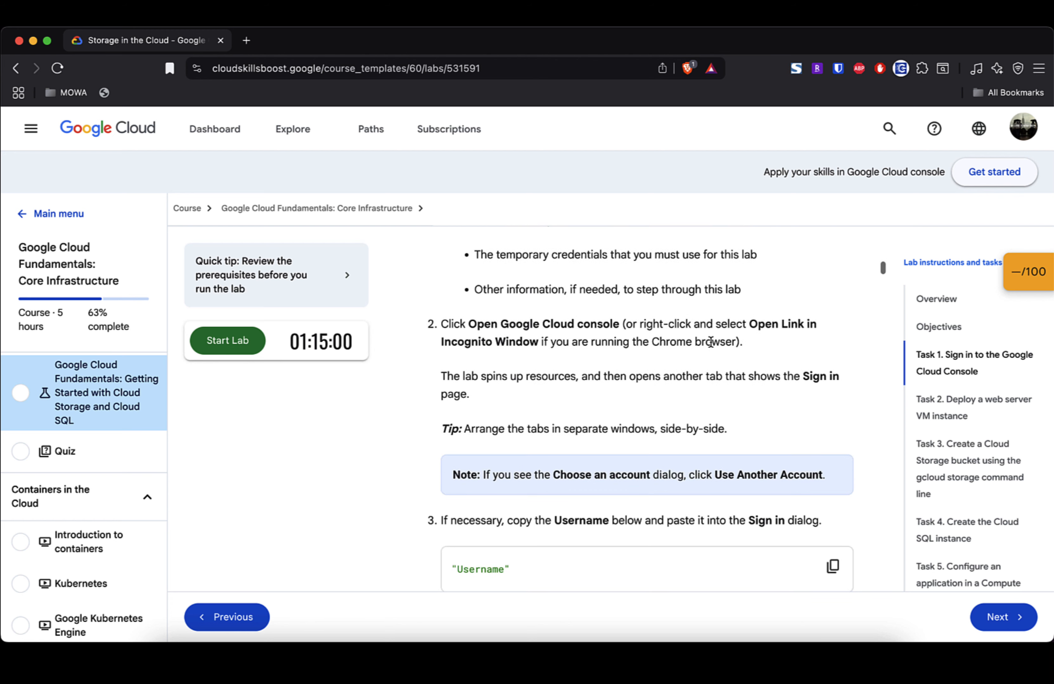
{"action": "scroll", "coordinate": [710, 342], "scroll_direction": "down", "scroll_amount": 3}
{"action": "scroll", "coordinate": [710, 343], "scroll_direction": "down", "scroll_amount": 8}
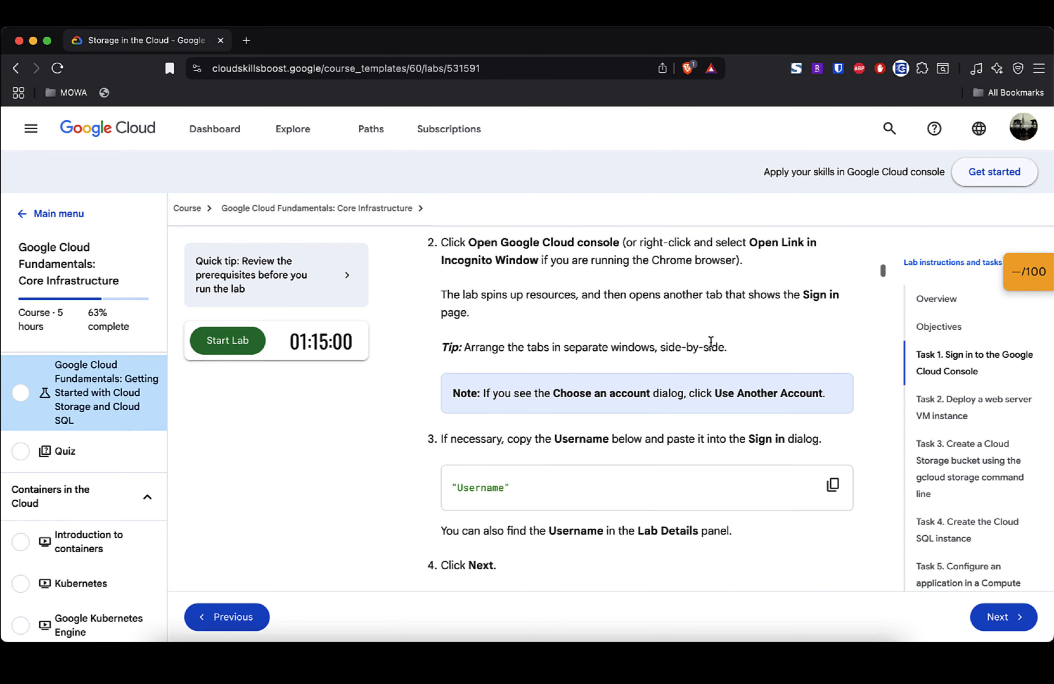
{"action": "scroll", "coordinate": [710, 344], "scroll_direction": "down", "scroll_amount": 7}
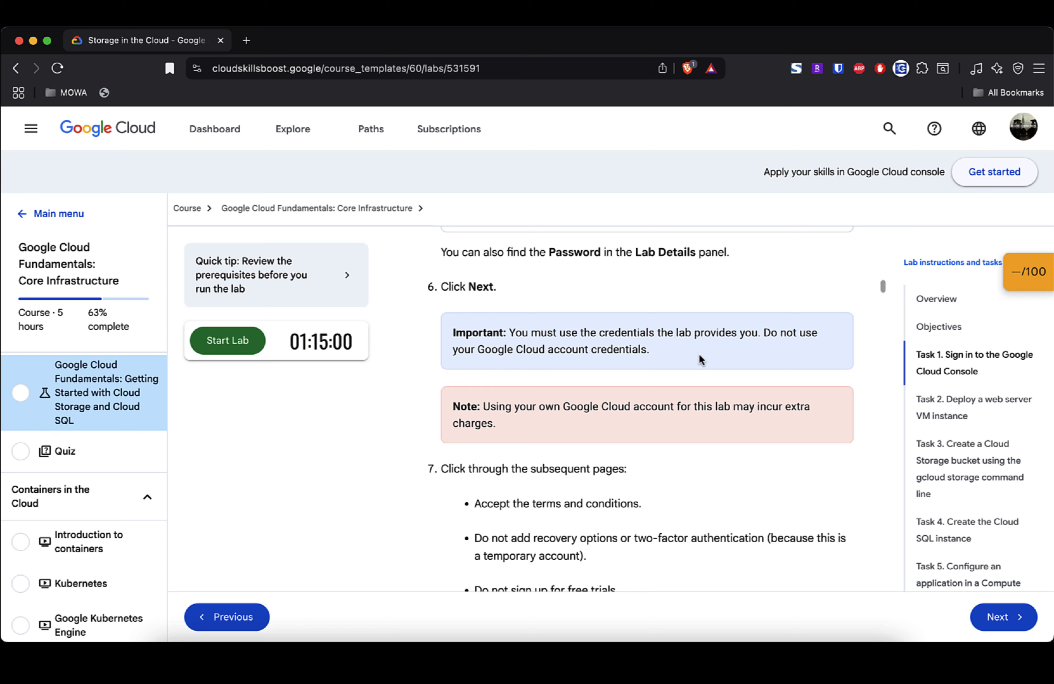
{"action": "scroll", "coordinate": [692, 382], "scroll_direction": "down", "scroll_amount": 3}
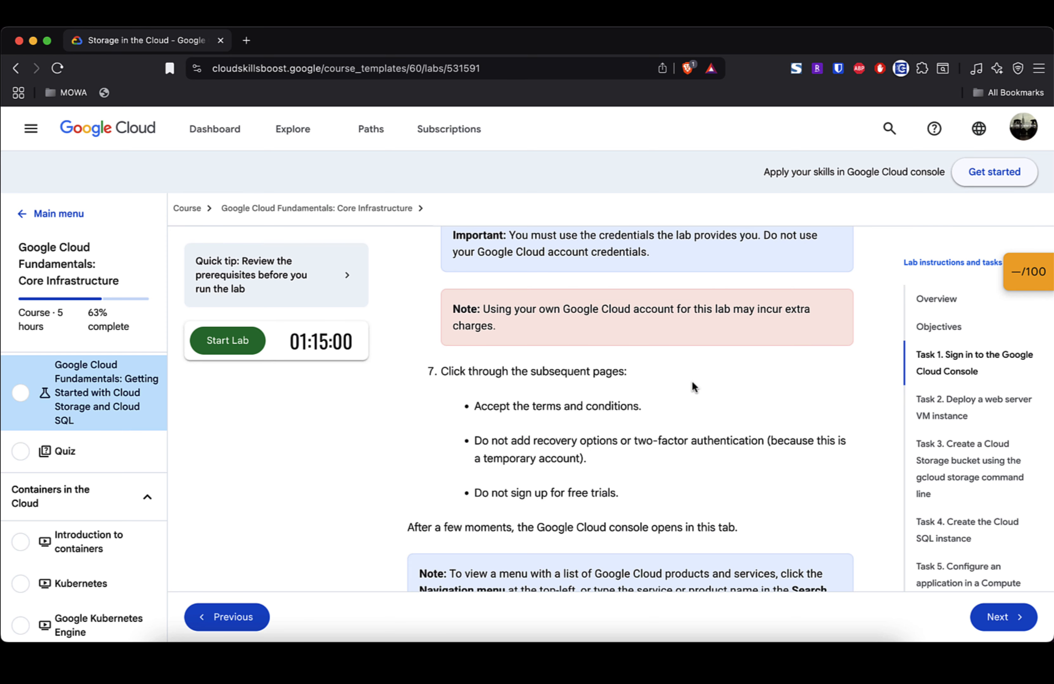
{"action": "scroll", "coordinate": [692, 381], "scroll_direction": "up", "scroll_amount": 1}
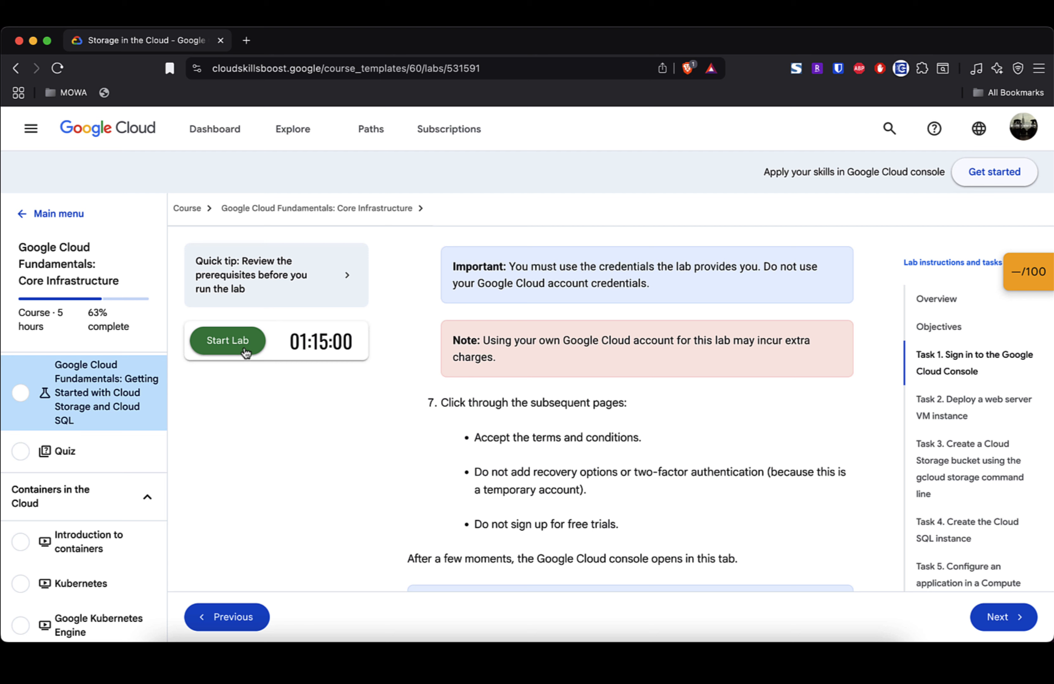
{"action": "scroll", "coordinate": [721, 419], "scroll_direction": "down", "scroll_amount": 3}
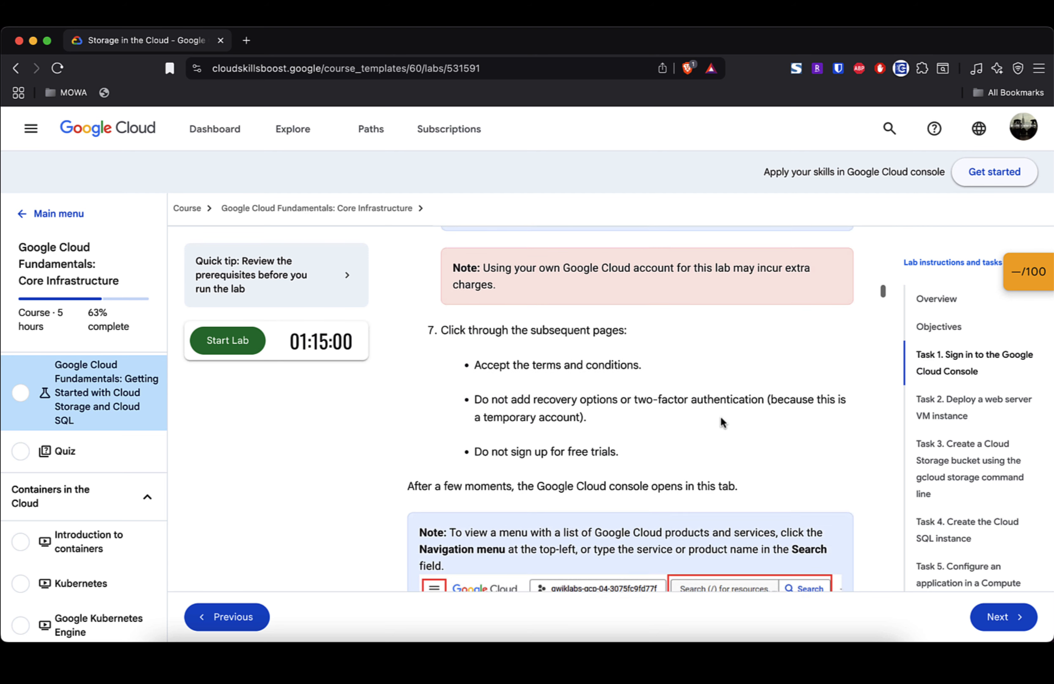
{"action": "scroll", "coordinate": [720, 417], "scroll_direction": "down", "scroll_amount": 8}
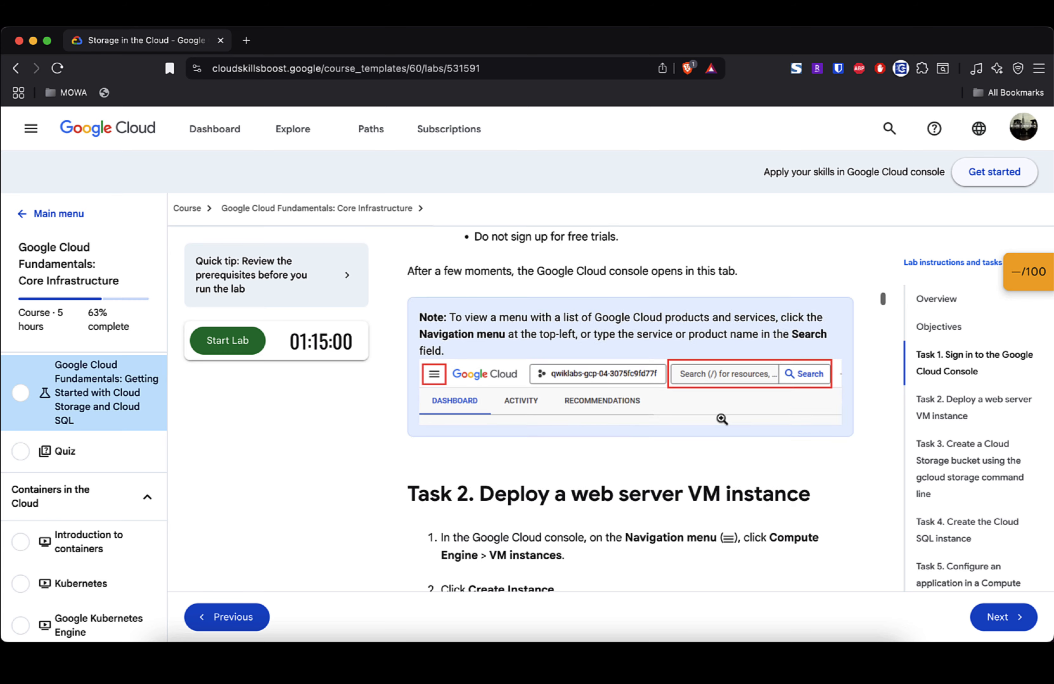
{"action": "scroll", "coordinate": [721, 417], "scroll_direction": "down", "scroll_amount": 4}
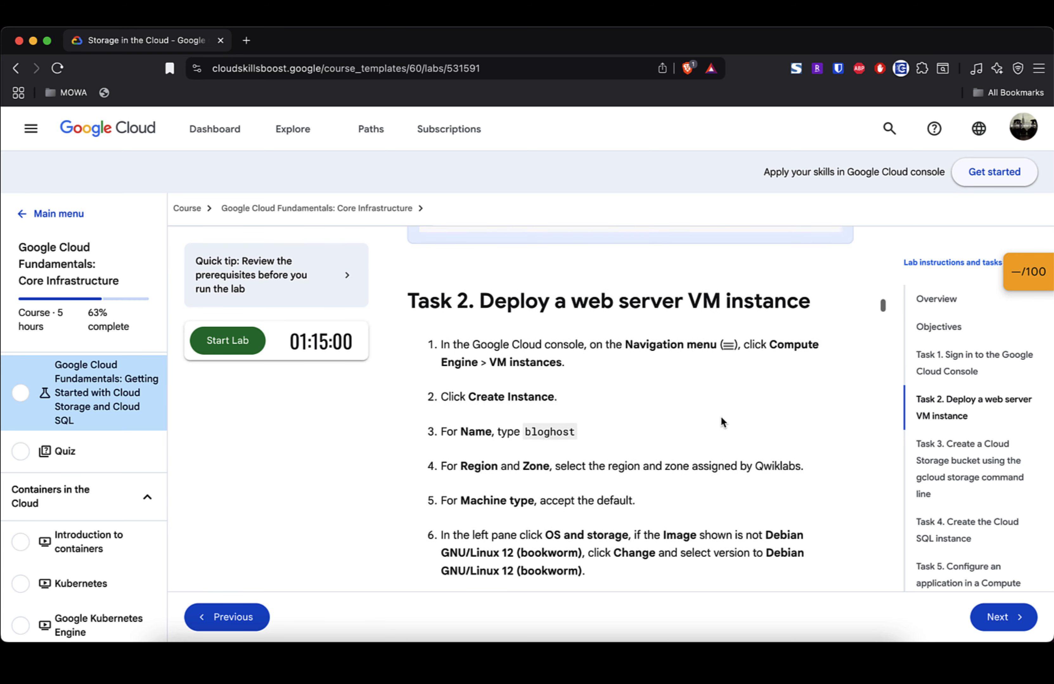
{"action": "scroll", "coordinate": [721, 417], "scroll_direction": "up", "scroll_amount": 3}
{"action": "scroll", "coordinate": [720, 420], "scroll_direction": "up", "scroll_amount": 12}
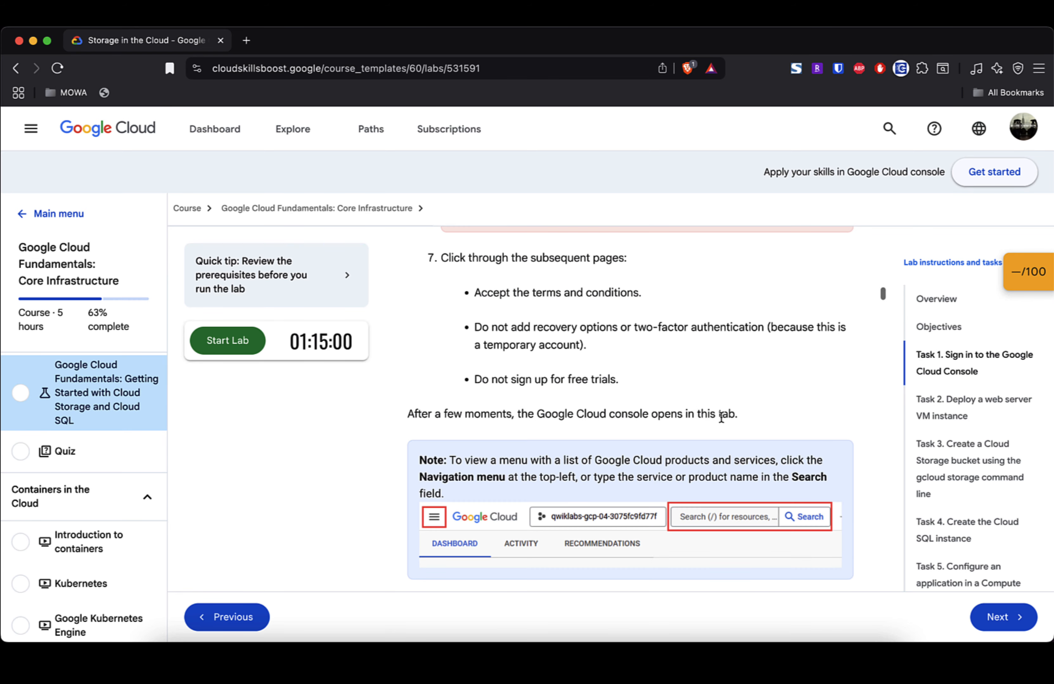
{"action": "scroll", "coordinate": [720, 417], "scroll_direction": "up", "scroll_amount": 15}
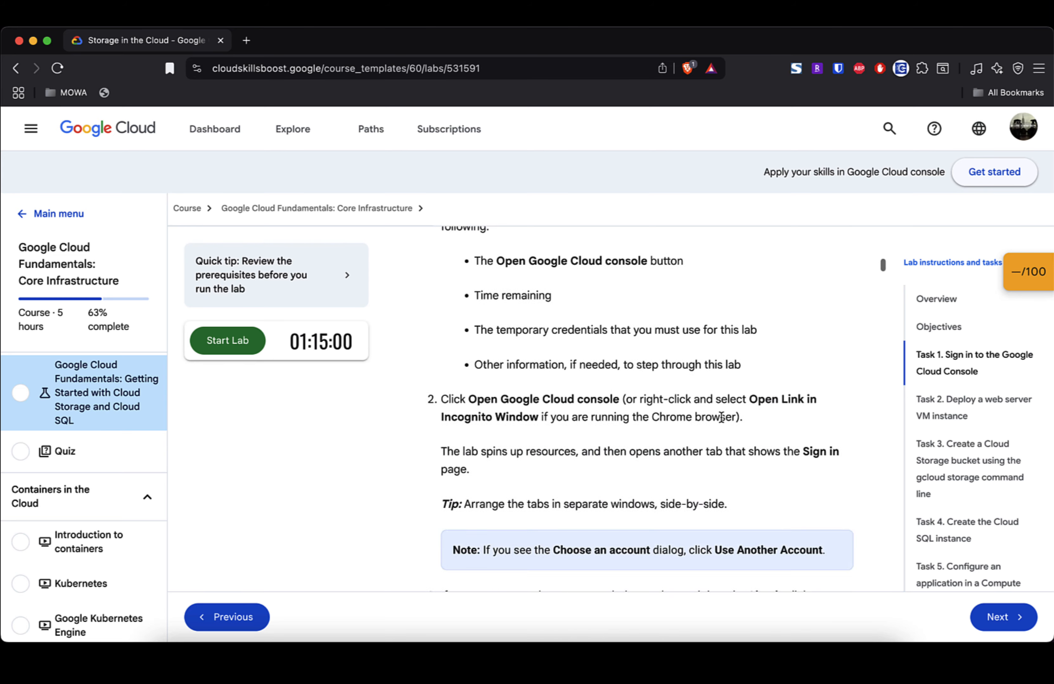
{"action": "scroll", "coordinate": [720, 417], "scroll_direction": "down", "scroll_amount": 20}
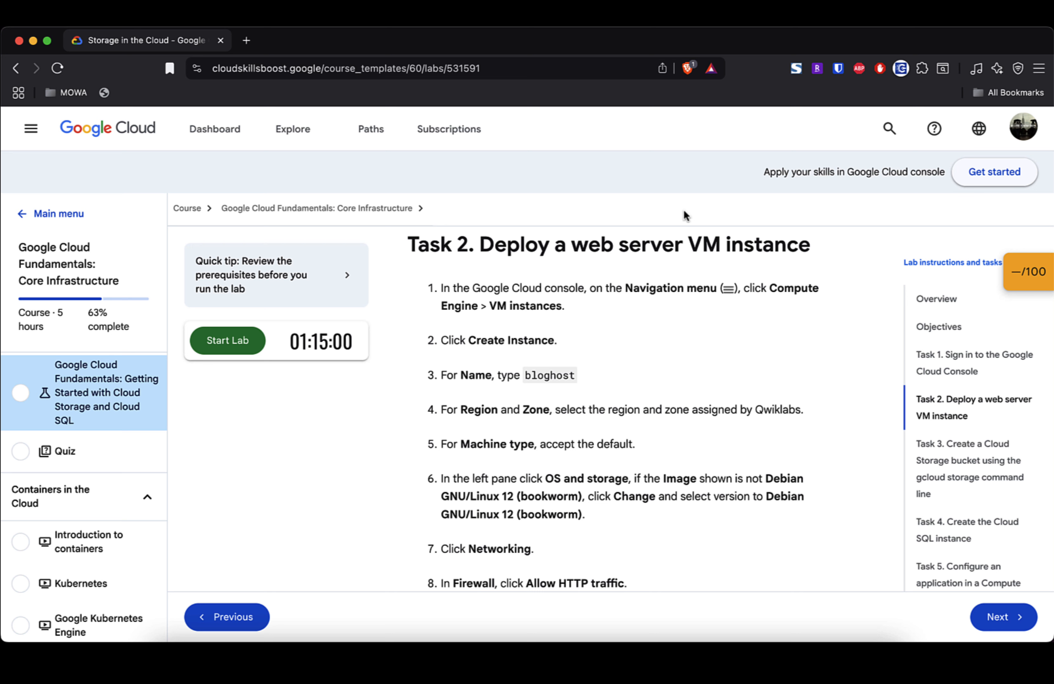
{"action": "left_click", "coordinate": [989, 181]}
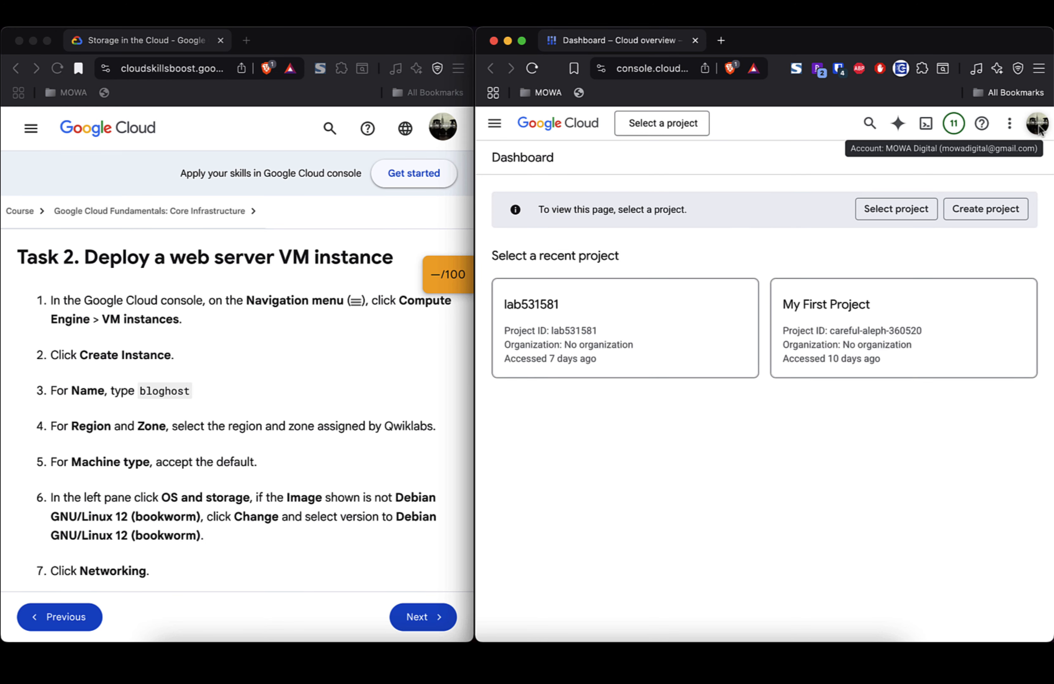
{"action": "left_click", "coordinate": [988, 217]}
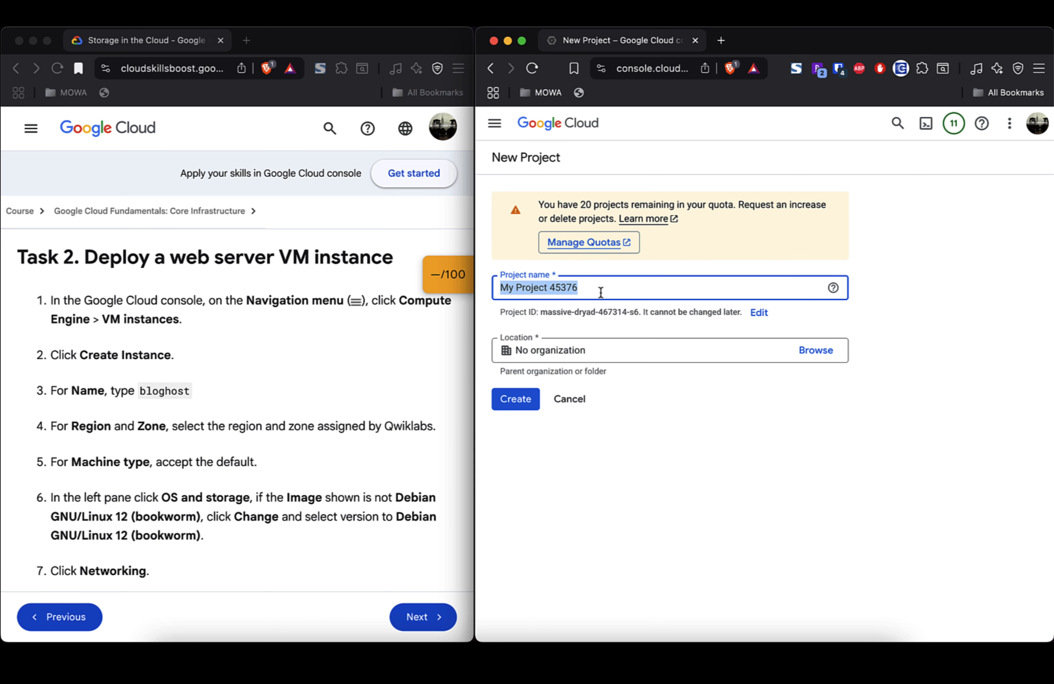
Step: Name the new project Lab531591, using the lab number from the lab page URL
{"action": "type", "text": "Lab"}
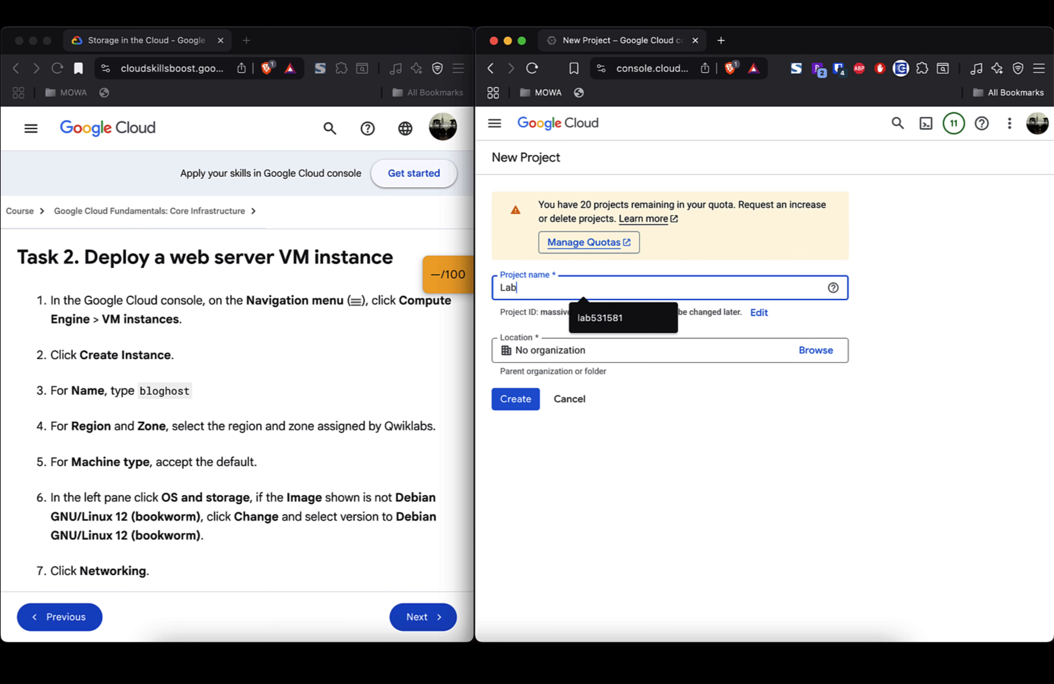
{"action": "left_click", "coordinate": [187, 71]}
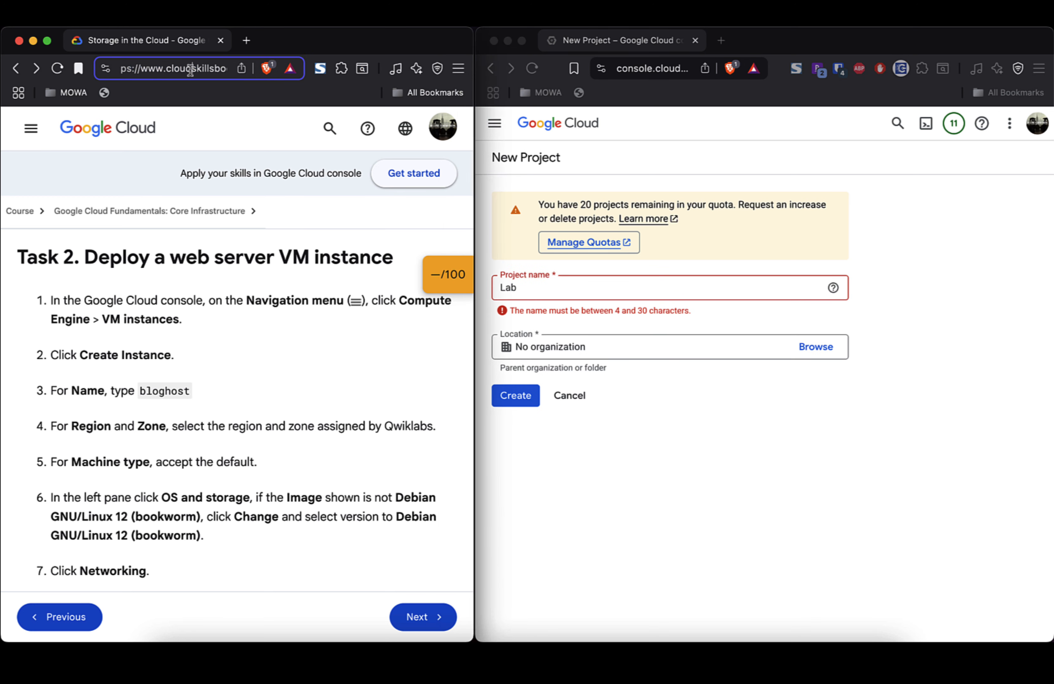
{"action": "left_click_drag", "start_coordinate": [182, 71], "coordinate": [264, 70]}
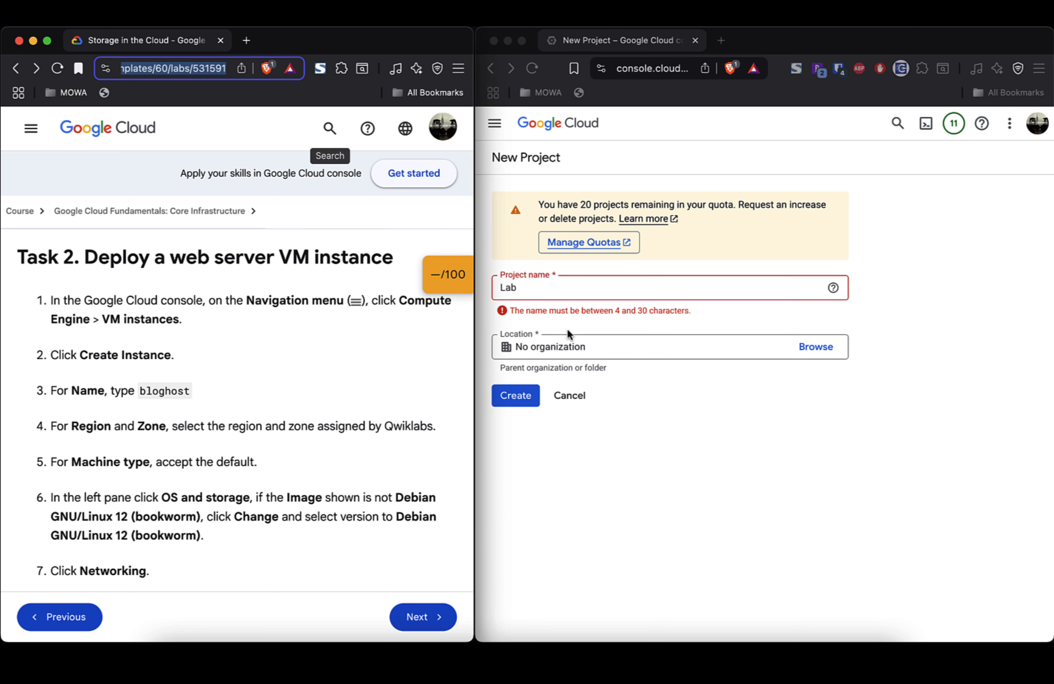
{"action": "left_click", "coordinate": [558, 294]}
{"action": "type", "text": "5"}
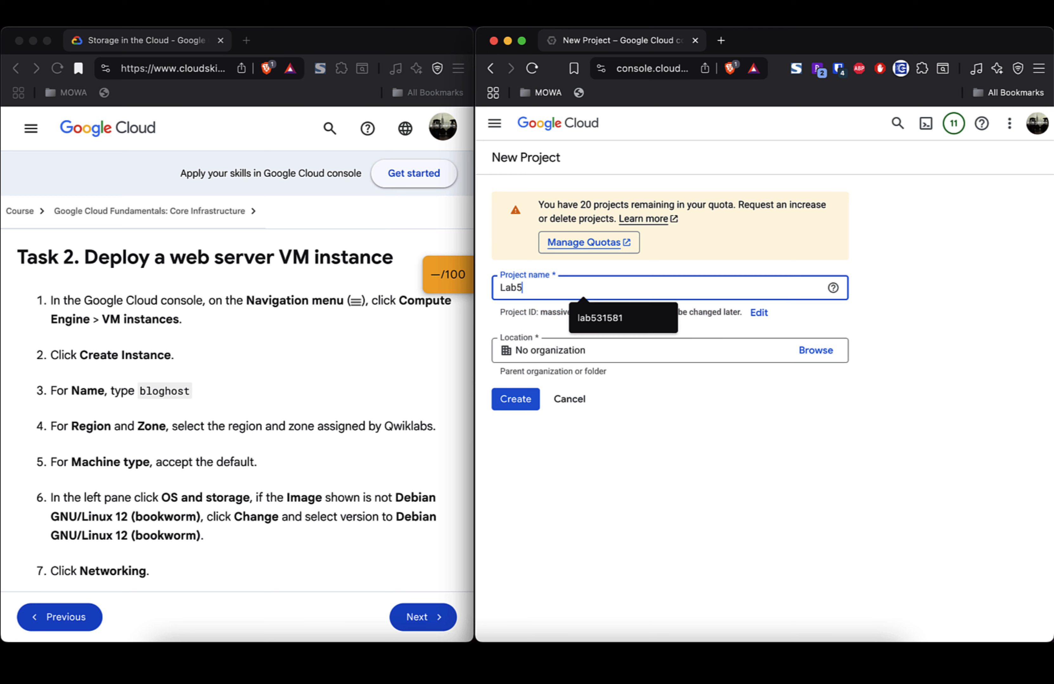
{"action": "type", "text": "31591"}
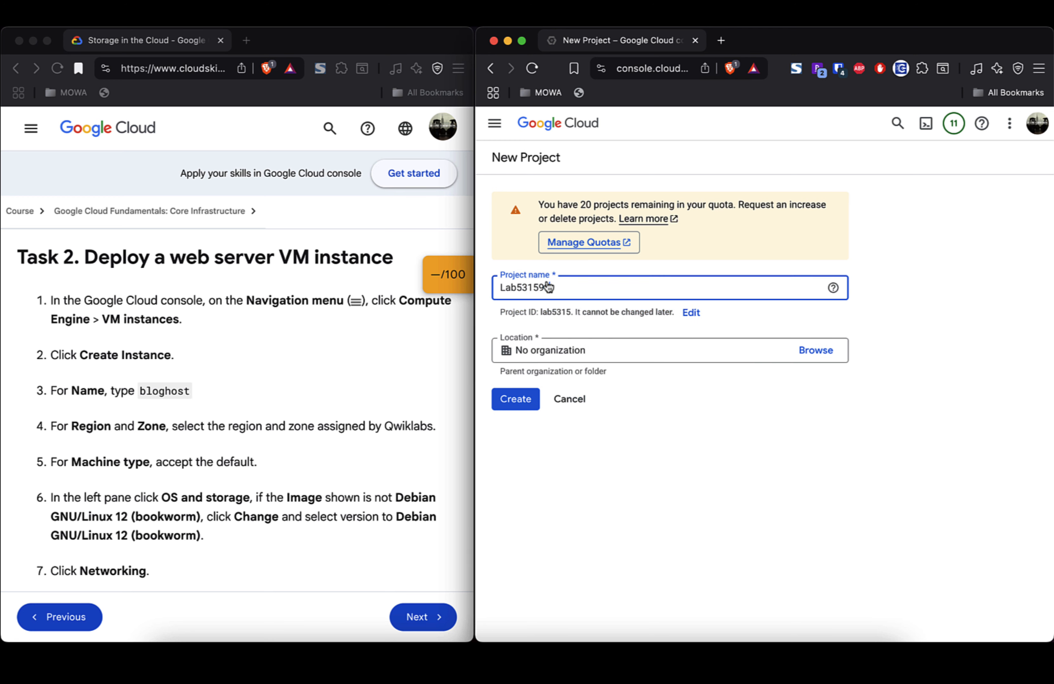
{"action": "left_click", "coordinate": [192, 79]}
{"action": "left_click", "coordinate": [191, 78]}
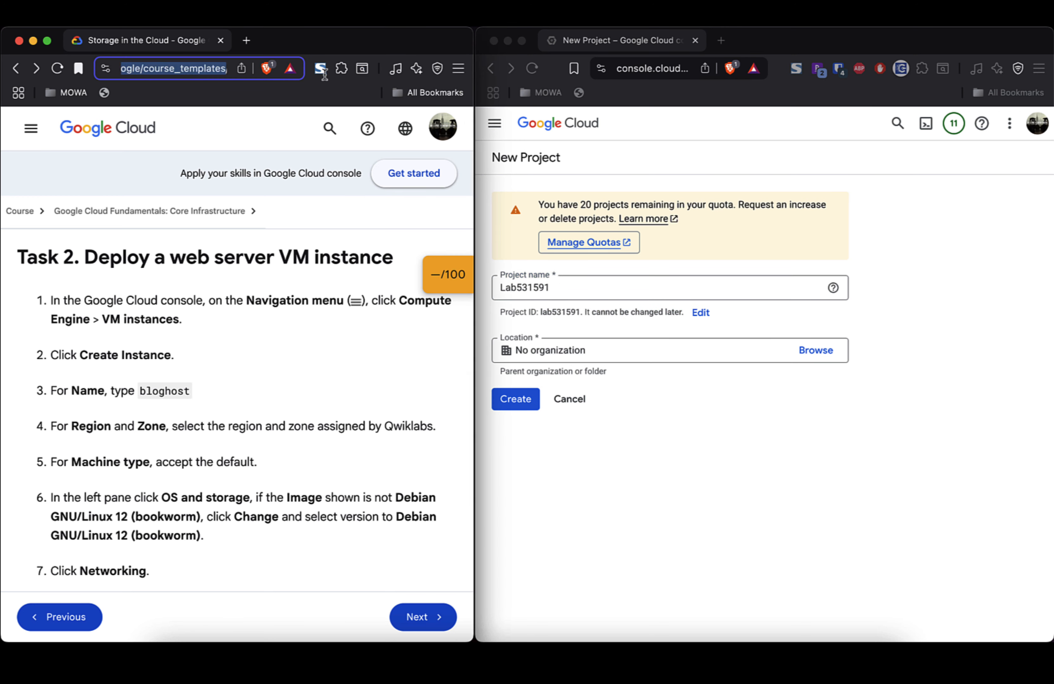
{"action": "left_click", "coordinate": [582, 292]}
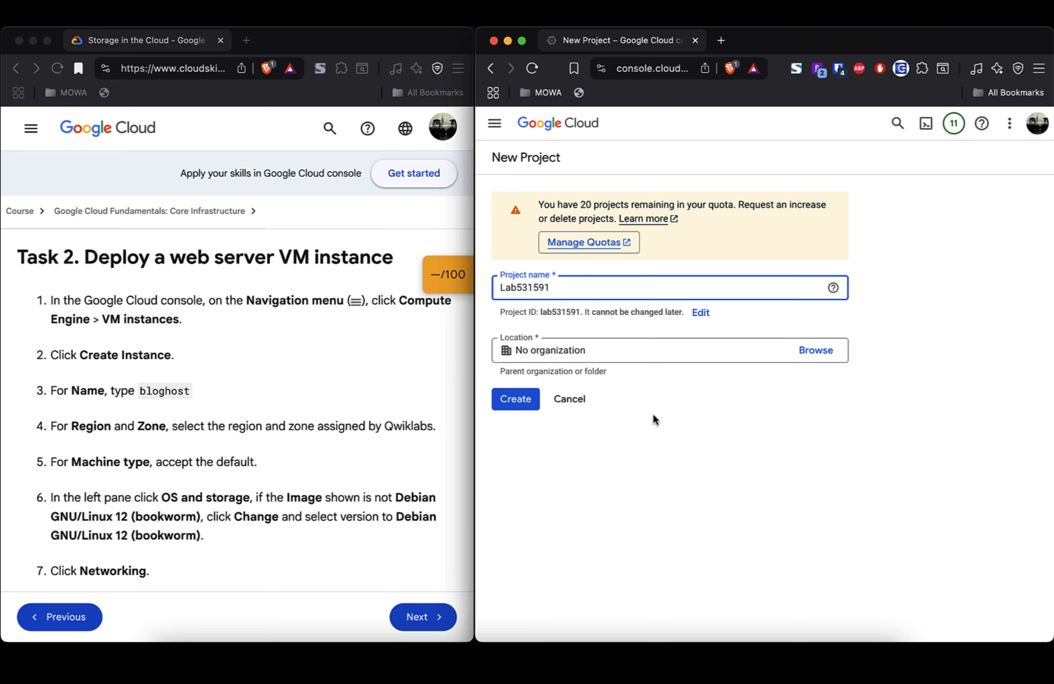
Step: Leave the location as No organization and create the project
{"action": "left_click", "coordinate": [605, 356]}
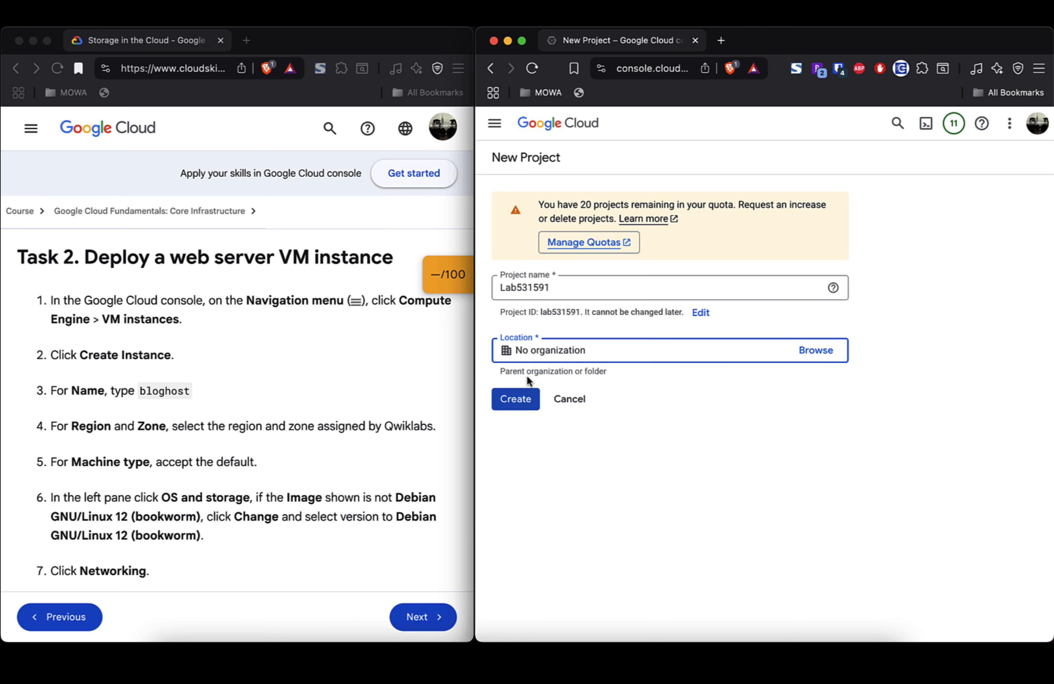
{"action": "left_click", "coordinate": [823, 352]}
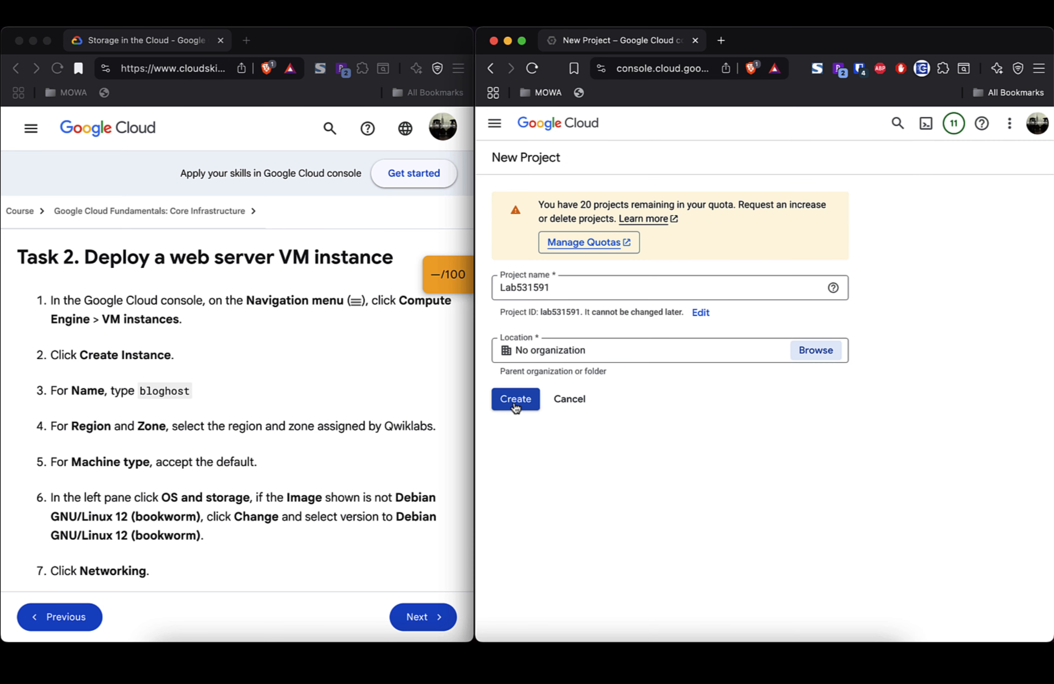
{"action": "left_click", "coordinate": [516, 400]}
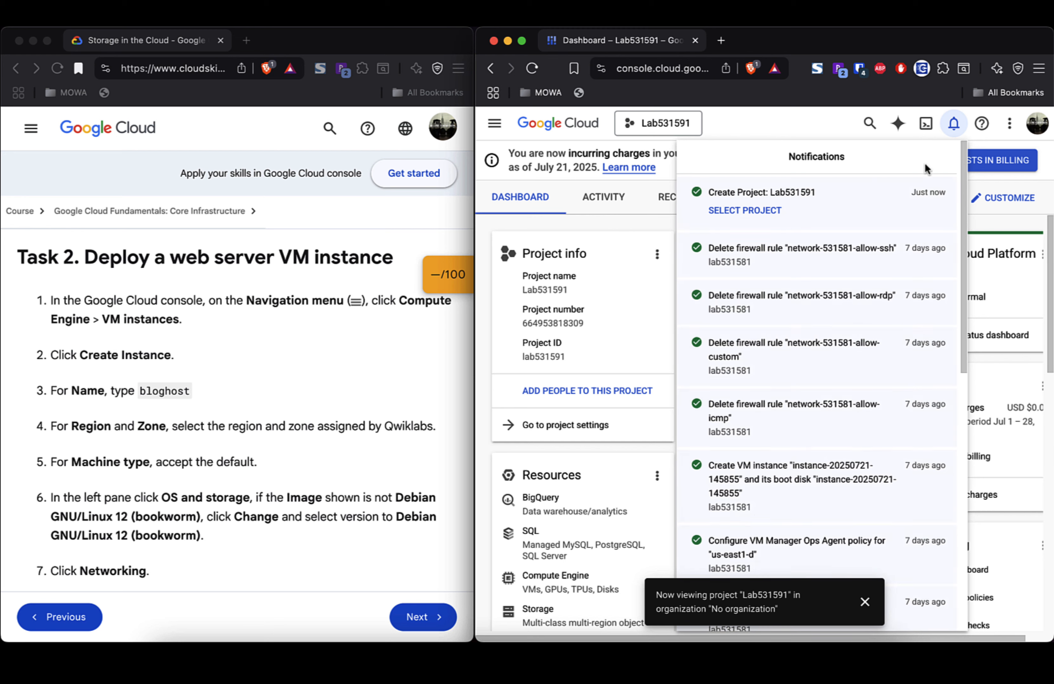
Step: Close notifications, go to Compute Engine VM instances via the products list, and dismiss the billing notice
{"action": "left_click", "coordinate": [956, 124]}
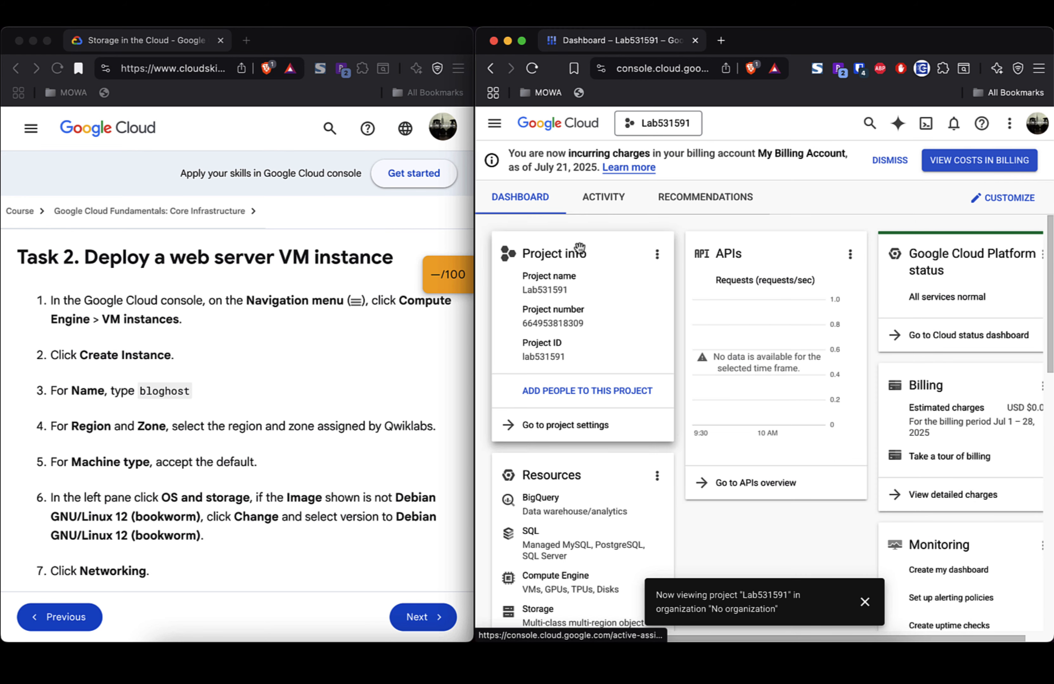
{"action": "left_click", "coordinate": [494, 124]}
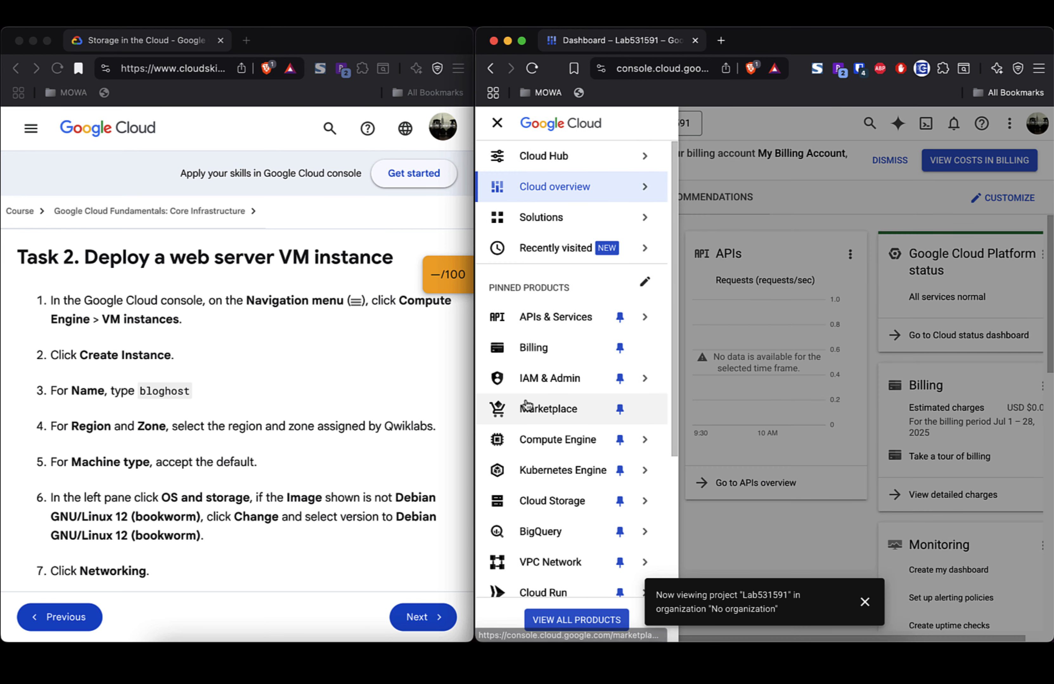
{"action": "mouse_move", "coordinate": [549, 446]}
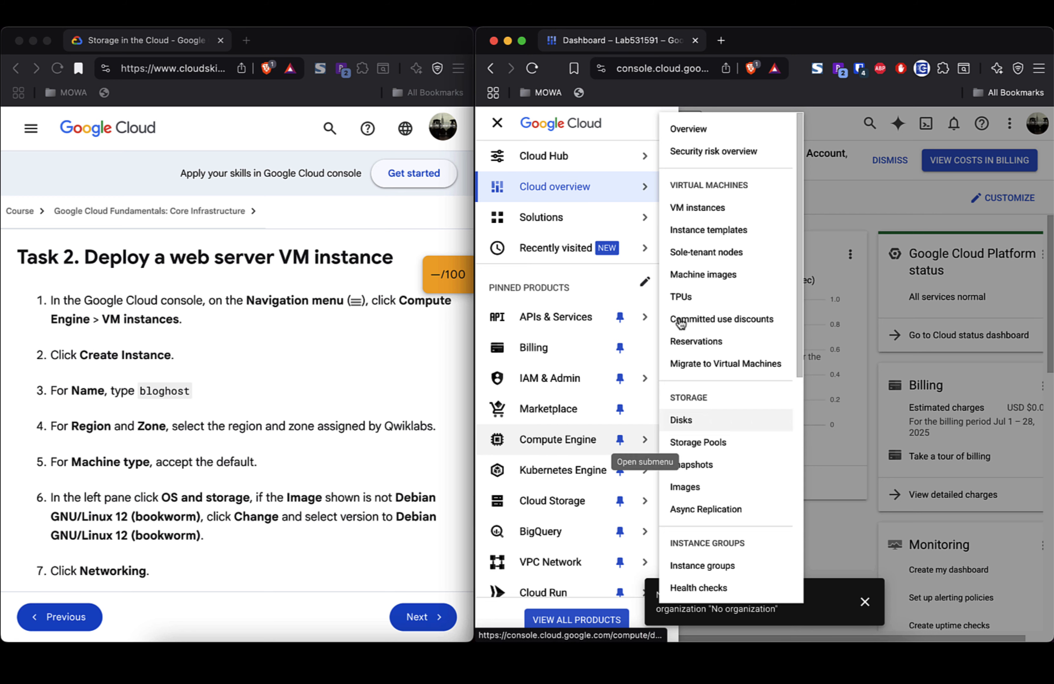
{"action": "left_click", "coordinate": [710, 208]}
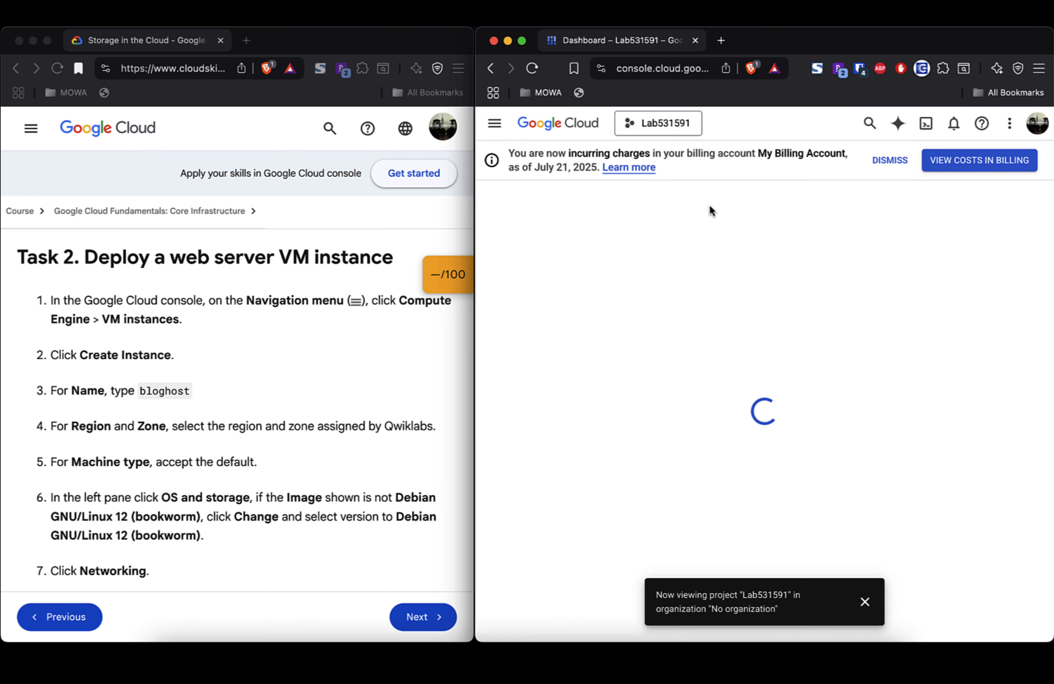
{"action": "left_click", "coordinate": [900, 162]}
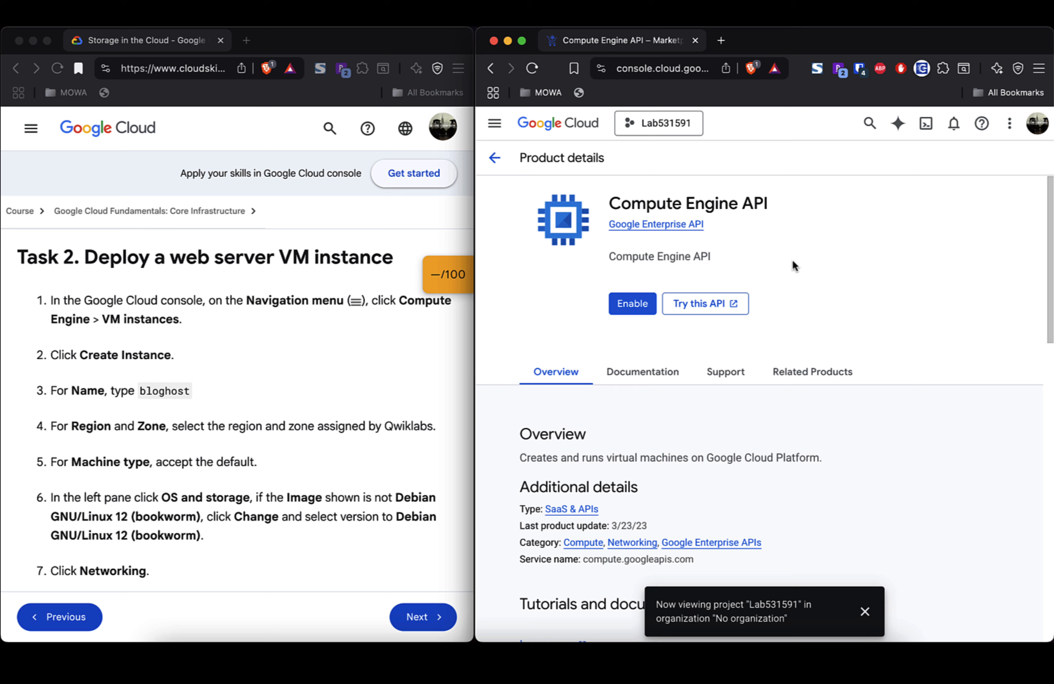
{"action": "scroll", "coordinate": [798, 303], "scroll_direction": "down", "scroll_amount": 10}
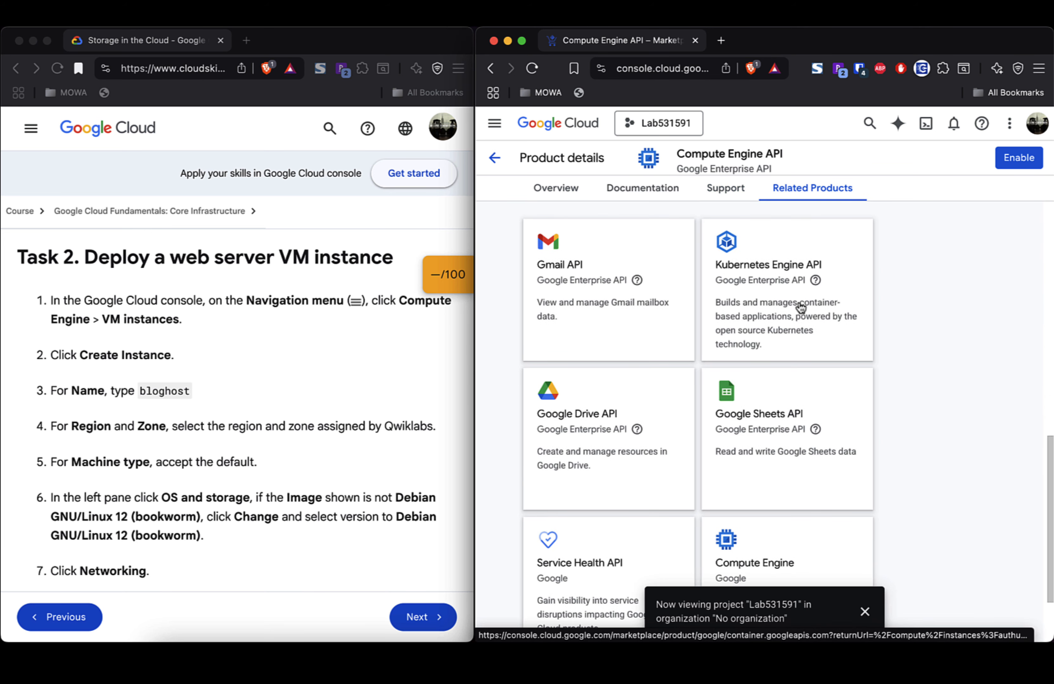
{"action": "scroll", "coordinate": [799, 304], "scroll_direction": "up", "scroll_amount": 10}
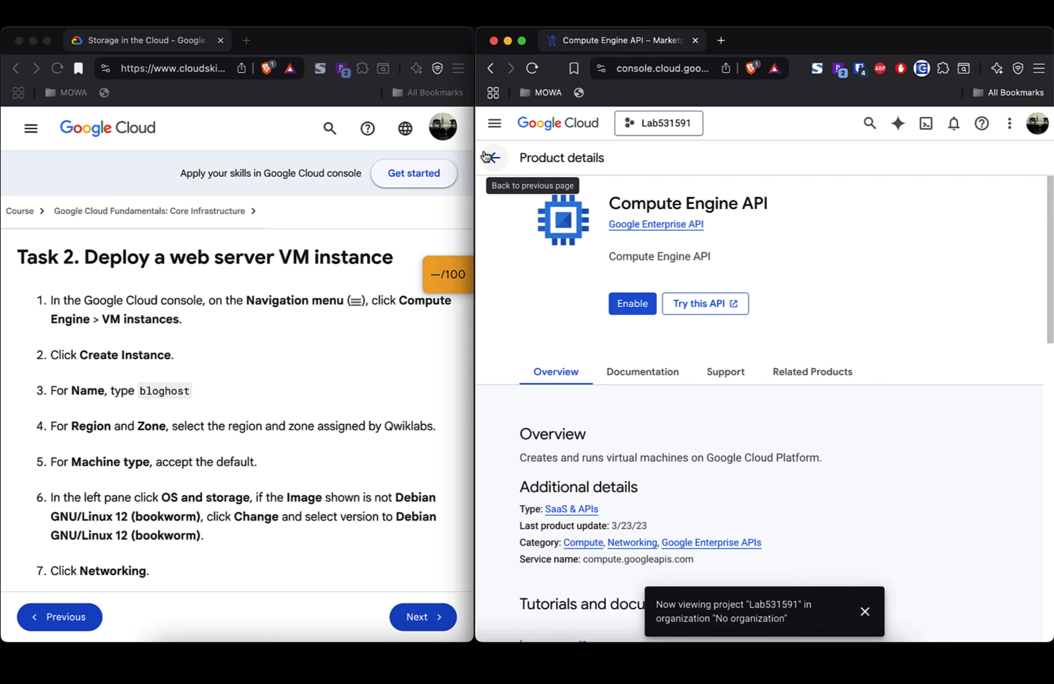
Step: Enable the Compute Engine API from Compute Engine > VM instances and dismiss the project notification
{"action": "left_click", "coordinate": [494, 124]}
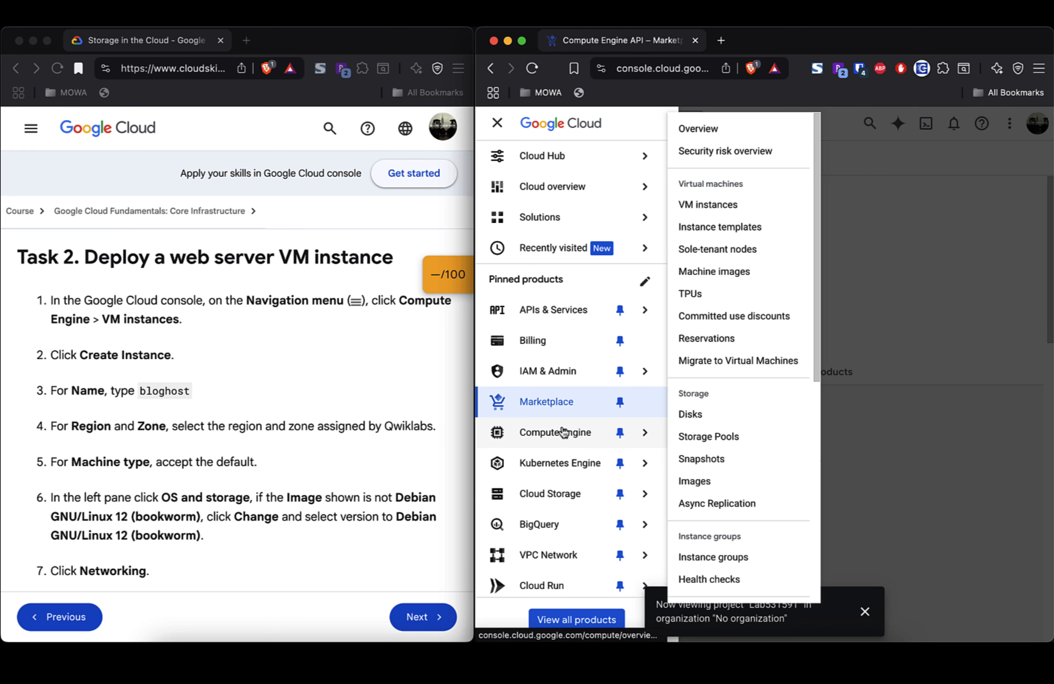
{"action": "left_click", "coordinate": [563, 431]}
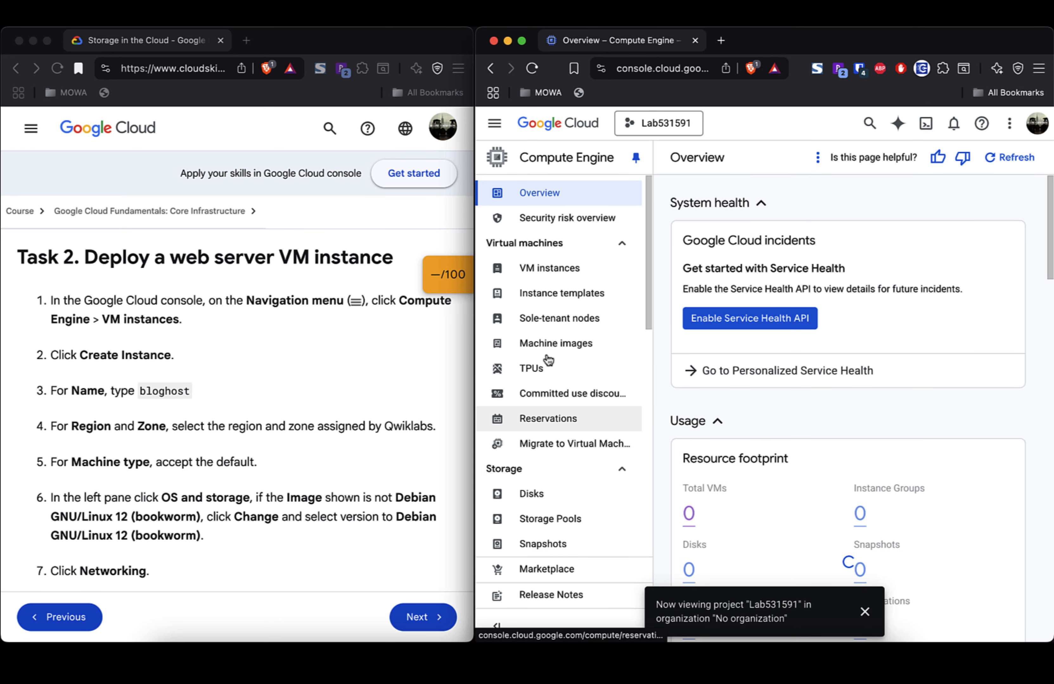
{"action": "left_click", "coordinate": [550, 268]}
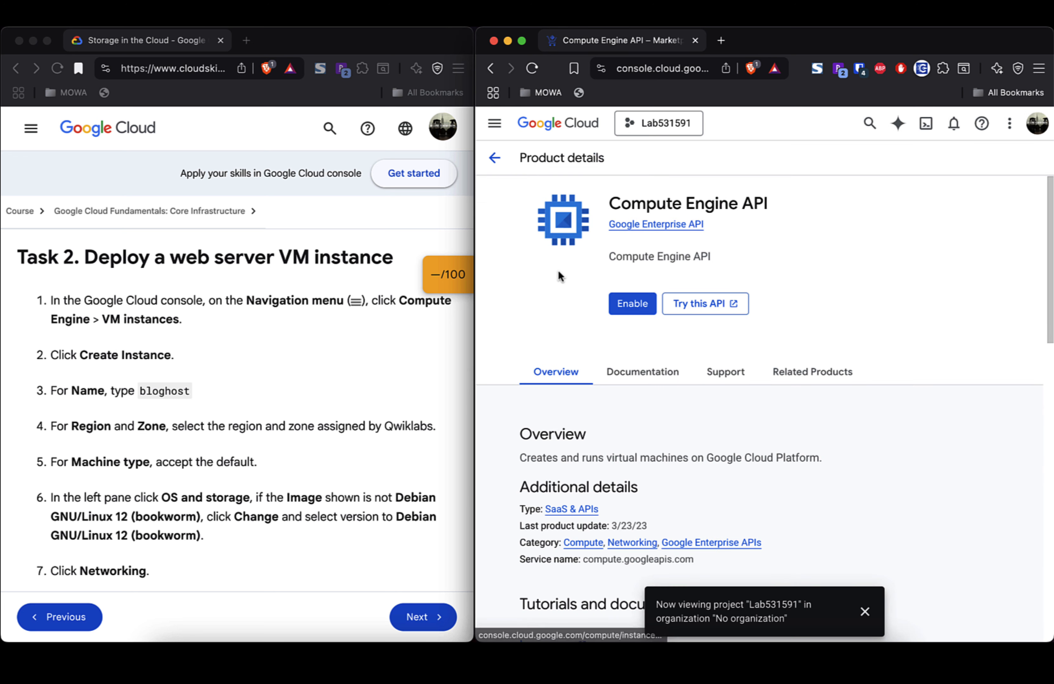
{"action": "left_click", "coordinate": [633, 307]}
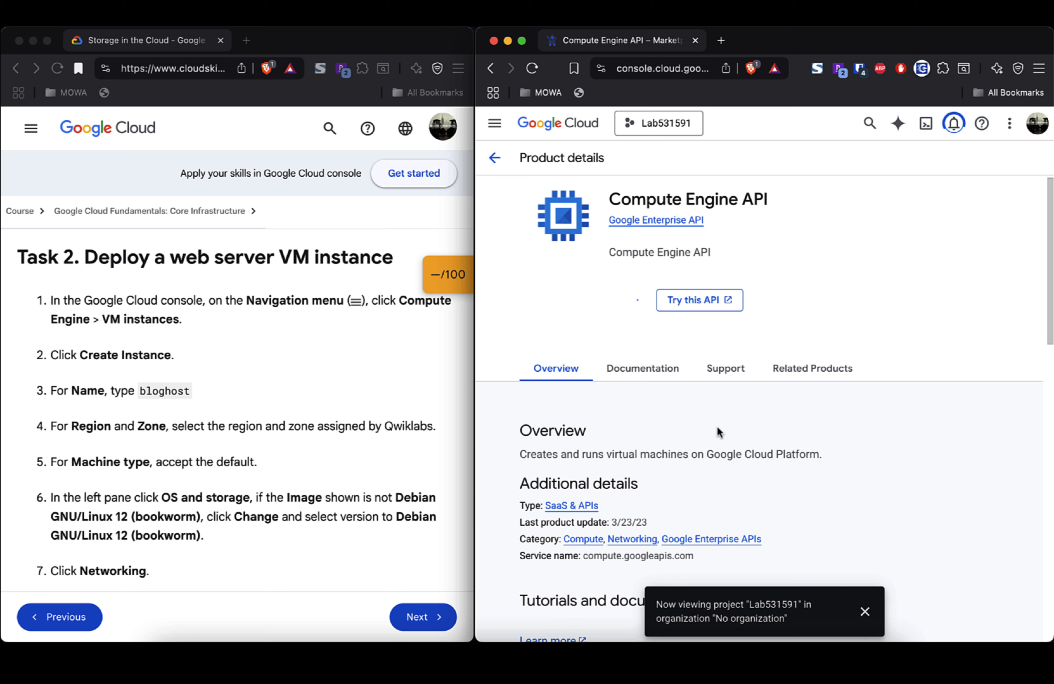
{"action": "left_click", "coordinate": [866, 614]}
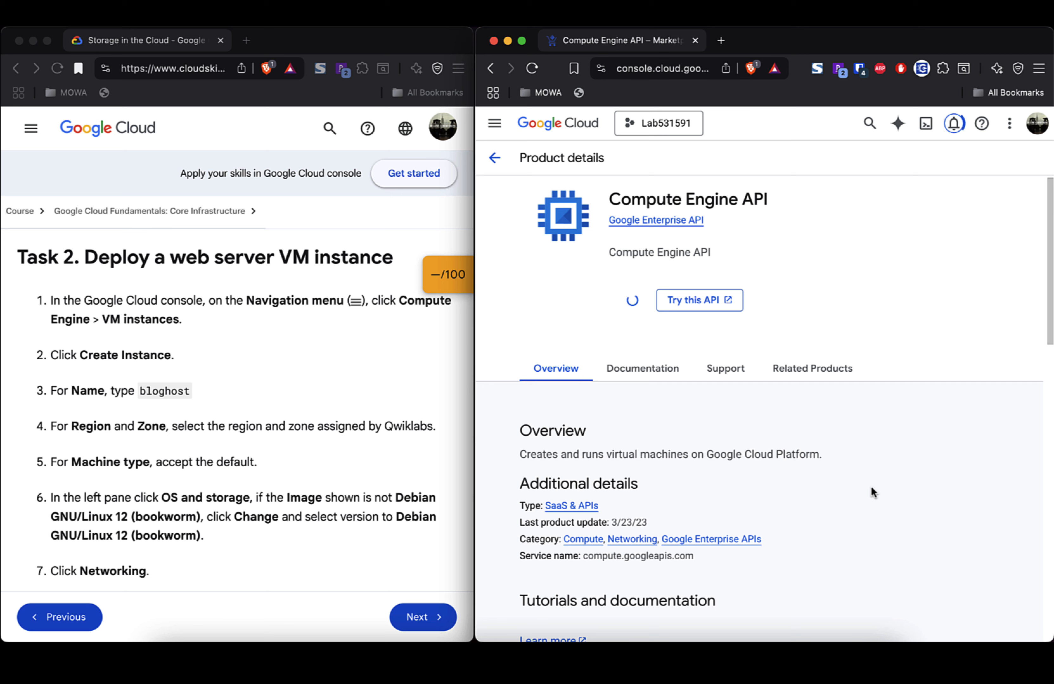
{"action": "scroll", "coordinate": [871, 487], "scroll_direction": "down", "scroll_amount": 5}
Step: Wait for the Compute Engine API to finish enabling on the empty VM instances page
{"action": "scroll", "coordinate": [871, 487], "scroll_direction": "up", "scroll_amount": 5}
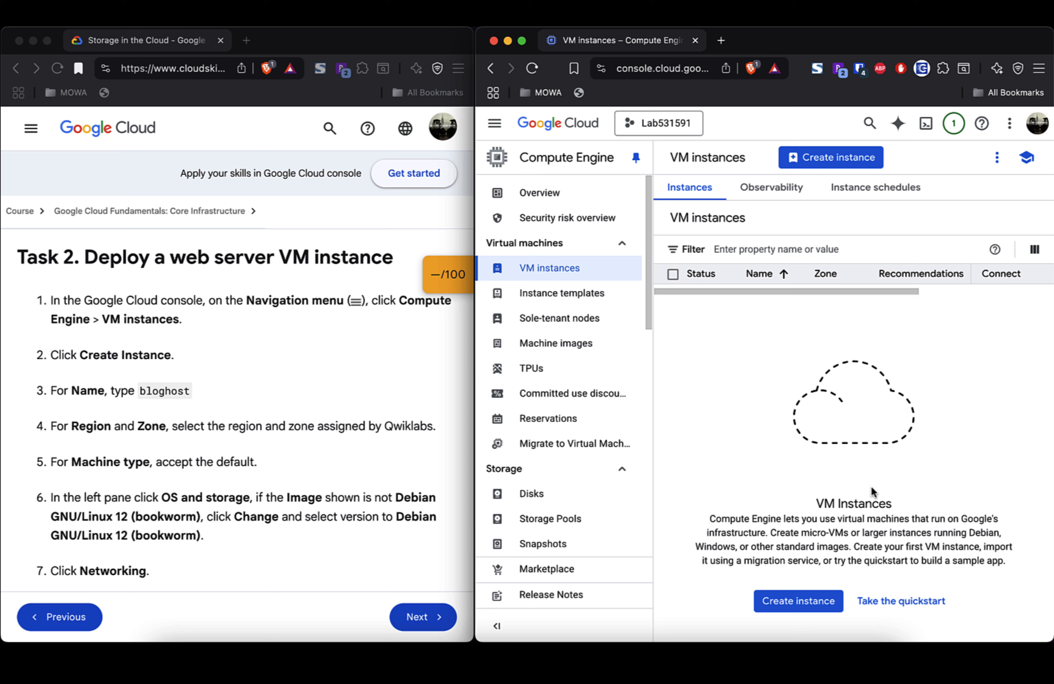
Step: Start a new VM instance and name it bloghost
{"action": "left_click", "coordinate": [803, 605]}
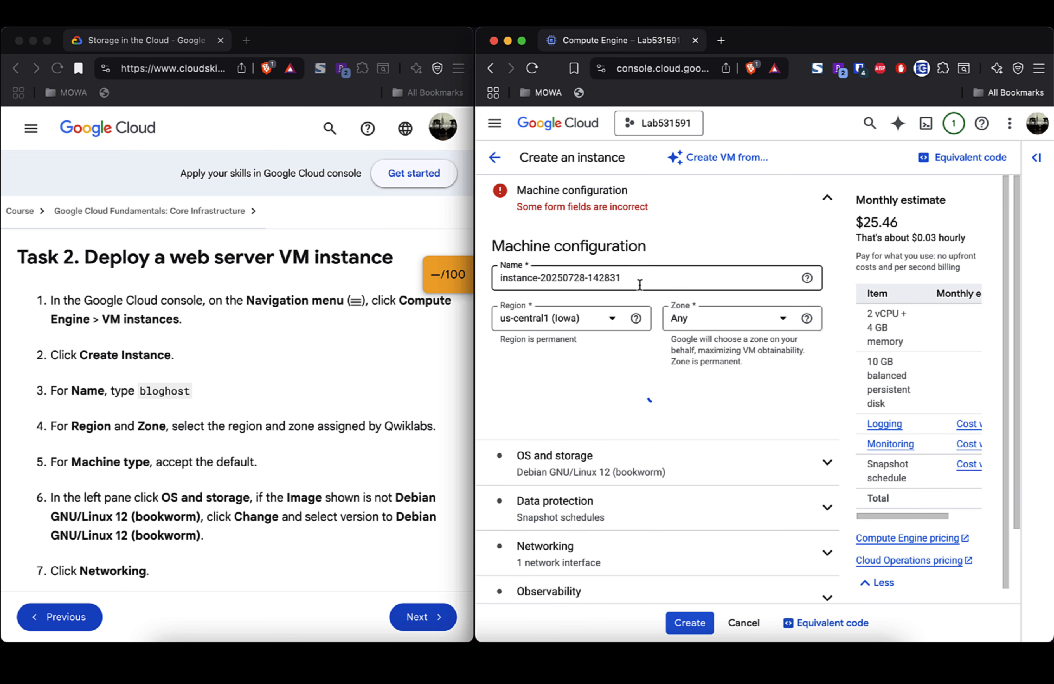
{"action": "triple_click", "coordinate": [678, 278]}
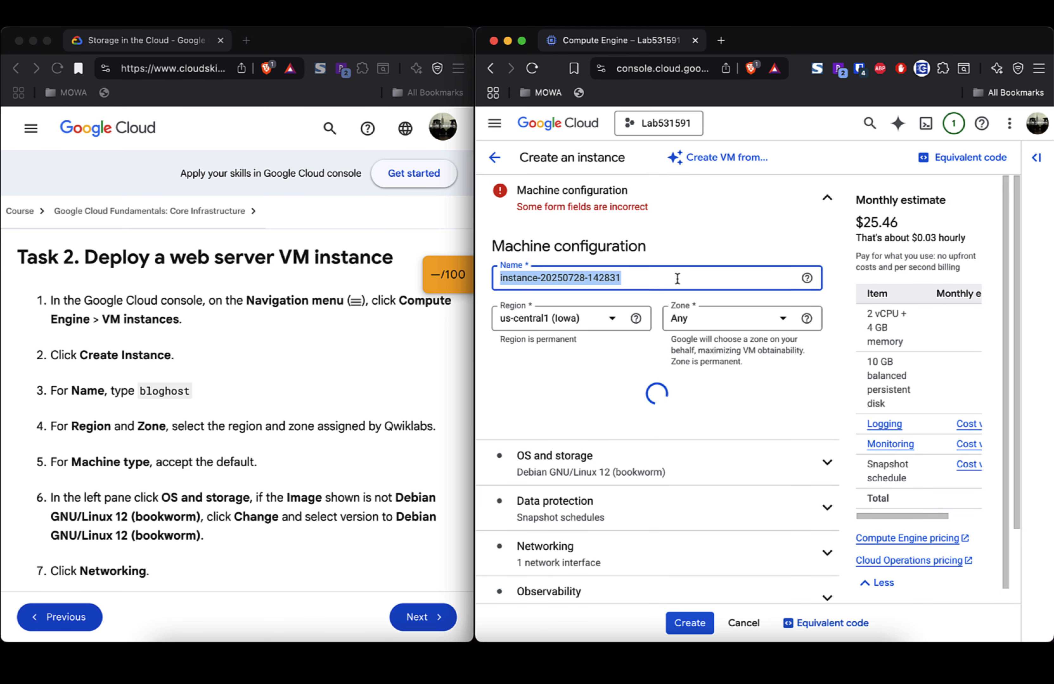
{"action": "type", "text": "blogh"}
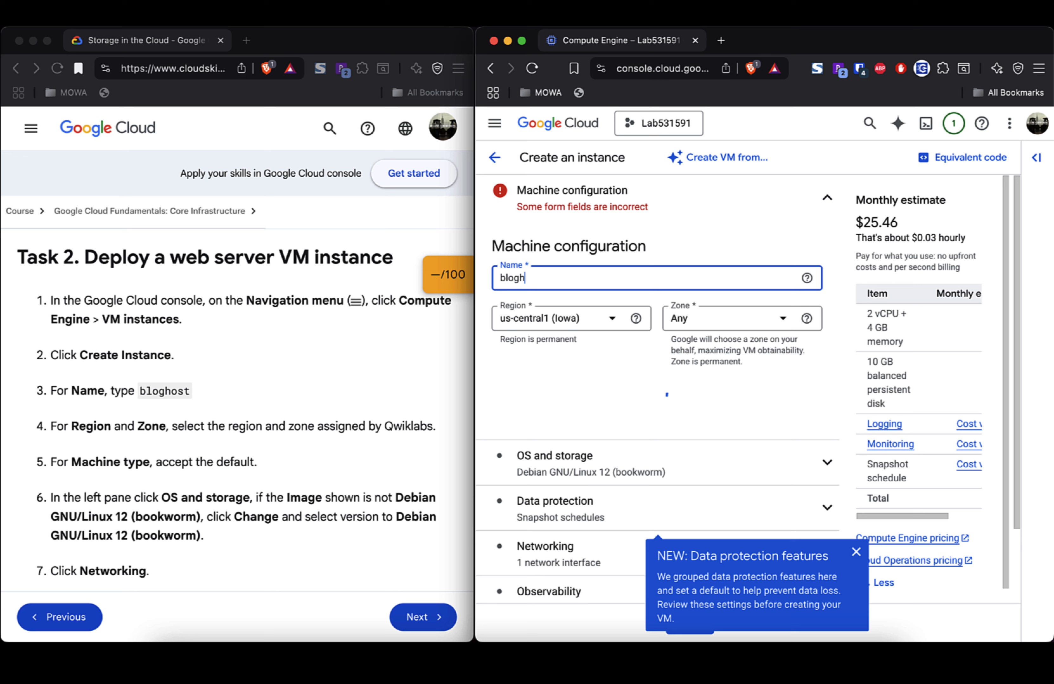
{"action": "type", "text": "ost"}
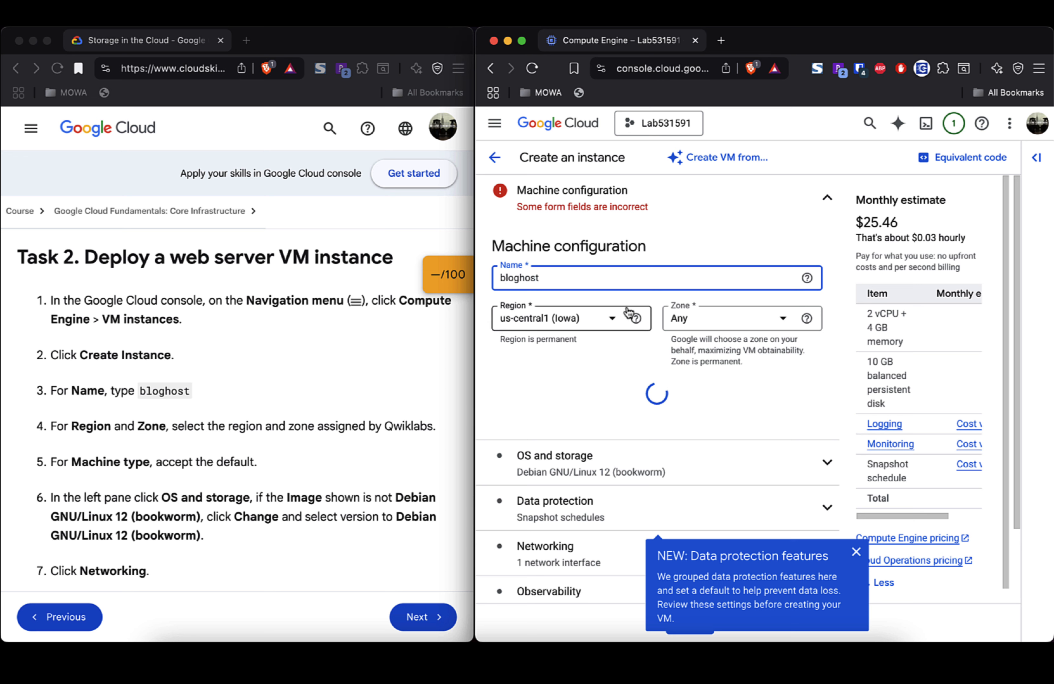
Step: Set region us-east1 (South Carolina) and zone us-east1-b, and dismiss the data protection popup
{"action": "left_click", "coordinate": [635, 318]}
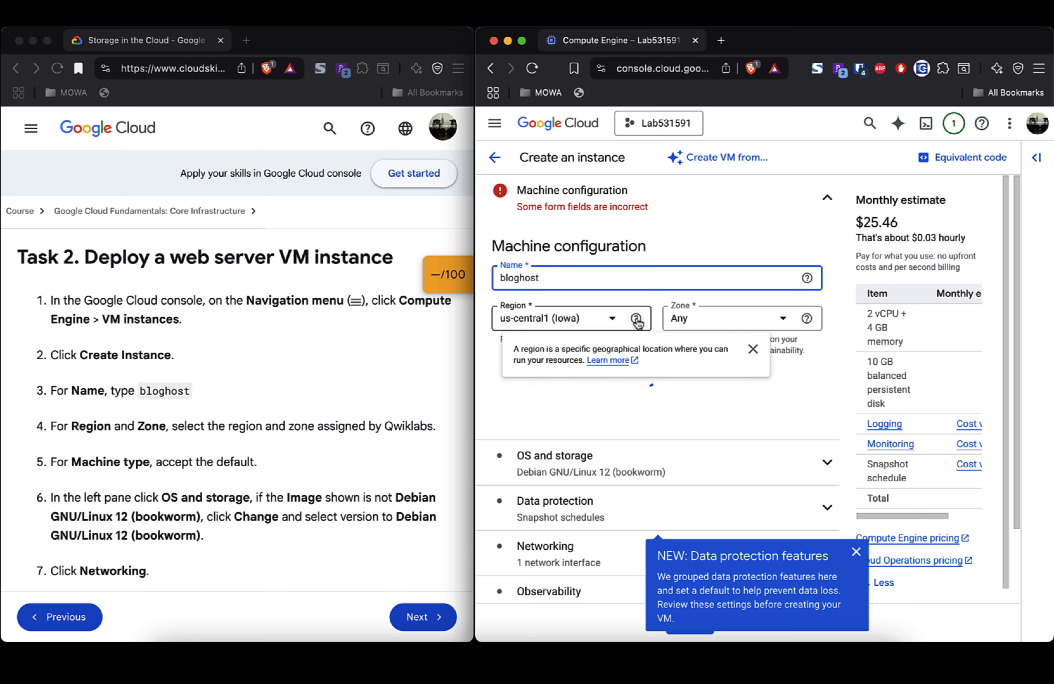
{"action": "left_click", "coordinate": [577, 318]}
{"action": "scroll", "coordinate": [626, 418], "scroll_direction": "down", "scroll_amount": 1}
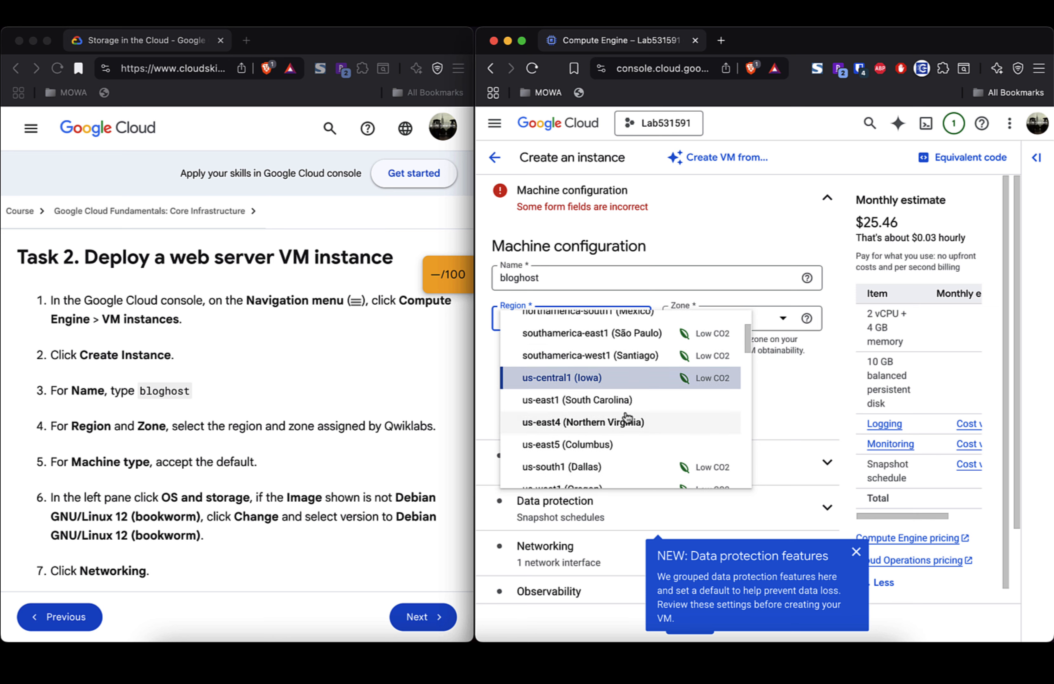
{"action": "left_click", "coordinate": [613, 399]}
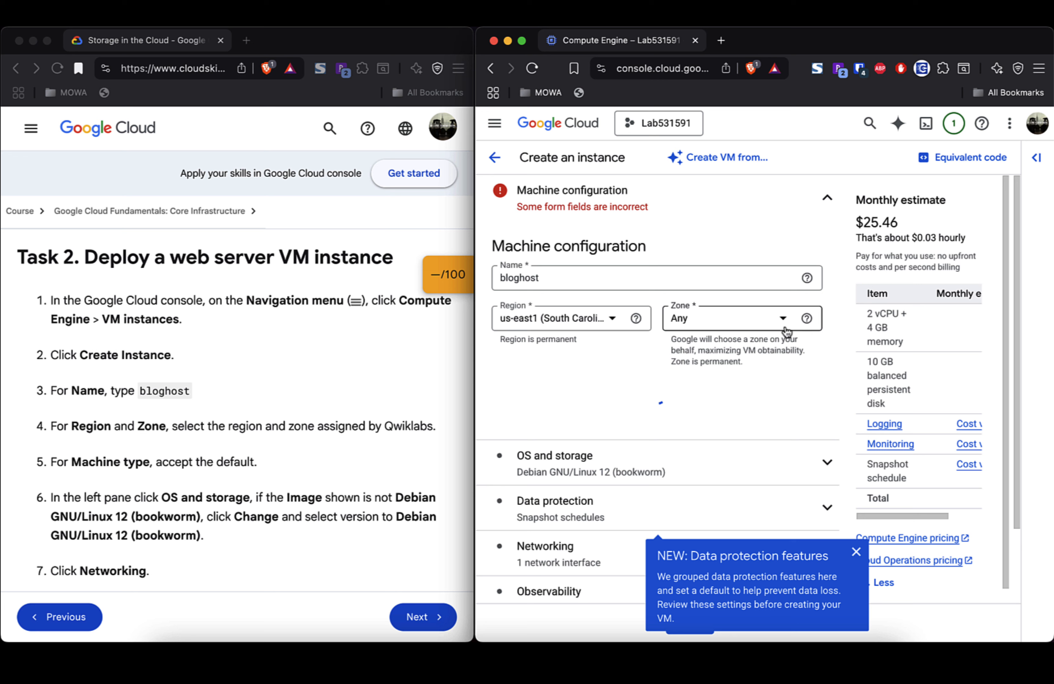
{"action": "left_click", "coordinate": [784, 319]}
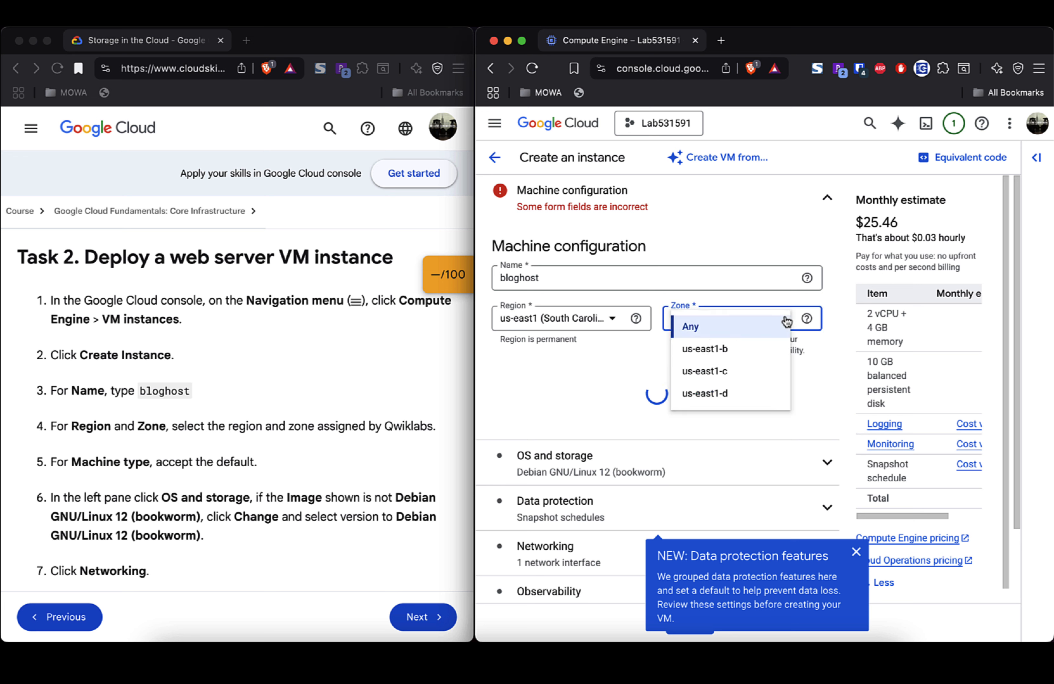
{"action": "left_click", "coordinate": [746, 350]}
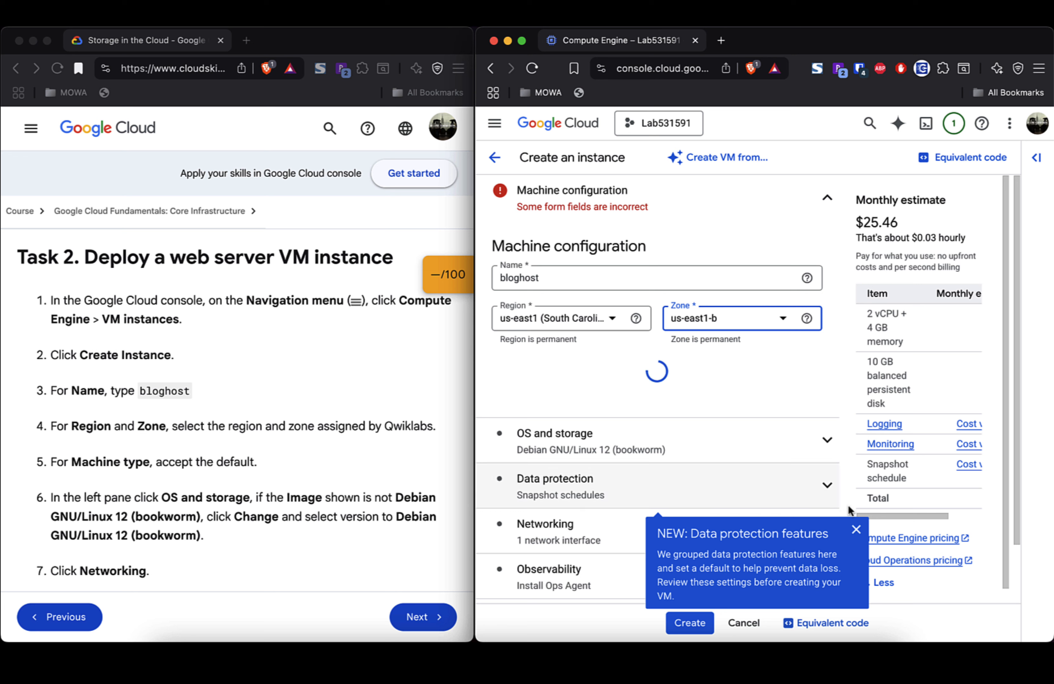
{"action": "left_click", "coordinate": [856, 530]}
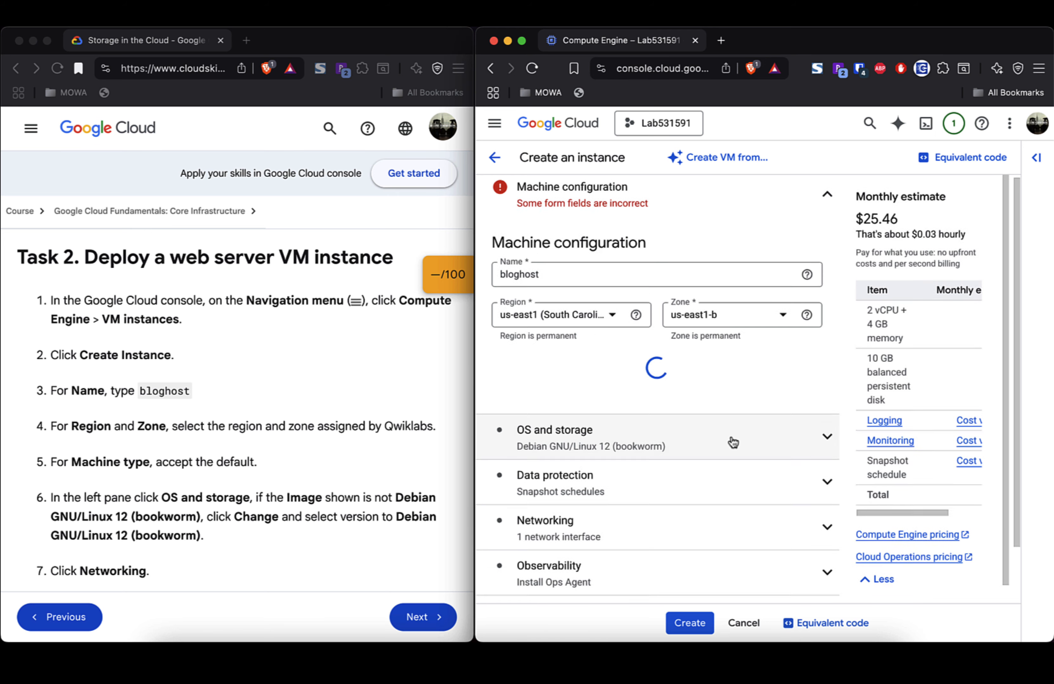
{"action": "scroll", "coordinate": [733, 442], "scroll_direction": "down", "scroll_amount": 2}
{"action": "scroll", "coordinate": [733, 443], "scroll_direction": "down", "scroll_amount": 1}
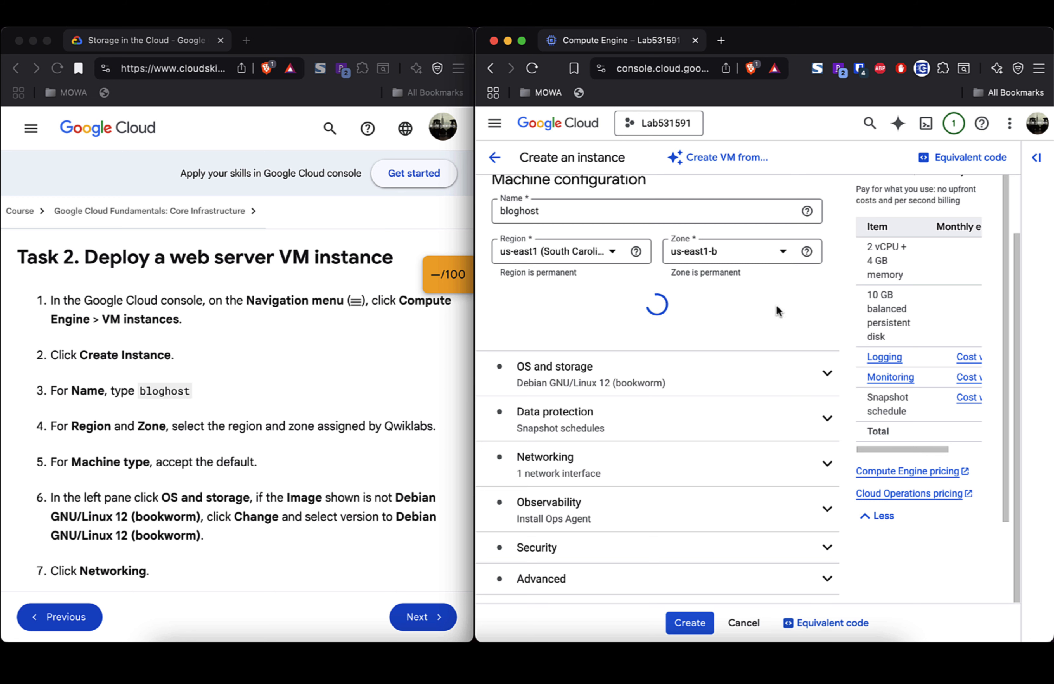
{"action": "scroll", "coordinate": [775, 322], "scroll_direction": "up", "scroll_amount": 2}
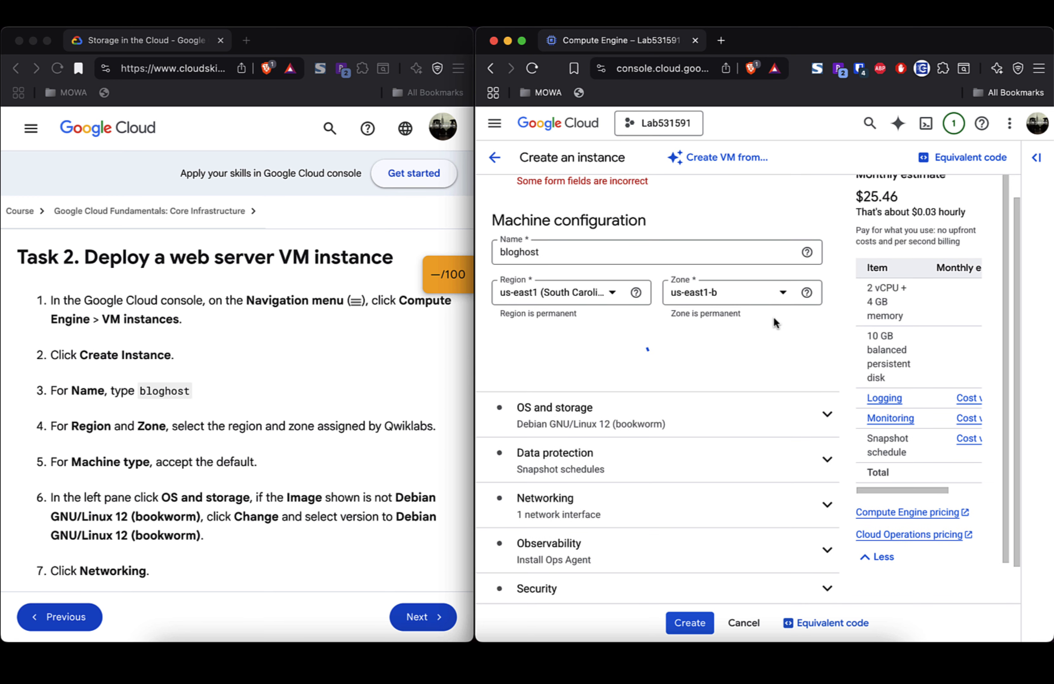
{"action": "left_click", "coordinate": [825, 415]}
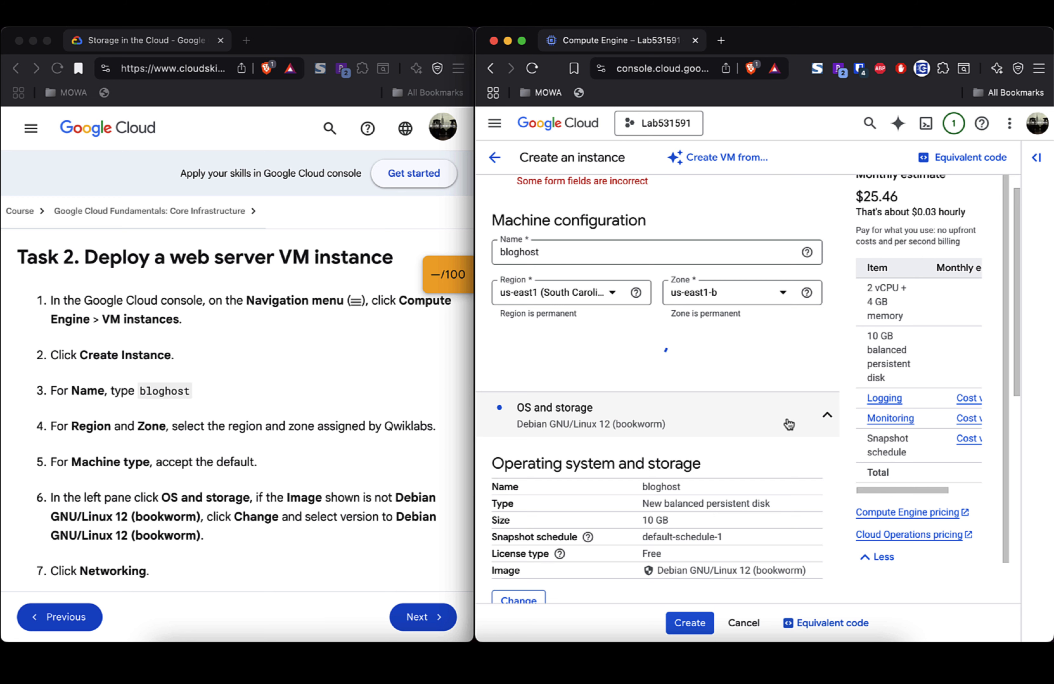
{"action": "left_click", "coordinate": [827, 415]}
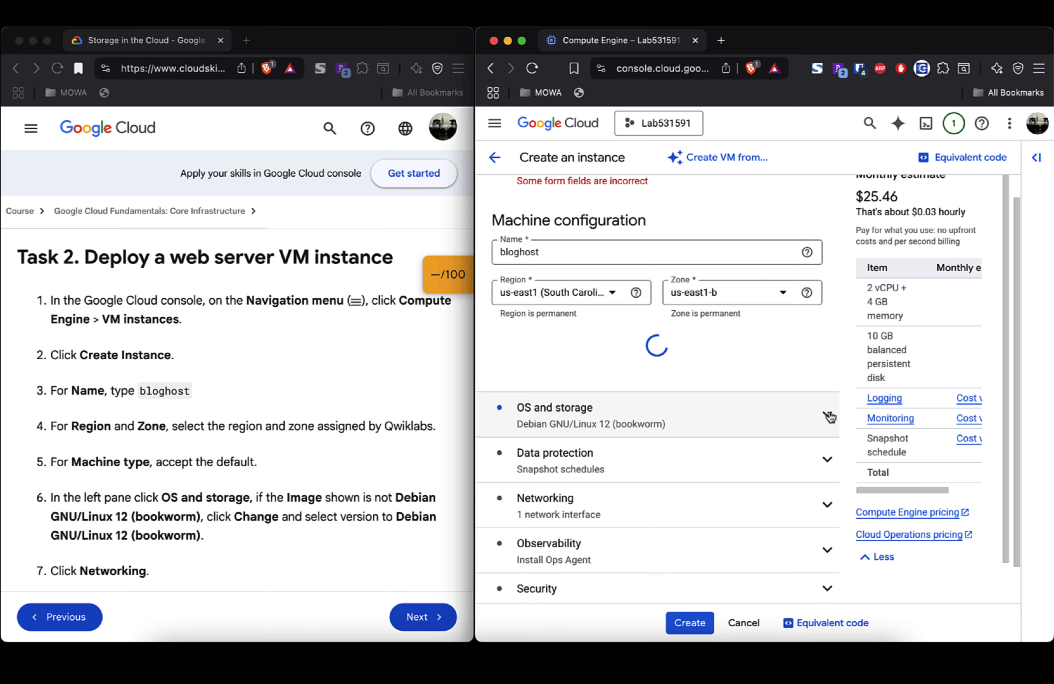
{"action": "scroll", "coordinate": [748, 358], "scroll_direction": "up", "scroll_amount": 1}
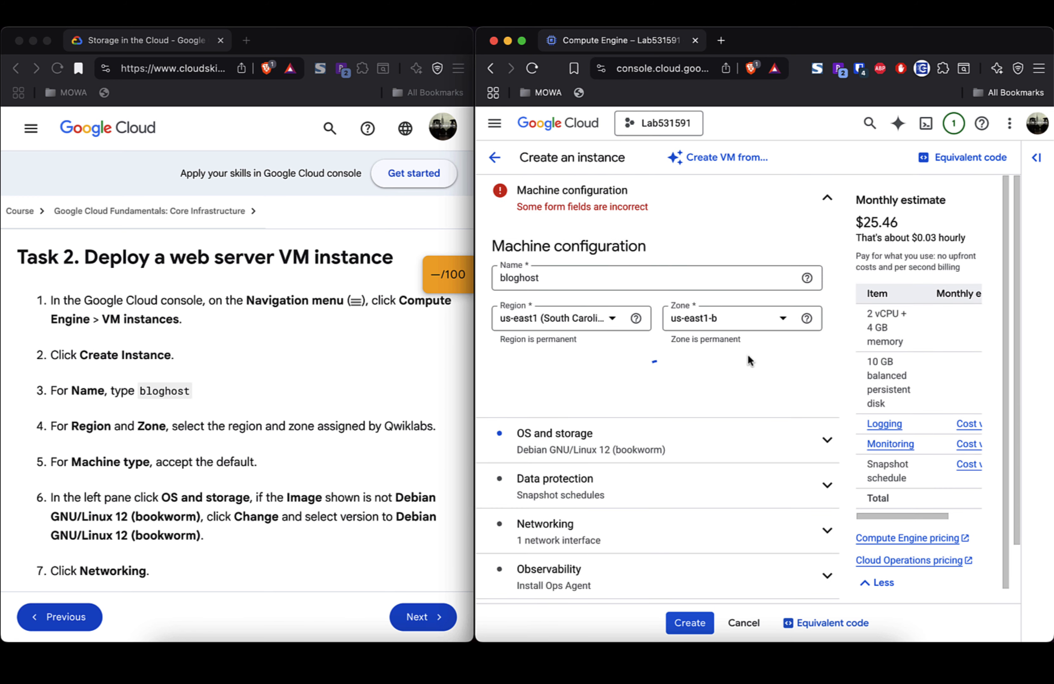
{"action": "scroll", "coordinate": [750, 361], "scroll_direction": "down", "scroll_amount": 3}
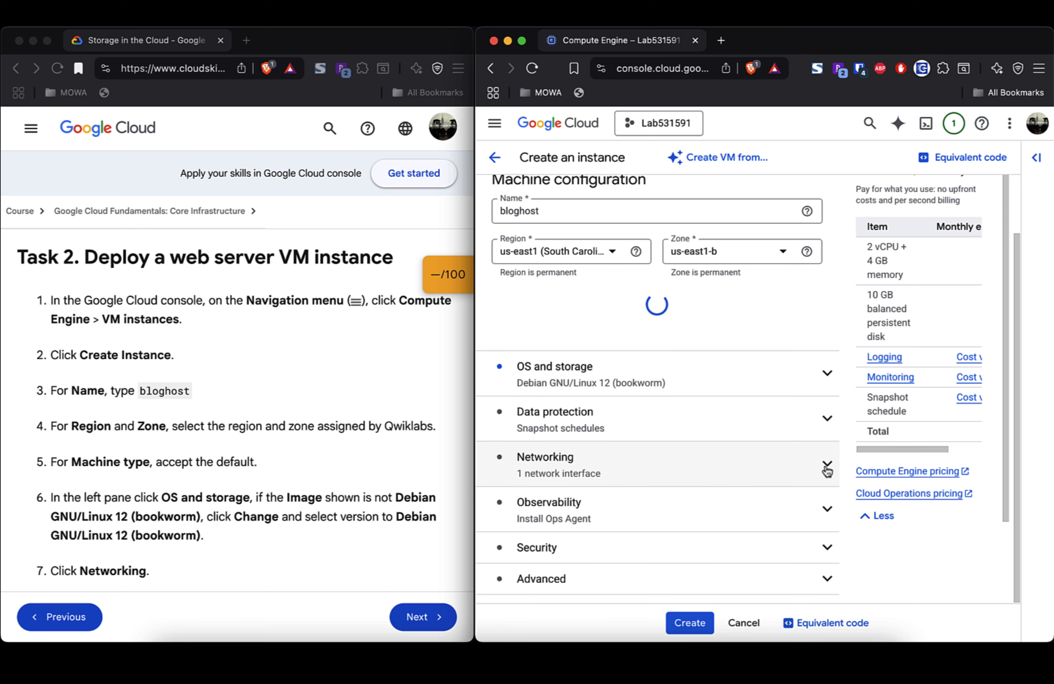
{"action": "scroll", "coordinate": [260, 400], "scroll_direction": "down", "scroll_amount": 5}
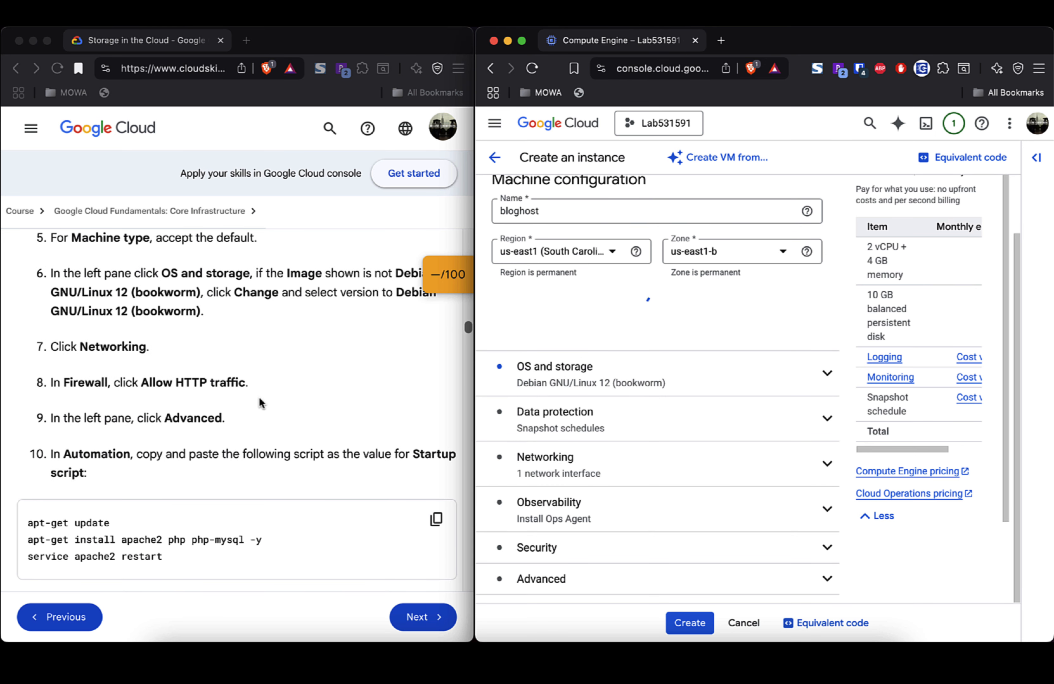
Step: Allow HTTP traffic under Networking > Firewall, adding the http-server network tag
{"action": "left_click", "coordinate": [825, 473]}
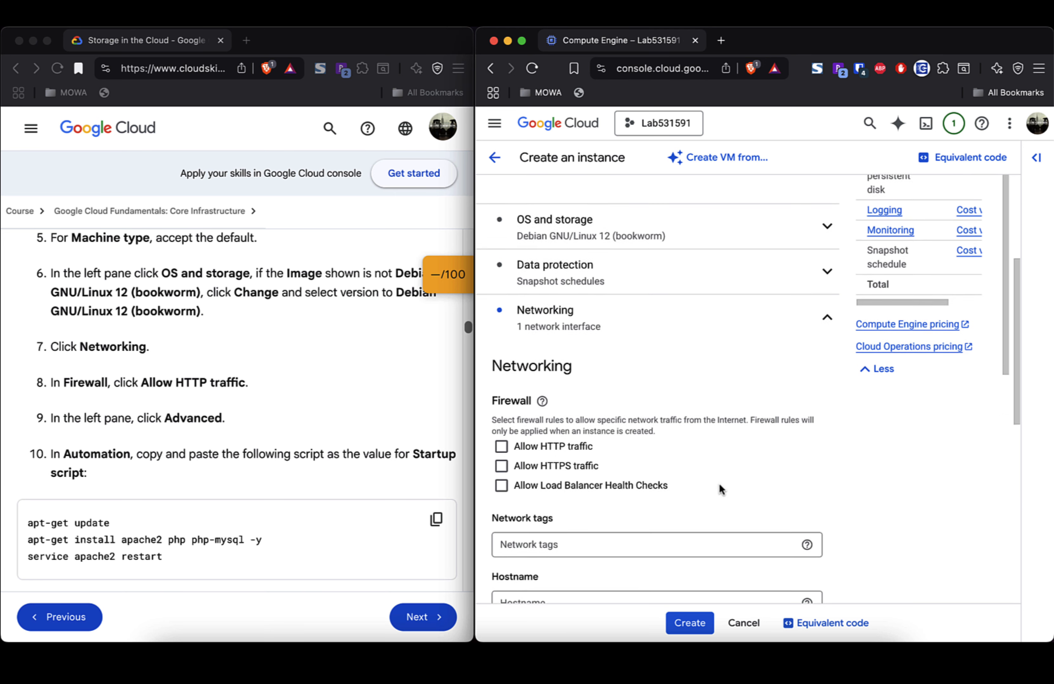
{"action": "scroll", "coordinate": [719, 484], "scroll_direction": "down", "scroll_amount": 1}
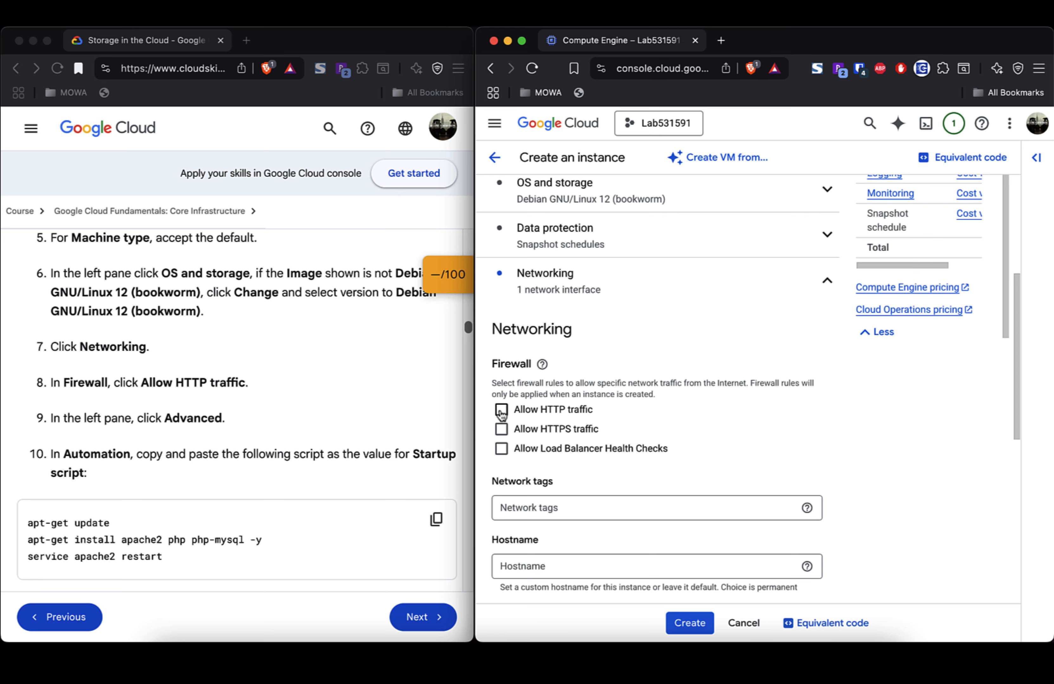
{"action": "left_click", "coordinate": [501, 409]}
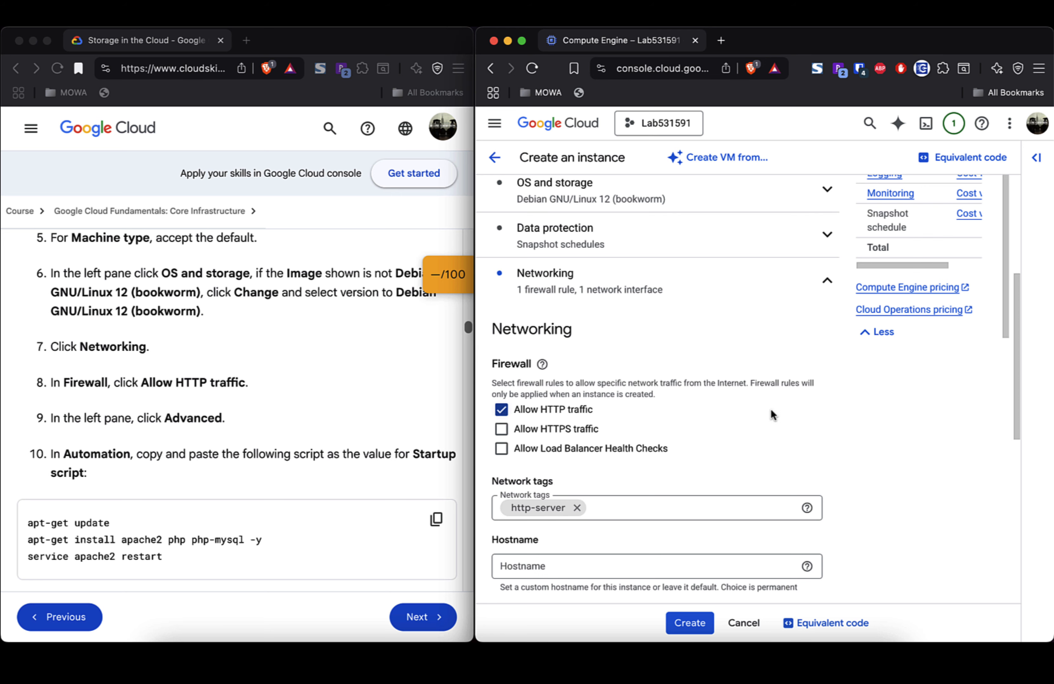
{"action": "scroll", "coordinate": [771, 413], "scroll_direction": "down", "scroll_amount": 5}
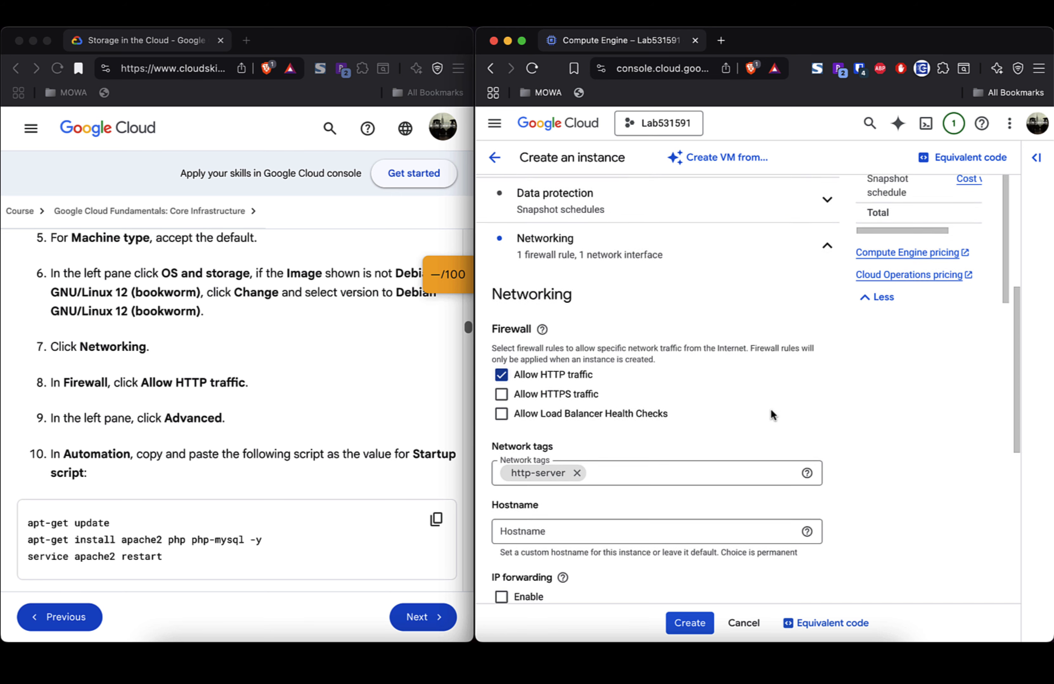
{"action": "scroll", "coordinate": [772, 414], "scroll_direction": "down", "scroll_amount": 1}
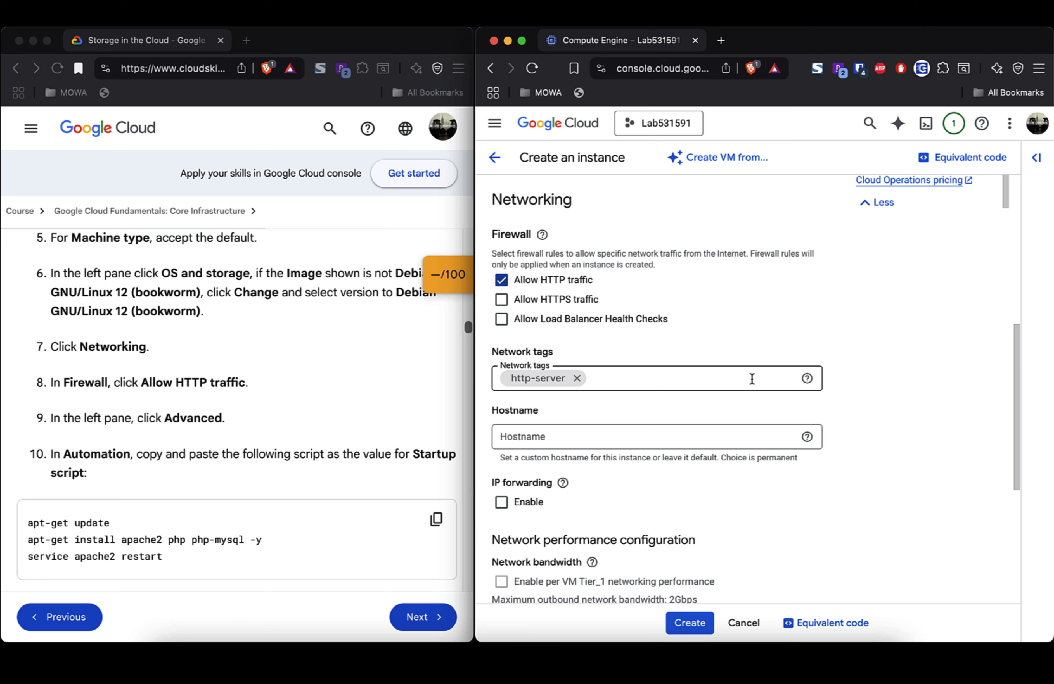
{"action": "scroll", "coordinate": [752, 379], "scroll_direction": "down", "scroll_amount": 6}
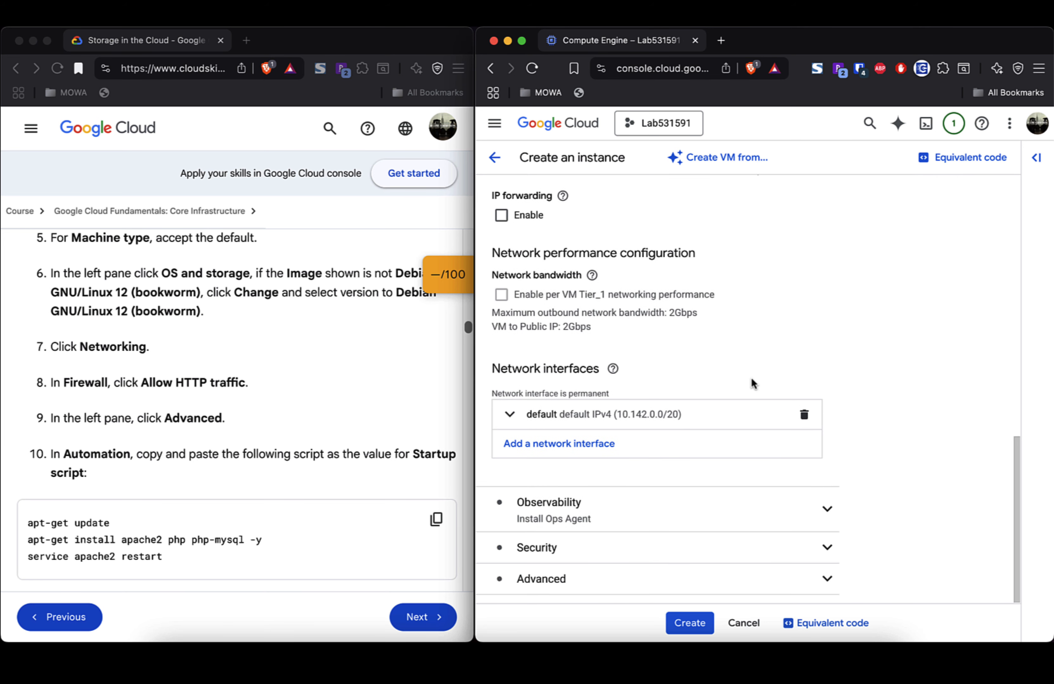
{"action": "scroll", "coordinate": [751, 378], "scroll_direction": "up", "scroll_amount": 2}
{"action": "scroll", "coordinate": [751, 378], "scroll_direction": "down", "scroll_amount": 2}
{"action": "scroll", "coordinate": [751, 378], "scroll_direction": "up", "scroll_amount": 1}
{"action": "scroll", "coordinate": [751, 378], "scroll_direction": "up", "scroll_amount": 4}
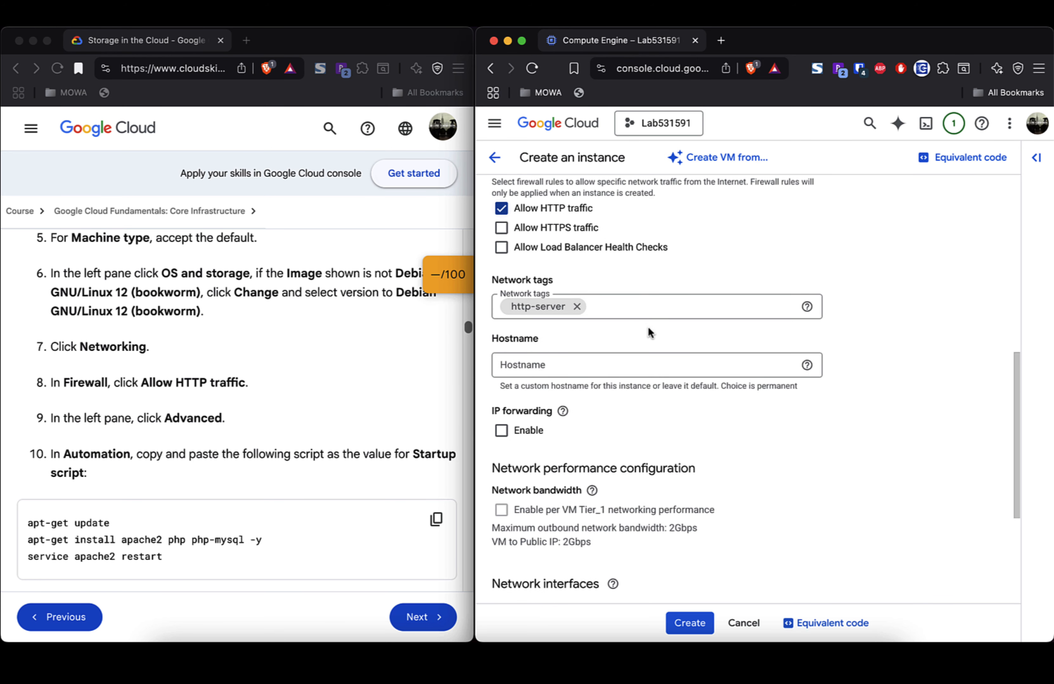
{"action": "scroll", "coordinate": [672, 368], "scroll_direction": "down", "scroll_amount": 5}
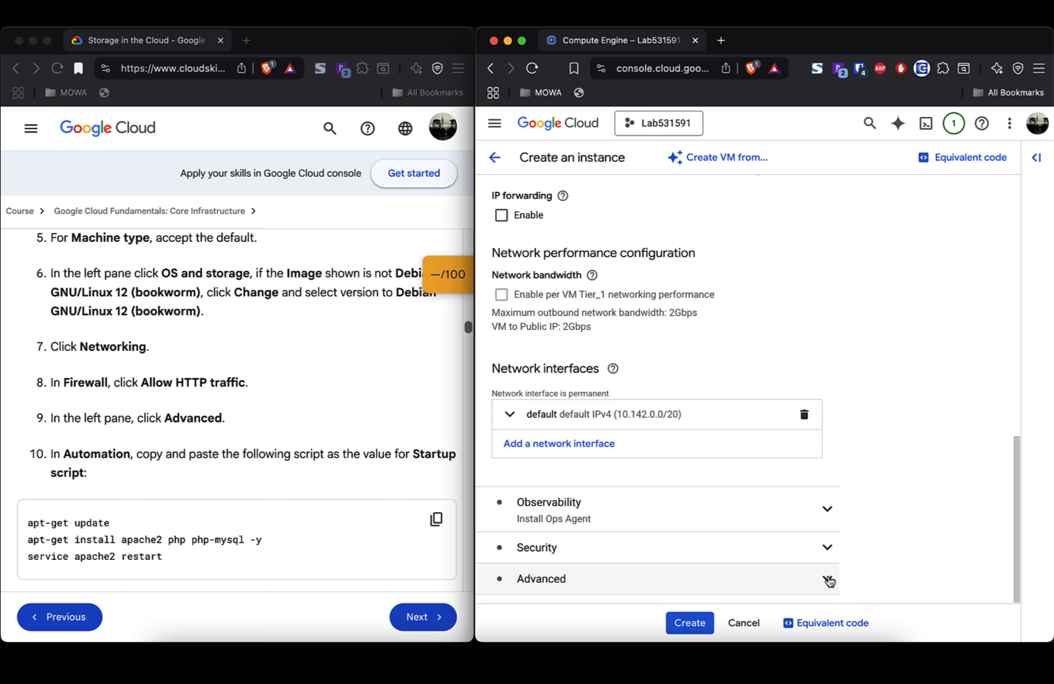
Step: Paste the lab's startup script (apt-get update, install apache2 php php-mysql, restart apache2) under Advanced > Automation
{"action": "left_click", "coordinate": [826, 580]}
{"action": "scroll", "coordinate": [799, 513], "scroll_direction": "down", "scroll_amount": 6}
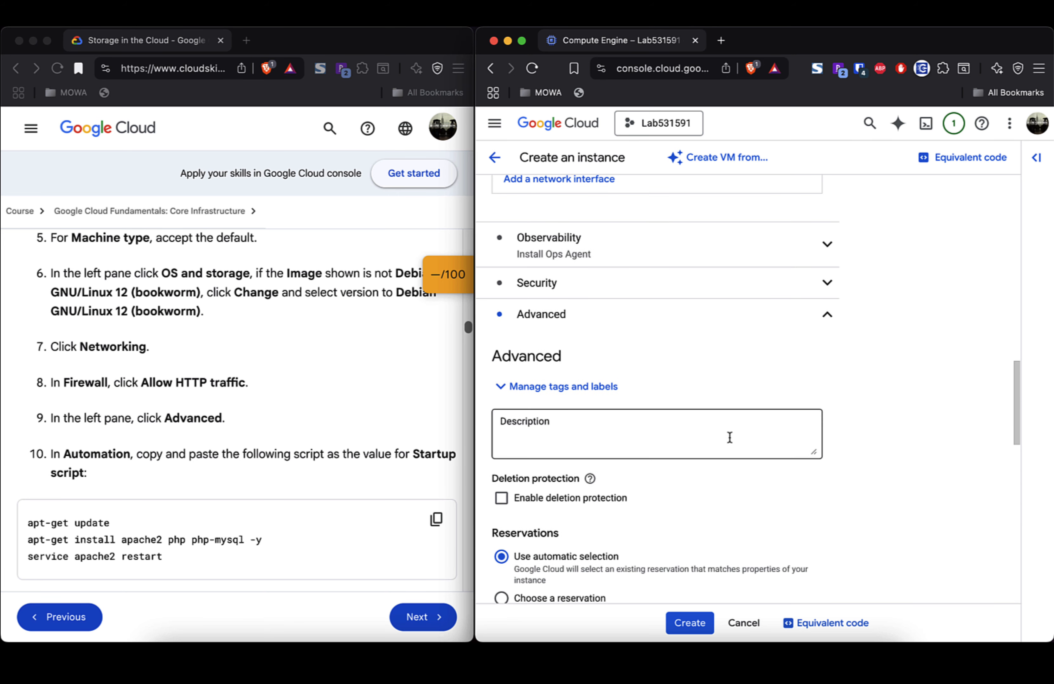
{"action": "scroll", "coordinate": [729, 438], "scroll_direction": "down", "scroll_amount": 5}
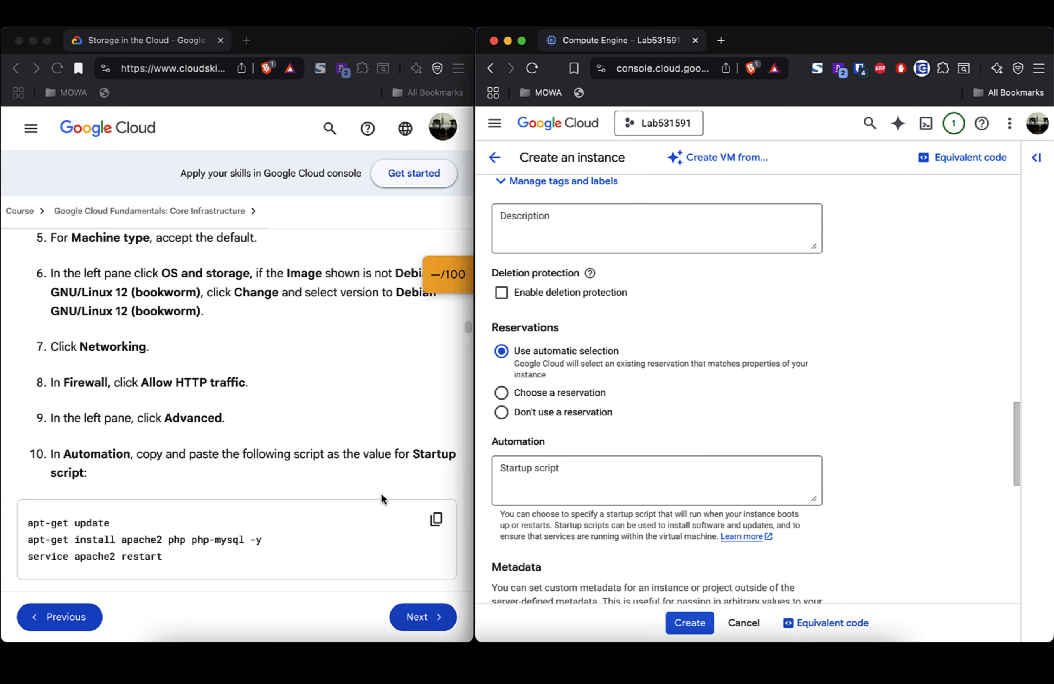
{"action": "scroll", "coordinate": [351, 487], "scroll_direction": "down", "scroll_amount": 2}
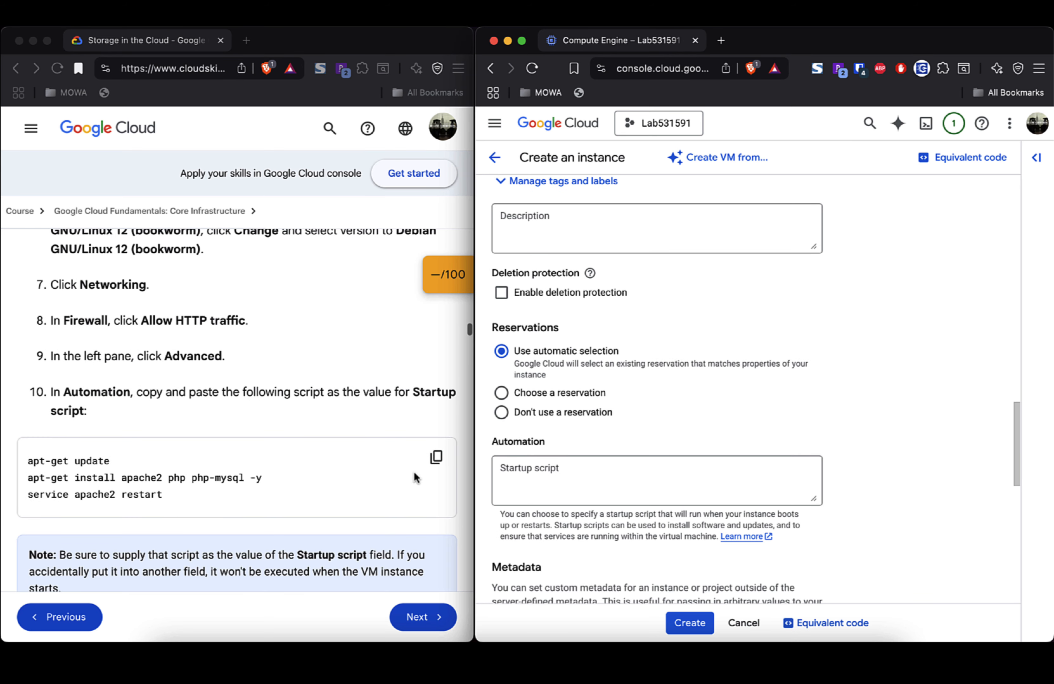
{"action": "left_click", "coordinate": [436, 458]}
{"action": "left_click", "coordinate": [578, 482]}
{"action": "left_click", "coordinate": [579, 481]}
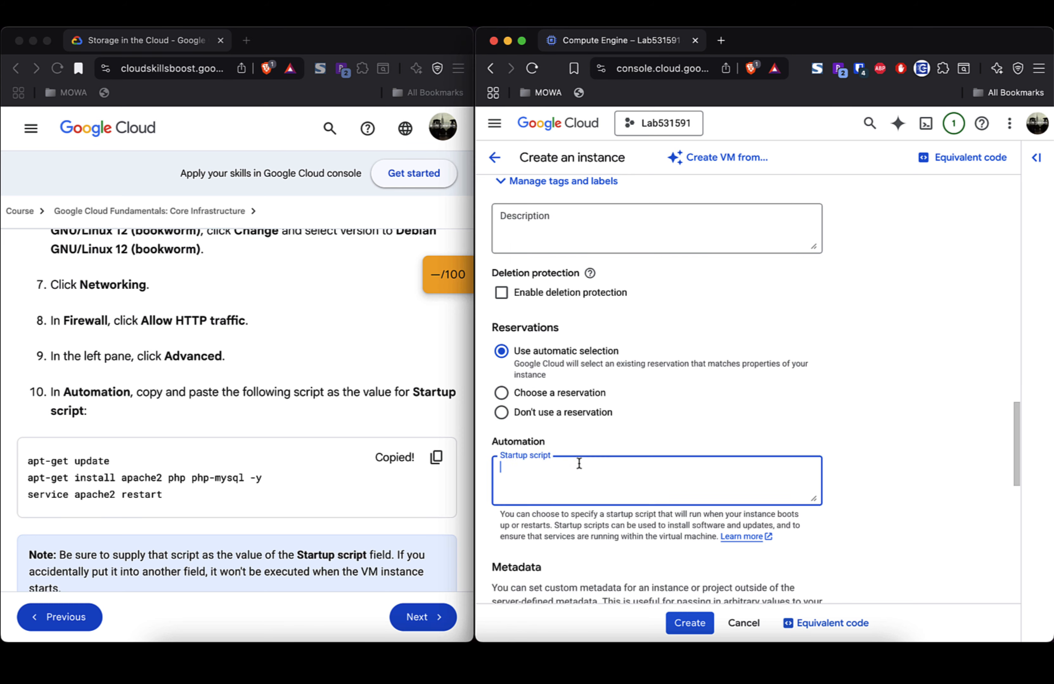
{"action": "key", "text": "super+v"}
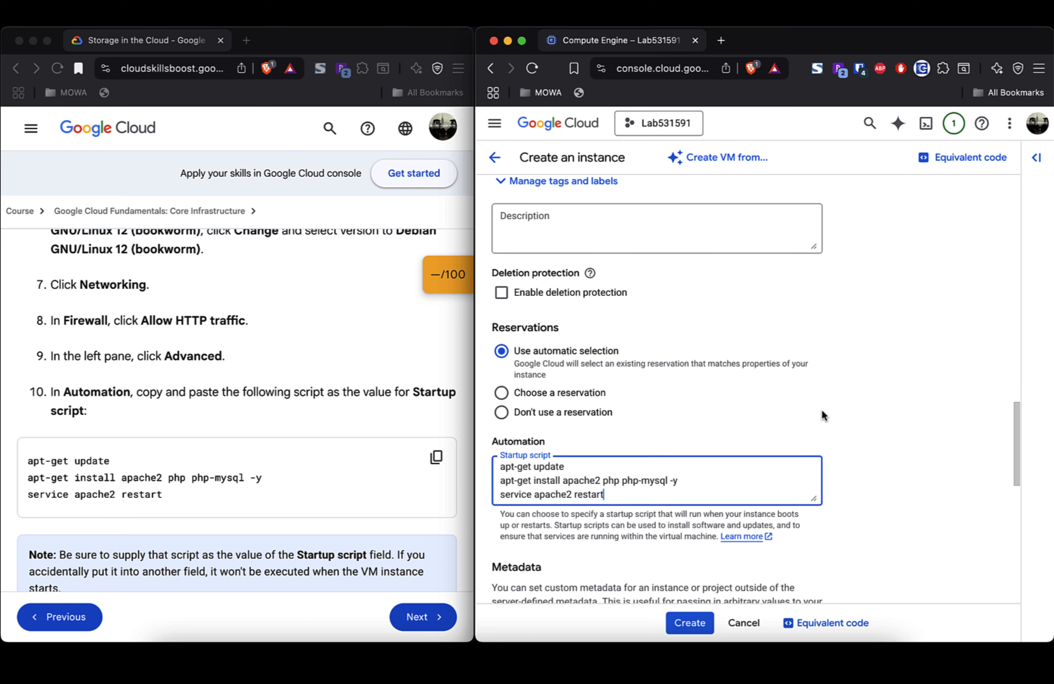
{"action": "scroll", "coordinate": [822, 411], "scroll_direction": "down", "scroll_amount": 2}
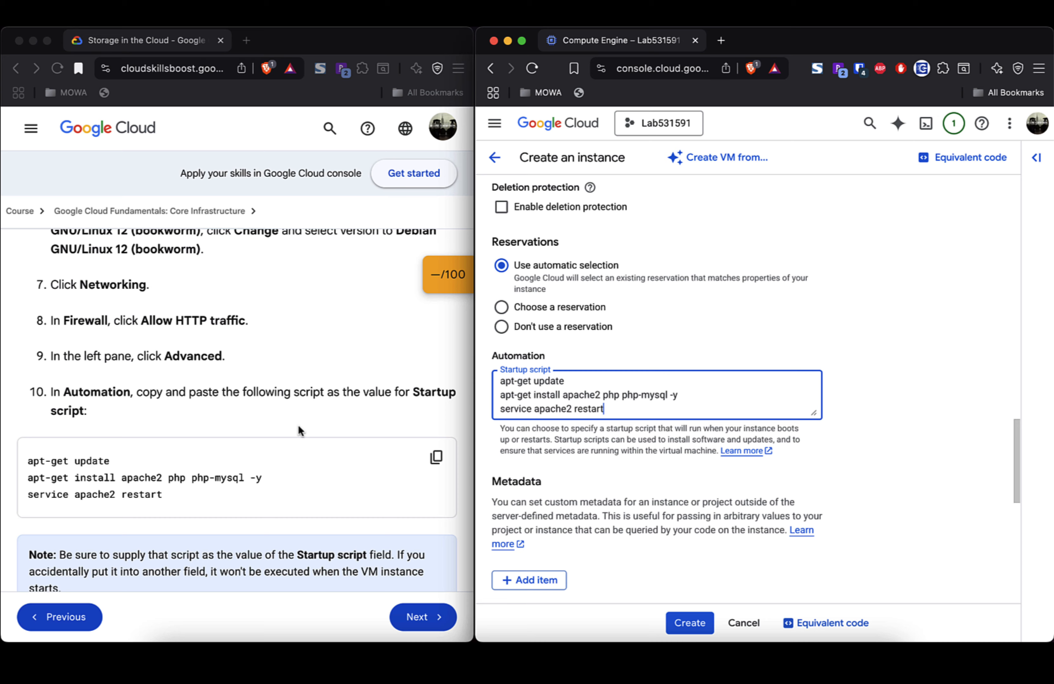
{"action": "scroll", "coordinate": [298, 425], "scroll_direction": "down", "scroll_amount": 3}
{"action": "scroll", "coordinate": [298, 425], "scroll_direction": "down", "scroll_amount": 1}
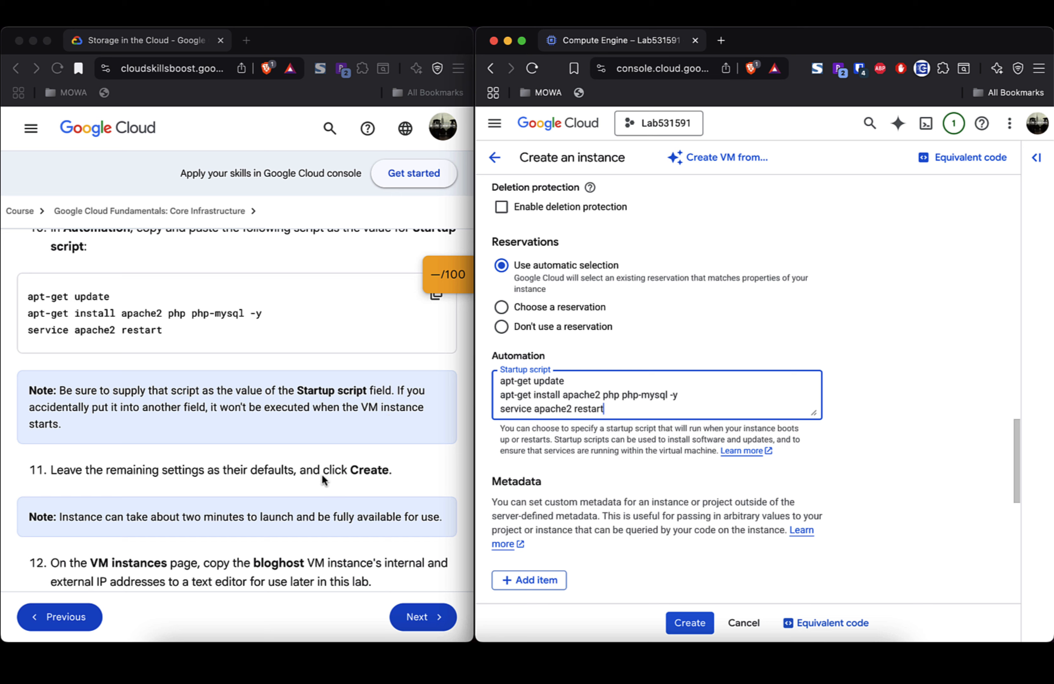
Step: Change the instance region to us-east4 (Northern Virginia) and keep the zone as Any
{"action": "scroll", "coordinate": [322, 475], "scroll_direction": "down", "scroll_amount": 1}
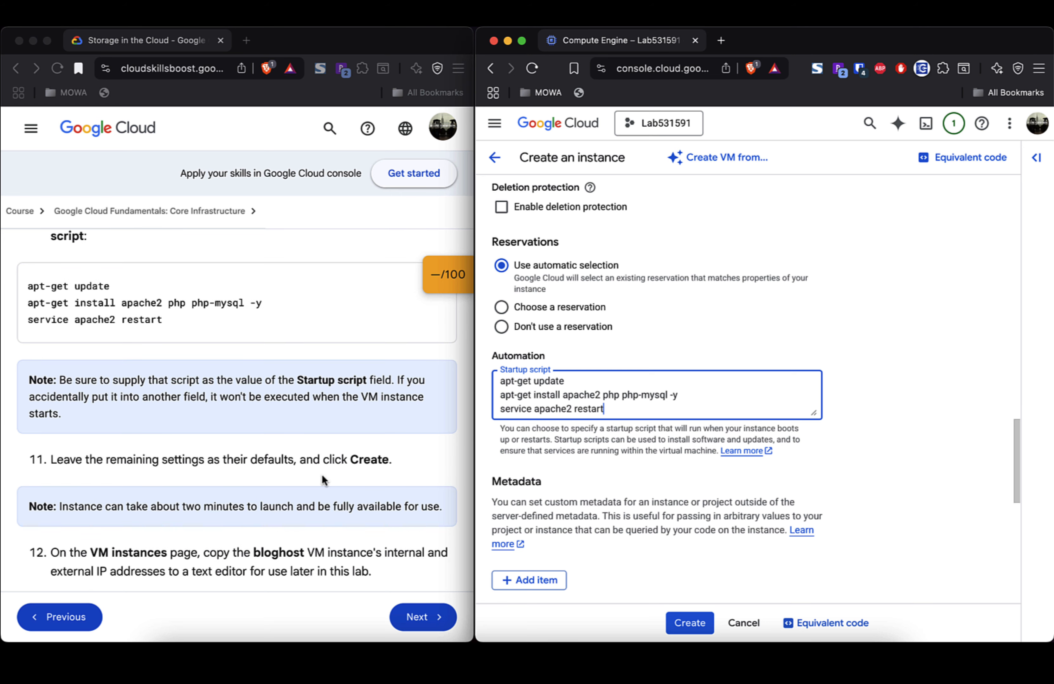
{"action": "scroll", "coordinate": [721, 472], "scroll_direction": "up", "scroll_amount": 15}
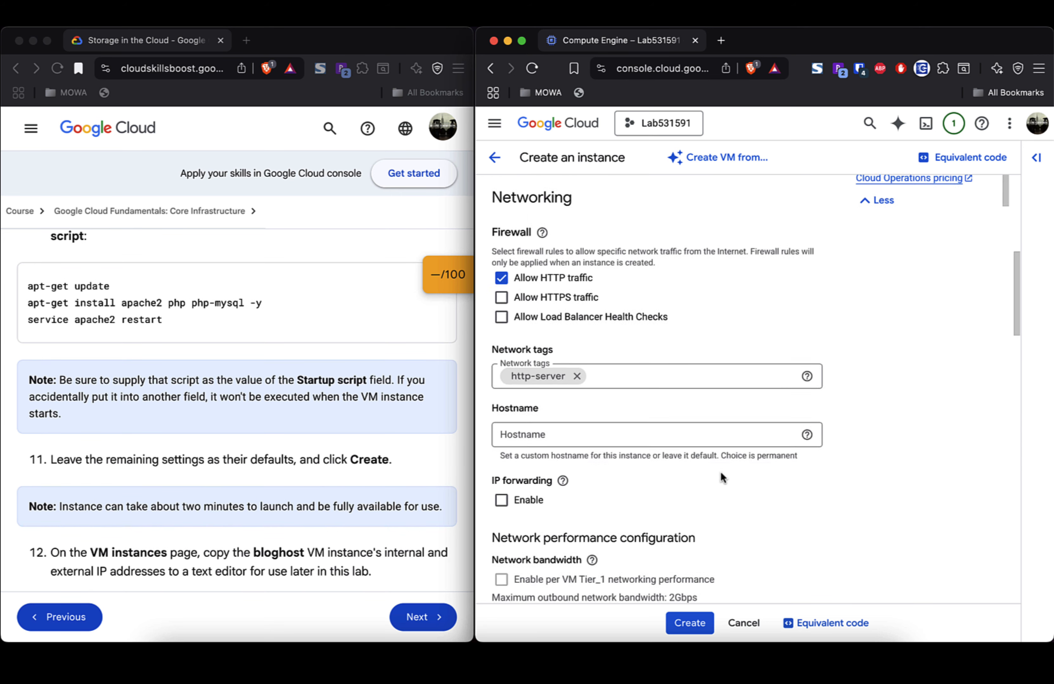
{"action": "scroll", "coordinate": [723, 479], "scroll_direction": "up", "scroll_amount": 1}
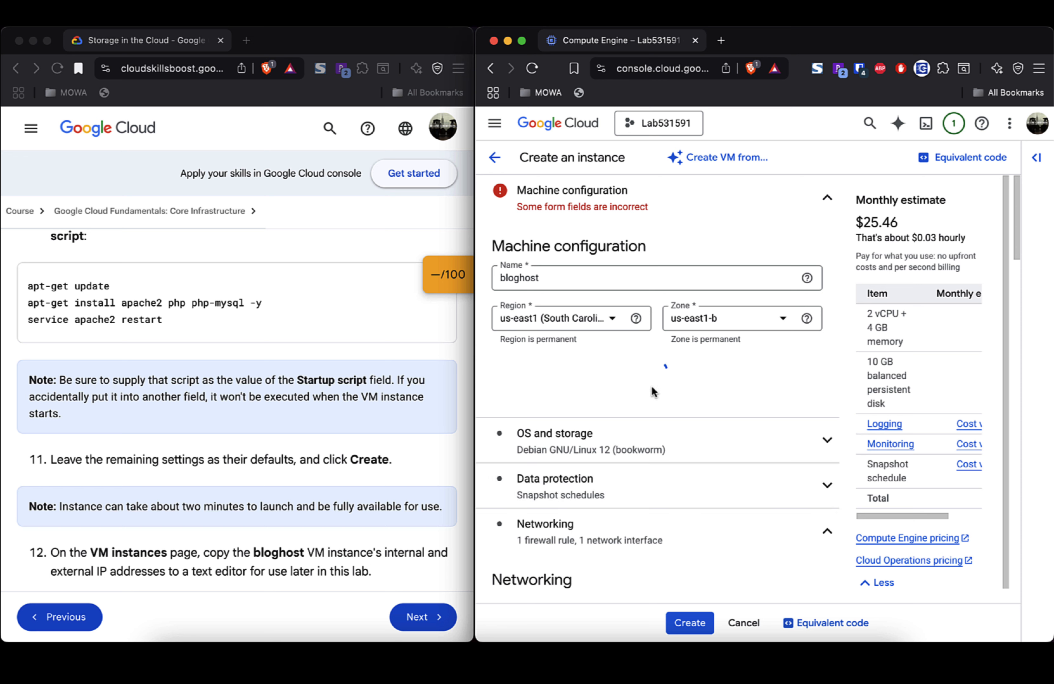
{"action": "left_click", "coordinate": [821, 202]}
{"action": "left_click", "coordinate": [825, 201]}
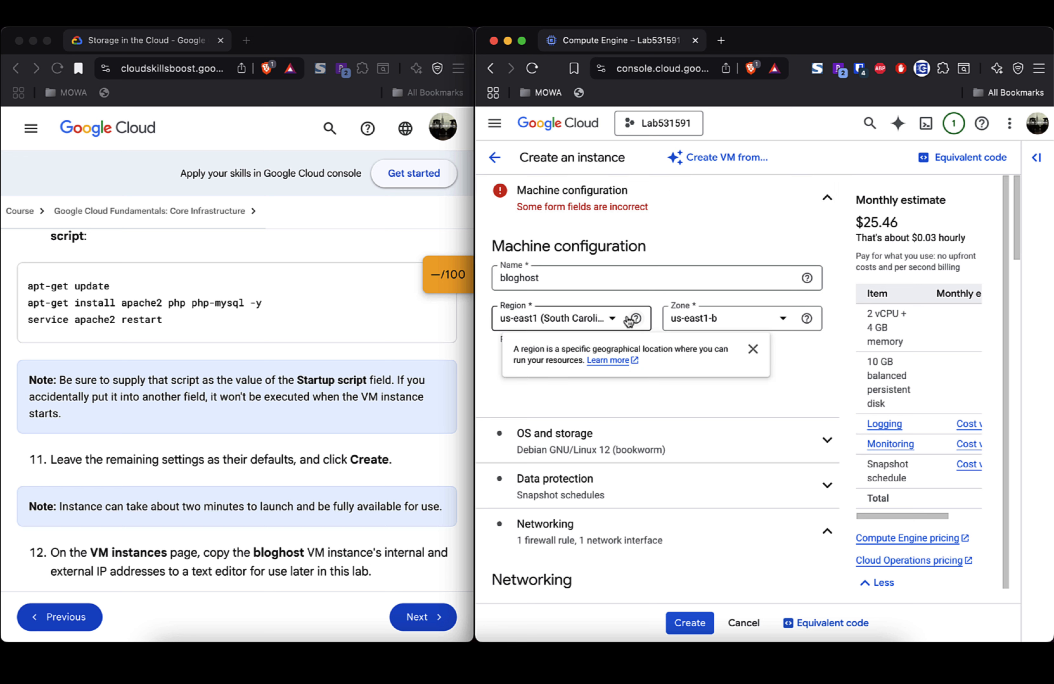
{"action": "left_click", "coordinate": [612, 322]}
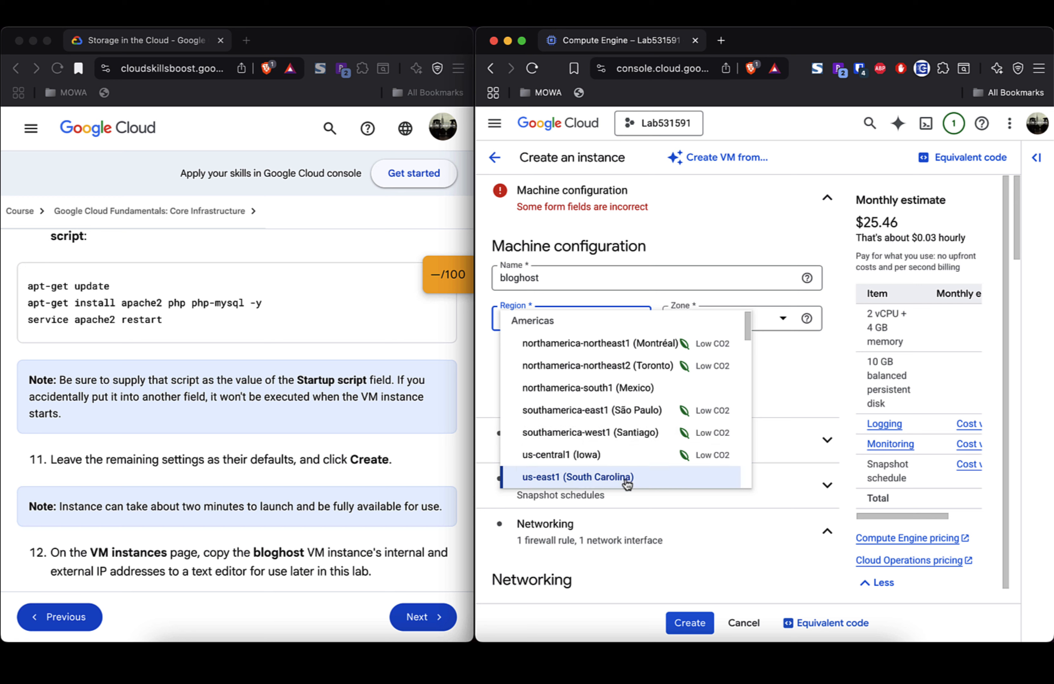
{"action": "scroll", "coordinate": [627, 482], "scroll_direction": "down", "scroll_amount": 1}
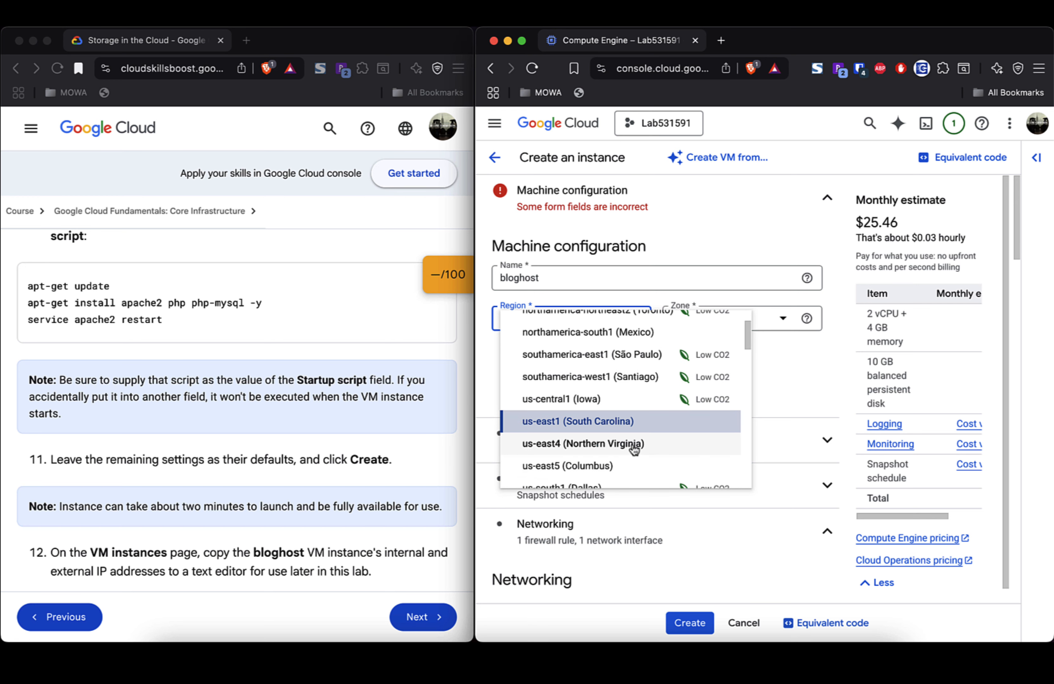
{"action": "left_click", "coordinate": [634, 444]}
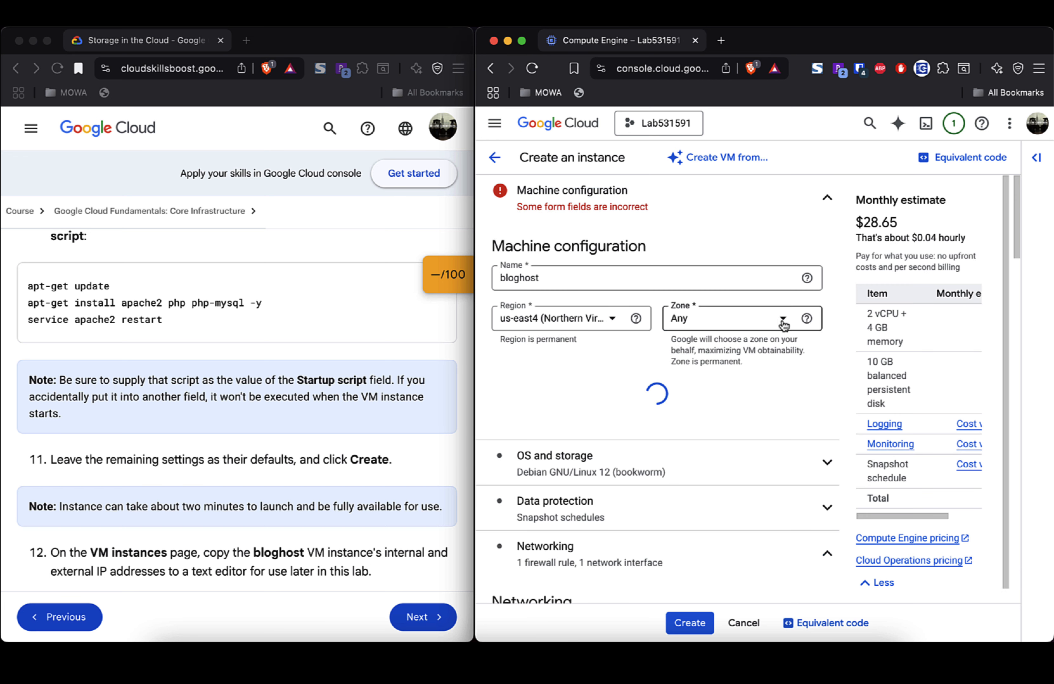
{"action": "left_click", "coordinate": [783, 326]}
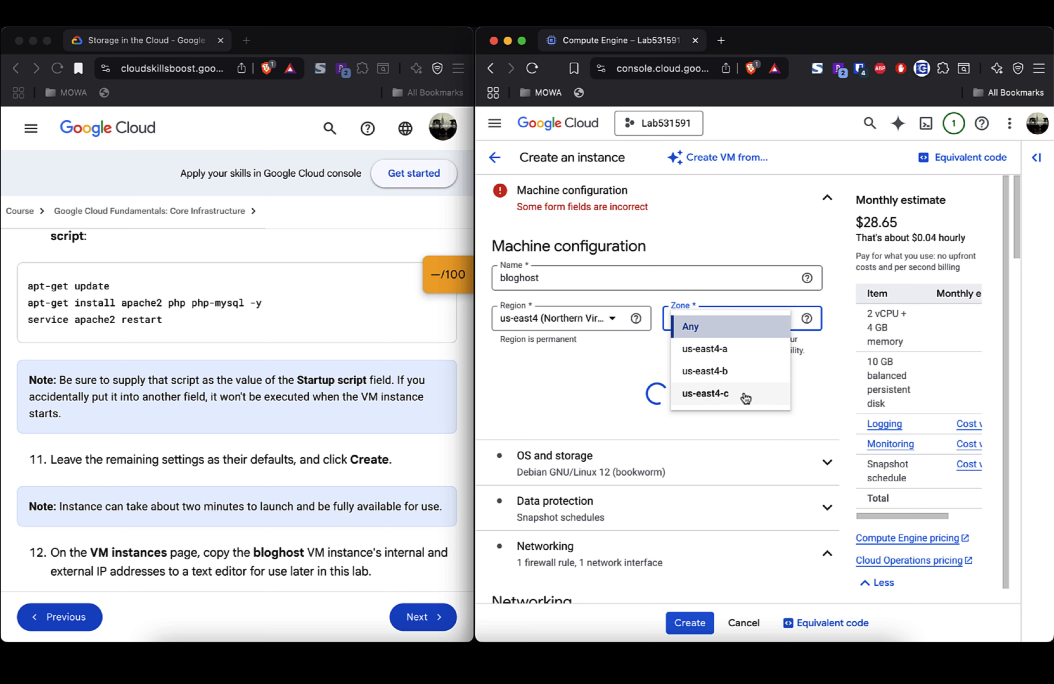
{"action": "left_click", "coordinate": [748, 334]}
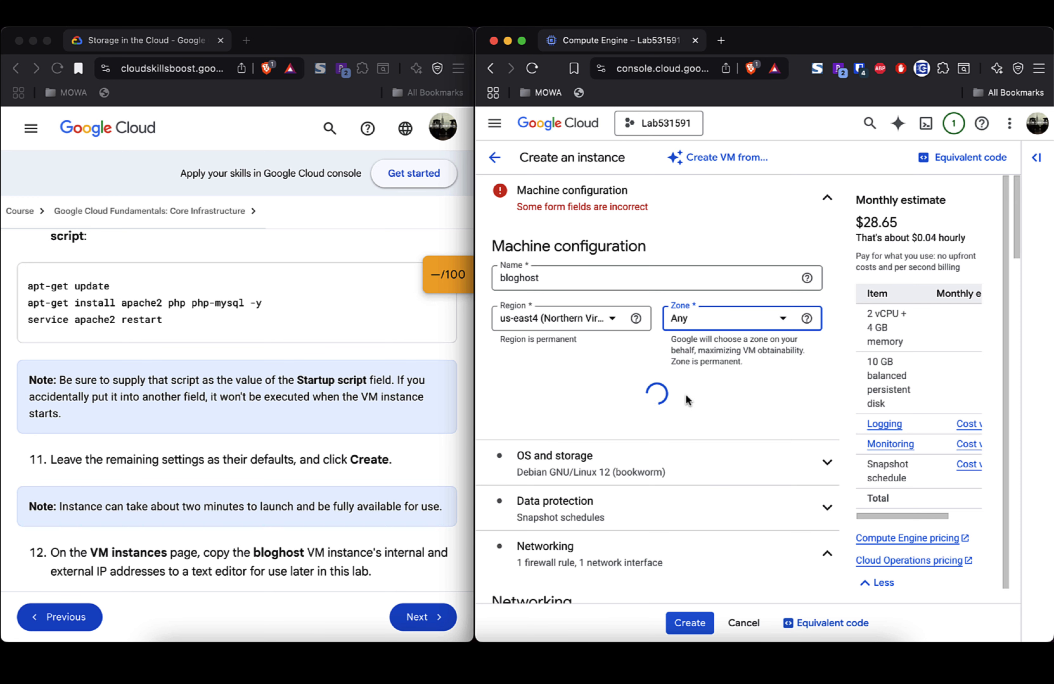
{"action": "scroll", "coordinate": [686, 396], "scroll_direction": "down", "scroll_amount": 1}
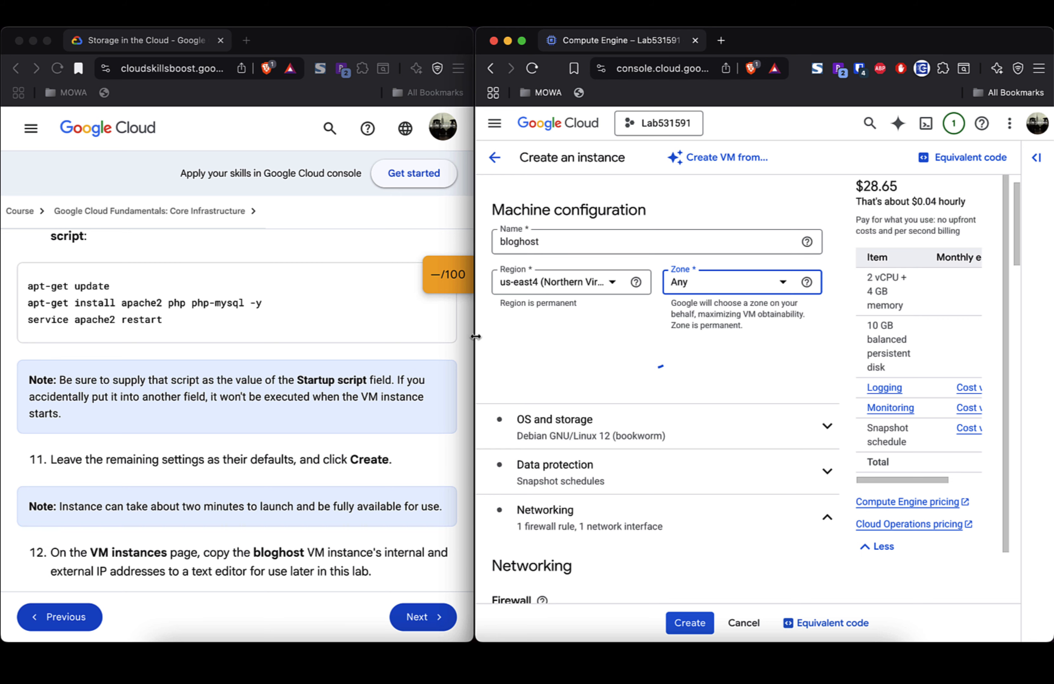
Step: Widen the console window and cancel the Create an instance form
{"action": "left_click_drag", "start_coordinate": [475, 337], "coordinate": [249, 326]}
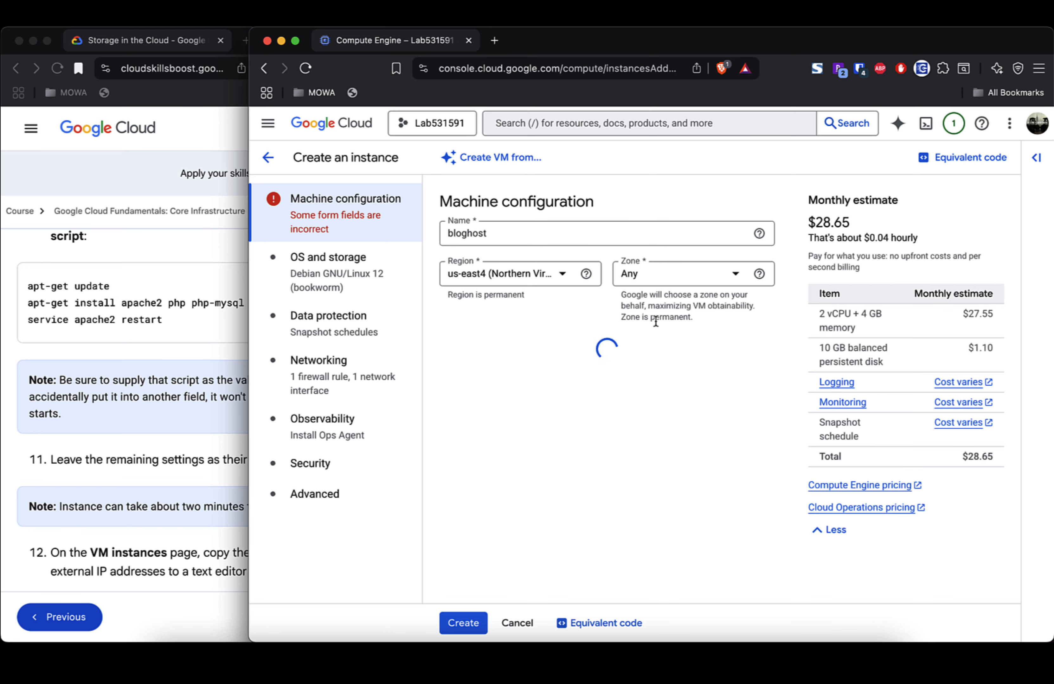
{"action": "left_click", "coordinate": [527, 624]}
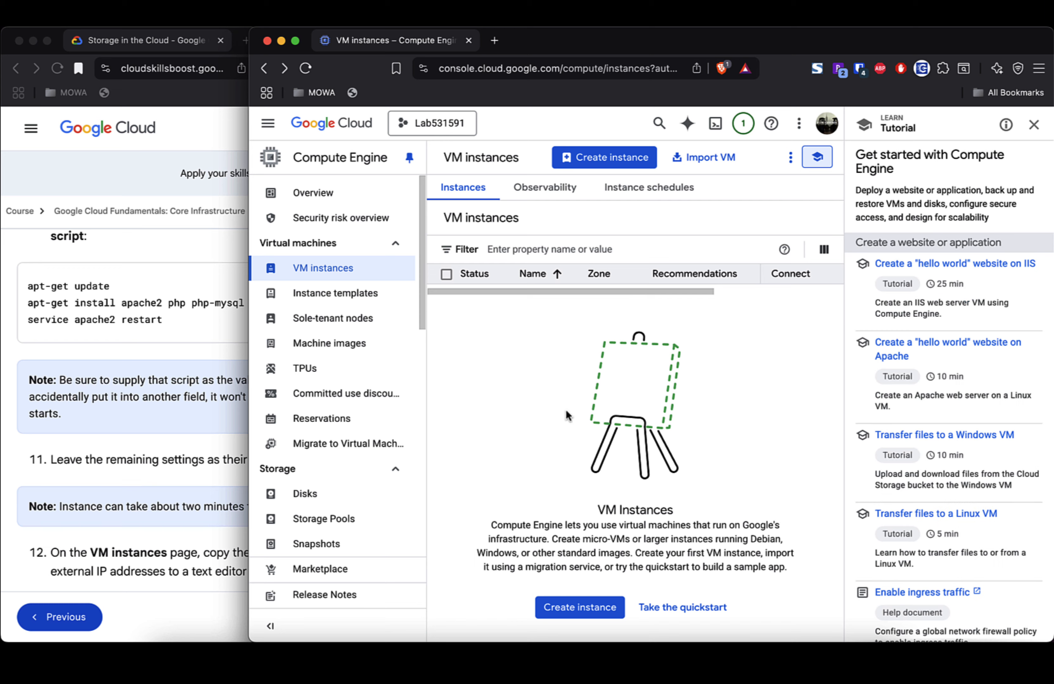
Step: Start a fresh instance form with region us-east4 (Northern Virginia) and zone us-east4-a
{"action": "left_click", "coordinate": [632, 156]}
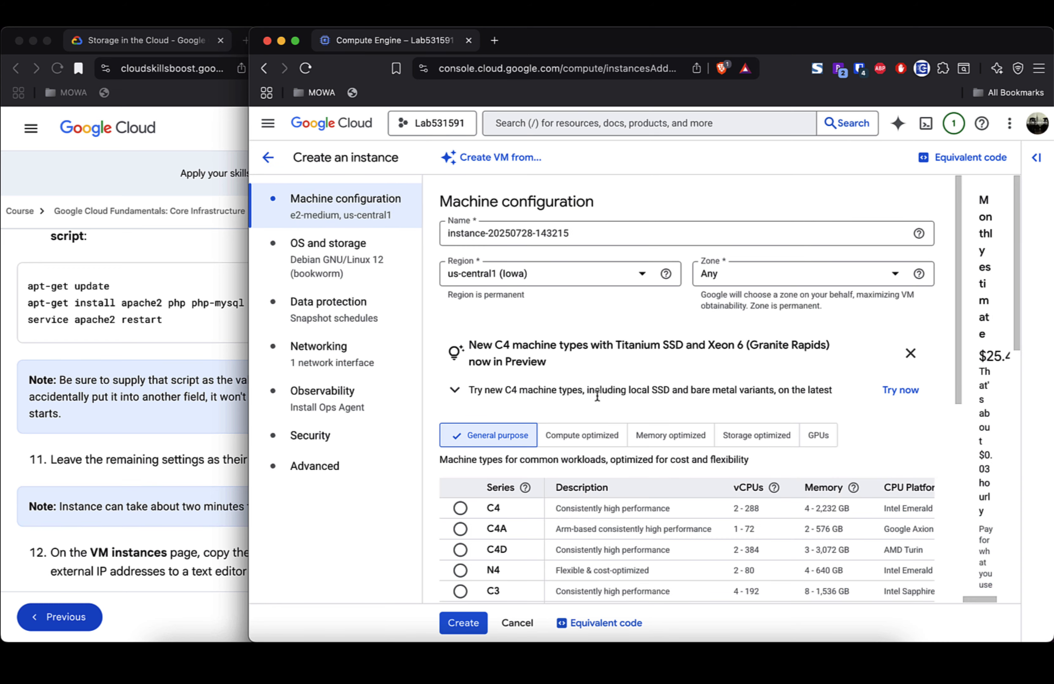
{"action": "scroll", "coordinate": [597, 397], "scroll_direction": "down", "scroll_amount": 3}
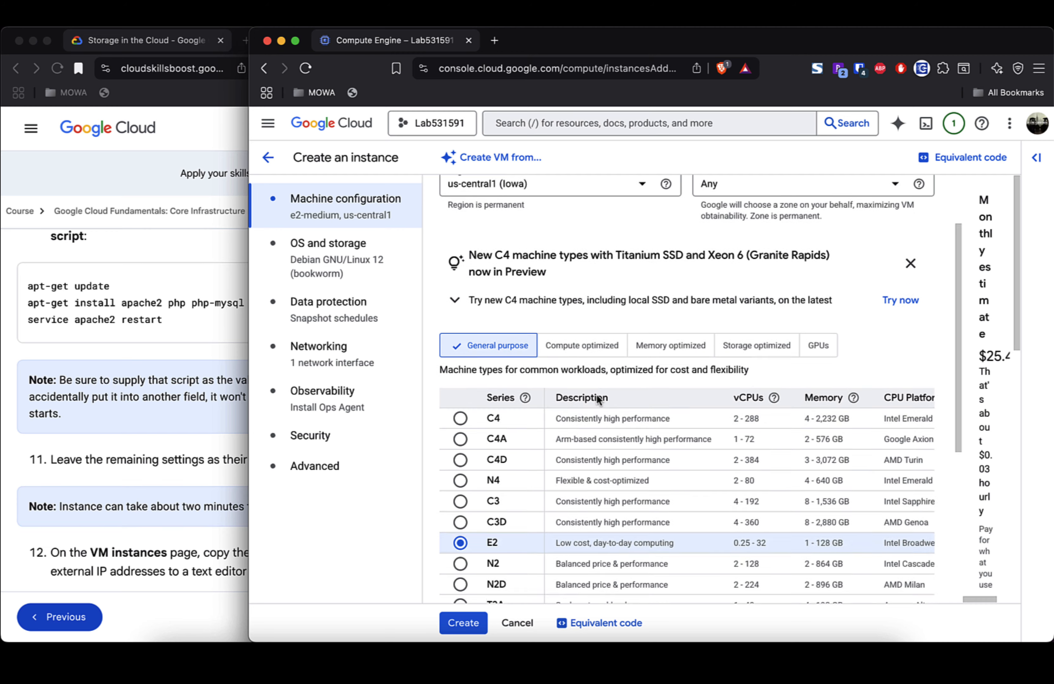
{"action": "scroll", "coordinate": [598, 398], "scroll_direction": "down", "scroll_amount": 1}
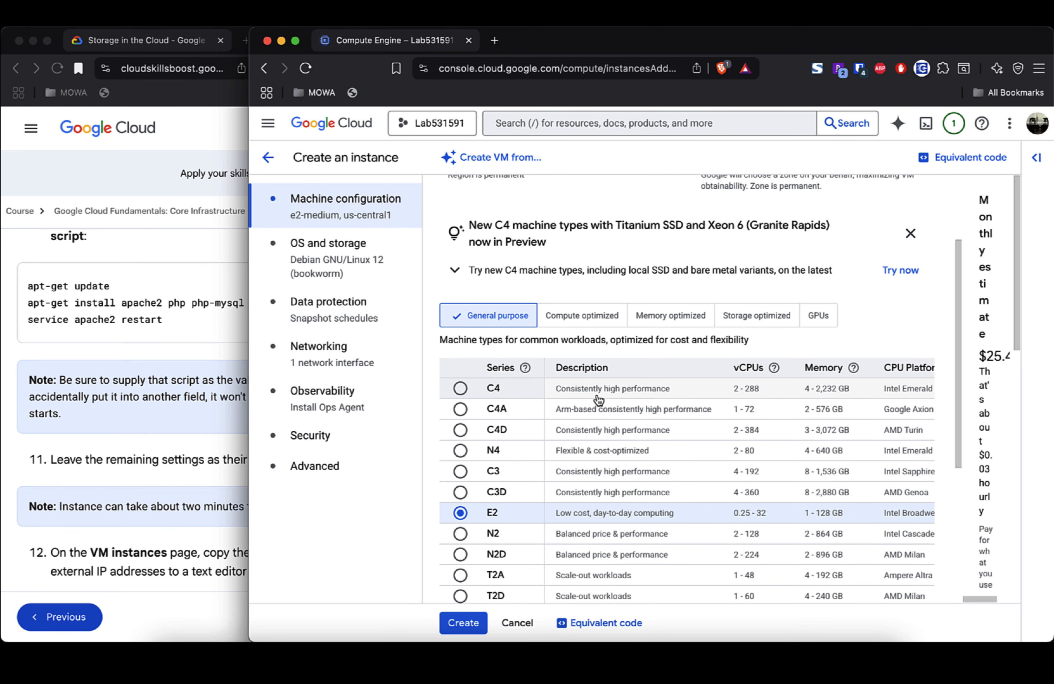
{"action": "scroll", "coordinate": [597, 399], "scroll_direction": "up", "scroll_amount": 4}
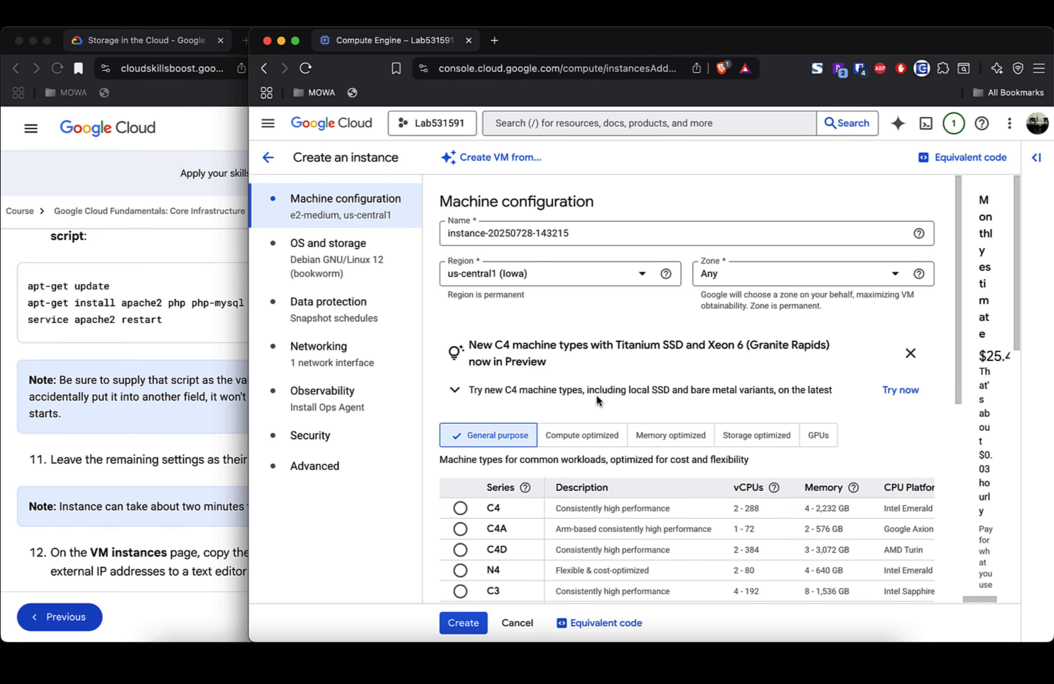
{"action": "left_click", "coordinate": [637, 278]}
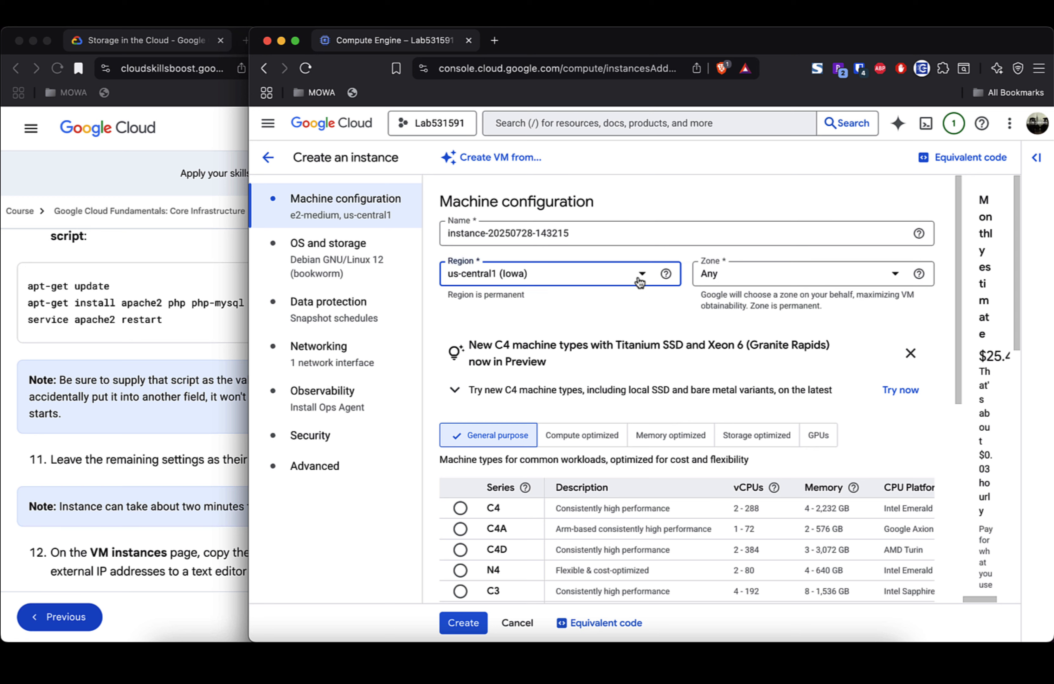
{"action": "scroll", "coordinate": [596, 398], "scroll_direction": "down", "scroll_amount": 4}
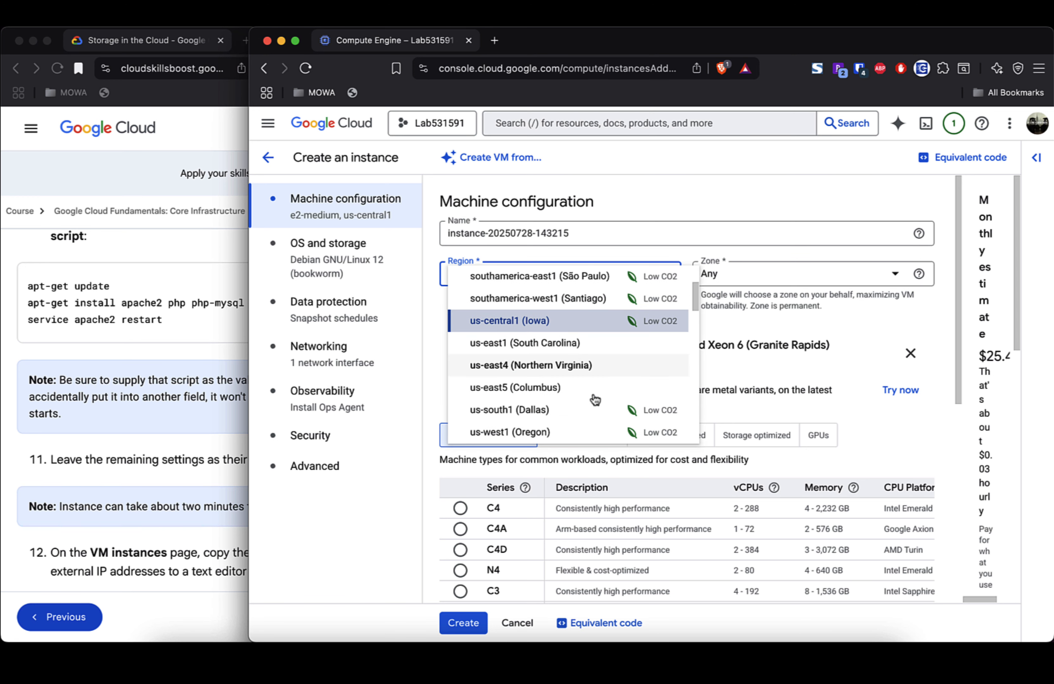
{"action": "scroll", "coordinate": [595, 400], "scroll_direction": "down", "scroll_amount": 1}
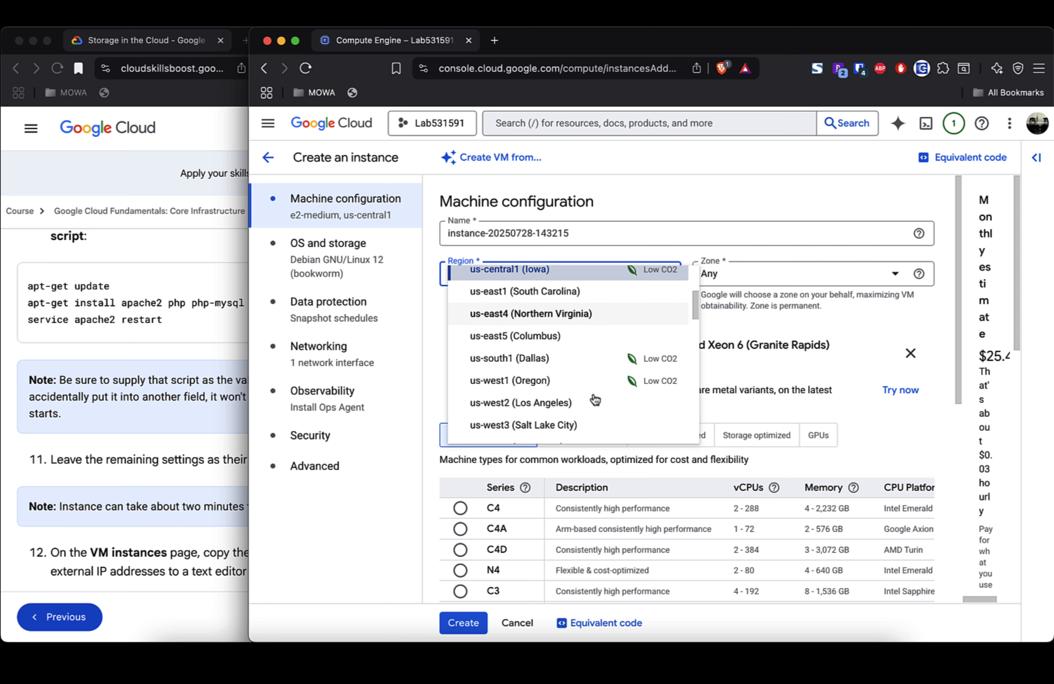
{"action": "scroll", "coordinate": [595, 400], "scroll_direction": "up", "scroll_amount": 5}
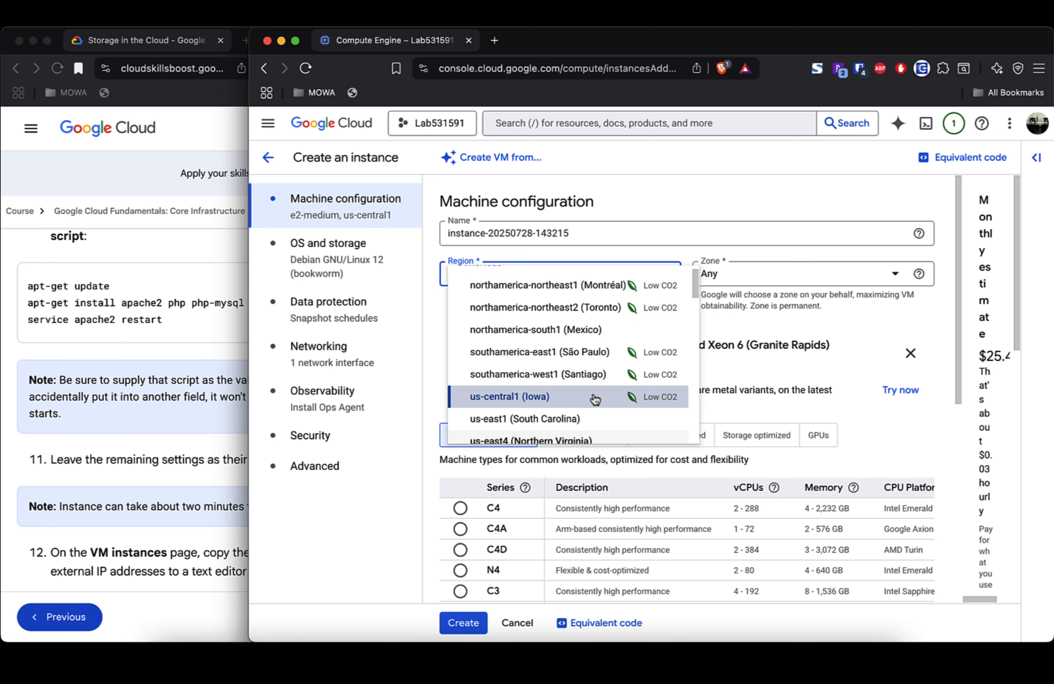
{"action": "scroll", "coordinate": [596, 399], "scroll_direction": "down", "scroll_amount": 2}
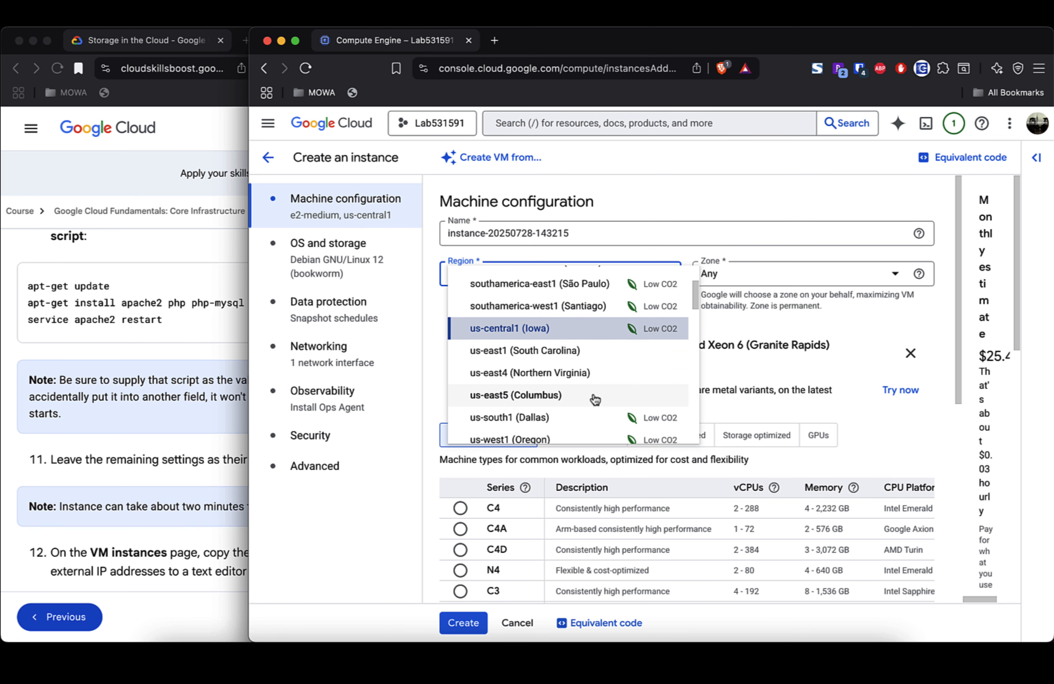
{"action": "scroll", "coordinate": [595, 399], "scroll_direction": "down", "scroll_amount": 1}
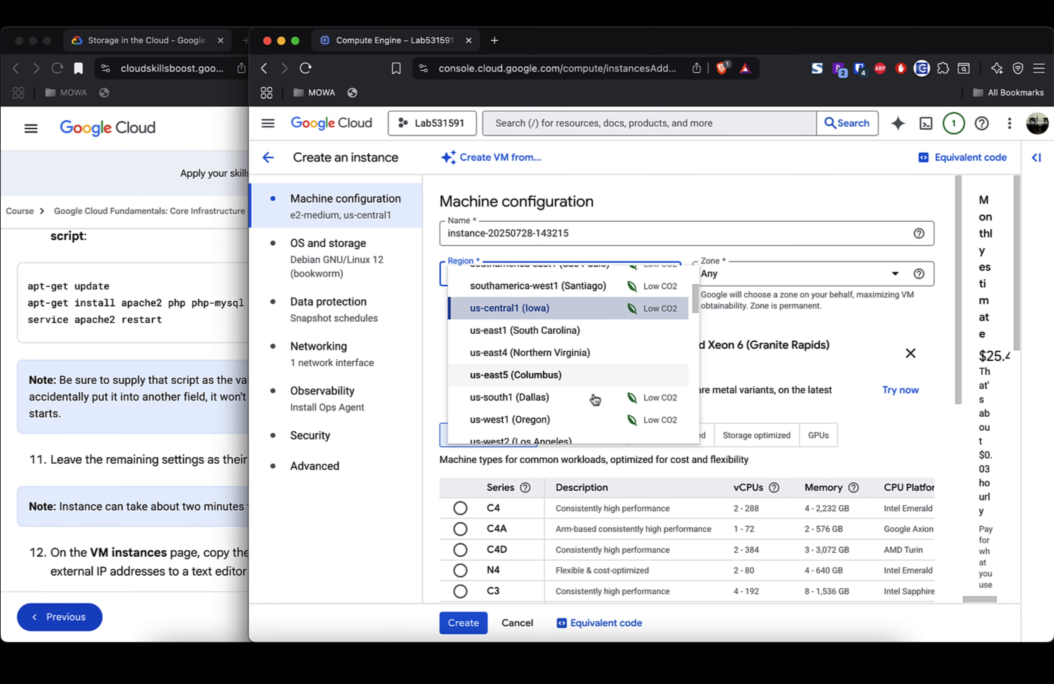
{"action": "left_click", "coordinate": [586, 359]}
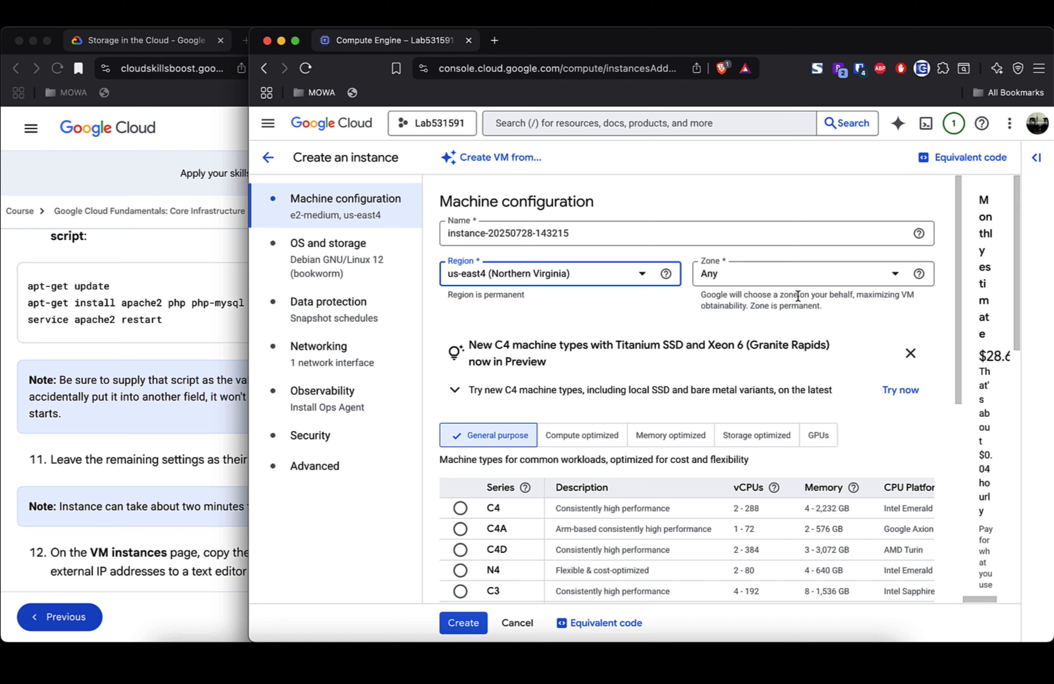
{"action": "left_click", "coordinate": [895, 275]}
{"action": "left_click", "coordinate": [832, 307]}
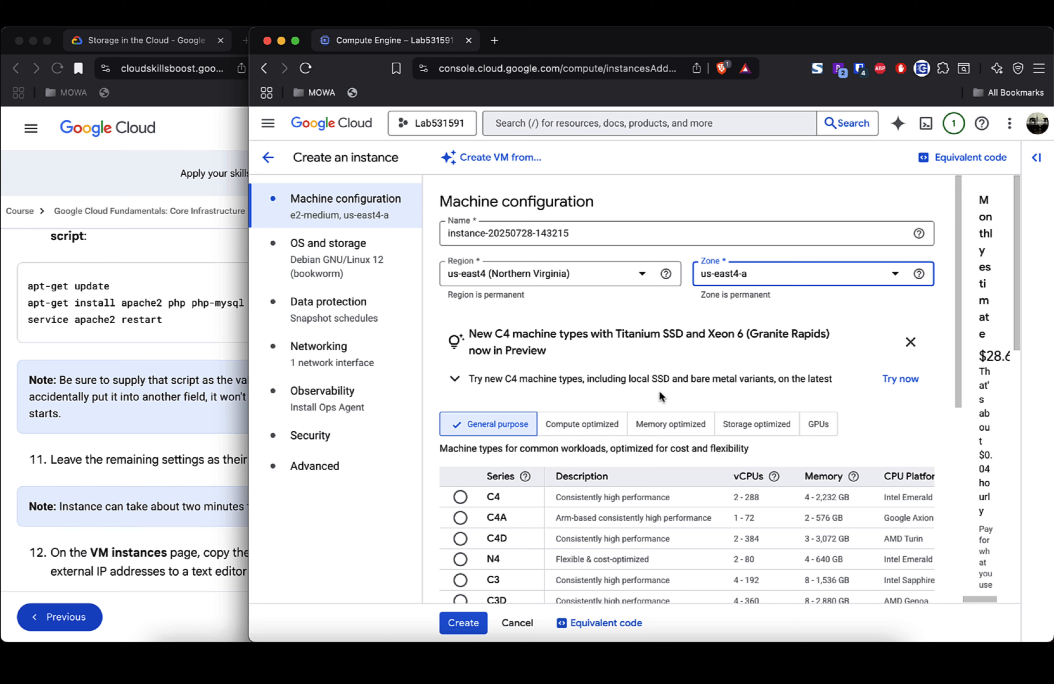
Step: Dismiss the C4 machine types announcement, keeping the E2 general-purpose series selected
{"action": "scroll", "coordinate": [659, 392], "scroll_direction": "down", "scroll_amount": 3}
{"action": "scroll", "coordinate": [660, 397], "scroll_direction": "down", "scroll_amount": 1}
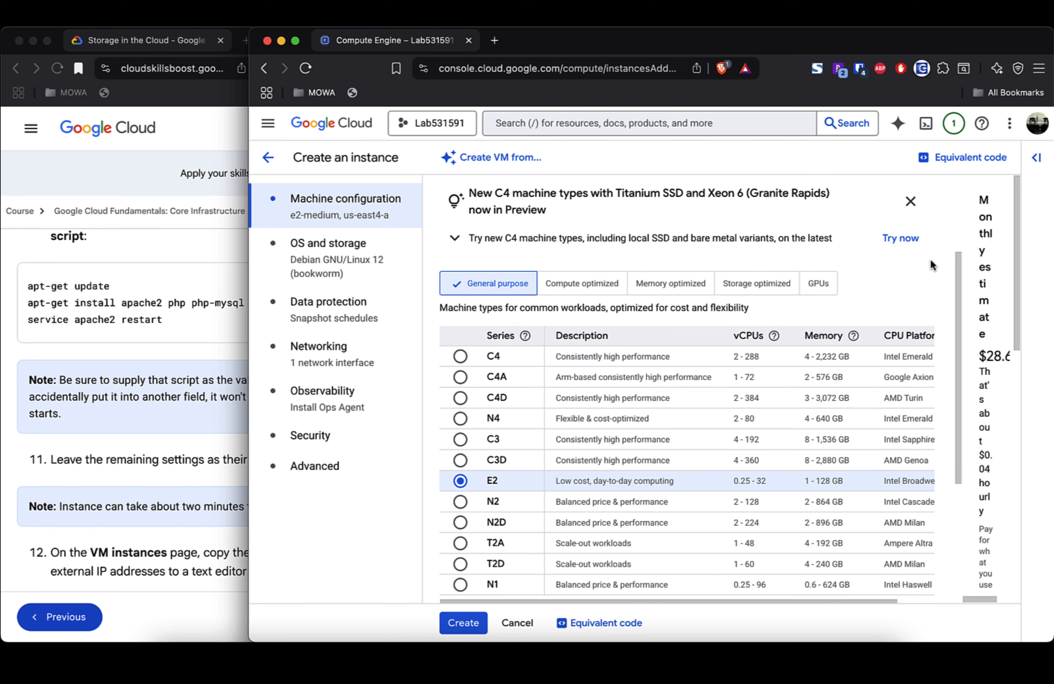
{"action": "left_click", "coordinate": [911, 205]}
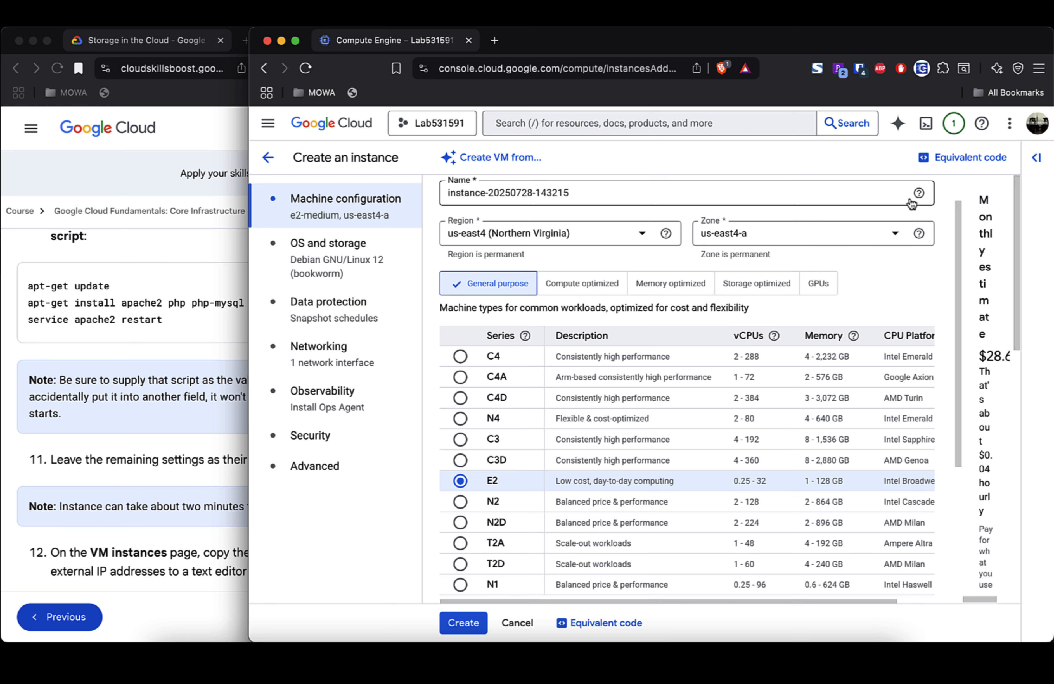
{"action": "scroll", "coordinate": [666, 375], "scroll_direction": "right", "scroll_amount": 2}
{"action": "scroll", "coordinate": [667, 375], "scroll_direction": "left", "scroll_amount": 1}
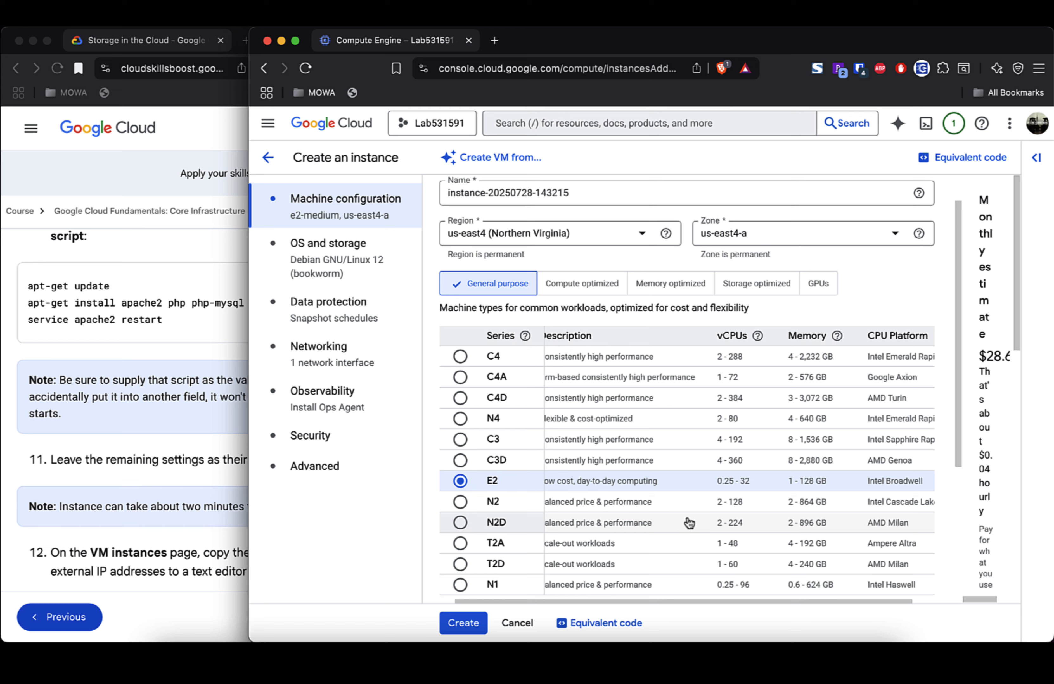
{"action": "scroll", "coordinate": [687, 524], "scroll_direction": "left", "scroll_amount": 1}
{"action": "scroll", "coordinate": [690, 523], "scroll_direction": "down", "scroll_amount": 2}
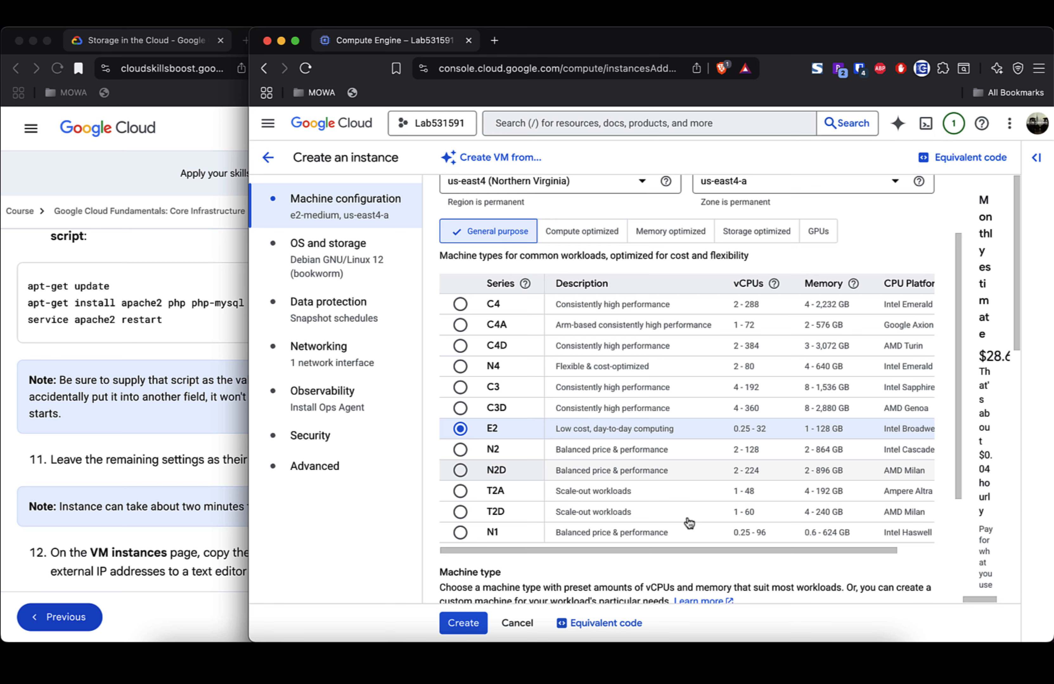
Step: Set the new instance's machine type to e2-micro and show its Debian 12 OS and storage settings
{"action": "left_click", "coordinate": [186, 456]}
{"action": "scroll", "coordinate": [188, 462], "scroll_direction": "up", "scroll_amount": 8}
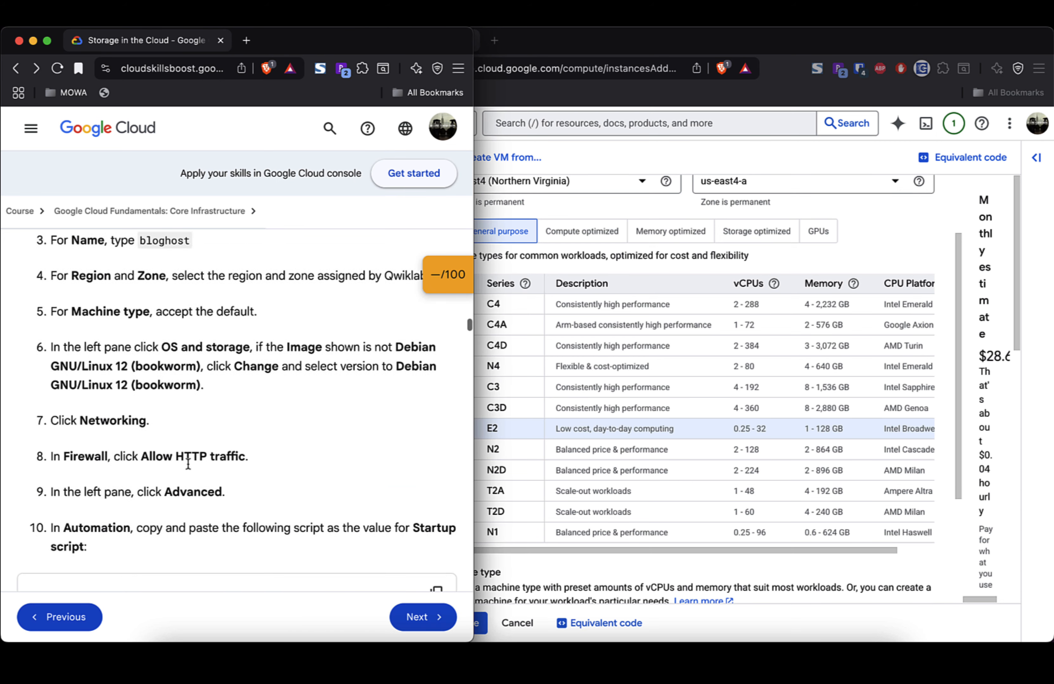
{"action": "scroll", "coordinate": [188, 462], "scroll_direction": "up", "scroll_amount": 2}
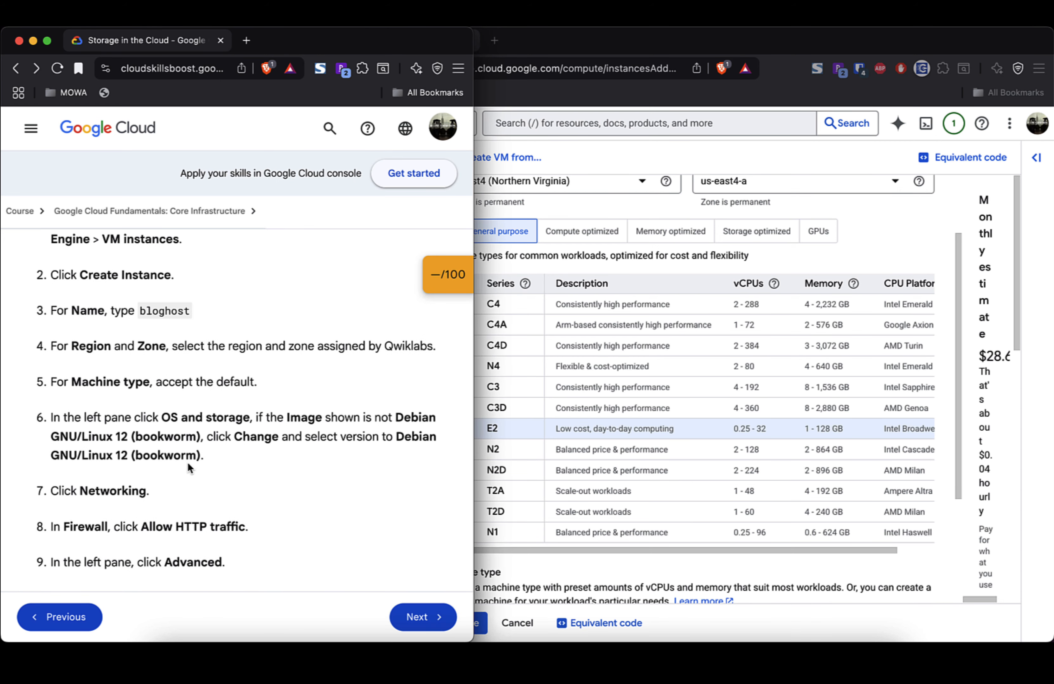
{"action": "left_click", "coordinate": [725, 244]}
{"action": "scroll", "coordinate": [630, 365], "scroll_direction": "down", "scroll_amount": 6}
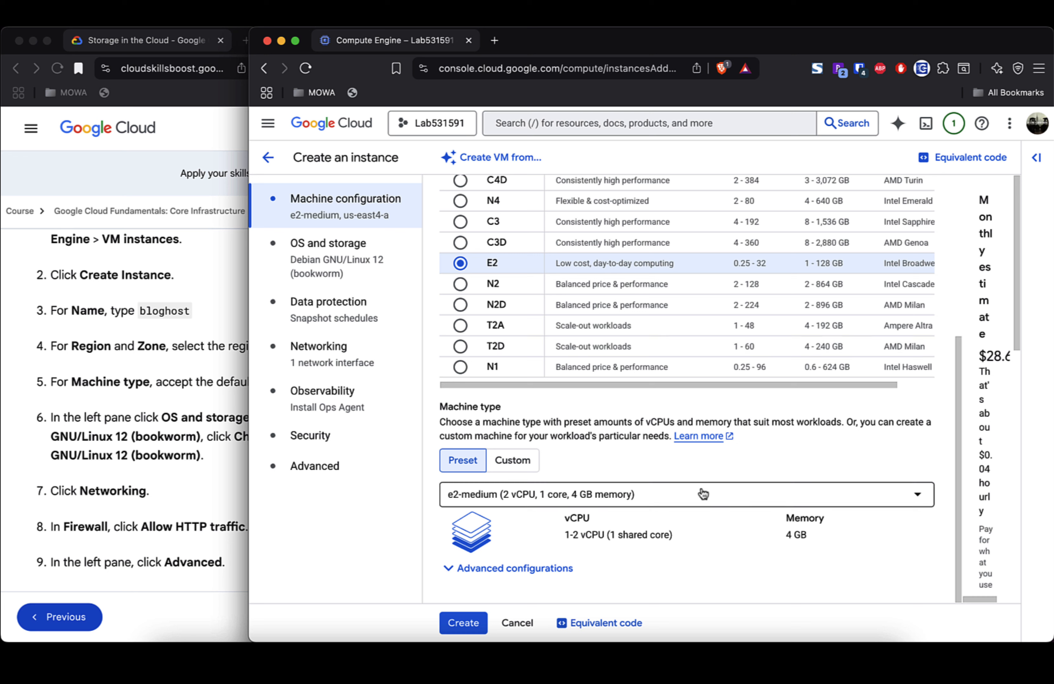
{"action": "left_click", "coordinate": [921, 497]}
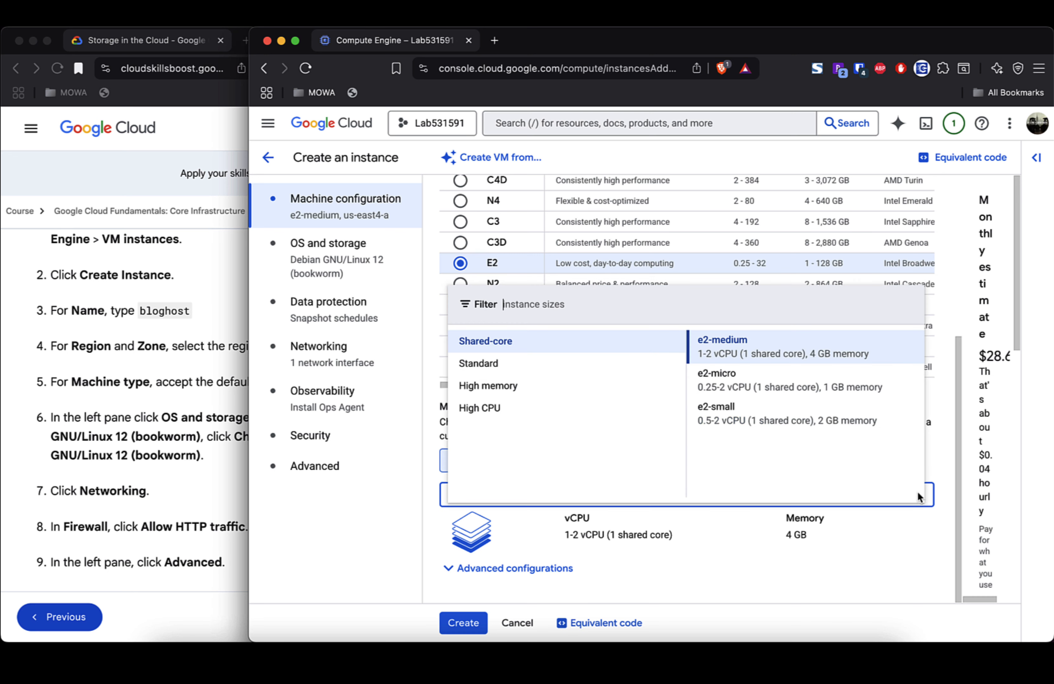
{"action": "left_click", "coordinate": [741, 386]}
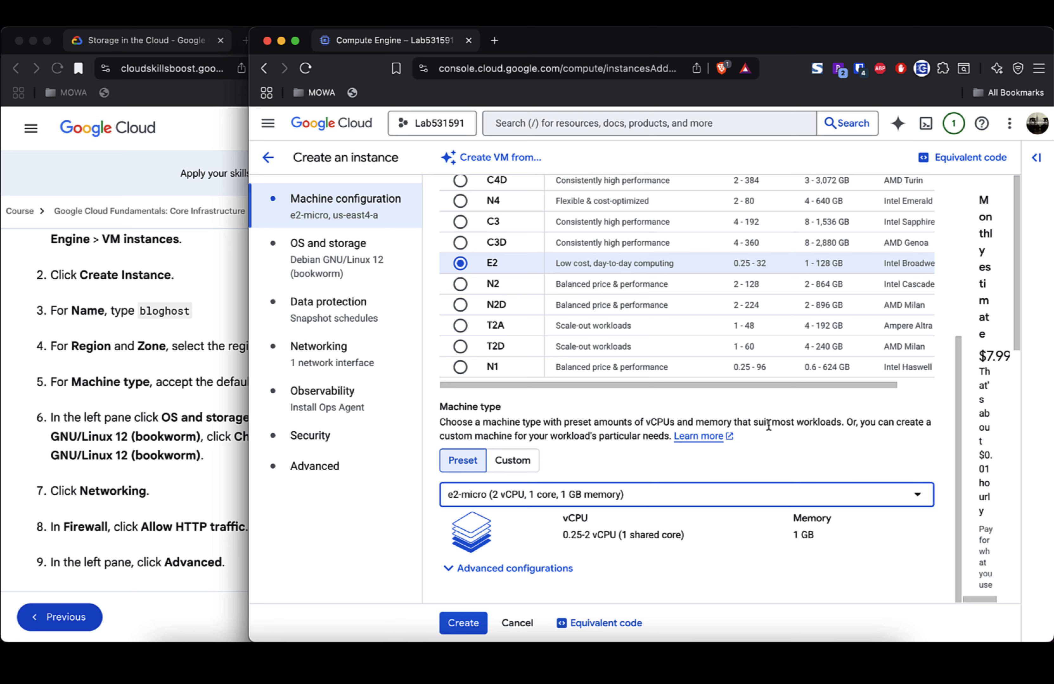
{"action": "left_click", "coordinate": [338, 252]}
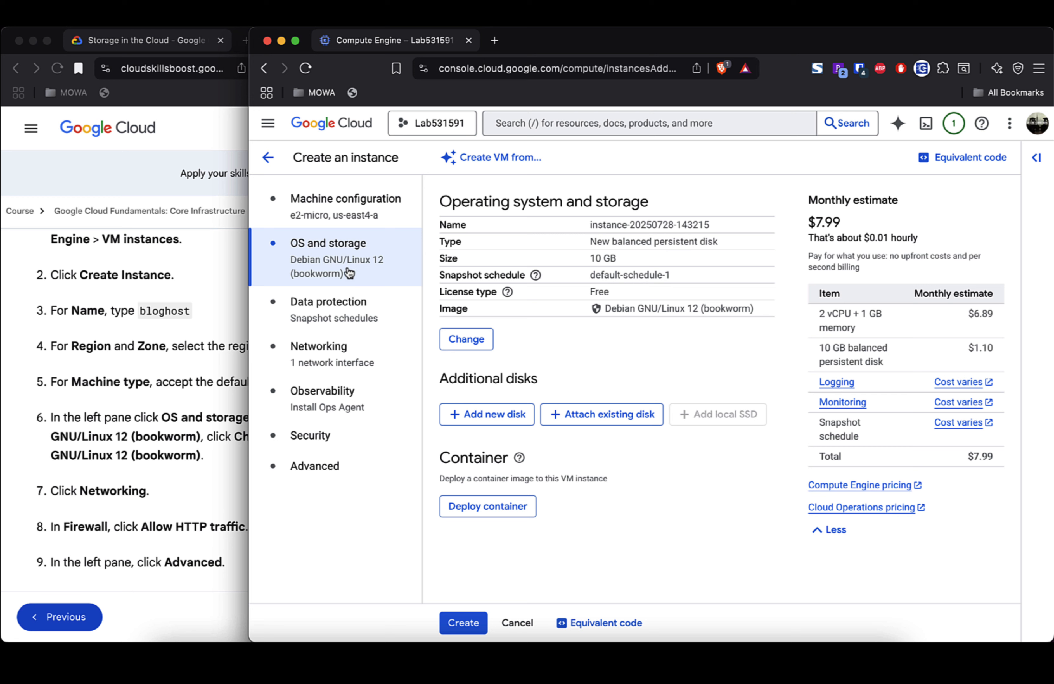
Step: Paste the apt-get update, apache2 php php-mysql install and apache2 restart commands as the startup script
{"action": "left_click", "coordinate": [338, 466]}
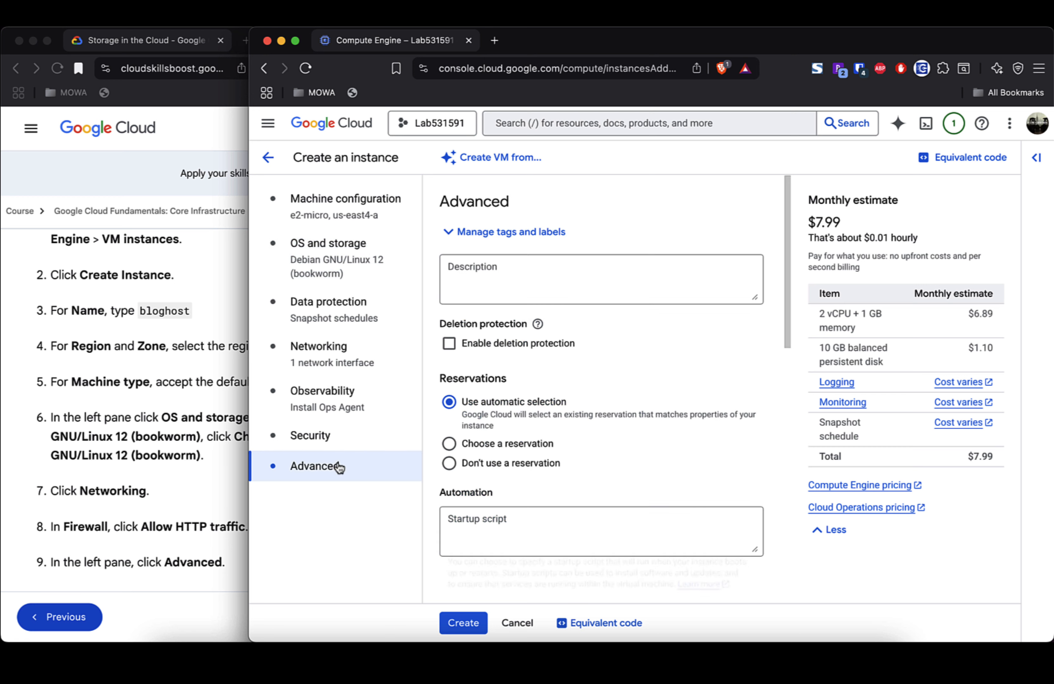
{"action": "scroll", "coordinate": [610, 440], "scroll_direction": "down", "scroll_amount": 3}
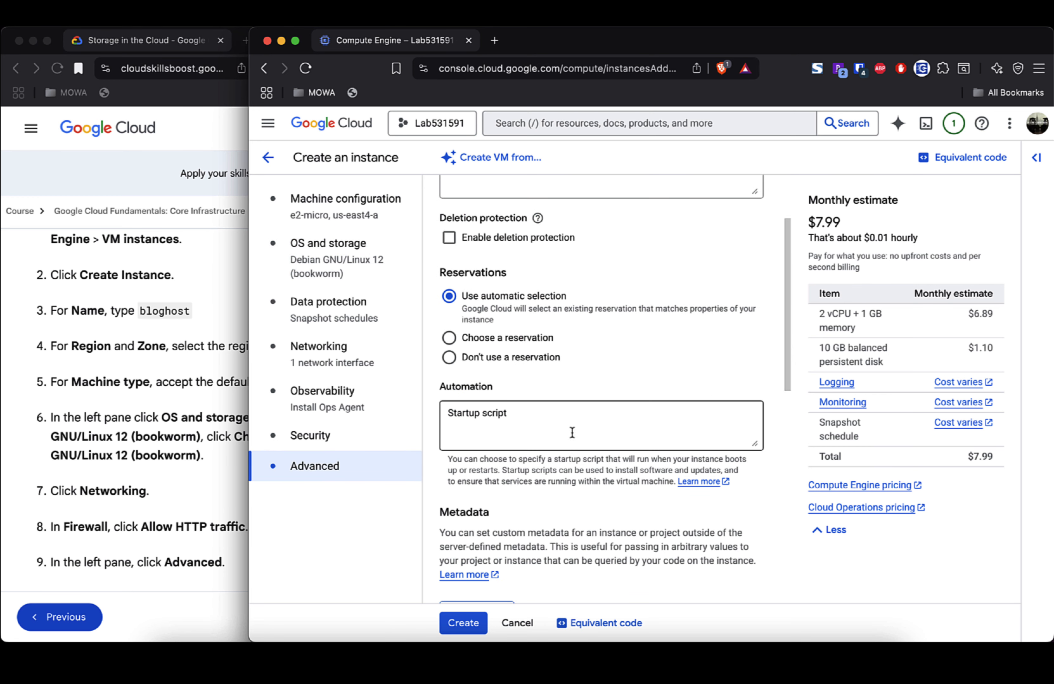
{"action": "left_click", "coordinate": [572, 424]}
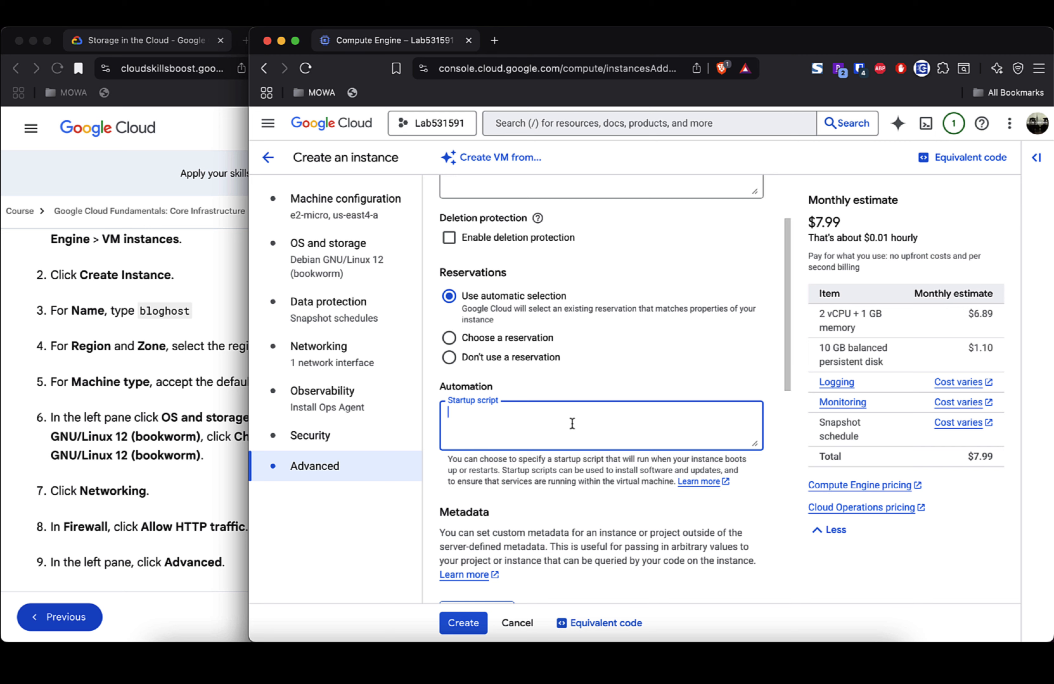
{"action": "type", "text": "apt-get update apt-get install apache2 php php-mysql -y service apache2 restart"}
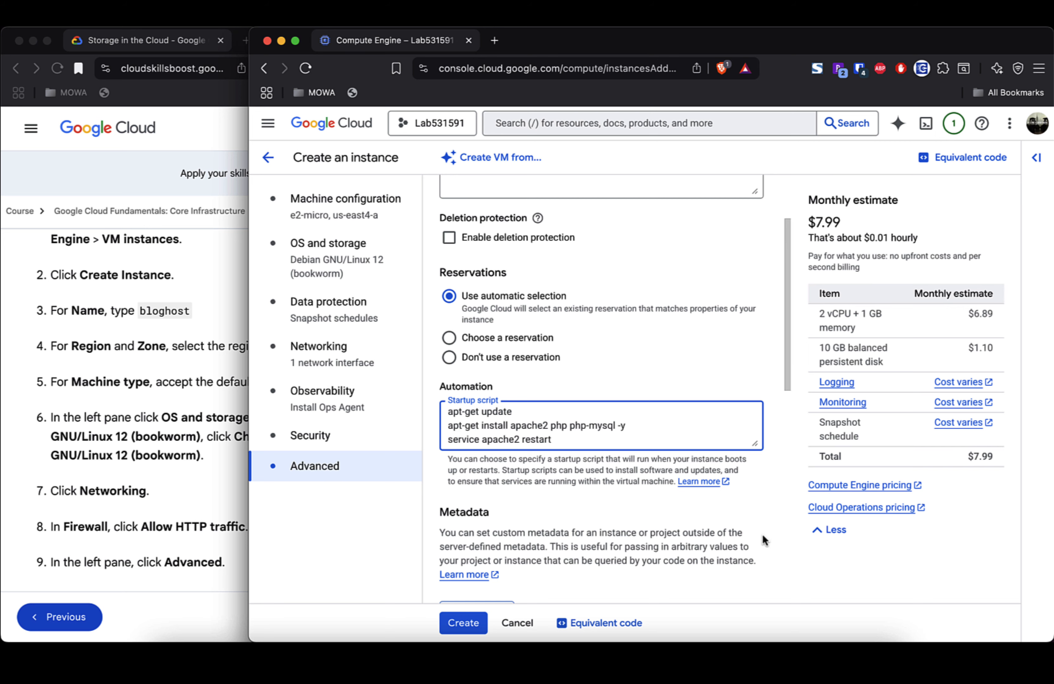
Step: Scroll the lab instructions to step 11, which says to keep remaining defaults and create
{"action": "scroll", "coordinate": [762, 535], "scroll_direction": "down", "scroll_amount": 9}
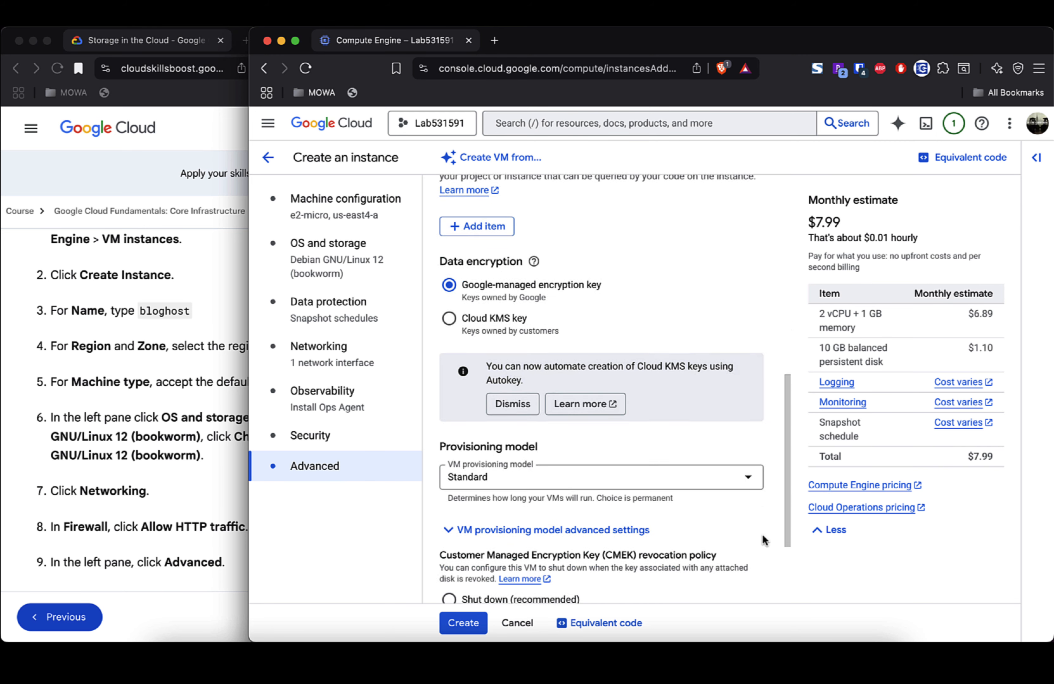
{"action": "scroll", "coordinate": [762, 535], "scroll_direction": "down", "scroll_amount": 1}
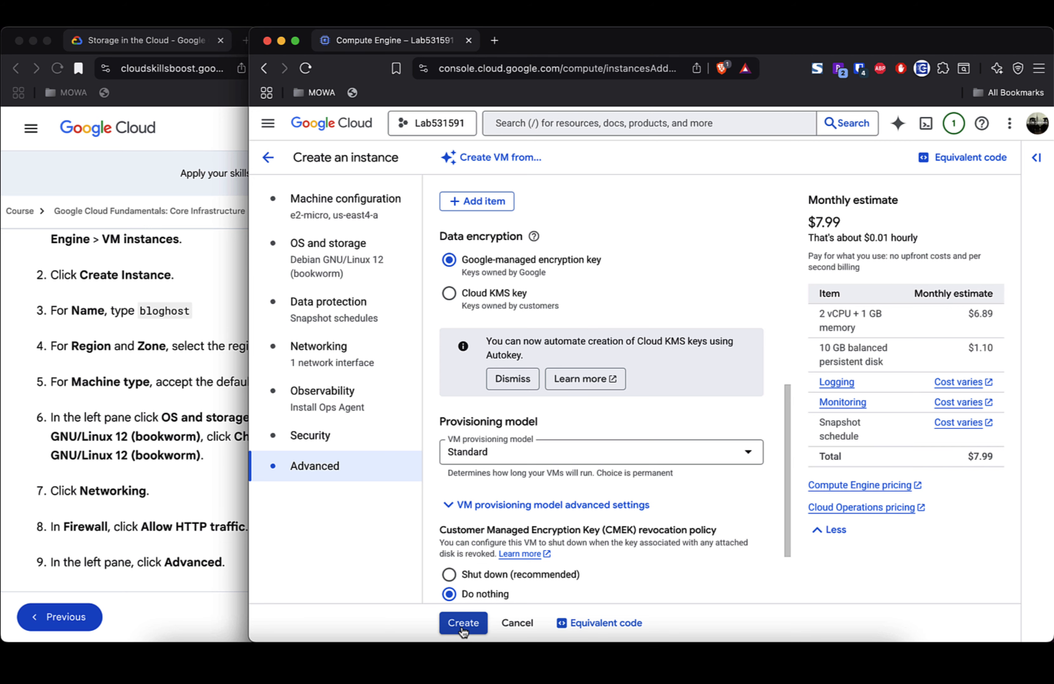
{"action": "left_click", "coordinate": [230, 469]}
{"action": "scroll", "coordinate": [230, 472], "scroll_direction": "down", "scroll_amount": 5}
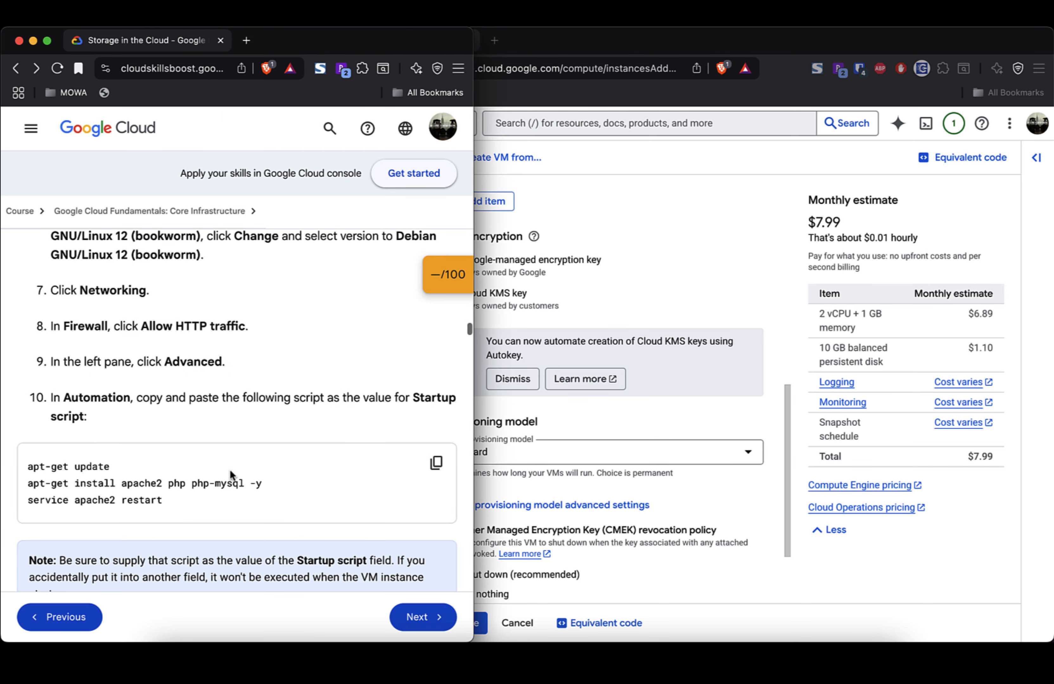
{"action": "scroll", "coordinate": [230, 472], "scroll_direction": "down", "scroll_amount": 7}
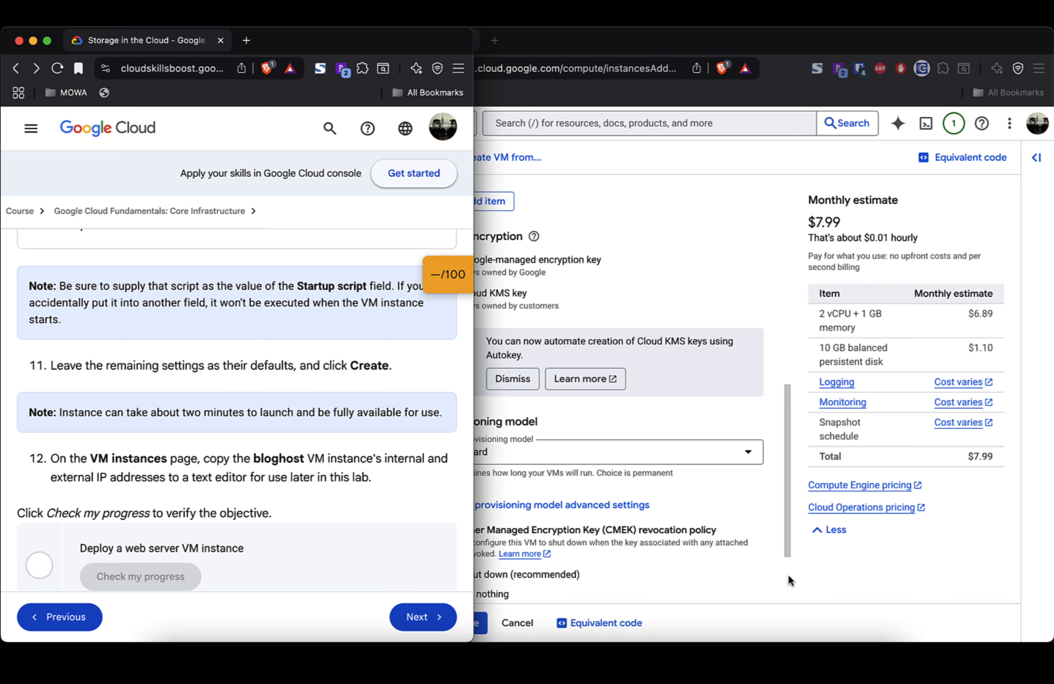
Step: Create the VM instance, then close the Tutorial panel and collapse the Related actions cards
{"action": "left_click", "coordinate": [811, 575]}
{"action": "left_click", "coordinate": [461, 624]}
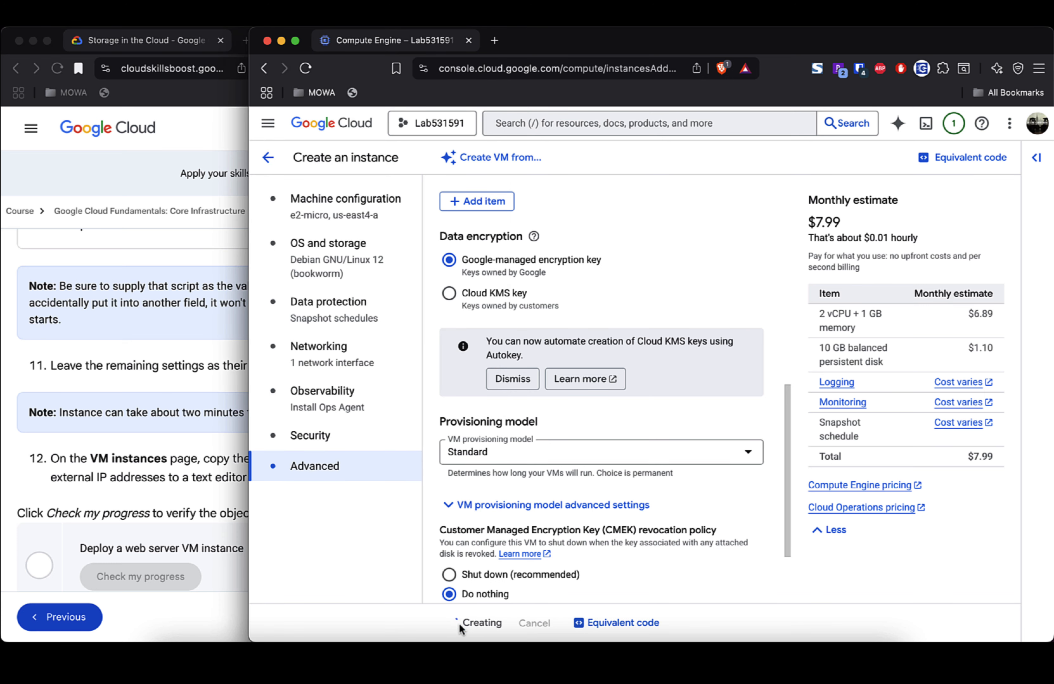
{"action": "left_click_drag", "start_coordinate": [247, 415], "coordinate": [475, 425]}
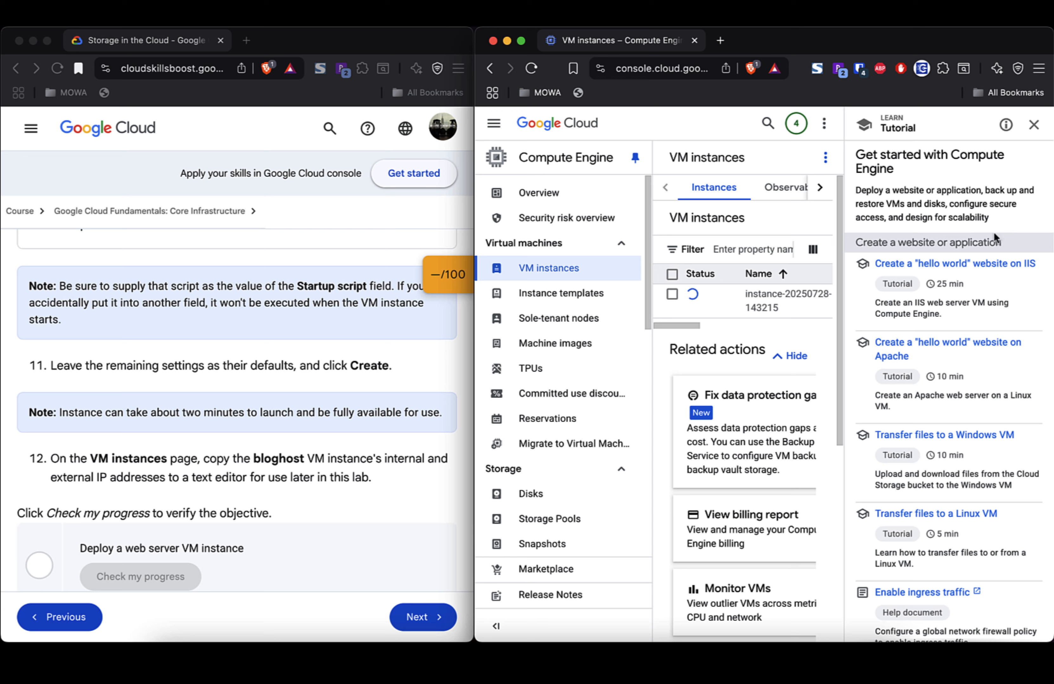
{"action": "left_click", "coordinate": [1035, 126]}
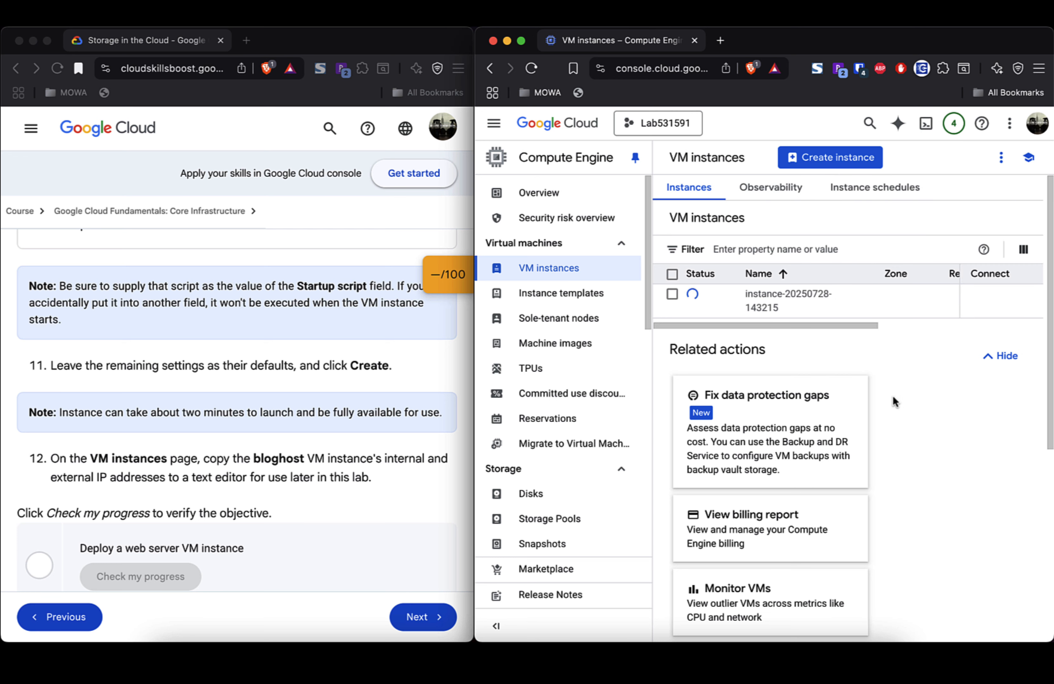
{"action": "left_click", "coordinate": [1000, 361]}
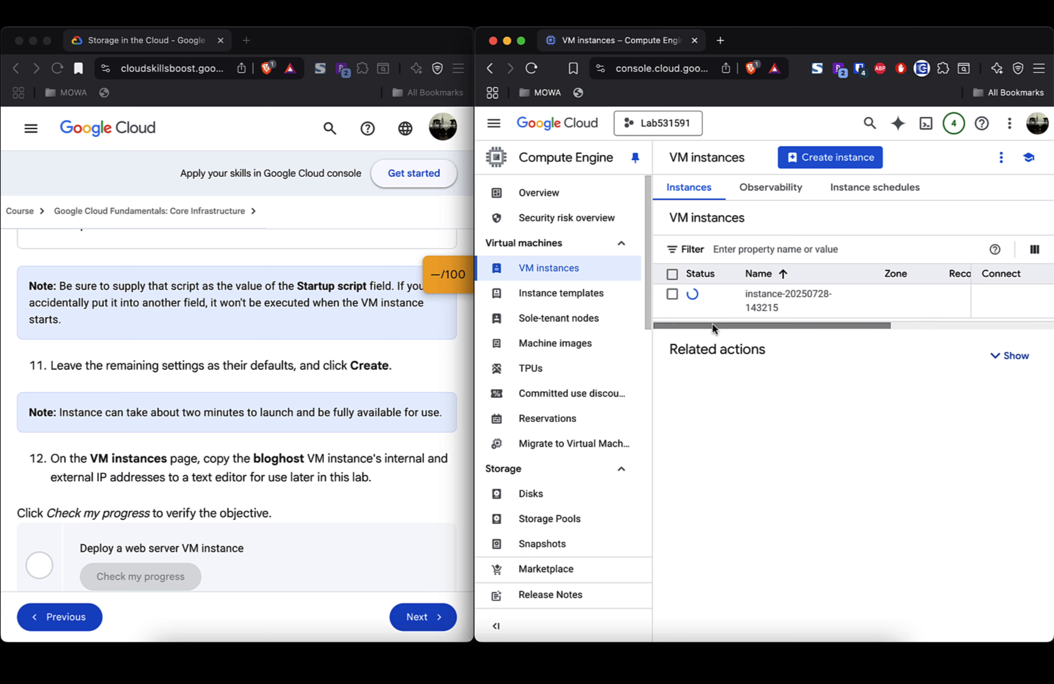
{"action": "left_click_drag", "start_coordinate": [711, 326], "coordinate": [827, 329]}
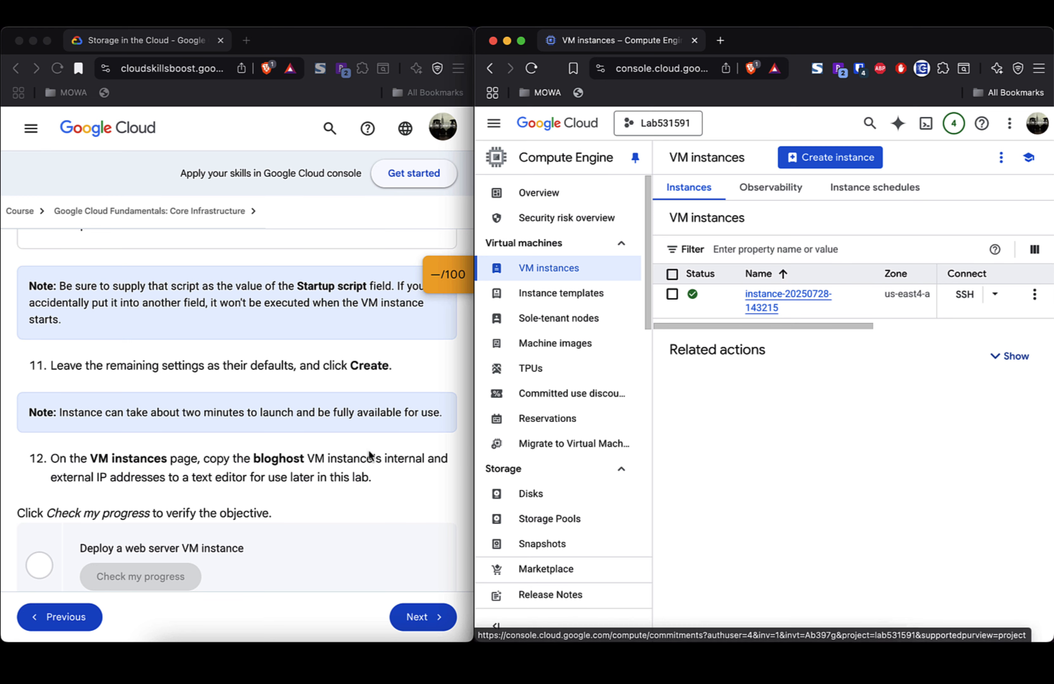
Step: Select the lab's step 12 text and bring the VM table's Internal IP and External IP columns into view
{"action": "scroll", "coordinate": [359, 458], "scroll_direction": "down", "scroll_amount": 2}
{"action": "scroll", "coordinate": [357, 456], "scroll_direction": "down", "scroll_amount": 2}
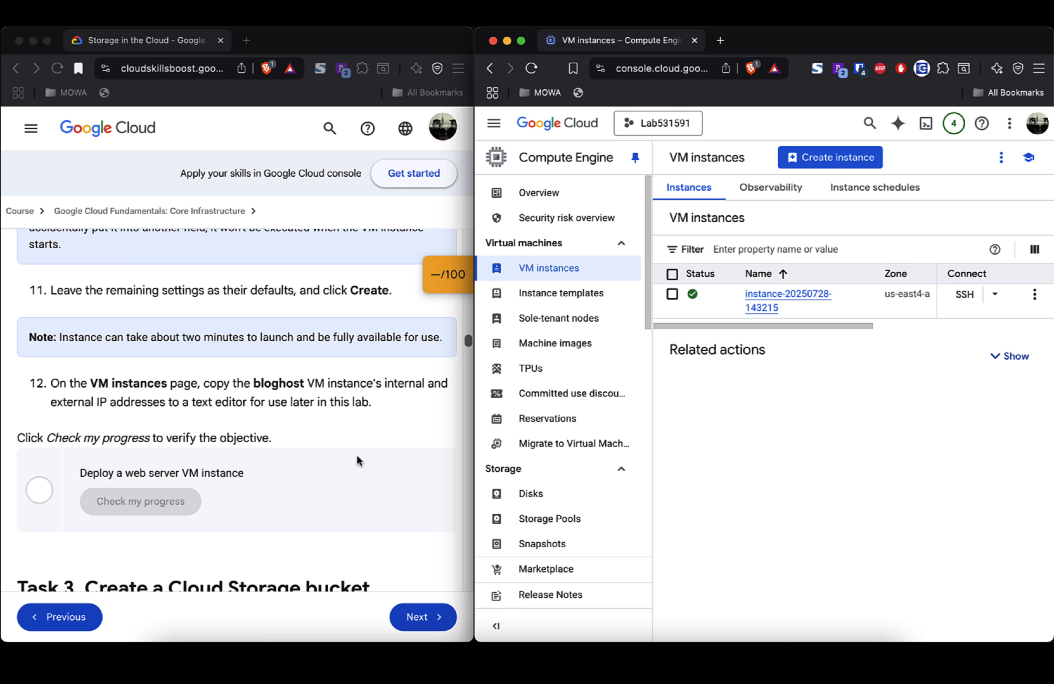
{"action": "scroll", "coordinate": [357, 455], "scroll_direction": "up", "scroll_amount": 2}
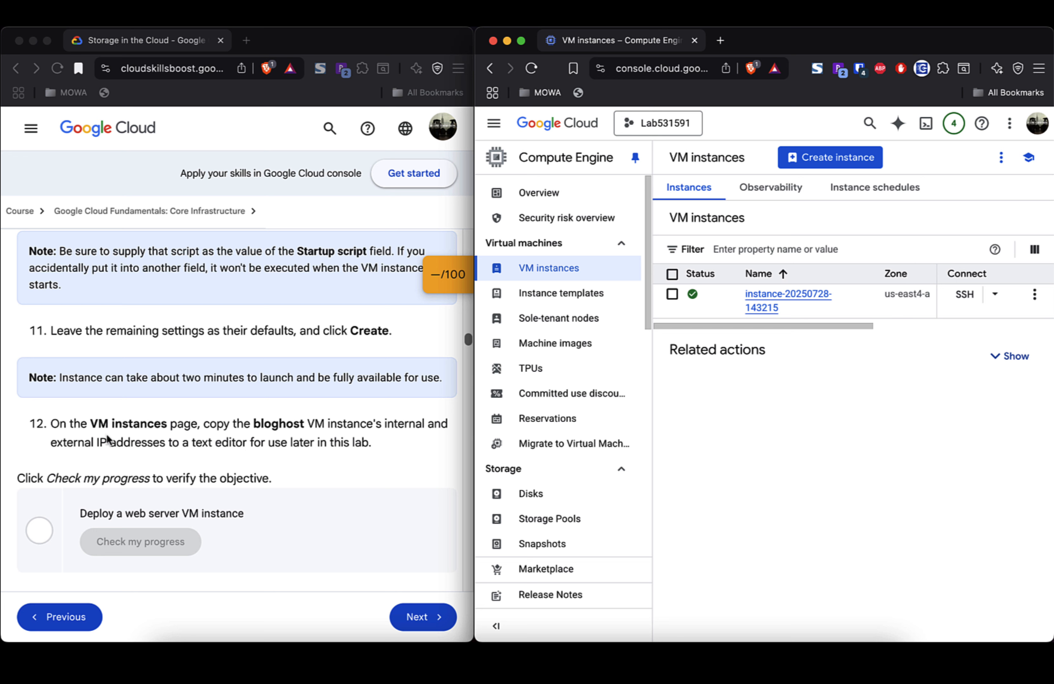
{"action": "left_click", "coordinate": [128, 425]}
{"action": "triple_click", "coordinate": [129, 426]}
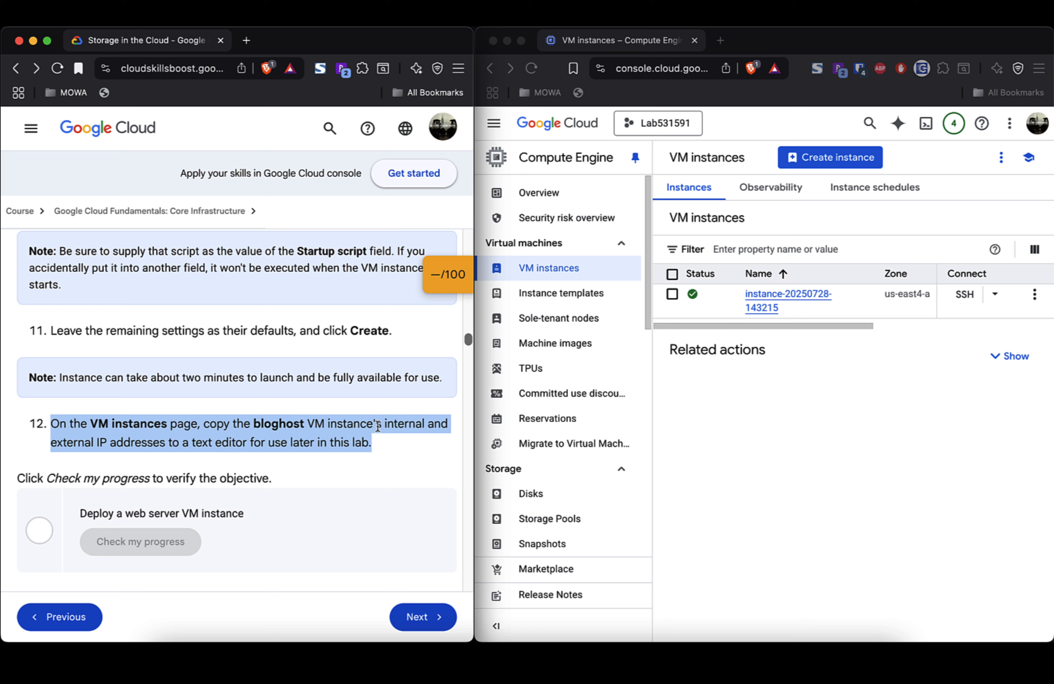
{"action": "left_click", "coordinate": [843, 326]}
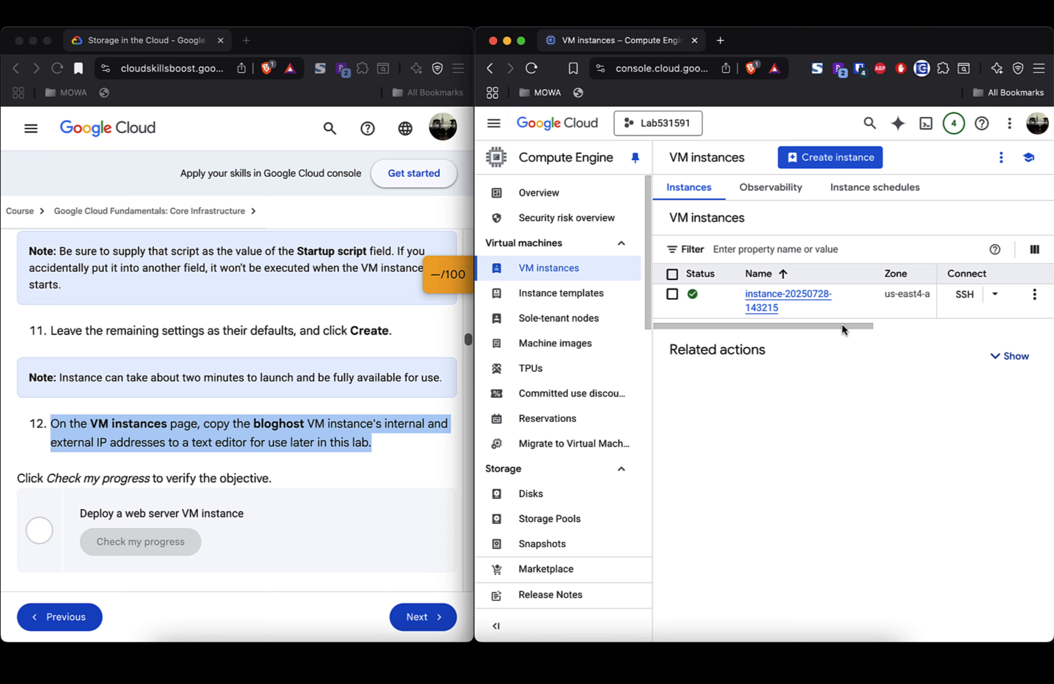
{"action": "left_click", "coordinate": [894, 325]}
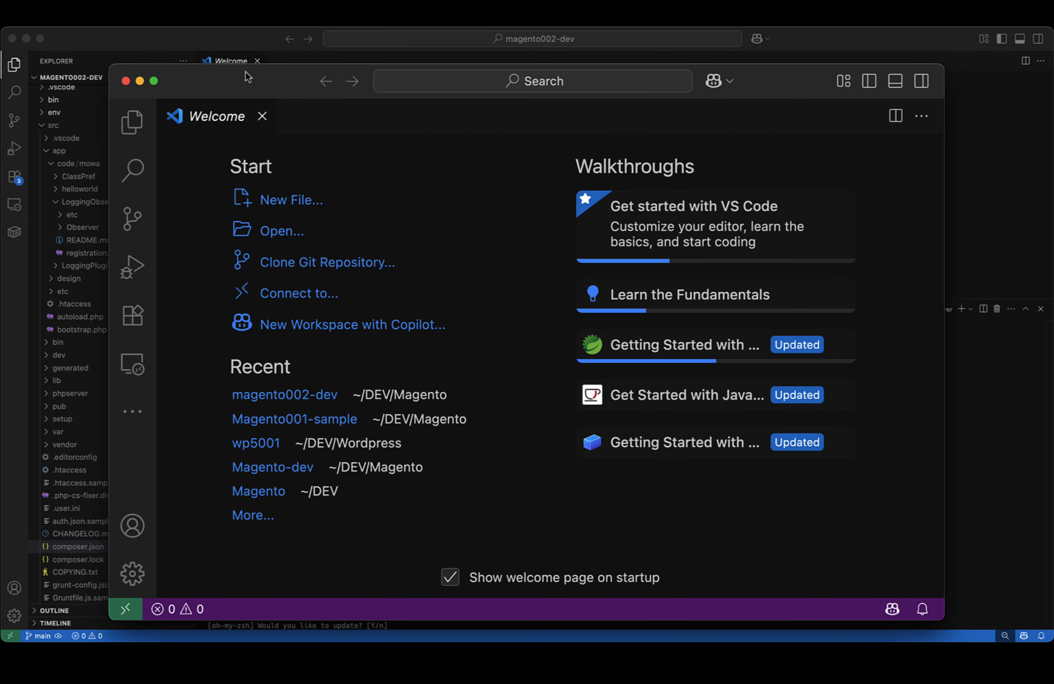
Step: Open a new untitled file in VS Code and clear out the old startup-script commands
{"action": "double_click", "coordinate": [245, 71]}
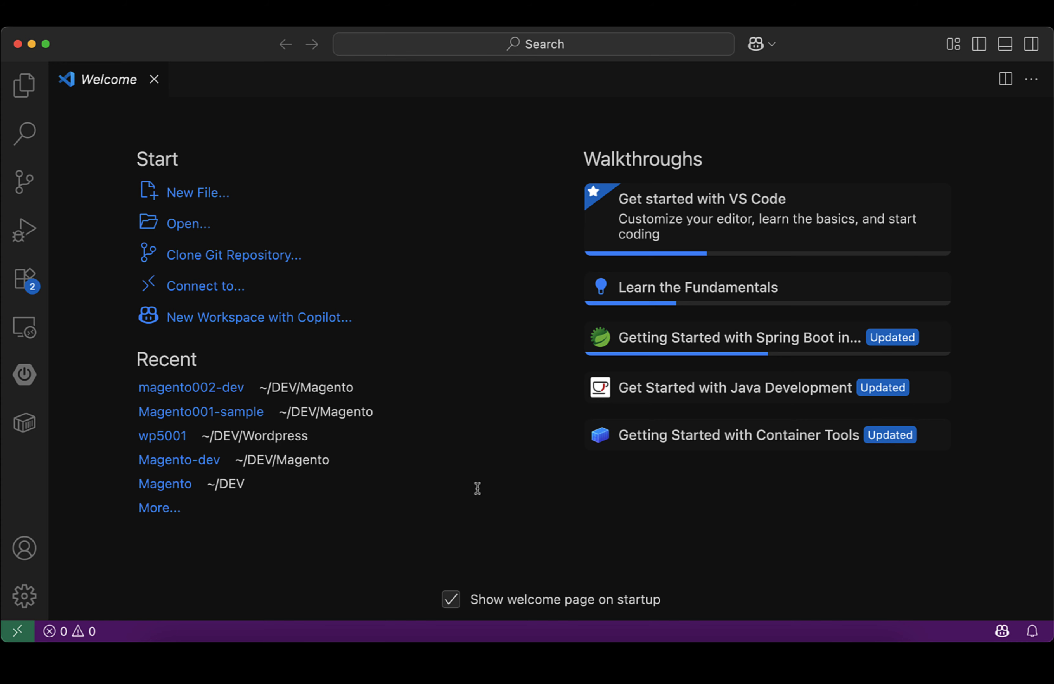
{"action": "key", "text": "super+n"}
{"action": "type", "text": "apt-get update apt-get install apache2 php php-mysql -y service apache2 restart"}
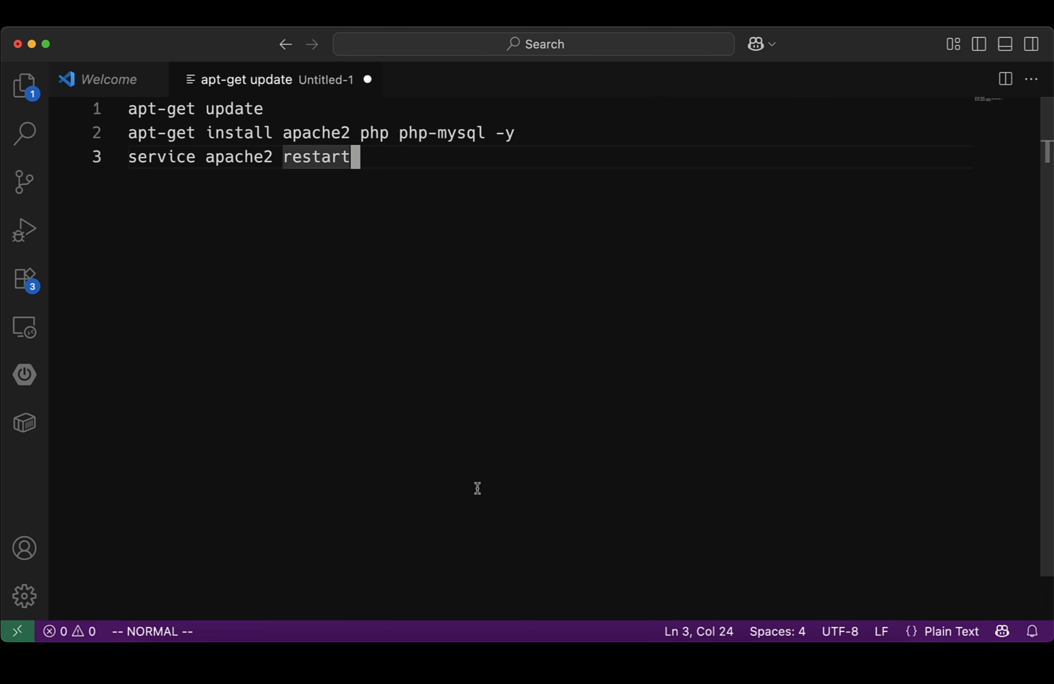
{"action": "key", "text": "shift+v"}
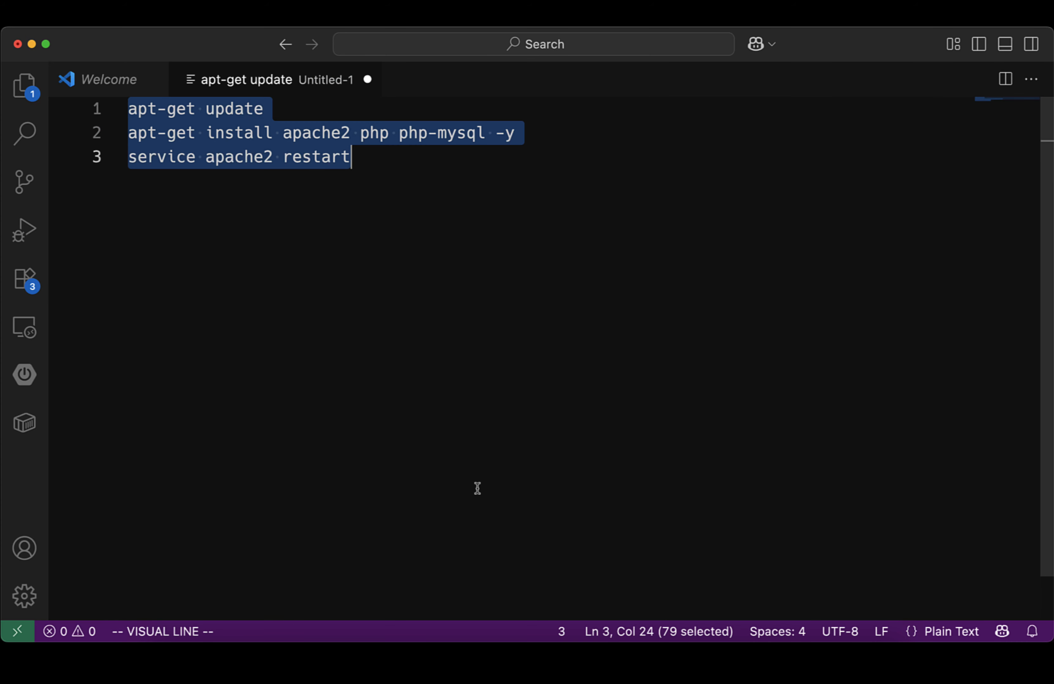
{"action": "key", "text": "h"}
{"action": "key", "text": "h"}
{"action": "key", "text": "h"}
{"action": "key", "text": "Escape"}
{"action": "key", "text": "shift+v"}
{"action": "key", "text": "h"}
{"action": "key", "text": "Escape"}
{"action": "key", "text": "$"}
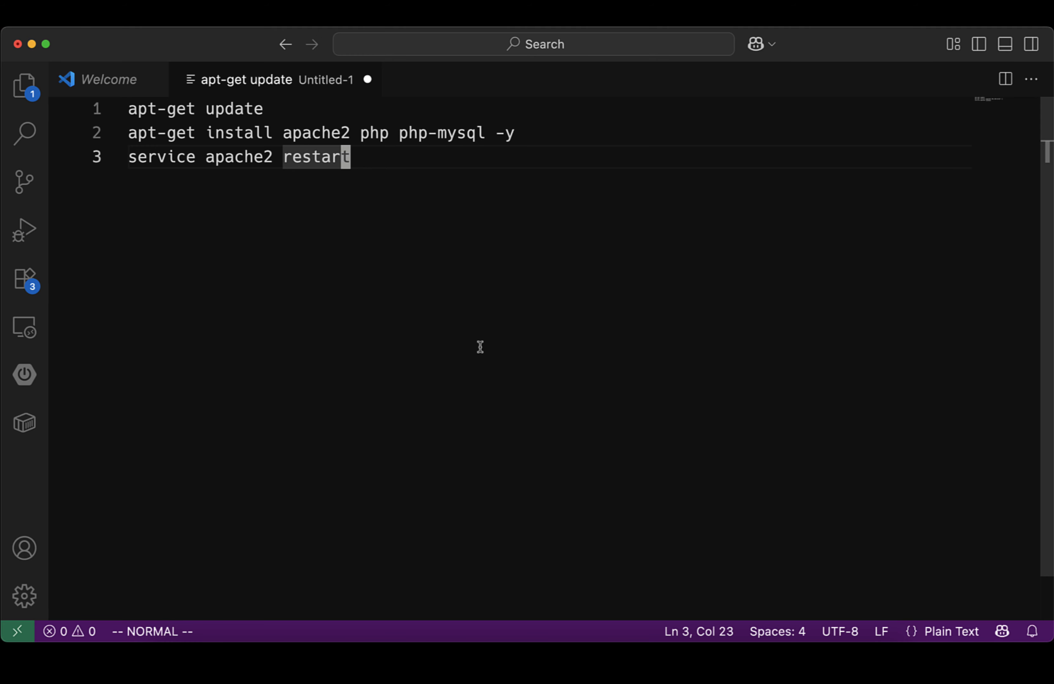
{"action": "key", "text": "i"}
{"action": "key", "text": "super+a"}
{"action": "key", "text": "super+x"}
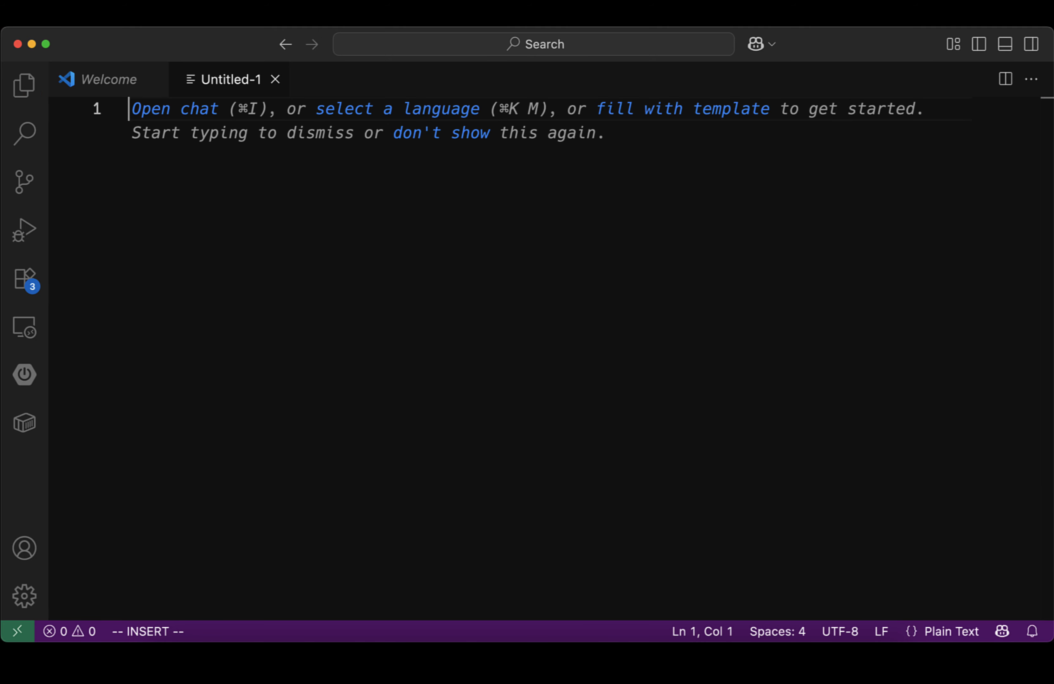
Step: Copy the internal IP 10.150.0.2 from the VM table into the note
{"action": "key", "text": "super+Tab"}
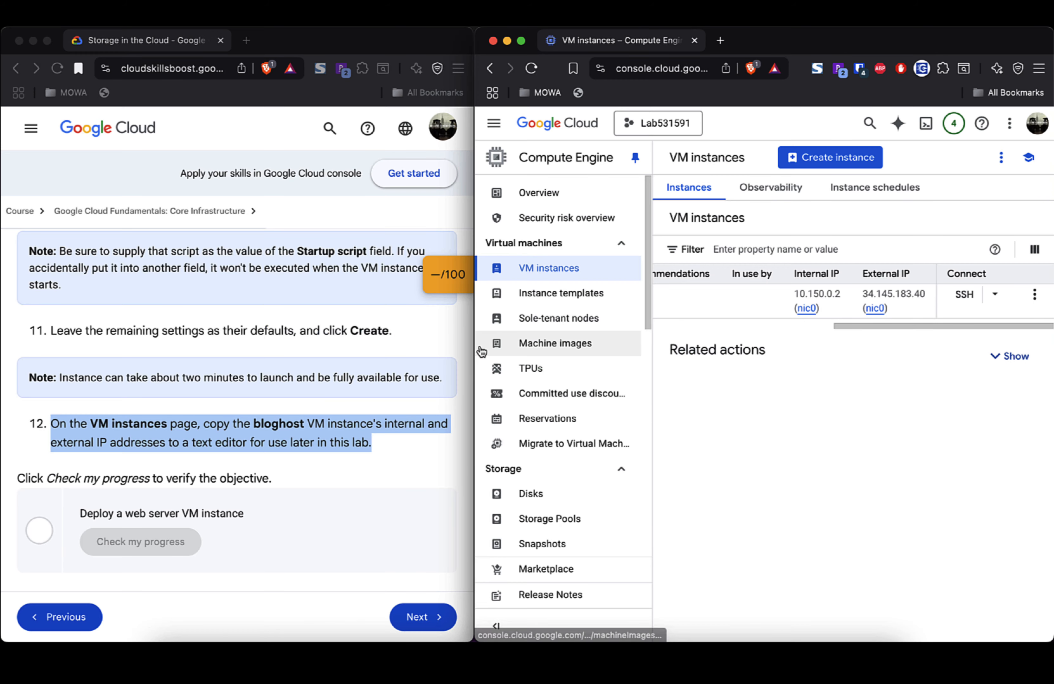
{"action": "left_click", "coordinate": [828, 309]}
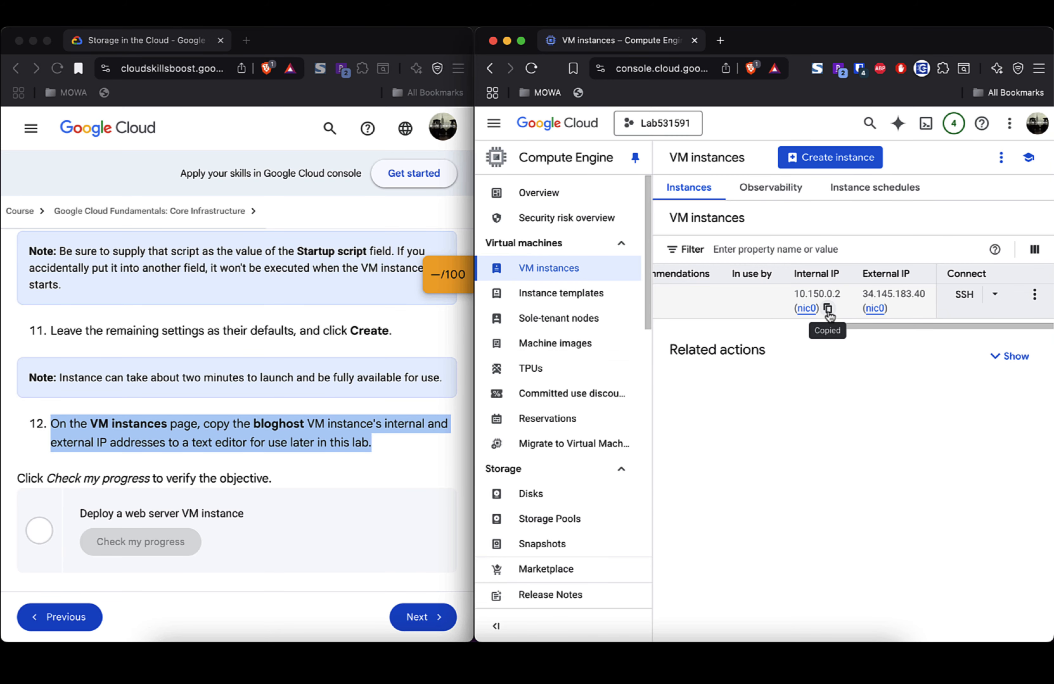
{"action": "key", "text": "super+Tab"}
{"action": "key", "text": "super+v"}
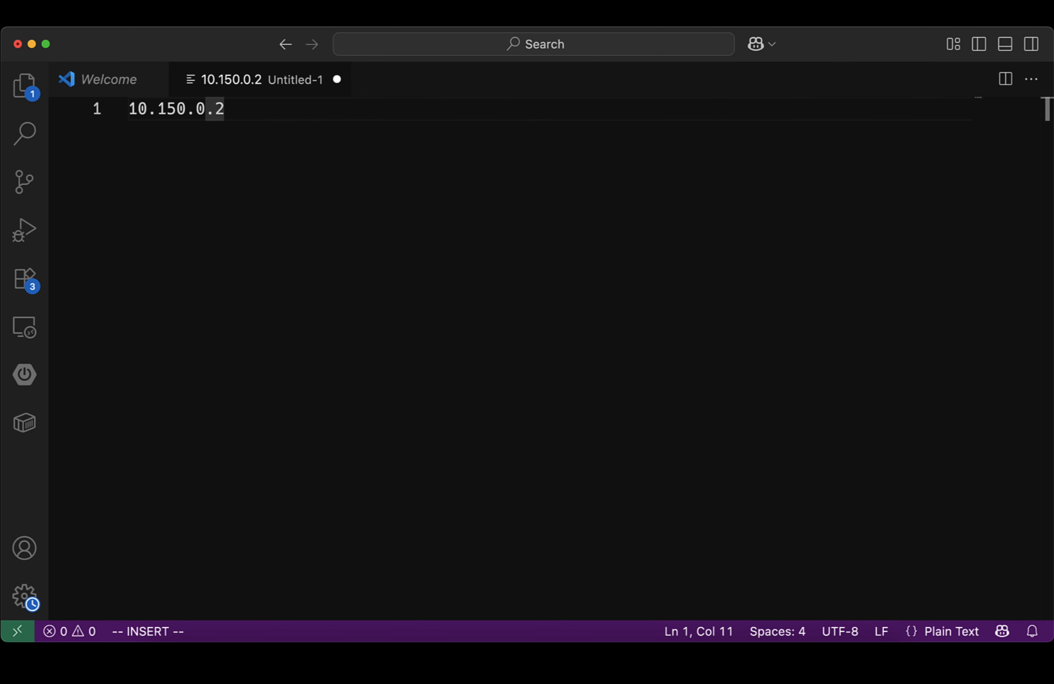
{"action": "key", "text": "Return"}
{"action": "key", "text": "Return"}
Step: Copy the external IP 34.145.183.40 into the note on its own line
{"action": "key", "text": "super+Tab"}
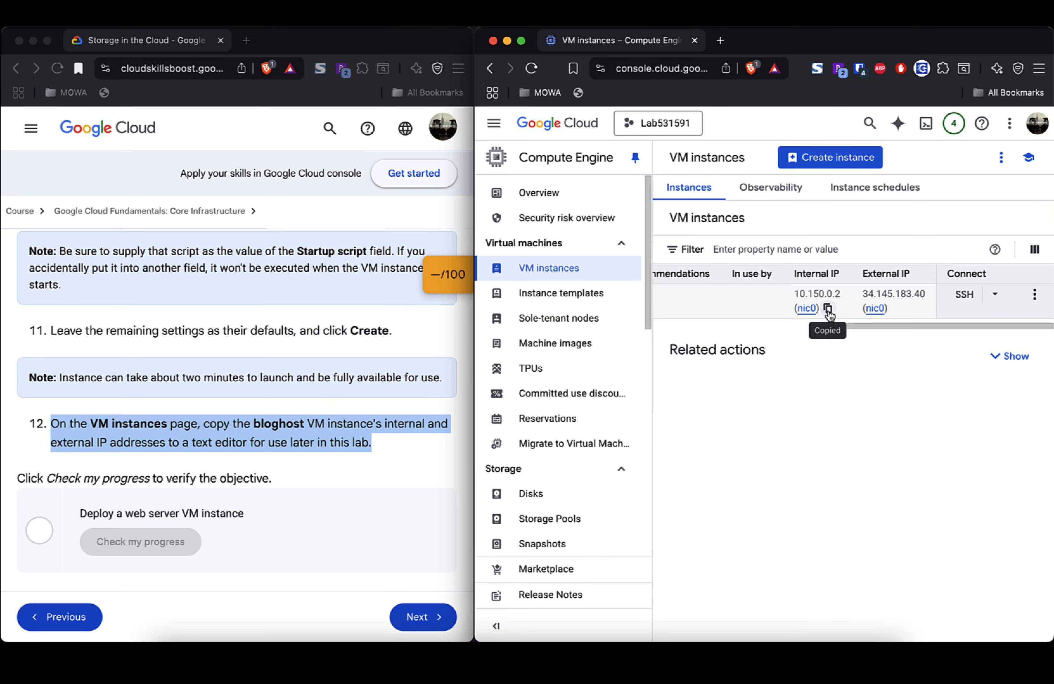
{"action": "left_click", "coordinate": [899, 308]}
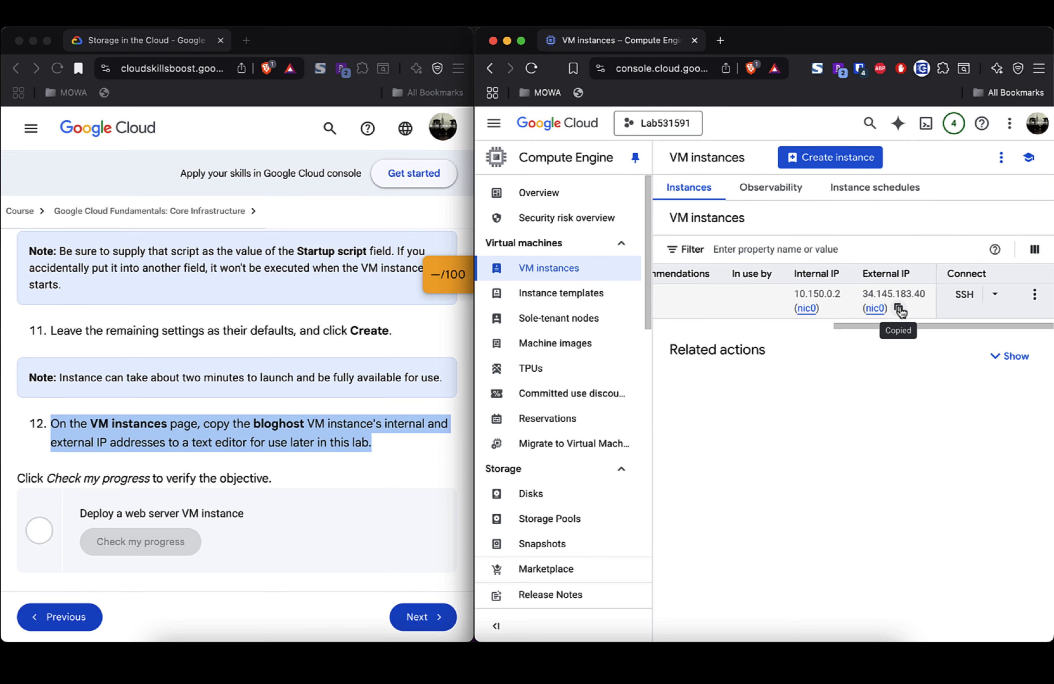
{"action": "key", "text": "super+Tab"}
{"action": "key", "text": "super+v"}
{"action": "key", "text": "Return"}
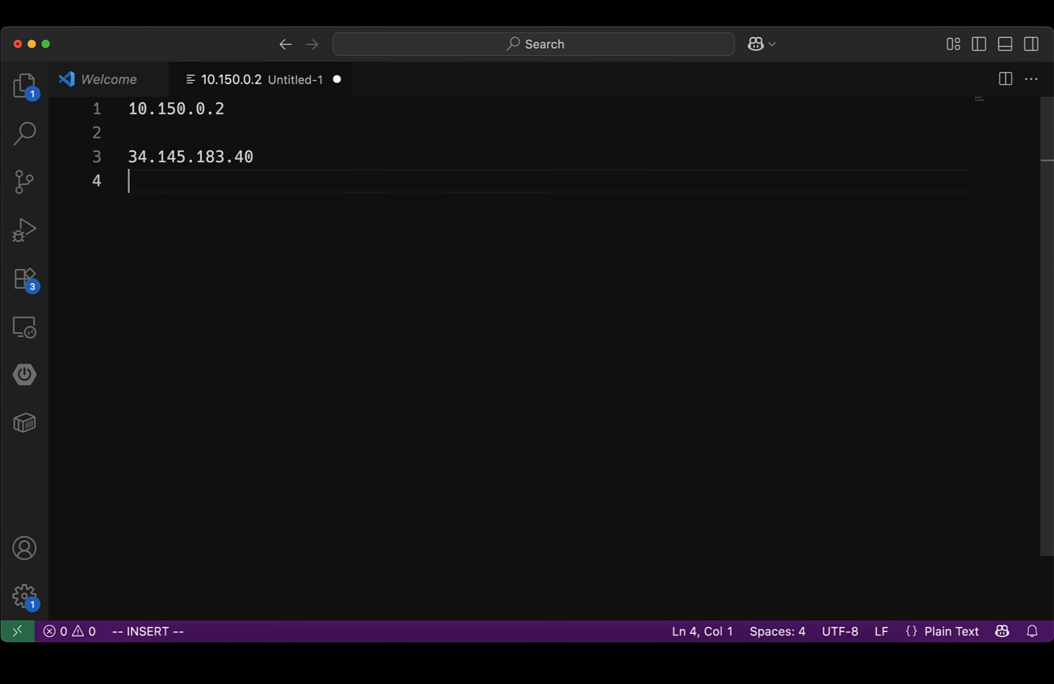
{"action": "key", "text": "Return"}
{"action": "key", "text": "super+Tab"}
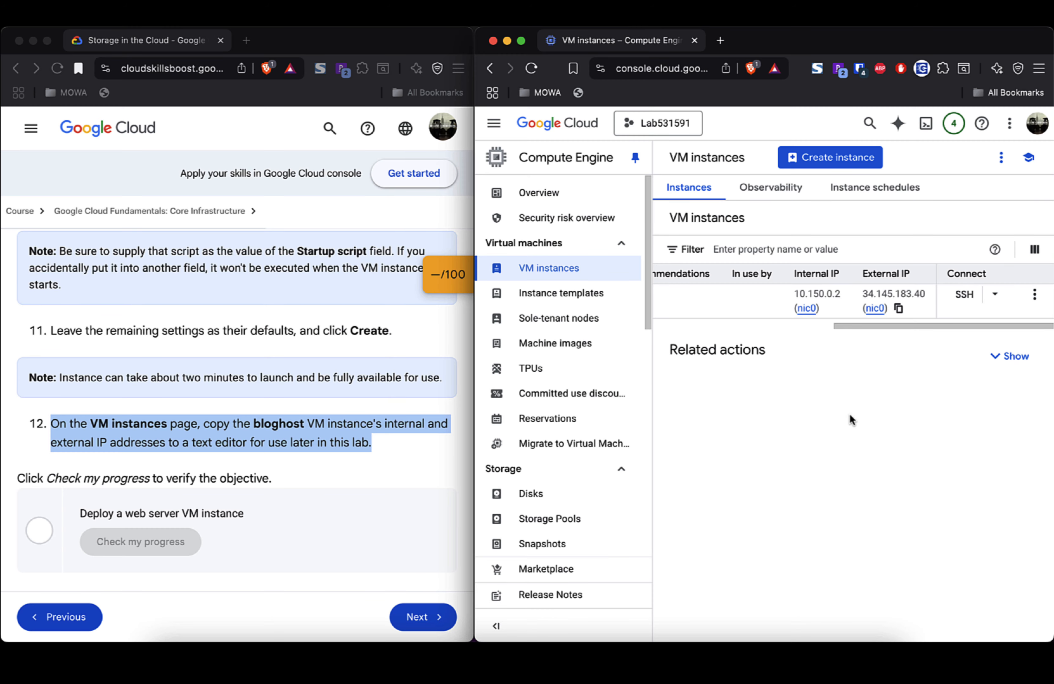
Step: Scroll the lab instructions past step 12 to the Task 3 Cloud Storage bucket heading
{"action": "left_click", "coordinate": [328, 493]}
{"action": "scroll", "coordinate": [328, 493], "scroll_direction": "down", "scroll_amount": 3}
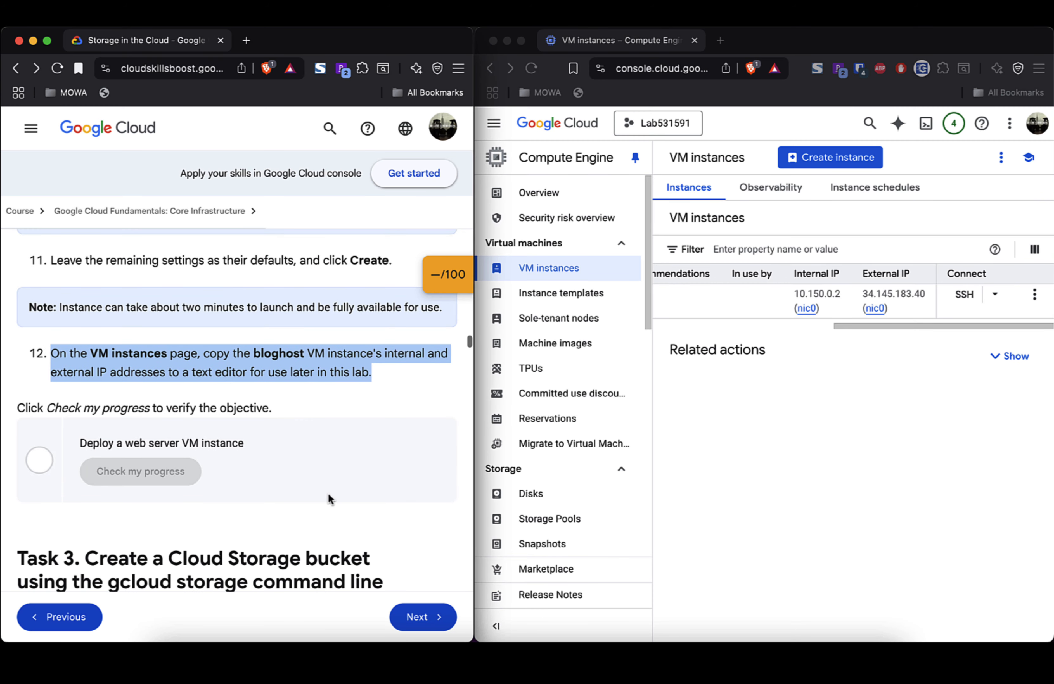
{"action": "scroll", "coordinate": [328, 494], "scroll_direction": "down", "scroll_amount": 2}
{"action": "scroll", "coordinate": [283, 348], "scroll_direction": "down", "scroll_amount": 3}
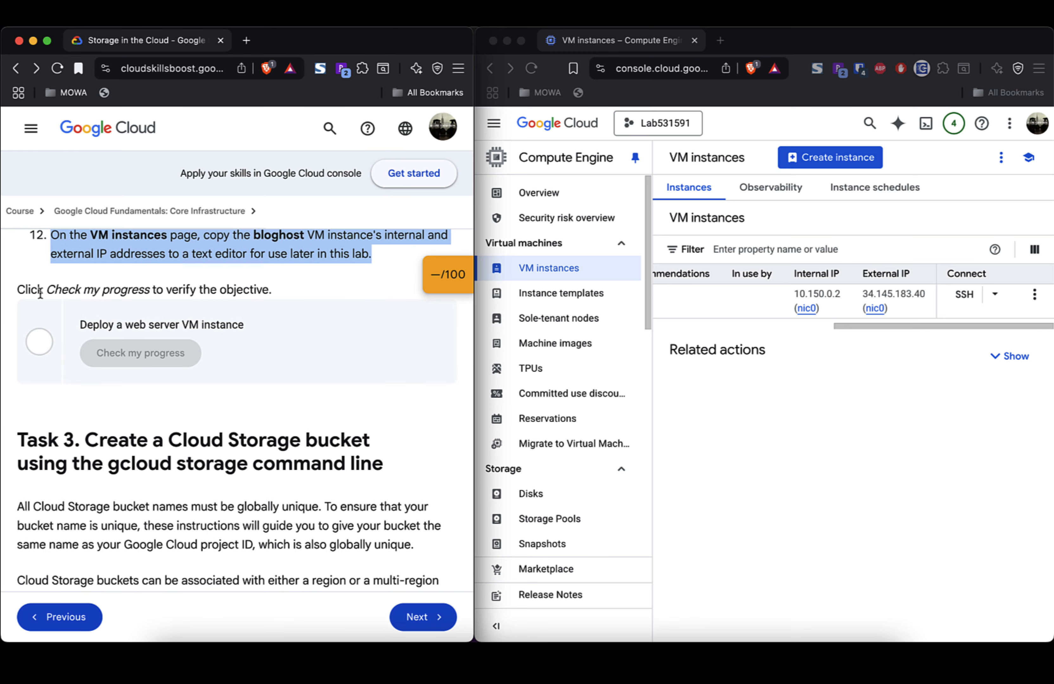
{"action": "scroll", "coordinate": [264, 288], "scroll_direction": "up", "scroll_amount": 3}
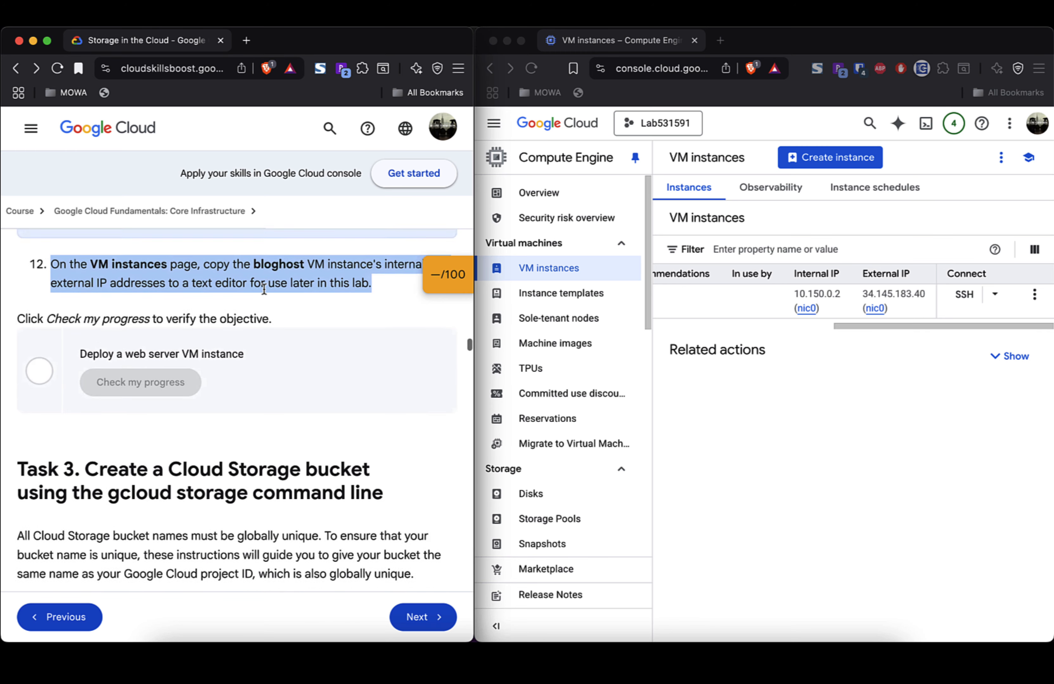
{"action": "scroll", "coordinate": [264, 287], "scroll_direction": "down", "scroll_amount": 2}
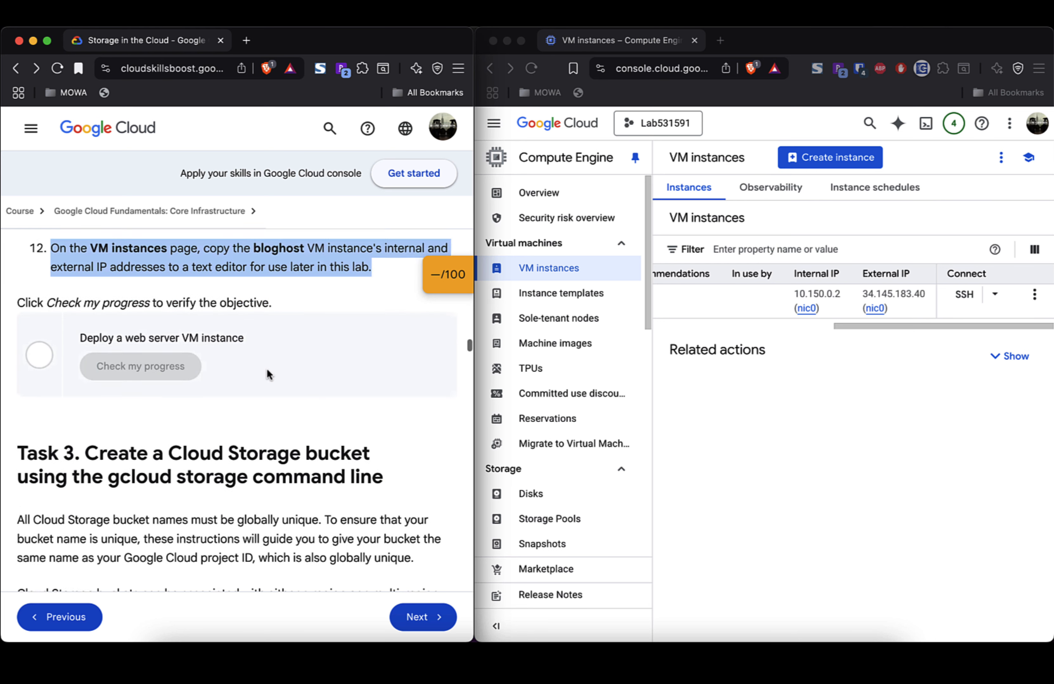
{"action": "scroll", "coordinate": [267, 369], "scroll_direction": "down", "scroll_amount": 3}
{"action": "scroll", "coordinate": [267, 369], "scroll_direction": "up", "scroll_amount": 2}
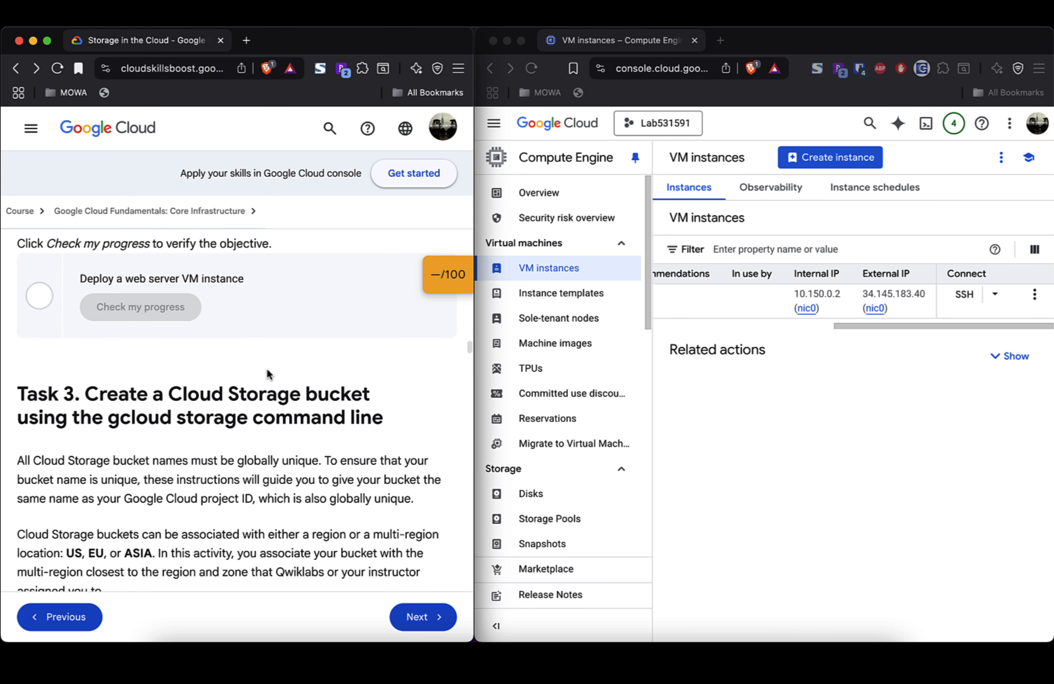
{"action": "scroll", "coordinate": [268, 375], "scroll_direction": "down", "scroll_amount": 1}
{"action": "scroll", "coordinate": [269, 375], "scroll_direction": "up", "scroll_amount": 2}
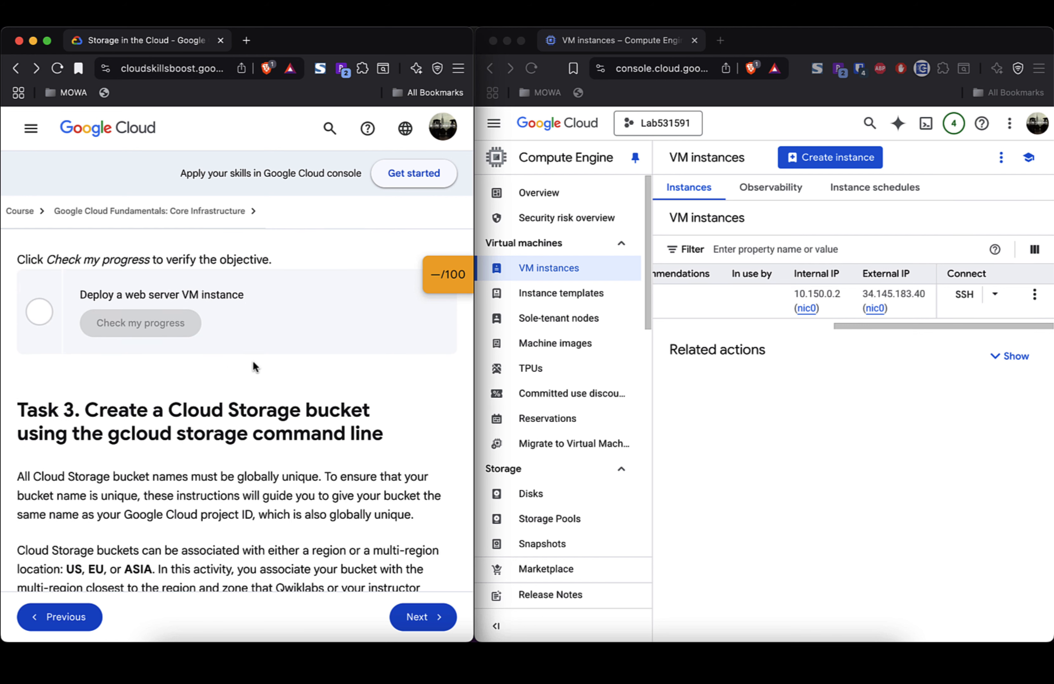
{"action": "scroll", "coordinate": [253, 361], "scroll_direction": "up", "scroll_amount": 3}
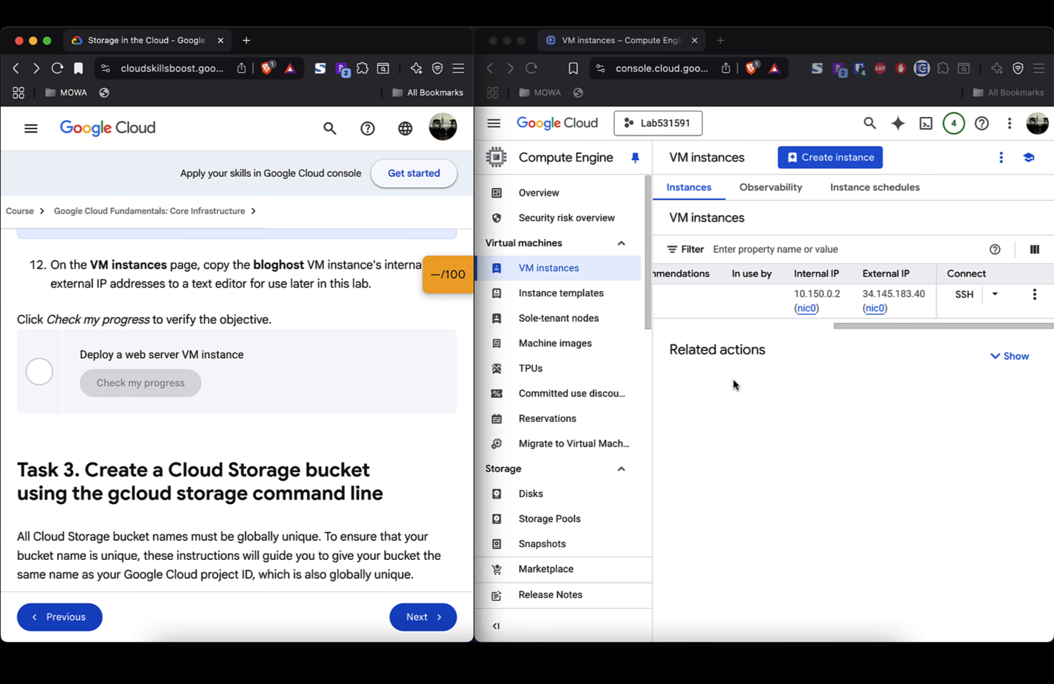
{"action": "scroll", "coordinate": [733, 300], "scroll_direction": "left", "scroll_amount": 10}
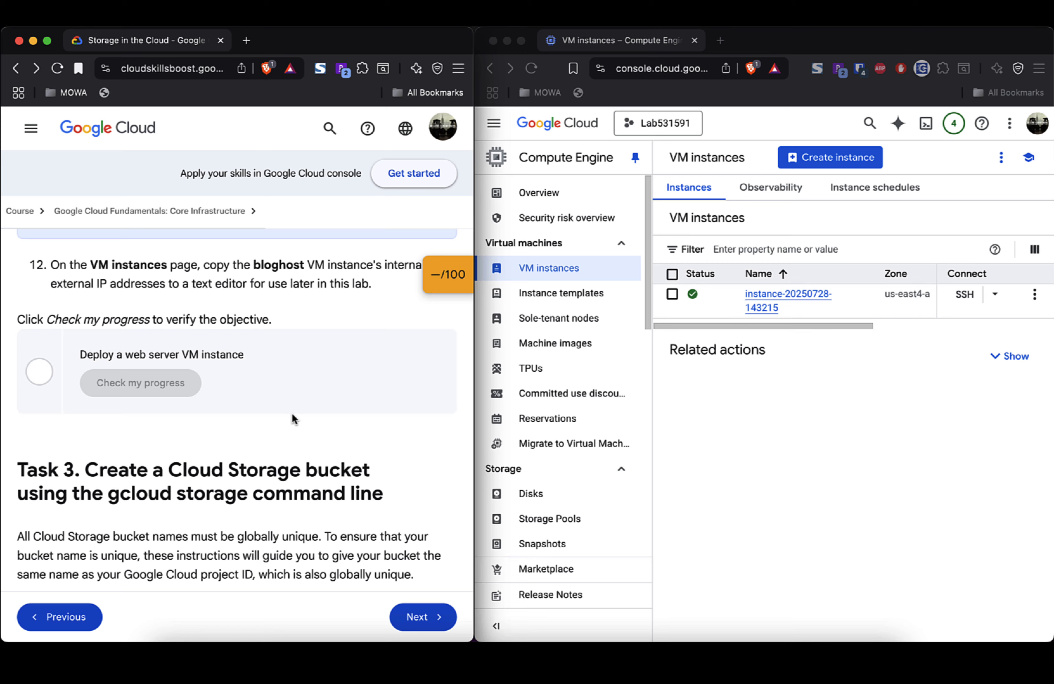
{"action": "scroll", "coordinate": [293, 418], "scroll_direction": "down", "scroll_amount": 3}
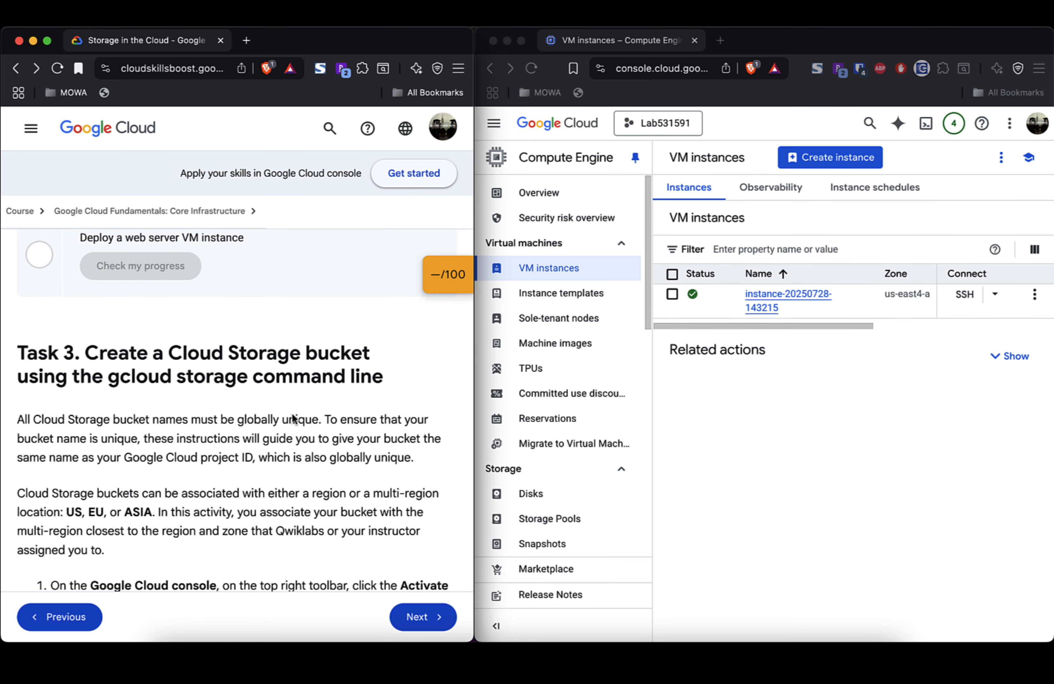
{"action": "scroll", "coordinate": [293, 418], "scroll_direction": "down", "scroll_amount": 2}
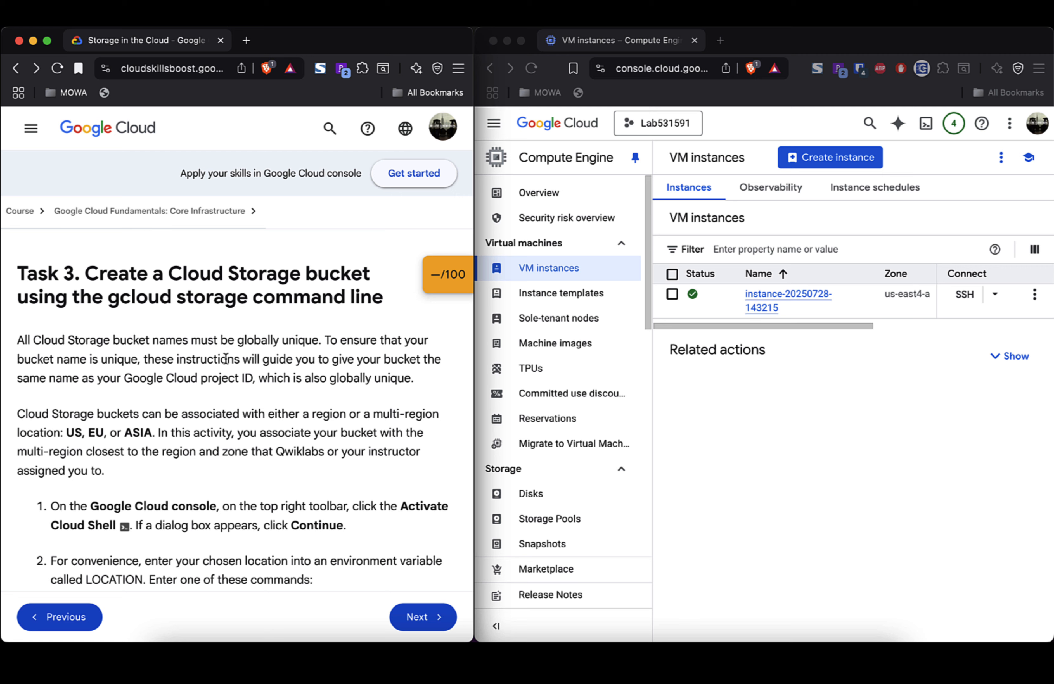
{"action": "triple_click", "coordinate": [220, 276]}
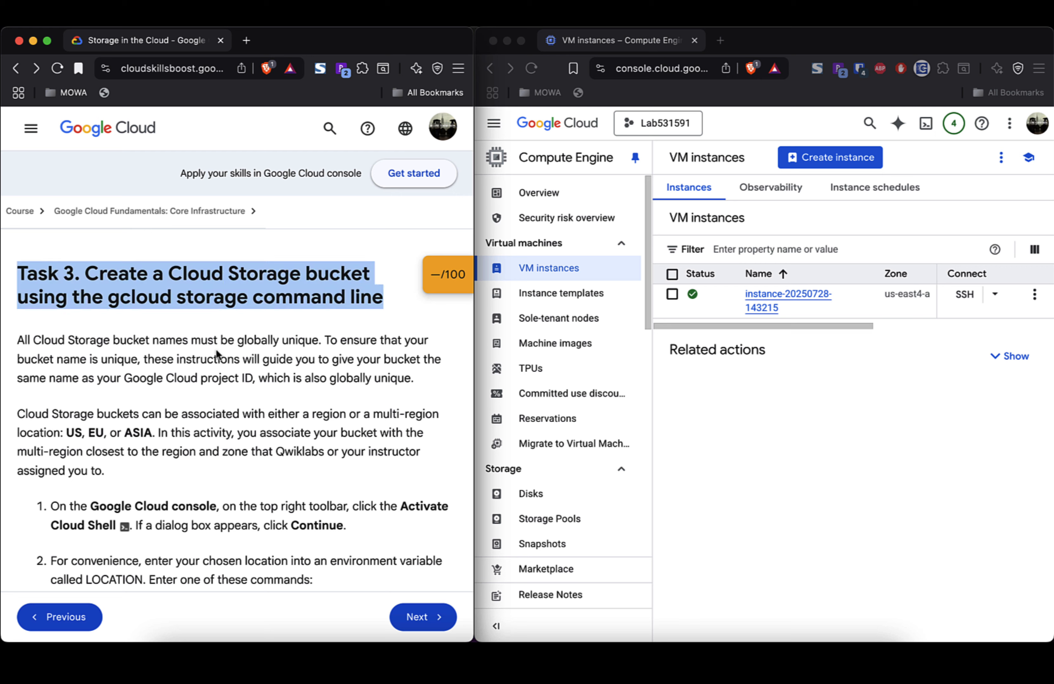
{"action": "scroll", "coordinate": [216, 350], "scroll_direction": "down", "scroll_amount": 3}
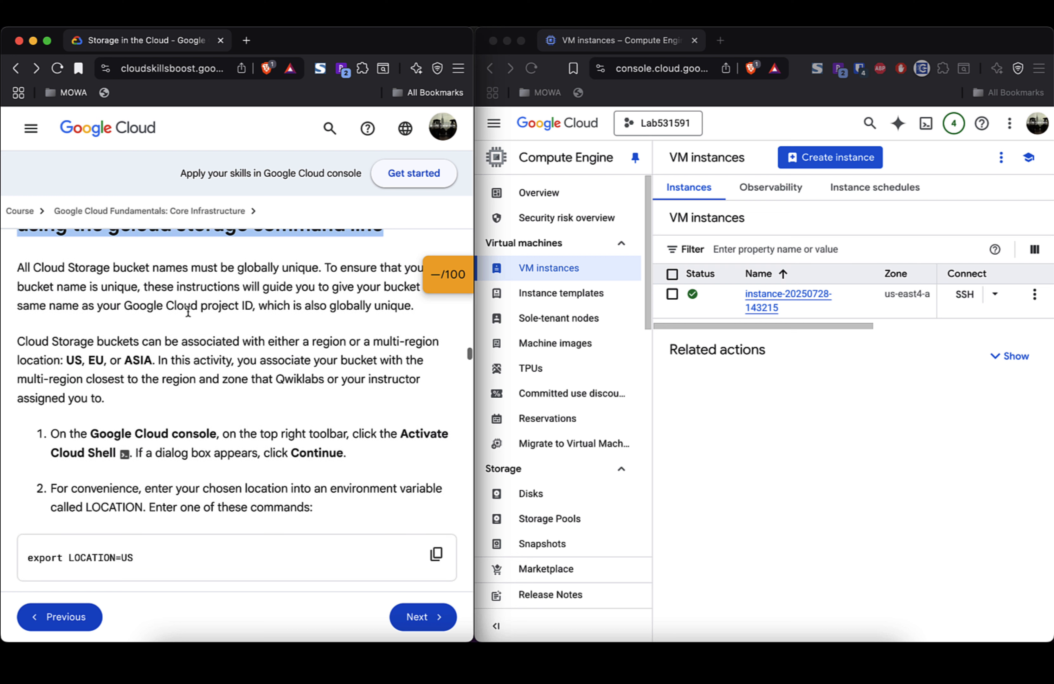
{"action": "triple_click", "coordinate": [170, 270]}
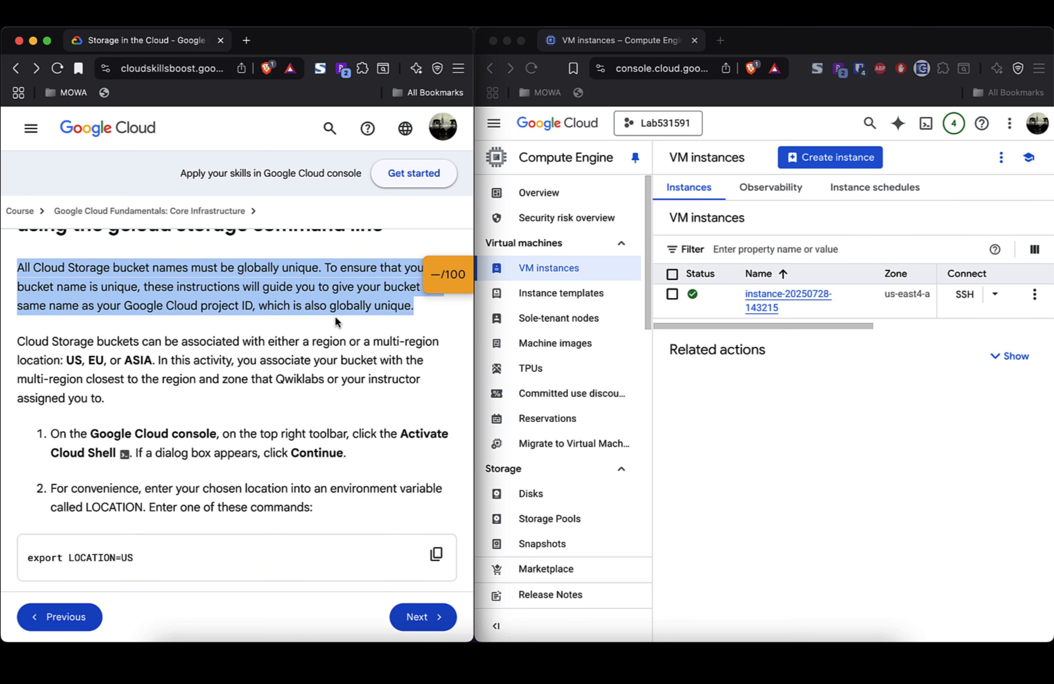
{"action": "scroll", "coordinate": [334, 317], "scroll_direction": "up", "scroll_amount": 2}
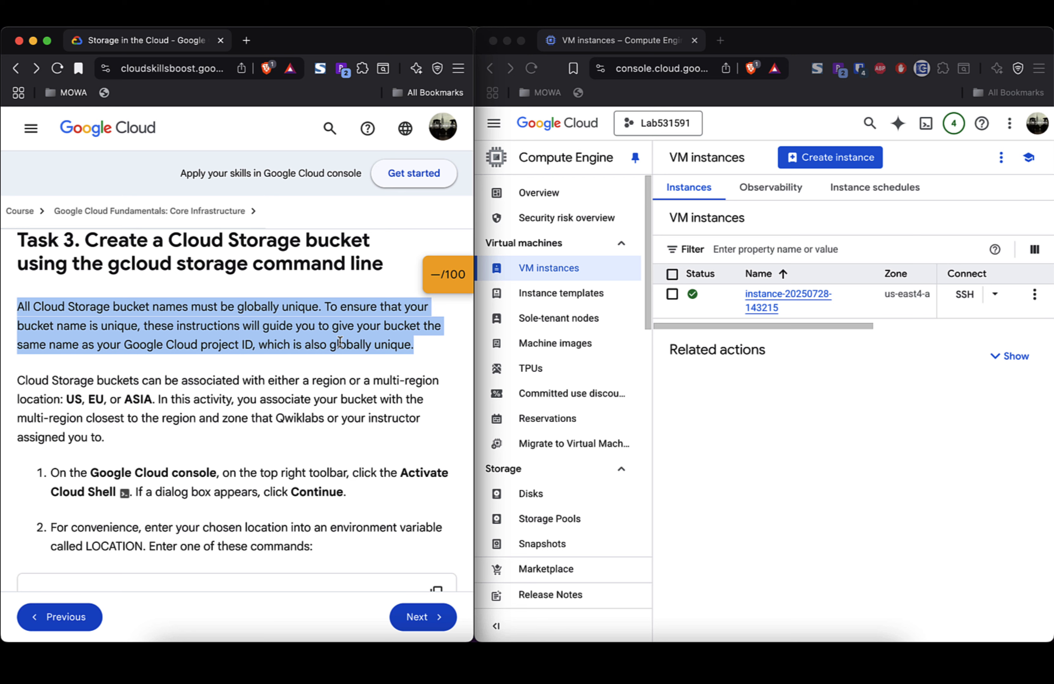
{"action": "scroll", "coordinate": [340, 342], "scroll_direction": "down", "scroll_amount": 3}
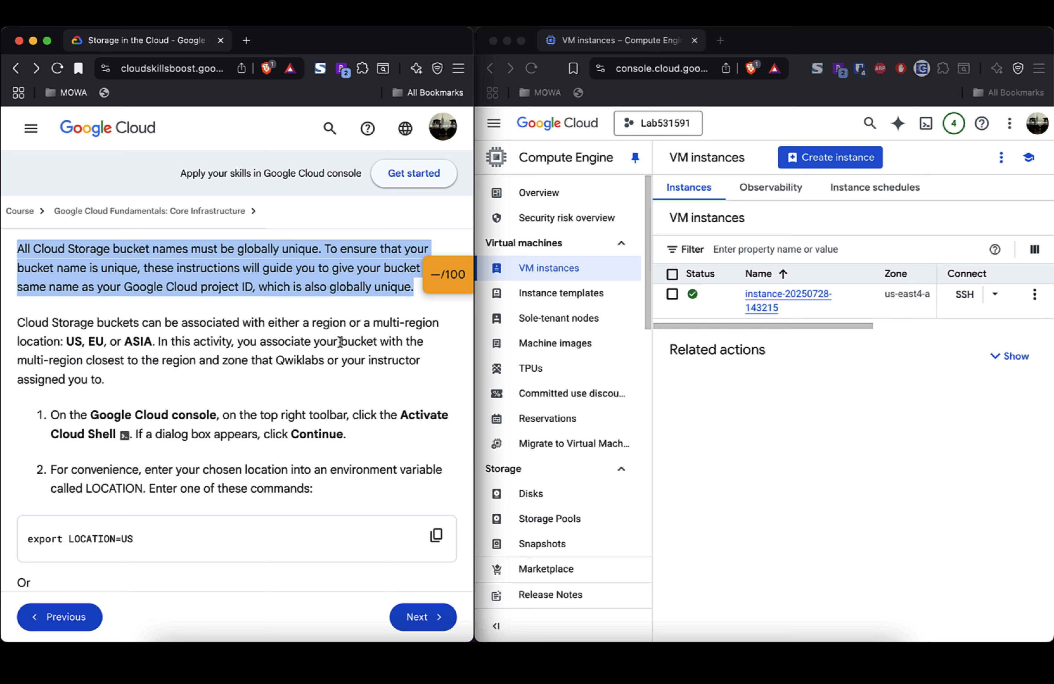
{"action": "double_click", "coordinate": [78, 322]}
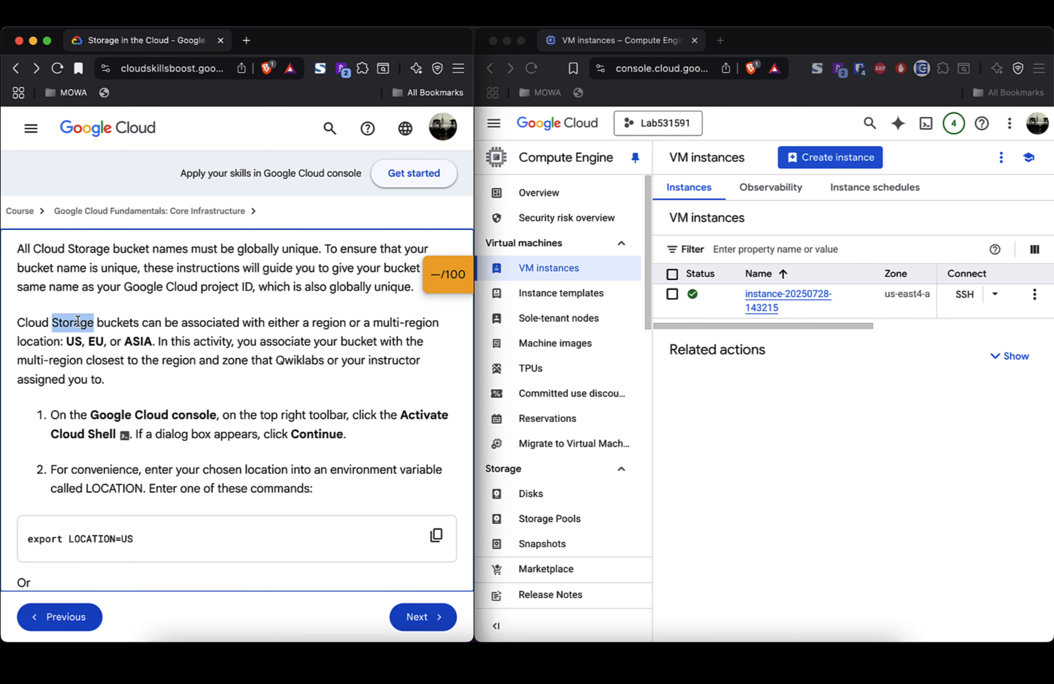
{"action": "left_click", "coordinate": [78, 321]}
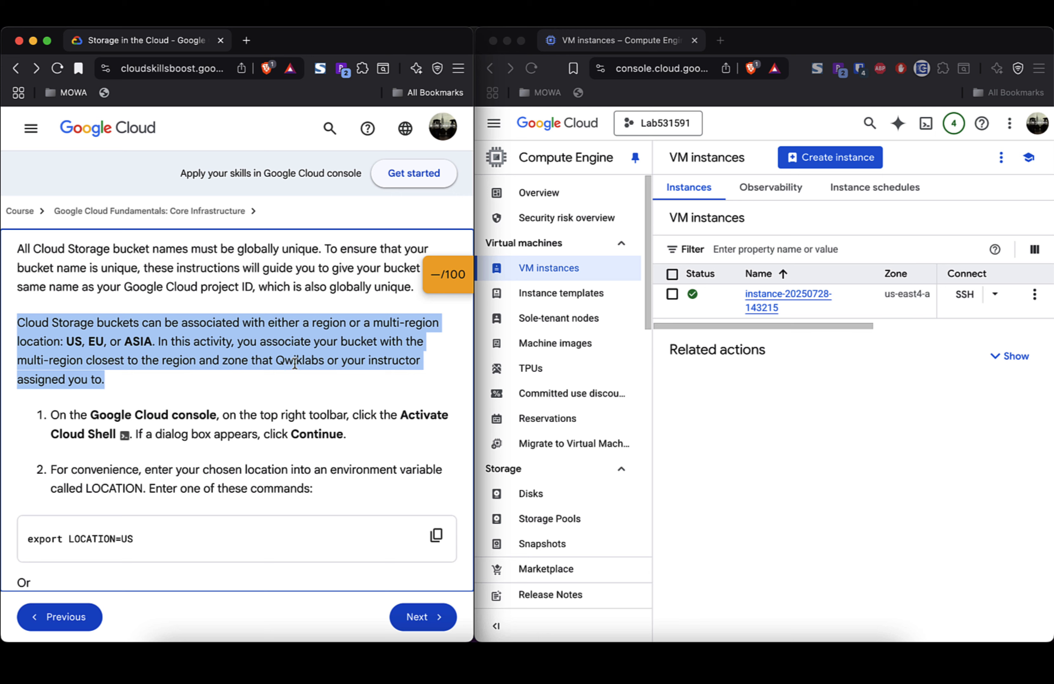
{"action": "scroll", "coordinate": [295, 365], "scroll_direction": "down", "scroll_amount": 3}
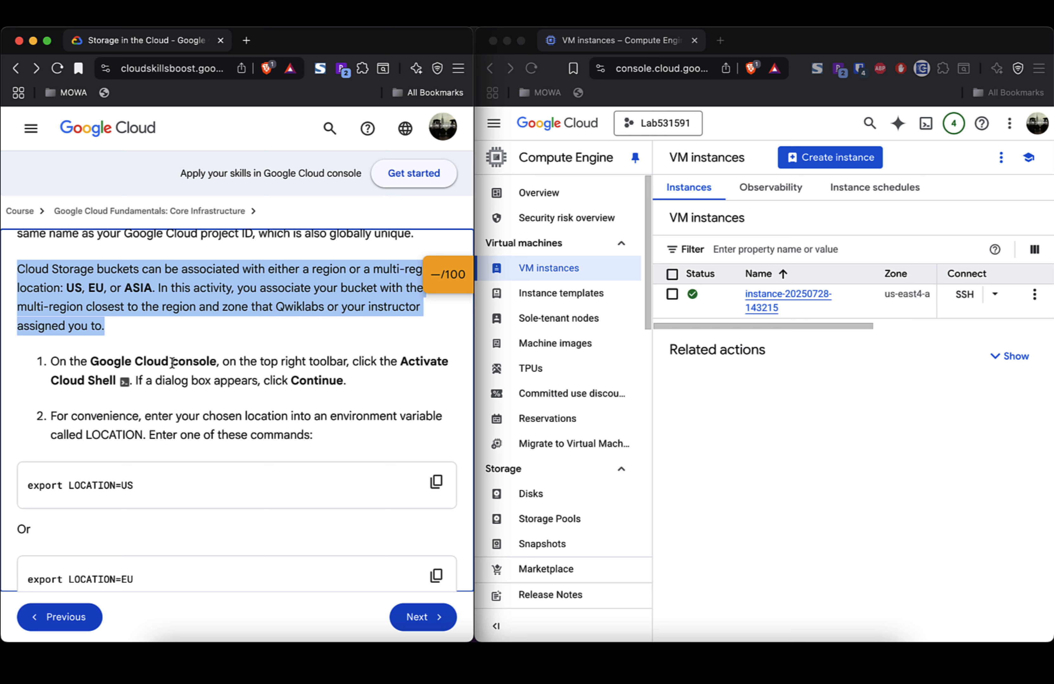
Step: Browse the Google Cloud product menu, then close it to return to the VM instances list
{"action": "left_click", "coordinate": [495, 128]}
{"action": "left_click", "coordinate": [494, 125]}
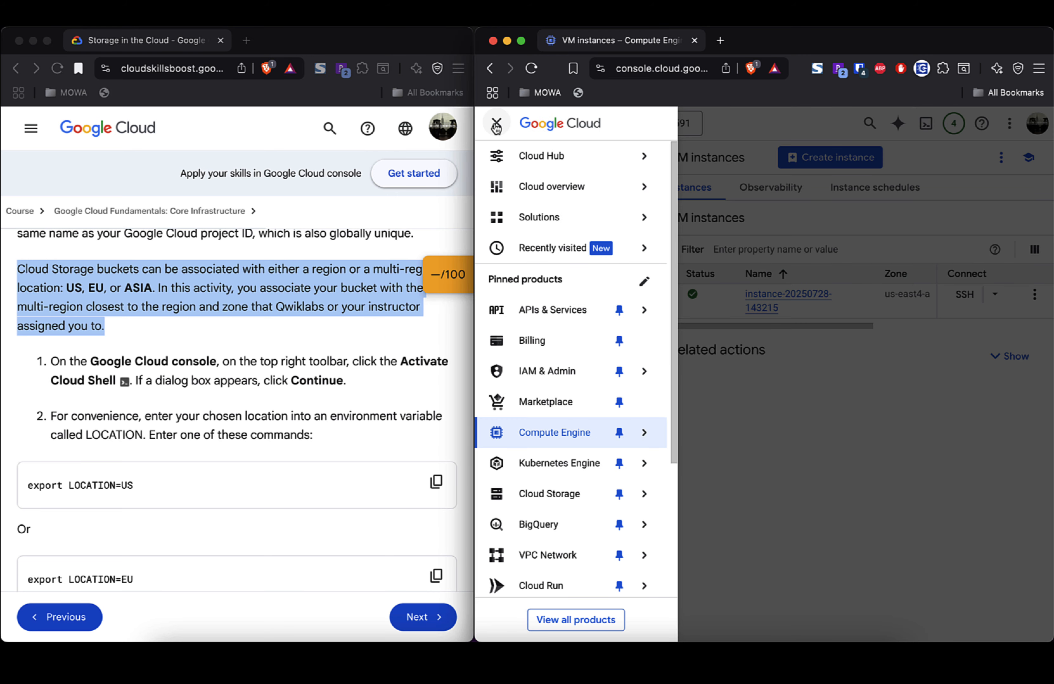
{"action": "mouse_move", "coordinate": [561, 473]}
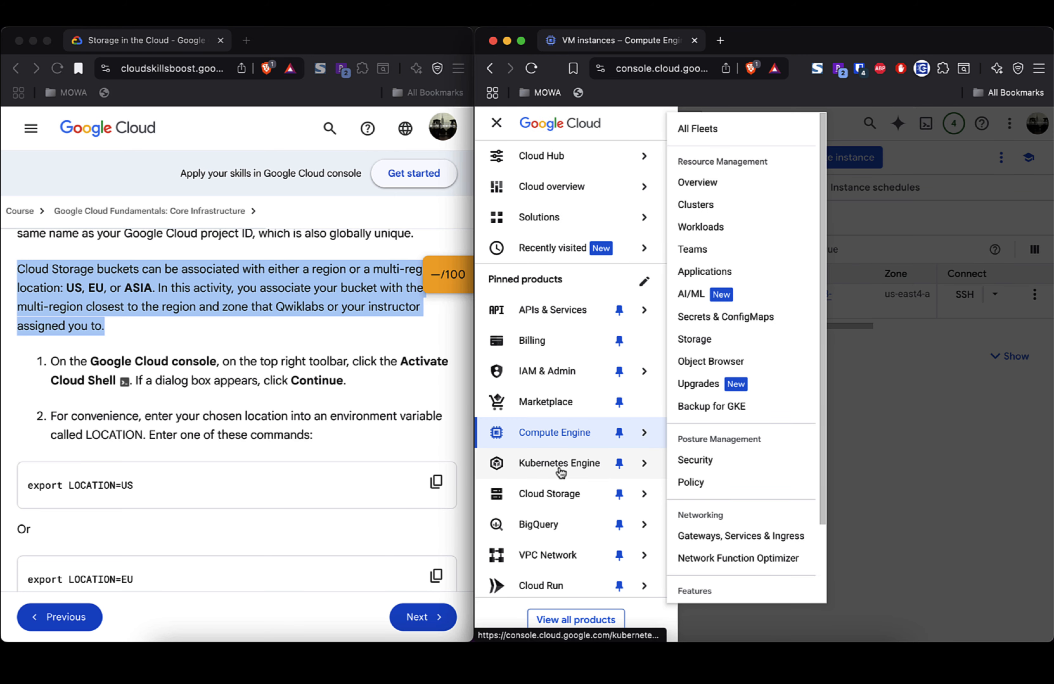
{"action": "scroll", "coordinate": [561, 473], "scroll_direction": "down", "scroll_amount": 5}
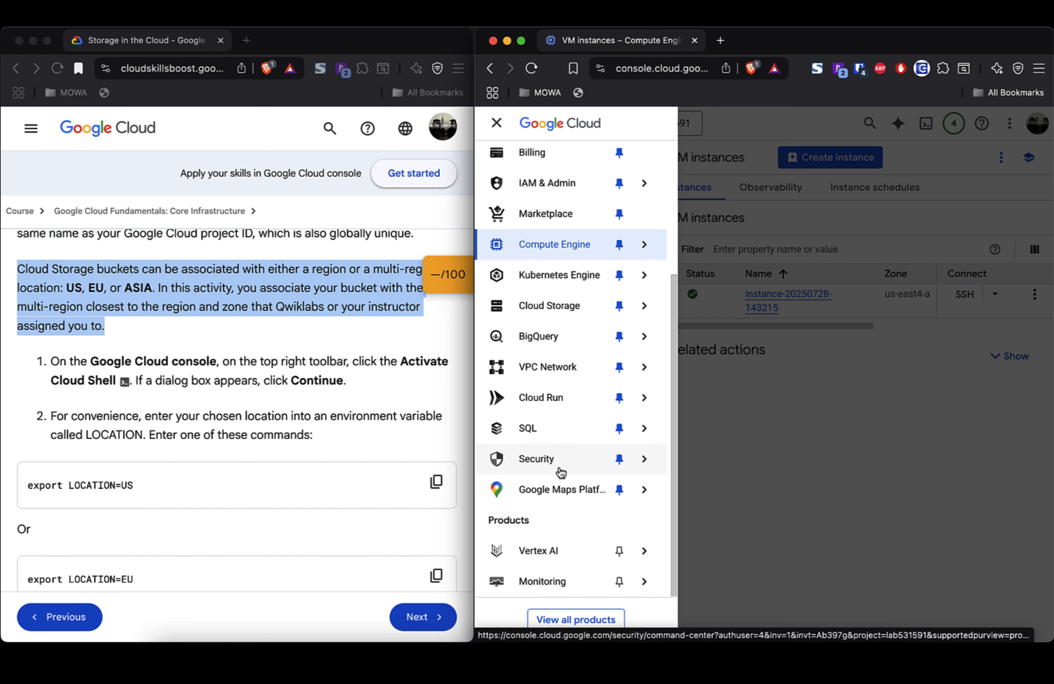
{"action": "scroll", "coordinate": [561, 473], "scroll_direction": "up", "scroll_amount": 5}
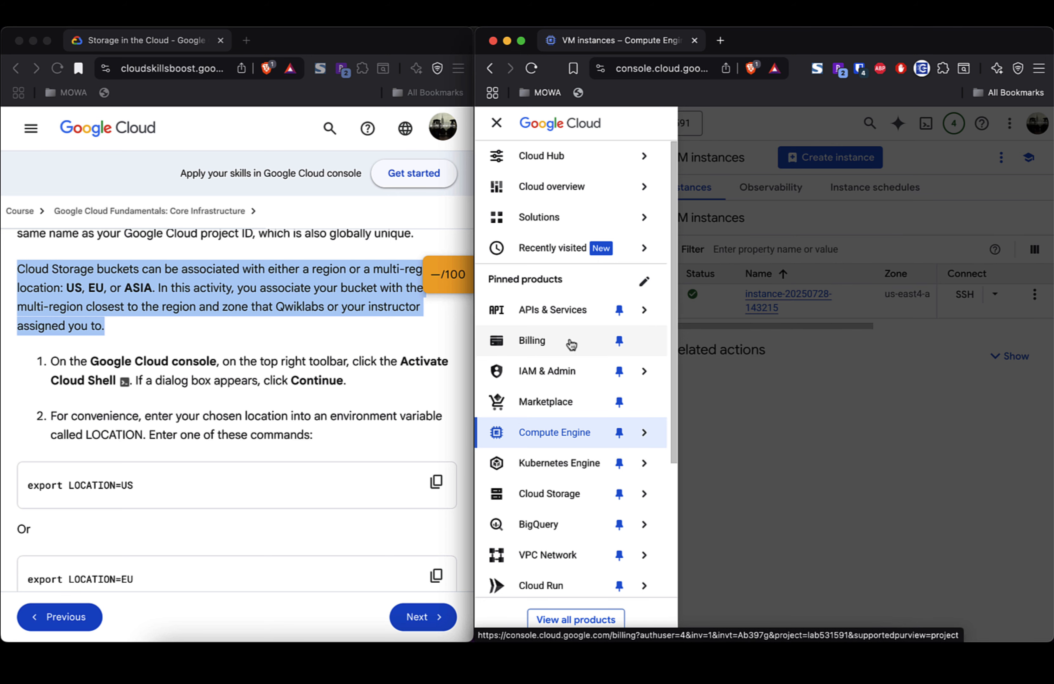
{"action": "left_click", "coordinate": [933, 143]}
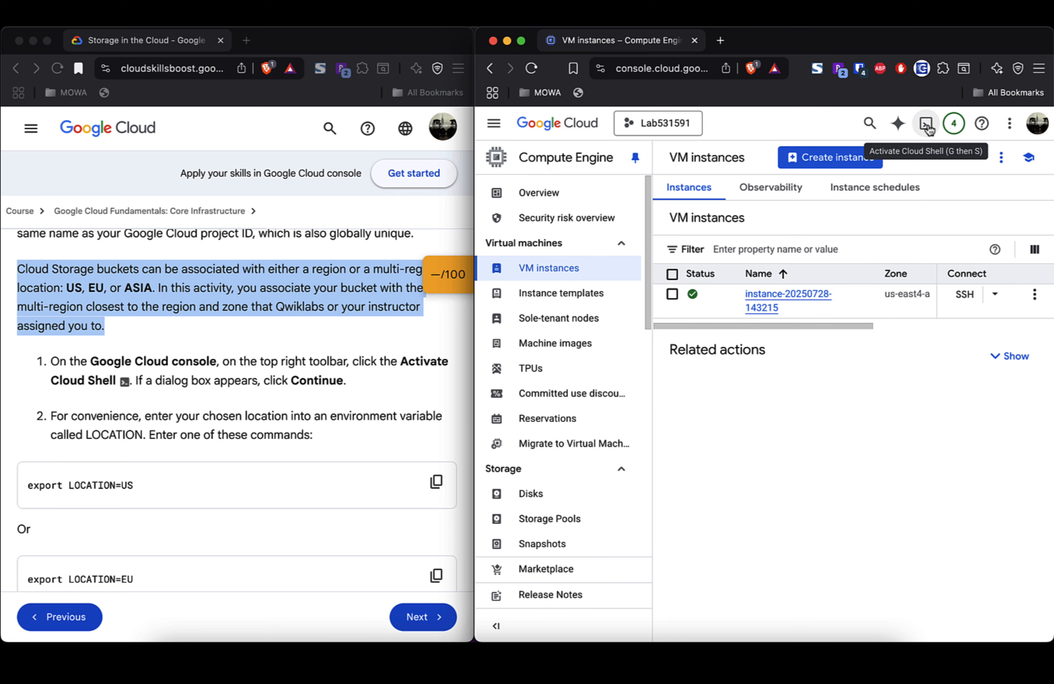
Step: Activate Cloud Shell, continue and authorize it, and enlarge the terminal panel
{"action": "left_click", "coordinate": [927, 128]}
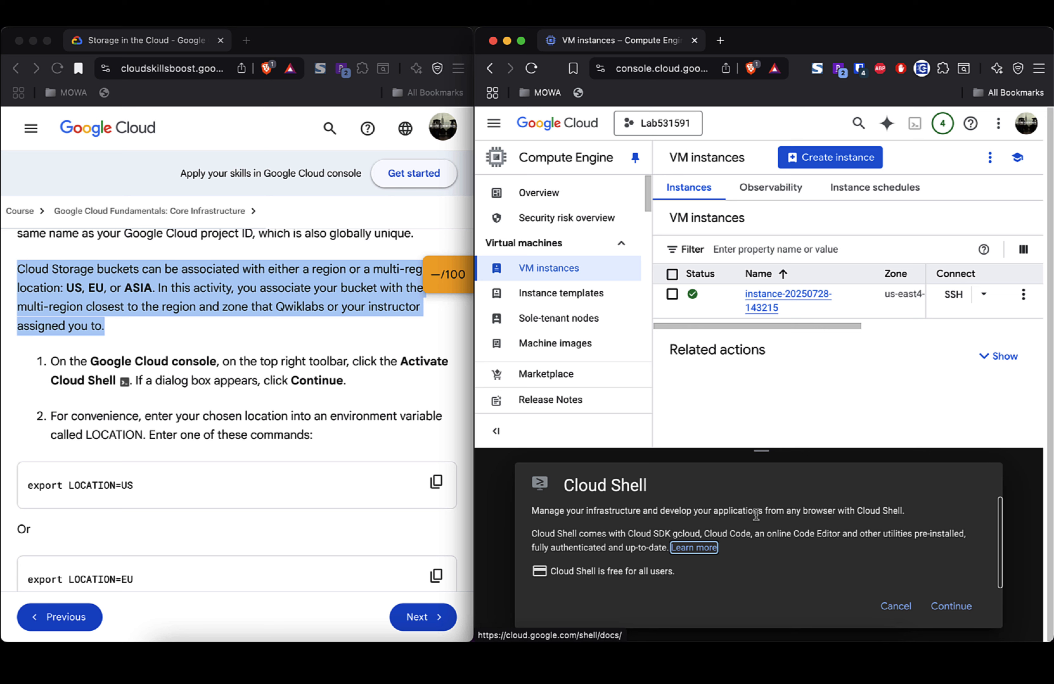
{"action": "triple_click", "coordinate": [769, 514]}
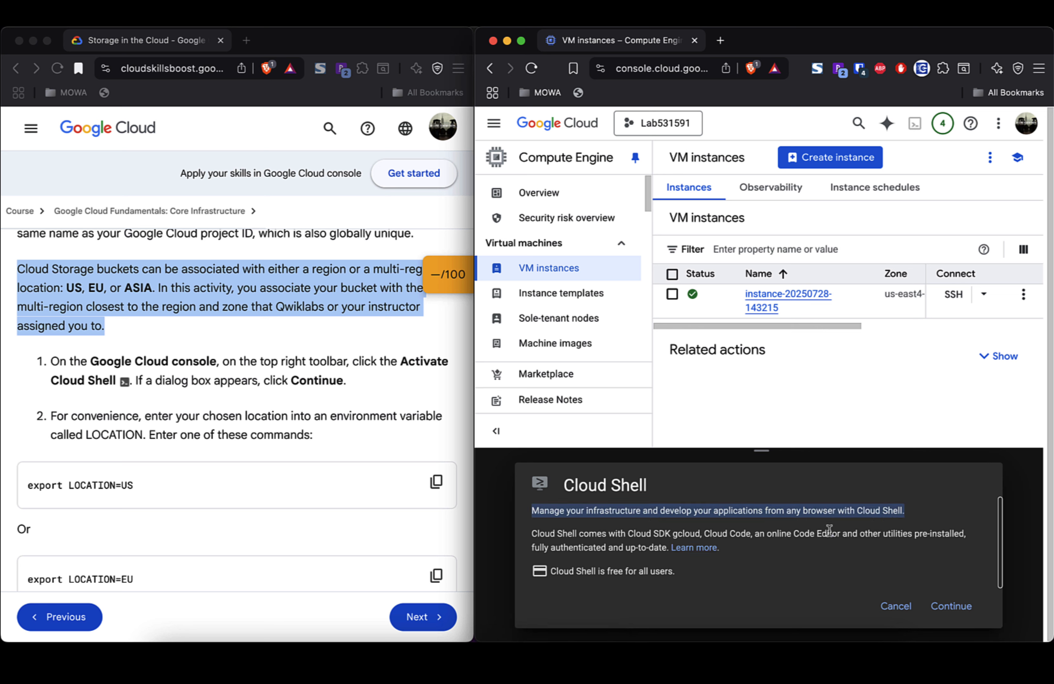
{"action": "triple_click", "coordinate": [661, 534]}
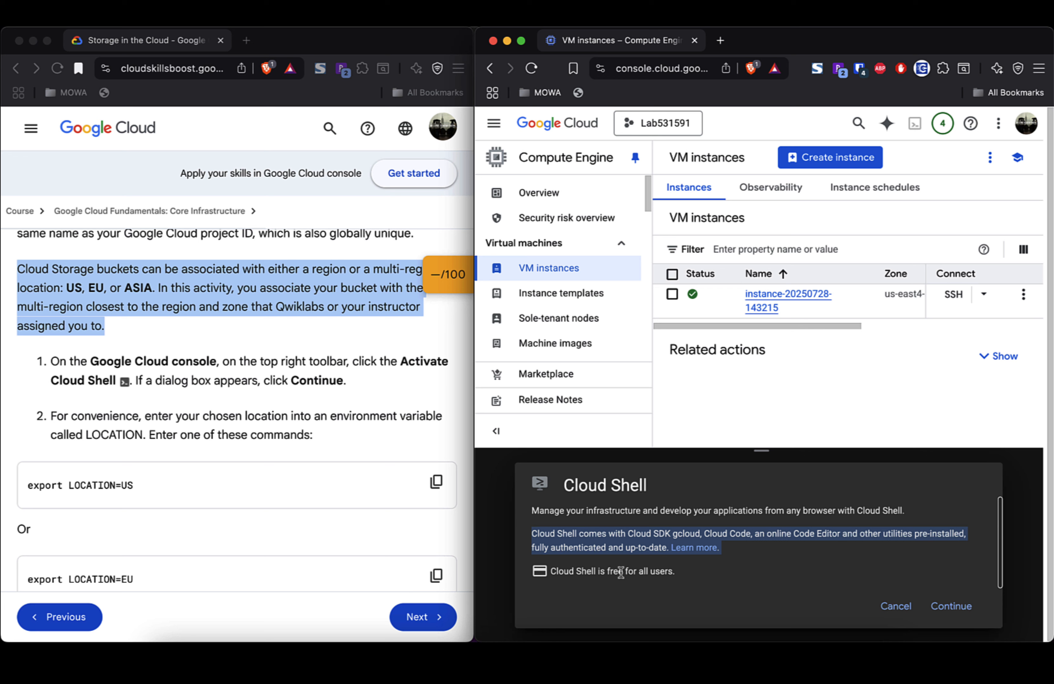
{"action": "triple_click", "coordinate": [589, 574]}
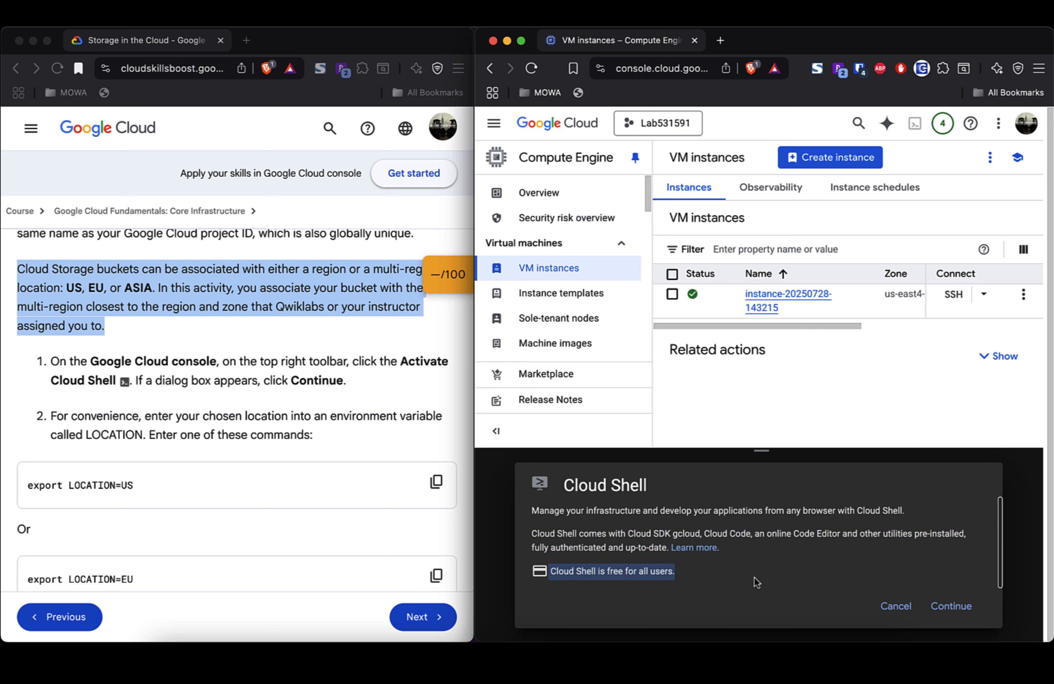
{"action": "left_click", "coordinate": [950, 605]}
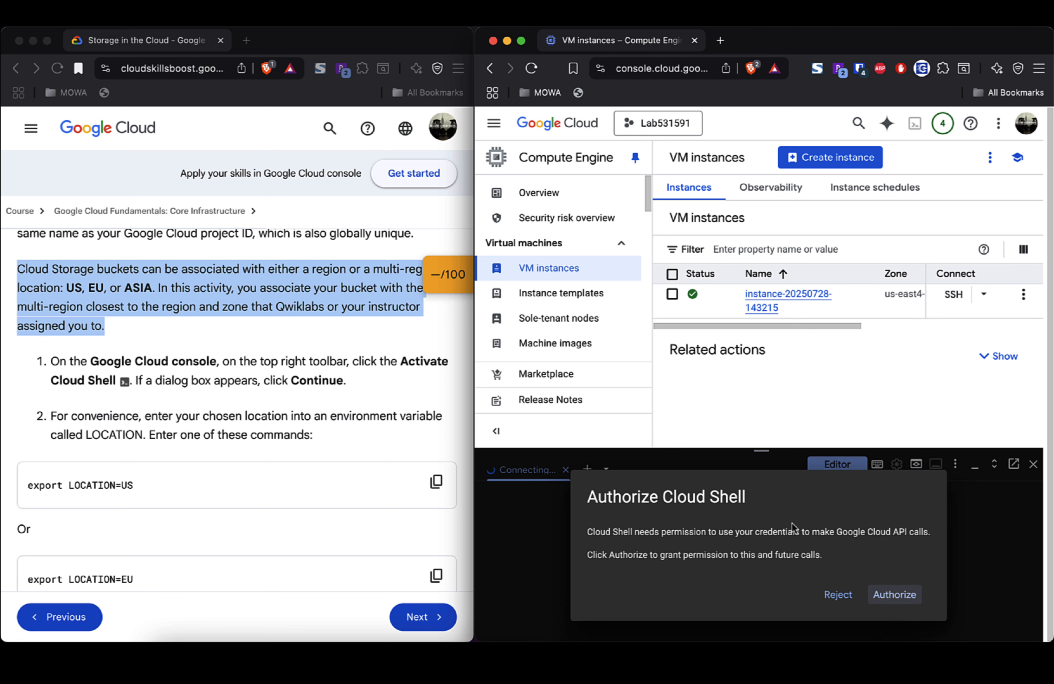
{"action": "left_click", "coordinate": [899, 595]}
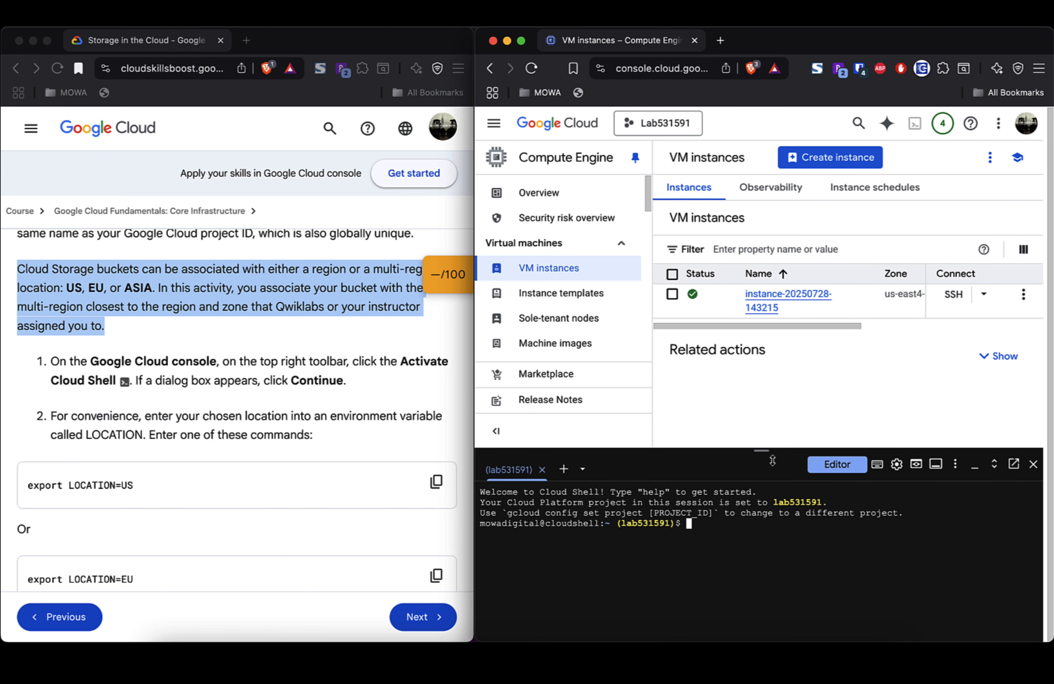
{"action": "left_click_drag", "start_coordinate": [762, 452], "coordinate": [762, 305]}
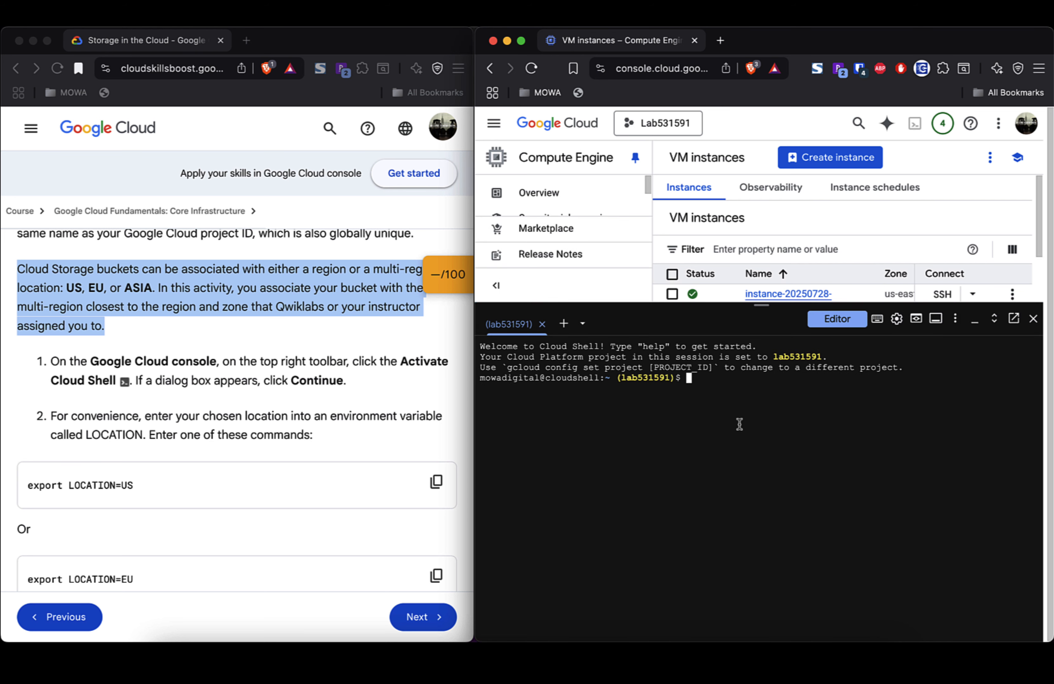
{"action": "triple_click", "coordinate": [104, 418]}
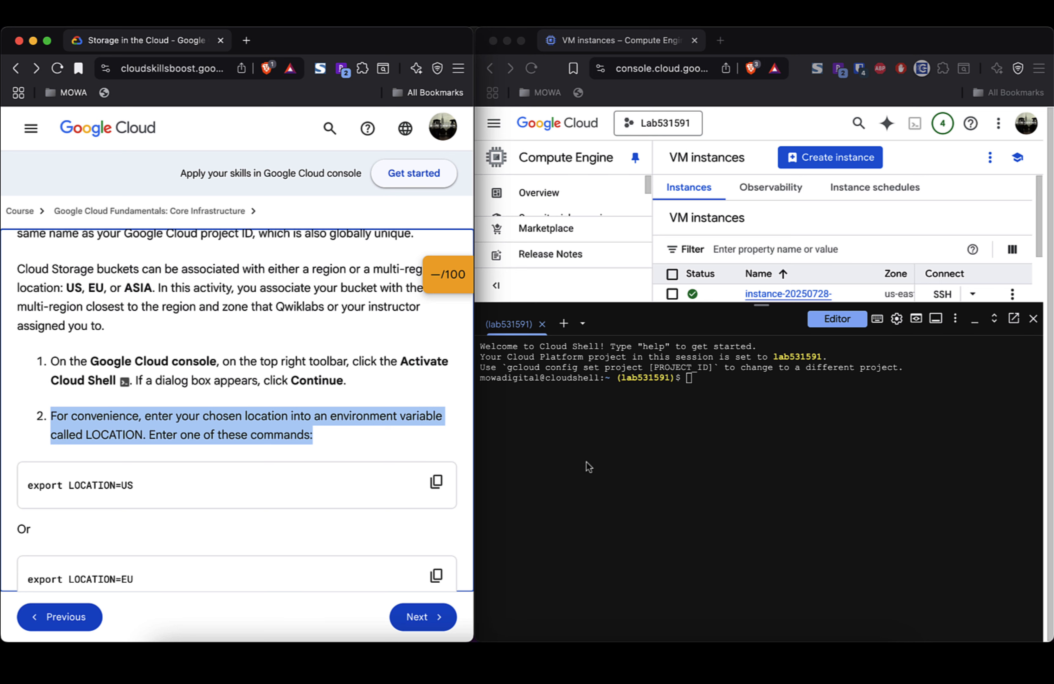
Step: Run export LOCATION=US in the Cloud Shell terminal
{"action": "left_click", "coordinate": [621, 459]}
{"action": "type", "text": "expor"}
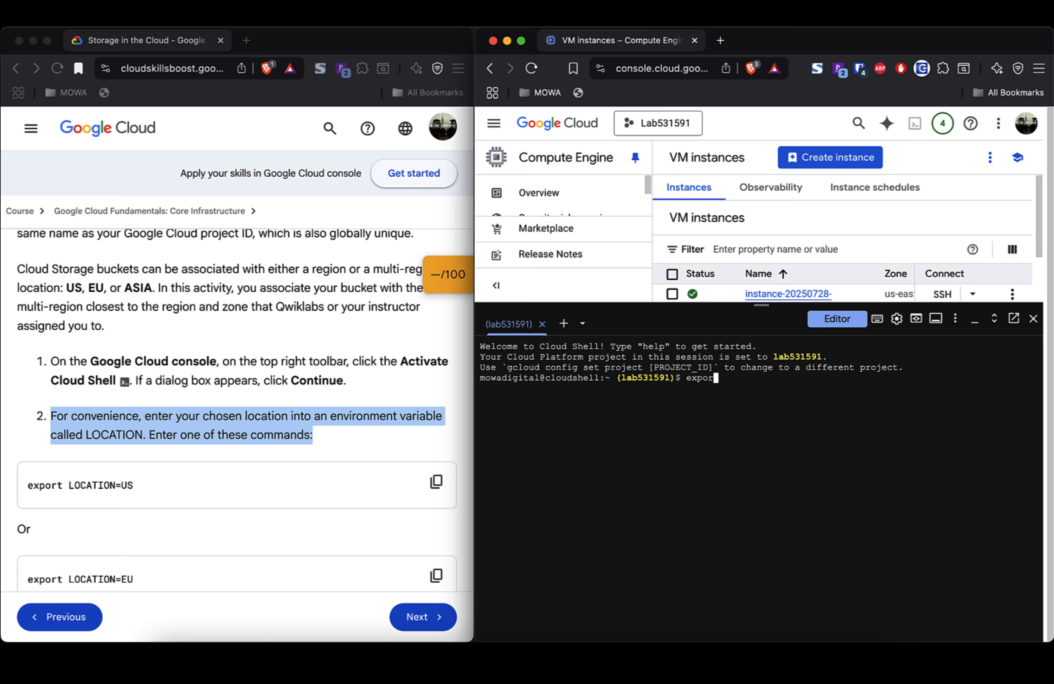
{"action": "type", "text": "t LOCATION=US"}
{"action": "scroll", "coordinate": [276, 522], "scroll_direction": "down", "scroll_amount": 1}
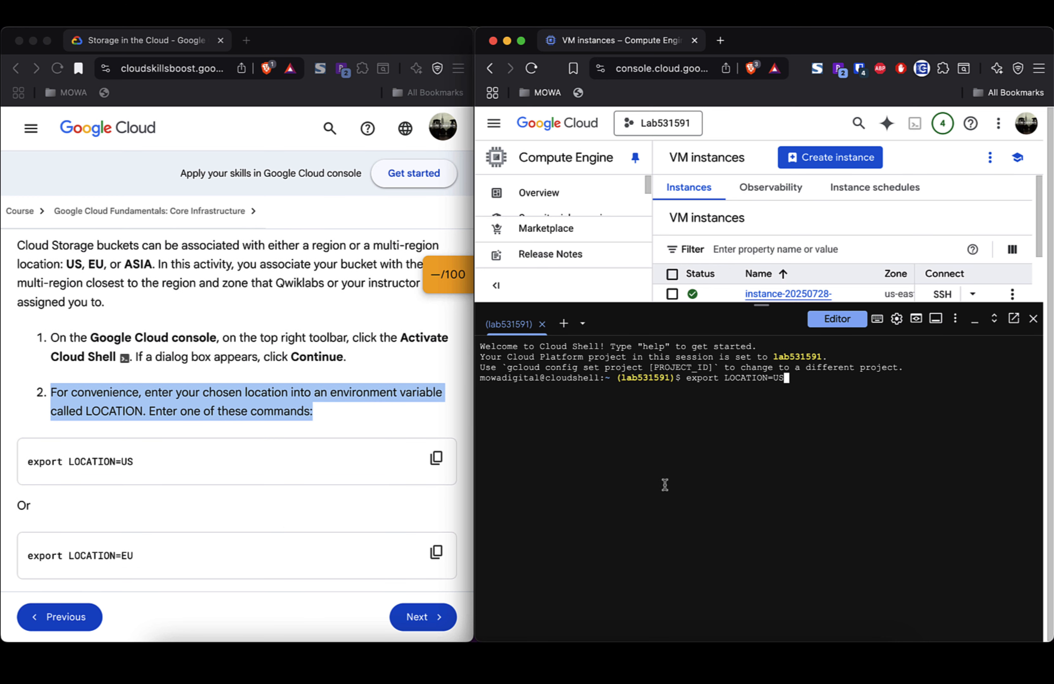
{"action": "scroll", "coordinate": [376, 479], "scroll_direction": "down", "scroll_amount": 8}
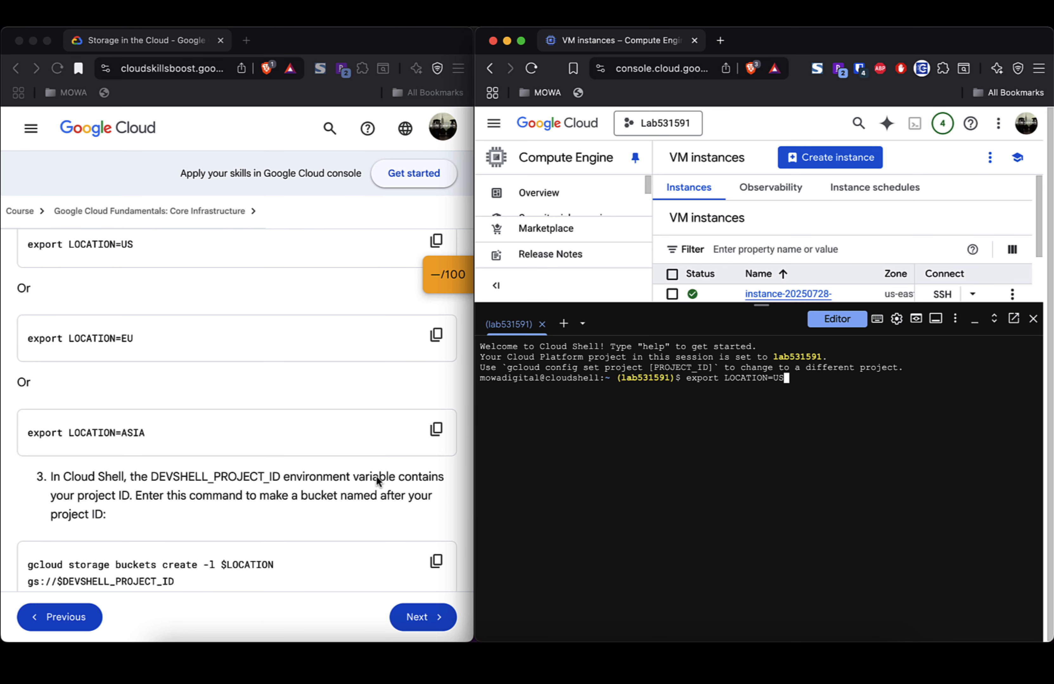
{"action": "key", "text": "Return"}
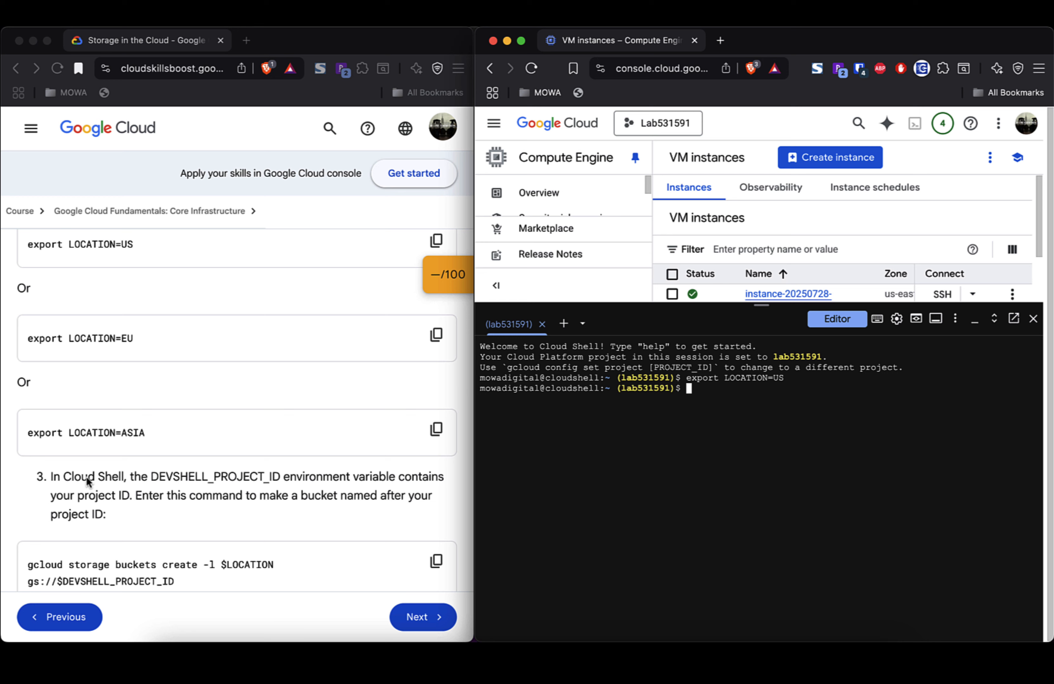
{"action": "scroll", "coordinate": [144, 496], "scroll_direction": "down", "scroll_amount": 2}
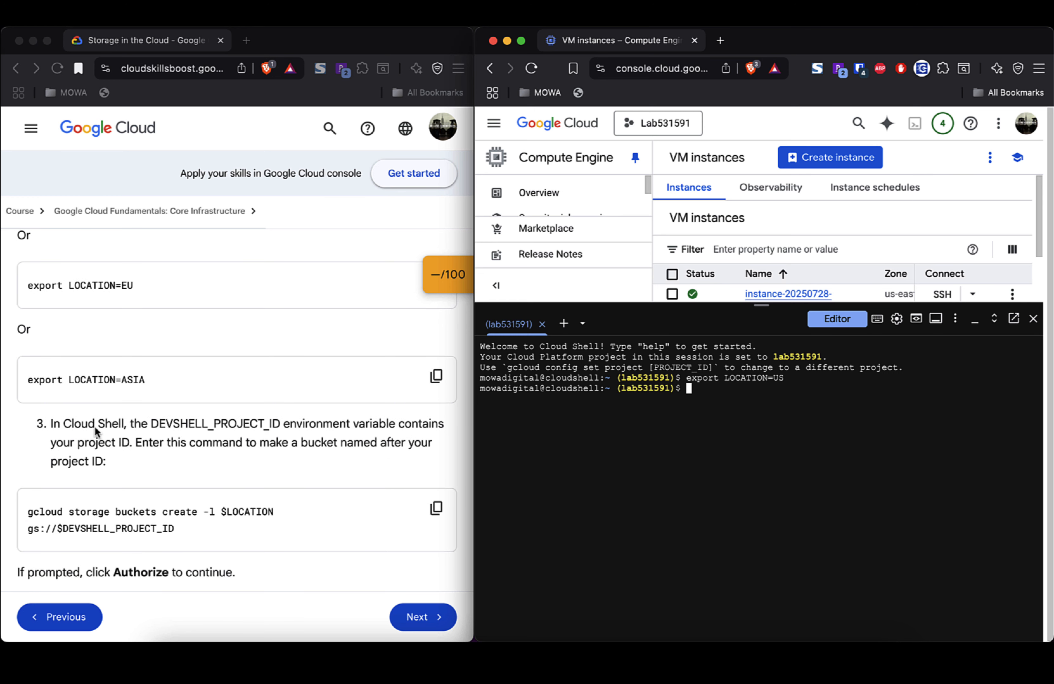
{"action": "left_click", "coordinate": [95, 429]}
{"action": "triple_click", "coordinate": [95, 429]}
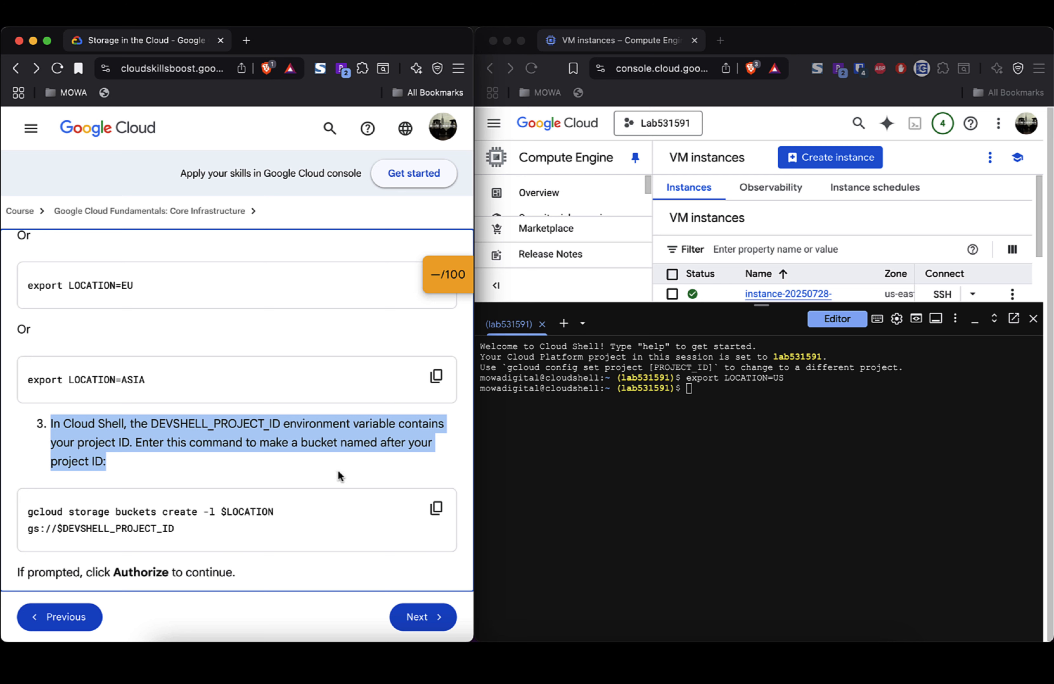
{"action": "scroll", "coordinate": [339, 474], "scroll_direction": "down", "scroll_amount": 2}
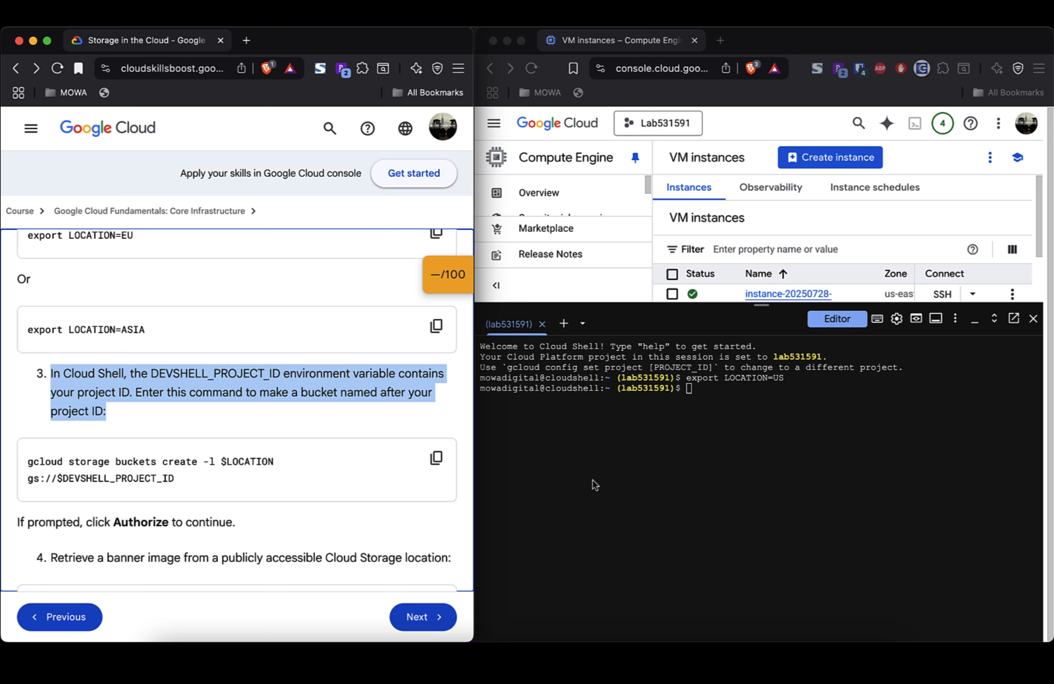
Step: Run the incomplete command 'gcloud storage buckets create -l $LOCATION', which errors
{"action": "left_click", "coordinate": [610, 476]}
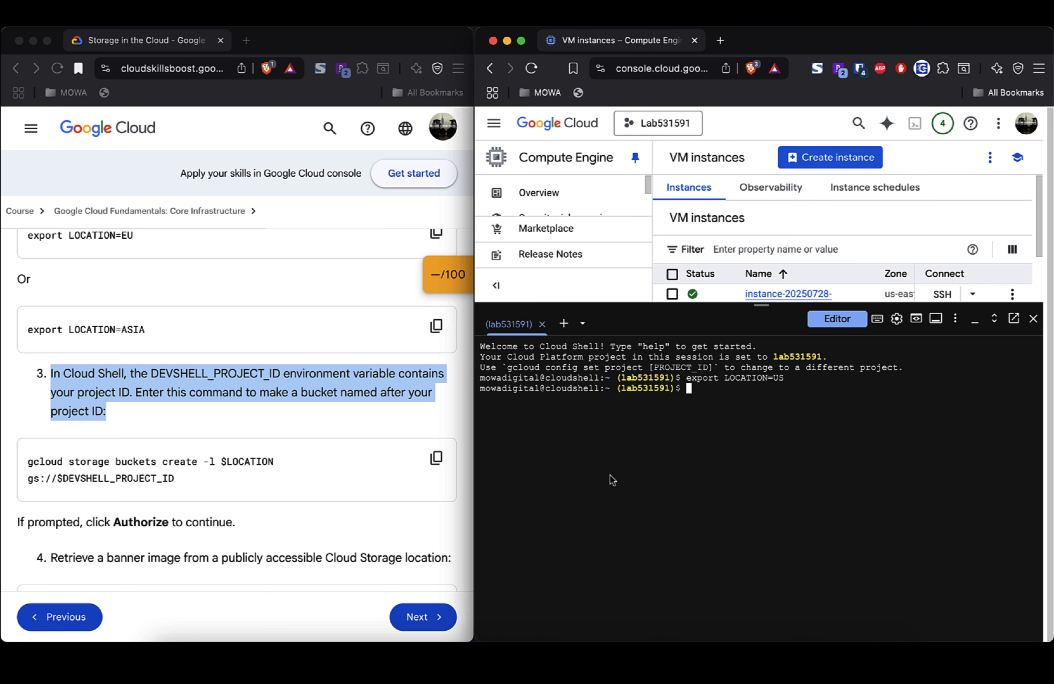
{"action": "type", "text": "gcloud storage buckets create -l $L"}
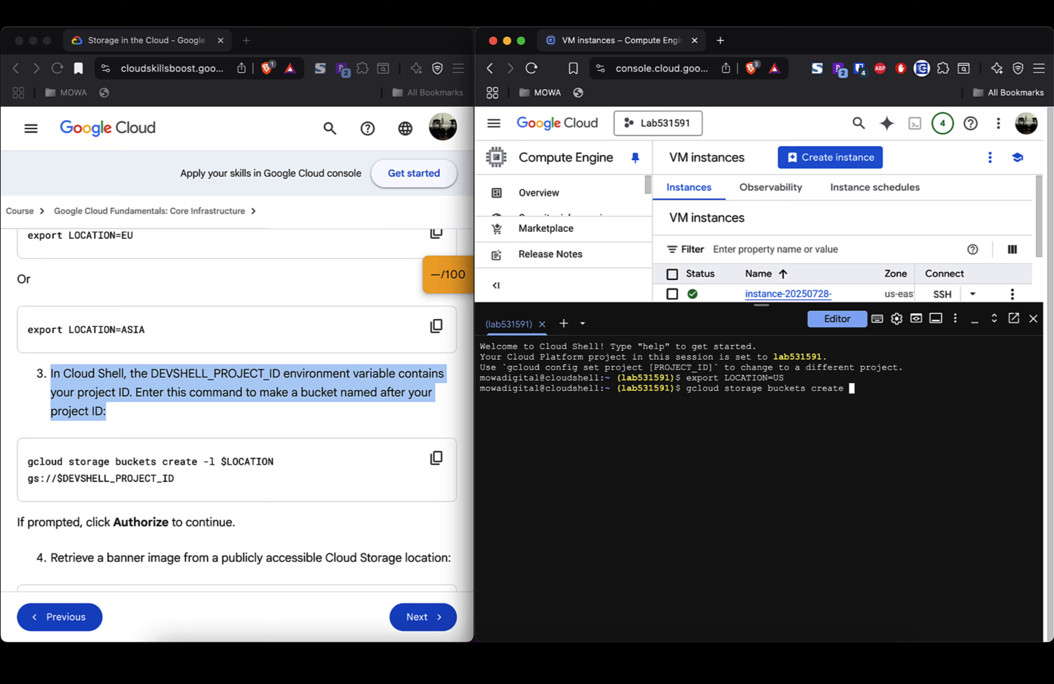
{"action": "type", "text": "OCATION"}
{"action": "key", "text": "Return"}
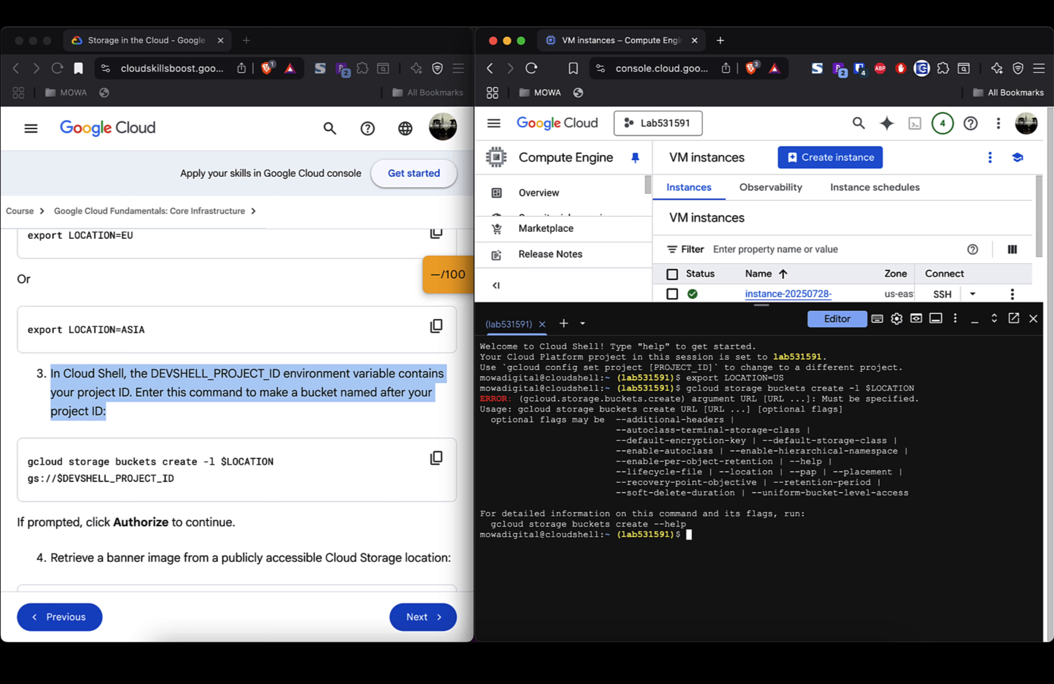
Step: Clear the terminal and run the full bucket-create command for gs://$DEVSHELL_PROJECT_ID
{"action": "left_click", "coordinate": [437, 459]}
{"action": "left_click", "coordinate": [690, 554]}
{"action": "type", "text": "clear"}
{"action": "key", "text": "Return"}
{"action": "key", "text": "super+v"}
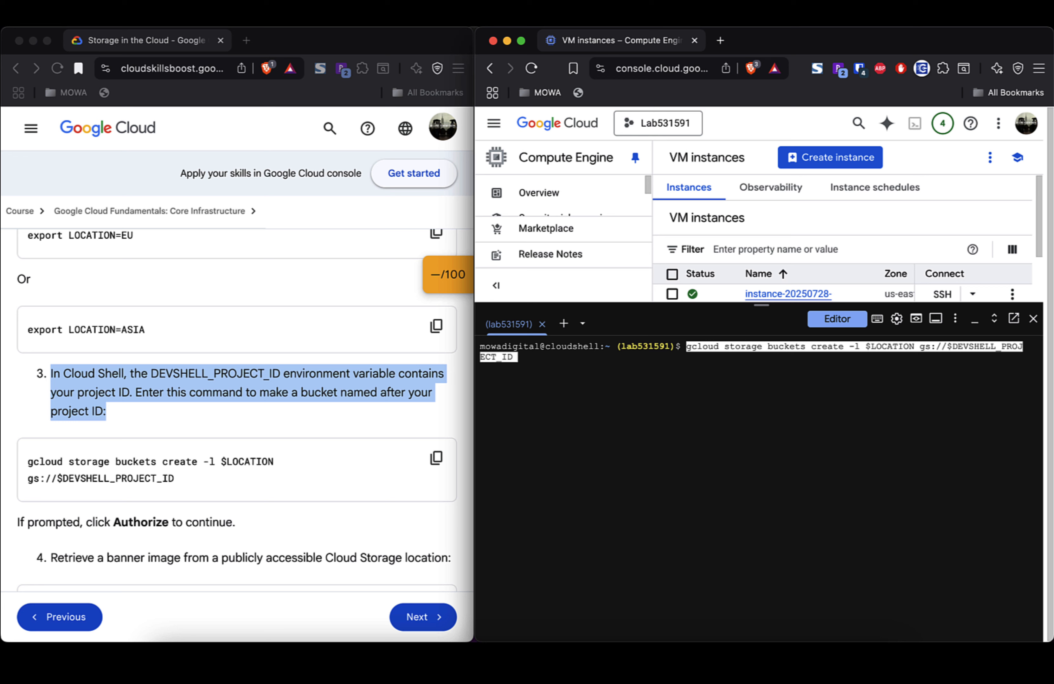
{"action": "type", "text": "f"}
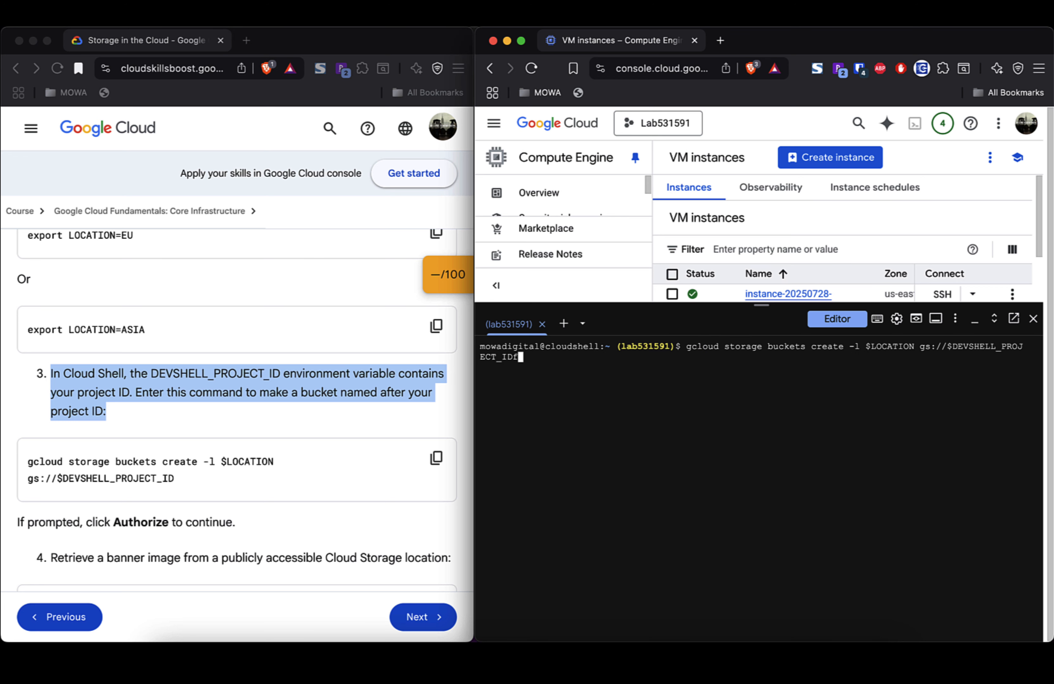
{"action": "key", "text": "BackSpace"}
{"action": "key", "text": "Return"}
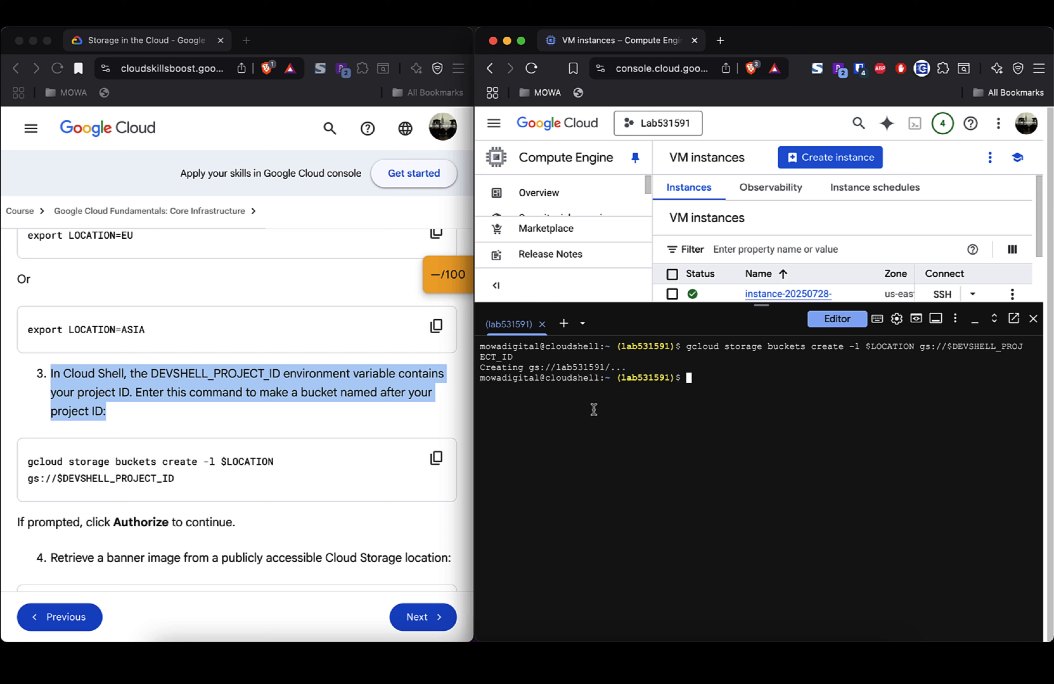
Step: Download gs://cloud-training/gcpfci/my-excellent-blog.png into the Cloud Shell home directory with gcloud storage cp
{"action": "scroll", "coordinate": [276, 474], "scroll_direction": "down", "scroll_amount": 3}
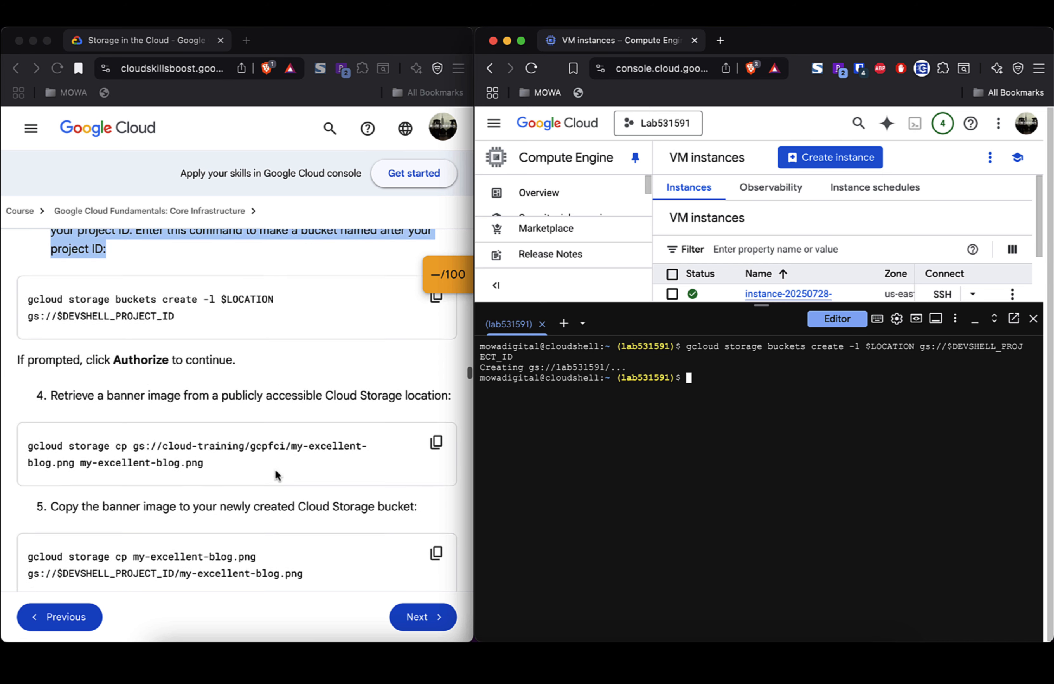
{"action": "scroll", "coordinate": [276, 475], "scroll_direction": "up", "scroll_amount": 1}
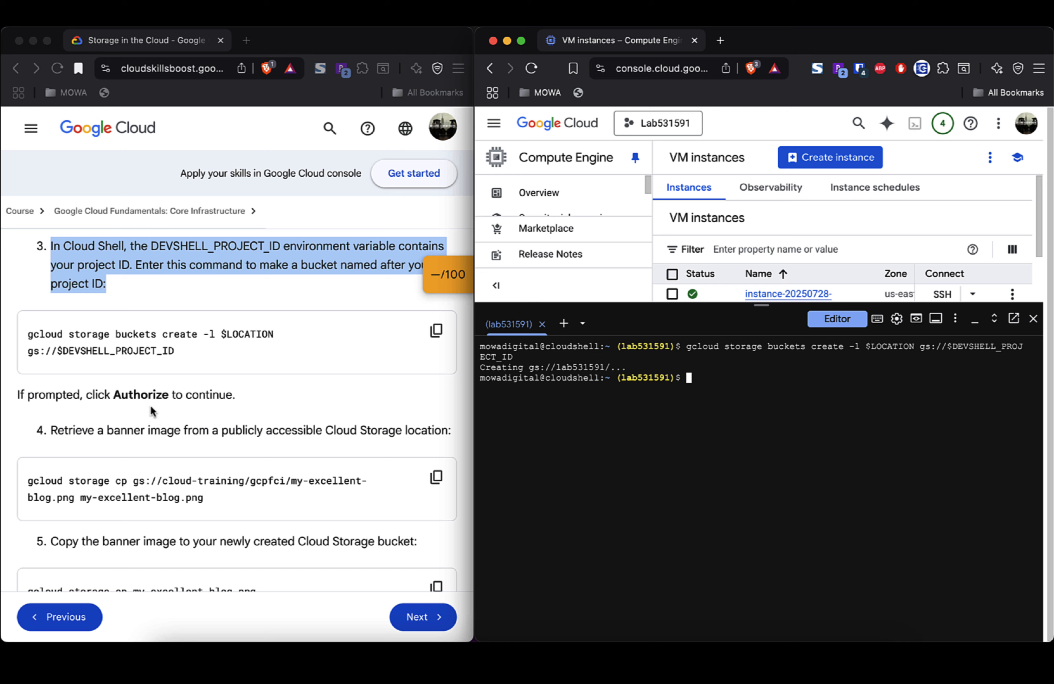
{"action": "scroll", "coordinate": [227, 426], "scroll_direction": "down", "scroll_amount": 2}
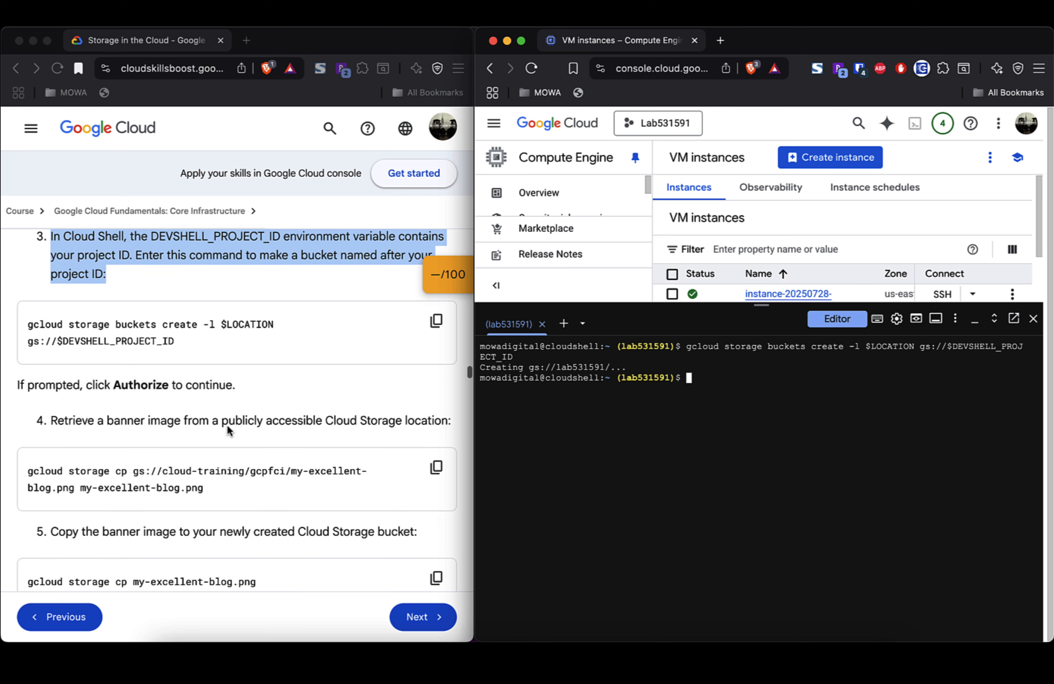
{"action": "triple_click", "coordinate": [178, 400]}
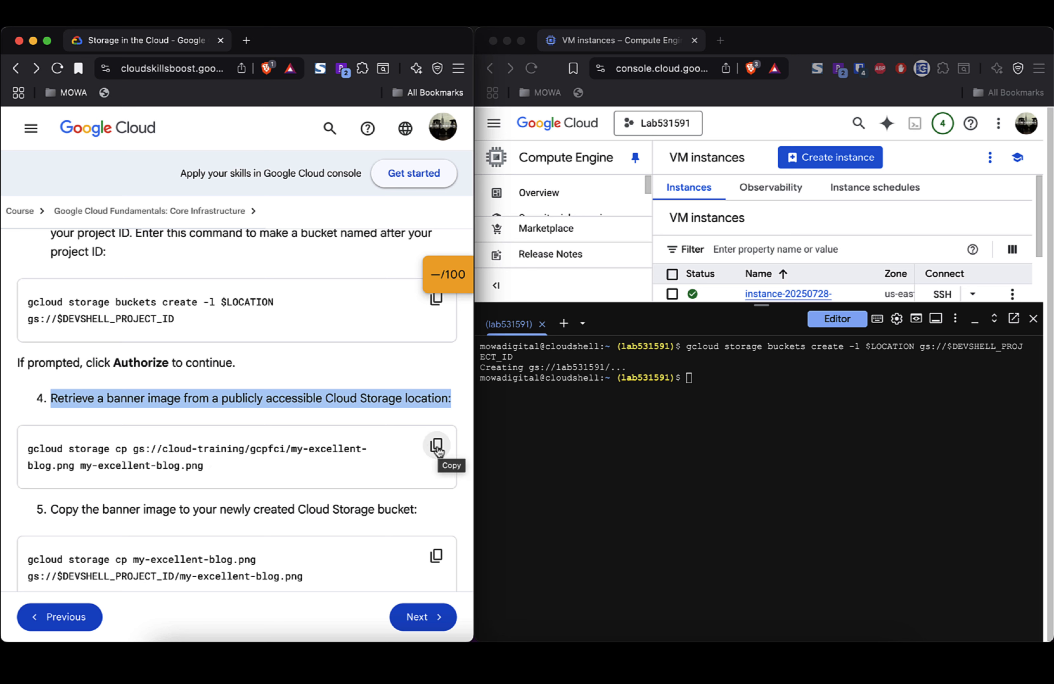
{"action": "left_click", "coordinate": [645, 449]}
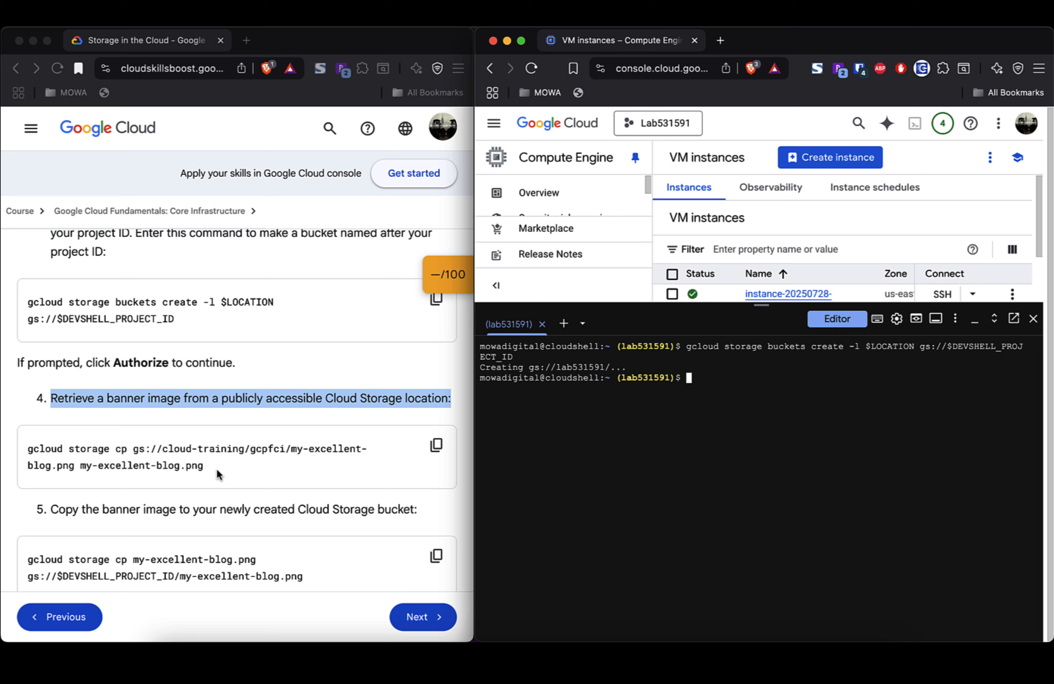
{"action": "type", "text": "gcloud storage cp"}
{"action": "left_click", "coordinate": [211, 473]}
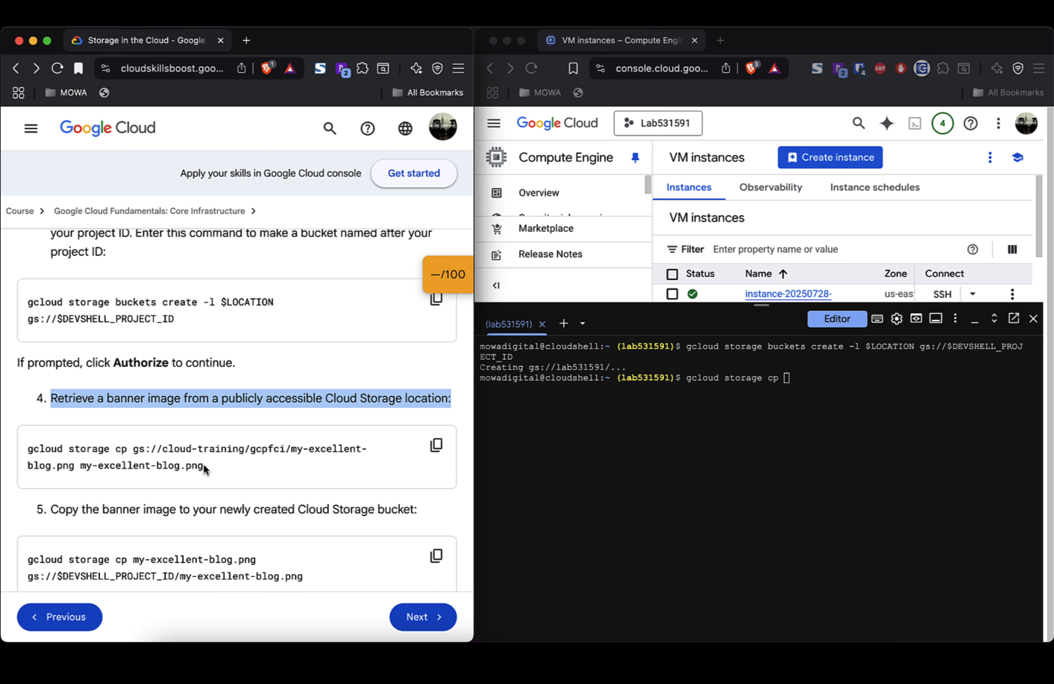
{"action": "left_click_drag", "start_coordinate": [204, 469], "coordinate": [136, 451]}
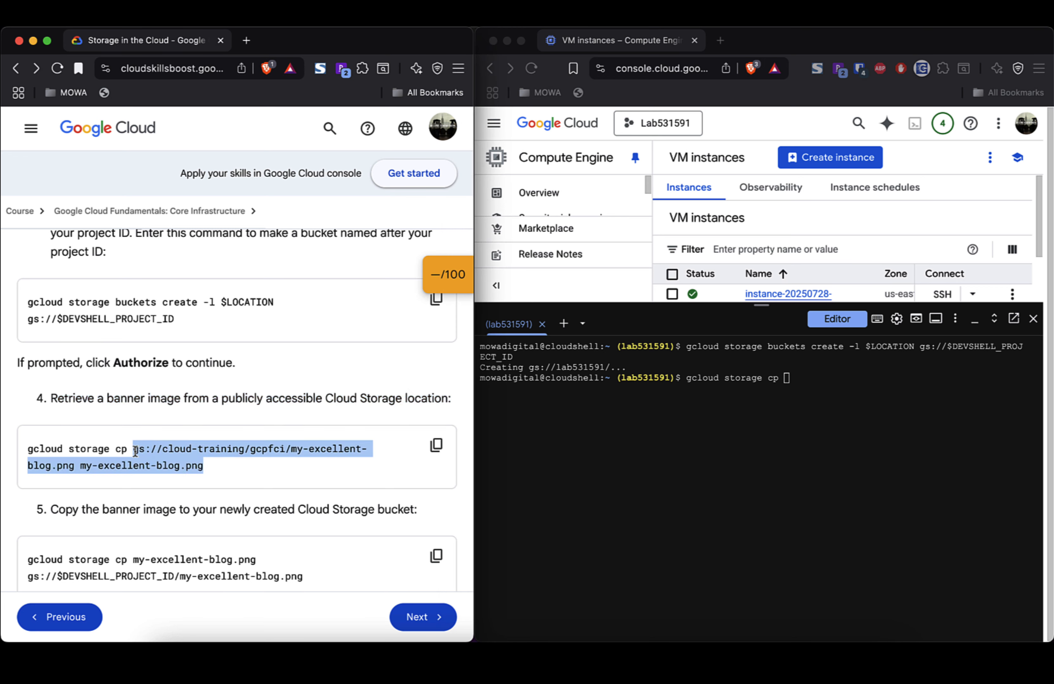
{"action": "left_click", "coordinate": [766, 487]}
{"action": "key", "text": "super+v"}
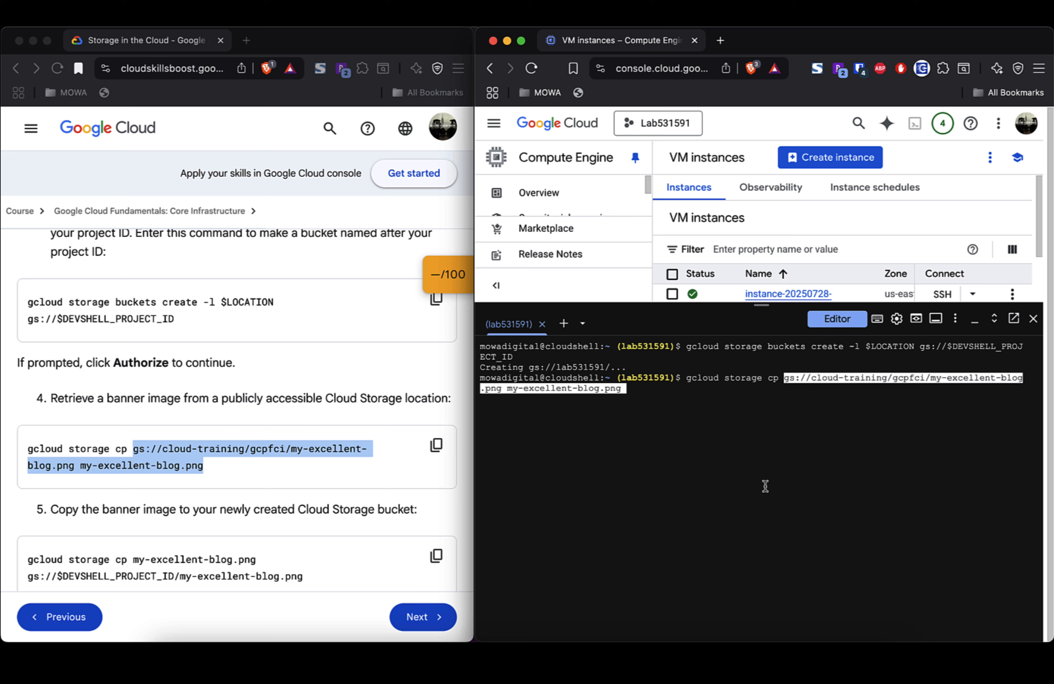
{"action": "key", "text": "Return"}
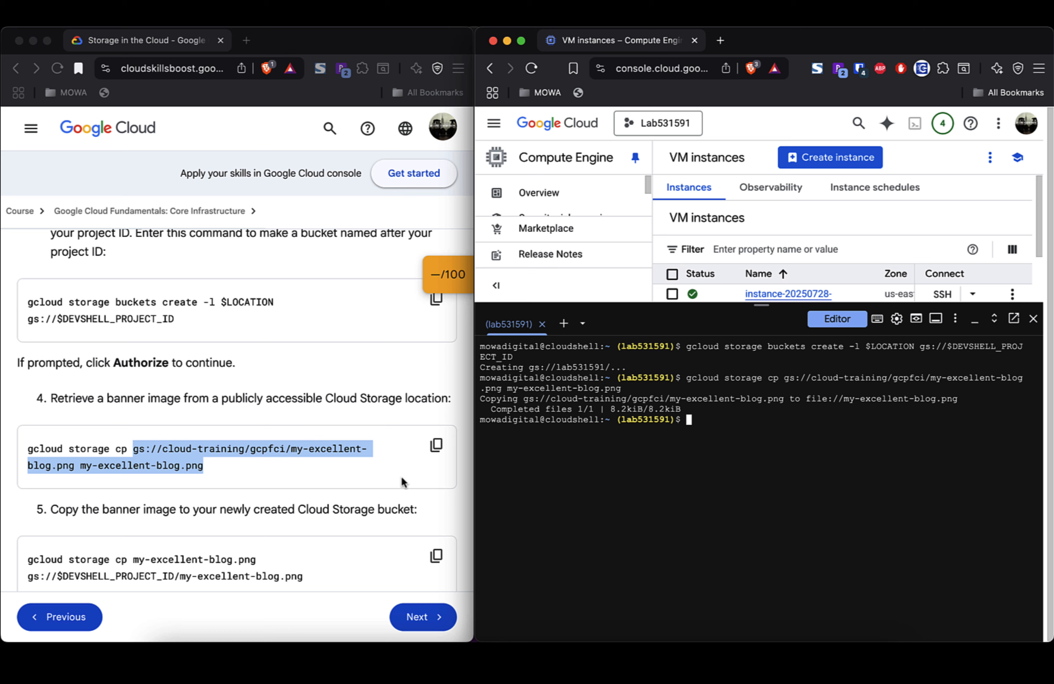
{"action": "scroll", "coordinate": [380, 473], "scroll_direction": "down", "scroll_amount": 3}
Step: Upload my-excellent-blog.png from Cloud Shell to gs://$DEVSHELL_PROJECT_ID (gs://lab531591) with gcloud storage cp
{"action": "left_click", "coordinate": [292, 445]}
{"action": "triple_click", "coordinate": [293, 440]}
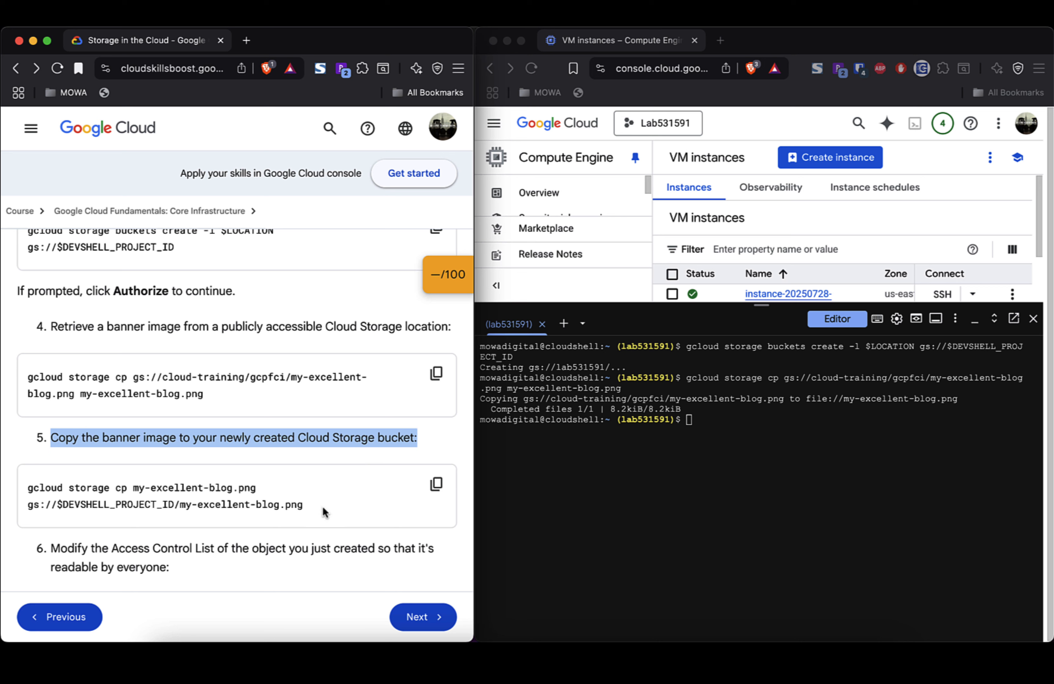
{"action": "left_click", "coordinate": [641, 483]}
{"action": "type", "text": "gc"}
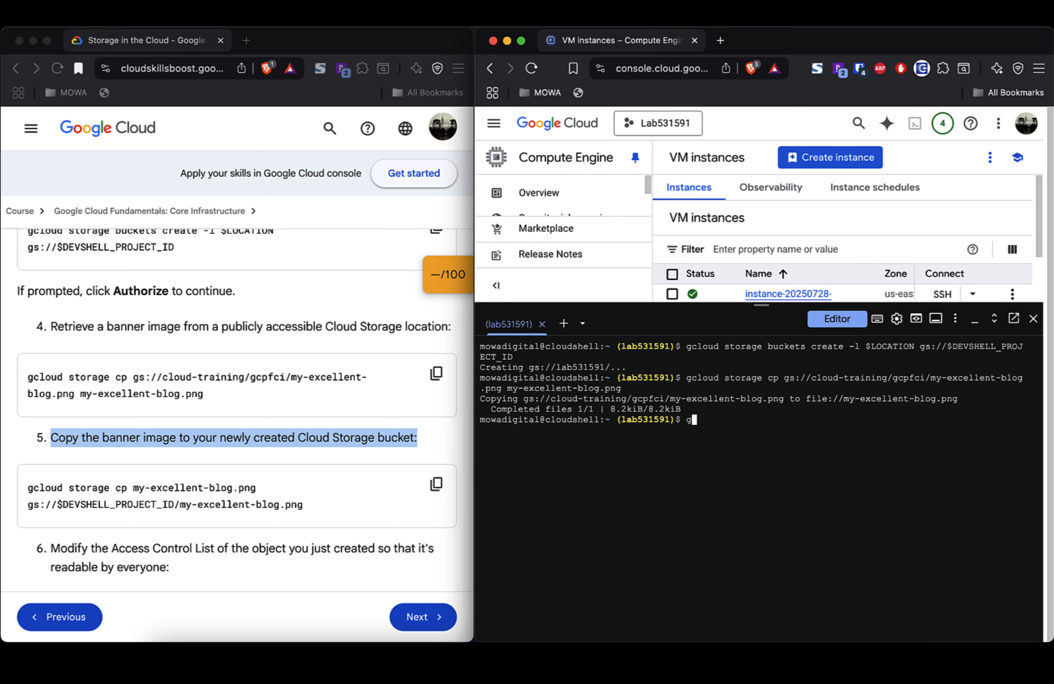
{"action": "type", "text": "loud storage cp"}
{"action": "left_click", "coordinate": [306, 507]}
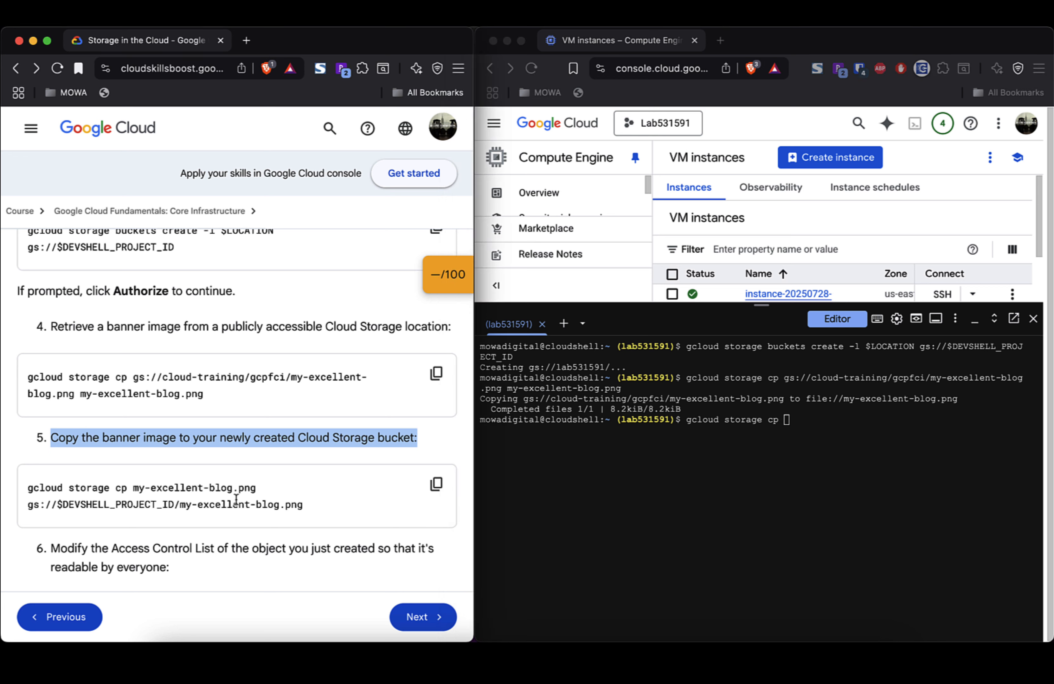
{"action": "left_click_drag", "start_coordinate": [303, 505], "coordinate": [133, 493]}
{"action": "key", "text": "super+c"}
{"action": "left_click", "coordinate": [809, 489]}
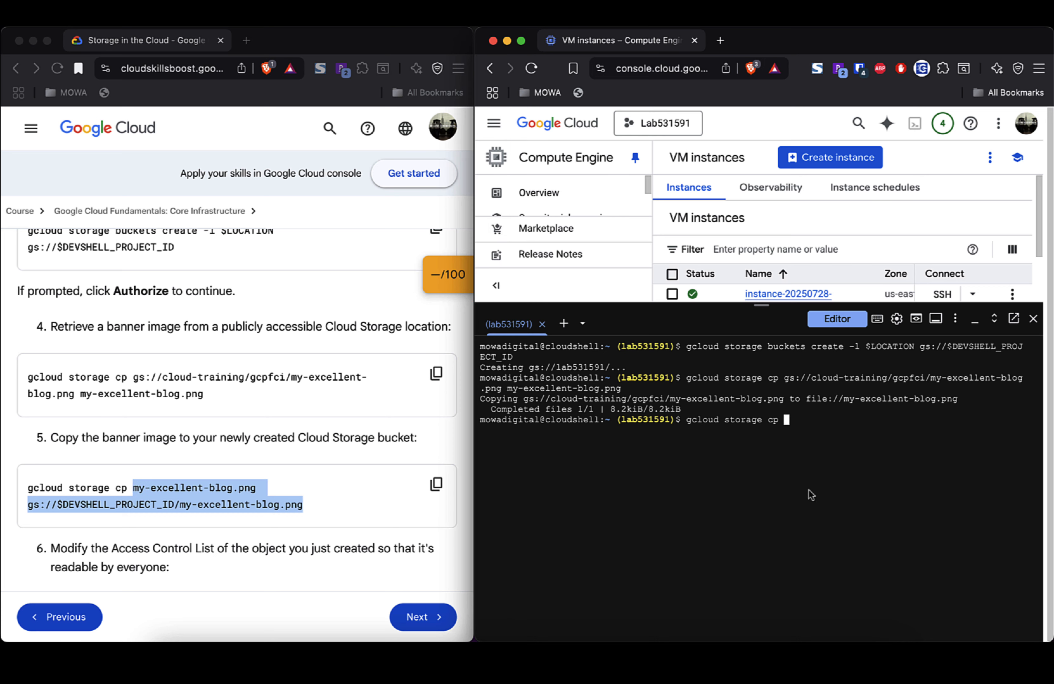
{"action": "key", "text": "super+v"}
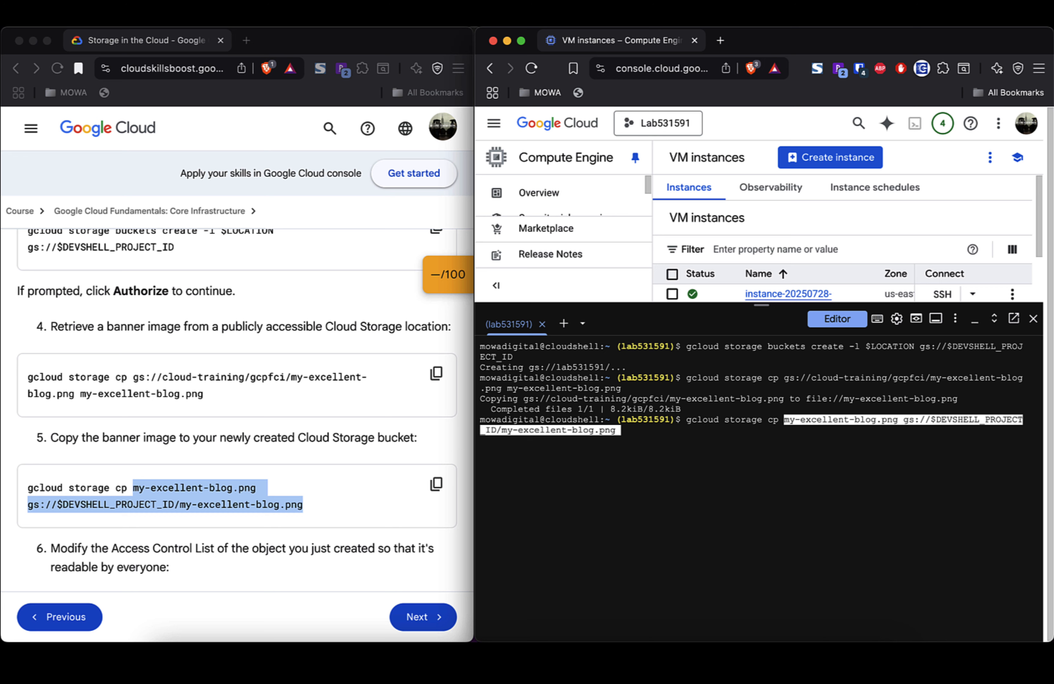
{"action": "key", "text": "Return"}
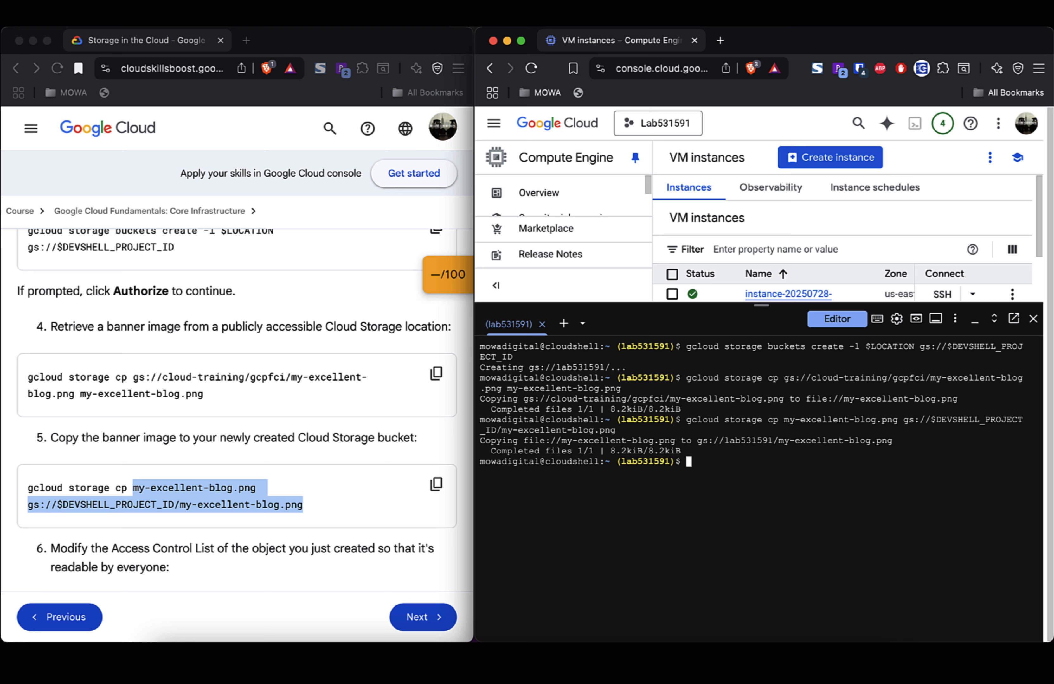
Step: Grant allUsers read access to gs://lab531591/my-excellent-blog.png using gsutil acl ch -u allUsers:R
{"action": "scroll", "coordinate": [362, 549], "scroll_direction": "down", "scroll_amount": 5}
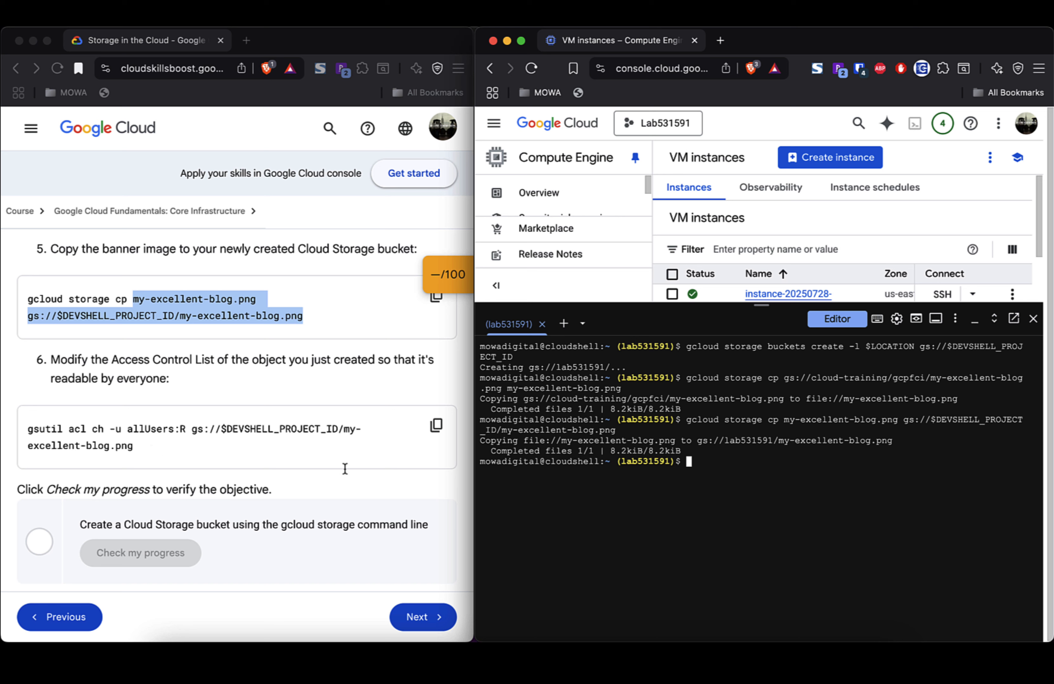
{"action": "type", "text": "gsutil acl ch -u allUsers"}
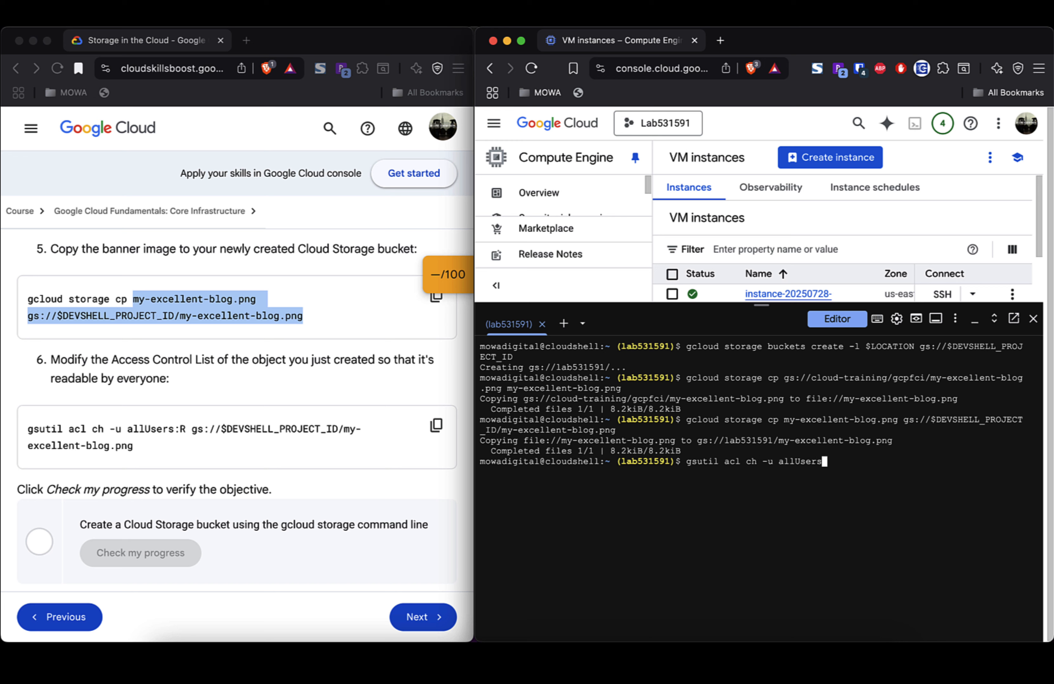
{"action": "type", "text": ":R"}
{"action": "left_click", "coordinate": [159, 437]}
{"action": "left_click_drag", "start_coordinate": [133, 448], "coordinate": [192, 427]}
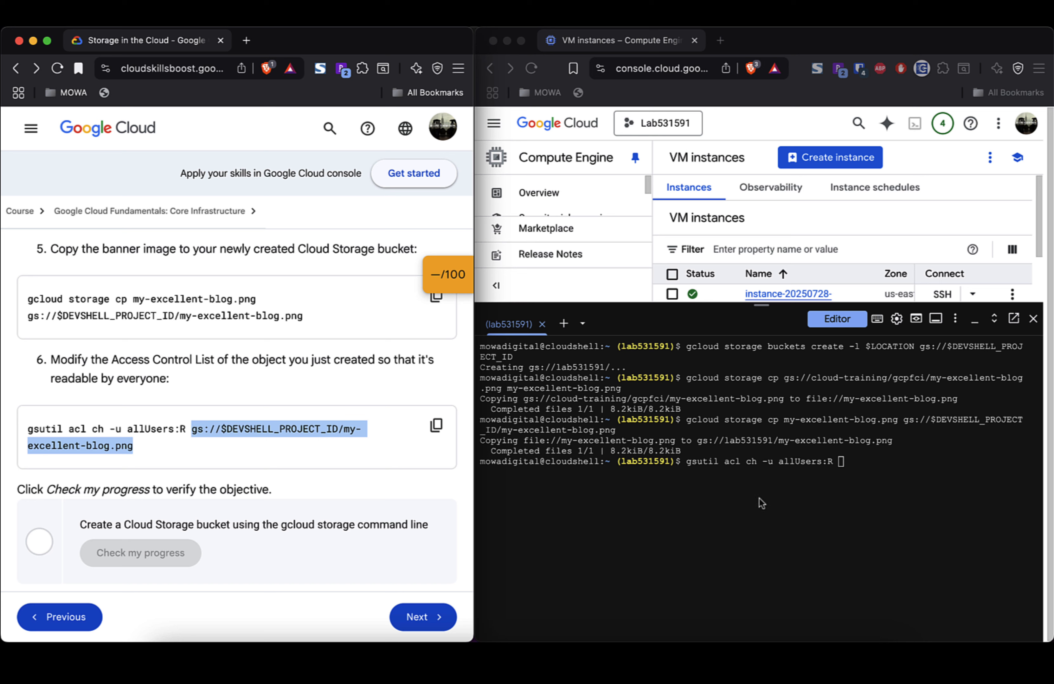
{"action": "left_click", "coordinate": [842, 480]}
{"action": "key", "text": "super+v"}
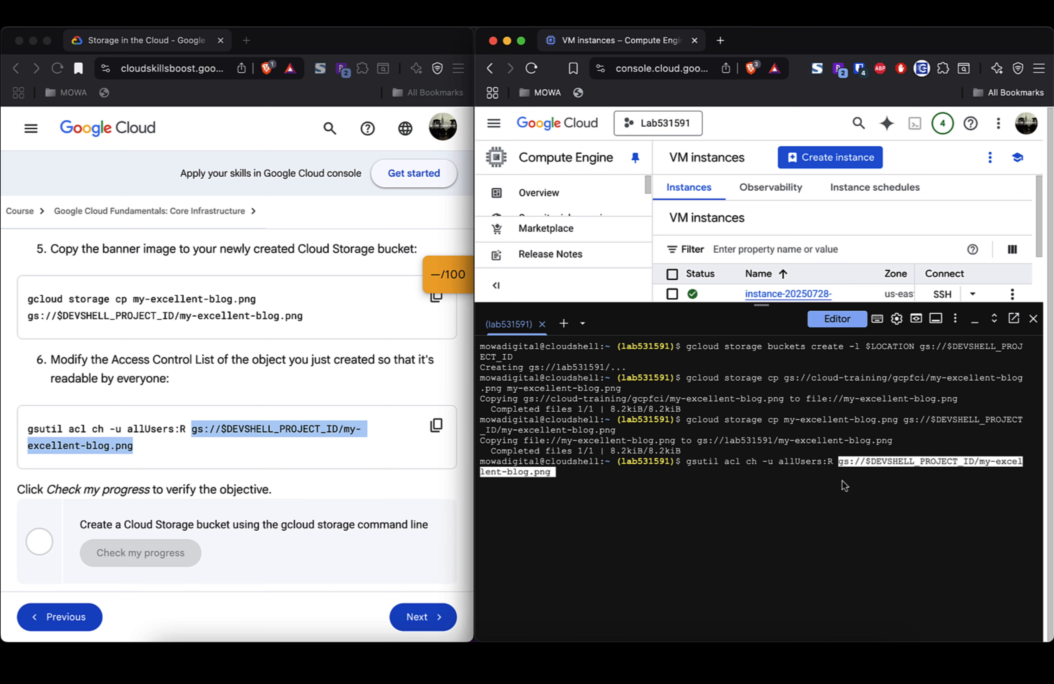
{"action": "key", "text": "Return"}
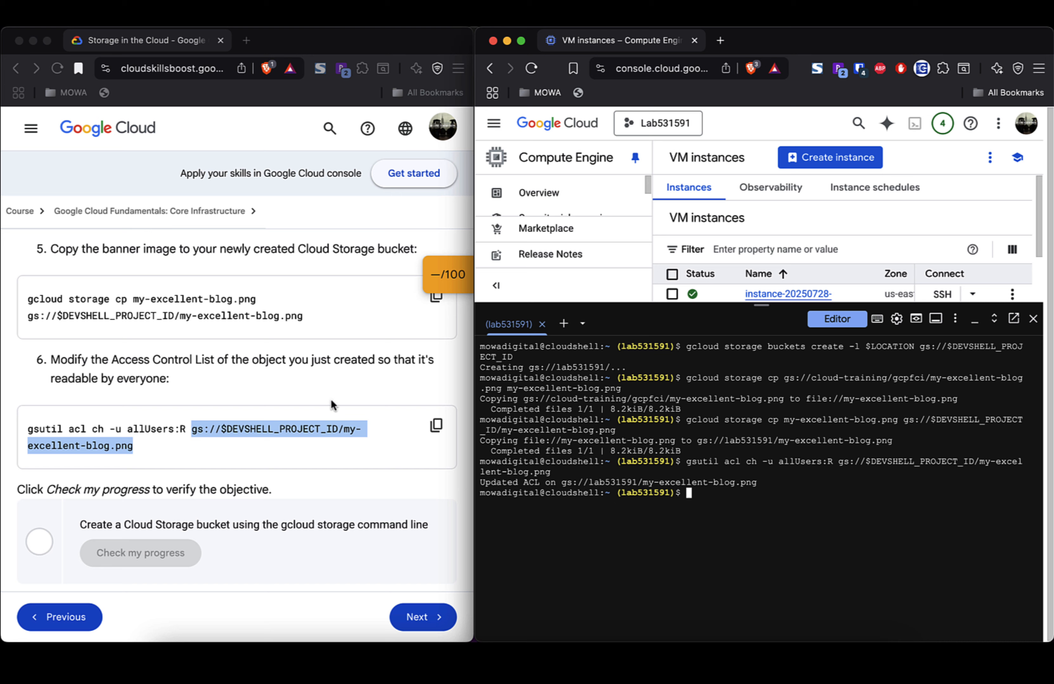
{"action": "scroll", "coordinate": [333, 405], "scroll_direction": "down", "scroll_amount": 4}
Step: Close the Cloud Shell panel and open the console Navigation menu
{"action": "scroll", "coordinate": [332, 405], "scroll_direction": "down", "scroll_amount": 1}
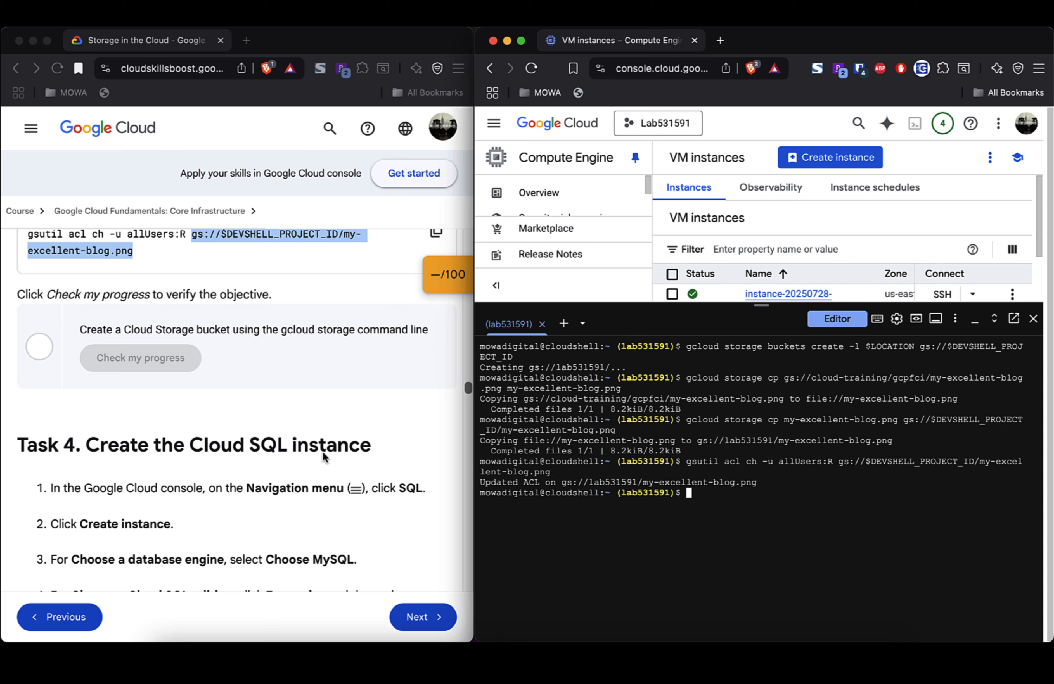
{"action": "scroll", "coordinate": [323, 453], "scroll_direction": "down", "scroll_amount": 5}
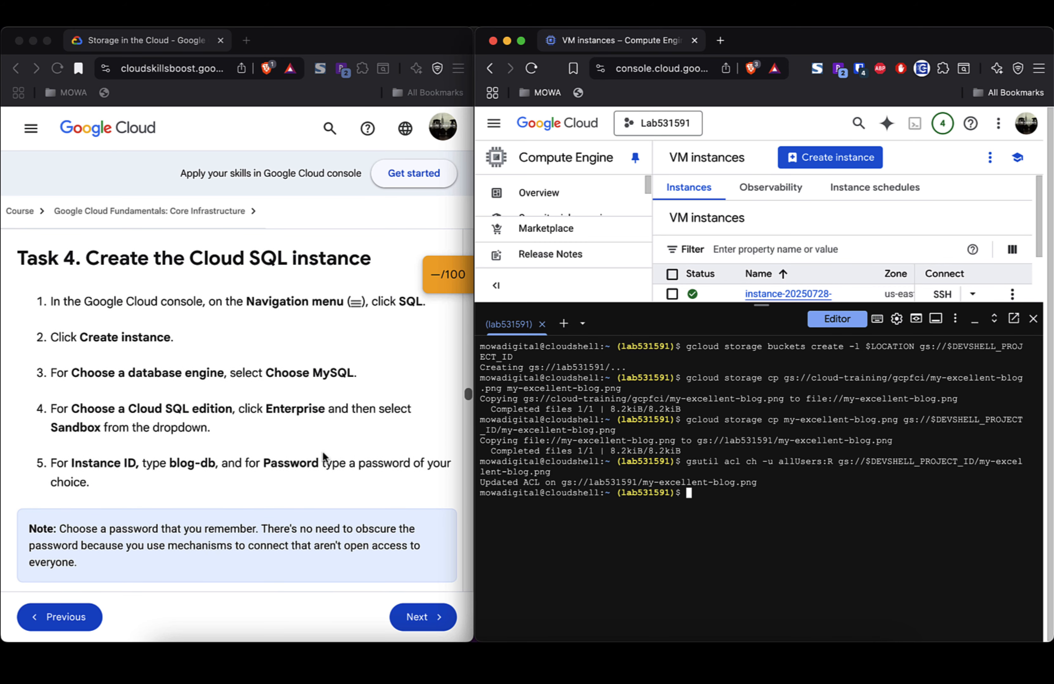
{"action": "scroll", "coordinate": [322, 452], "scroll_direction": "down", "scroll_amount": 1}
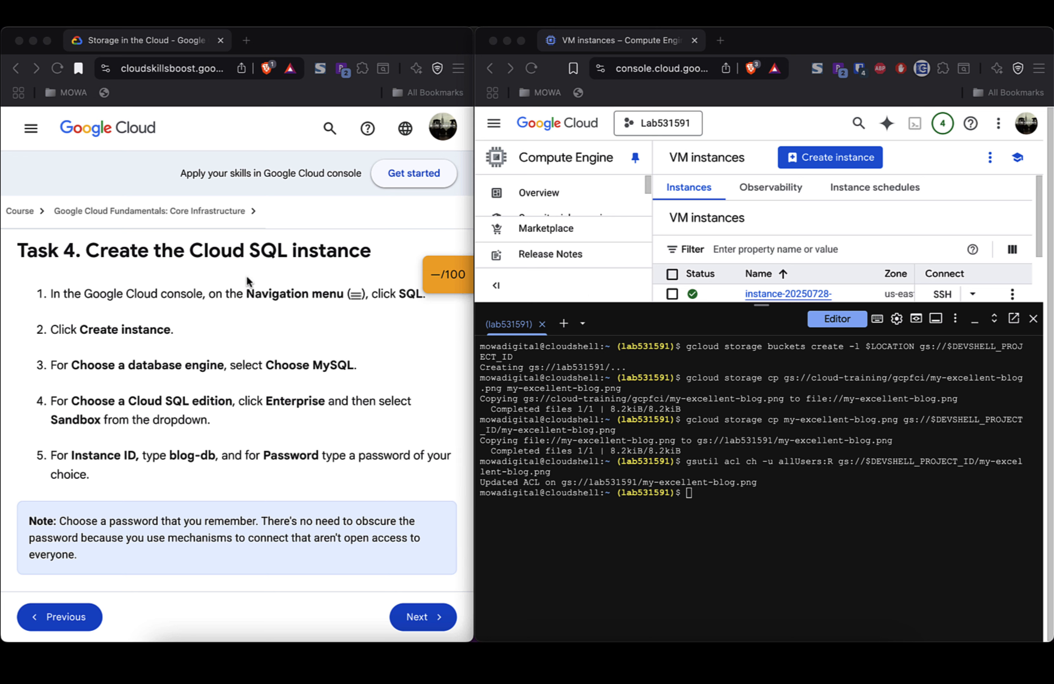
{"action": "left_click", "coordinate": [494, 128]}
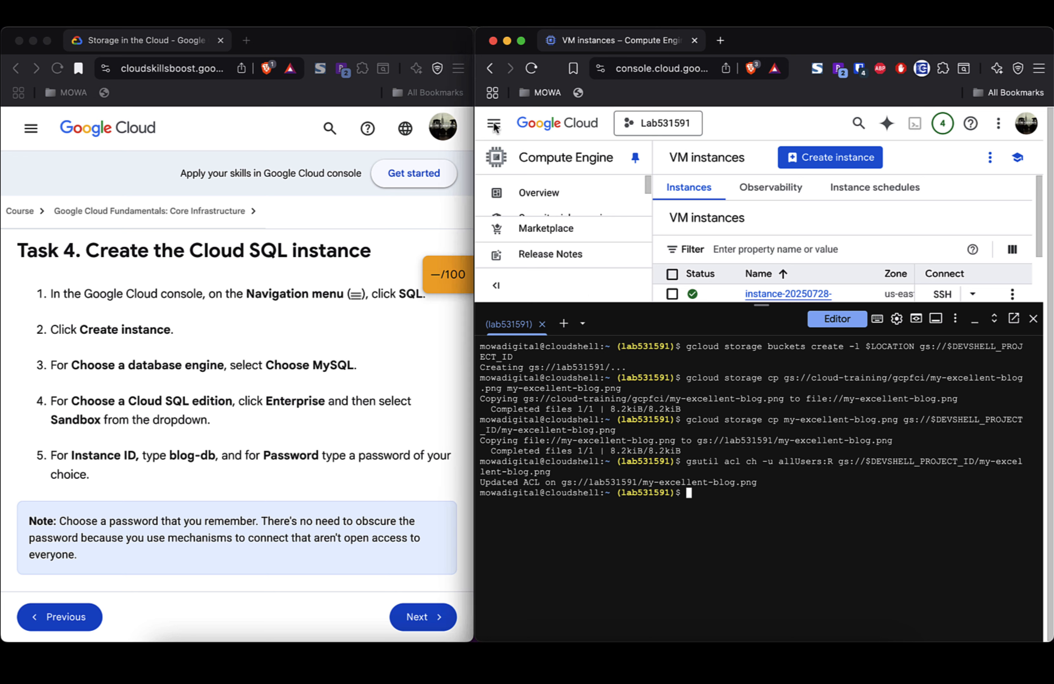
{"action": "left_click", "coordinate": [1033, 319]}
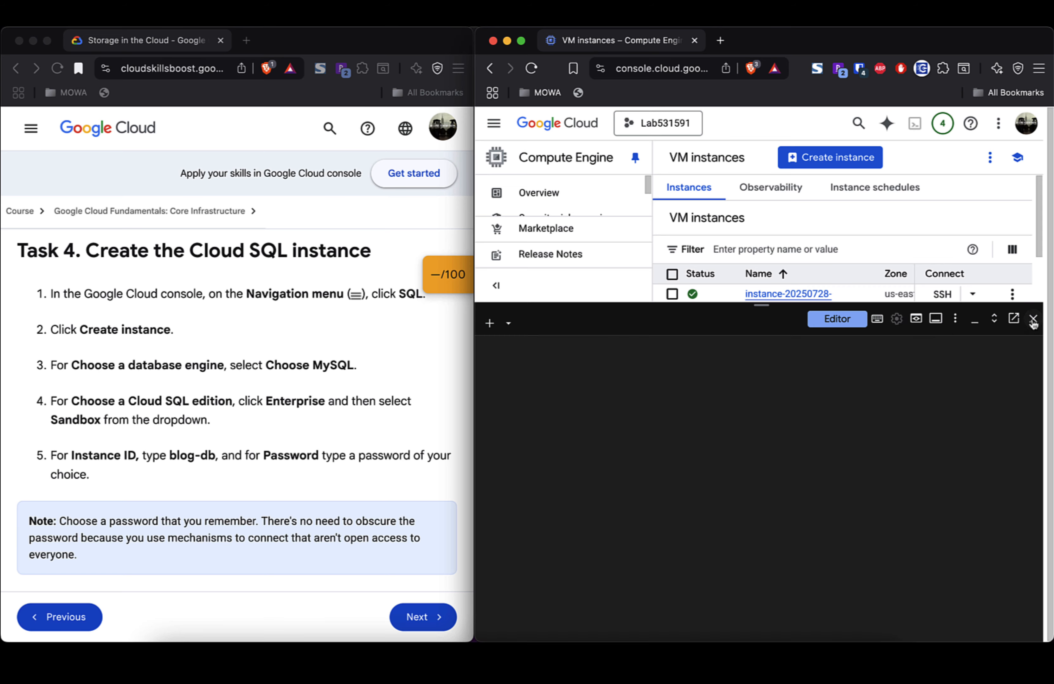
{"action": "left_click", "coordinate": [494, 124]}
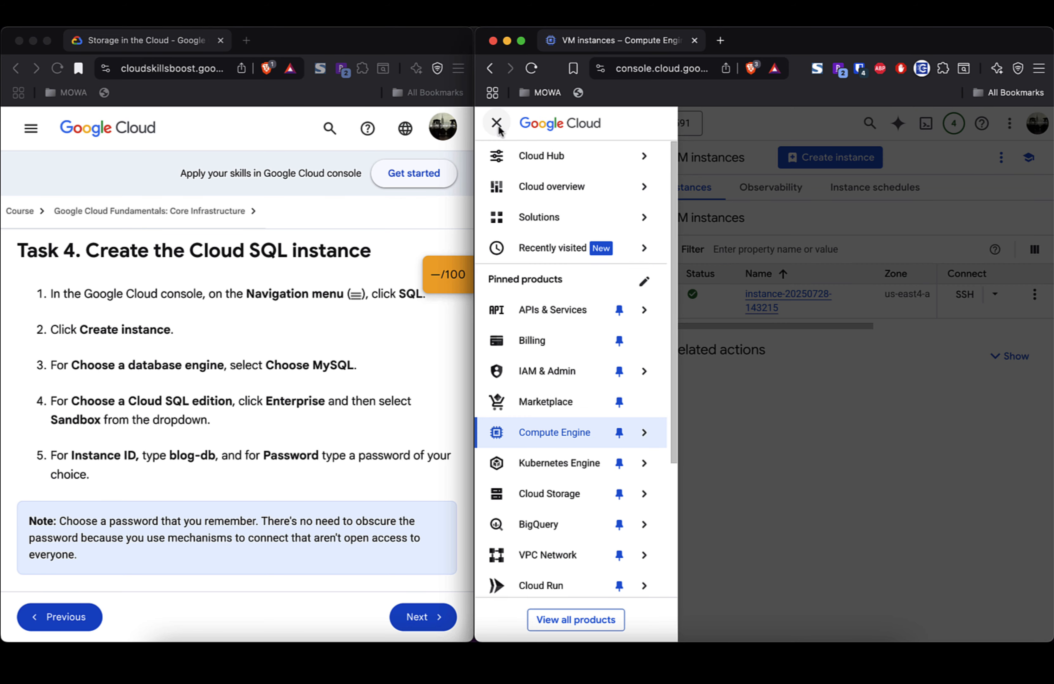
{"action": "mouse_move", "coordinate": [549, 310]}
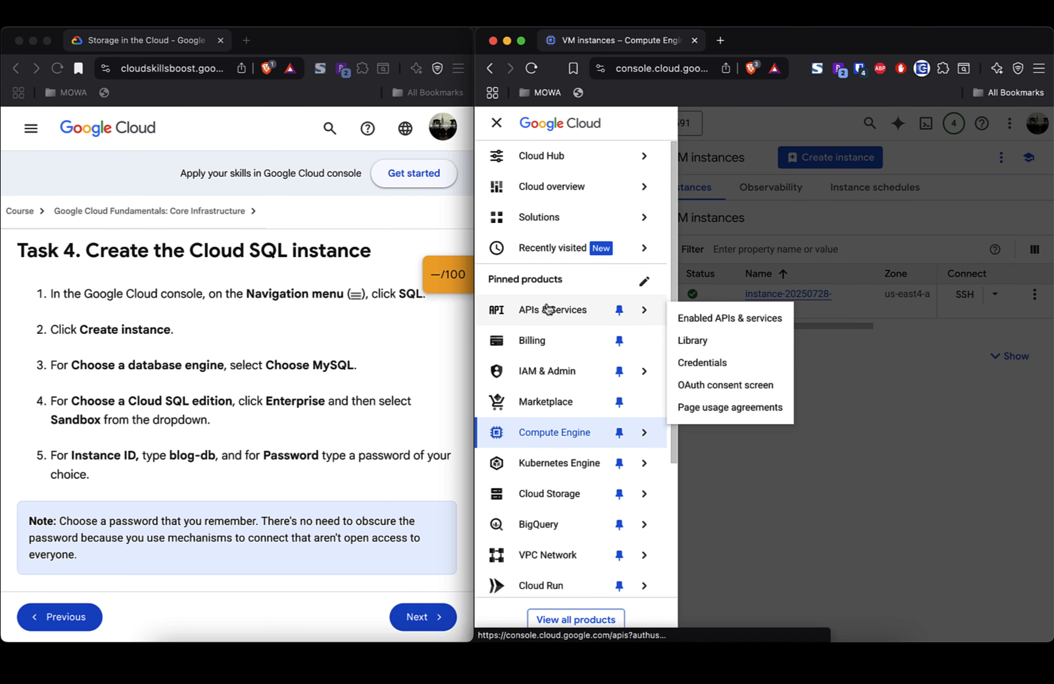
Step: Go to SQL Instances and start creating a new MySQL instance
{"action": "scroll", "coordinate": [551, 398], "scroll_direction": "down", "scroll_amount": 3}
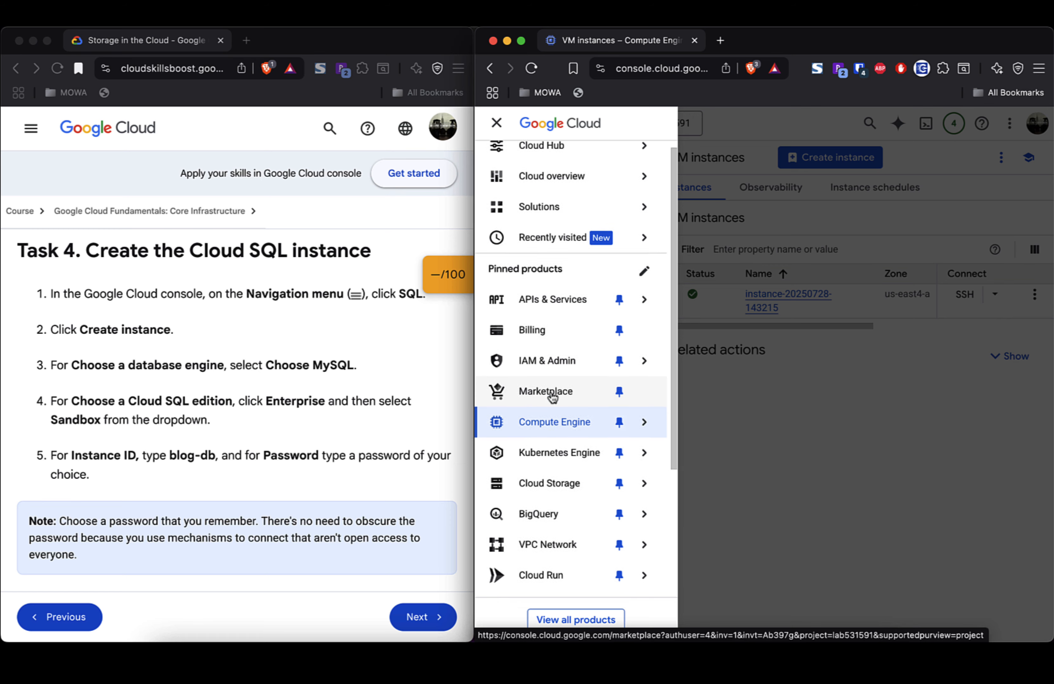
{"action": "mouse_move", "coordinate": [553, 468]}
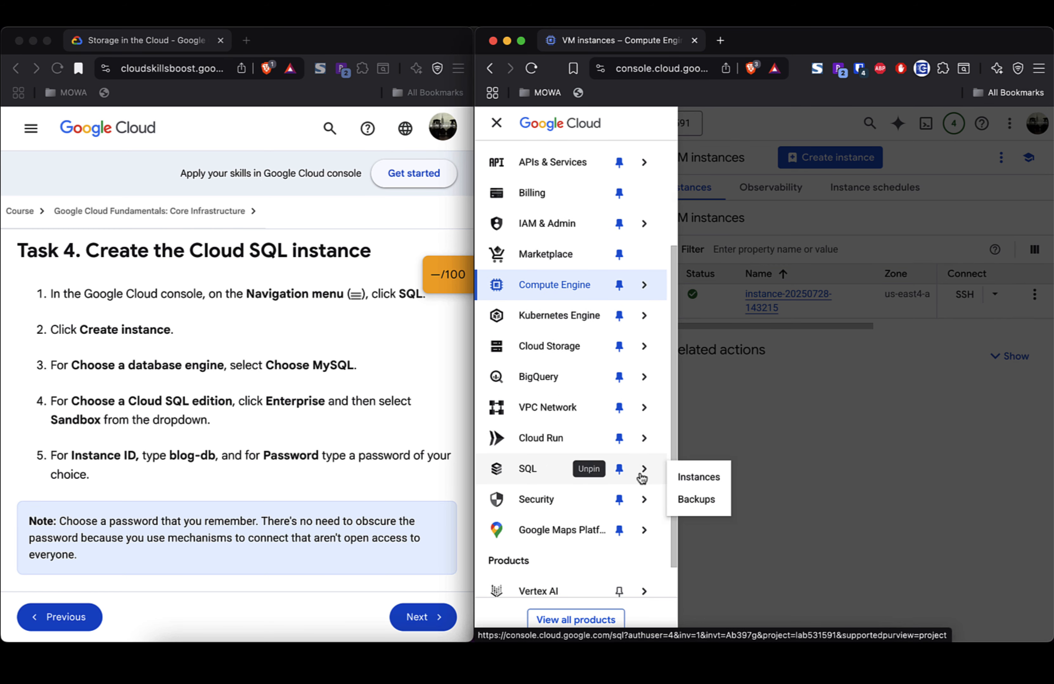
{"action": "left_click", "coordinate": [697, 478]}
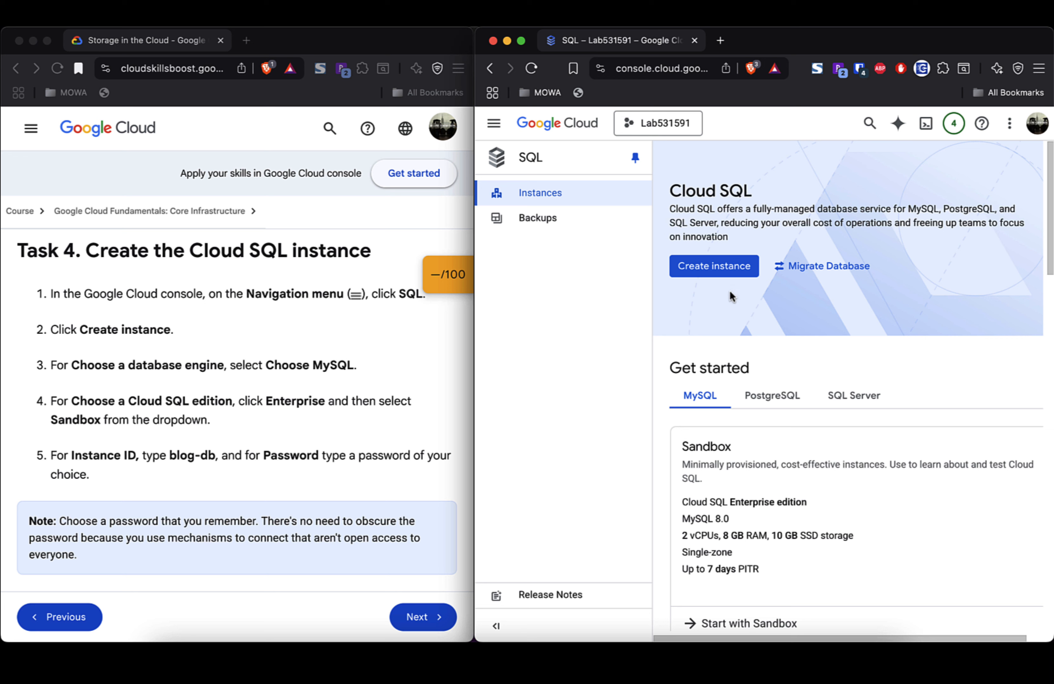
{"action": "left_click", "coordinate": [721, 265]}
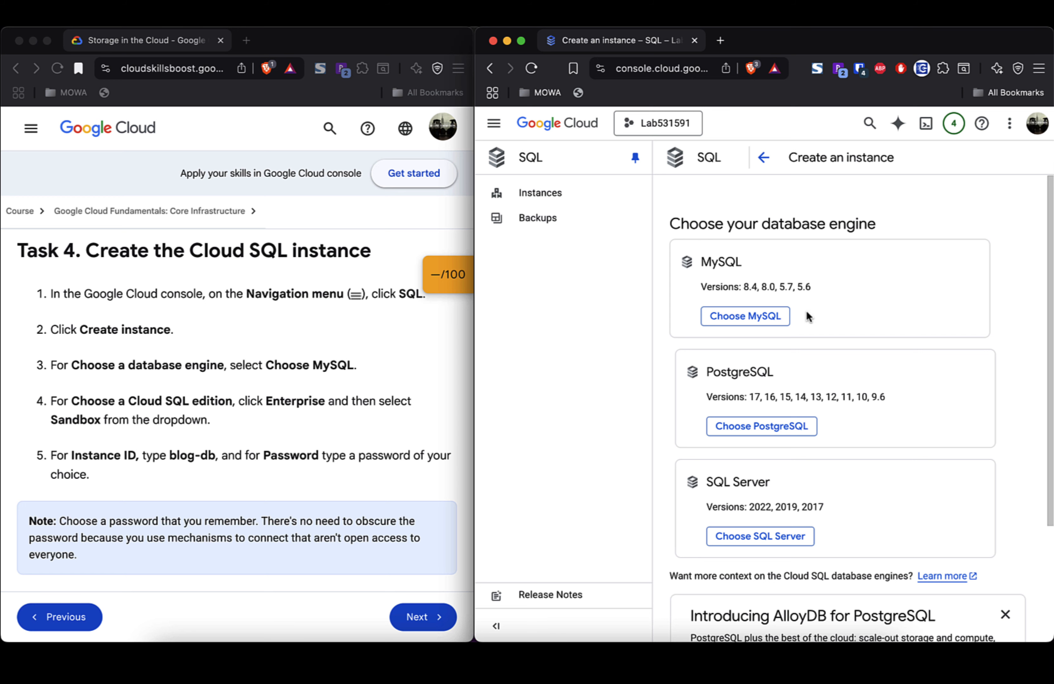
{"action": "left_click", "coordinate": [765, 317]}
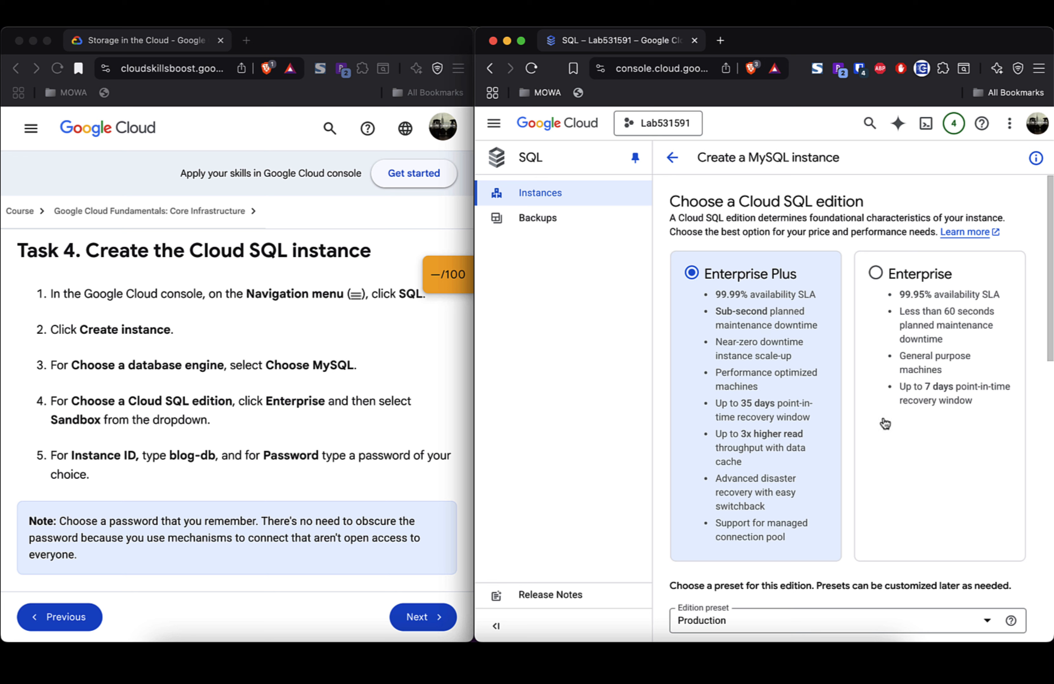
Step: Choose the Enterprise edition with the Sandbox edition preset
{"action": "left_click", "coordinate": [875, 273]}
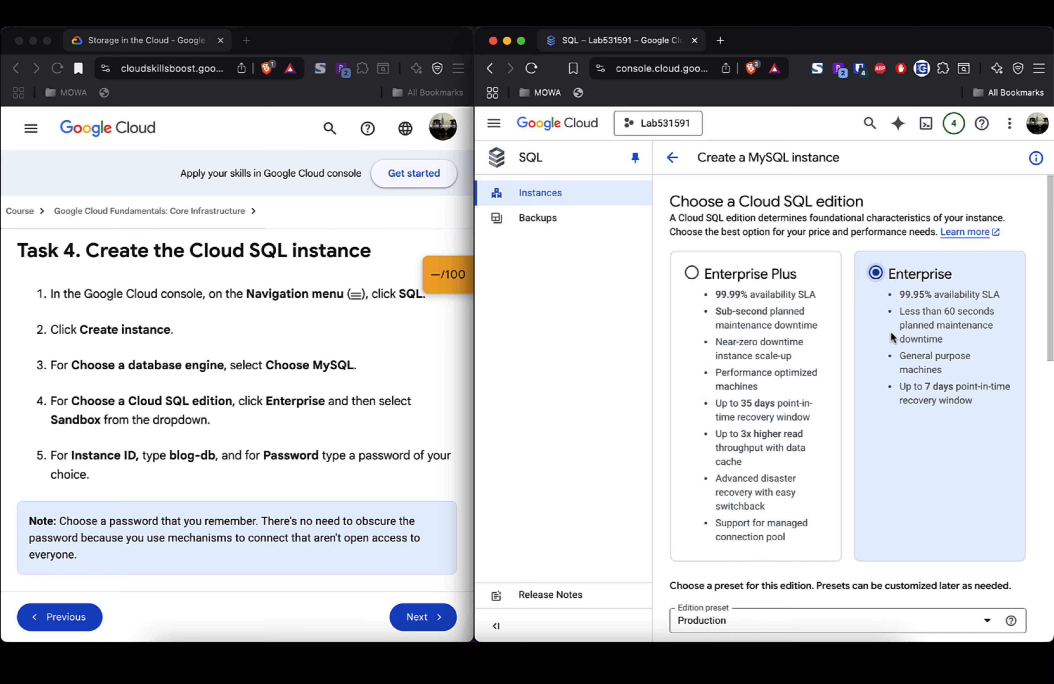
{"action": "scroll", "coordinate": [891, 336], "scroll_direction": "down", "scroll_amount": 5}
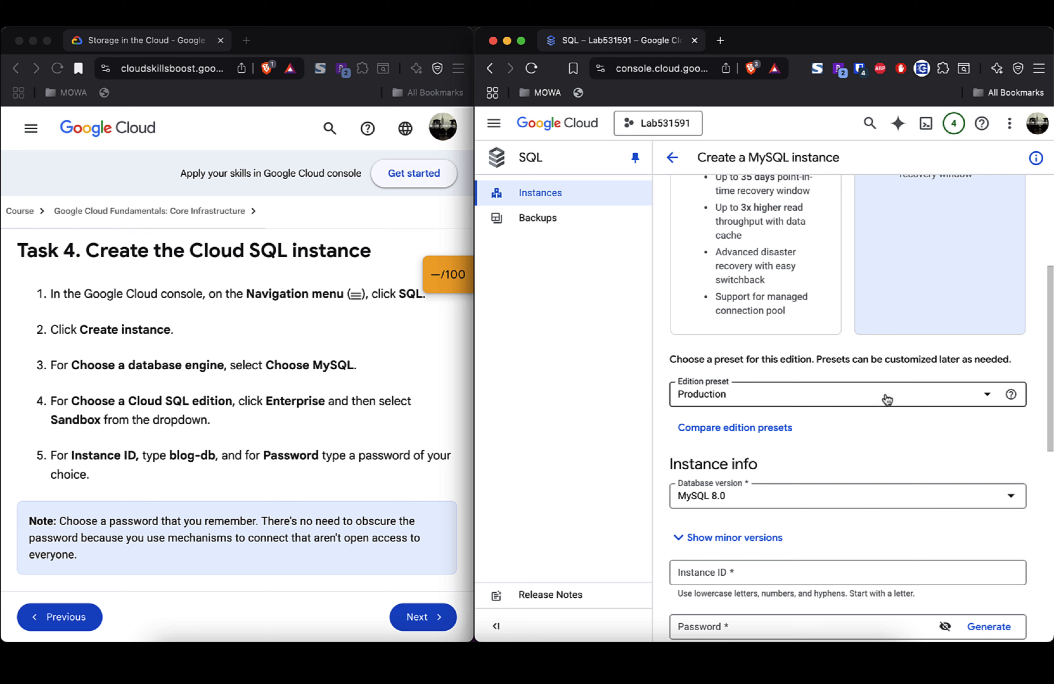
{"action": "left_click", "coordinate": [887, 398]}
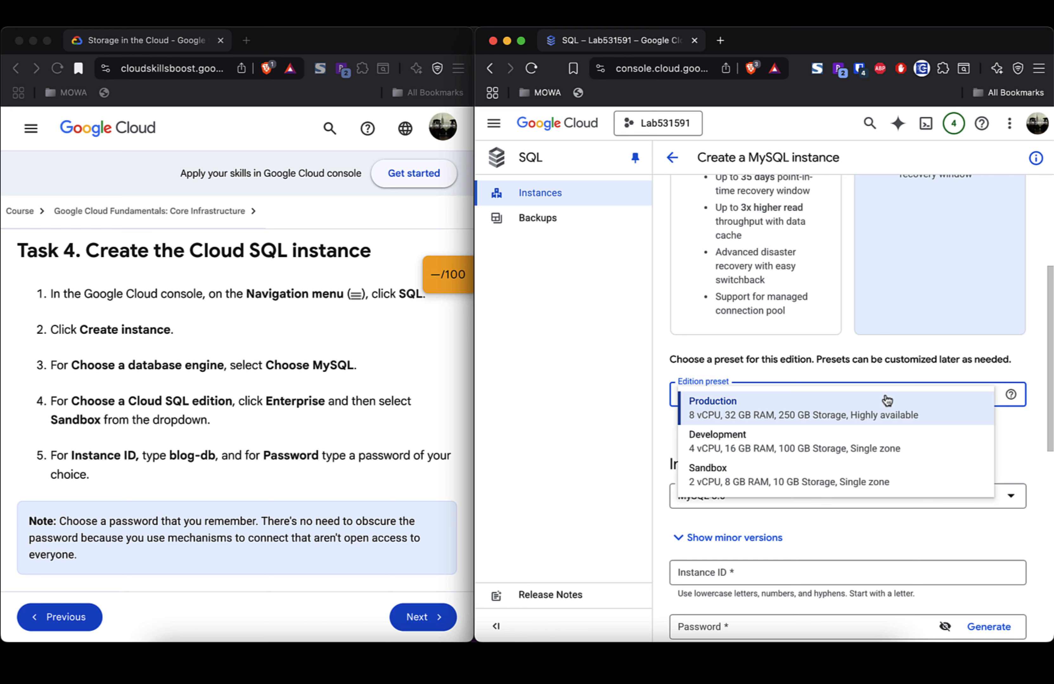
{"action": "left_click", "coordinate": [847, 474]}
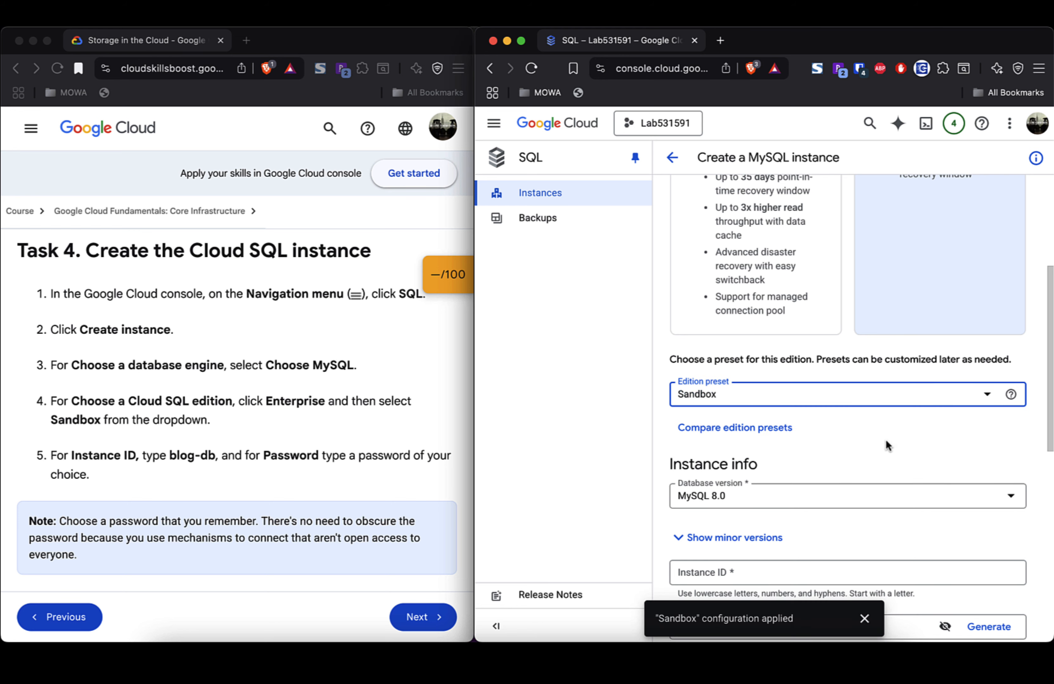
Step: Set the Instance ID to blog-db and enter a root password
{"action": "scroll", "coordinate": [886, 442], "scroll_direction": "down", "scroll_amount": 2}
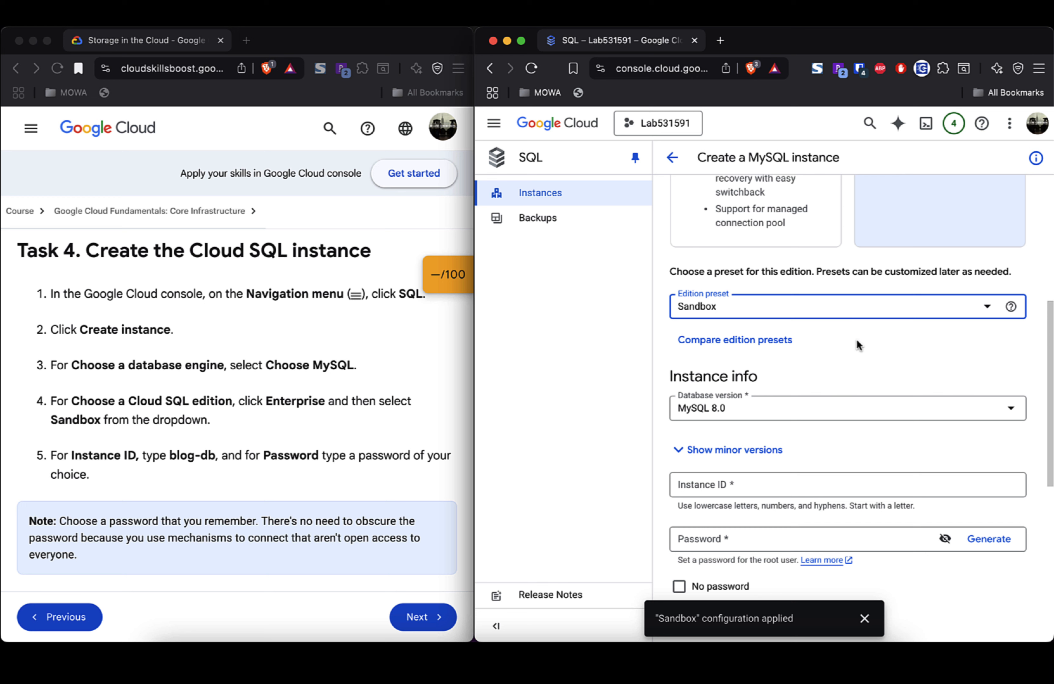
{"action": "scroll", "coordinate": [856, 339], "scroll_direction": "down", "scroll_amount": 2}
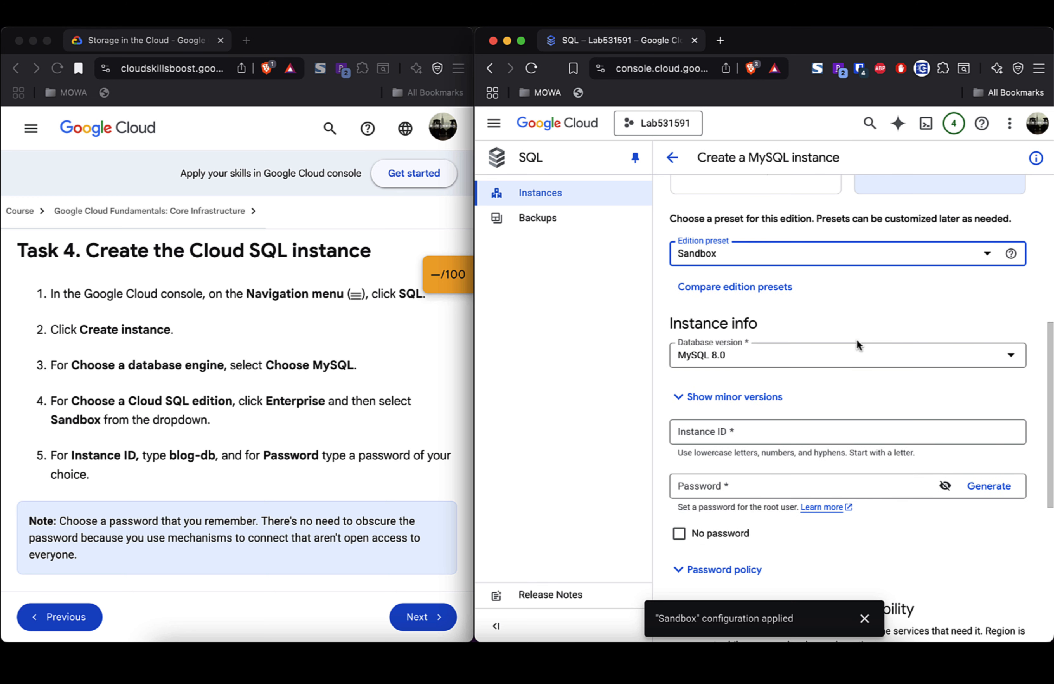
{"action": "left_click", "coordinate": [800, 431]}
{"action": "type", "text": "blo"}
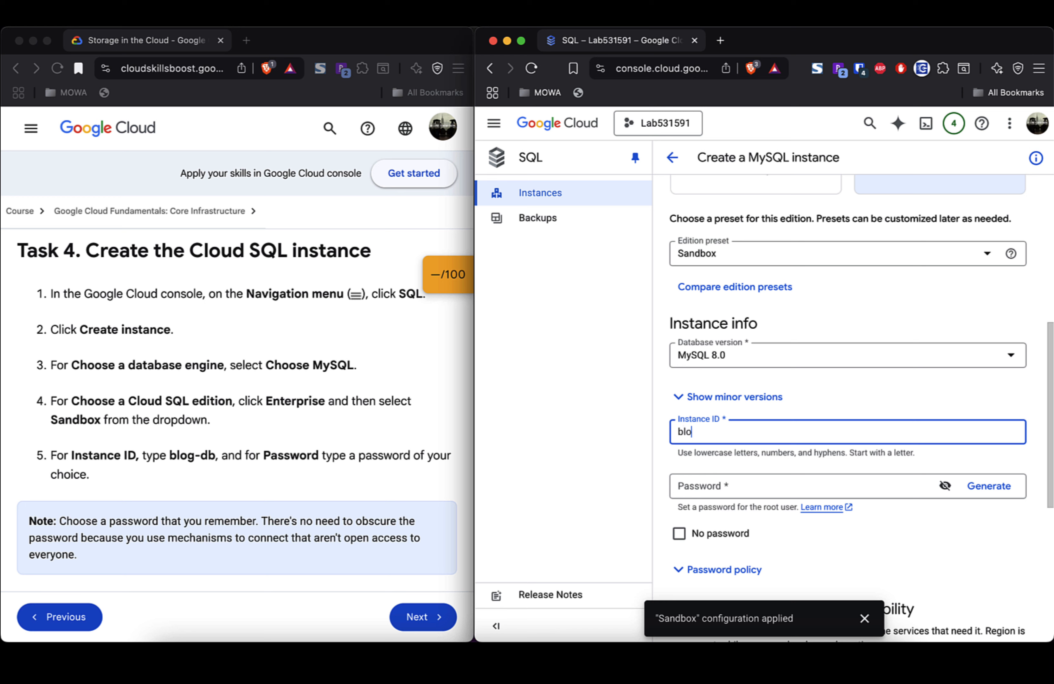
{"action": "type", "text": "g-db"}
{"action": "scroll", "coordinate": [826, 417], "scroll_direction": "down", "scroll_amount": 2}
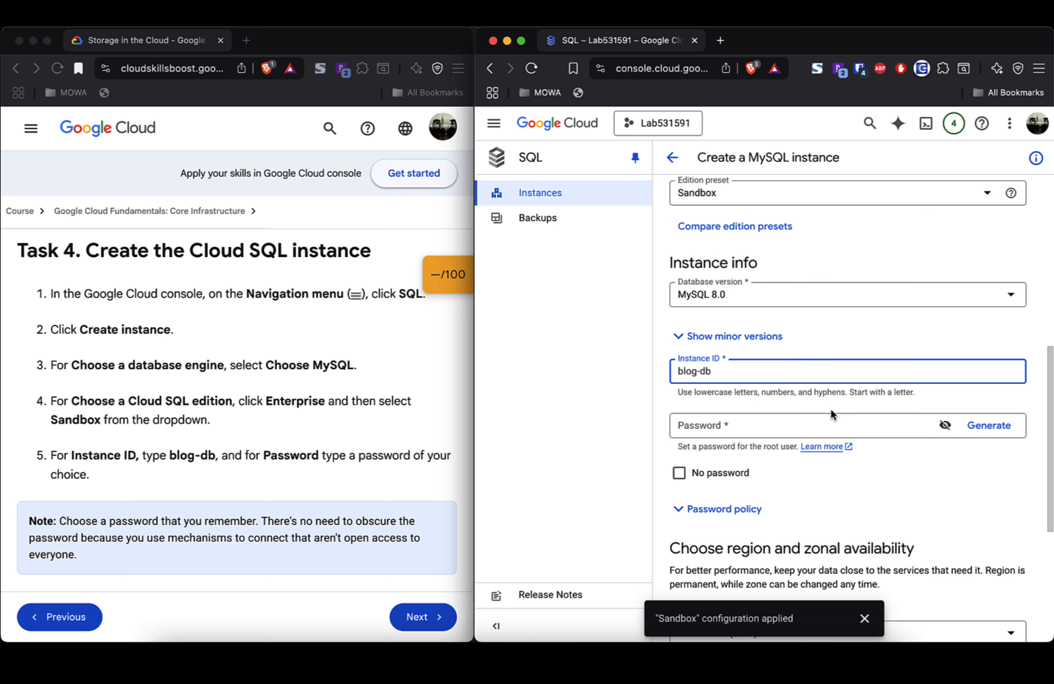
{"action": "left_click", "coordinate": [822, 430]}
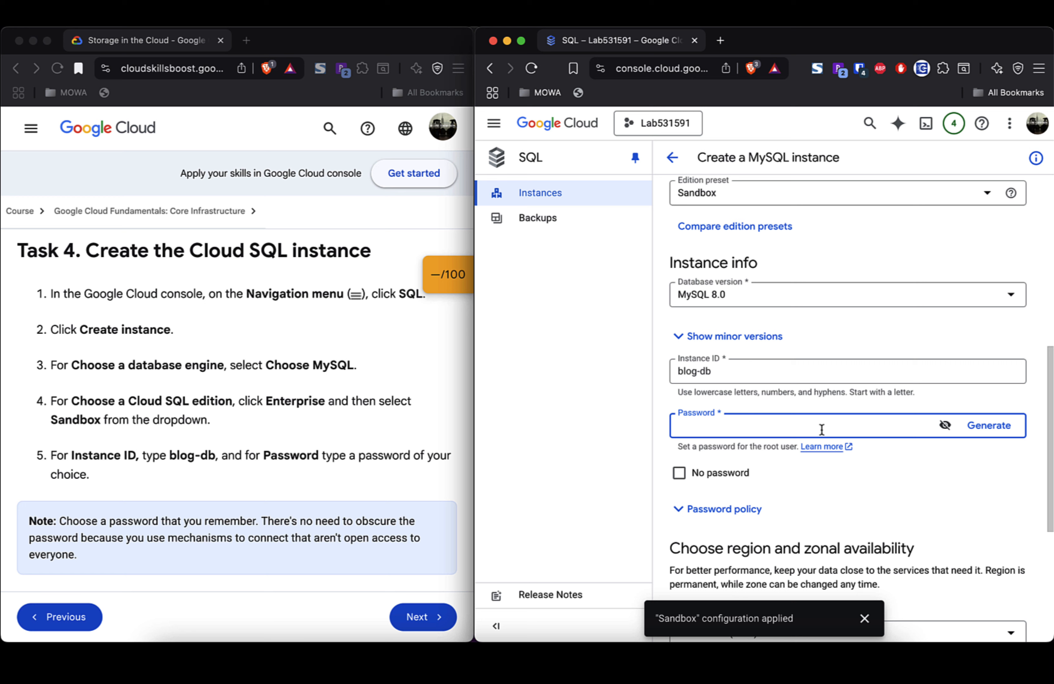
{"action": "type", "text": "12345678"}
{"action": "scroll", "coordinate": [914, 468], "scroll_direction": "down", "scroll_amount": 3}
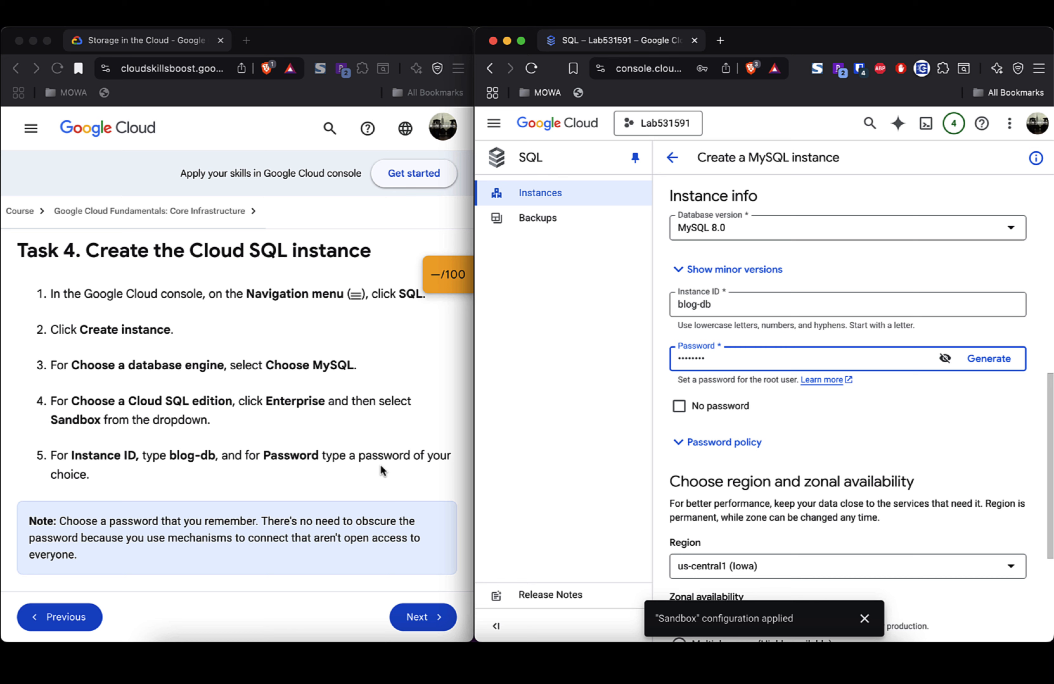
Step: Use single-zone availability and specify primary zone us-central1-a
{"action": "scroll", "coordinate": [381, 465], "scroll_direction": "down", "scroll_amount": 3}
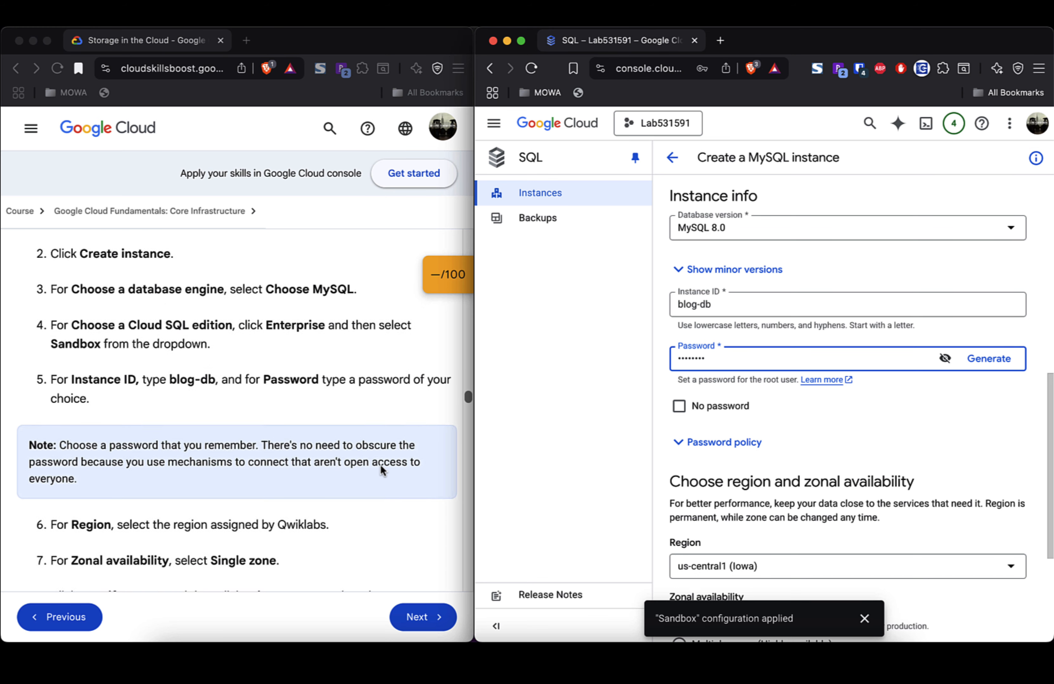
{"action": "scroll", "coordinate": [381, 465], "scroll_direction": "down", "scroll_amount": 1}
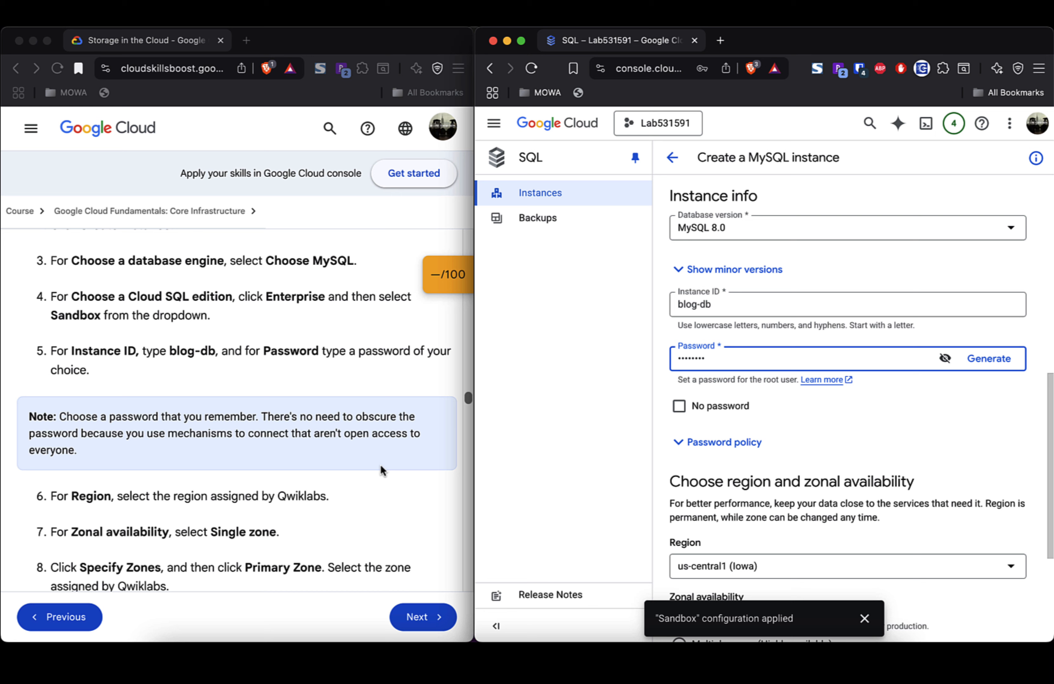
{"action": "scroll", "coordinate": [381, 465], "scroll_direction": "down", "scroll_amount": 1}
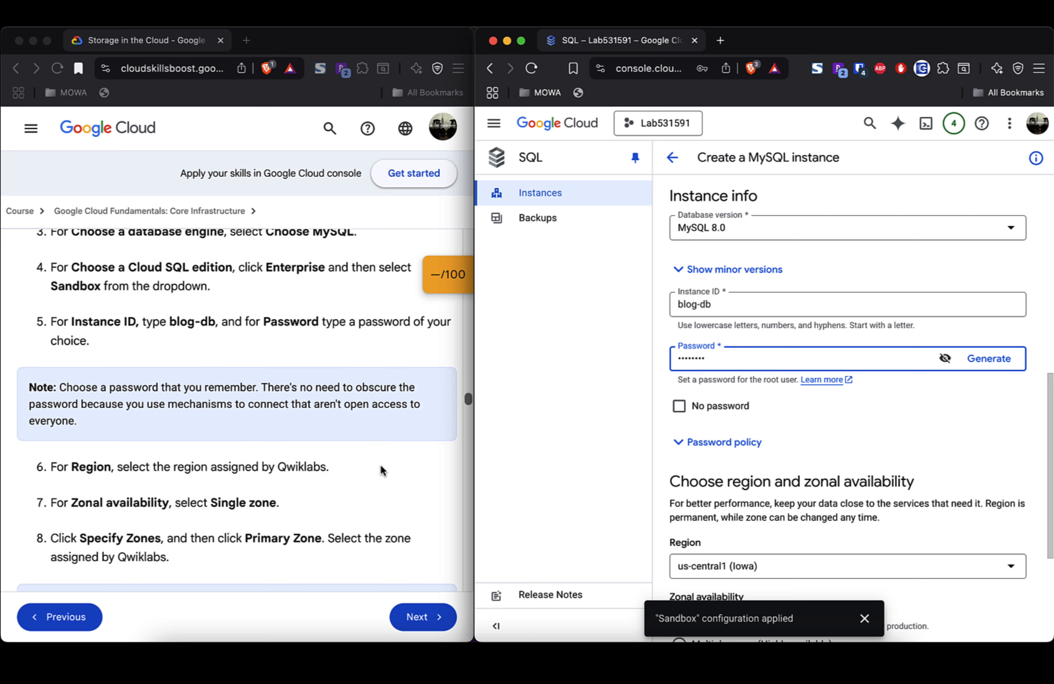
{"action": "scroll", "coordinate": [901, 421], "scroll_direction": "down", "scroll_amount": 3}
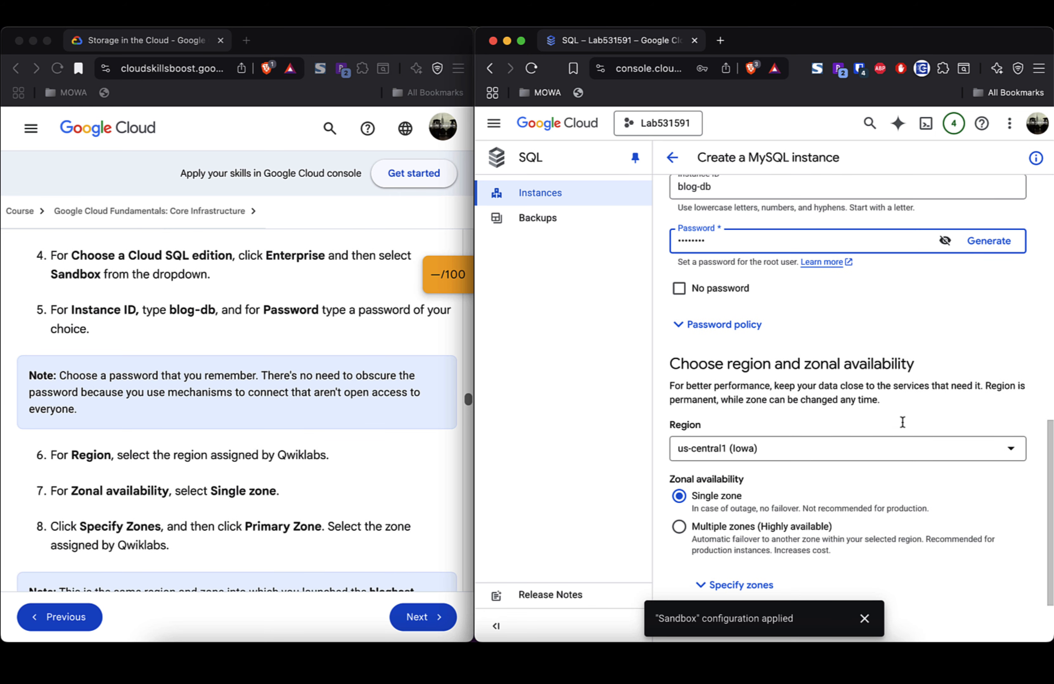
{"action": "scroll", "coordinate": [901, 425], "scroll_direction": "down", "scroll_amount": 1}
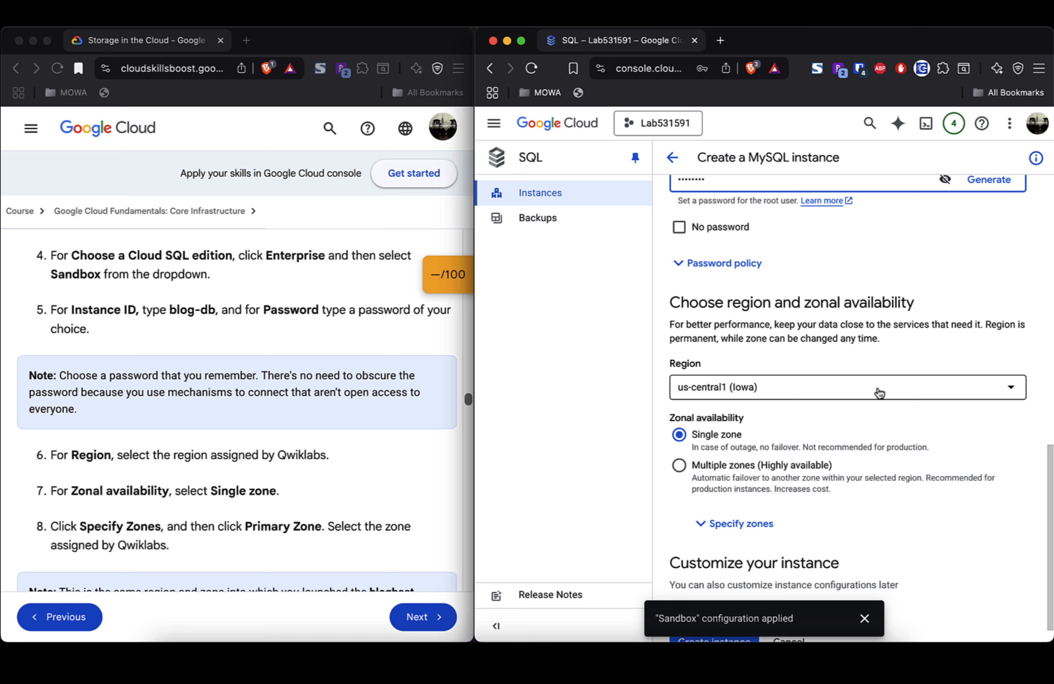
{"action": "scroll", "coordinate": [884, 416], "scroll_direction": "down", "scroll_amount": 1}
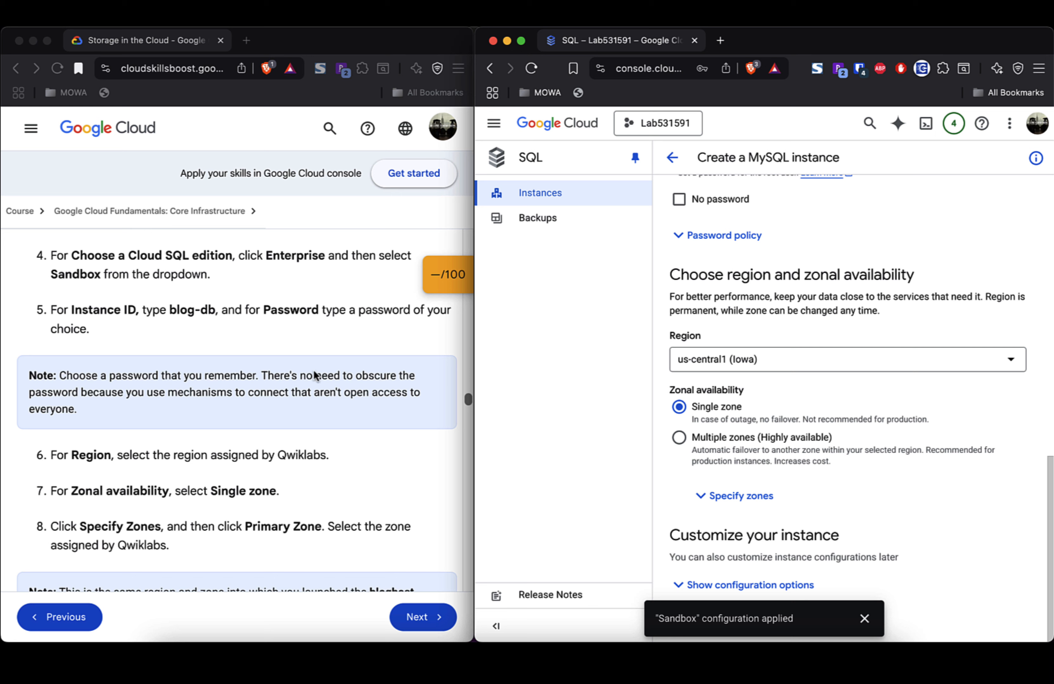
{"action": "scroll", "coordinate": [318, 441], "scroll_direction": "down", "scroll_amount": 2}
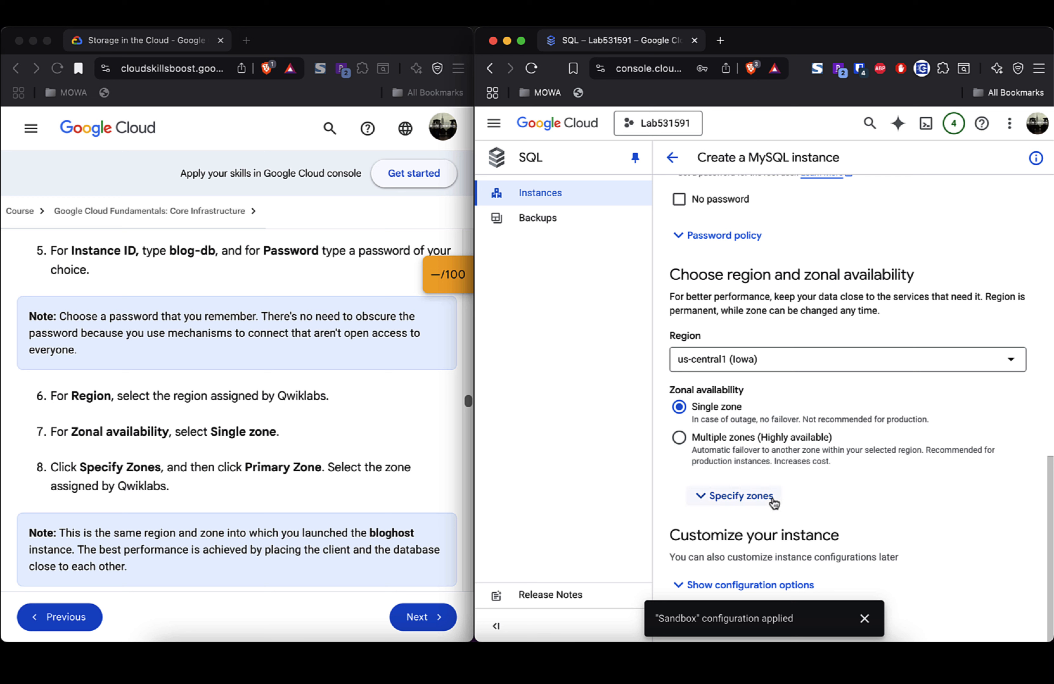
{"action": "left_click", "coordinate": [759, 498]}
{"action": "scroll", "coordinate": [888, 476], "scroll_direction": "down", "scroll_amount": 2}
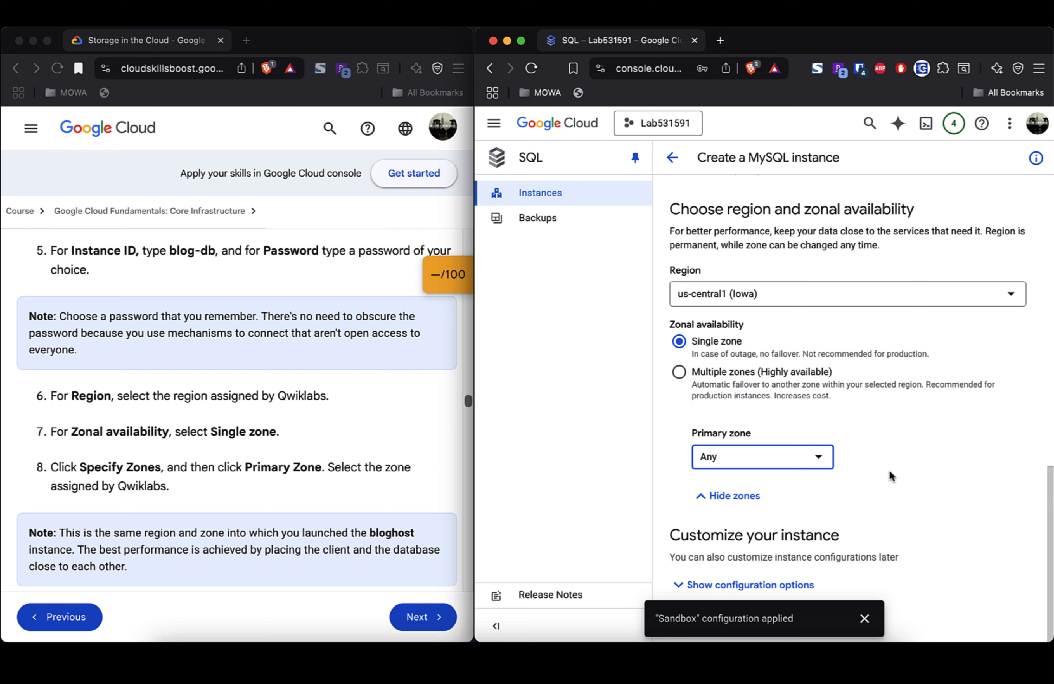
{"action": "left_click", "coordinate": [825, 463]}
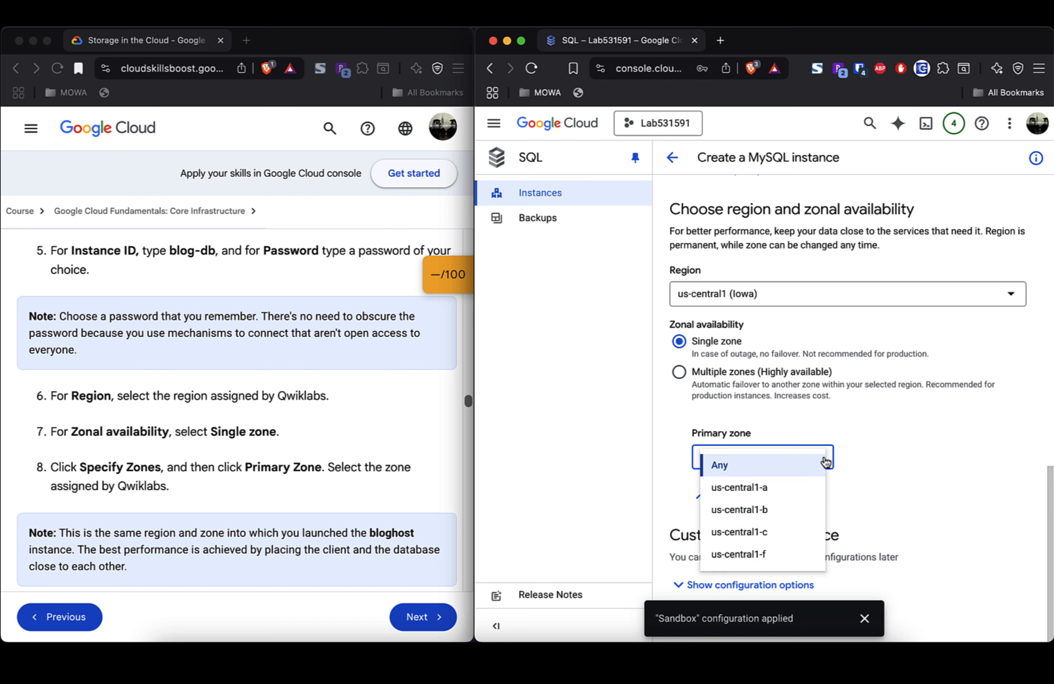
{"action": "left_click", "coordinate": [798, 488]}
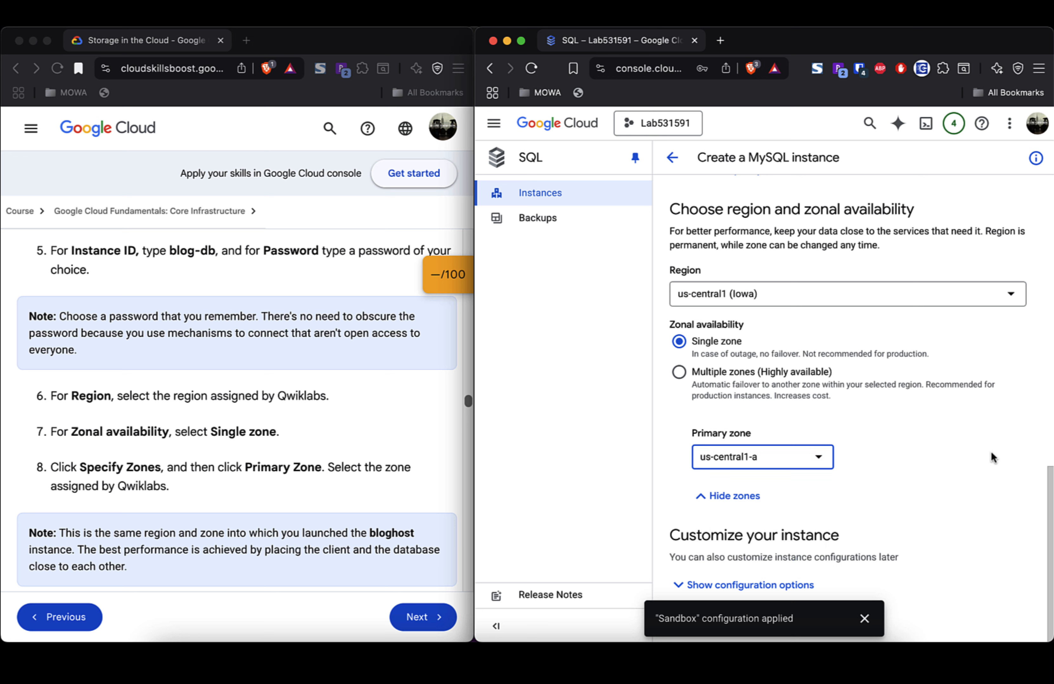
Step: Dismiss the Sandbox configuration notice
{"action": "left_click", "coordinate": [977, 483]}
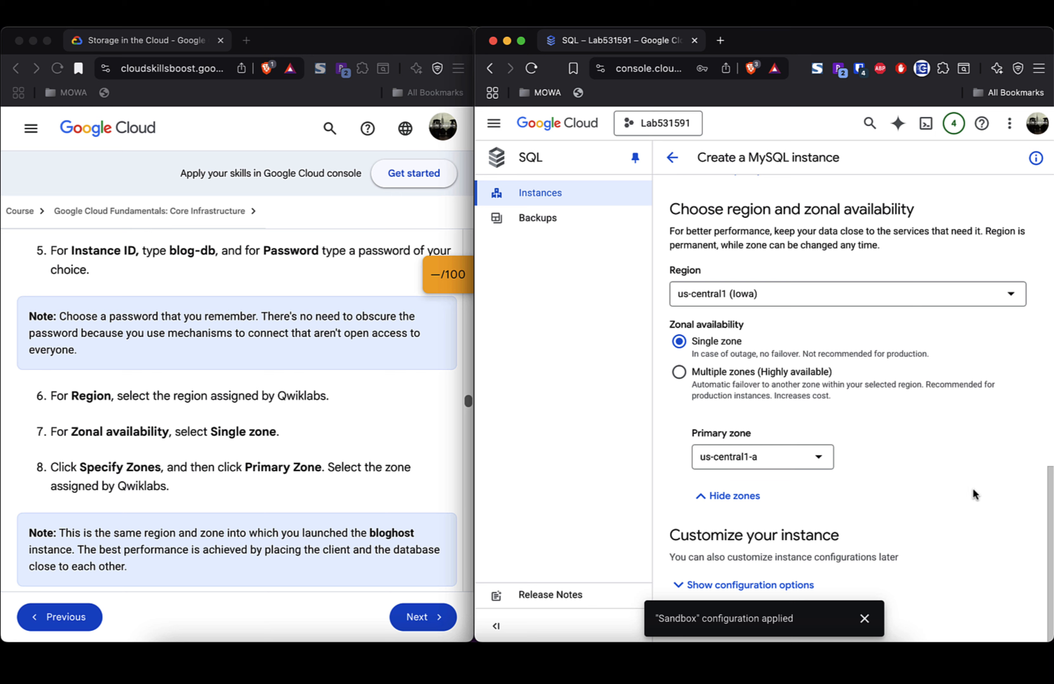
{"action": "left_click", "coordinate": [865, 619]}
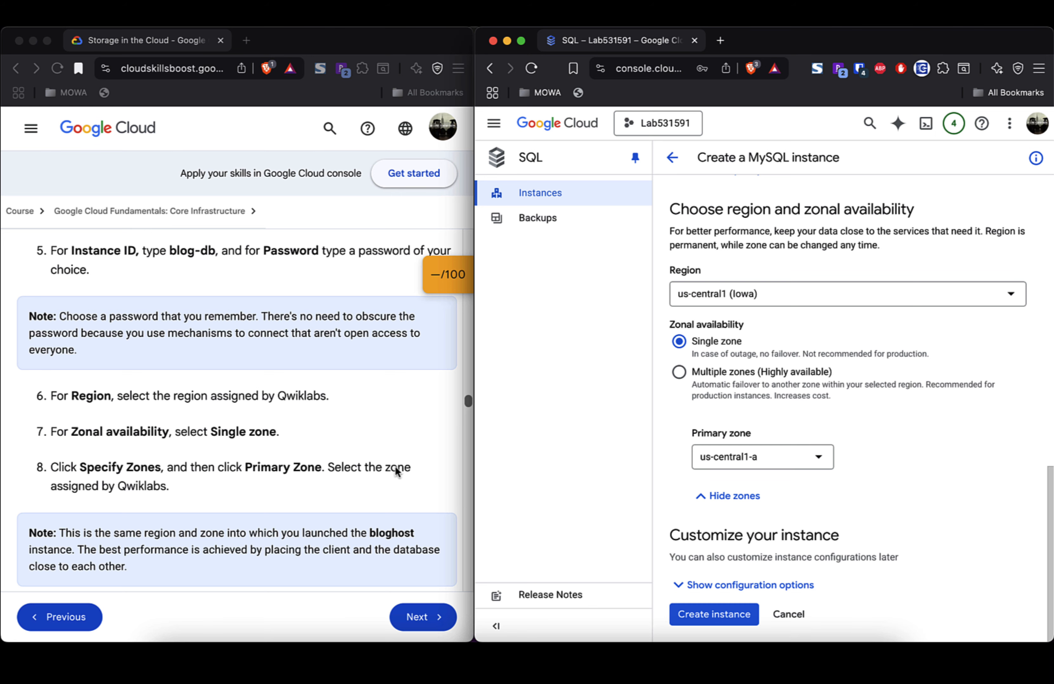
{"action": "scroll", "coordinate": [271, 479], "scroll_direction": "down", "scroll_amount": 5}
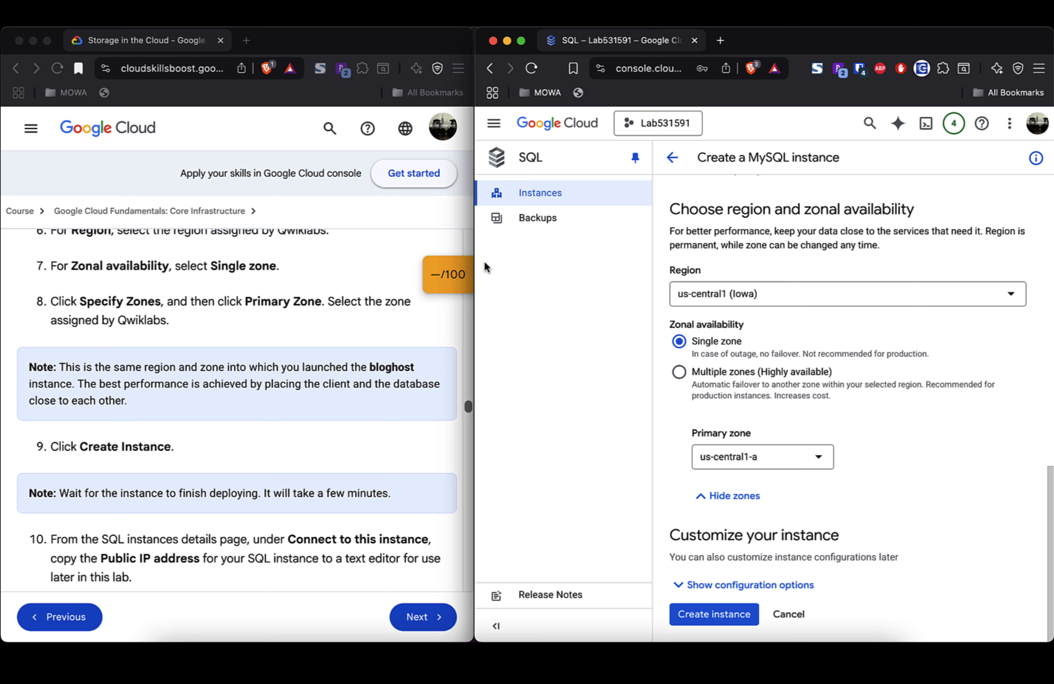
Step: Change the region to us-east1 (South Carolina) with primary zone us-east1-c
{"action": "left_click", "coordinate": [890, 298]}
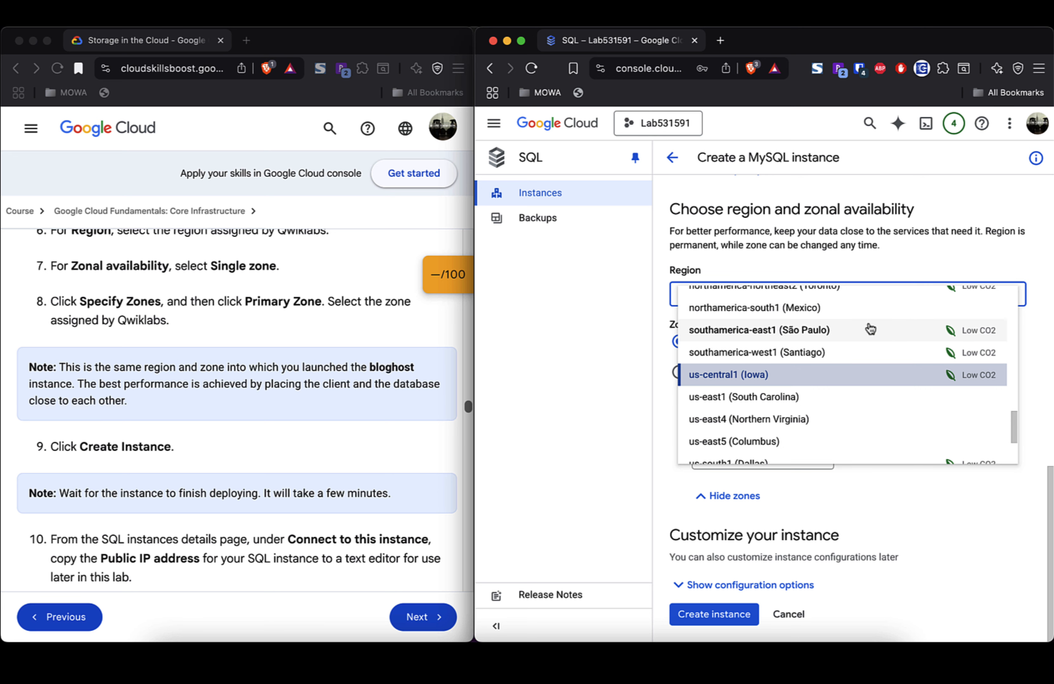
{"action": "left_click", "coordinate": [836, 403]}
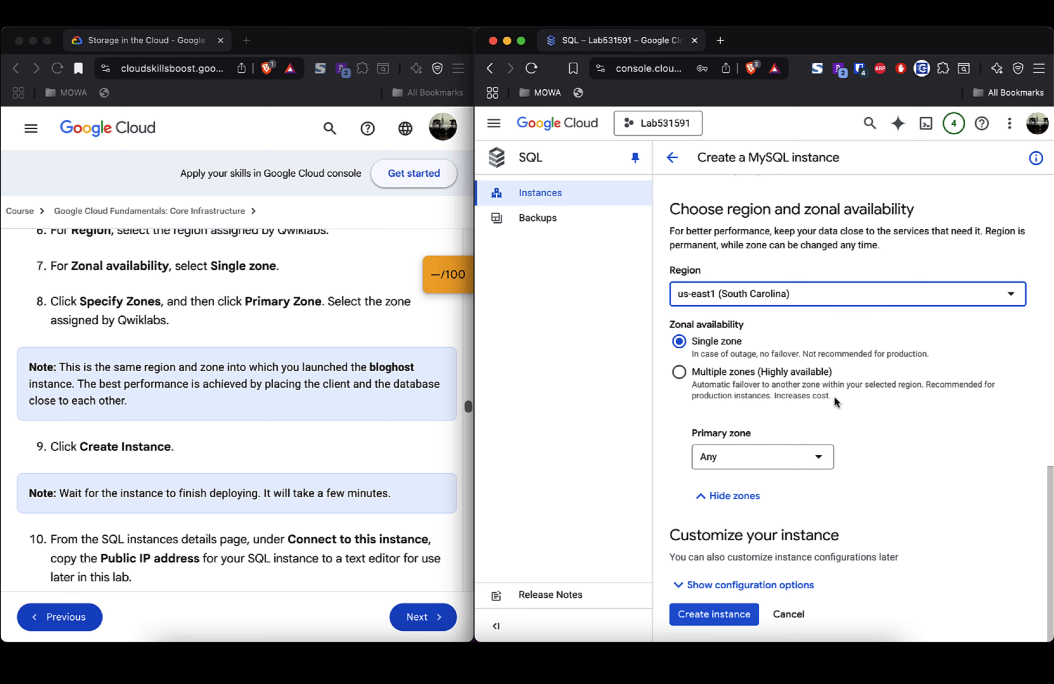
{"action": "left_click", "coordinate": [819, 462]}
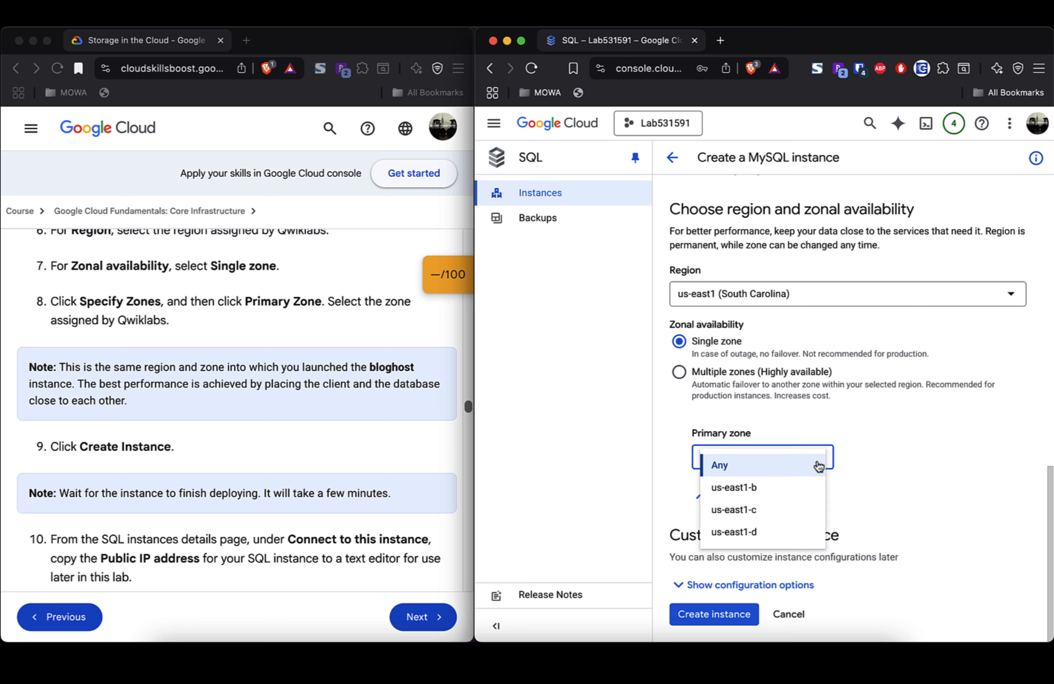
{"action": "left_click", "coordinate": [796, 512]}
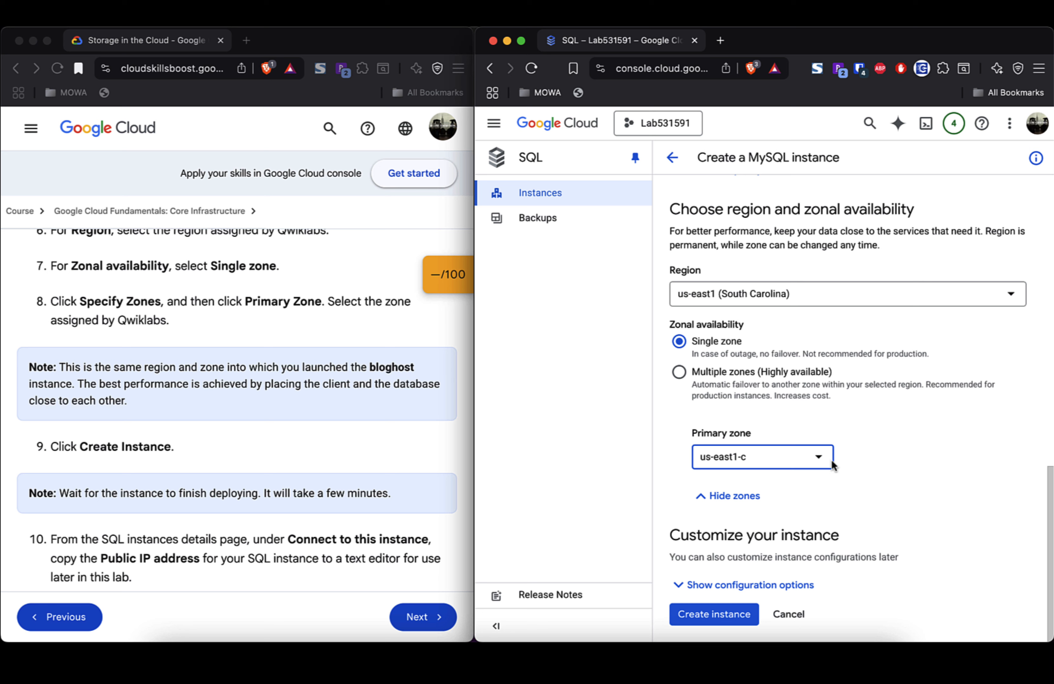
{"action": "left_click", "coordinate": [933, 477]}
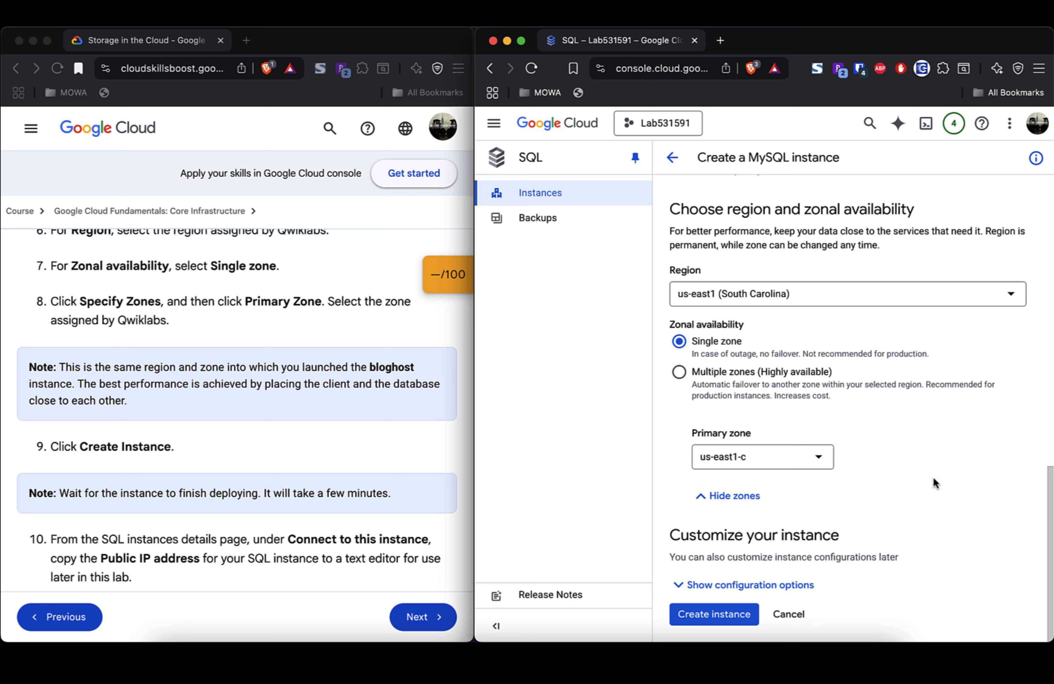
Step: Create the blog-db instance, decline saving the password, and open the Enable high availability suggestion
{"action": "left_click", "coordinate": [719, 618]}
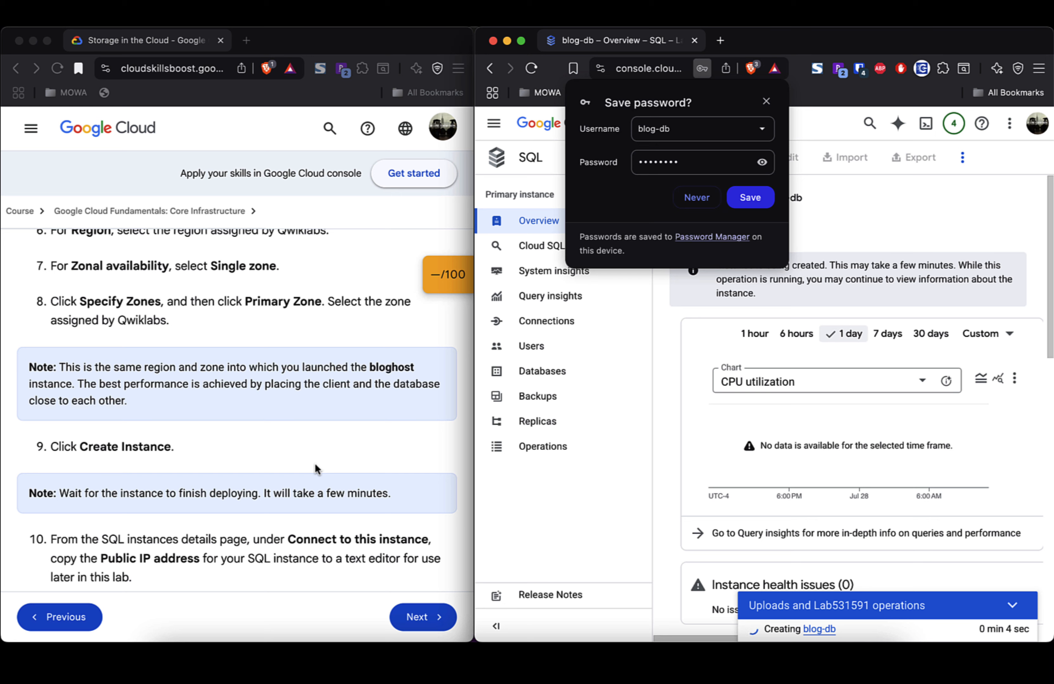
{"action": "left_click", "coordinate": [766, 102]}
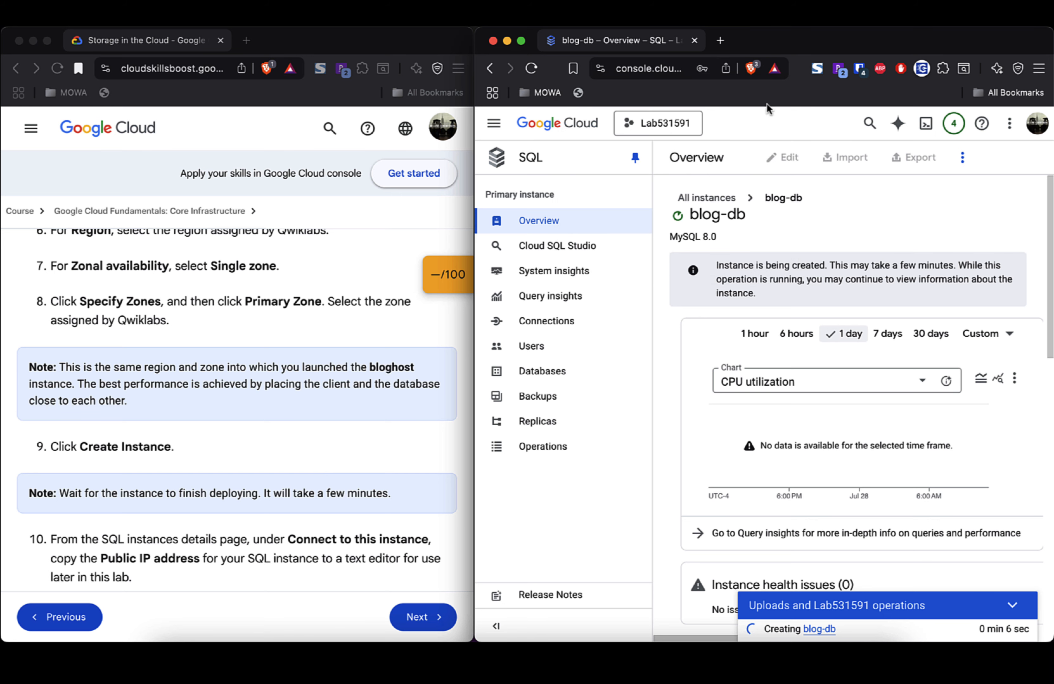
{"action": "scroll", "coordinate": [375, 449], "scroll_direction": "down", "scroll_amount": 5}
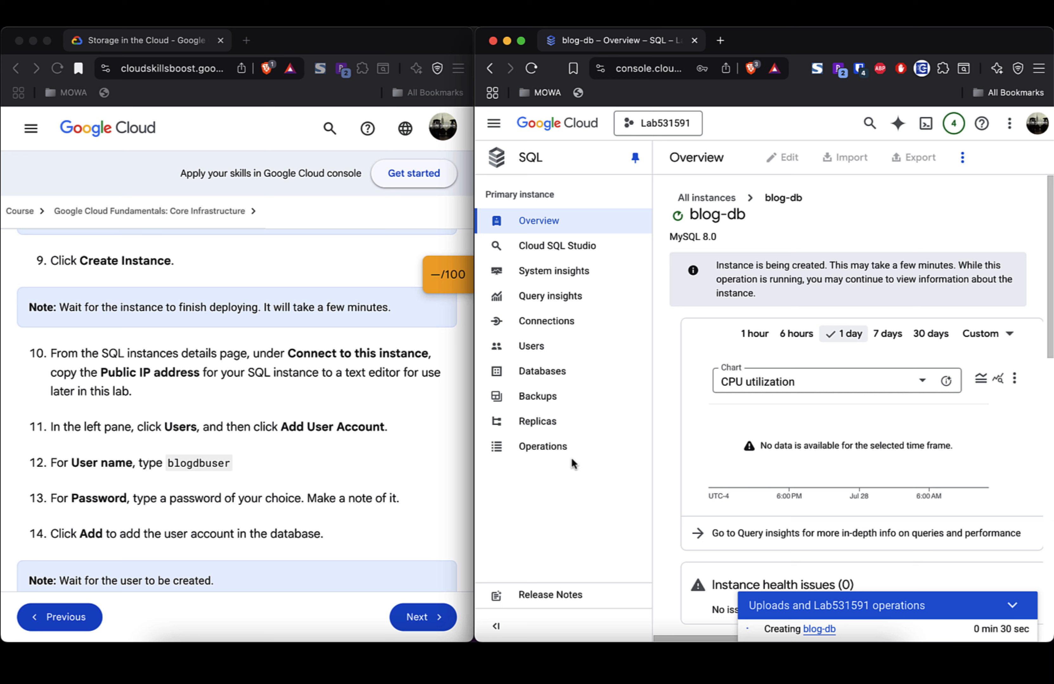
{"action": "mouse_move", "coordinate": [884, 626]}
{"action": "scroll", "coordinate": [905, 557], "scroll_direction": "down", "scroll_amount": 10}
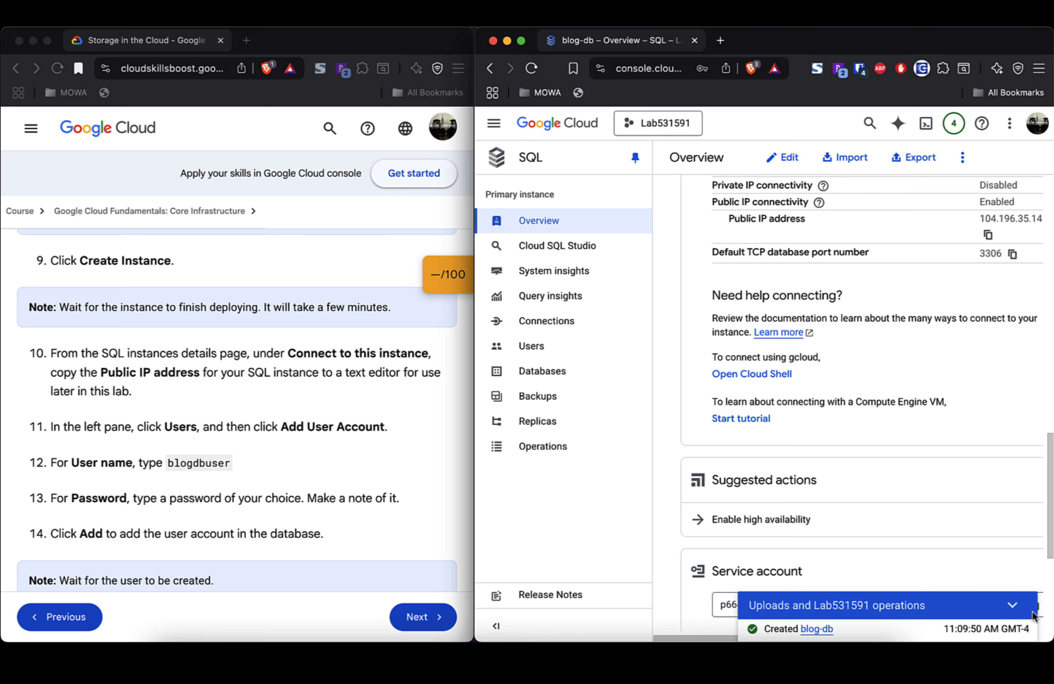
{"action": "left_click", "coordinate": [1013, 605]}
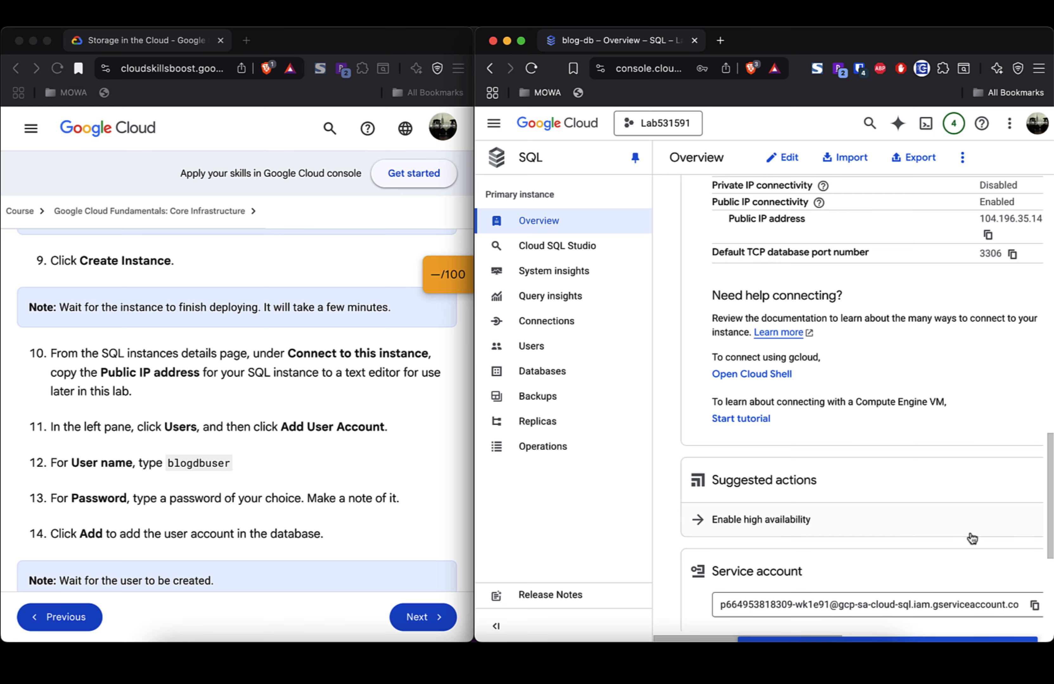
{"action": "left_click", "coordinate": [969, 533]}
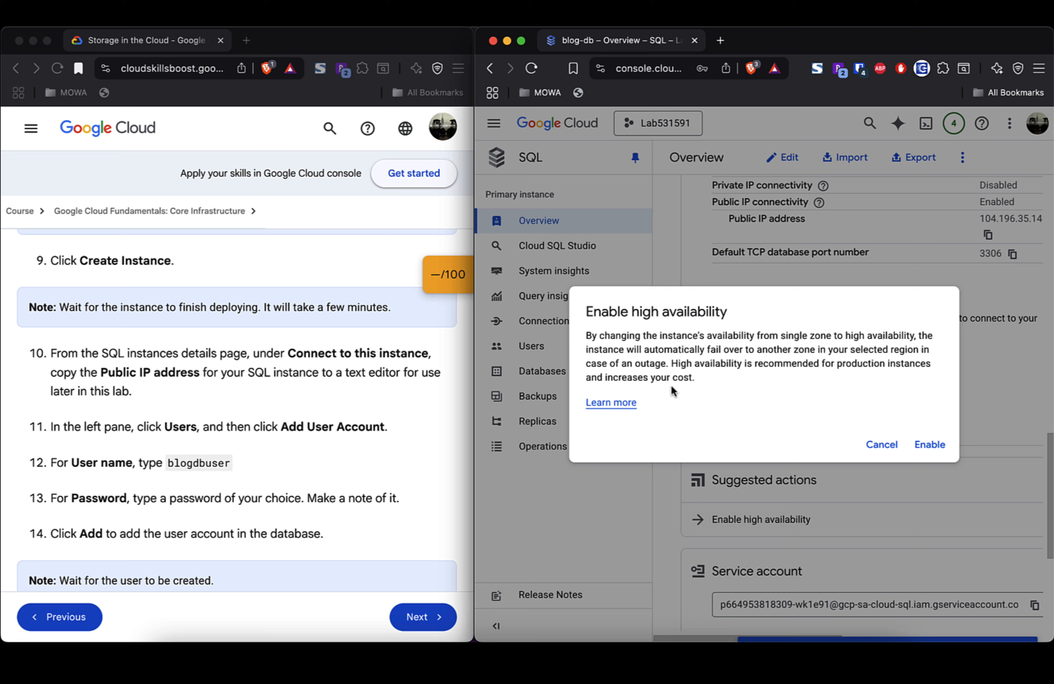
Step: Decline high availability for blog-db and scroll down to the instance's connection details
{"action": "left_click", "coordinate": [881, 445]}
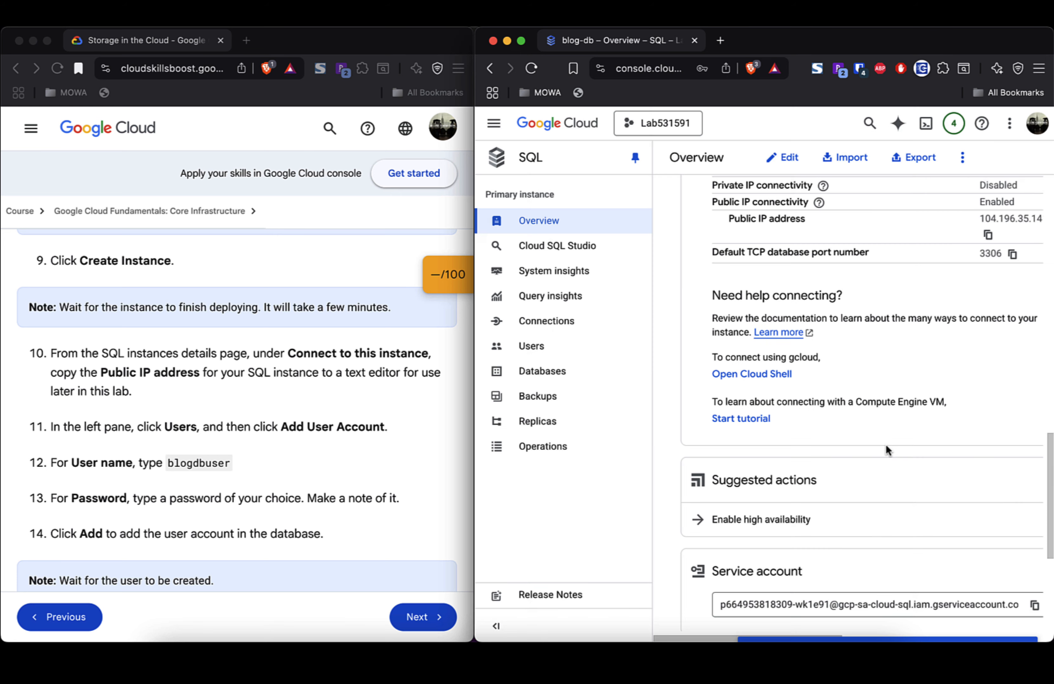
{"action": "scroll", "coordinate": [897, 475], "scroll_direction": "down", "scroll_amount": 5}
{"action": "scroll", "coordinate": [897, 479], "scroll_direction": "down", "scroll_amount": 2}
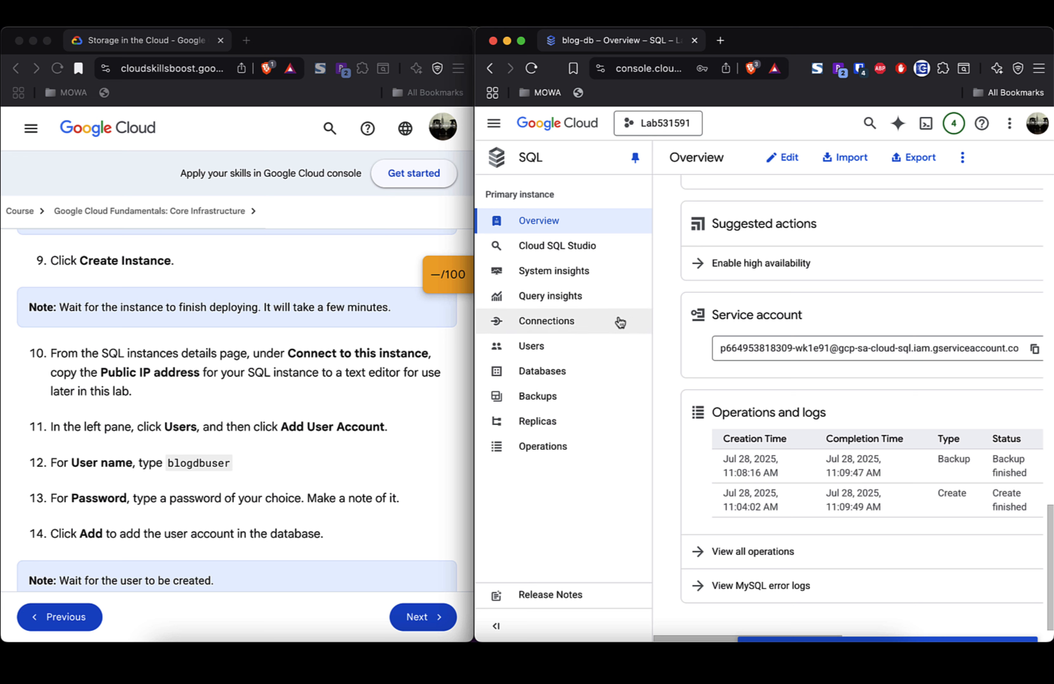
{"action": "scroll", "coordinate": [817, 418], "scroll_direction": "up", "scroll_amount": 15}
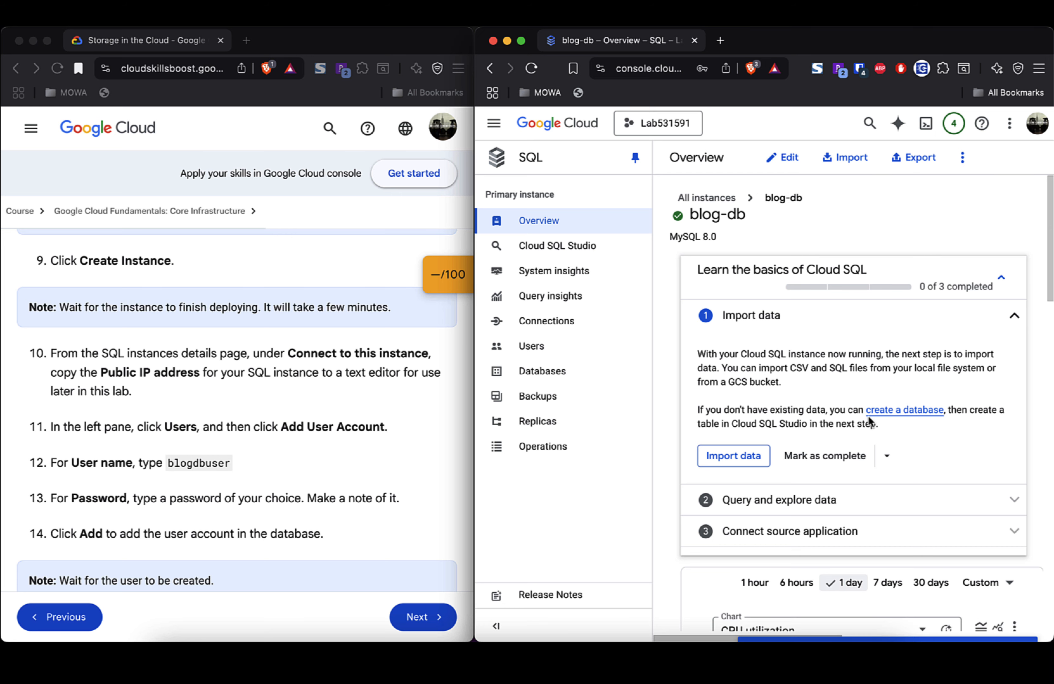
{"action": "scroll", "coordinate": [868, 416], "scroll_direction": "down", "scroll_amount": 5}
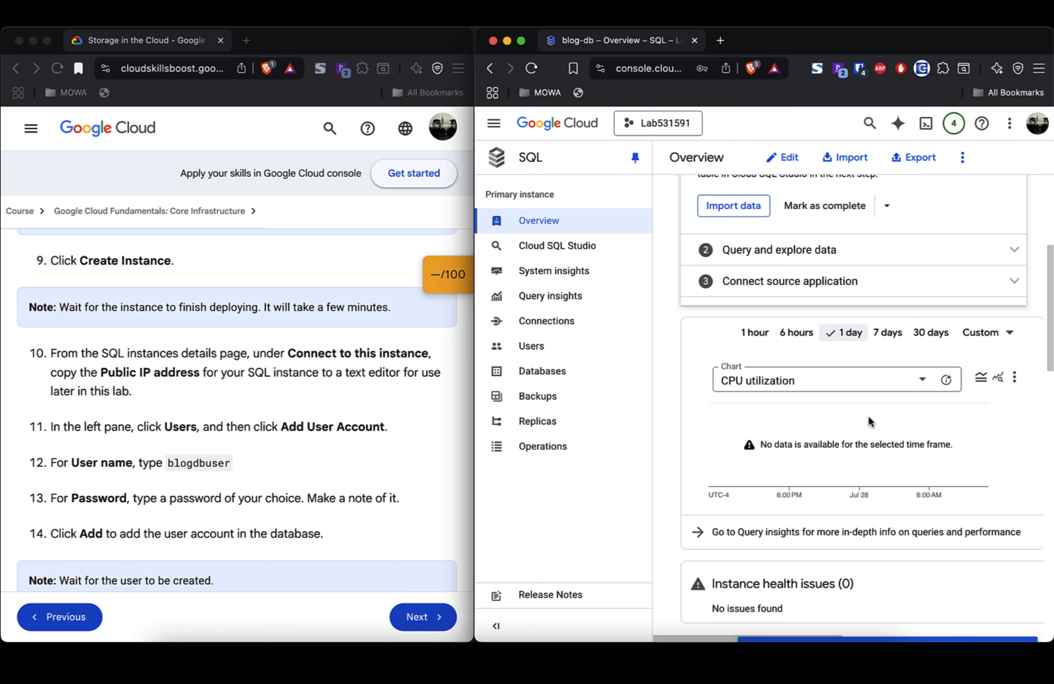
{"action": "scroll", "coordinate": [868, 416], "scroll_direction": "up", "scroll_amount": 5}
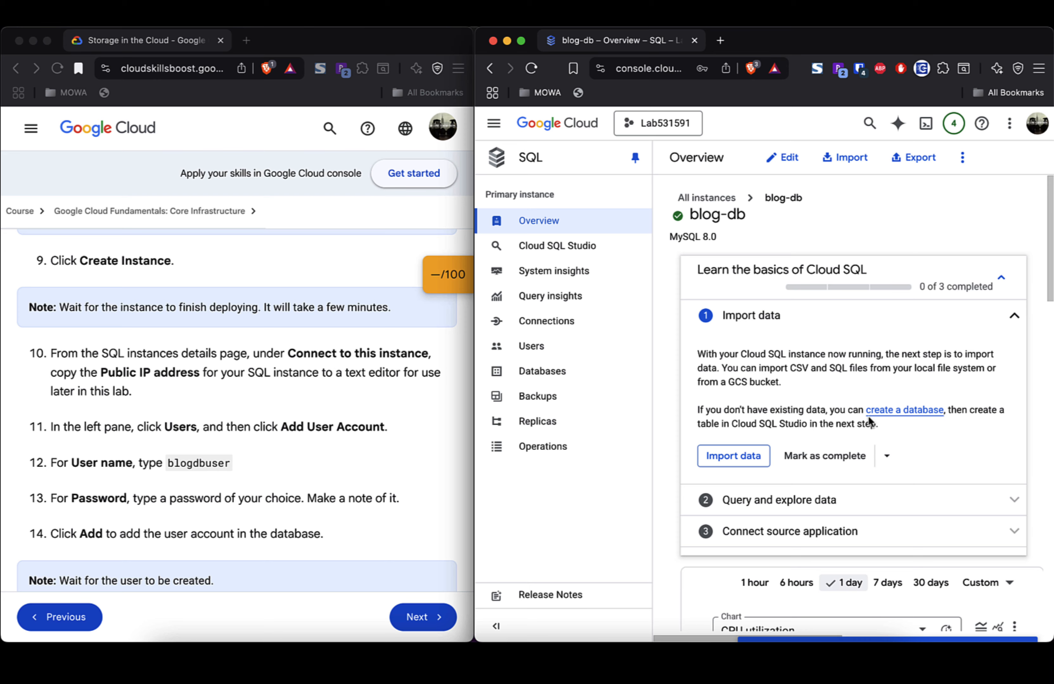
{"action": "scroll", "coordinate": [867, 416], "scroll_direction": "down", "scroll_amount": 10}
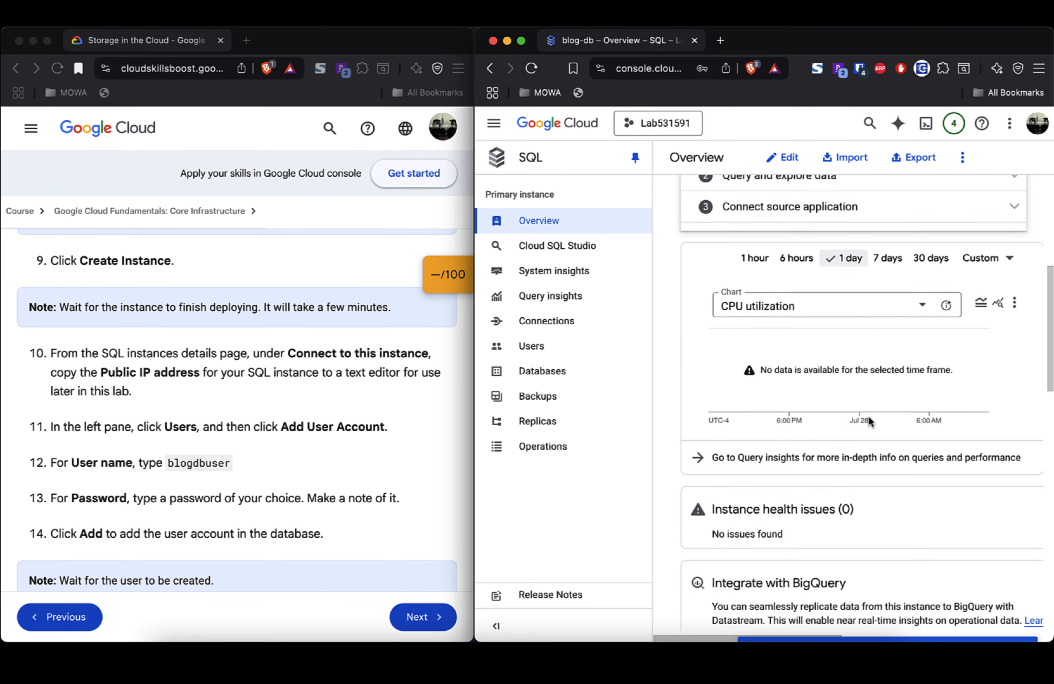
{"action": "scroll", "coordinate": [868, 416], "scroll_direction": "down", "scroll_amount": 7}
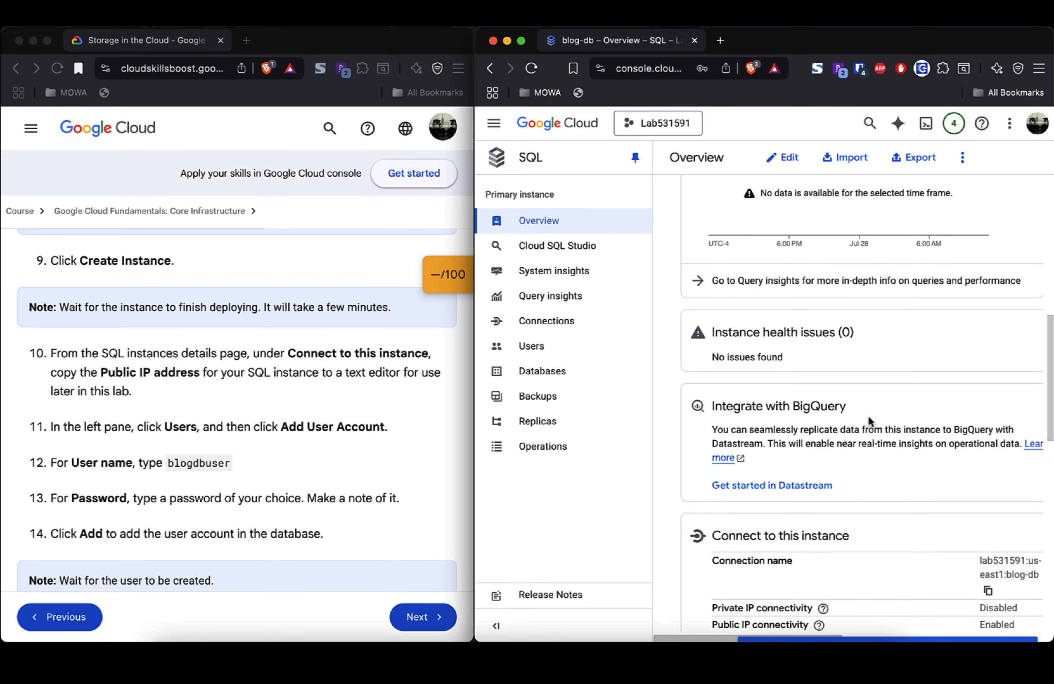
{"action": "scroll", "coordinate": [869, 418], "scroll_direction": "down", "scroll_amount": 1}
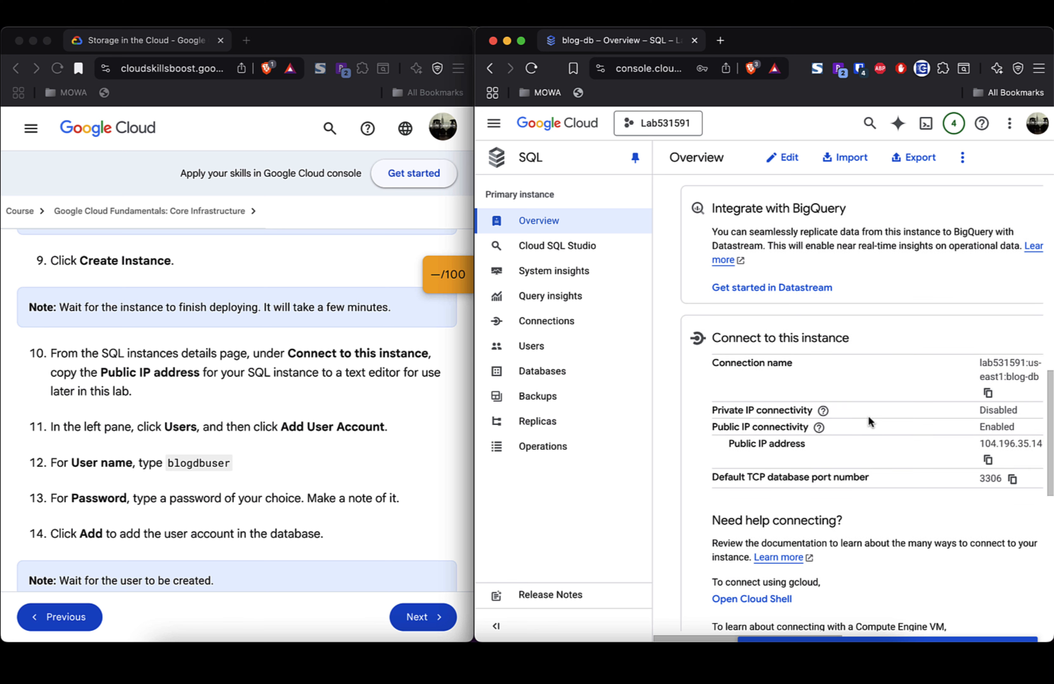
{"action": "scroll", "coordinate": [838, 362], "scroll_direction": "down", "scroll_amount": 1}
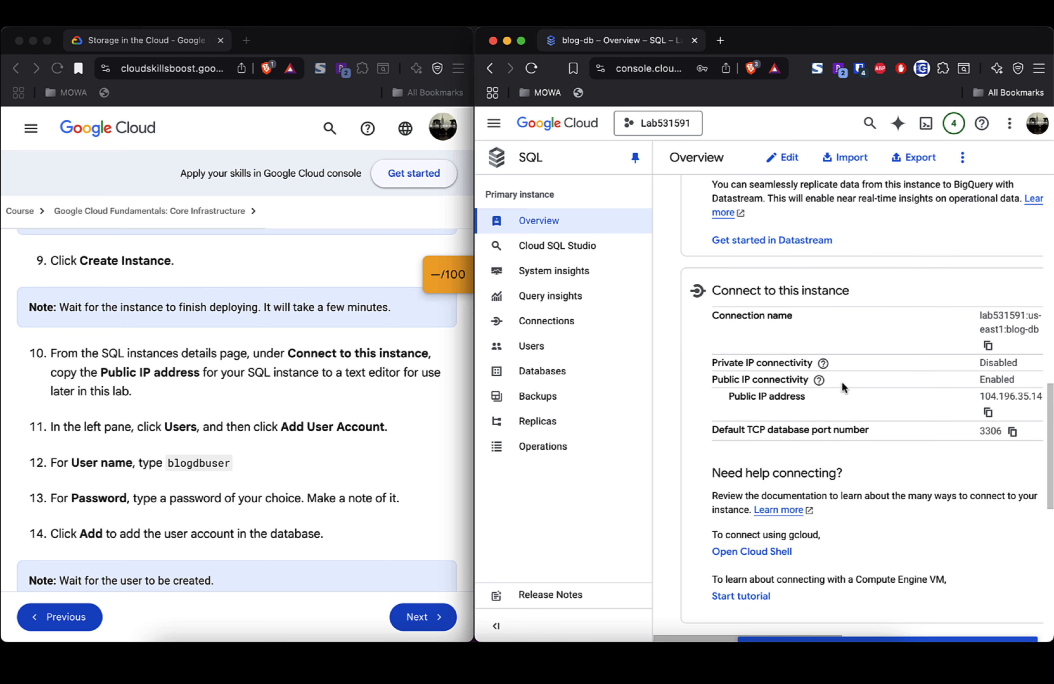
Step: Copy blog-db's public IP 104.196.35.141 into the VS Code notes on its own line
{"action": "left_click", "coordinate": [988, 414]}
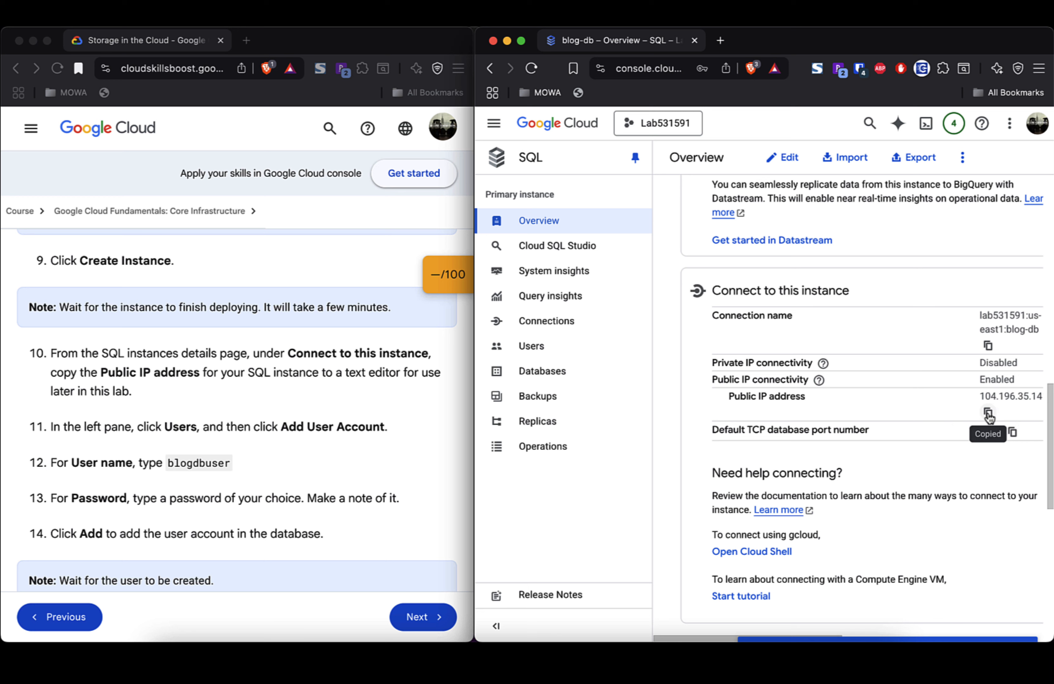
{"action": "key", "text": "super+Tab"}
{"action": "key", "text": "super+Tab"}
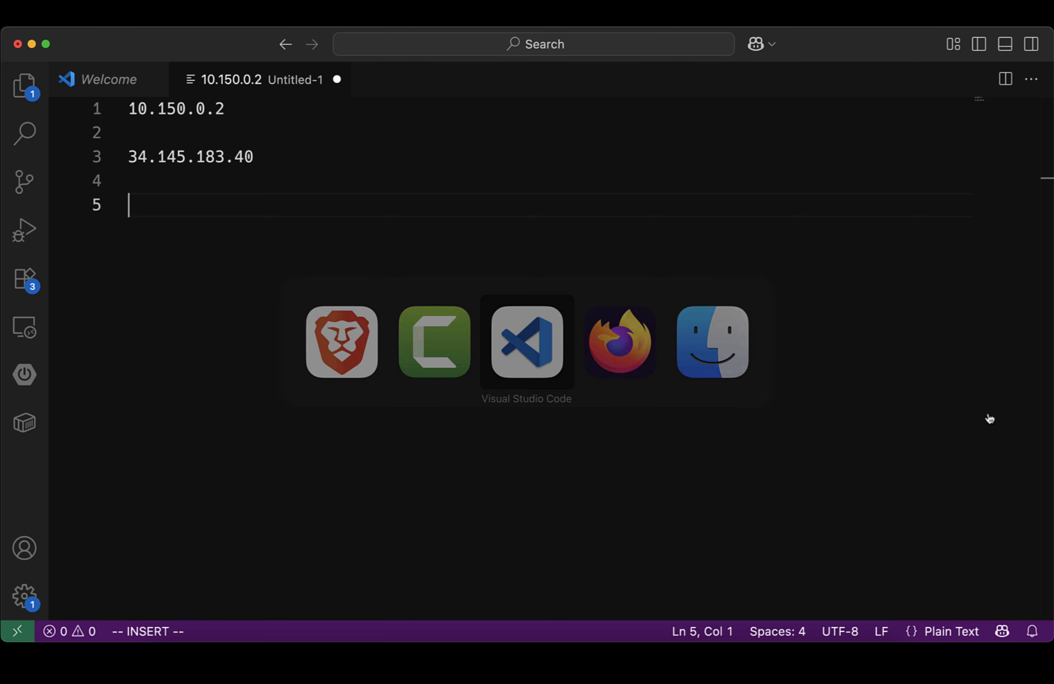
{"action": "key", "text": "super+v"}
{"action": "key", "text": "Return"}
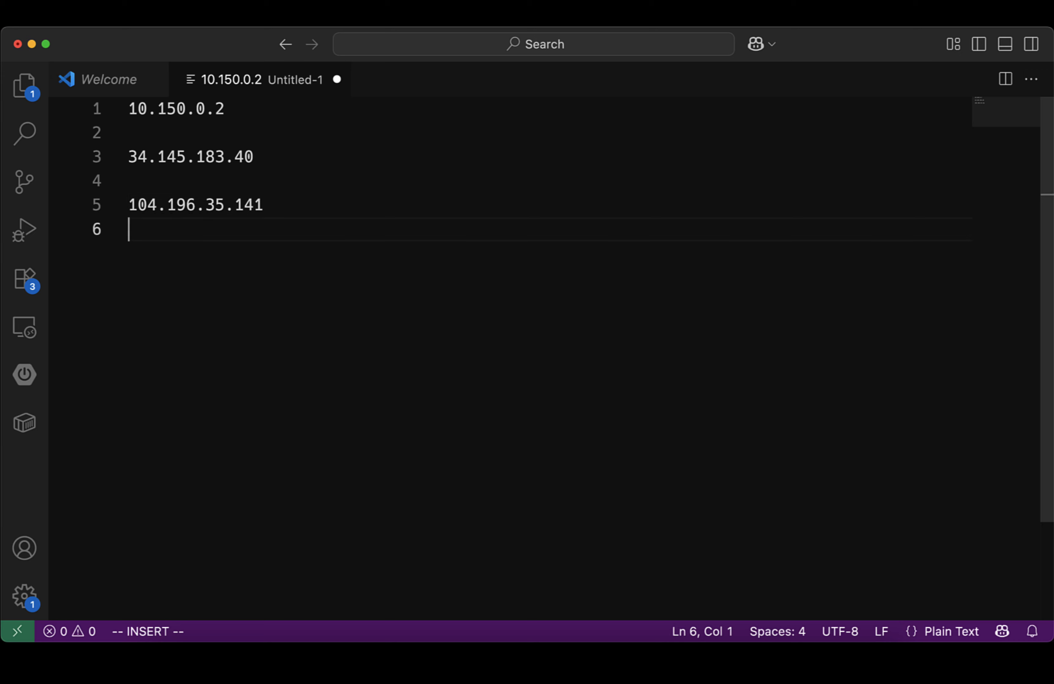
{"action": "key", "text": "Return"}
{"action": "key", "text": "super+Tab"}
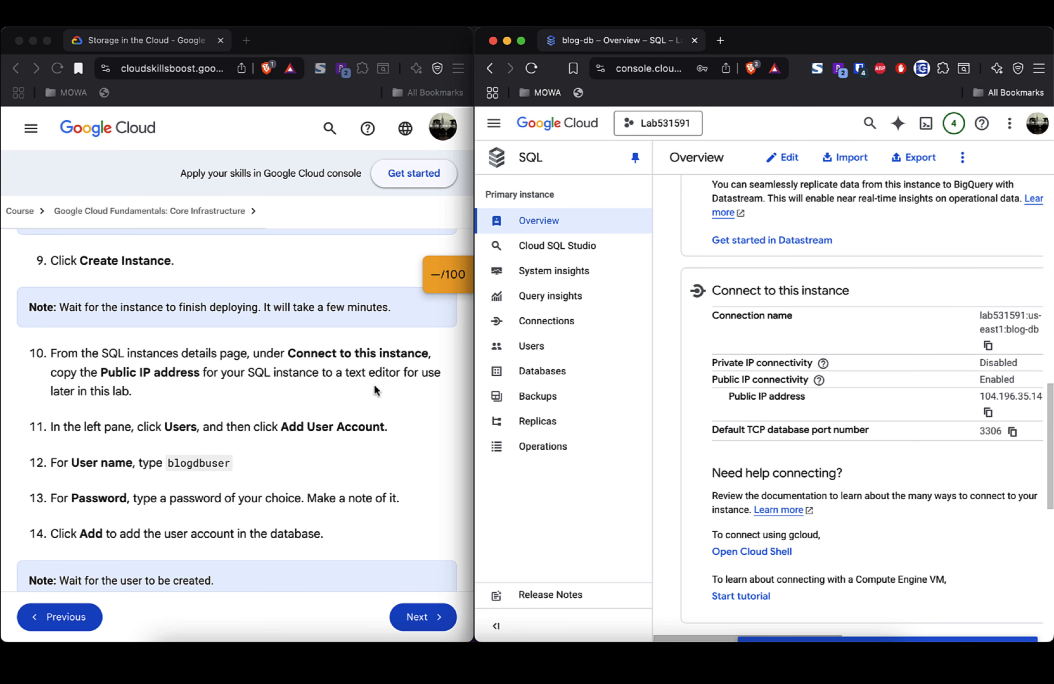
Step: Add built-in user blogdbuser with a password to blog-db, dismissing the browser's save-password prompts
{"action": "scroll", "coordinate": [328, 393], "scroll_direction": "down", "scroll_amount": 1}
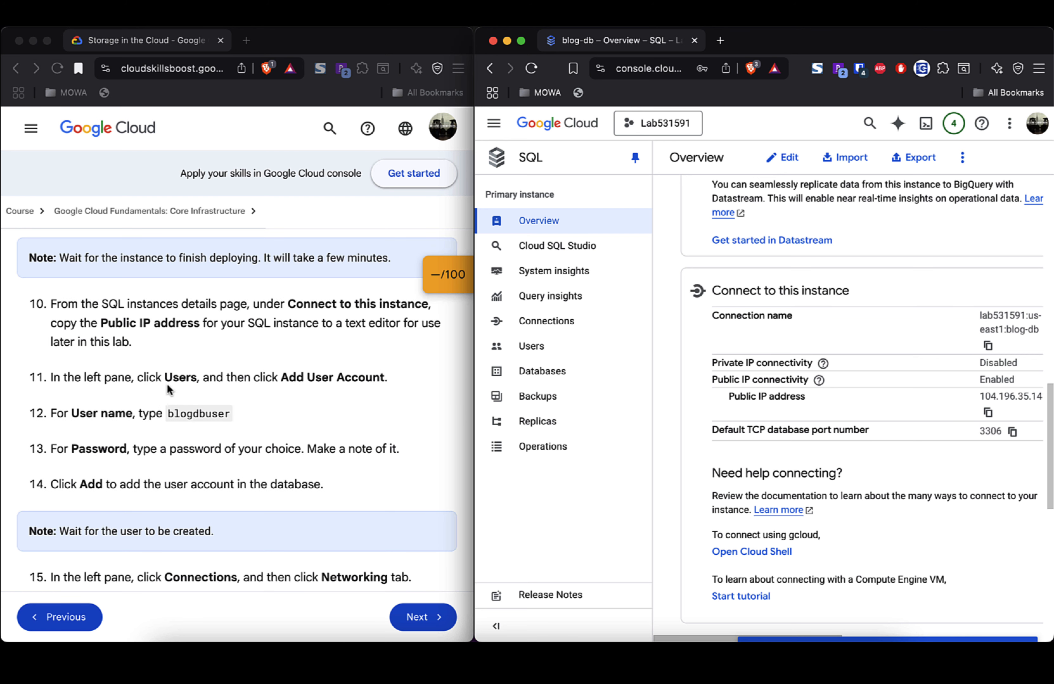
{"action": "left_click", "coordinate": [546, 352]}
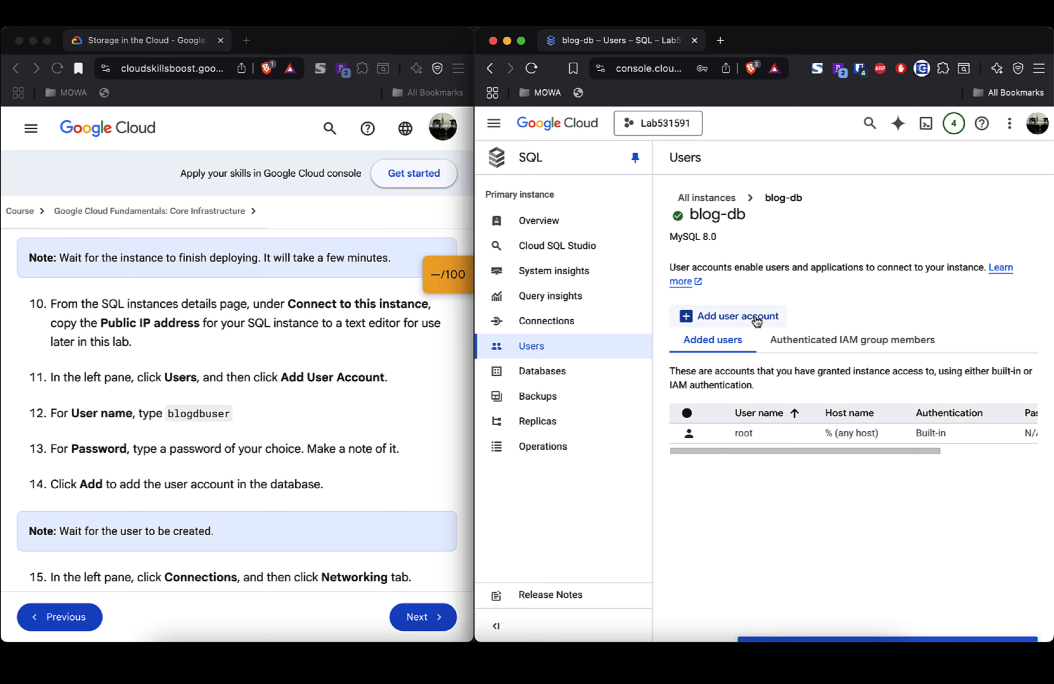
{"action": "left_click", "coordinate": [755, 317]}
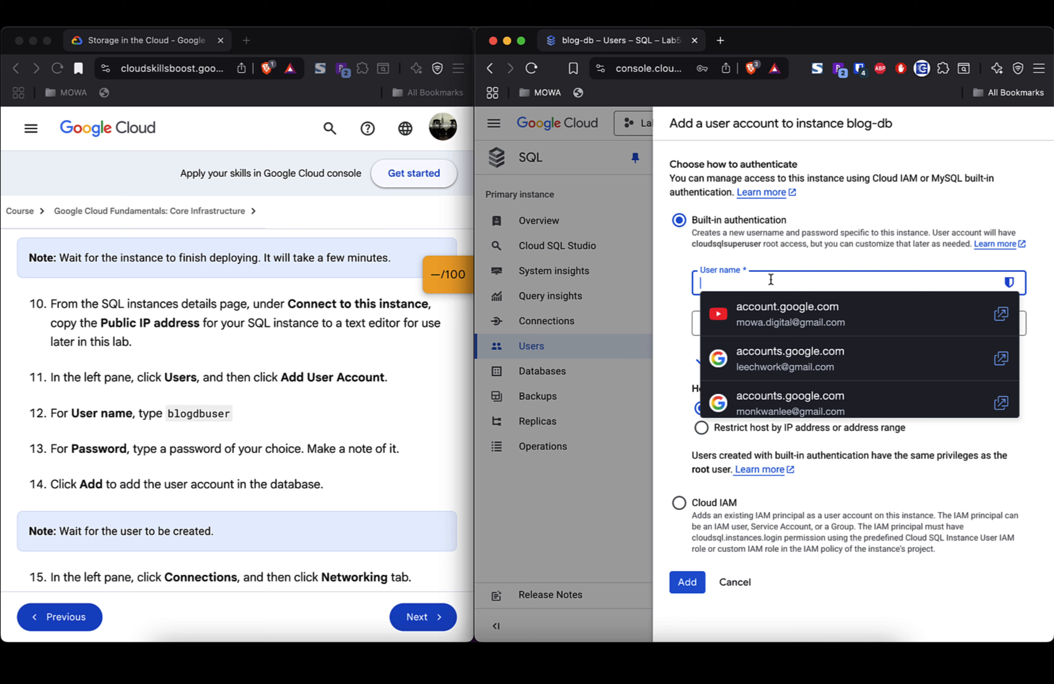
{"action": "type", "text": "bl"}
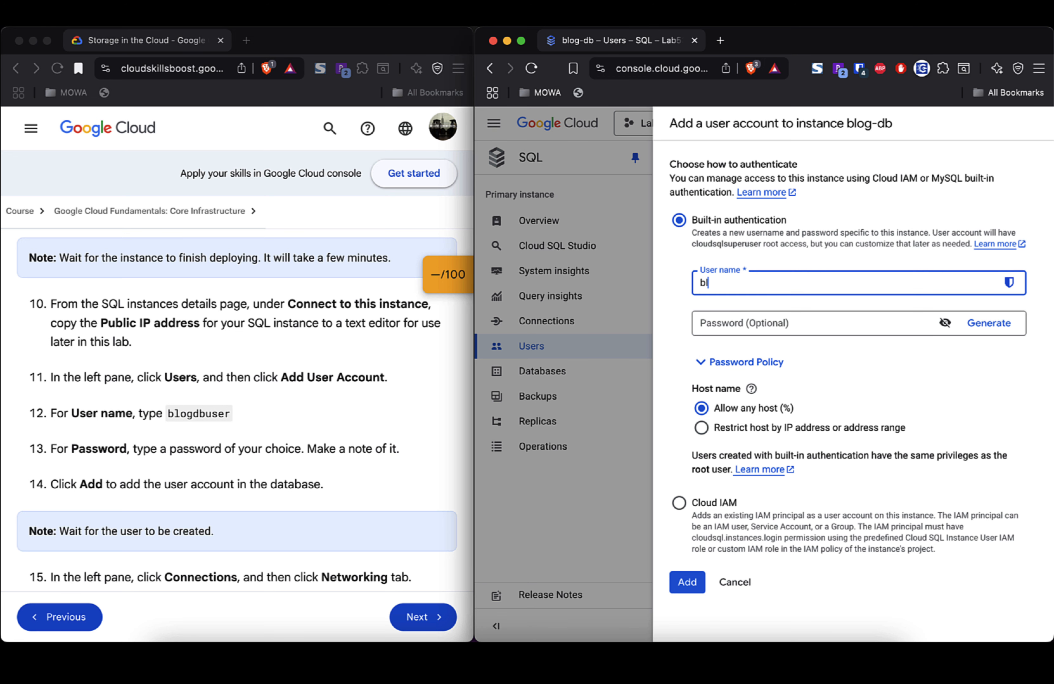
{"action": "type", "text": "ogdbuser"}
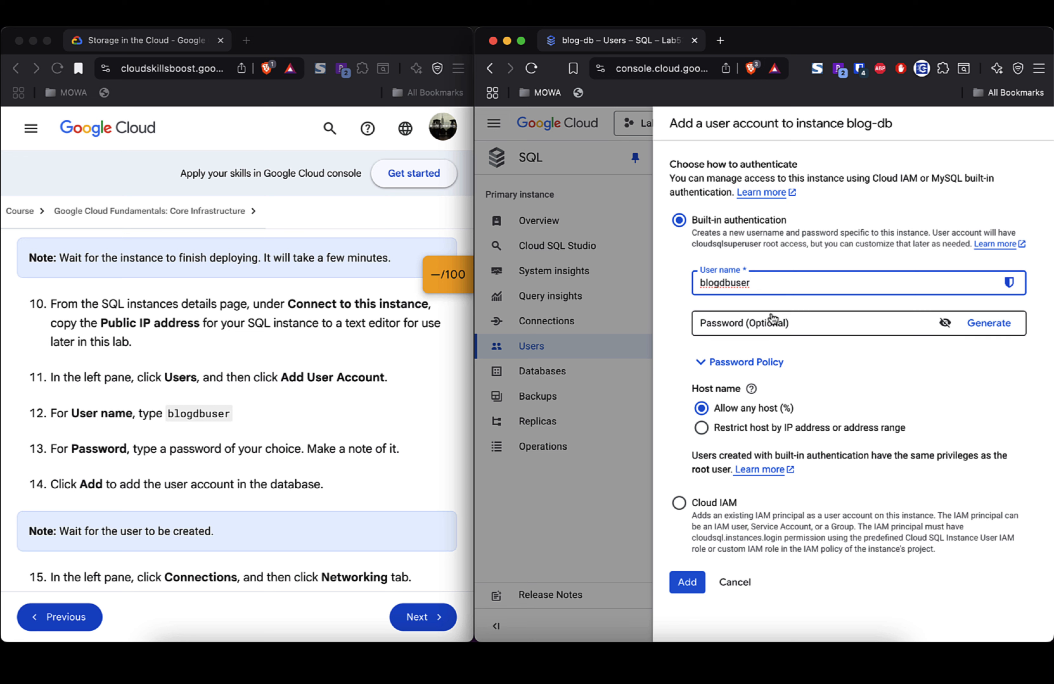
{"action": "left_click", "coordinate": [725, 324]}
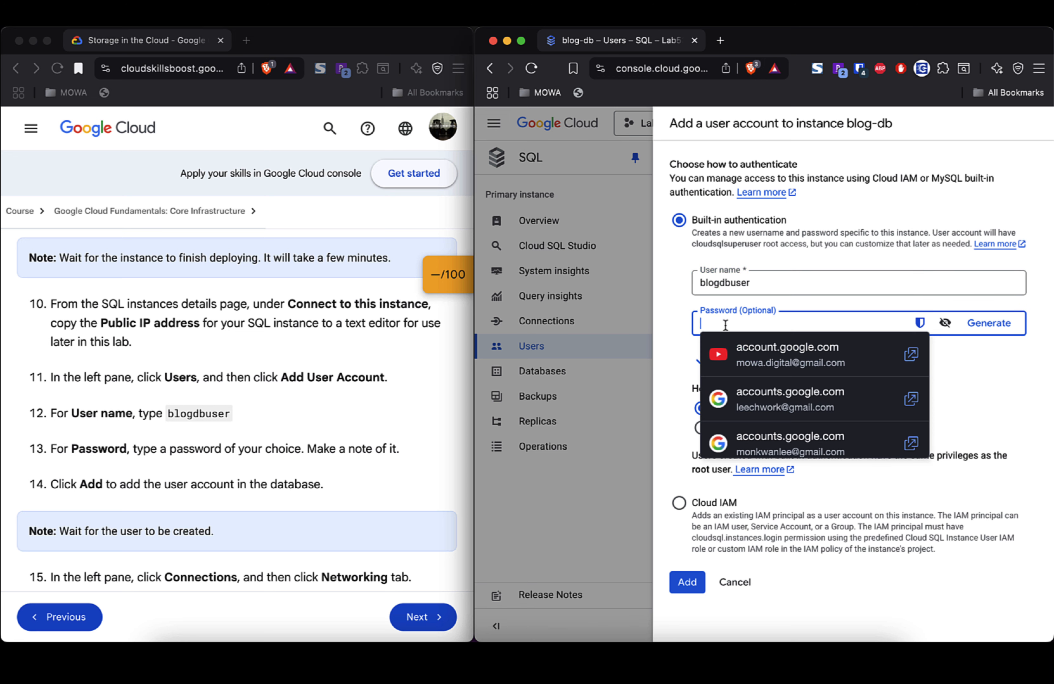
{"action": "type", "text": "********"}
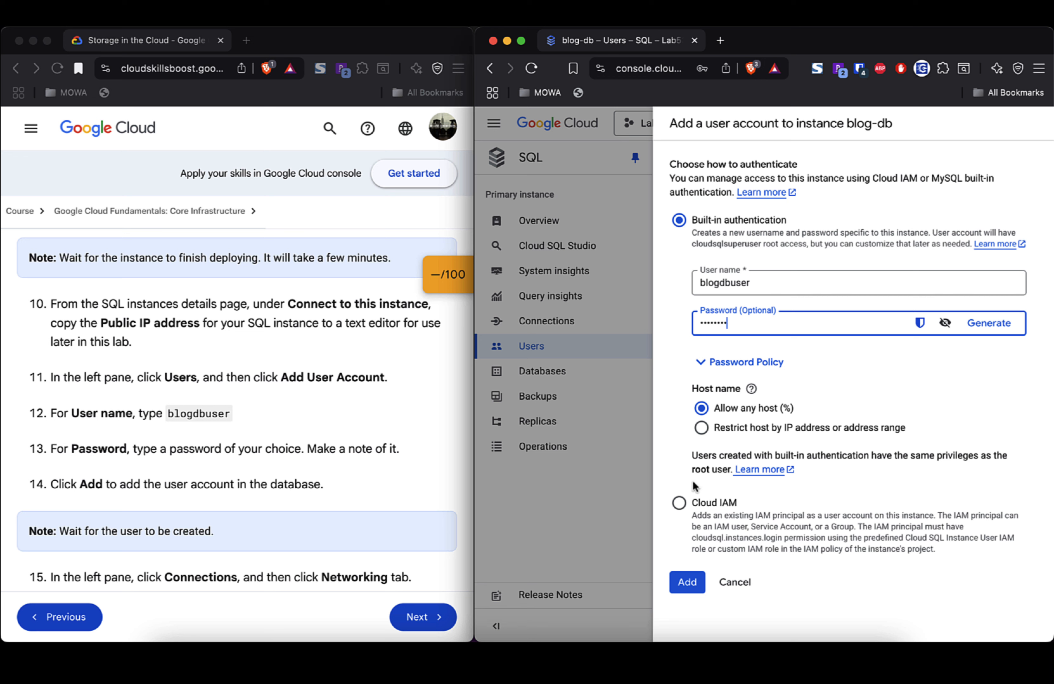
{"action": "left_click", "coordinate": [685, 586]}
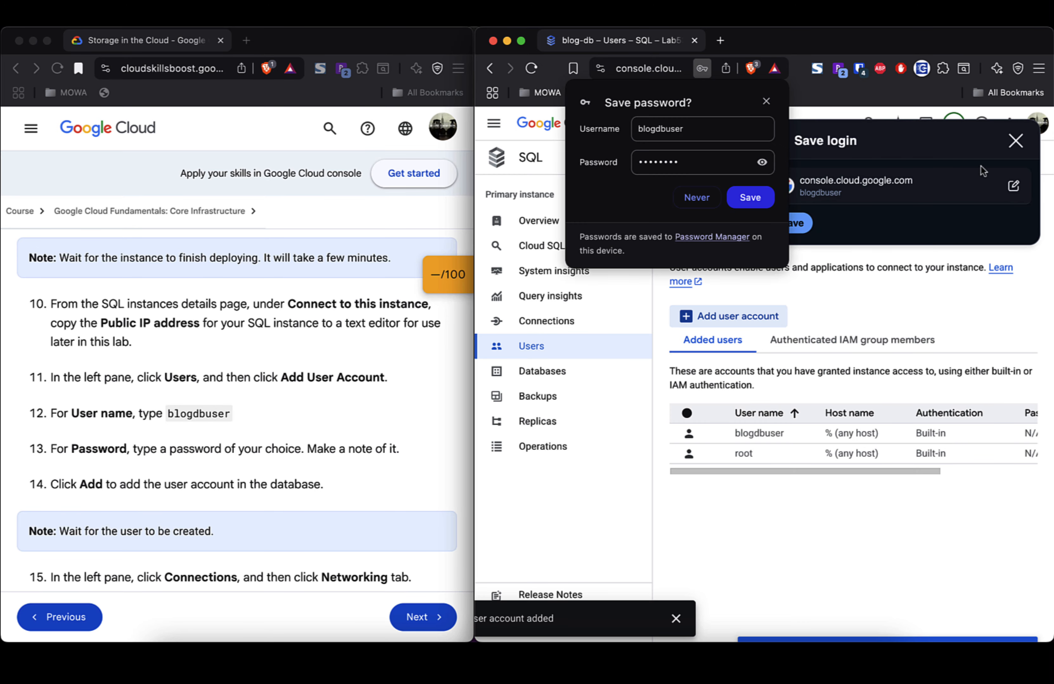
{"action": "left_click", "coordinate": [1015, 140]}
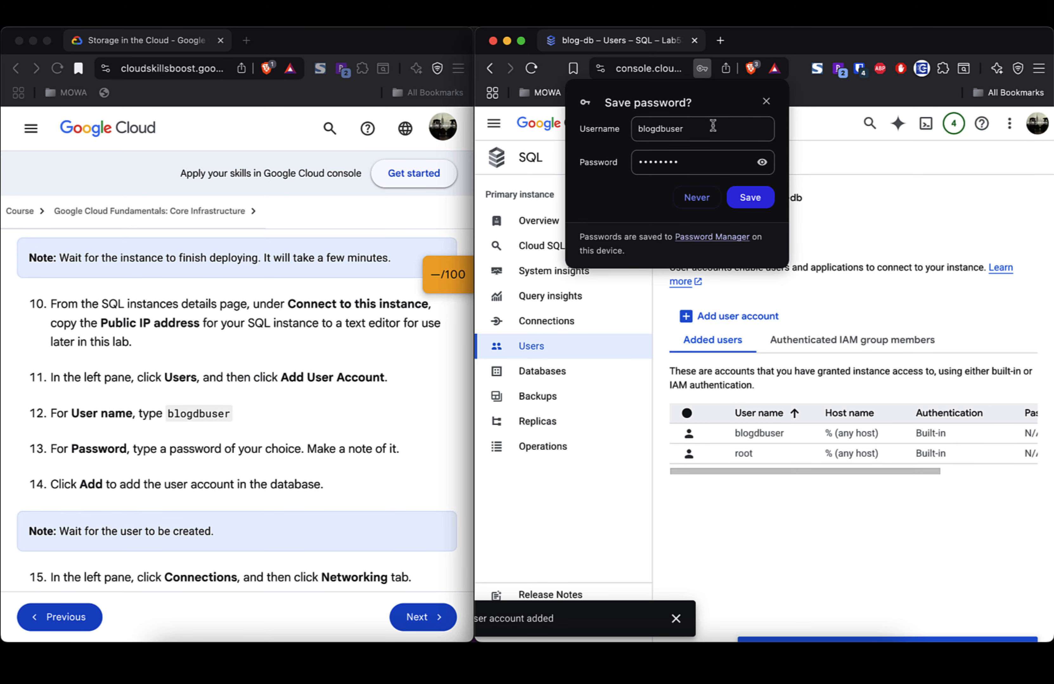
{"action": "left_click", "coordinate": [766, 101]}
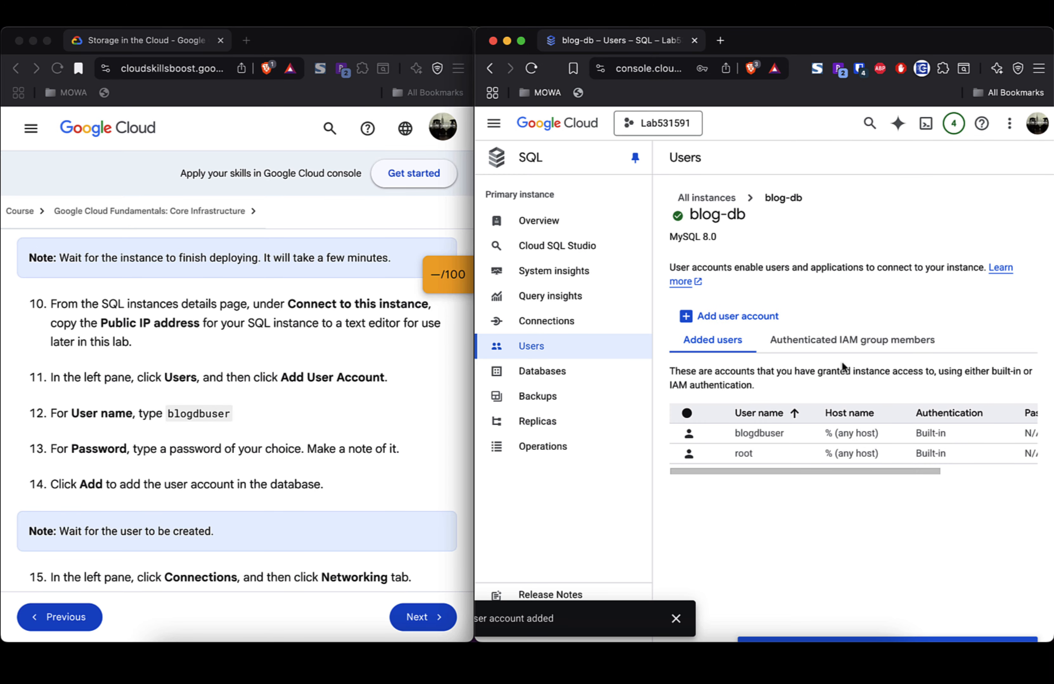
{"action": "scroll", "coordinate": [400, 416], "scroll_direction": "down", "scroll_amount": 3}
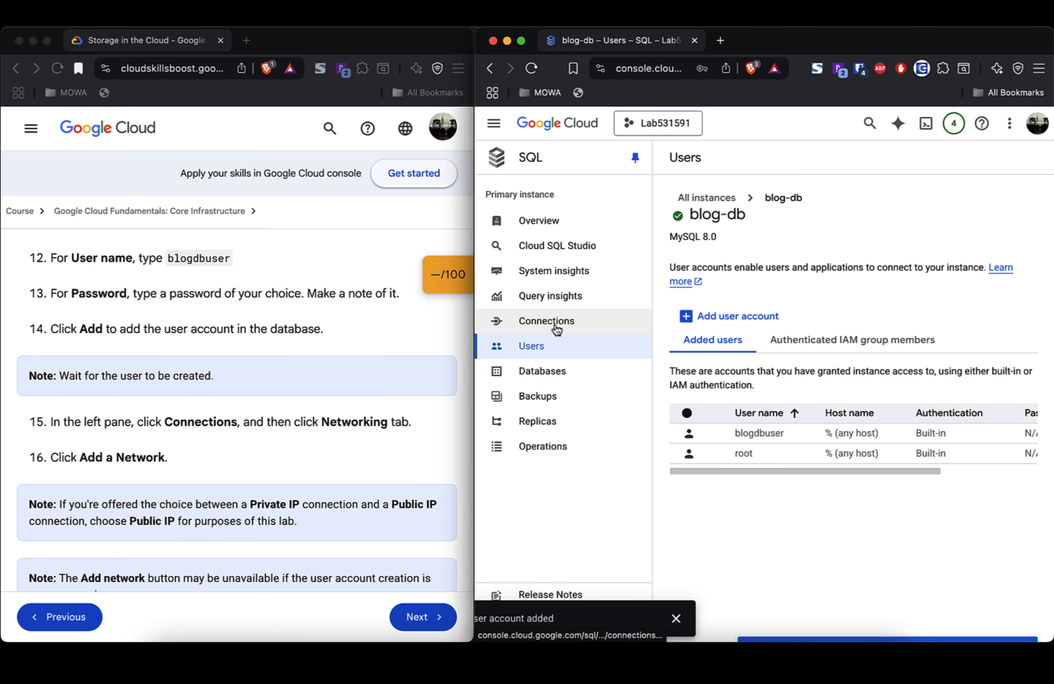
Step: Open blog-db's Connections networking settings and add a blank authorized network entry
{"action": "left_click", "coordinate": [556, 330]}
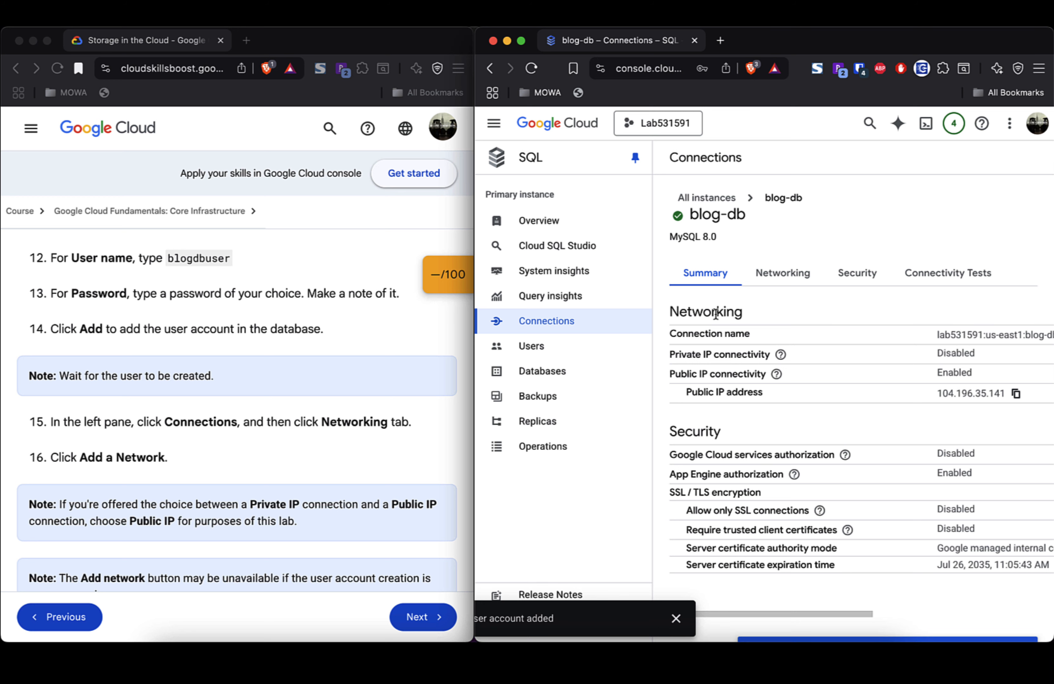
{"action": "left_click", "coordinate": [782, 274]}
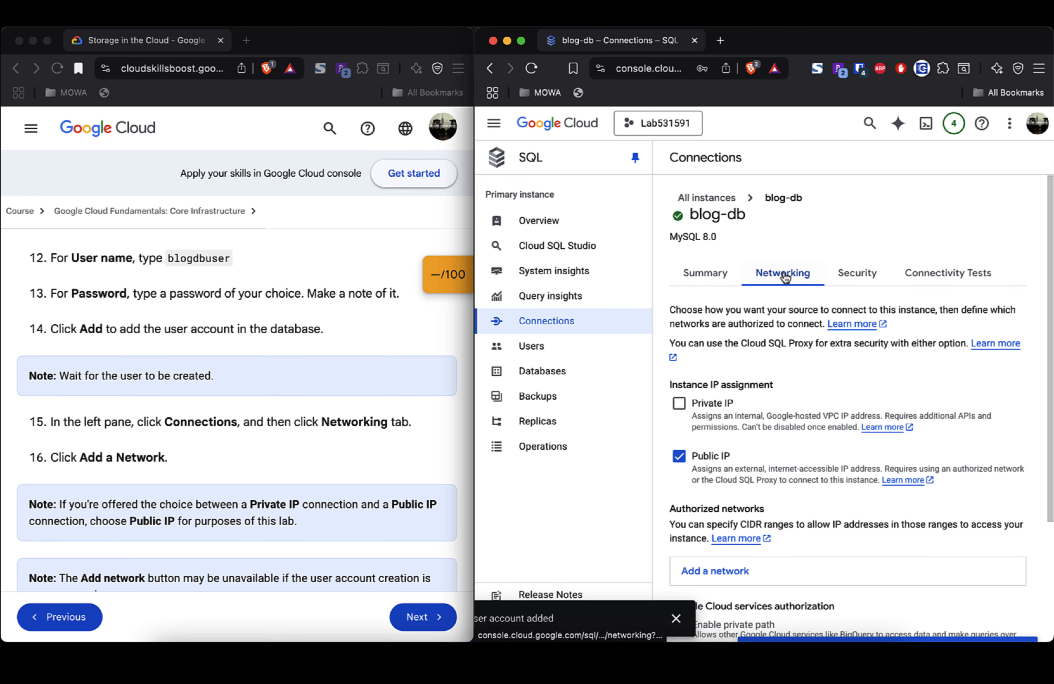
{"action": "scroll", "coordinate": [779, 378], "scroll_direction": "down", "scroll_amount": 3}
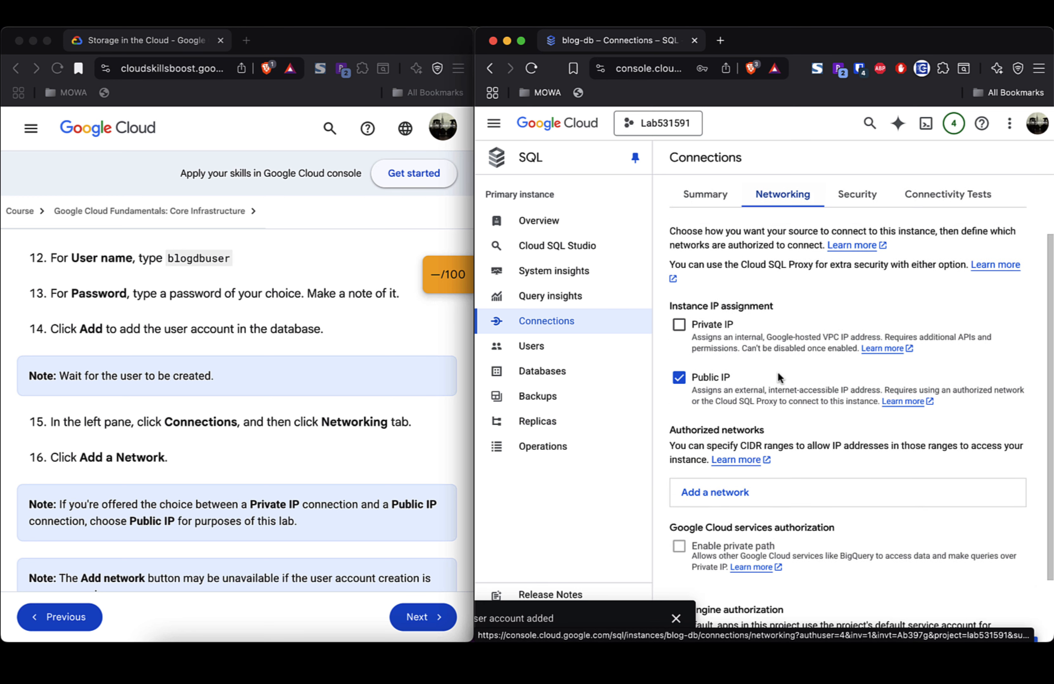
{"action": "left_click", "coordinate": [722, 442]}
{"action": "scroll", "coordinate": [812, 448], "scroll_direction": "down", "scroll_amount": 3}
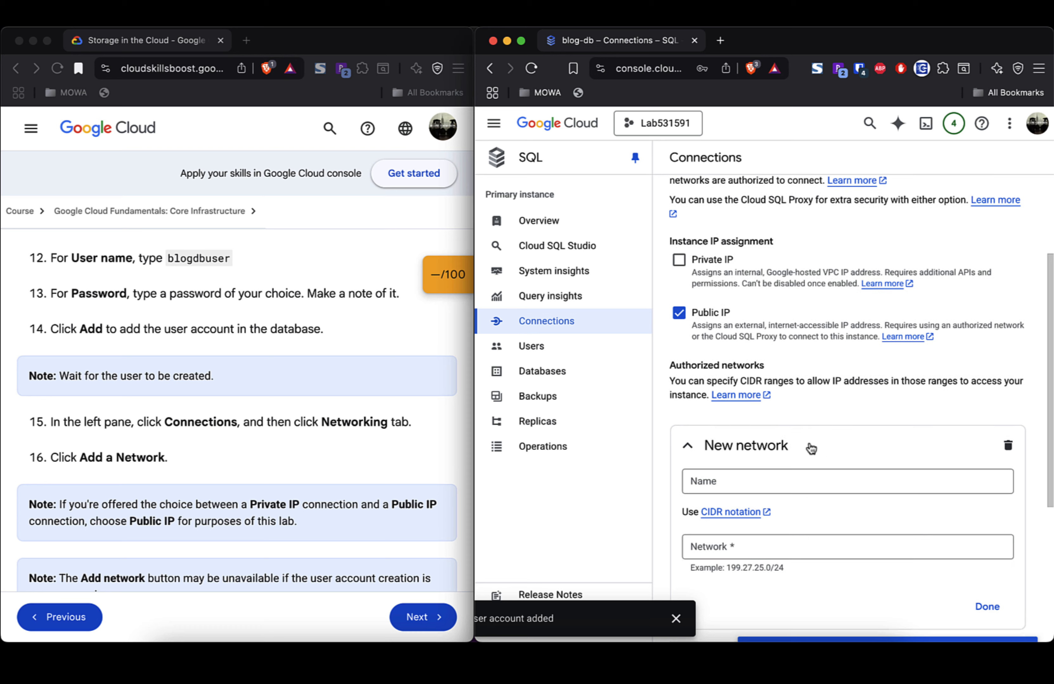
{"action": "scroll", "coordinate": [330, 406], "scroll_direction": "down", "scroll_amount": 1}
{"action": "scroll", "coordinate": [329, 404], "scroll_direction": "down", "scroll_amount": 5}
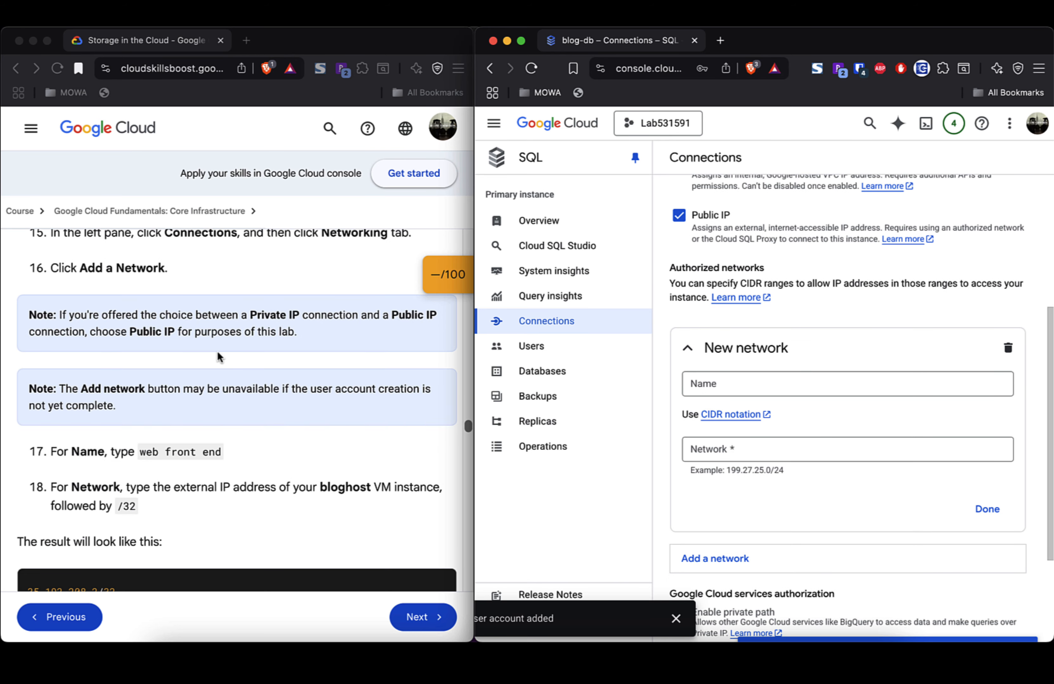
{"action": "triple_click", "coordinate": [174, 312]}
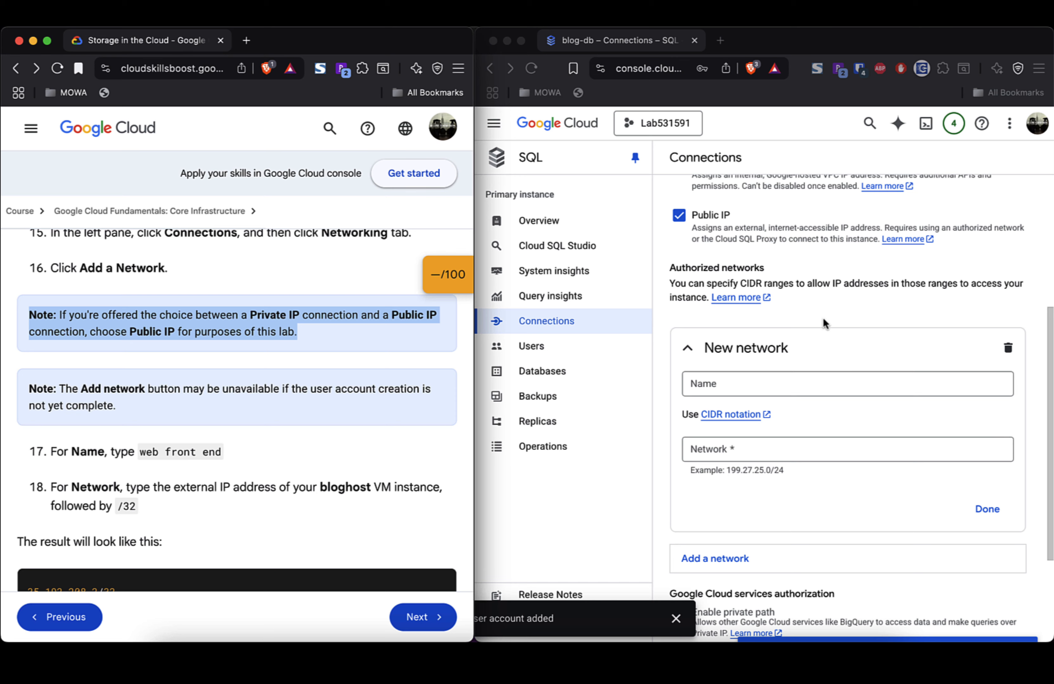
{"action": "scroll", "coordinate": [854, 409], "scroll_direction": "down", "scroll_amount": 3}
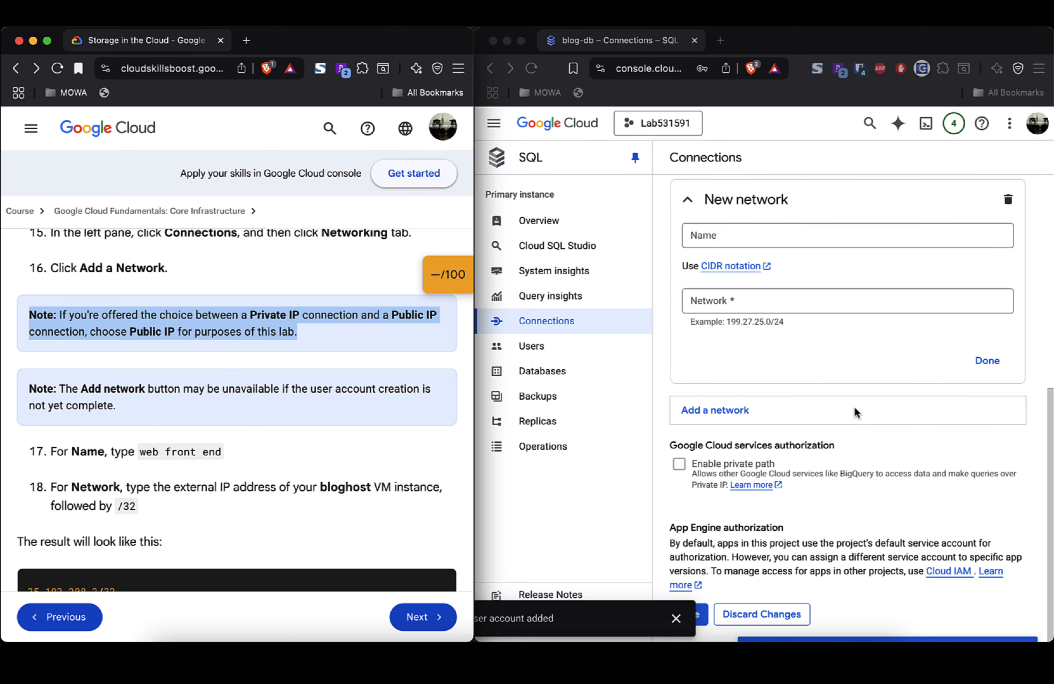
{"action": "scroll", "coordinate": [855, 410], "scroll_direction": "up", "scroll_amount": 2}
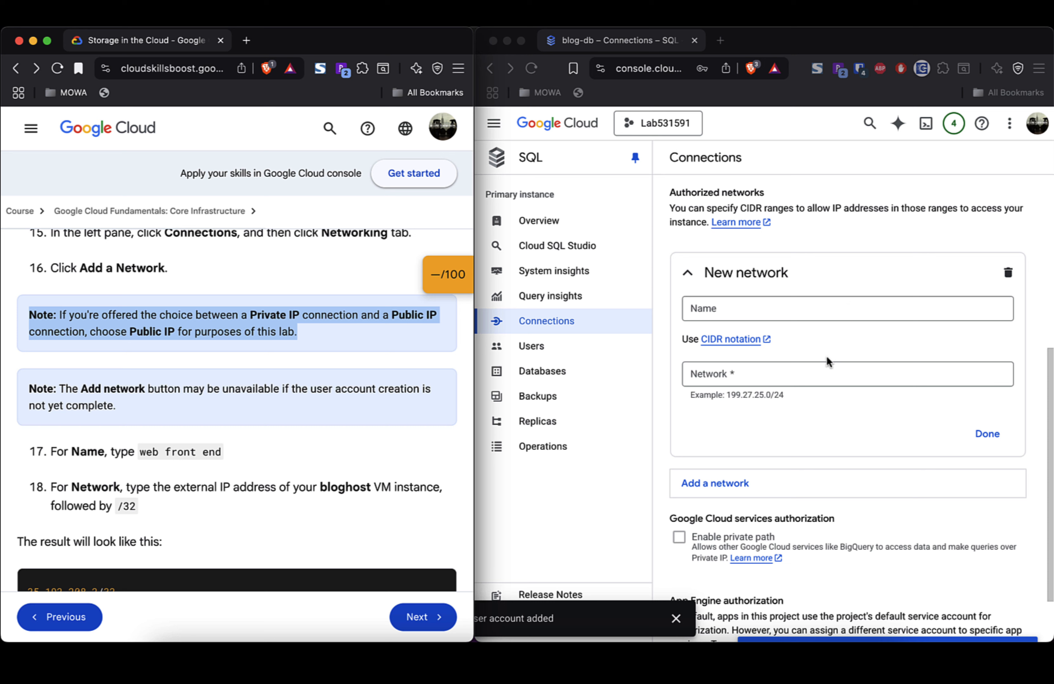
Step: Name the new authorized network 'web front end'
{"action": "left_click", "coordinate": [819, 374]}
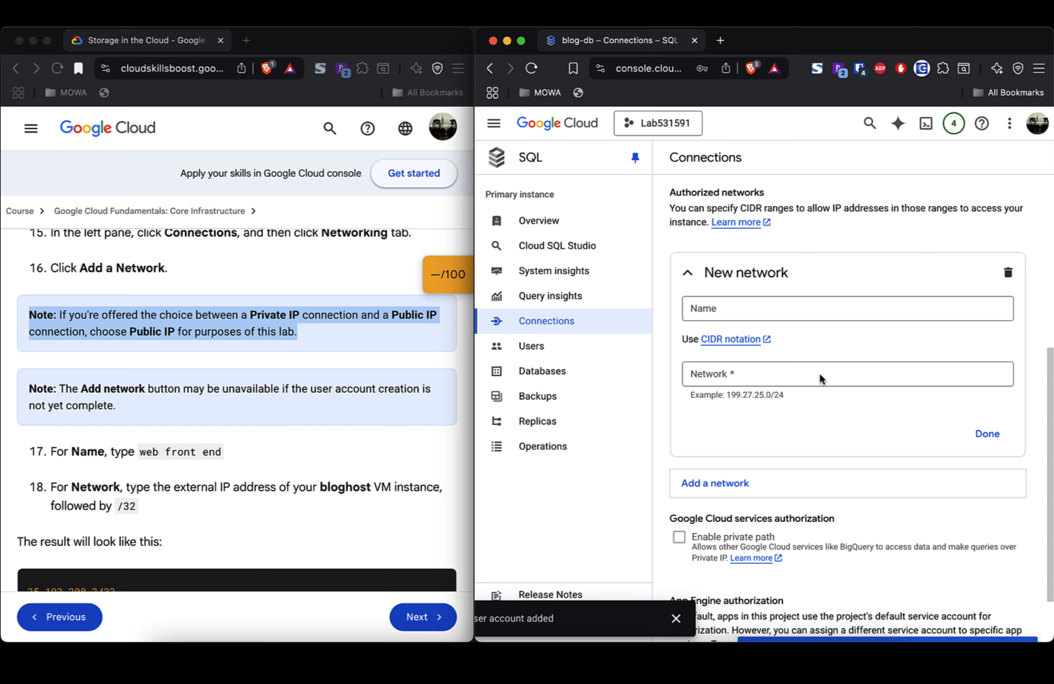
{"action": "left_click", "coordinate": [817, 308]}
{"action": "type", "text": "we"}
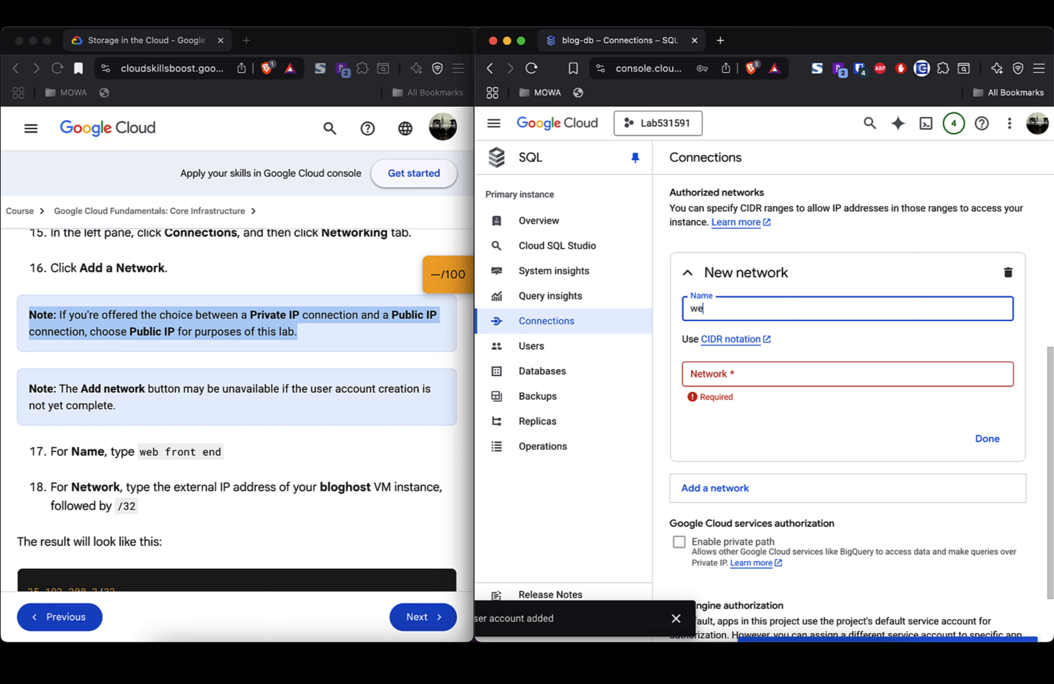
{"action": "type", "text": "b front end"}
{"action": "left_click", "coordinate": [815, 372]}
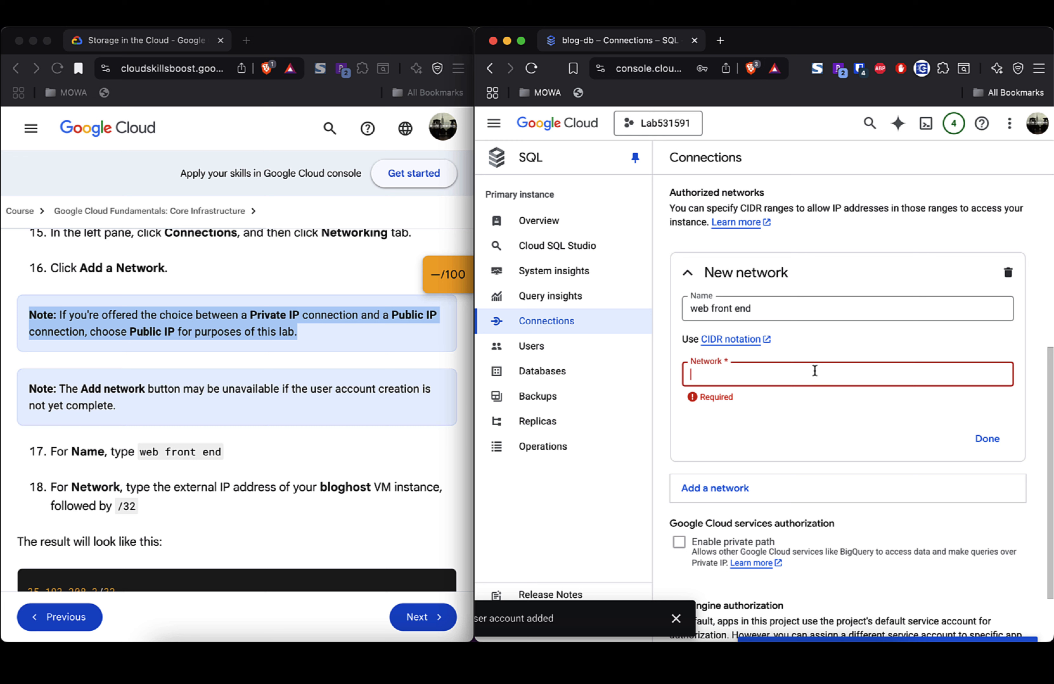
Step: Set the network to the VM's external IP 34.145.183.40/32 and confirm the entry
{"action": "key", "text": "super+Tab"}
{"action": "triple_click", "coordinate": [211, 157]}
{"action": "key", "text": "super+c"}
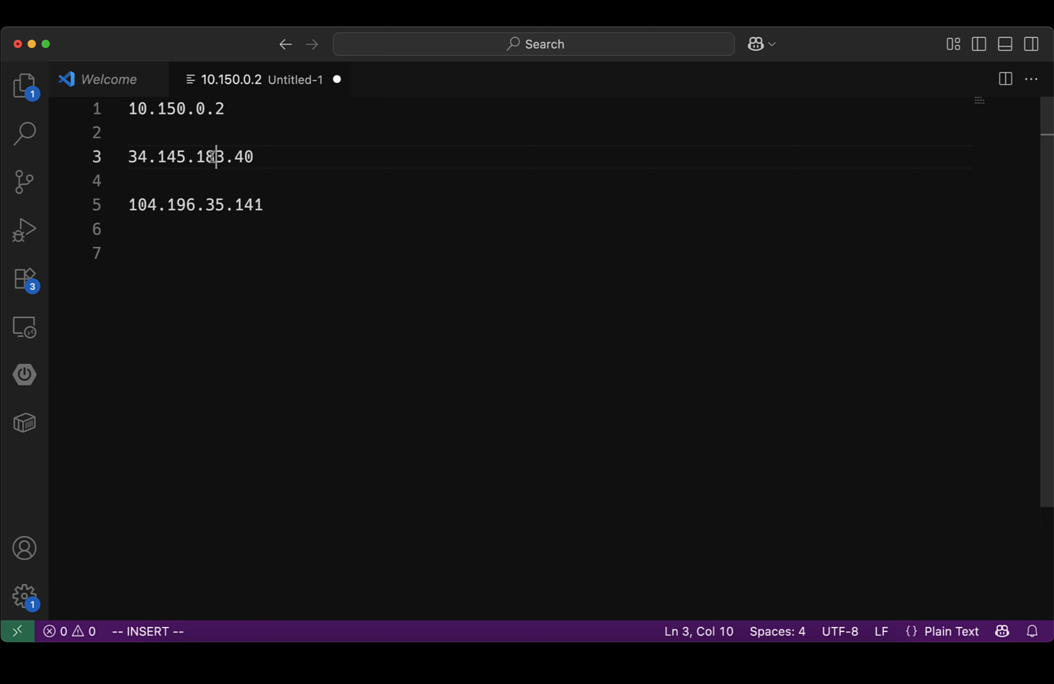
{"action": "key", "text": "Escape"}
{"action": "key", "text": "super+Tab"}
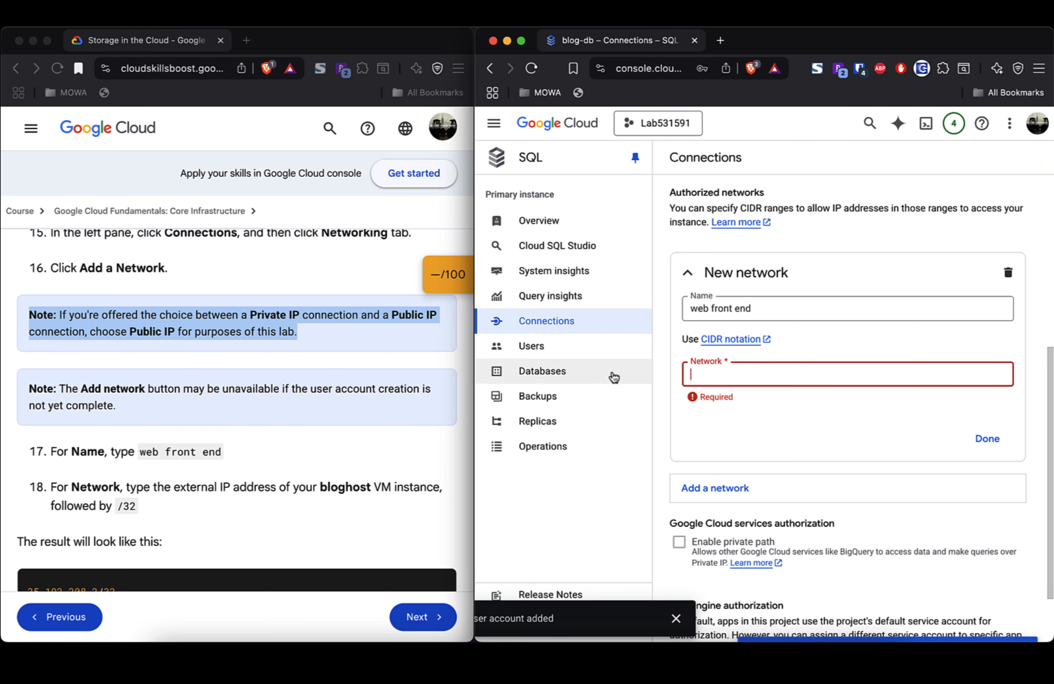
{"action": "key", "text": "super+v"}
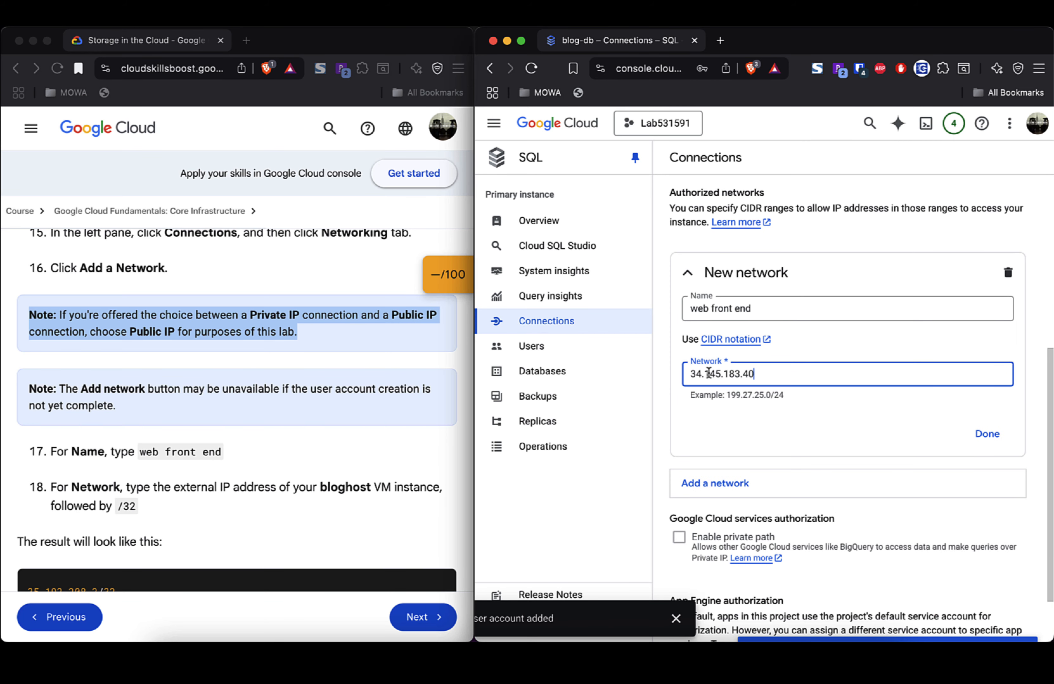
{"action": "type", "text": "/32"}
{"action": "scroll", "coordinate": [325, 391], "scroll_direction": "down", "scroll_amount": 3}
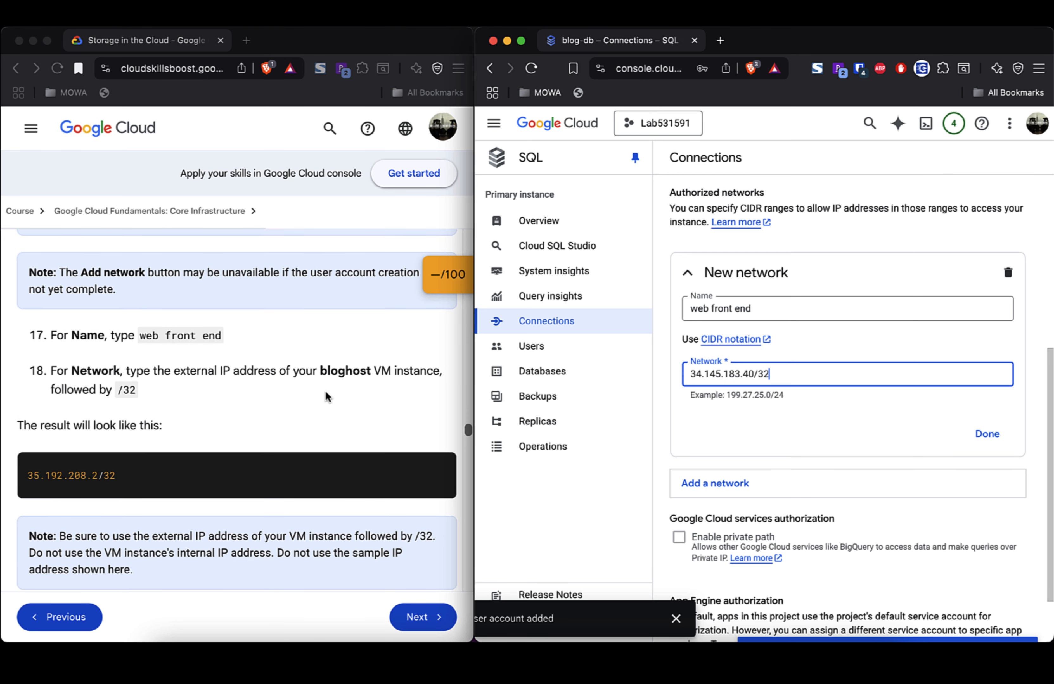
{"action": "scroll", "coordinate": [325, 391], "scroll_direction": "down", "scroll_amount": 3}
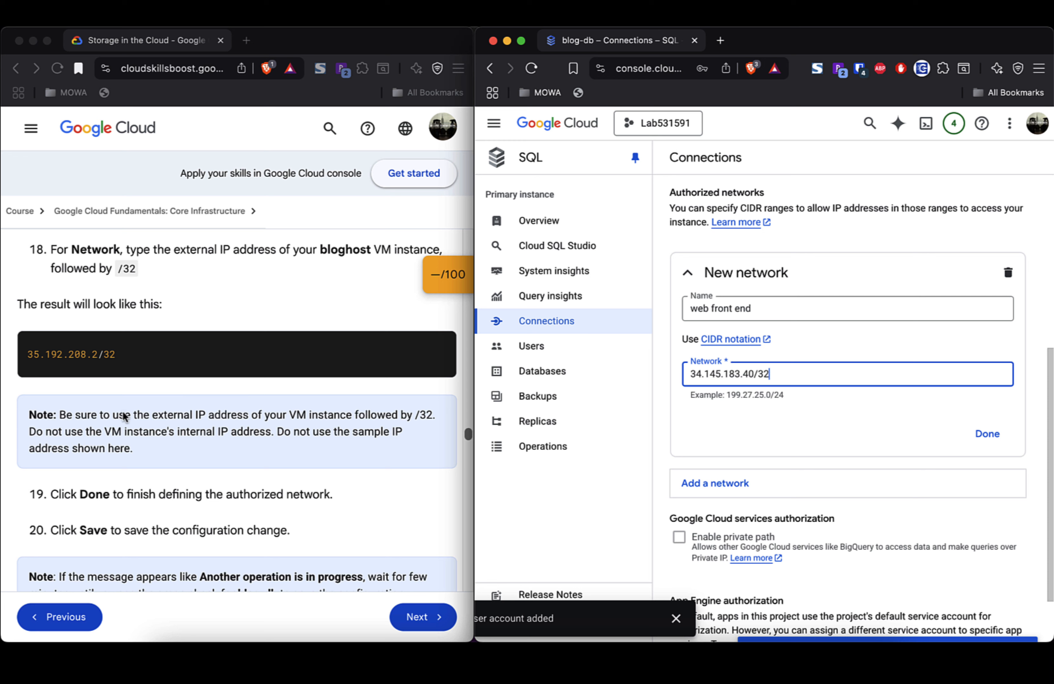
{"action": "triple_click", "coordinate": [124, 417]}
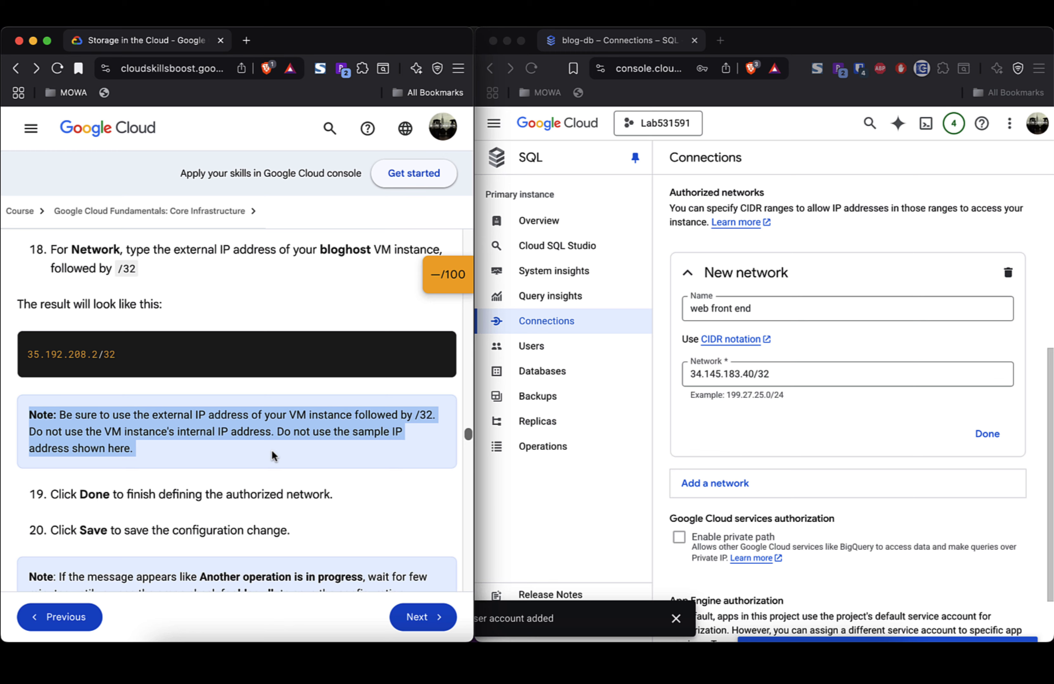
{"action": "scroll", "coordinate": [272, 452], "scroll_direction": "down", "scroll_amount": 2}
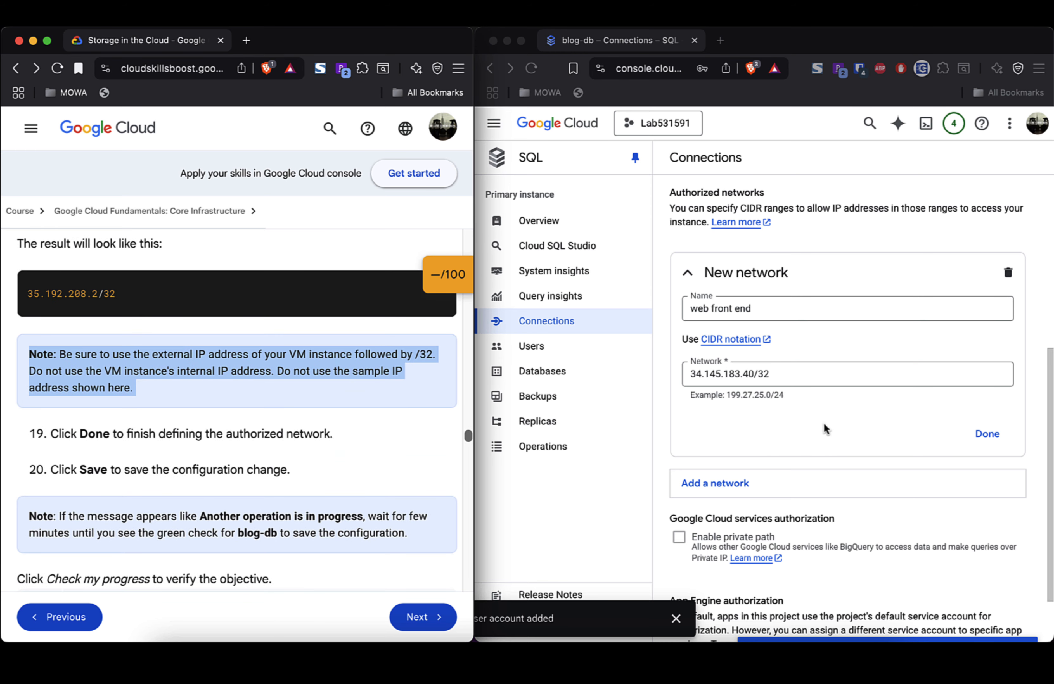
{"action": "left_click", "coordinate": [986, 436]}
{"action": "left_click", "coordinate": [987, 436]}
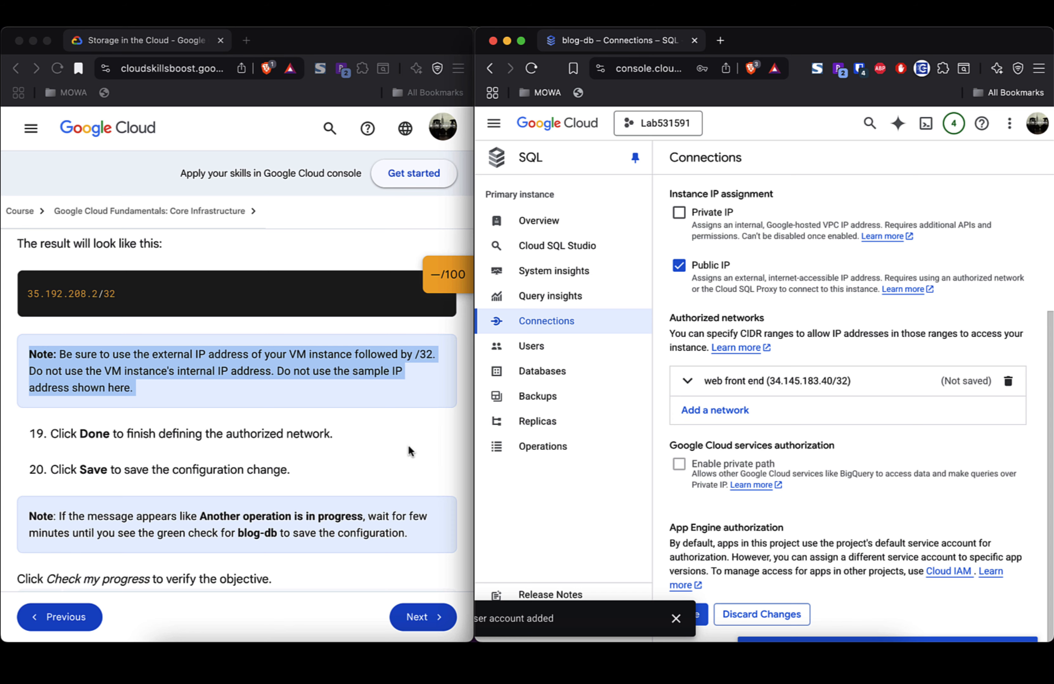
Step: Save the web front end network change and wait for the blog-db edit to complete
{"action": "scroll", "coordinate": [410, 451], "scroll_direction": "down", "scroll_amount": 2}
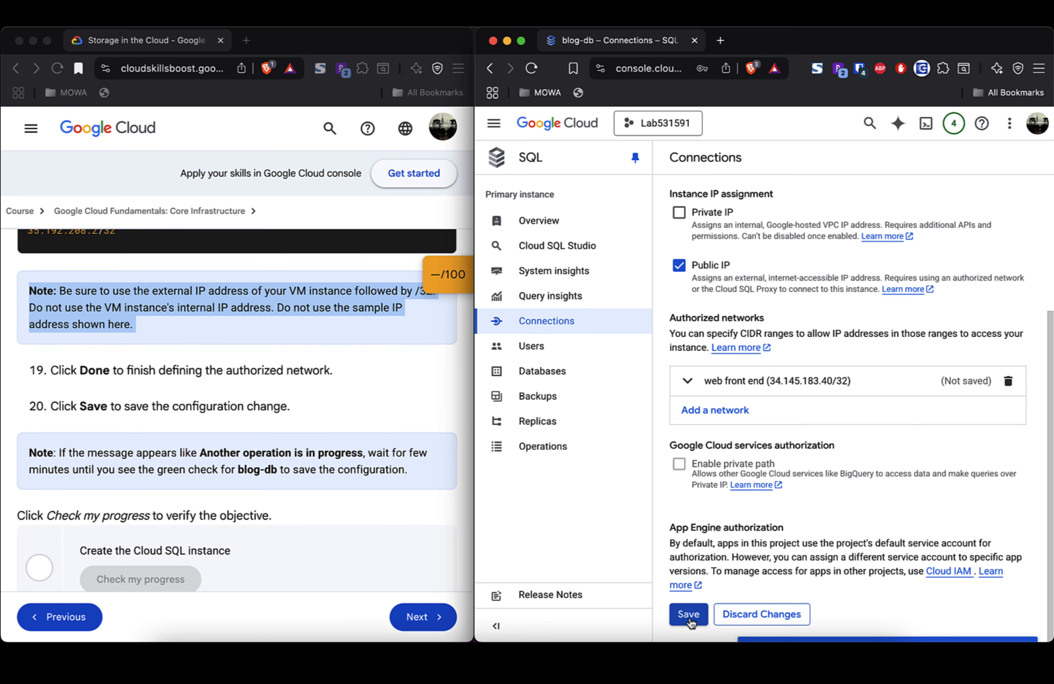
{"action": "left_click", "coordinate": [690, 616]}
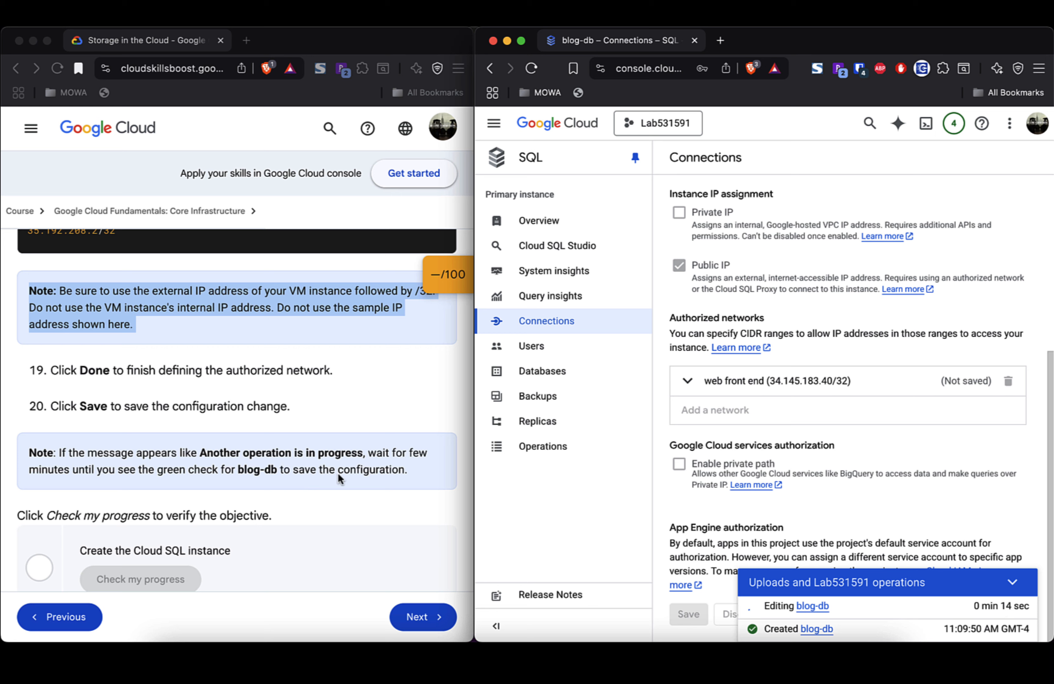
{"action": "scroll", "coordinate": [338, 475], "scroll_direction": "down", "scroll_amount": 5}
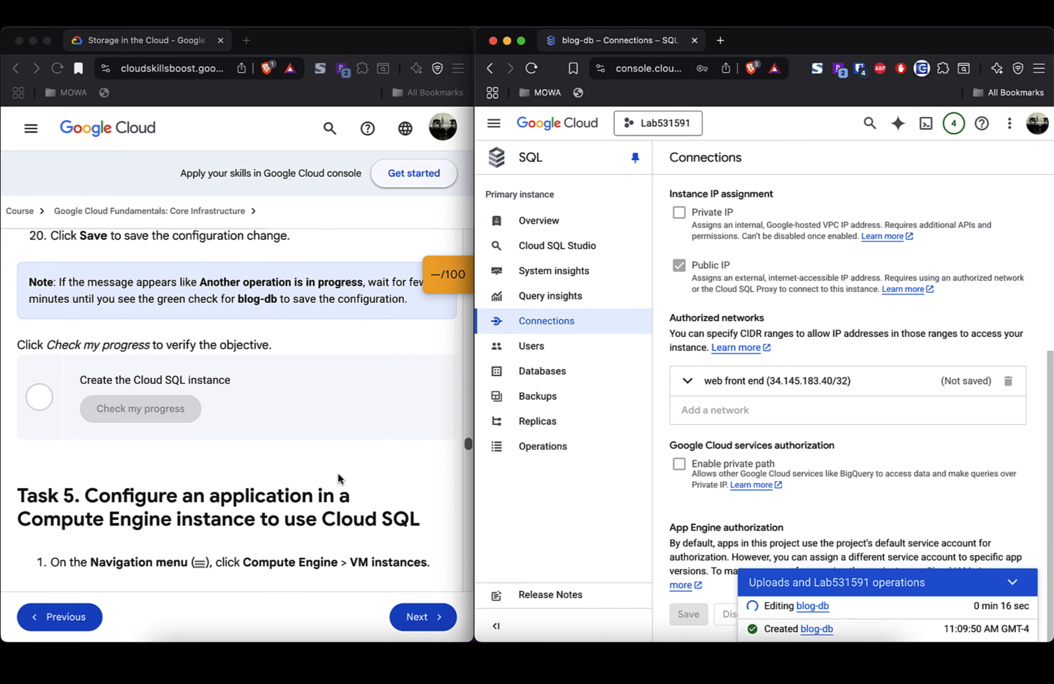
{"action": "scroll", "coordinate": [340, 477], "scroll_direction": "down", "scroll_amount": 1}
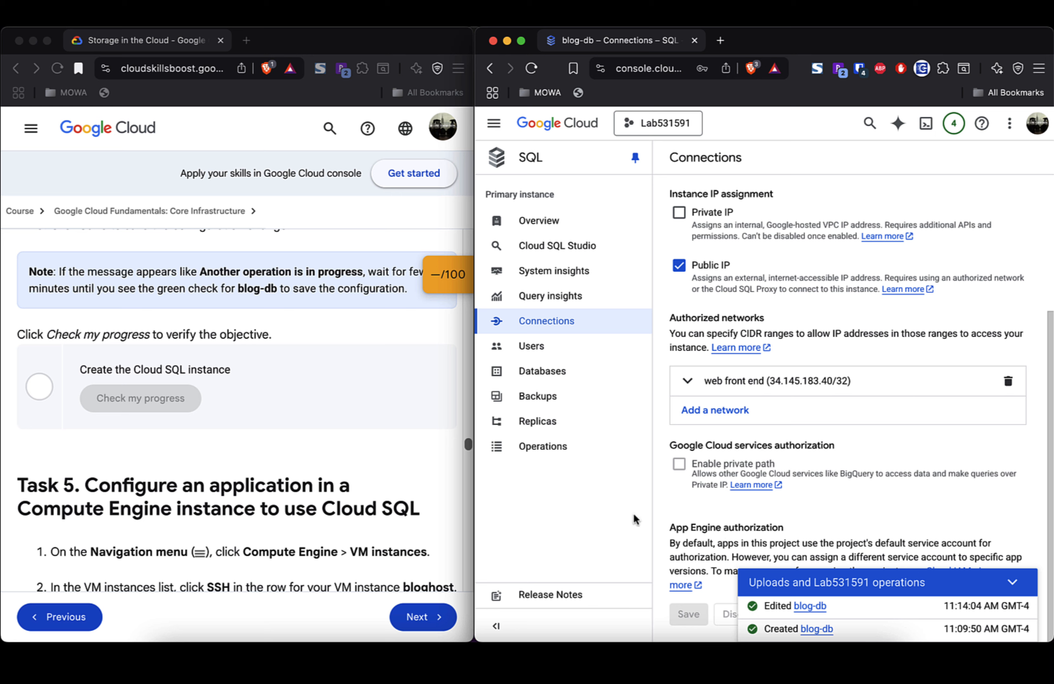
{"action": "scroll", "coordinate": [361, 525], "scroll_direction": "down", "scroll_amount": 5}
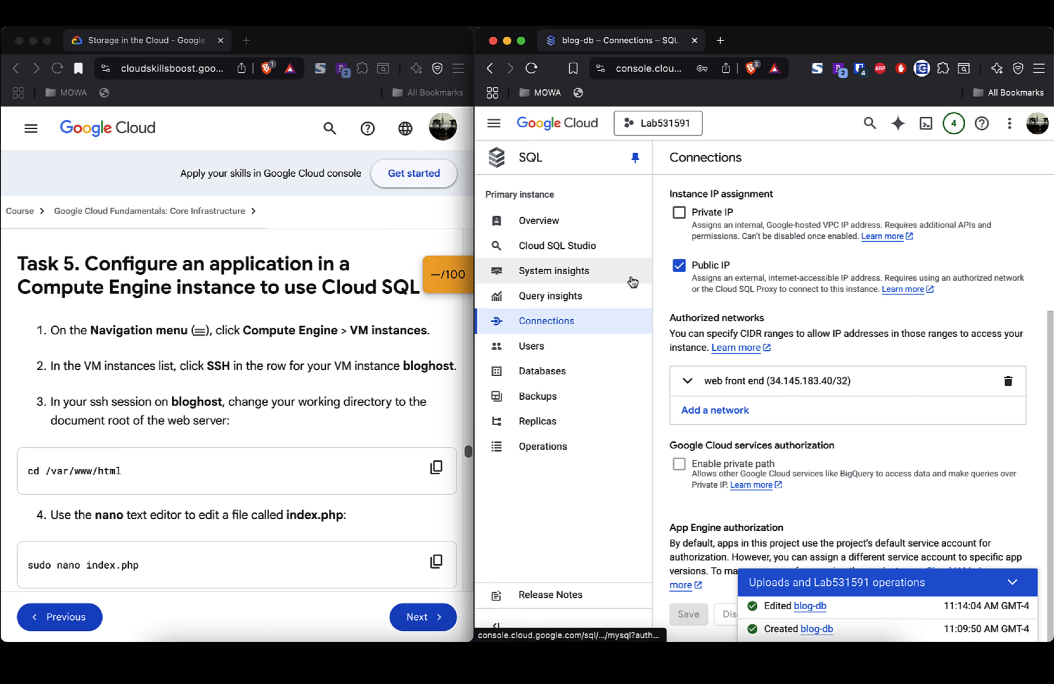
{"action": "left_click", "coordinate": [495, 126]}
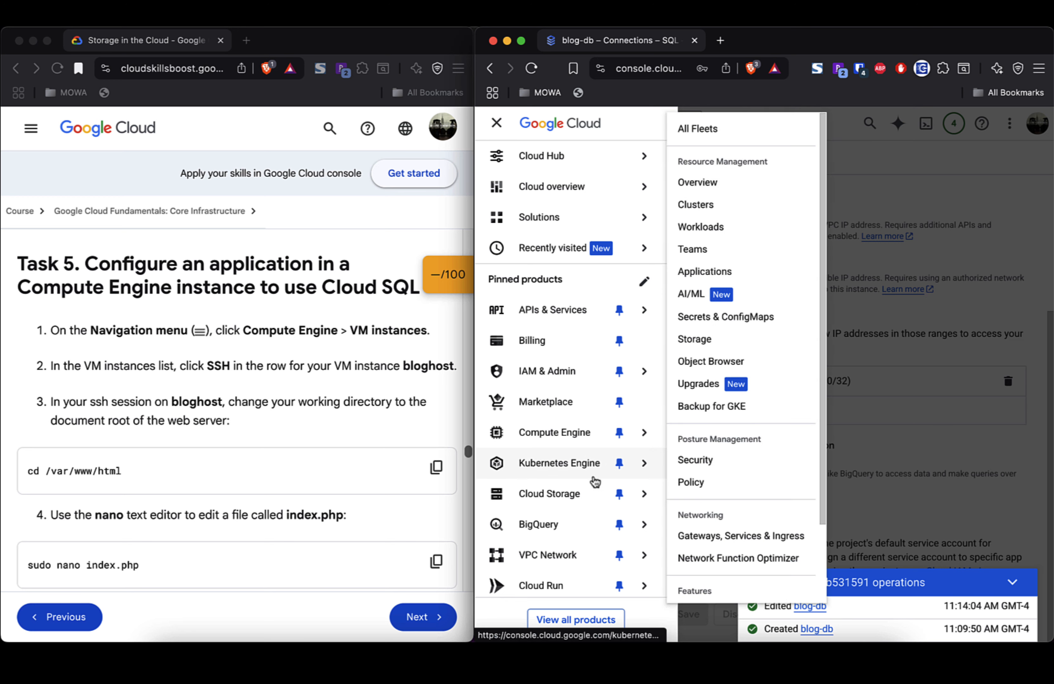
{"action": "mouse_move", "coordinate": [575, 443]}
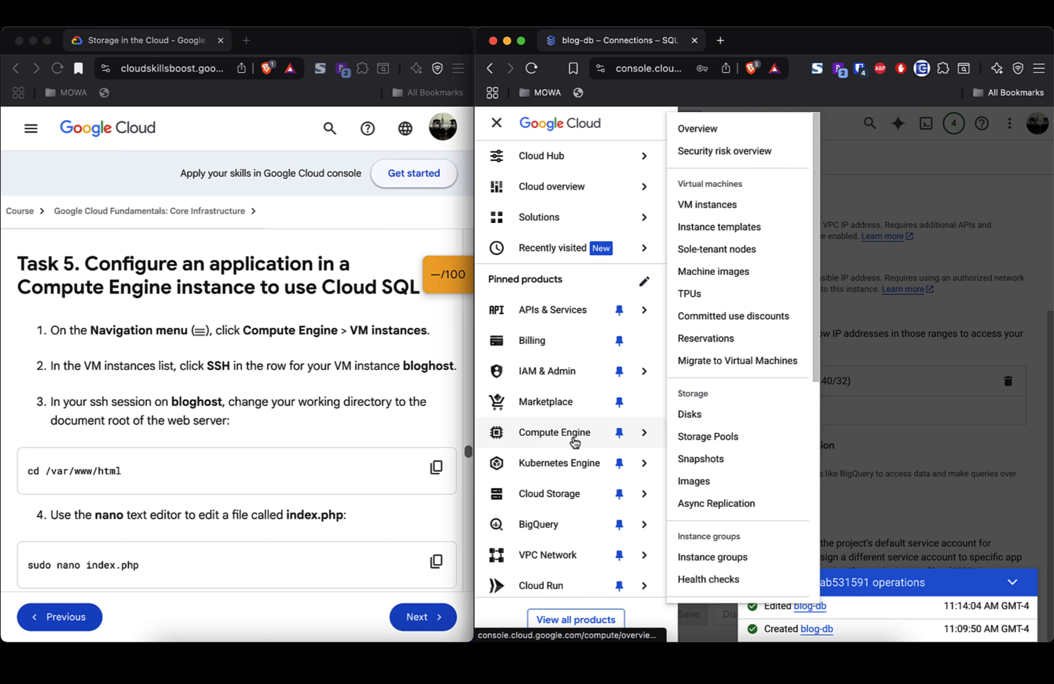
{"action": "left_click", "coordinate": [718, 206]}
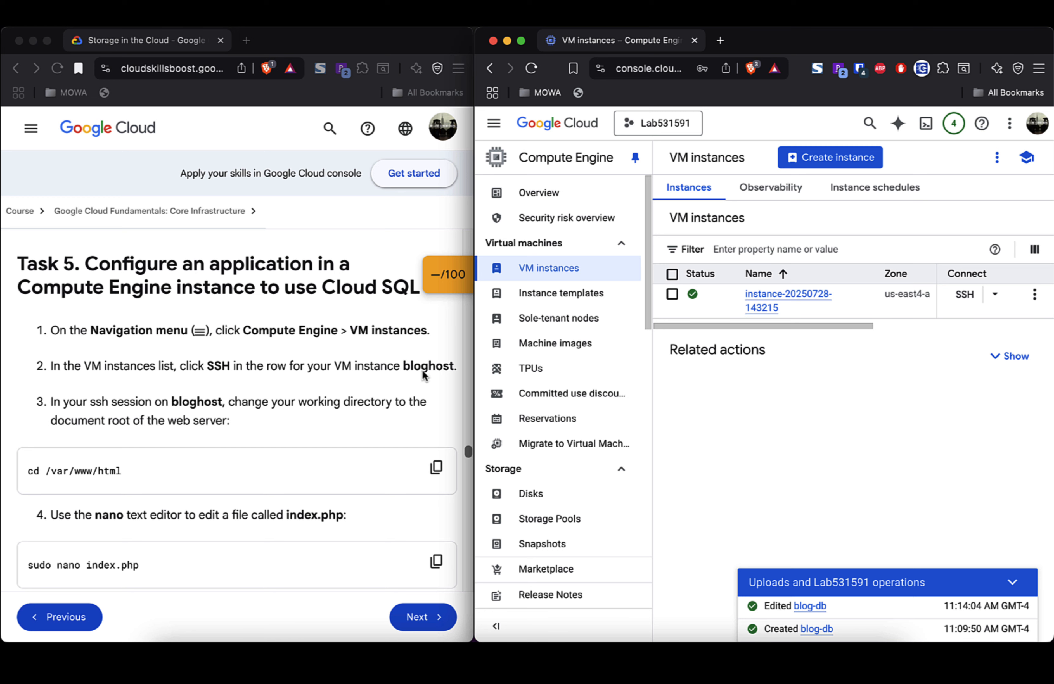
{"action": "left_click", "coordinate": [967, 295]}
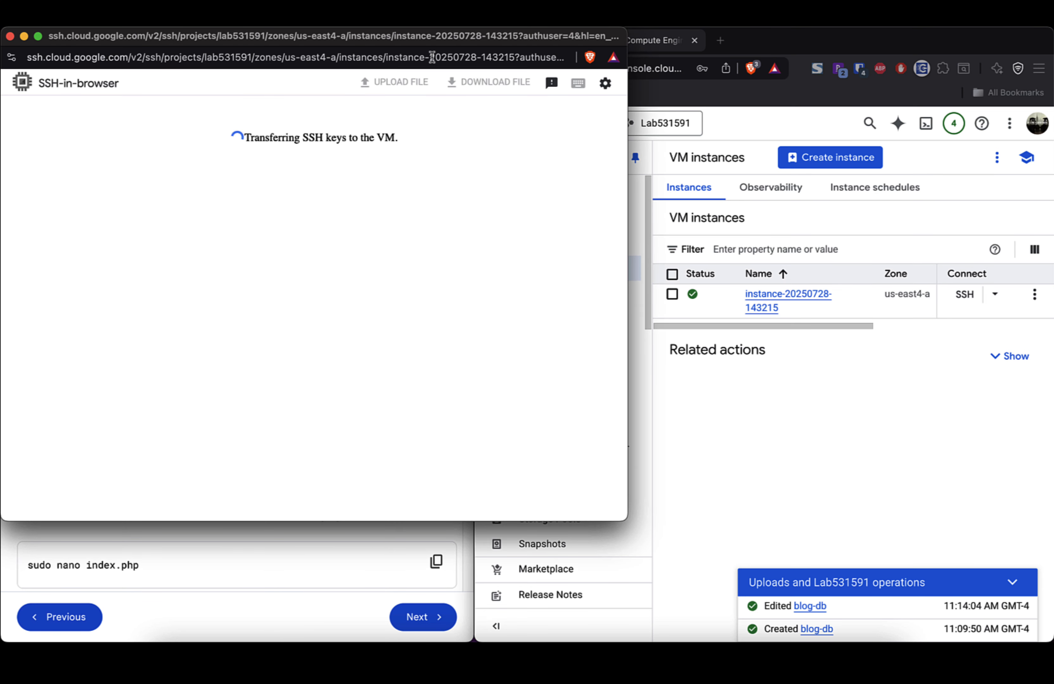
{"action": "left_click_drag", "start_coordinate": [447, 40], "coordinate": [848, 65]}
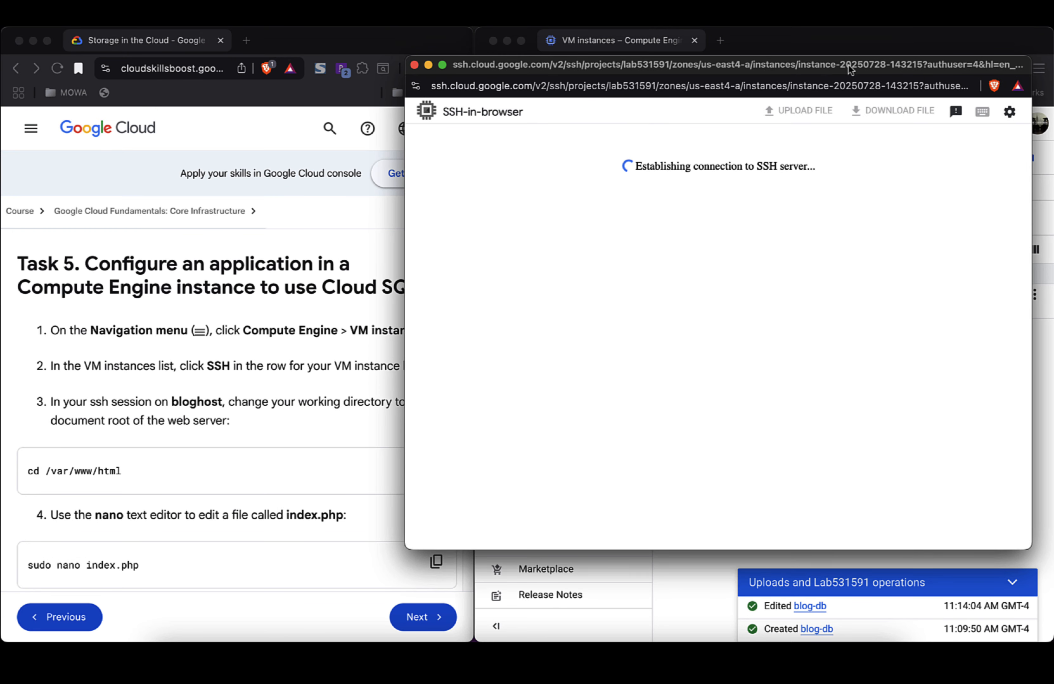
{"action": "left_click", "coordinate": [662, 355]}
{"action": "left_click_drag", "start_coordinate": [784, 64], "coordinate": [811, 63]}
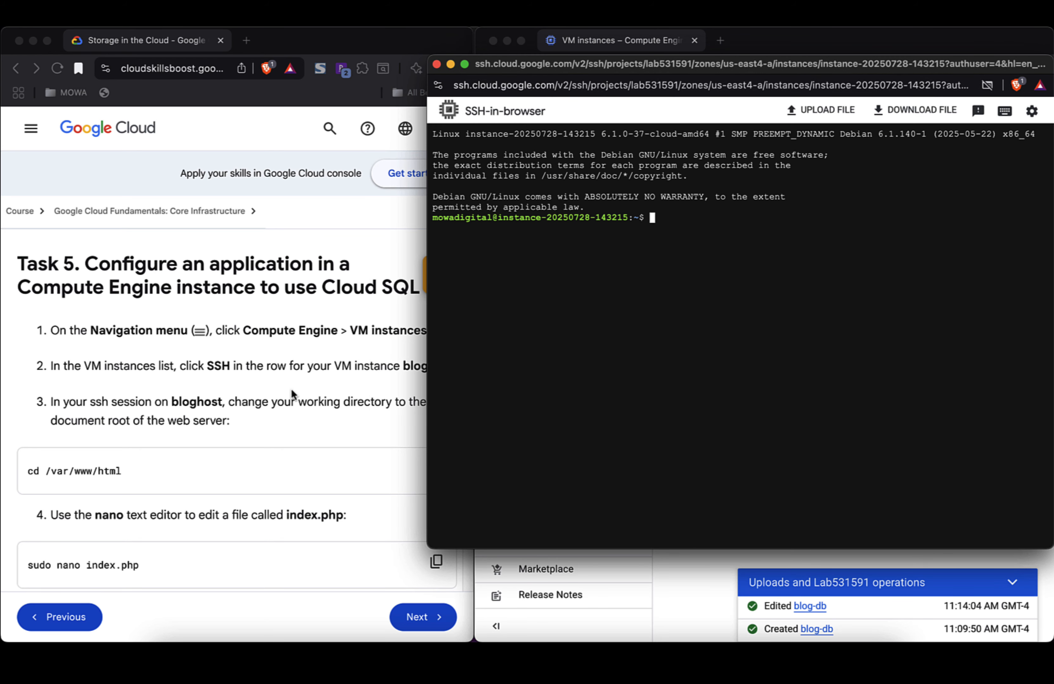
{"action": "left_click", "coordinate": [292, 424]}
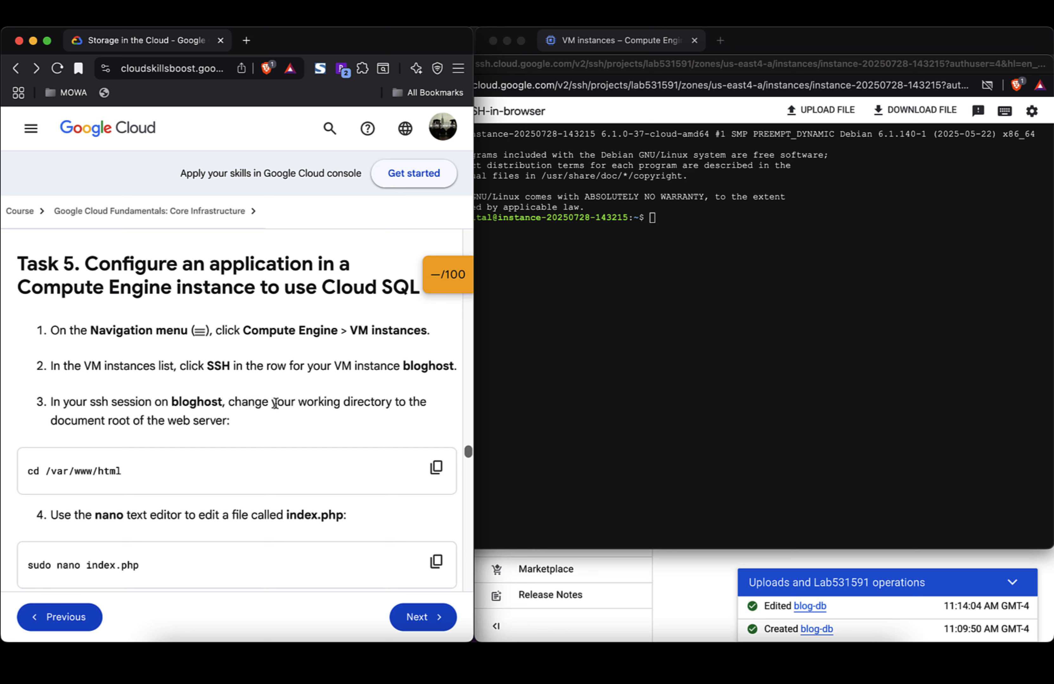
{"action": "left_click", "coordinate": [630, 380]}
{"action": "type", "text": "cd /"}
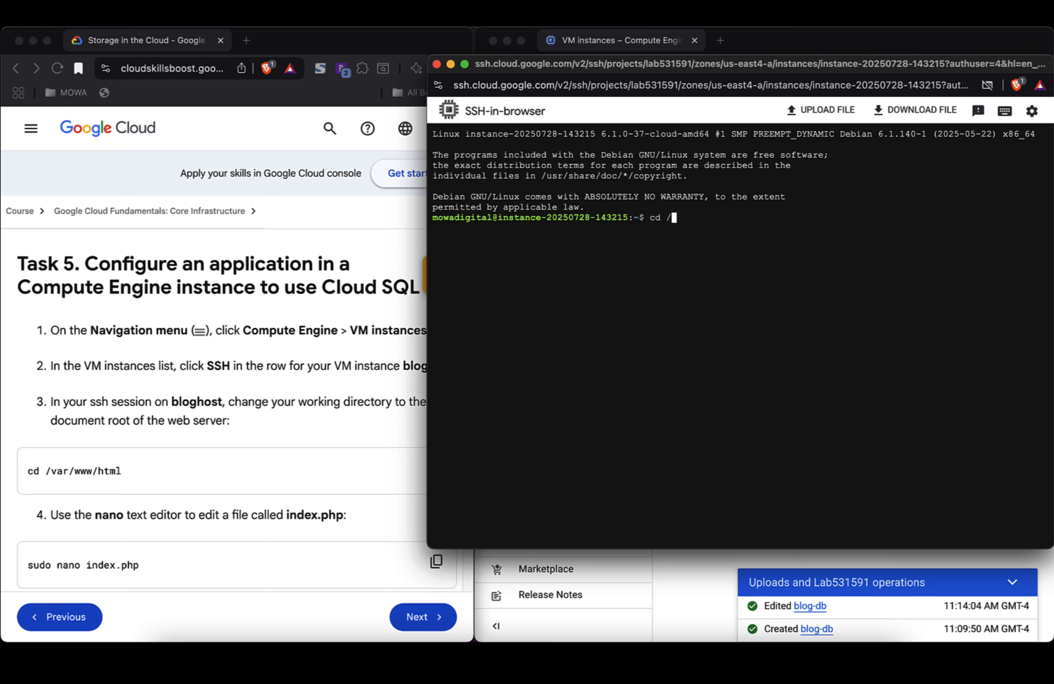
{"action": "type", "text": "var/www."}
{"action": "type", "text": "html"}
{"action": "key", "text": "Return"}
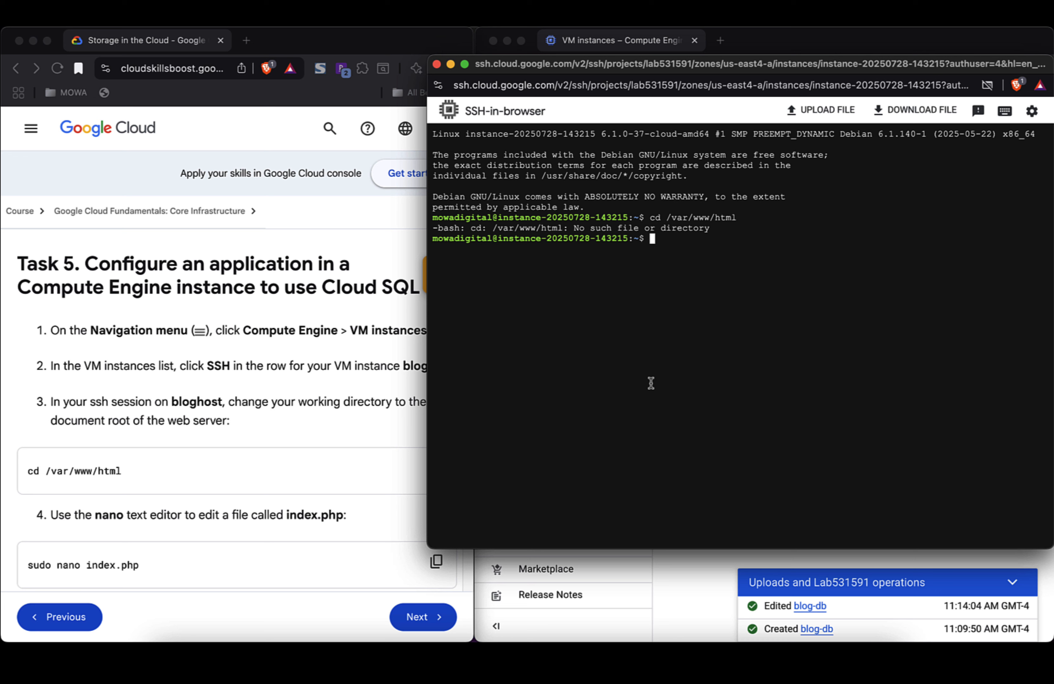
{"action": "type", "text": "ls"}
{"action": "key", "text": "Return"}
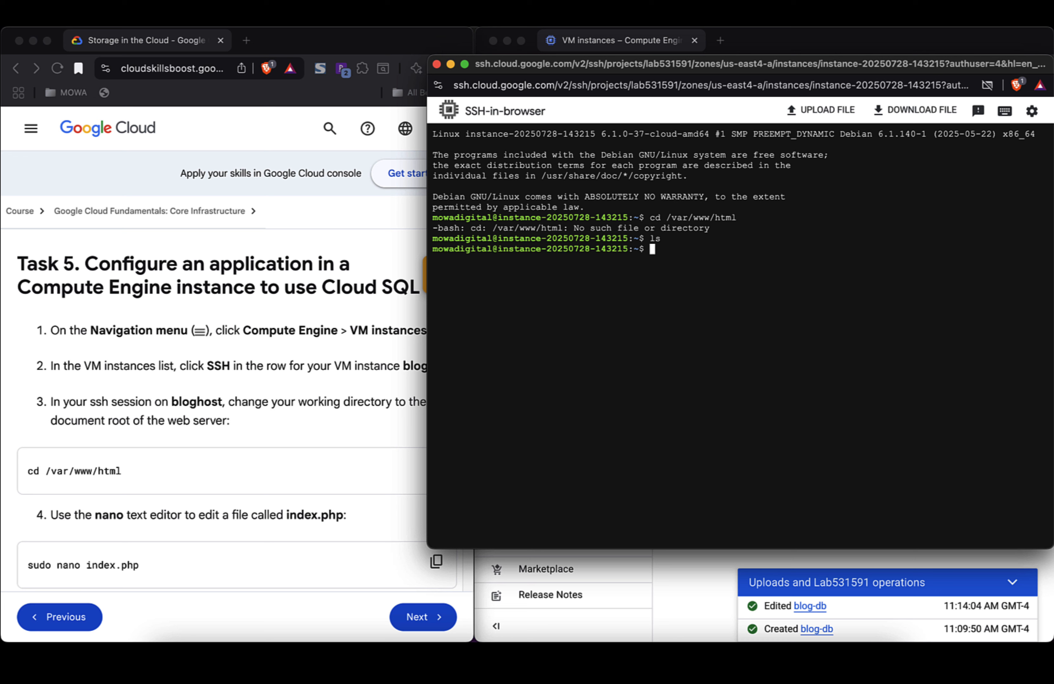
Step: List the root and /var directories, finding no www folder, then return home
{"action": "type", "text": "cd /"}
{"action": "key", "text": "Return"}
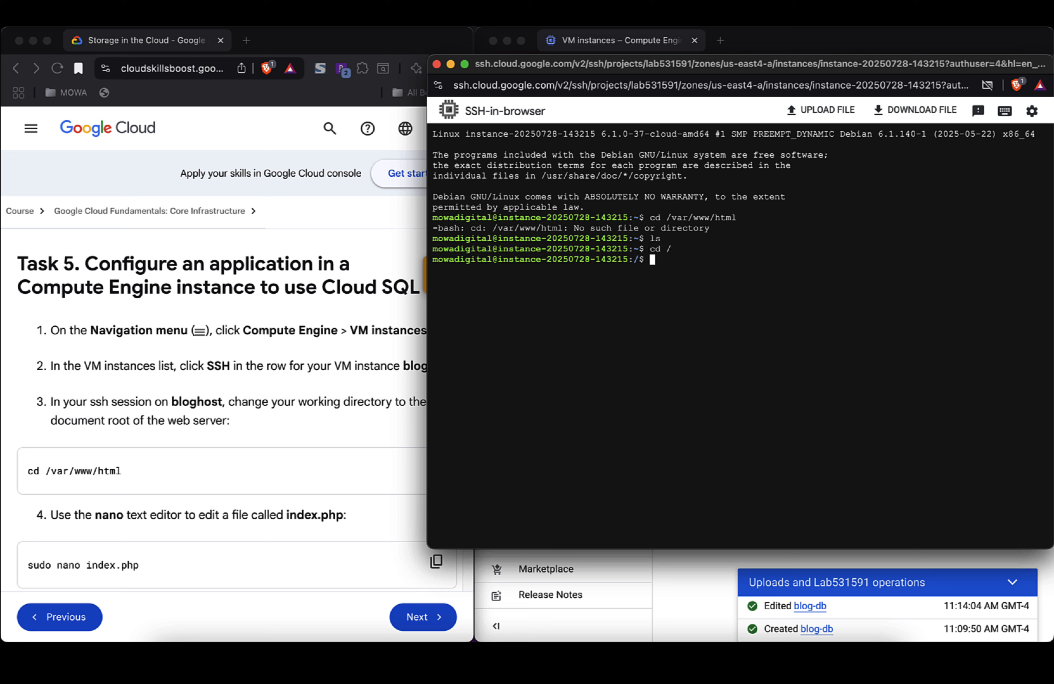
{"action": "type", "text": "ls"}
{"action": "key", "text": "Return"}
{"action": "type", "text": "c"}
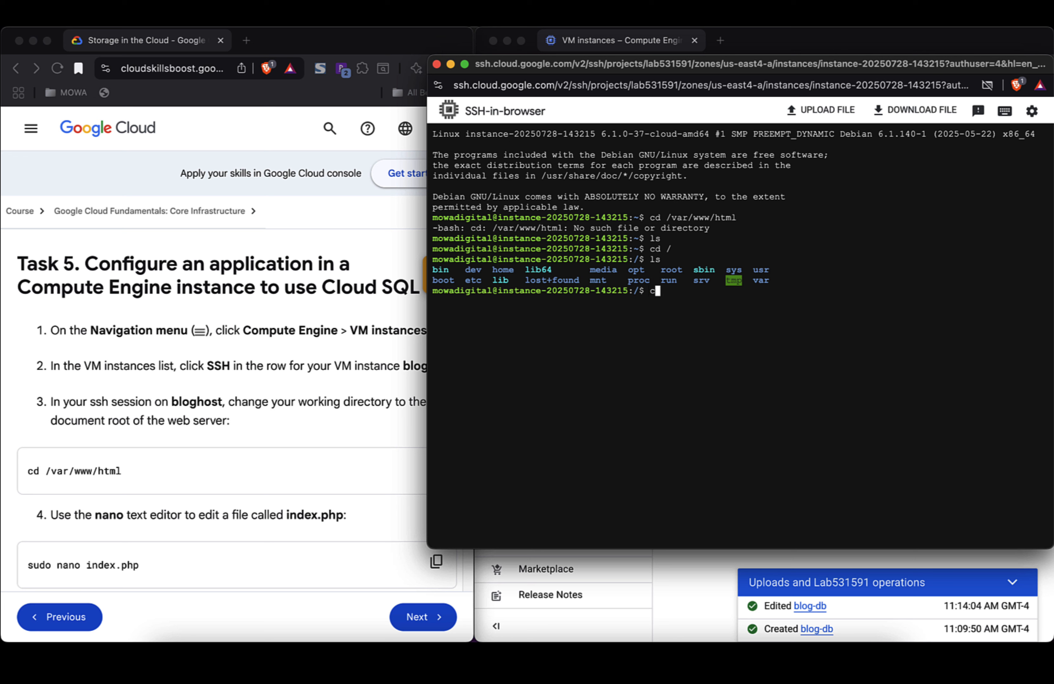
{"action": "type", "text": "d /var"}
{"action": "key", "text": "Return"}
{"action": "type", "text": "ls"}
{"action": "key", "text": "Return"}
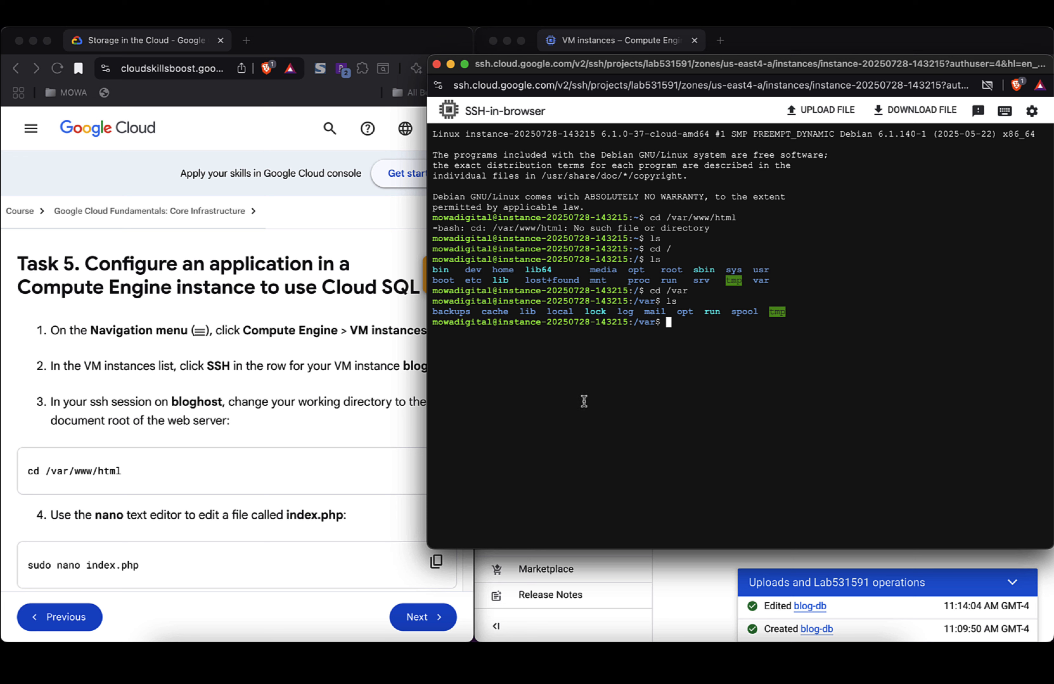
{"action": "type", "text": "cd"}
{"action": "key", "text": "Return"}
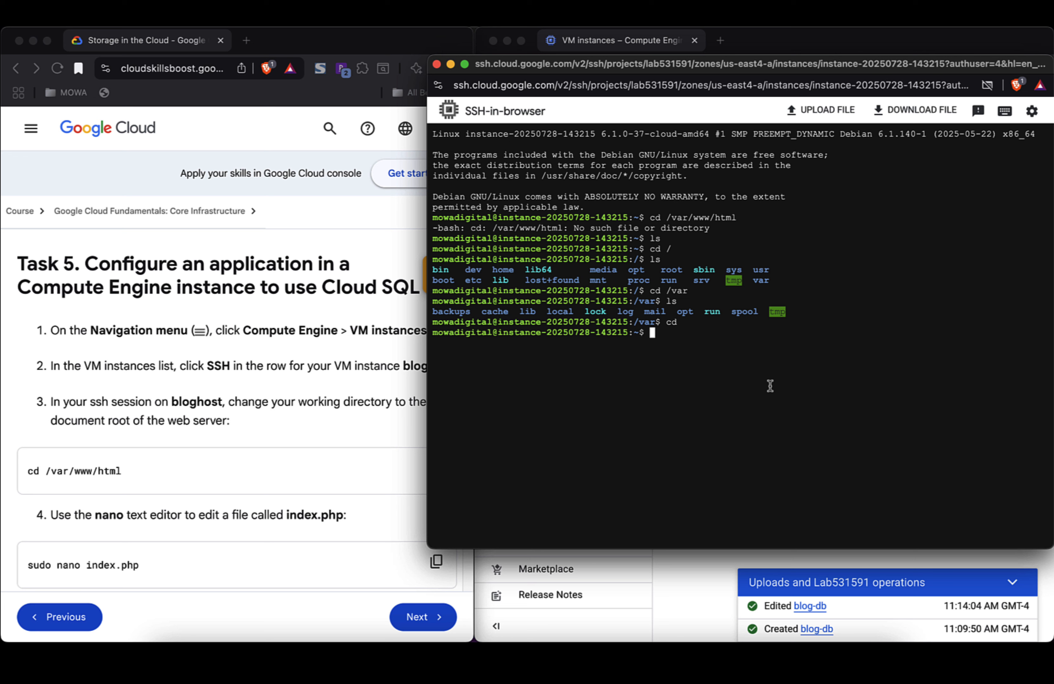
Step: List the home, /home and root directories while moving up with cd .
{"action": "type", "text": "ls"}
{"action": "key", "text": "Return"}
{"action": "type", "text": "cd "}
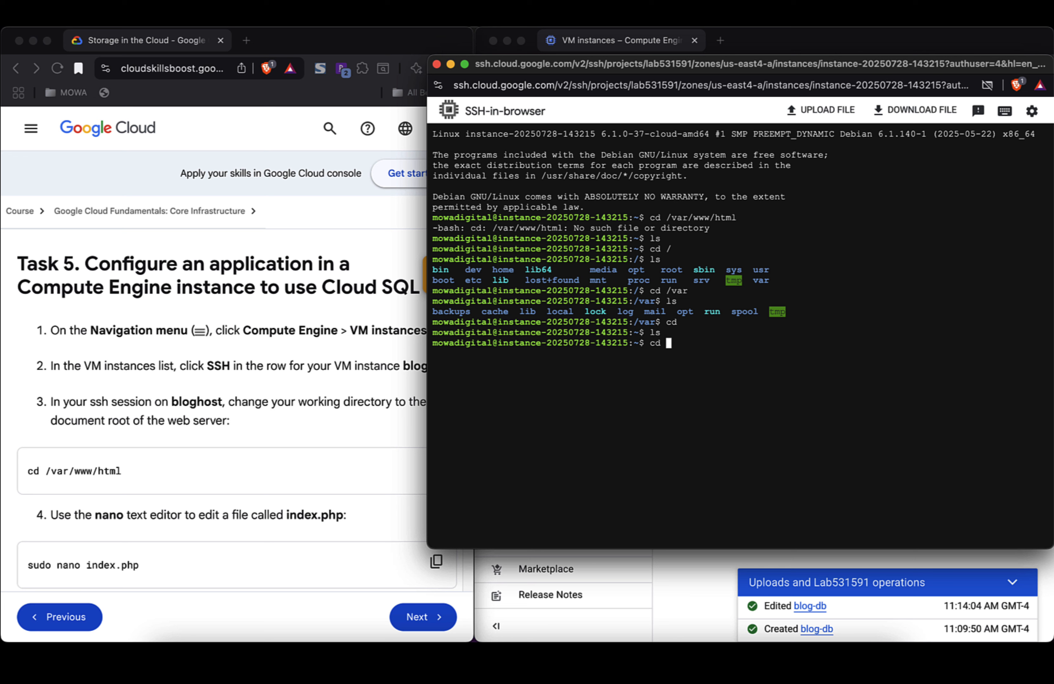
{"action": "type", "text": ".."}
{"action": "key", "text": "Return"}
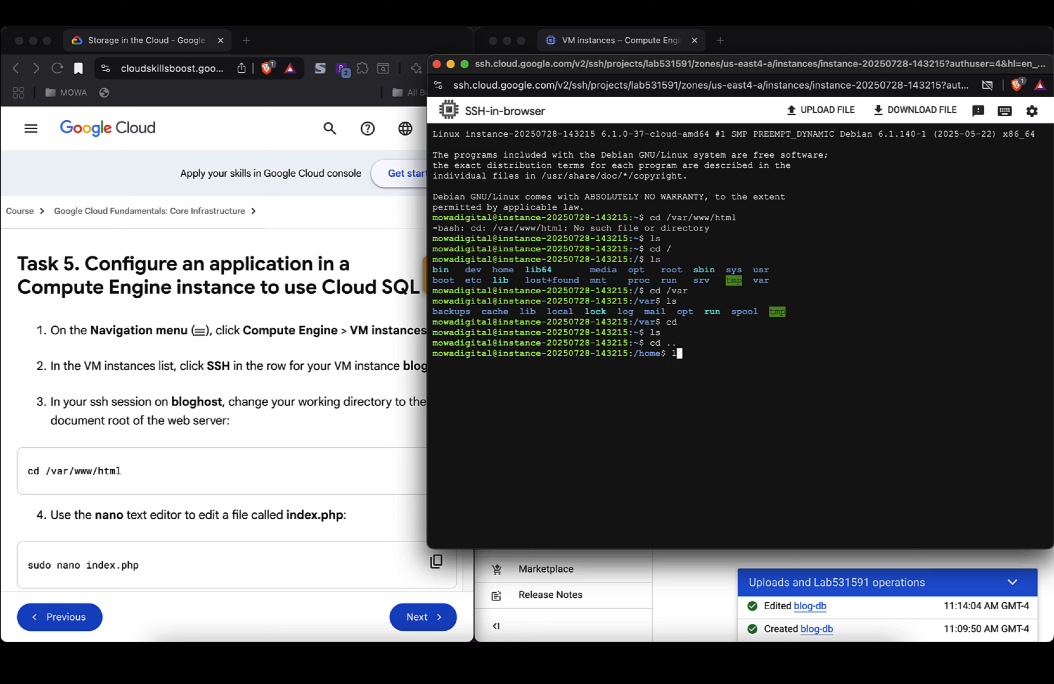
{"action": "type", "text": "ls"}
{"action": "key", "text": "Return"}
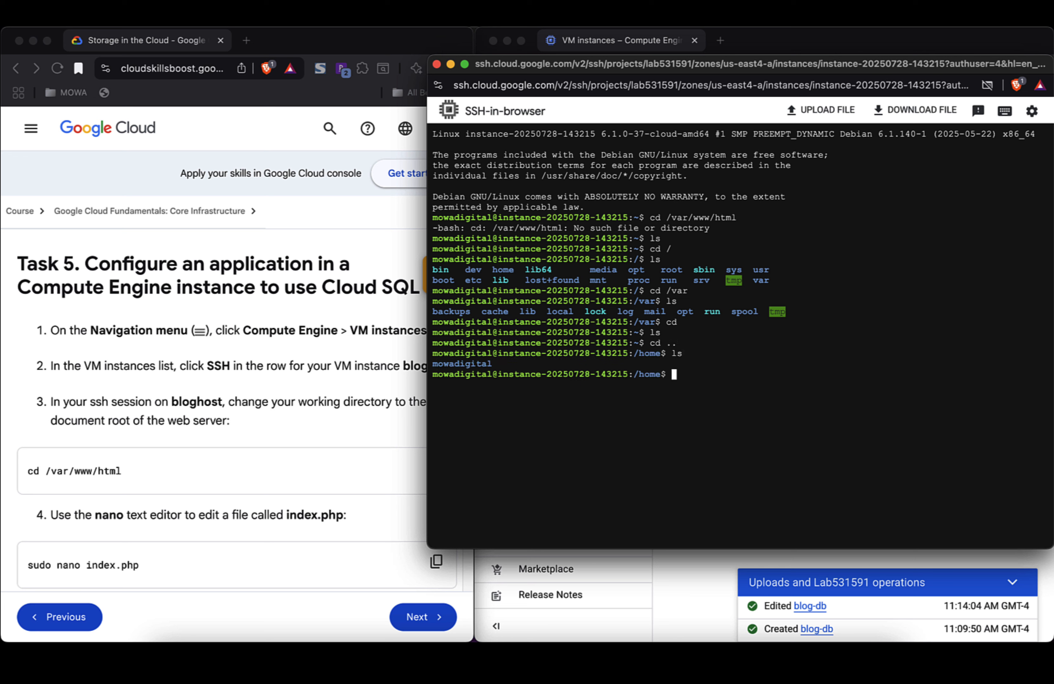
{"action": "type", "text": "cd .."}
{"action": "key", "text": "Return"}
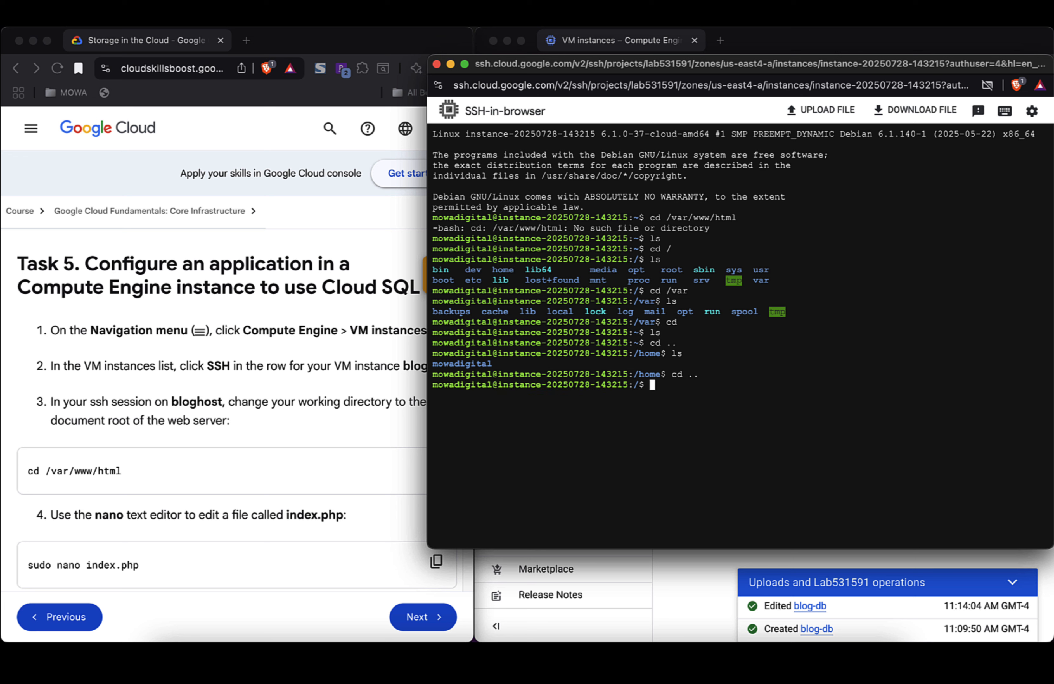
{"action": "type", "text": "ls"}
{"action": "key", "text": "Return"}
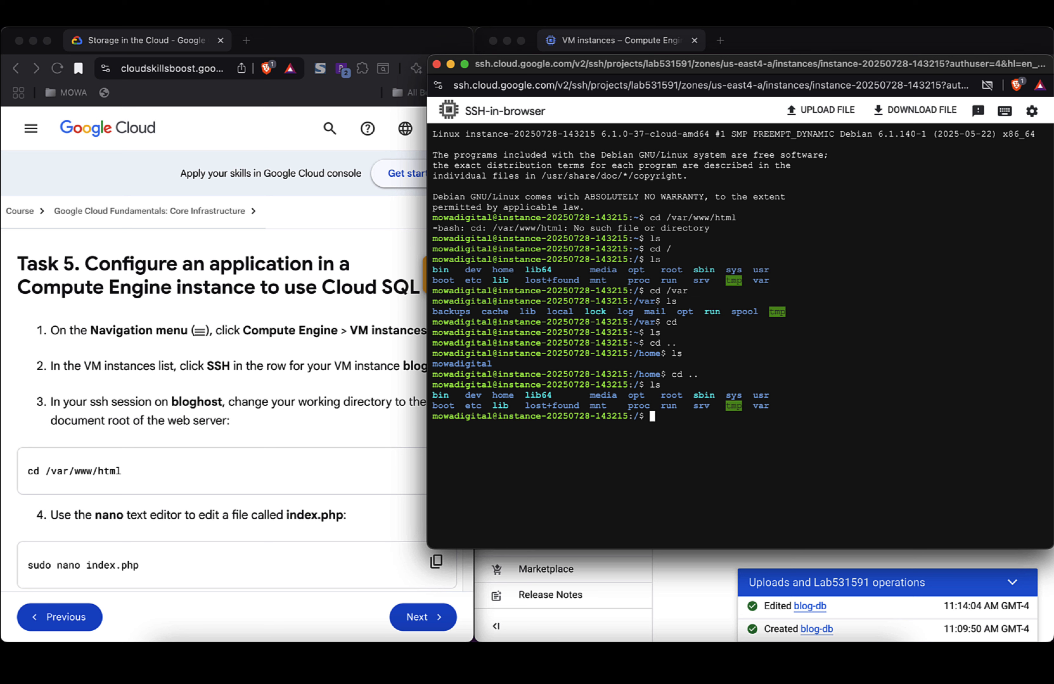
Step: Enter /var and list its contents, then open a new browser tab
{"action": "type", "text": "cd var"}
{"action": "key", "text": "Return"}
{"action": "type", "text": "ls"}
{"action": "key", "text": "Return"}
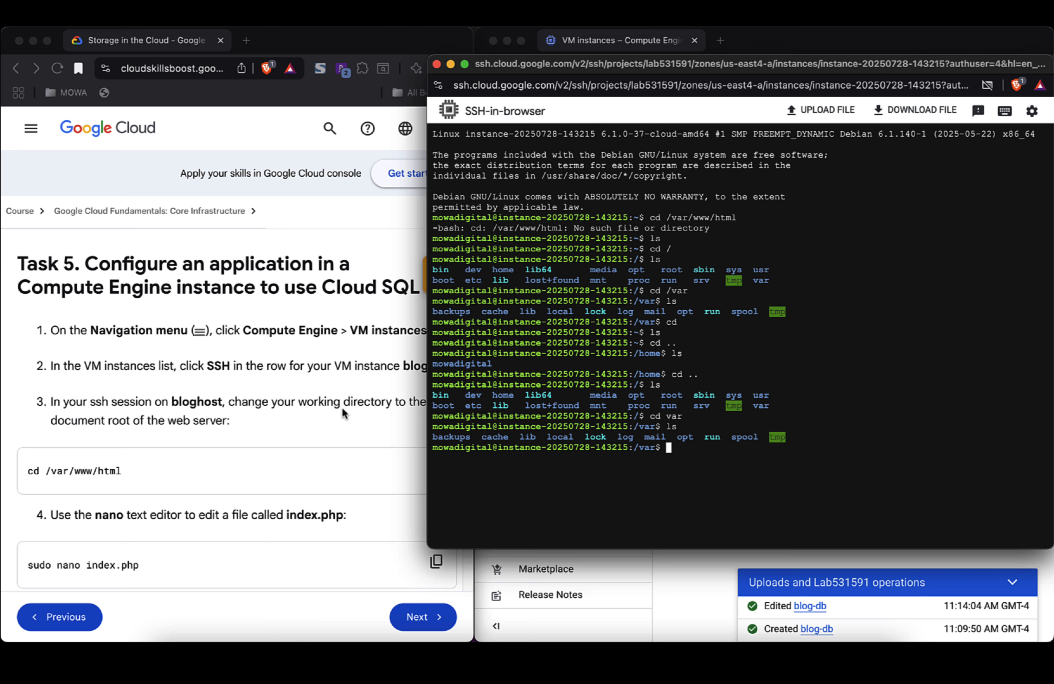
{"action": "scroll", "coordinate": [342, 410], "scroll_direction": "down", "scroll_amount": 5}
{"action": "scroll", "coordinate": [342, 409], "scroll_direction": "up", "scroll_amount": 4}
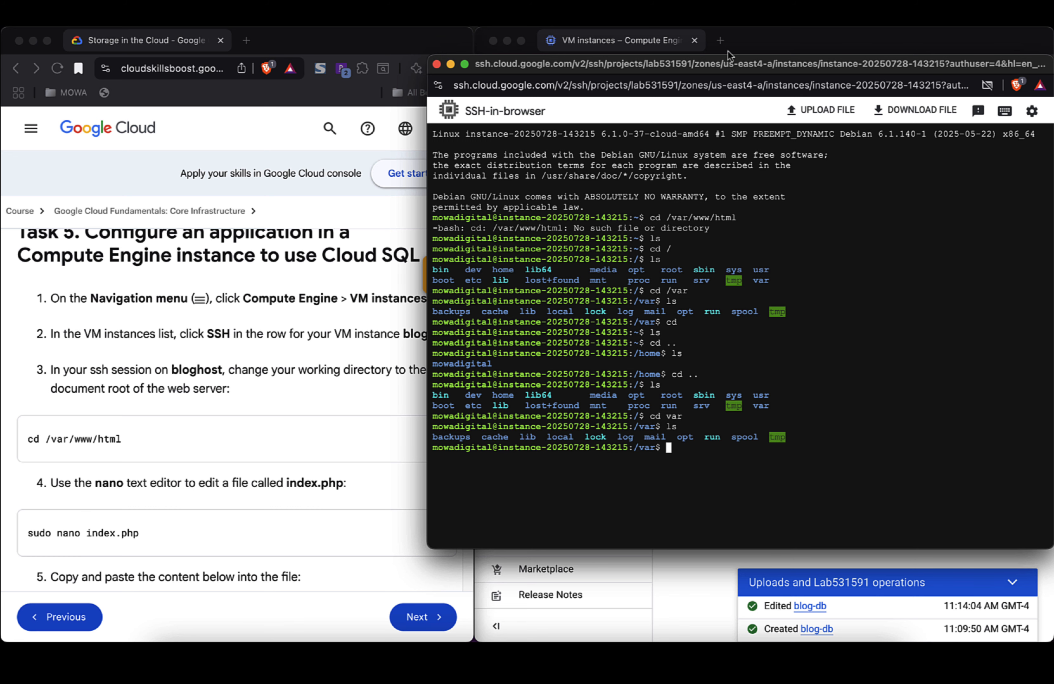
{"action": "left_click", "coordinate": [720, 41]}
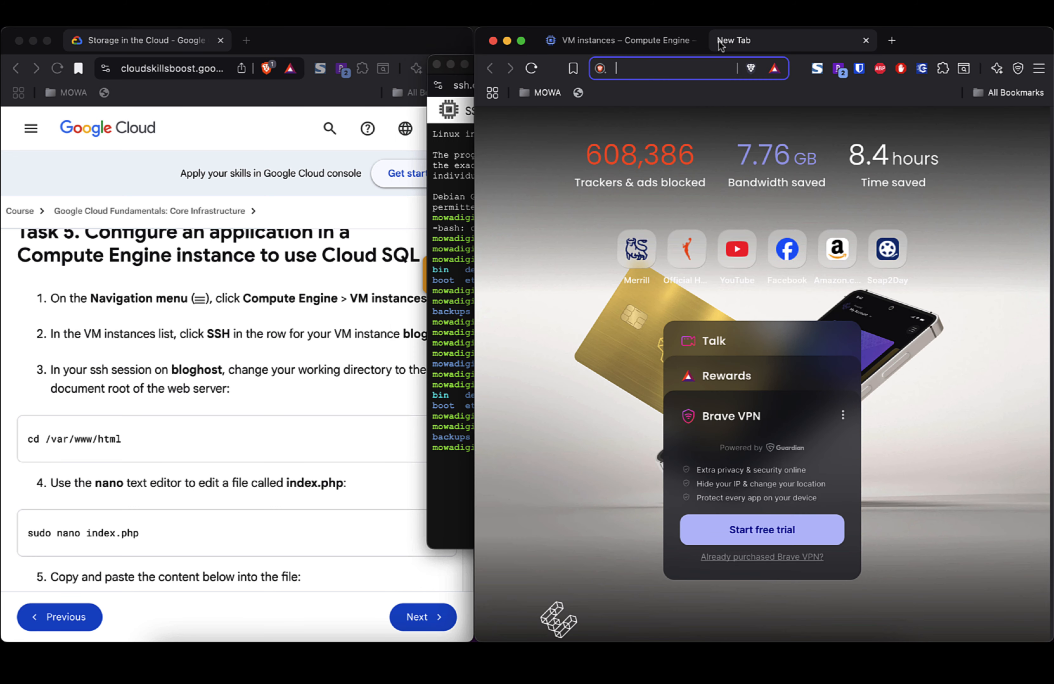
Step: Search 'where is document root of web server in debian bookworm instance' in Brave Search
{"action": "type", "text": "where is "}
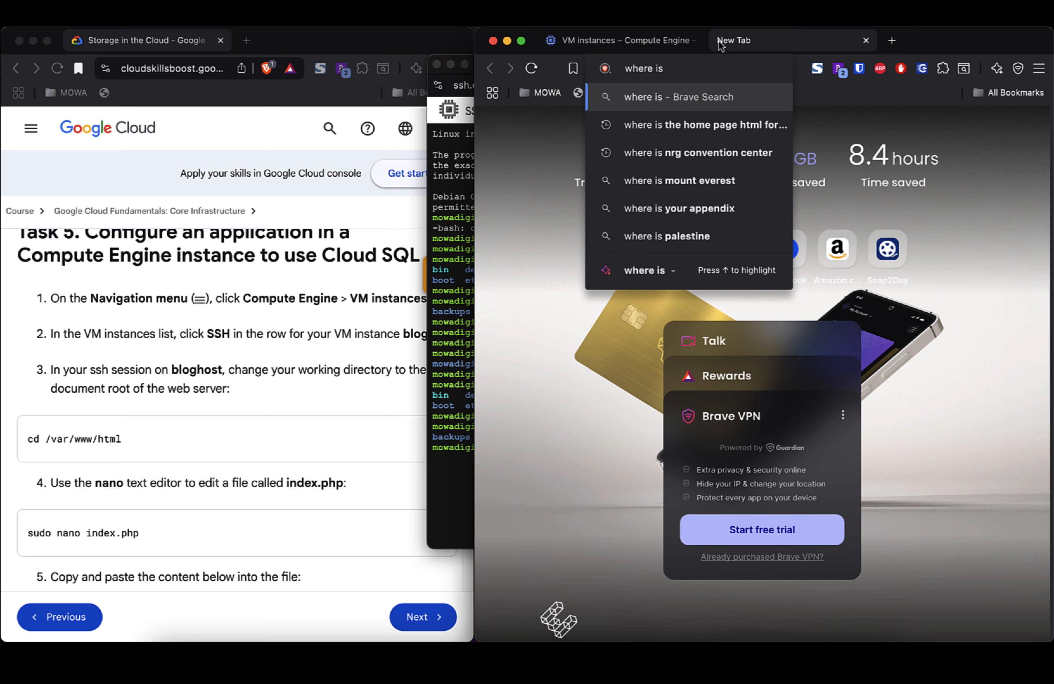
{"action": "type", "text": "web"}
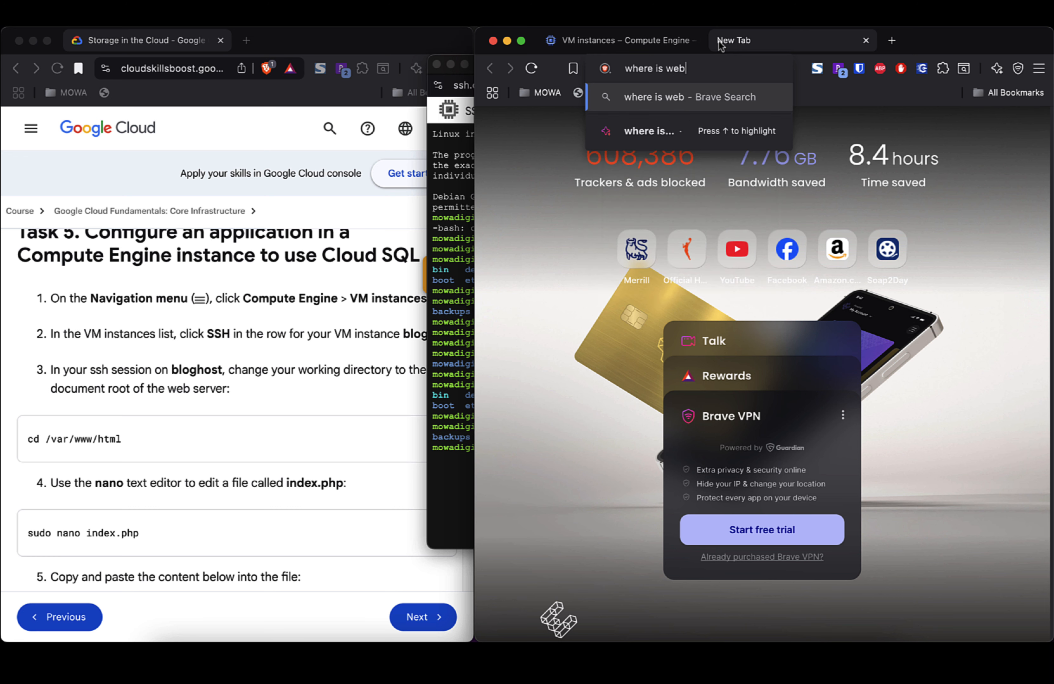
{"action": "key", "text": "BackSpace"}
{"action": "key", "text": "BackSpace"}
{"action": "key", "text": "BackSpace"}
{"action": "type", "text": "document"}
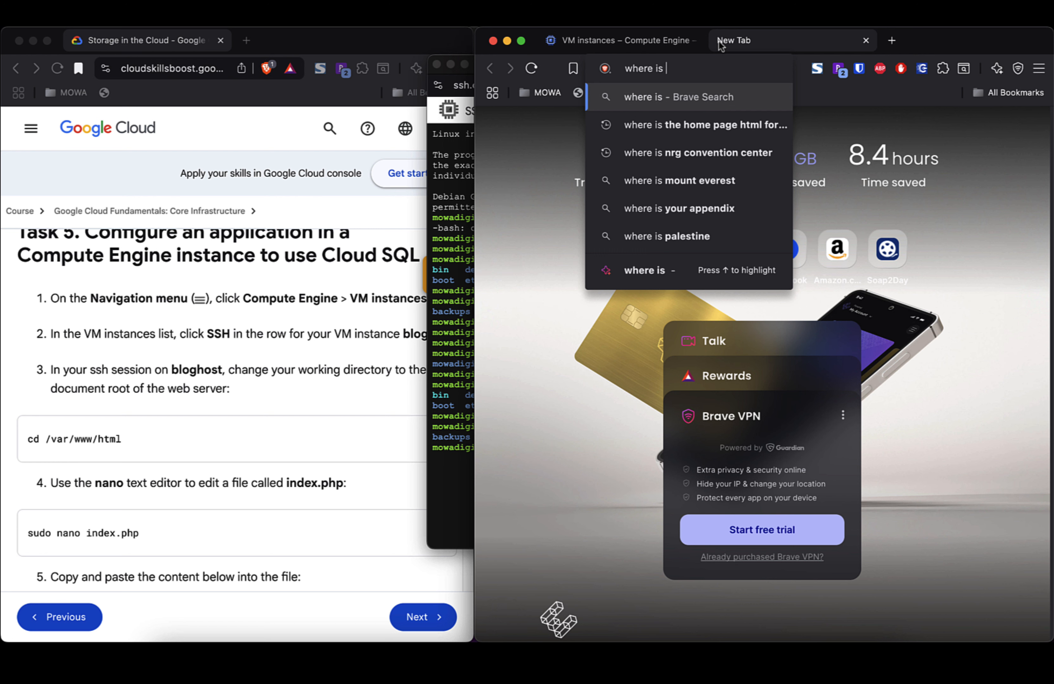
{"action": "type", "text": " root "}
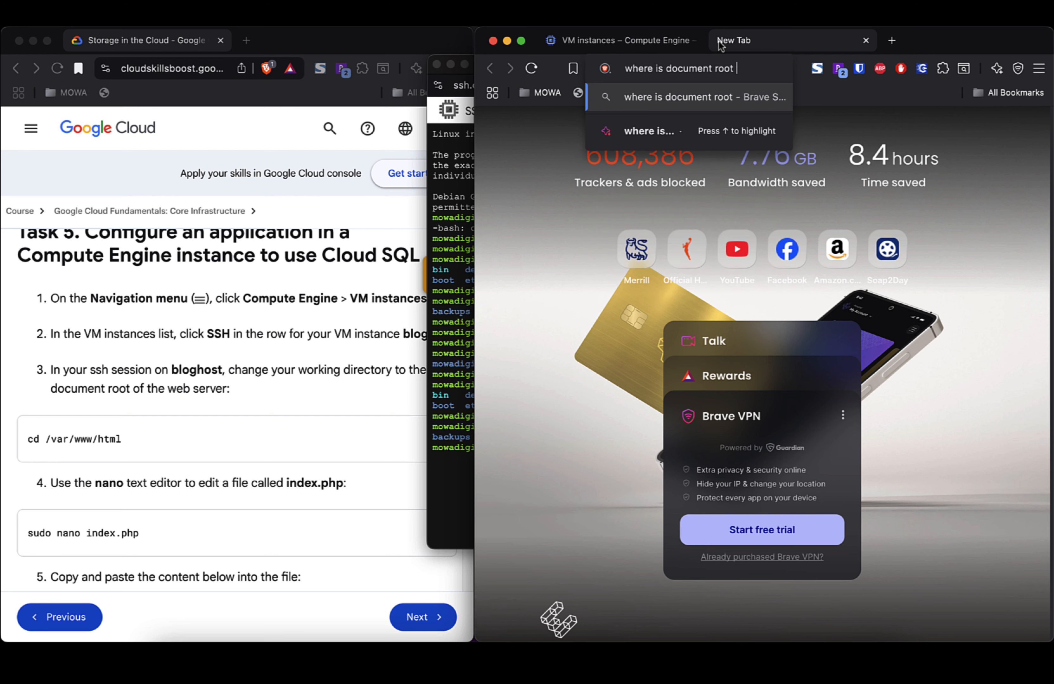
{"action": "type", "text": "of web server "}
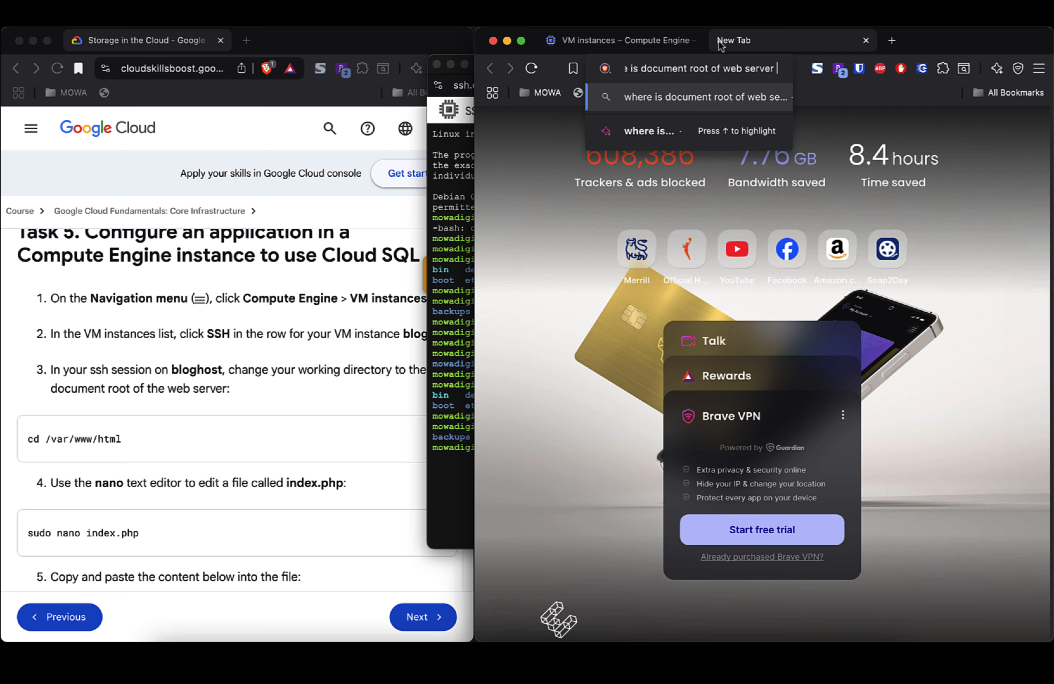
{"action": "type", "text": "a"}
{"action": "key", "text": "BackSpace"}
{"action": "type", "text": "in debian"}
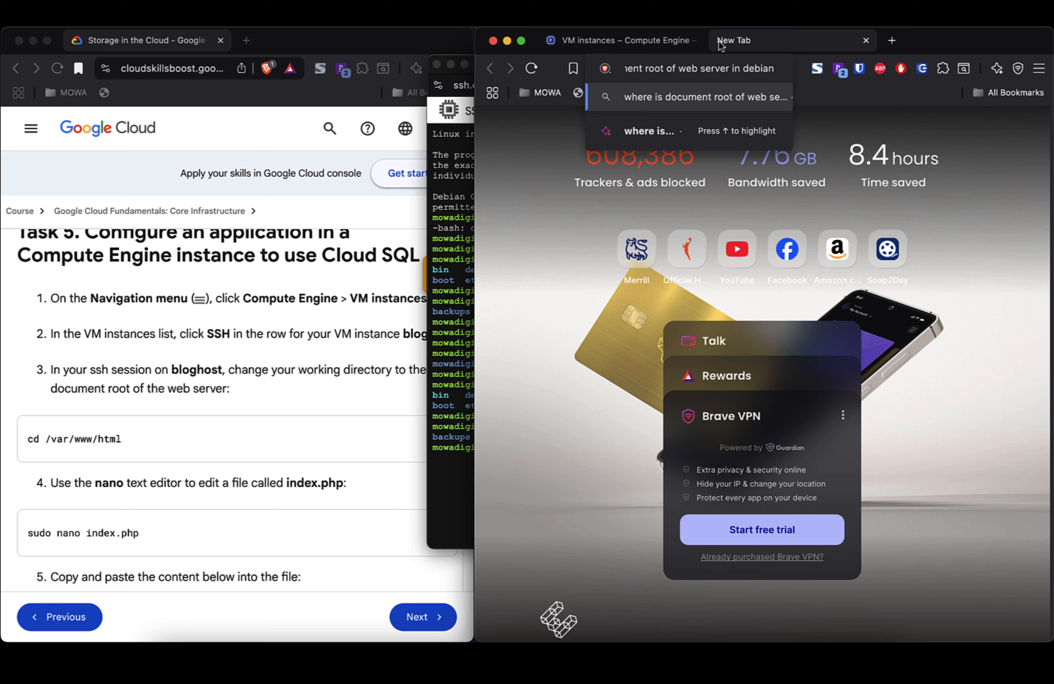
{"action": "type", "text": "book"}
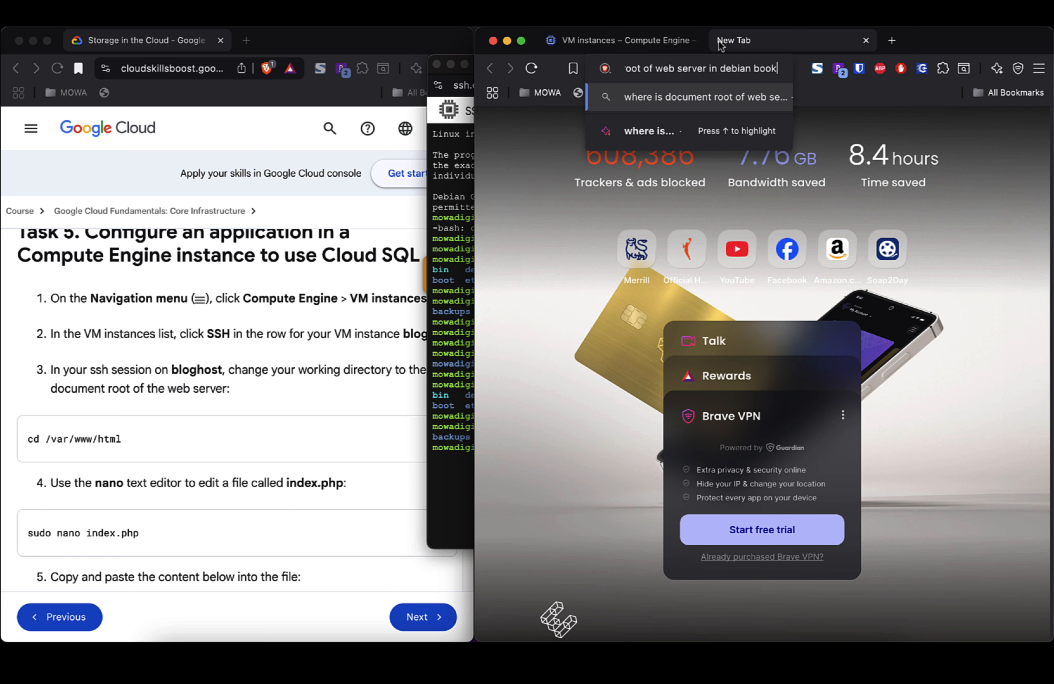
{"action": "type", "text": "worm instance"}
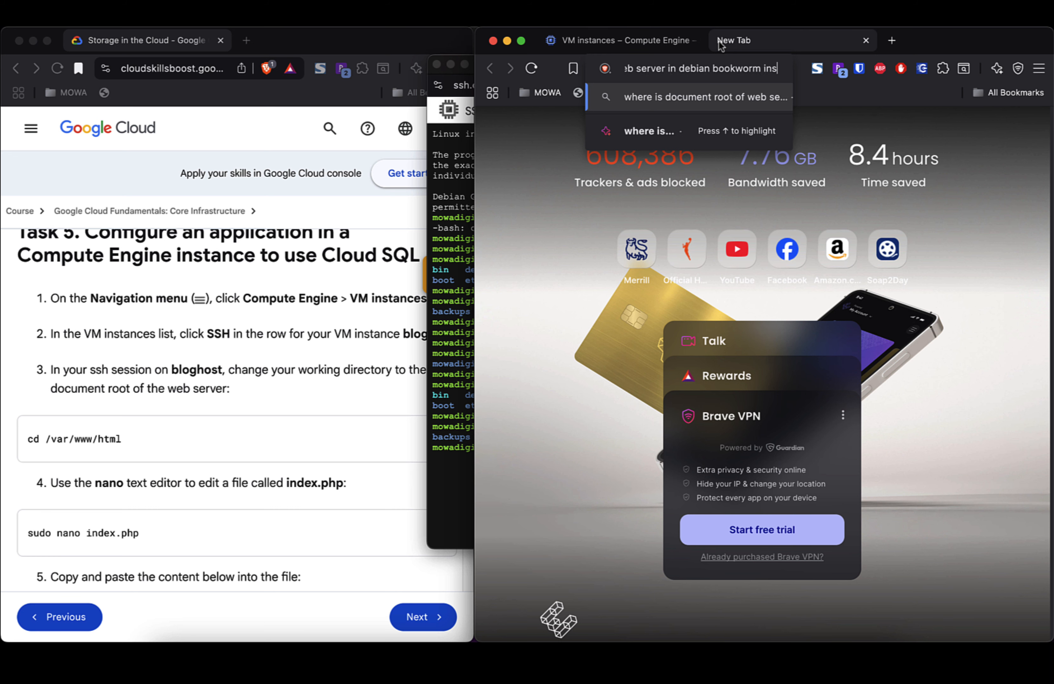
{"action": "key", "text": "Return"}
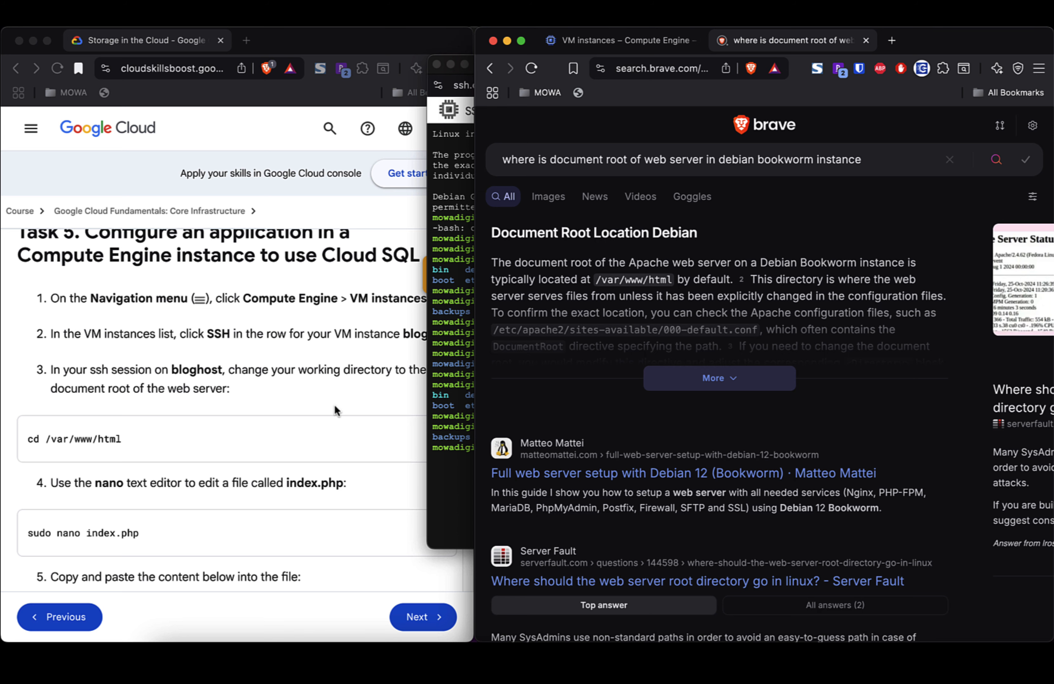
{"action": "scroll", "coordinate": [632, 329], "scroll_direction": "down", "scroll_amount": 1}
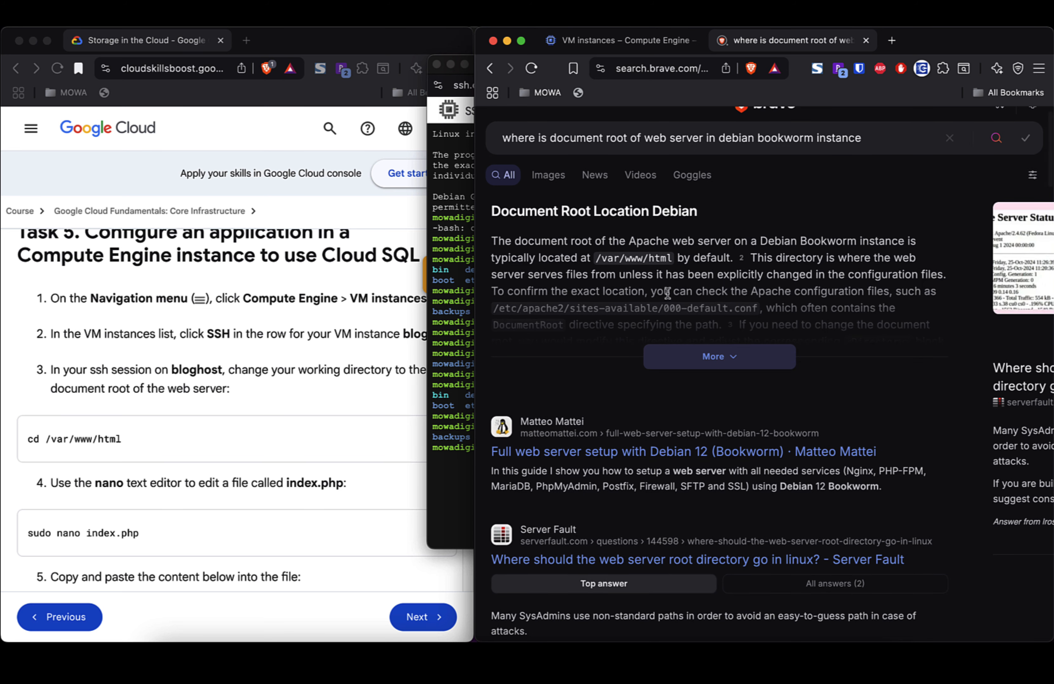
{"action": "left_click", "coordinate": [378, 399]}
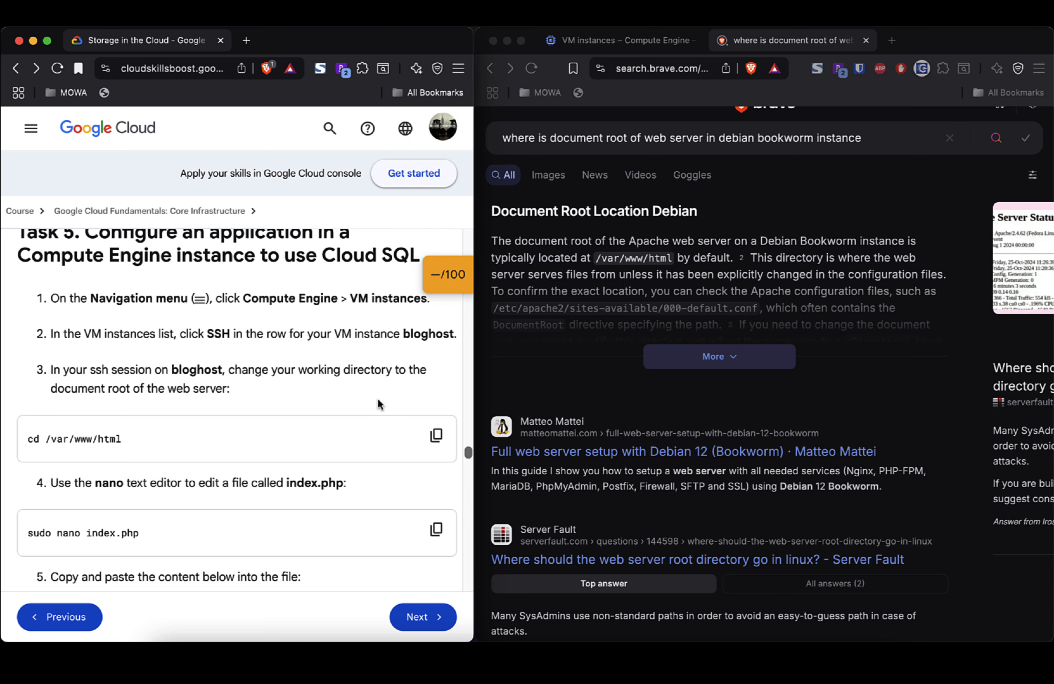
{"action": "left_click", "coordinate": [638, 38]}
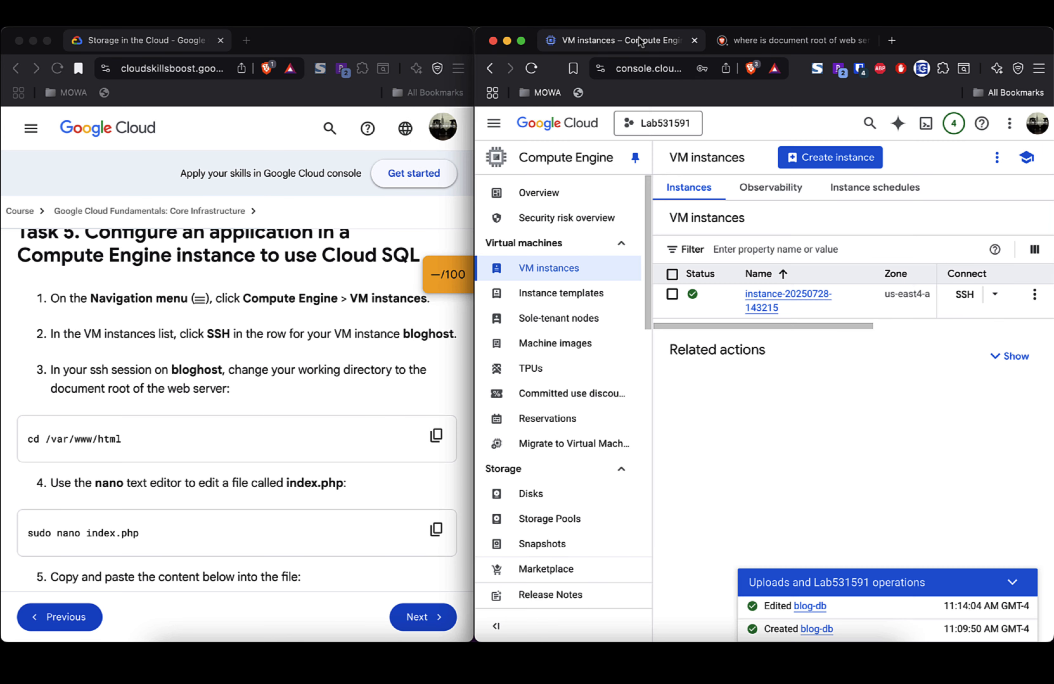
{"action": "left_click", "coordinate": [775, 302]}
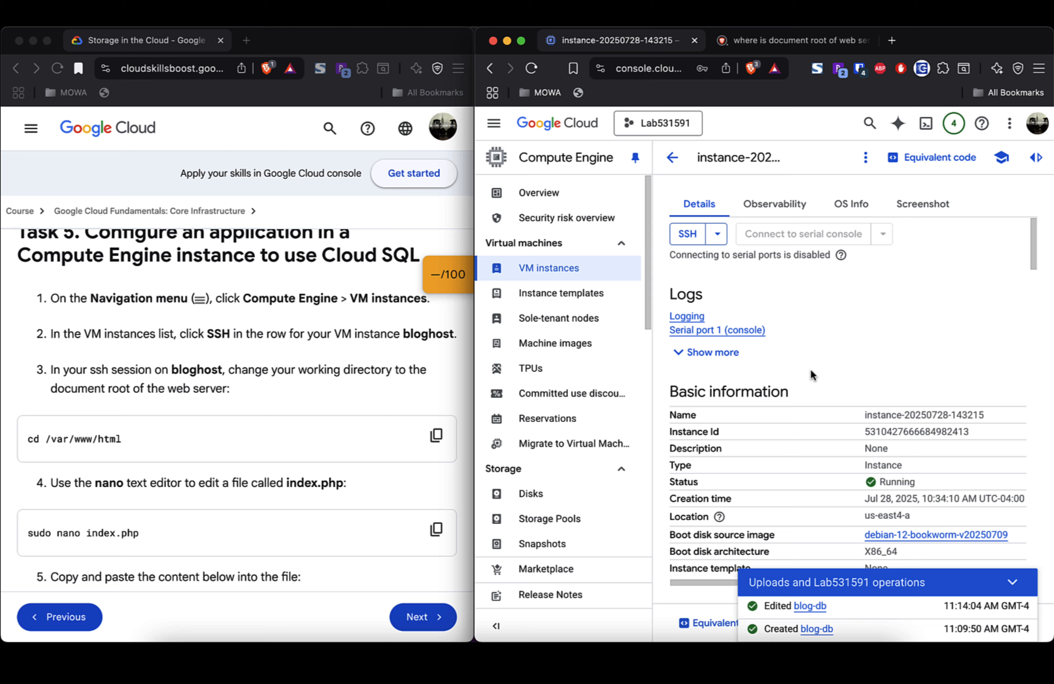
Step: Scroll the Details tab past the HTTP/HTTPS firewall settings to the availability policies and custom metadata
{"action": "scroll", "coordinate": [811, 372], "scroll_direction": "down", "scroll_amount": 5}
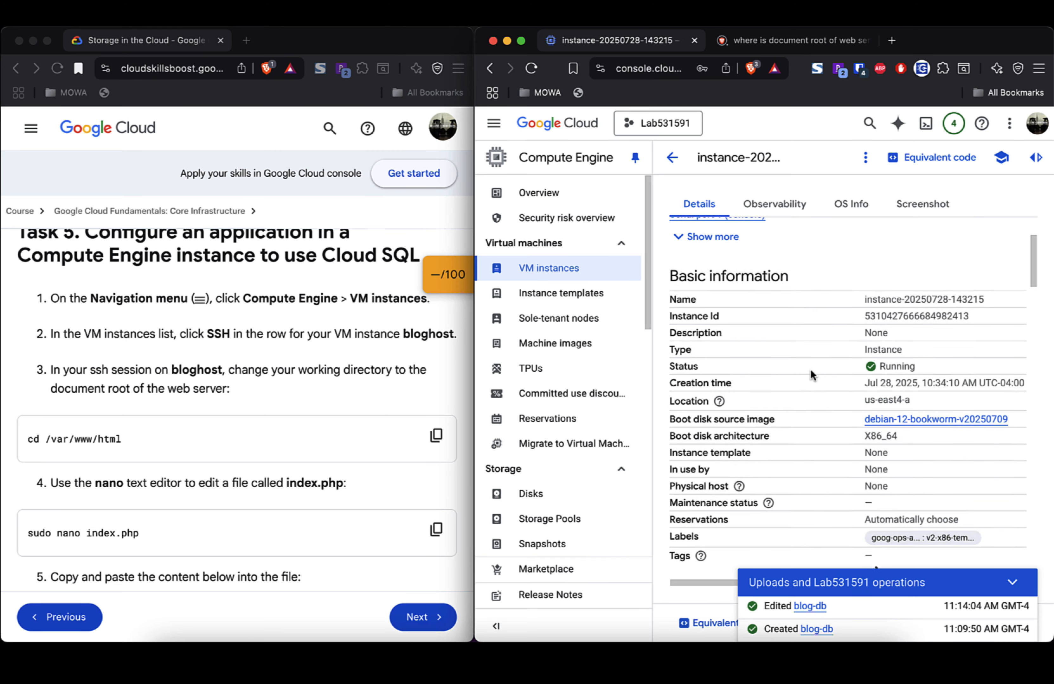
{"action": "scroll", "coordinate": [811, 372], "scroll_direction": "down", "scroll_amount": 10}
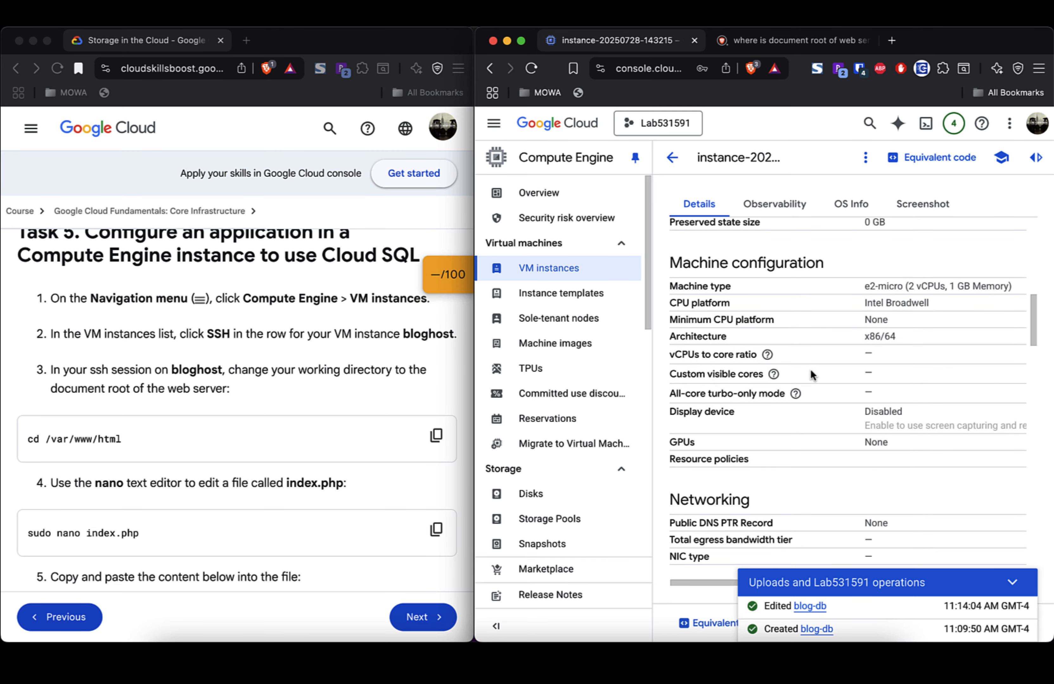
{"action": "scroll", "coordinate": [810, 374], "scroll_direction": "down", "scroll_amount": 10}
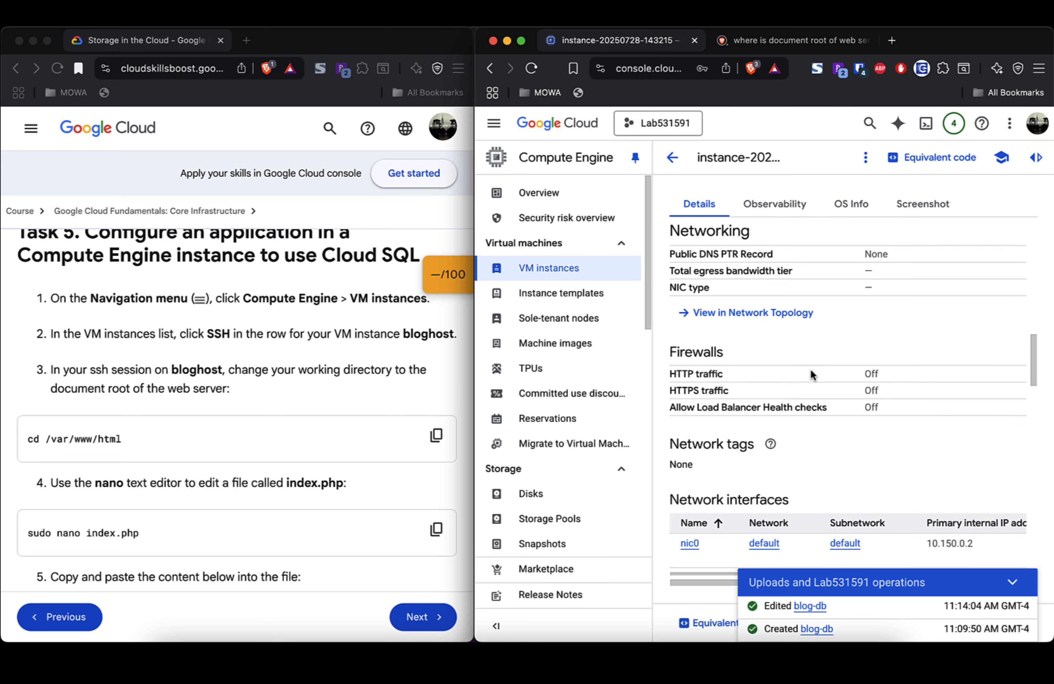
{"action": "scroll", "coordinate": [810, 374], "scroll_direction": "down", "scroll_amount": 10}
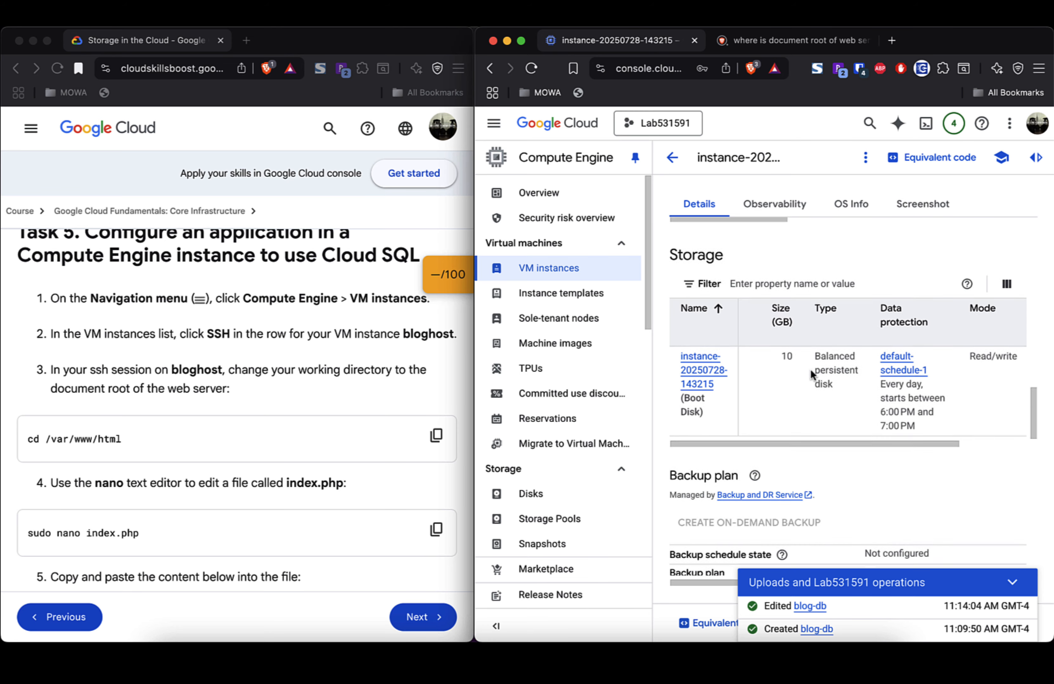
{"action": "scroll", "coordinate": [810, 375], "scroll_direction": "down", "scroll_amount": 5}
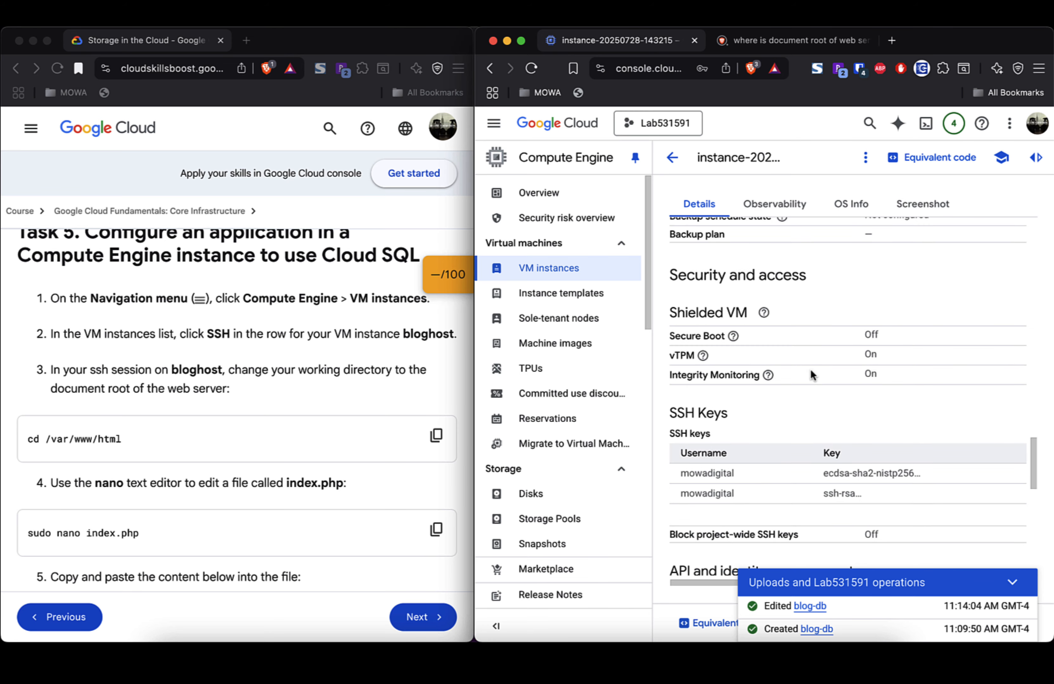
{"action": "scroll", "coordinate": [810, 375], "scroll_direction": "down", "scroll_amount": 4}
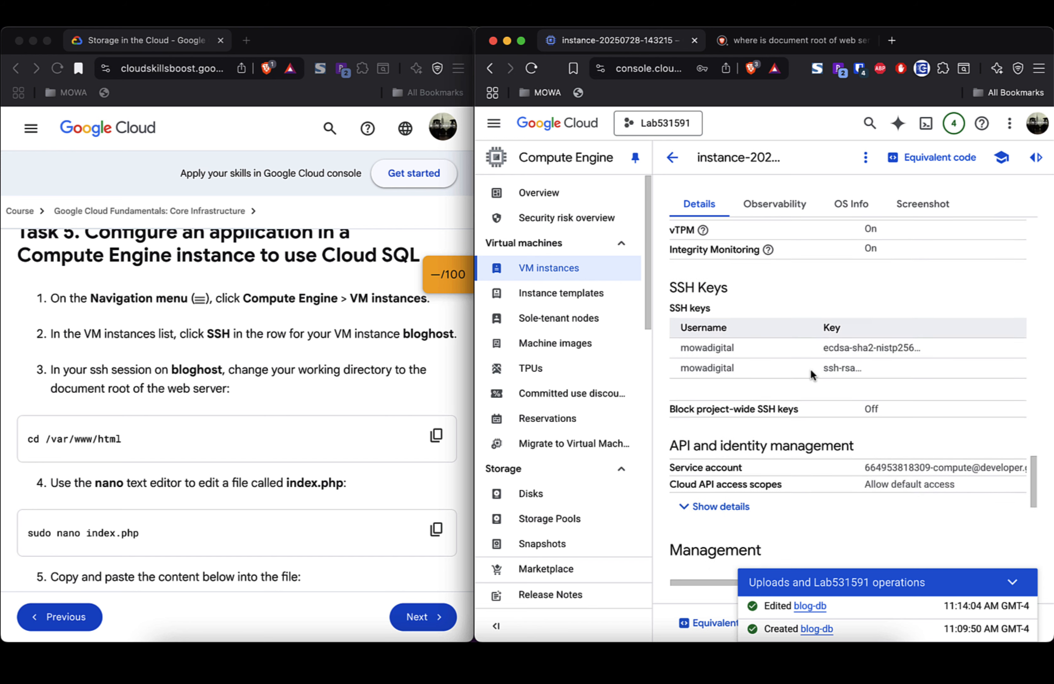
{"action": "scroll", "coordinate": [810, 375], "scroll_direction": "down", "scroll_amount": 1}
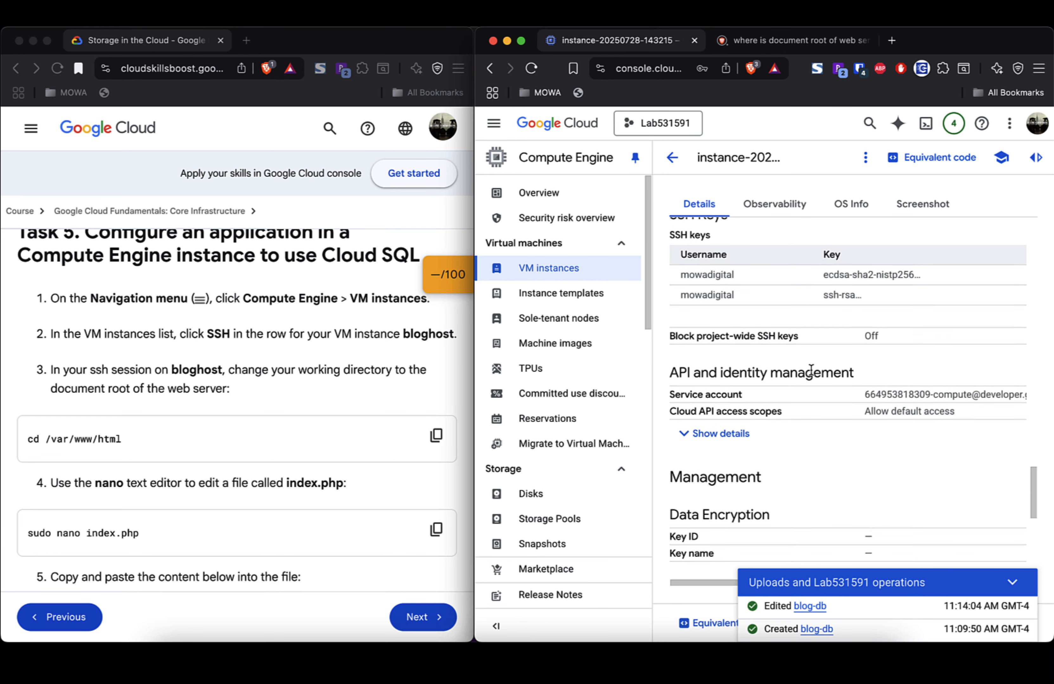
{"action": "scroll", "coordinate": [811, 370], "scroll_direction": "down", "scroll_amount": 3}
{"action": "scroll", "coordinate": [810, 369], "scroll_direction": "down", "scroll_amount": 4}
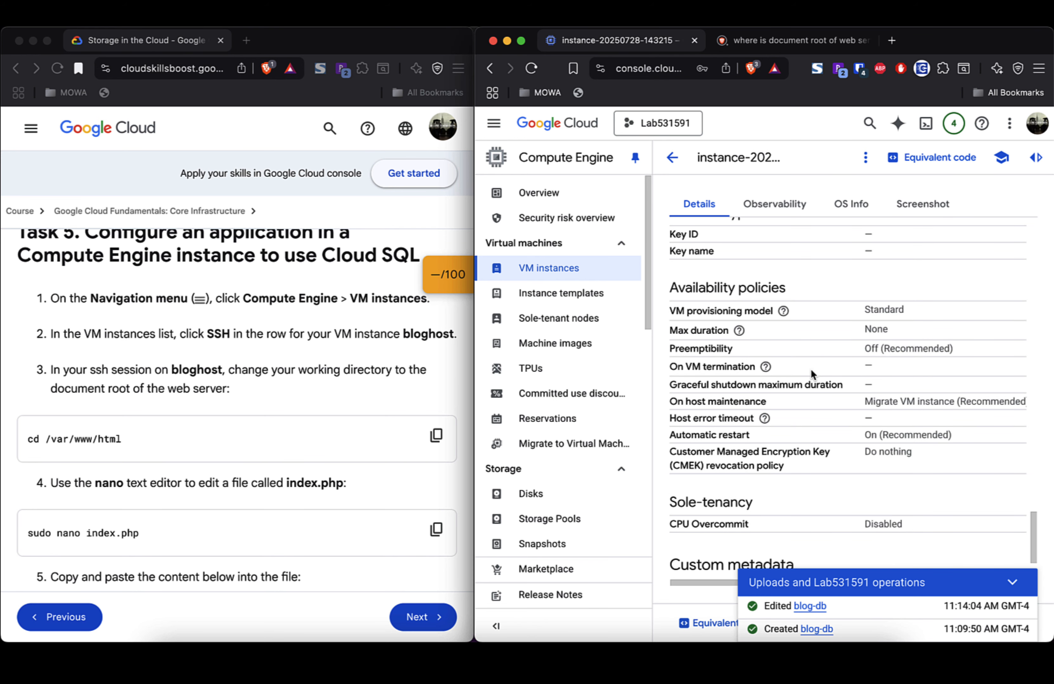
{"action": "mouse_move", "coordinate": [765, 418]}
{"action": "scroll", "coordinate": [790, 443], "scroll_direction": "down", "scroll_amount": 3}
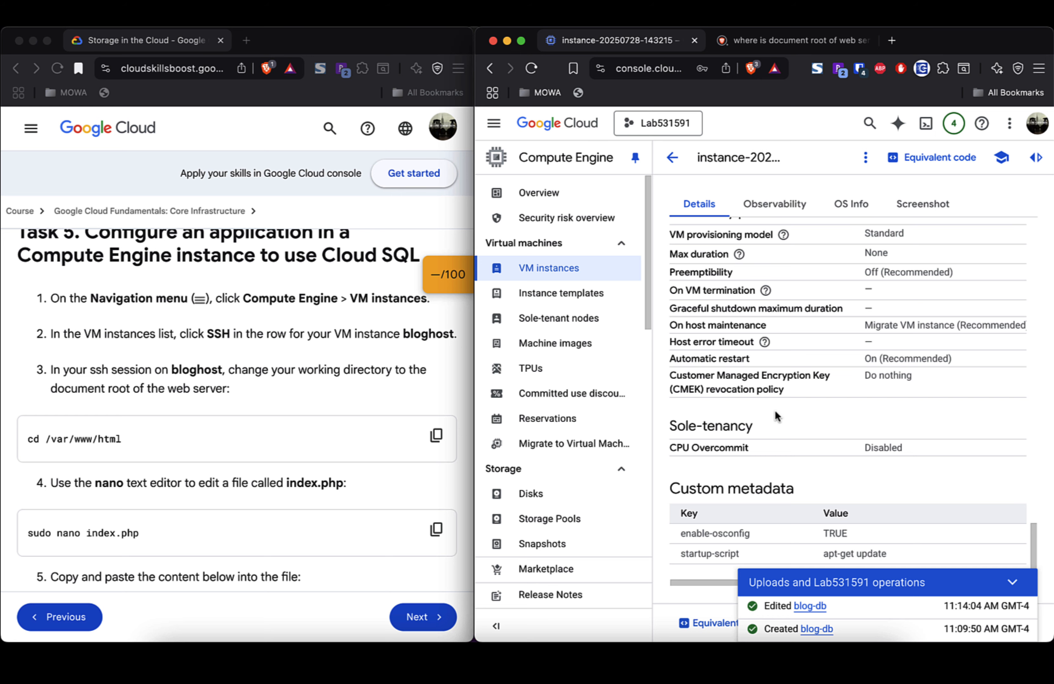
{"action": "scroll", "coordinate": [775, 410], "scroll_direction": "up", "scroll_amount": 2}
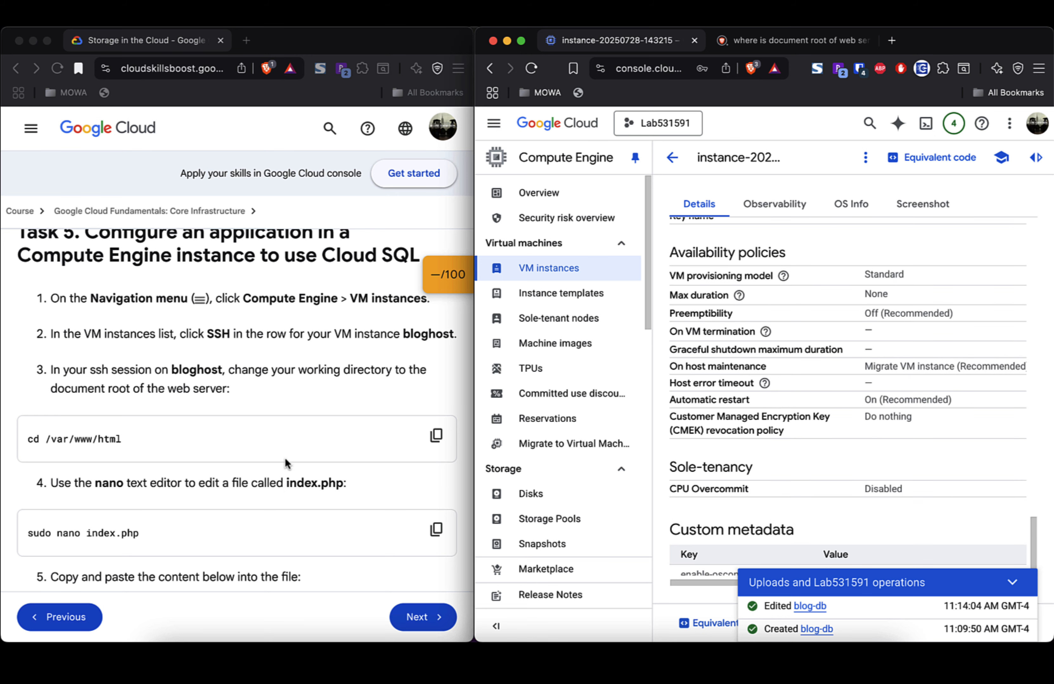
Step: Scroll the lab instructions back to Task 2 steps 9–11 and the apache2, php, php-mysql startup script
{"action": "left_click", "coordinate": [295, 402]}
{"action": "scroll", "coordinate": [295, 402], "scroll_direction": "up", "scroll_amount": 15}
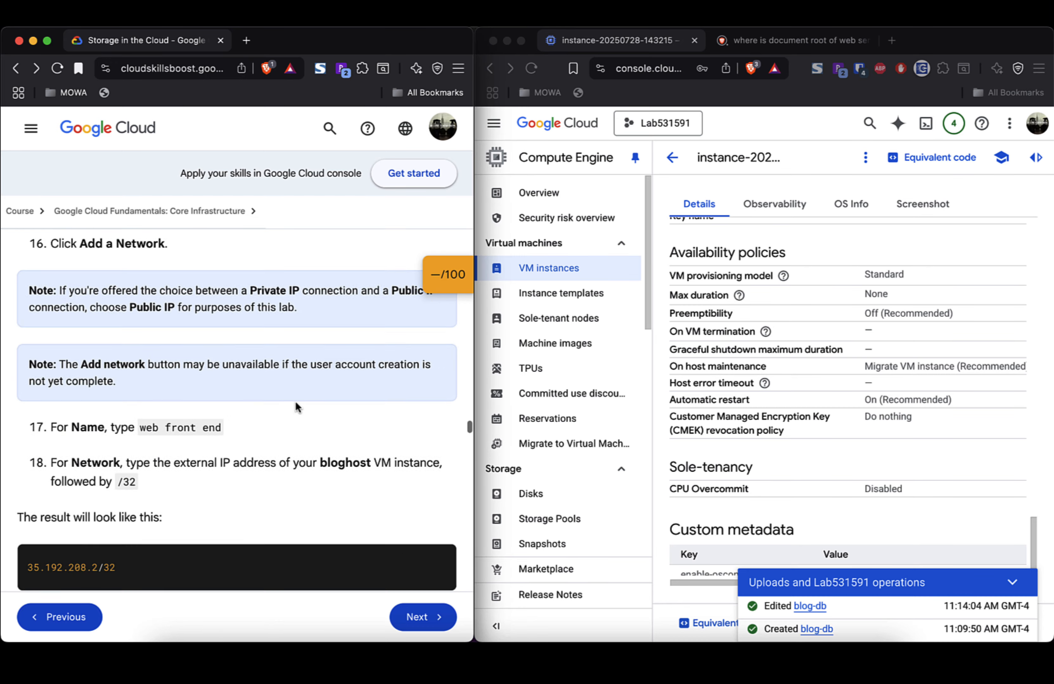
{"action": "scroll", "coordinate": [295, 403], "scroll_direction": "up", "scroll_amount": 10}
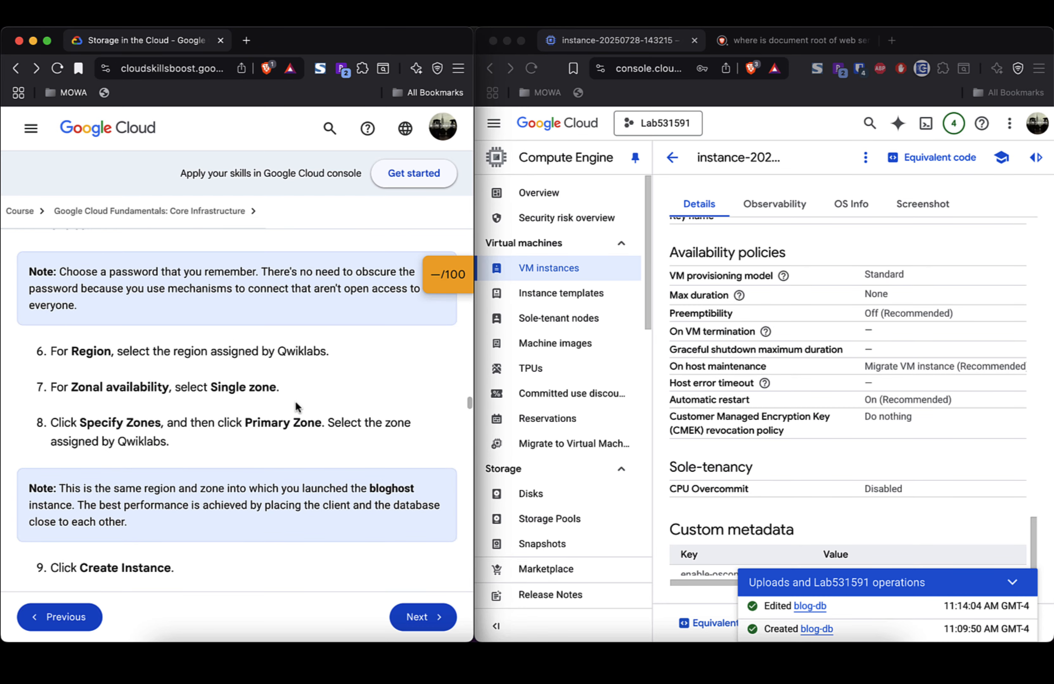
{"action": "scroll", "coordinate": [296, 401], "scroll_direction": "up", "scroll_amount": 5}
{"action": "scroll", "coordinate": [295, 402], "scroll_direction": "down", "scroll_amount": 20}
{"action": "scroll", "coordinate": [295, 402], "scroll_direction": "up", "scroll_amount": 1}
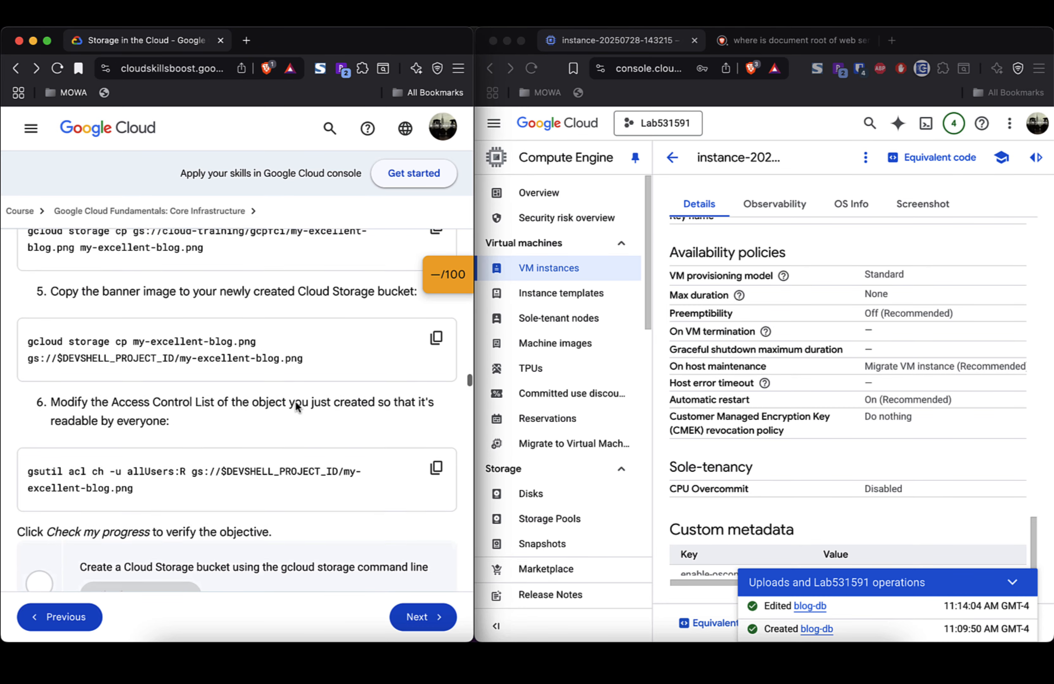
{"action": "scroll", "coordinate": [296, 406], "scroll_direction": "up", "scroll_amount": 8}
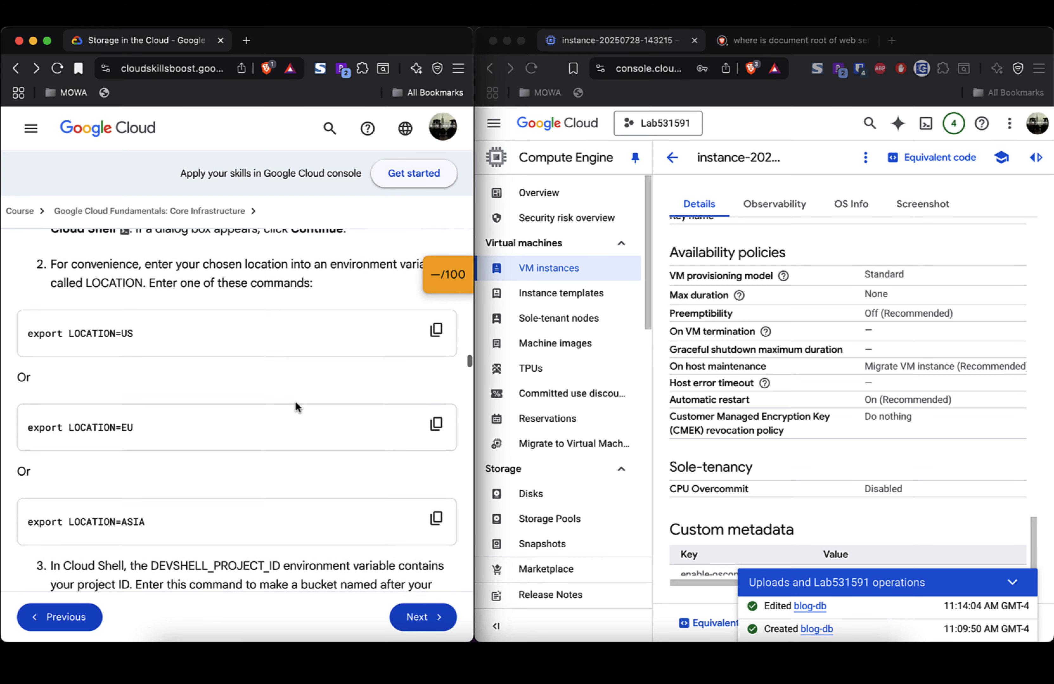
{"action": "scroll", "coordinate": [296, 406], "scroll_direction": "up", "scroll_amount": 10}
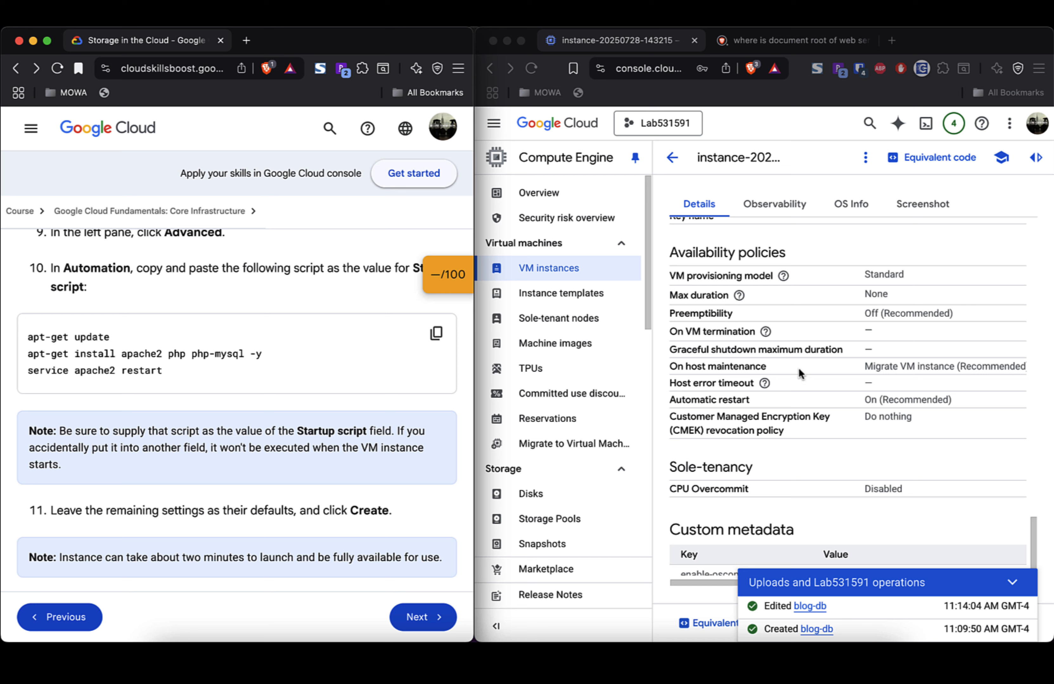
Step: Scroll up and down through the instance's Details tab
{"action": "scroll", "coordinate": [799, 371], "scroll_direction": "down", "scroll_amount": 1}
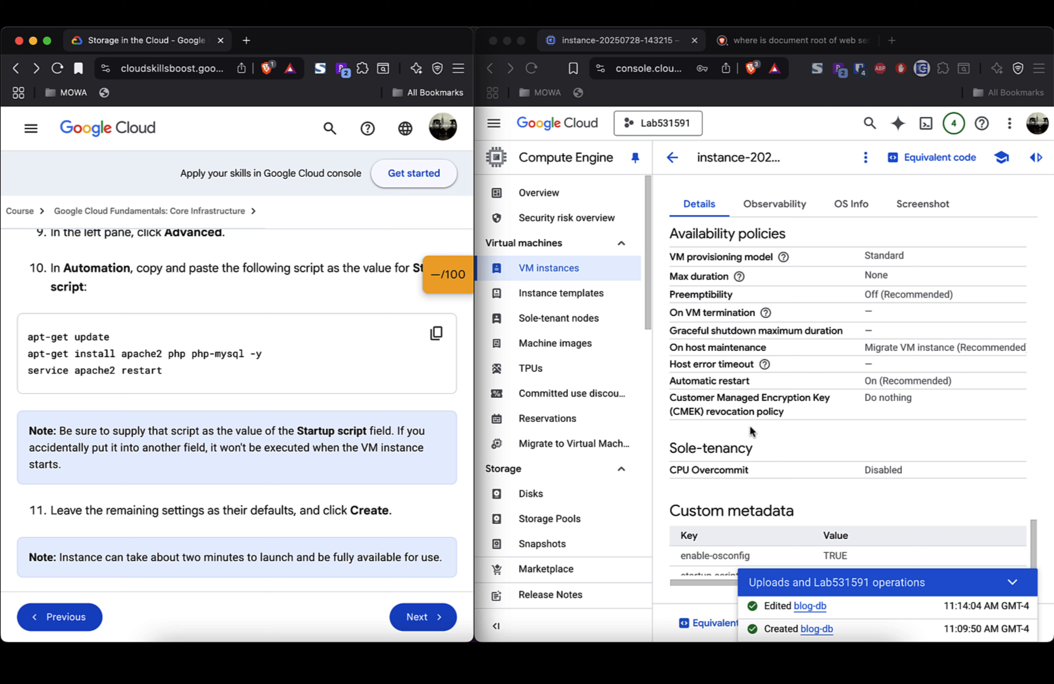
{"action": "scroll", "coordinate": [750, 426], "scroll_direction": "up", "scroll_amount": 10}
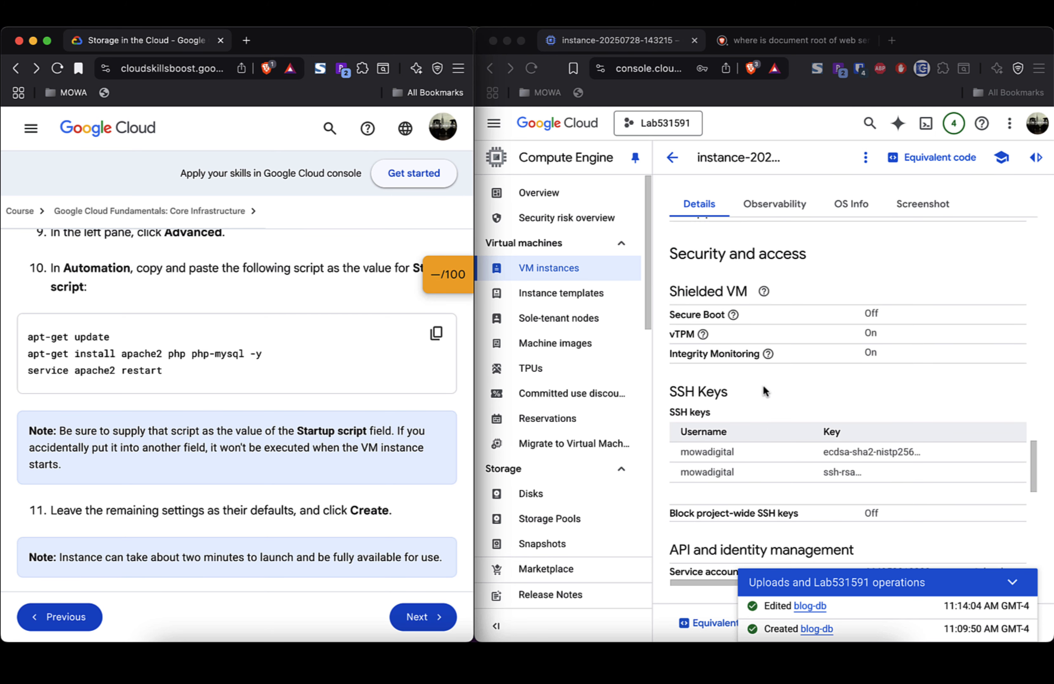
{"action": "scroll", "coordinate": [809, 386], "scroll_direction": "down", "scroll_amount": 3}
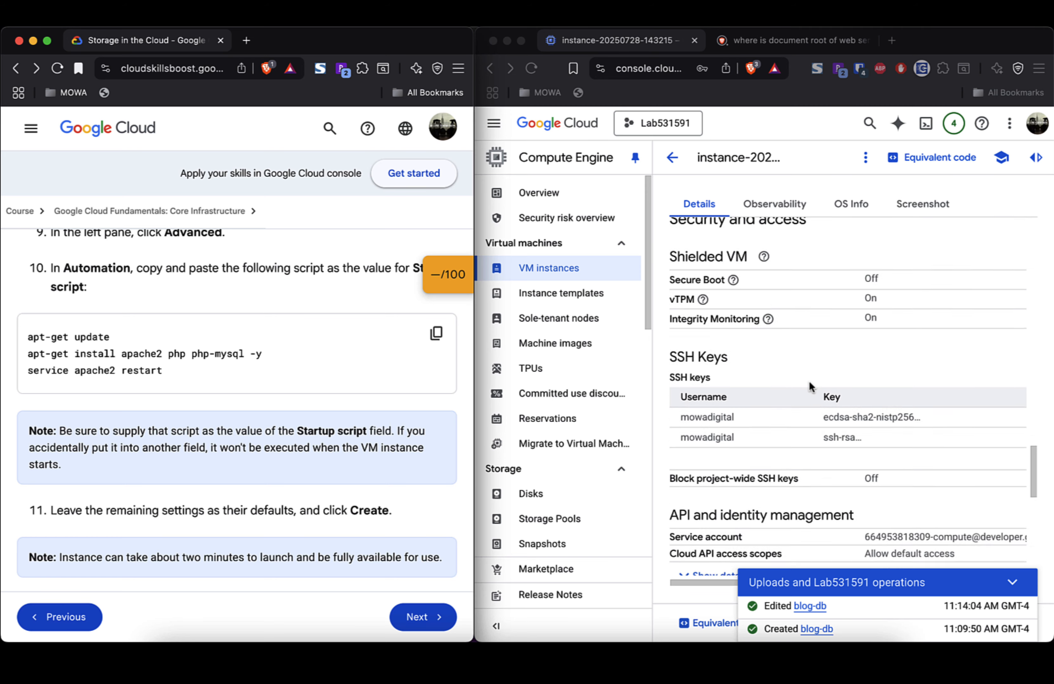
{"action": "scroll", "coordinate": [809, 385], "scroll_direction": "up", "scroll_amount": 5}
{"action": "scroll", "coordinate": [809, 383], "scroll_direction": "up", "scroll_amount": 6}
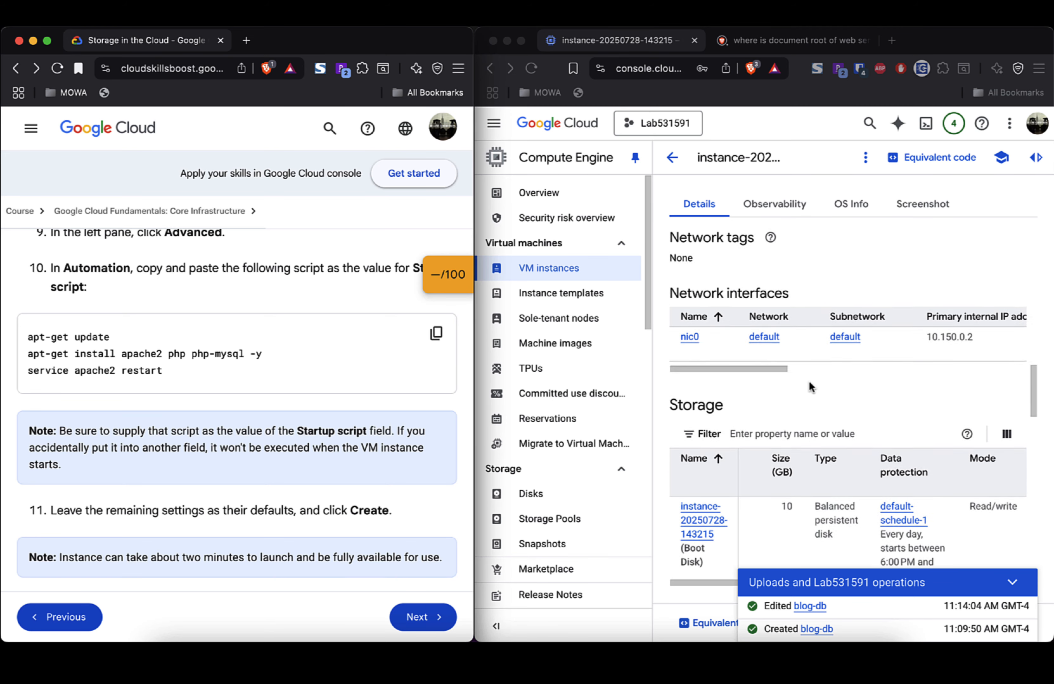
{"action": "scroll", "coordinate": [809, 386], "scroll_direction": "down", "scroll_amount": 2}
{"action": "scroll", "coordinate": [810, 386], "scroll_direction": "up", "scroll_amount": 8}
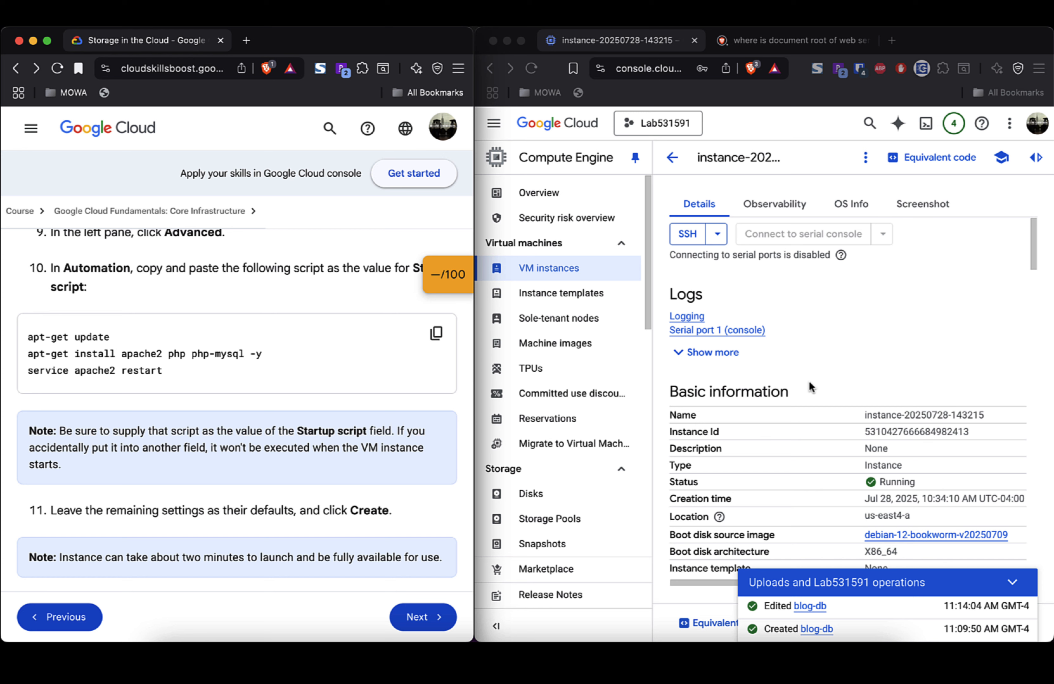
Step: Expand Logs to list Serial ports 1–4, then review the details back up to the top
{"action": "left_click", "coordinate": [737, 359]}
{"action": "left_click", "coordinate": [730, 359]}
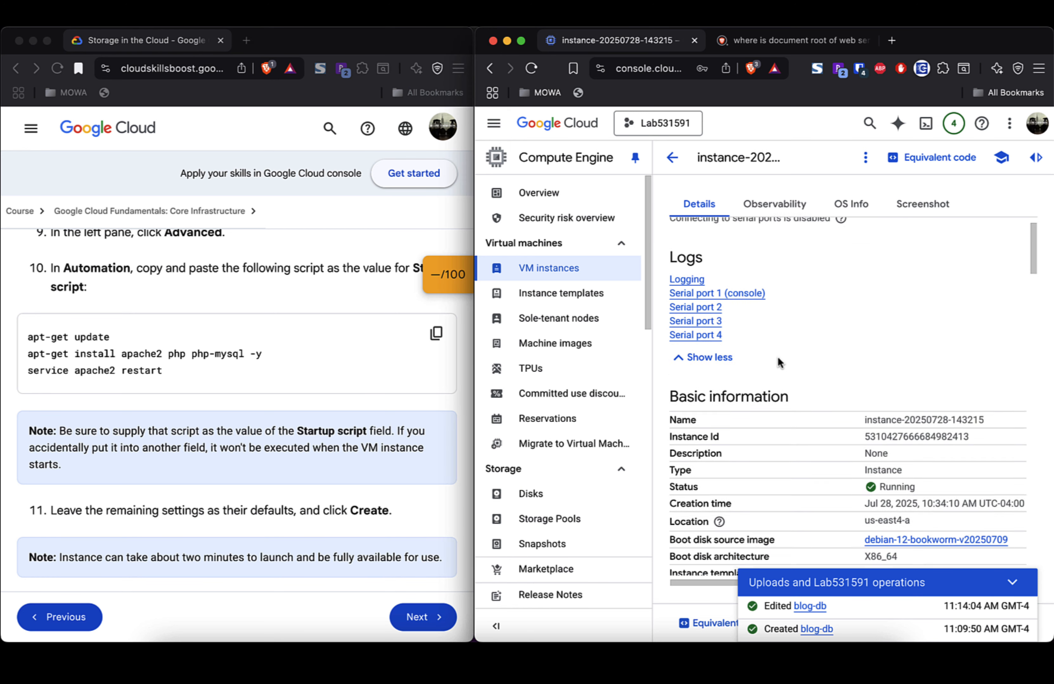
{"action": "scroll", "coordinate": [778, 360], "scroll_direction": "down", "scroll_amount": 3}
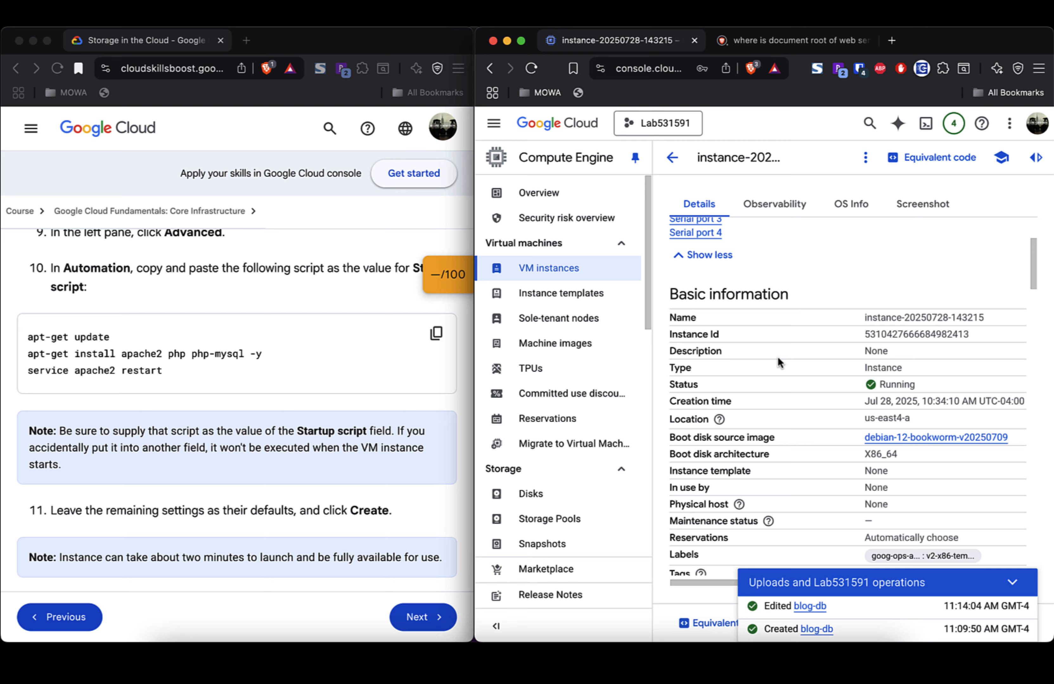
{"action": "scroll", "coordinate": [817, 456], "scroll_direction": "down", "scroll_amount": 3}
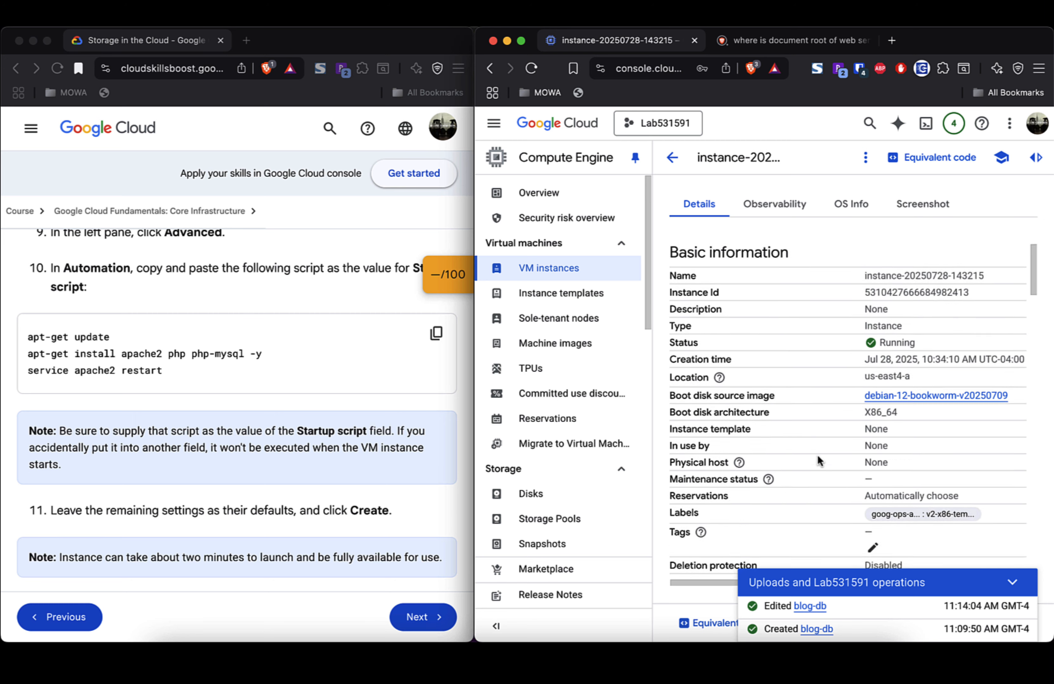
{"action": "scroll", "coordinate": [817, 455], "scroll_direction": "down", "scroll_amount": 2}
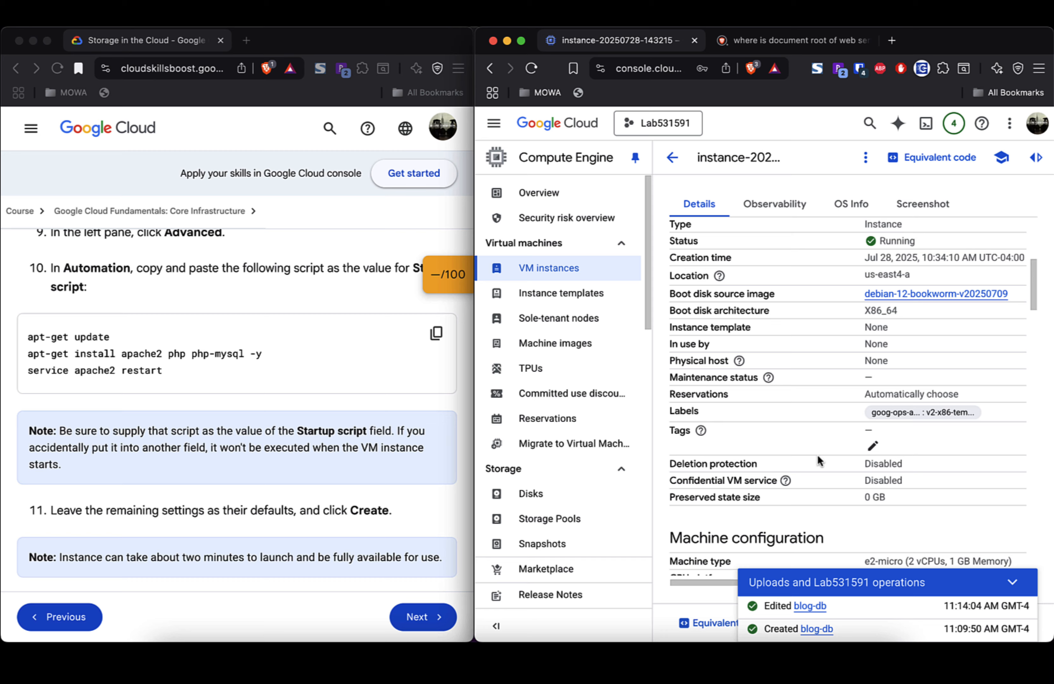
{"action": "scroll", "coordinate": [818, 456], "scroll_direction": "up", "scroll_amount": 3}
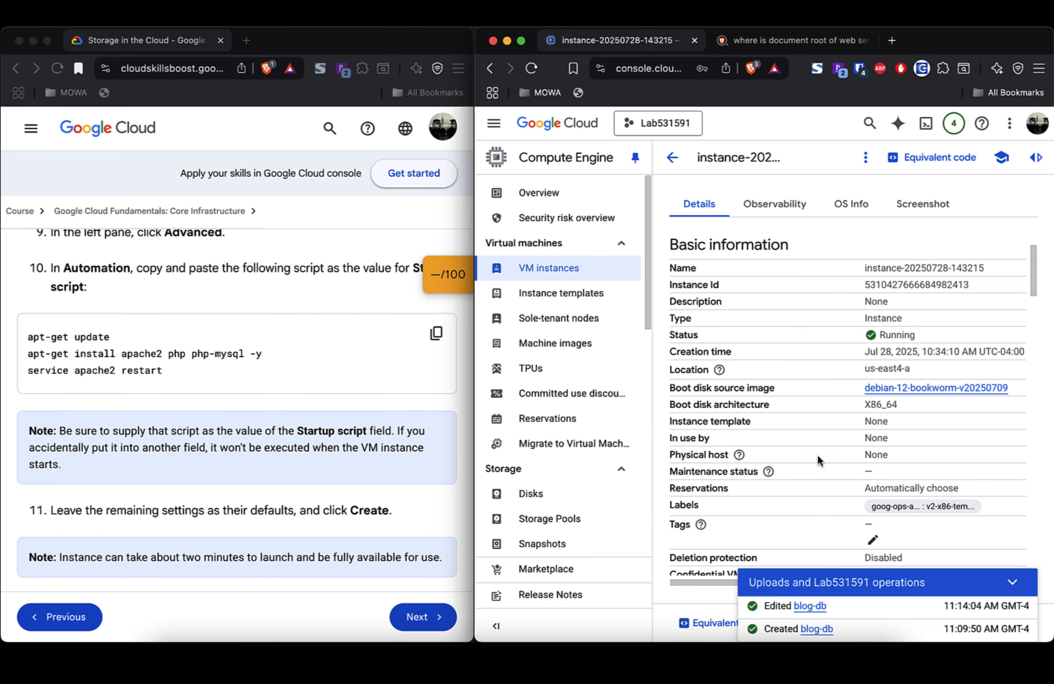
{"action": "scroll", "coordinate": [818, 456], "scroll_direction": "down", "scroll_amount": 5}
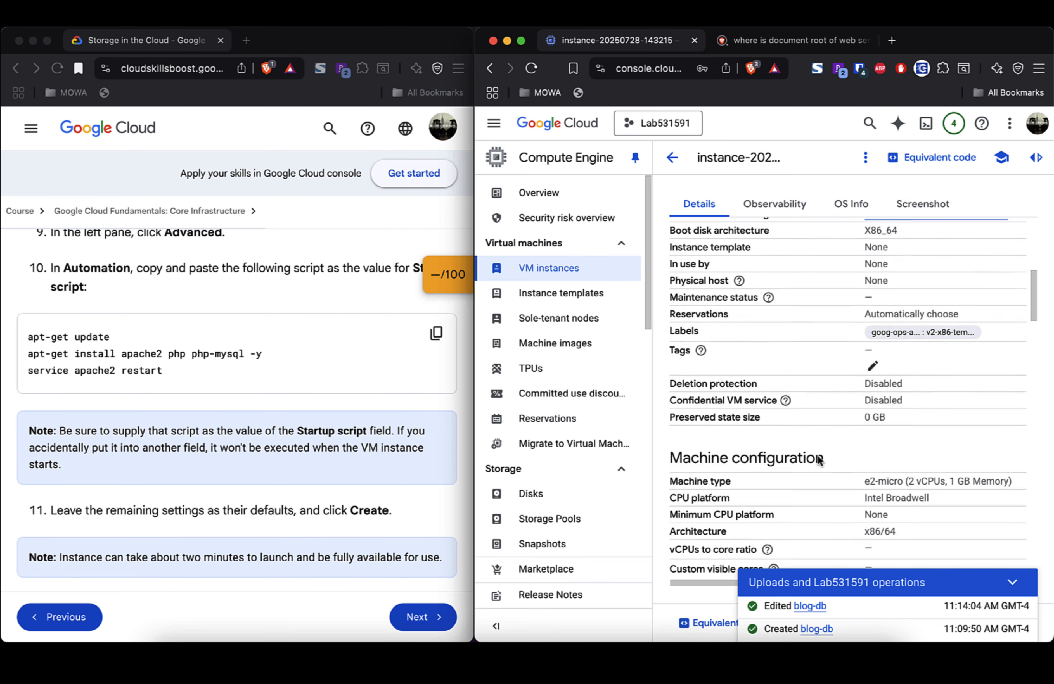
{"action": "scroll", "coordinate": [817, 455], "scroll_direction": "down", "scroll_amount": 2}
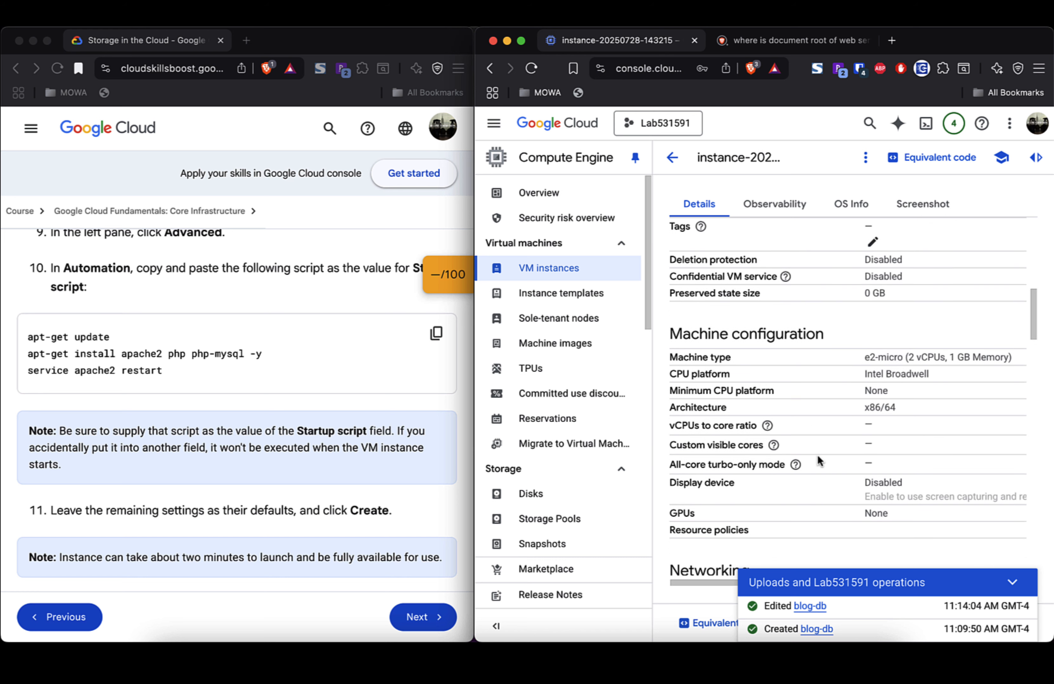
{"action": "scroll", "coordinate": [817, 455], "scroll_direction": "down", "scroll_amount": 1}
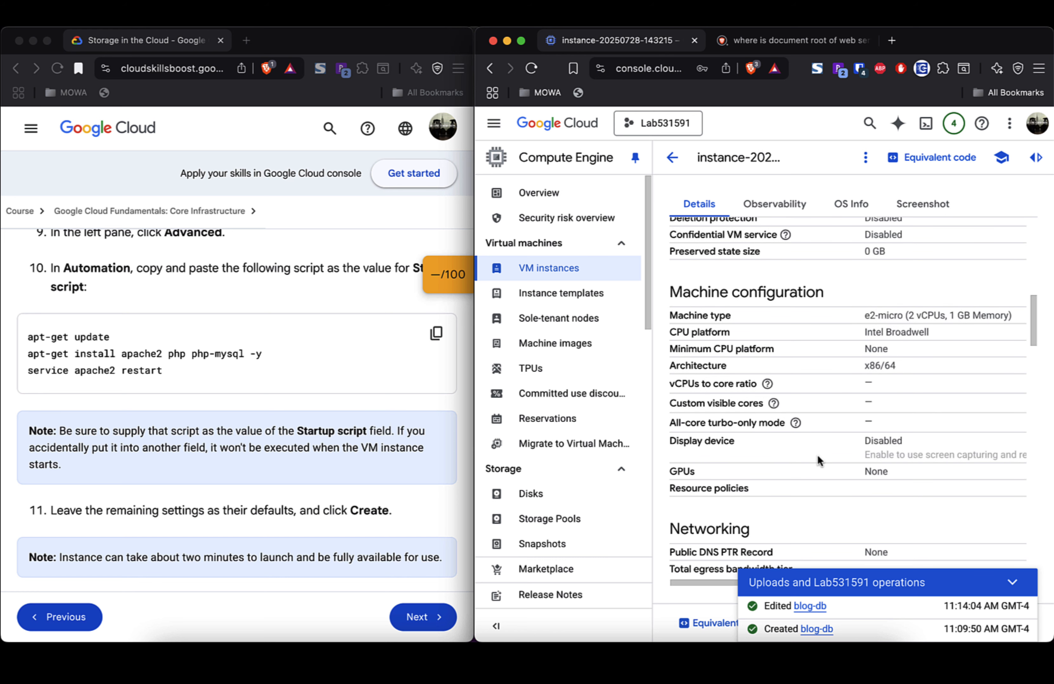
{"action": "scroll", "coordinate": [817, 456], "scroll_direction": "down", "scroll_amount": 2}
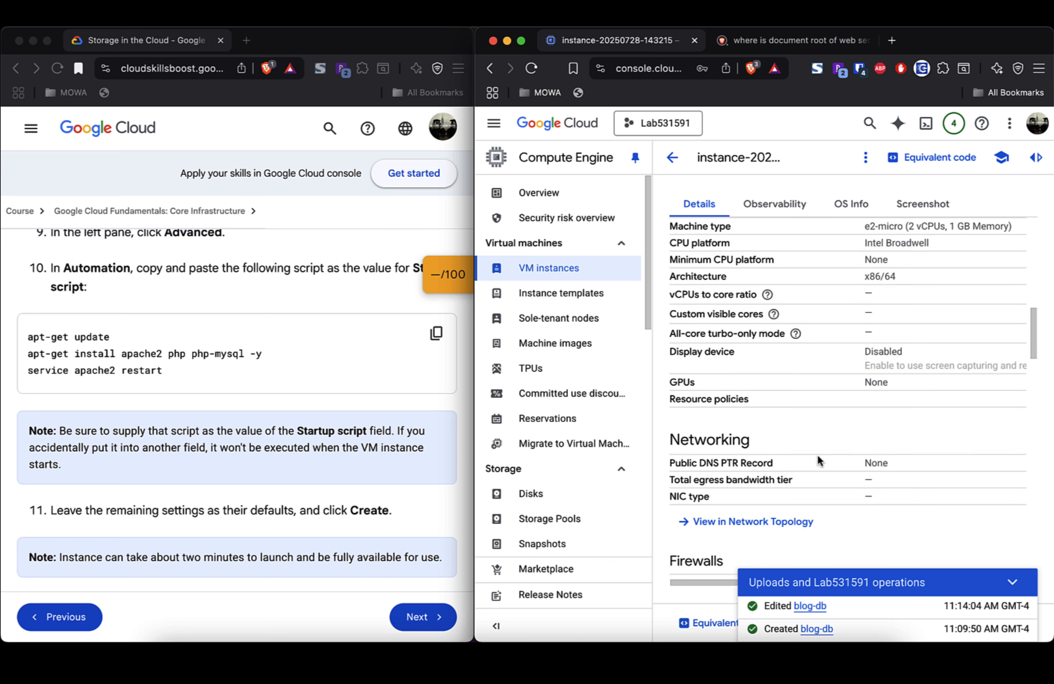
{"action": "scroll", "coordinate": [817, 455], "scroll_direction": "up", "scroll_amount": 2}
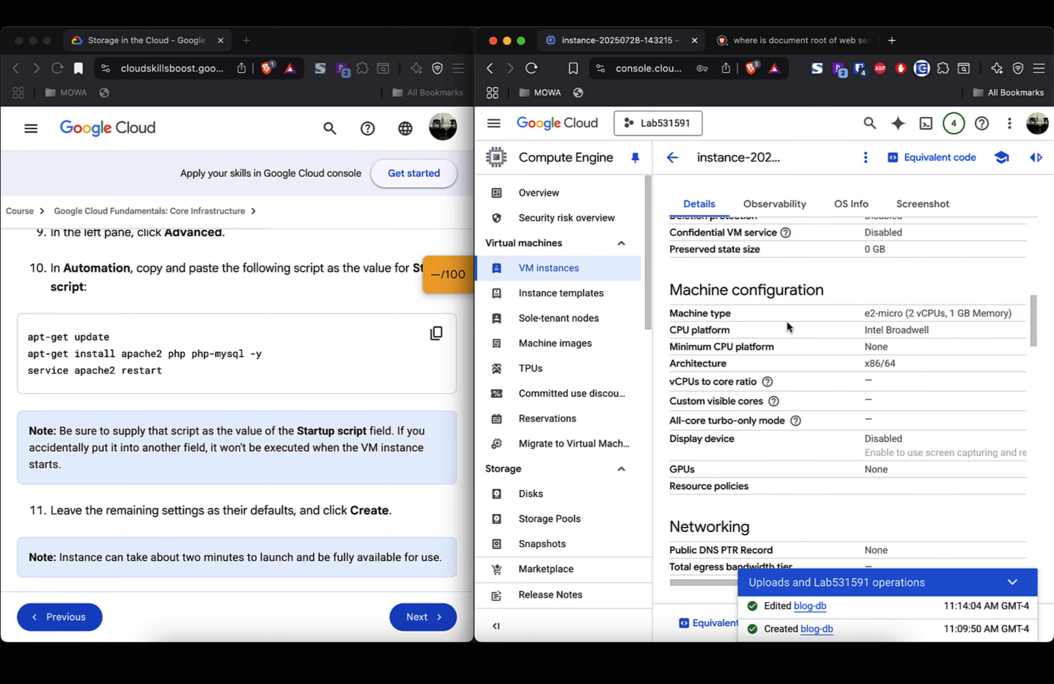
{"action": "scroll", "coordinate": [813, 420], "scroll_direction": "down", "scroll_amount": 7}
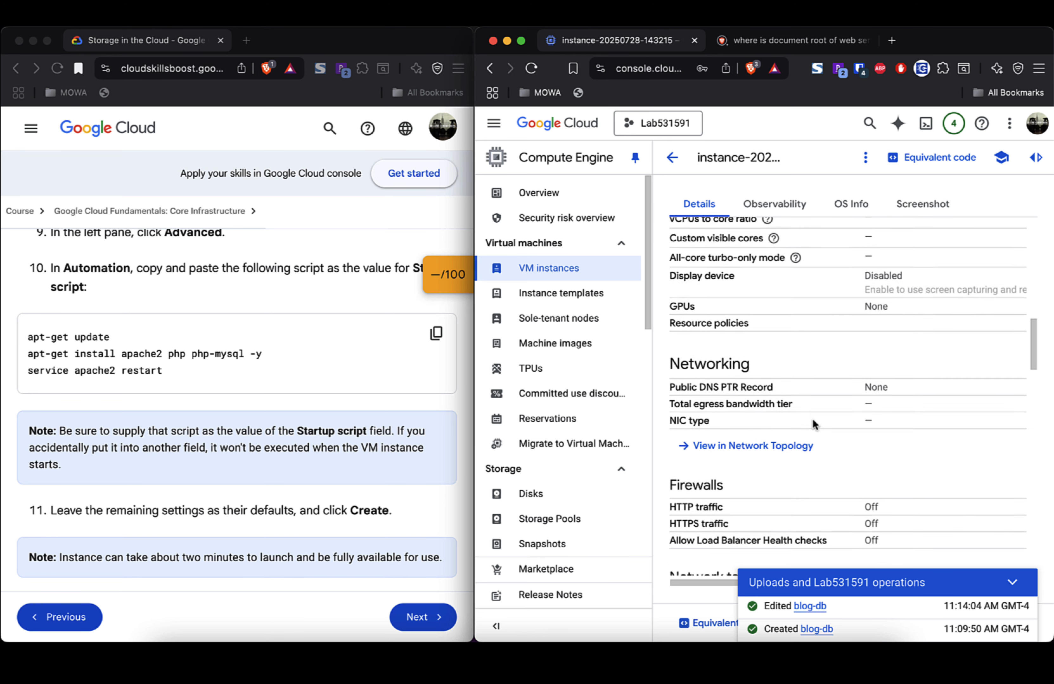
{"action": "scroll", "coordinate": [815, 426], "scroll_direction": "down", "scroll_amount": 8}
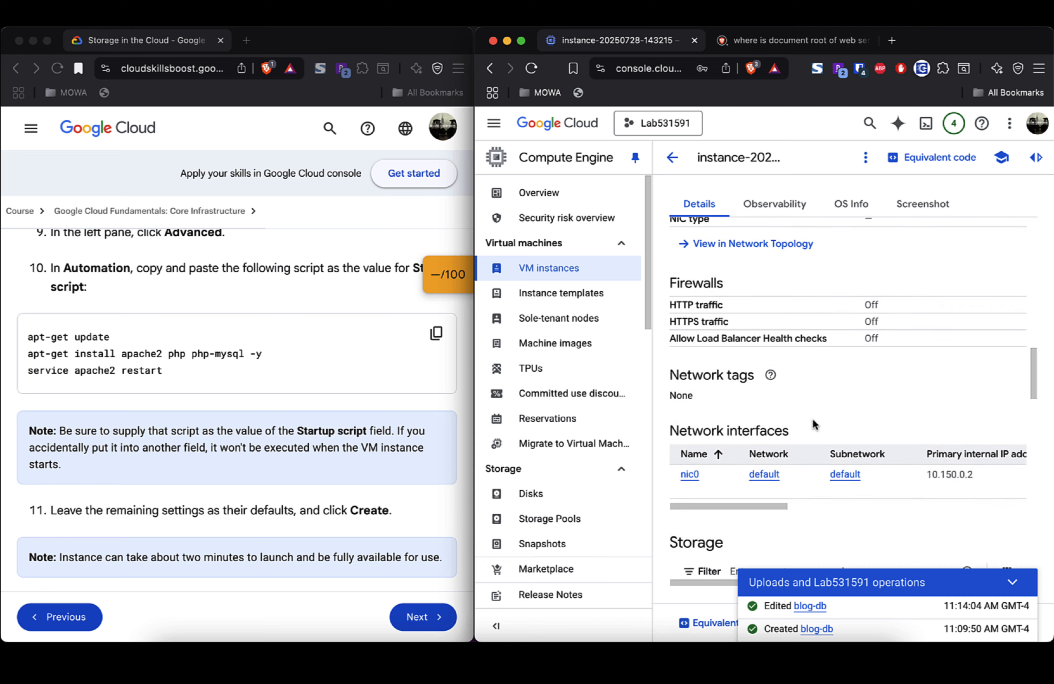
{"action": "scroll", "coordinate": [812, 423], "scroll_direction": "down", "scroll_amount": 4}
{"action": "scroll", "coordinate": [813, 422], "scroll_direction": "down", "scroll_amount": 3}
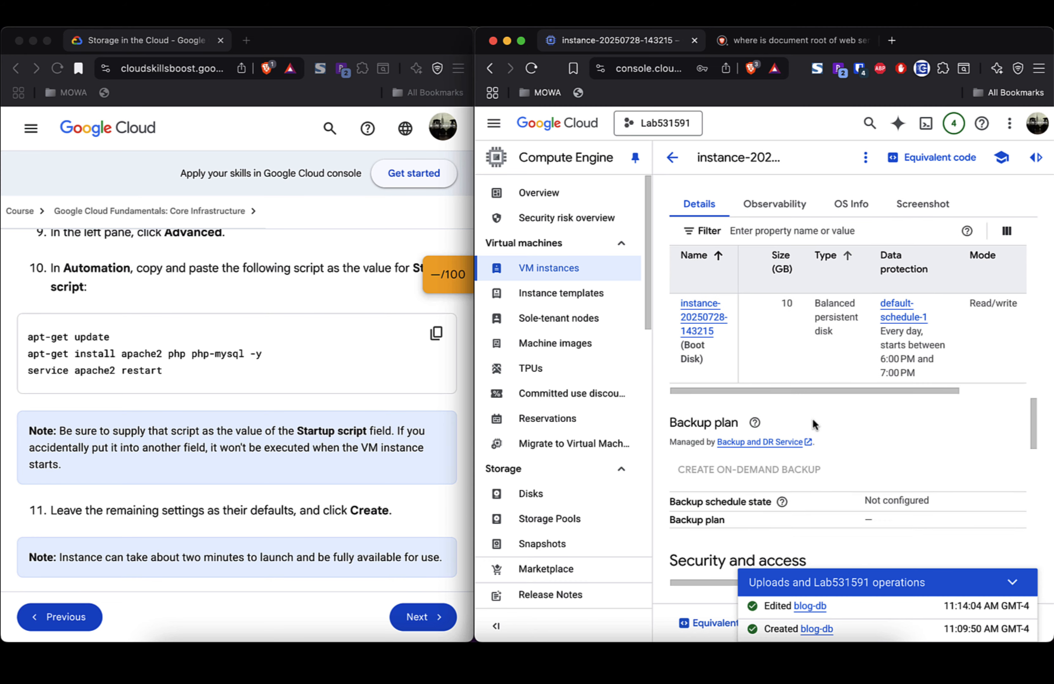
{"action": "scroll", "coordinate": [812, 425], "scroll_direction": "down", "scroll_amount": 5}
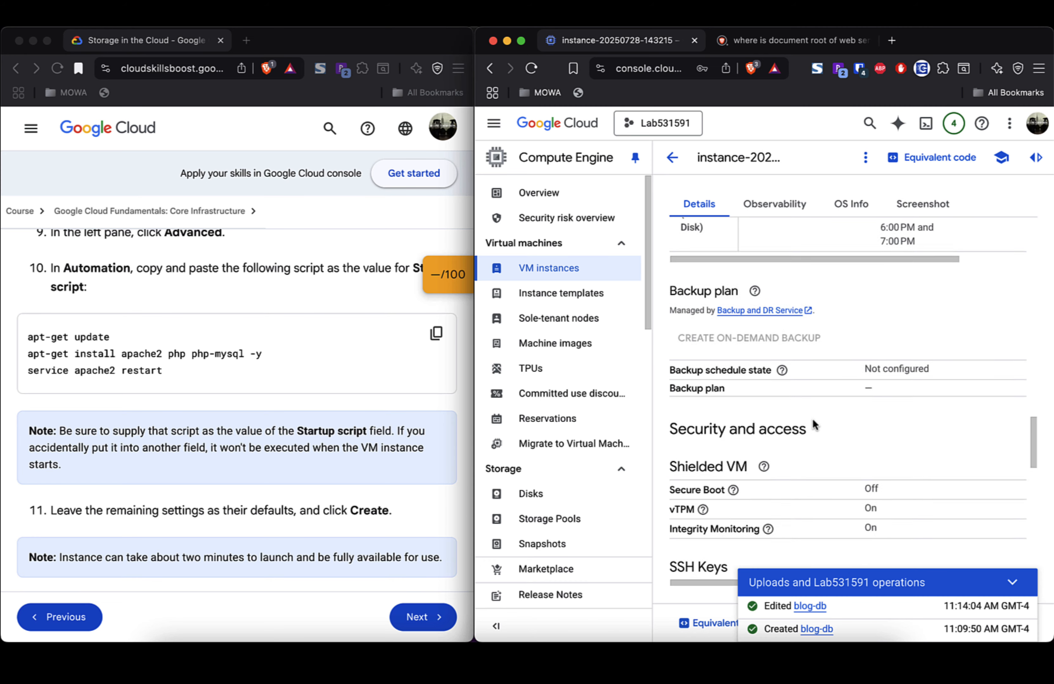
{"action": "scroll", "coordinate": [813, 422], "scroll_direction": "down", "scroll_amount": 9}
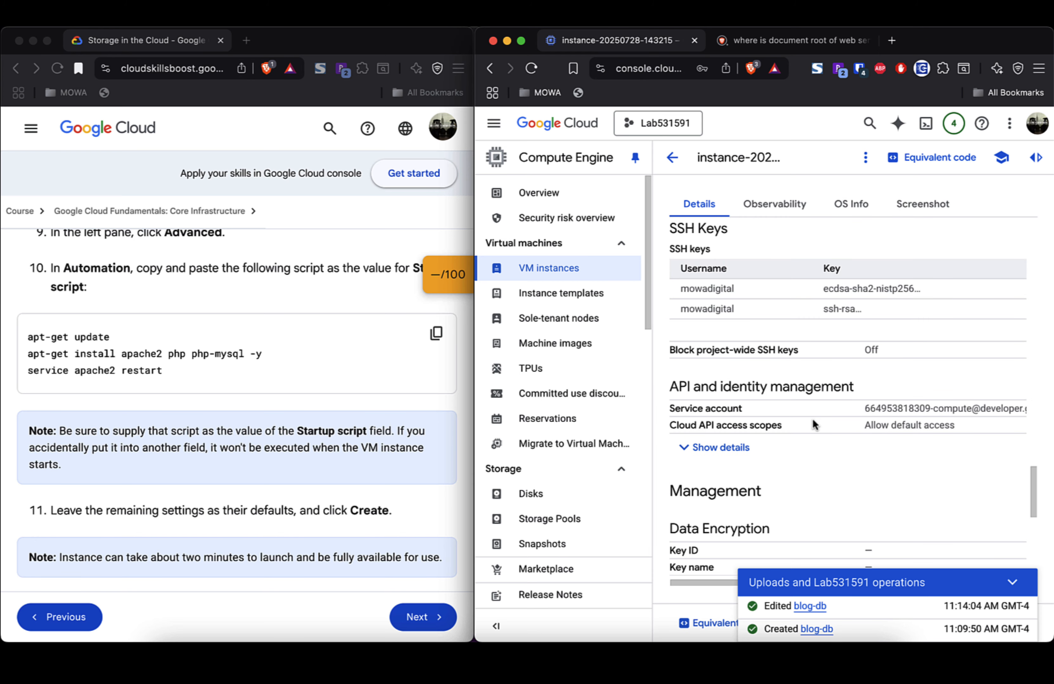
{"action": "scroll", "coordinate": [813, 420], "scroll_direction": "down", "scroll_amount": 2}
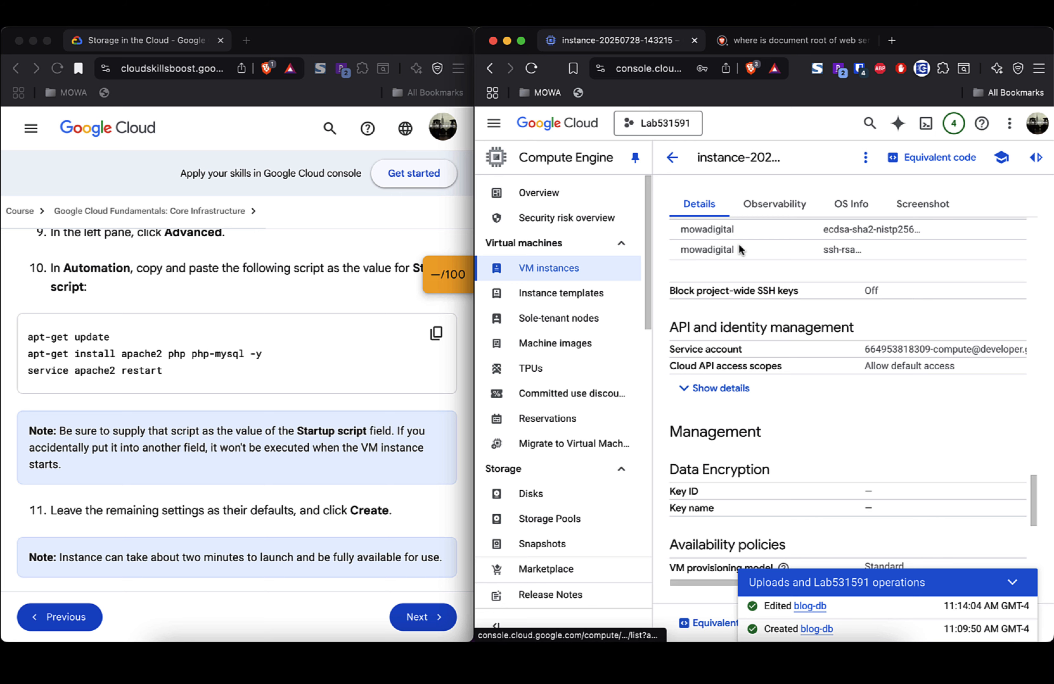
{"action": "scroll", "coordinate": [767, 281], "scroll_direction": "up", "scroll_amount": 2}
{"action": "scroll", "coordinate": [766, 278], "scroll_direction": "up", "scroll_amount": 15}
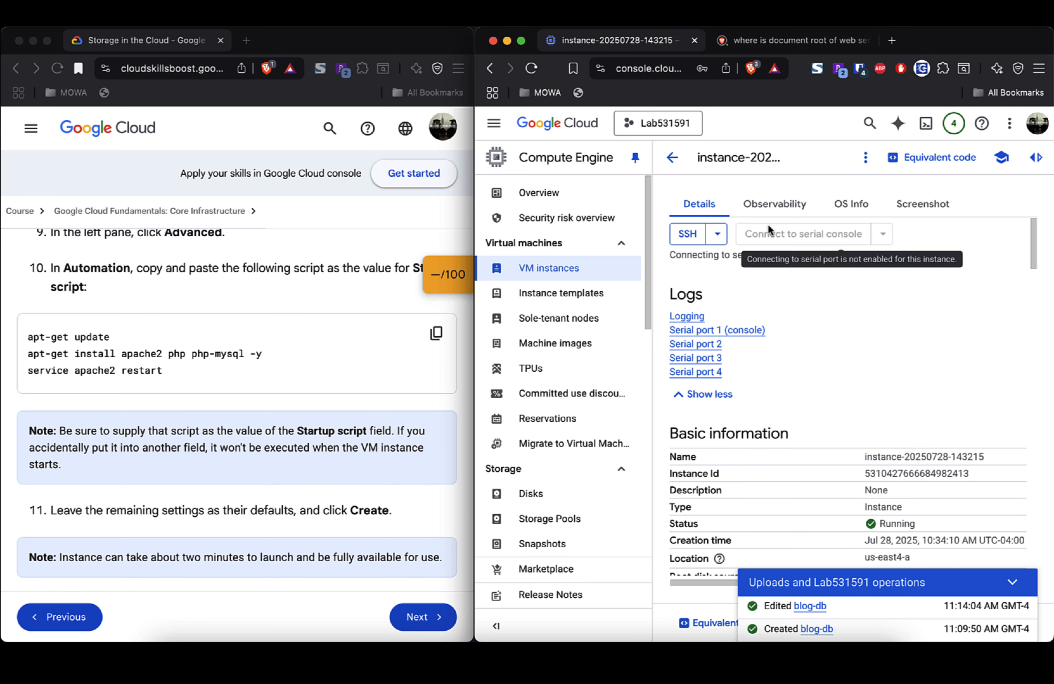
Step: Return to the VM instances list and open the instance's actions menu with Stop, Suspend, Reset and Delete
{"action": "left_click", "coordinate": [673, 157]}
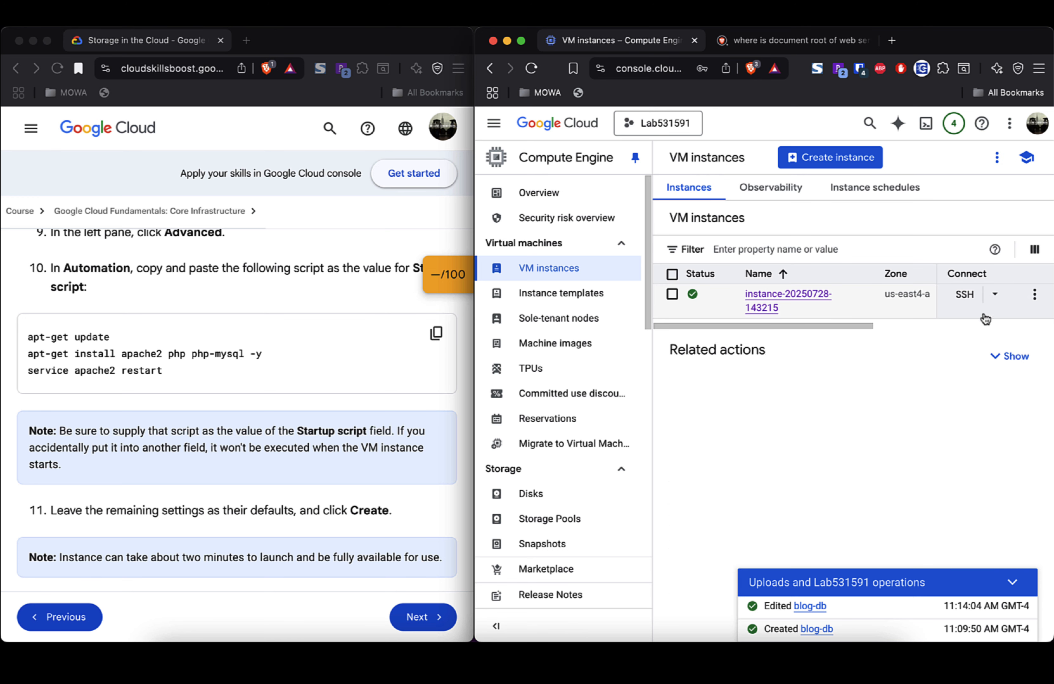
{"action": "left_click", "coordinate": [1035, 295]}
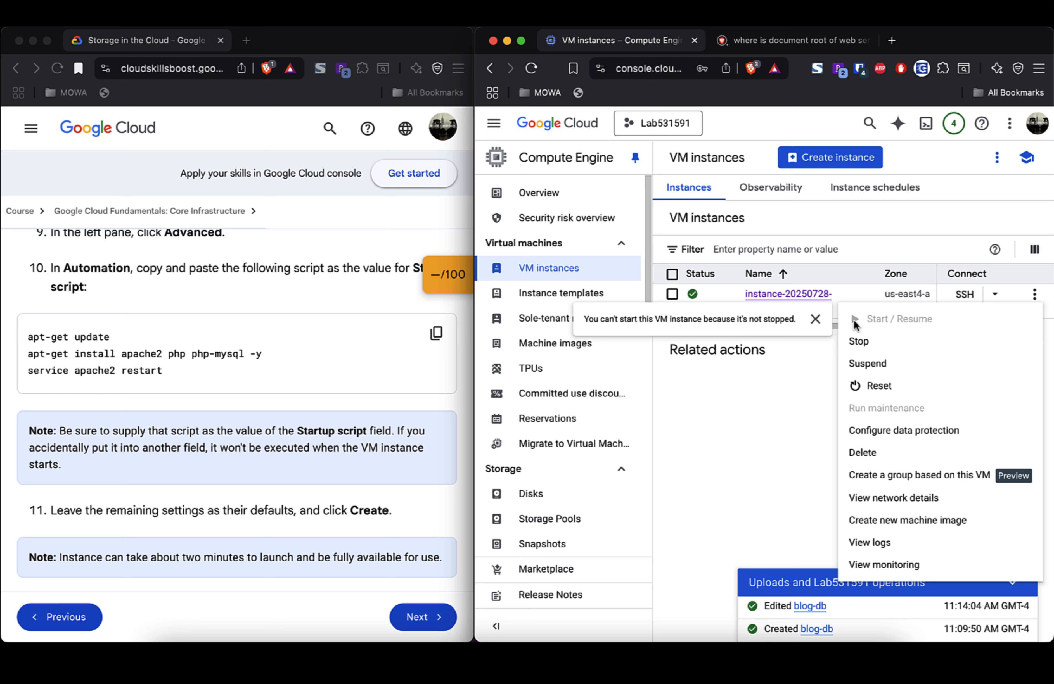
{"action": "left_click", "coordinate": [859, 342]}
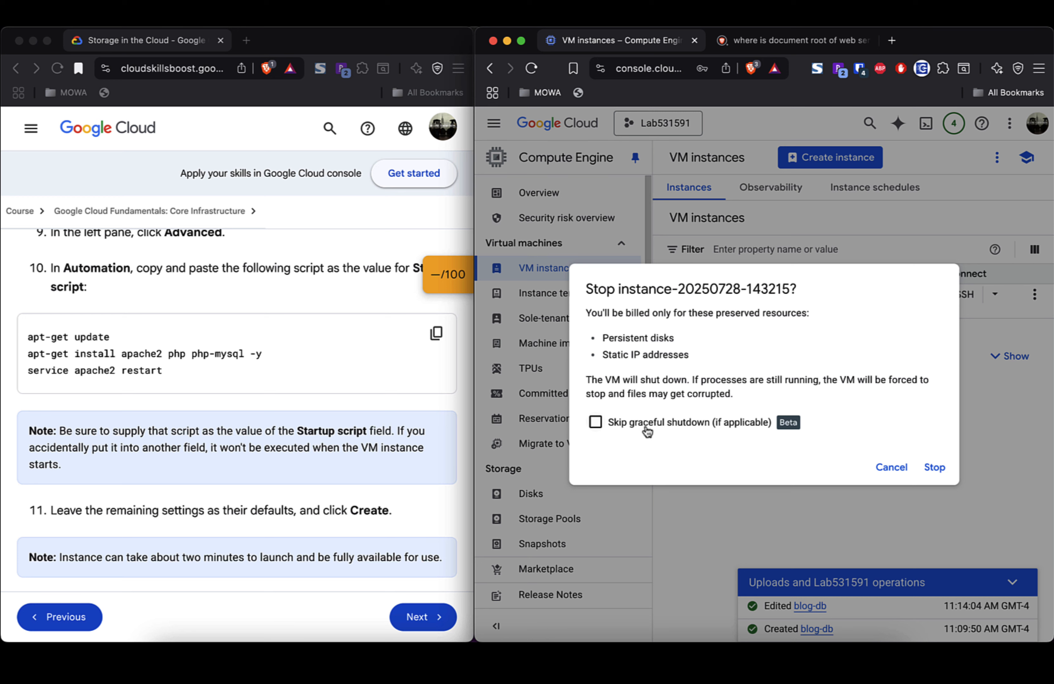
{"action": "left_click", "coordinate": [892, 470]}
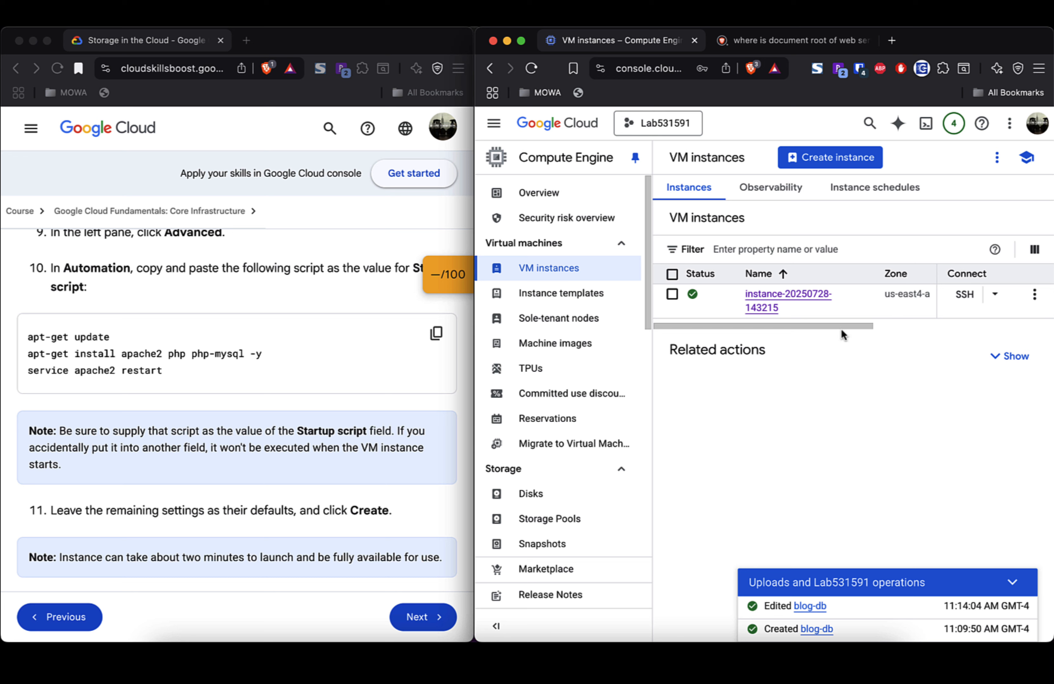
Step: Open the instance row's actions menu and close it without choosing anything
{"action": "left_click_drag", "start_coordinate": [841, 328], "coordinate": [1042, 314]}
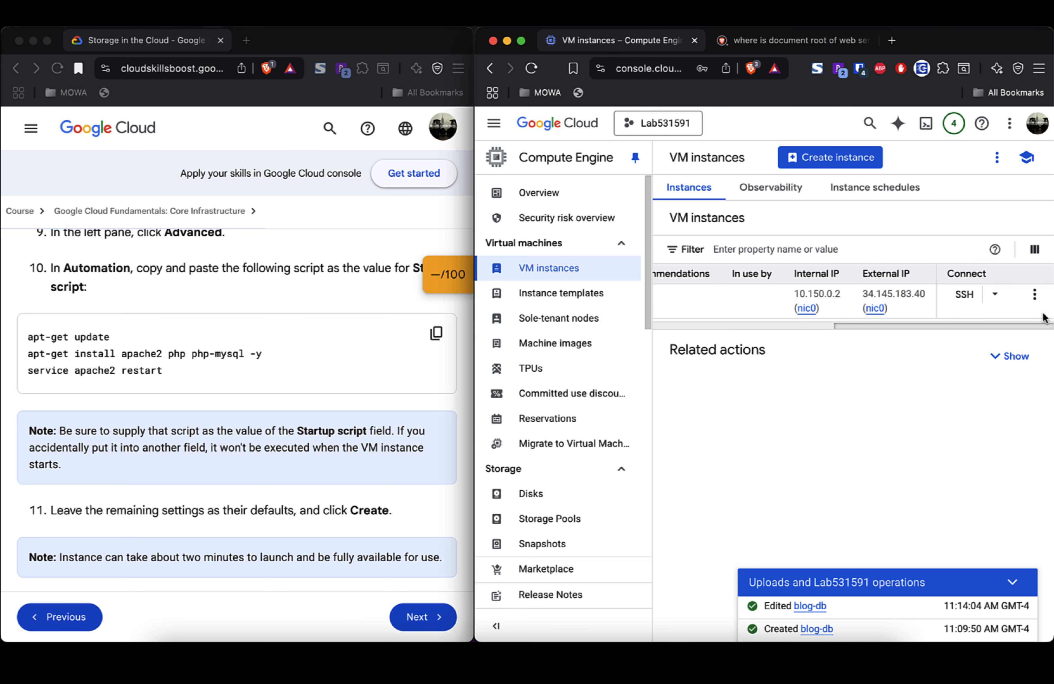
{"action": "left_click", "coordinate": [1035, 295]}
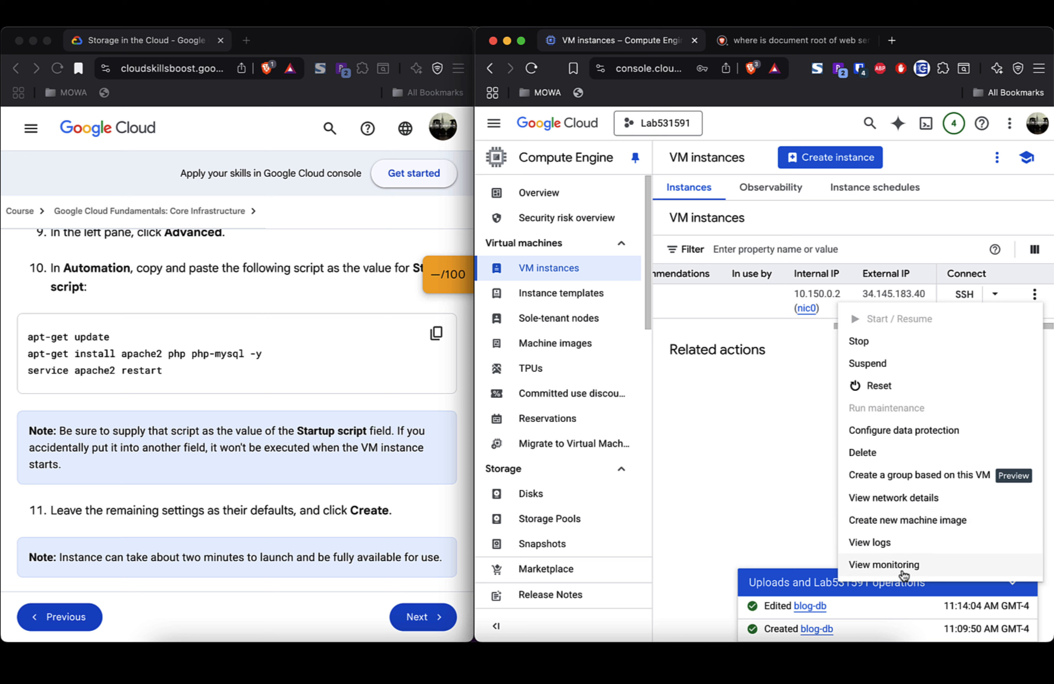
{"action": "left_click", "coordinate": [1019, 214]}
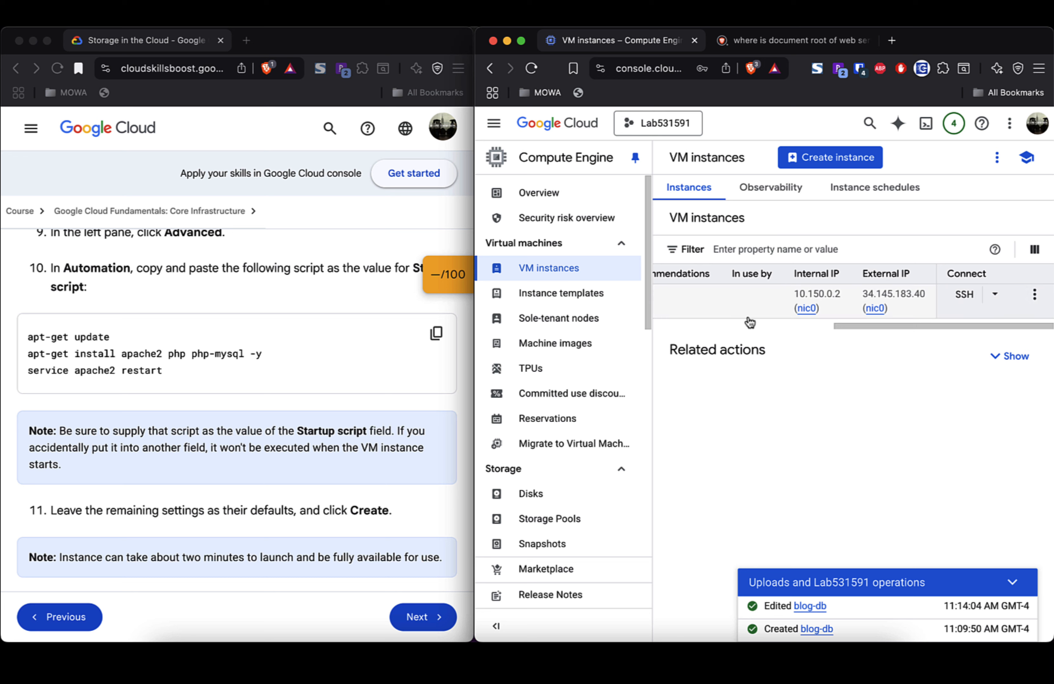
{"action": "scroll", "coordinate": [754, 323], "scroll_direction": "left", "scroll_amount": 5}
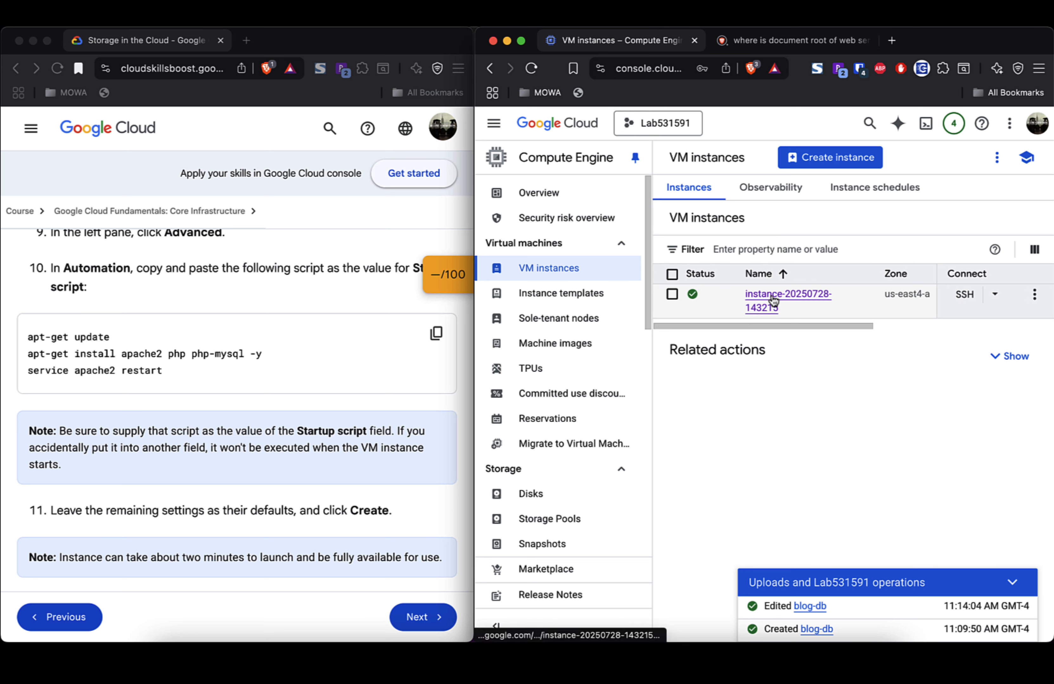
{"action": "left_click", "coordinate": [673, 295]}
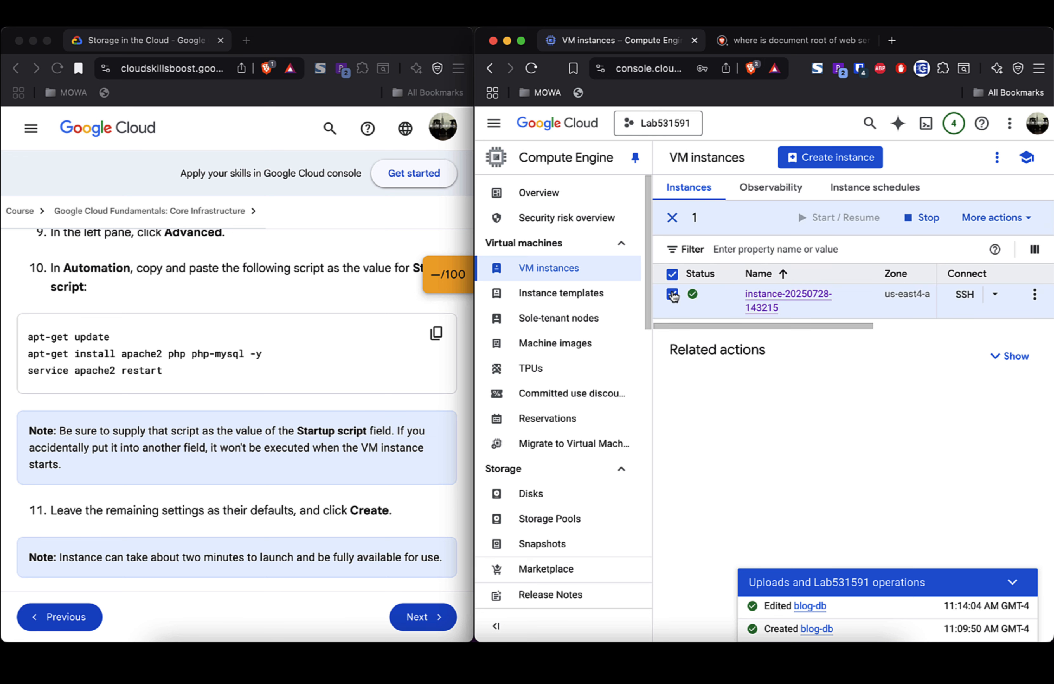
{"action": "left_click", "coordinate": [1028, 219]}
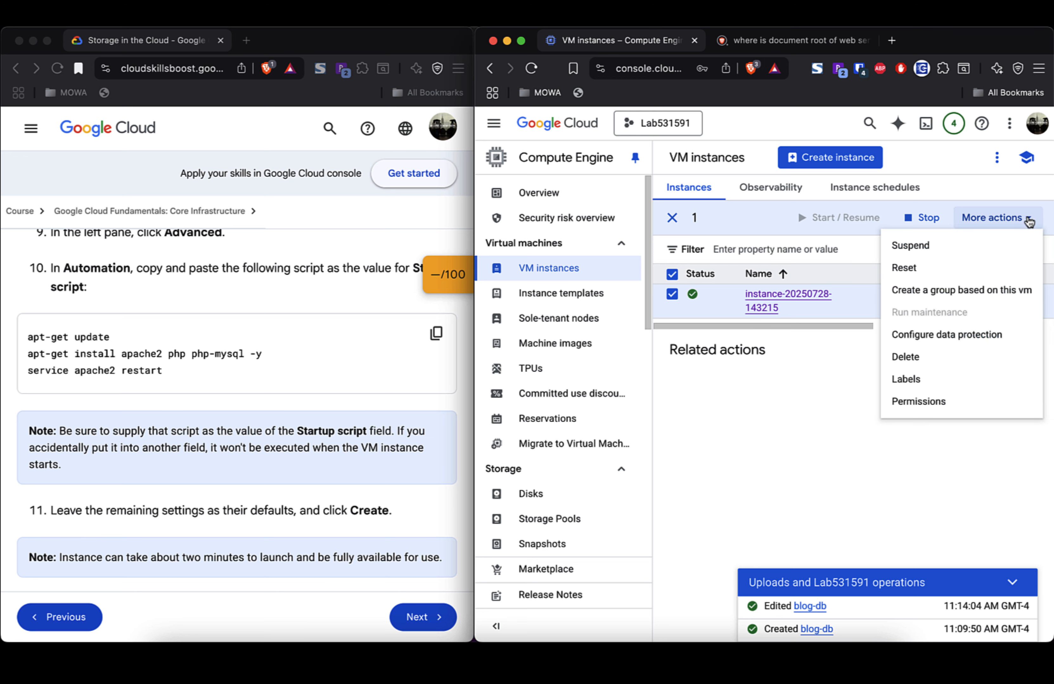
{"action": "left_click", "coordinate": [1028, 219]}
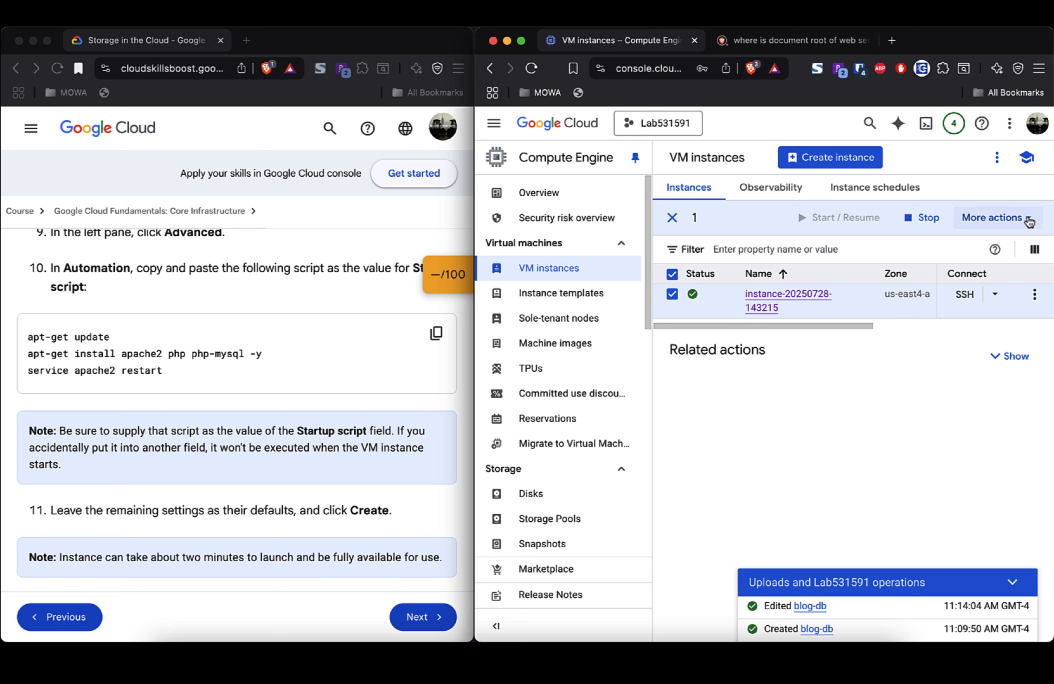
{"action": "left_click", "coordinate": [768, 303]}
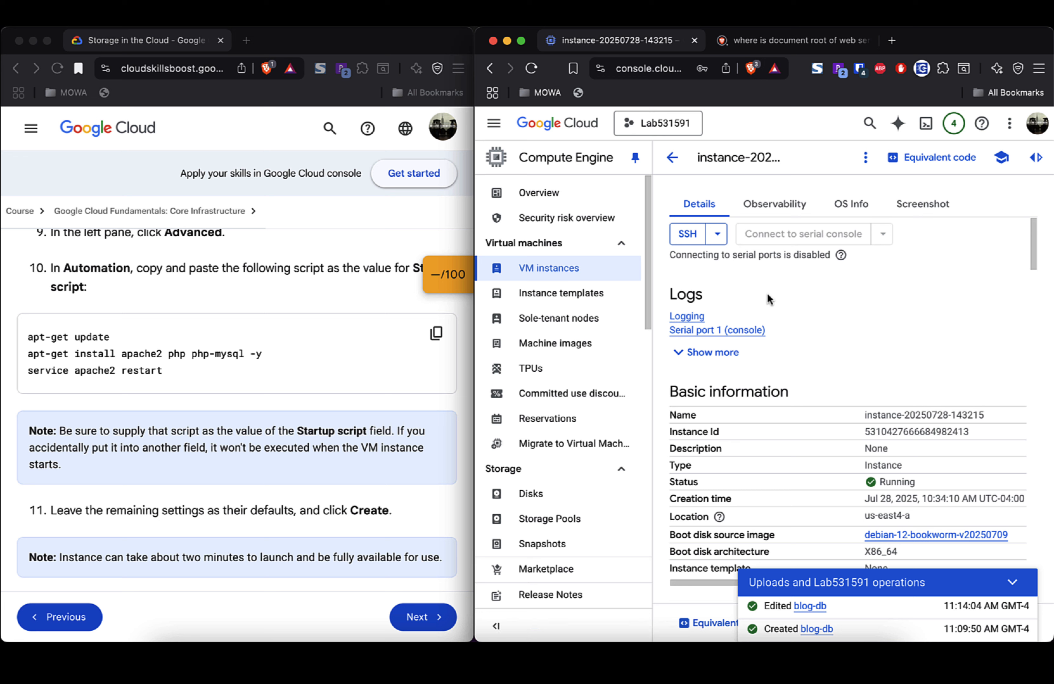
Step: Check the instance's Observability, OS Info and Screenshot tabs, then return to Details
{"action": "left_click", "coordinate": [783, 206]}
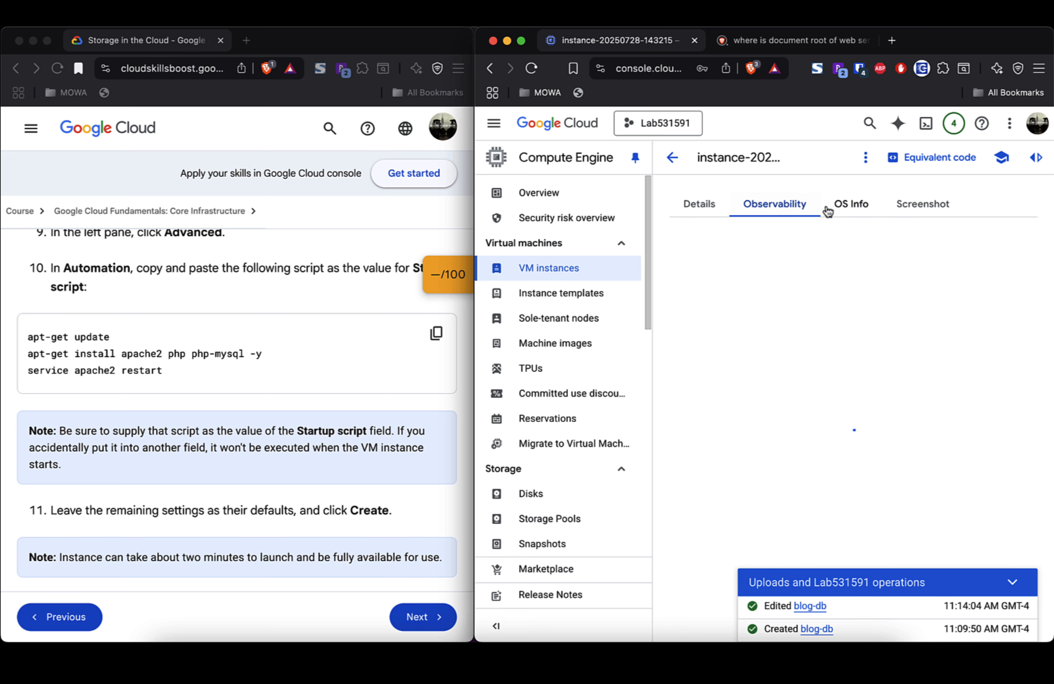
{"action": "left_click", "coordinate": [851, 205]}
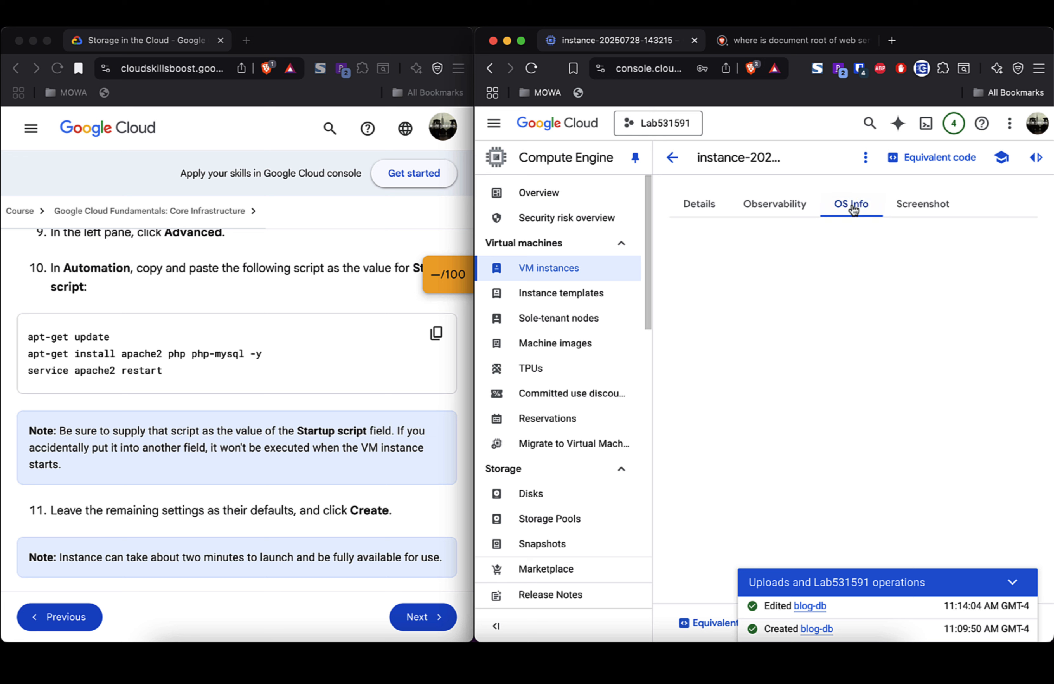
{"action": "left_click", "coordinate": [928, 207]}
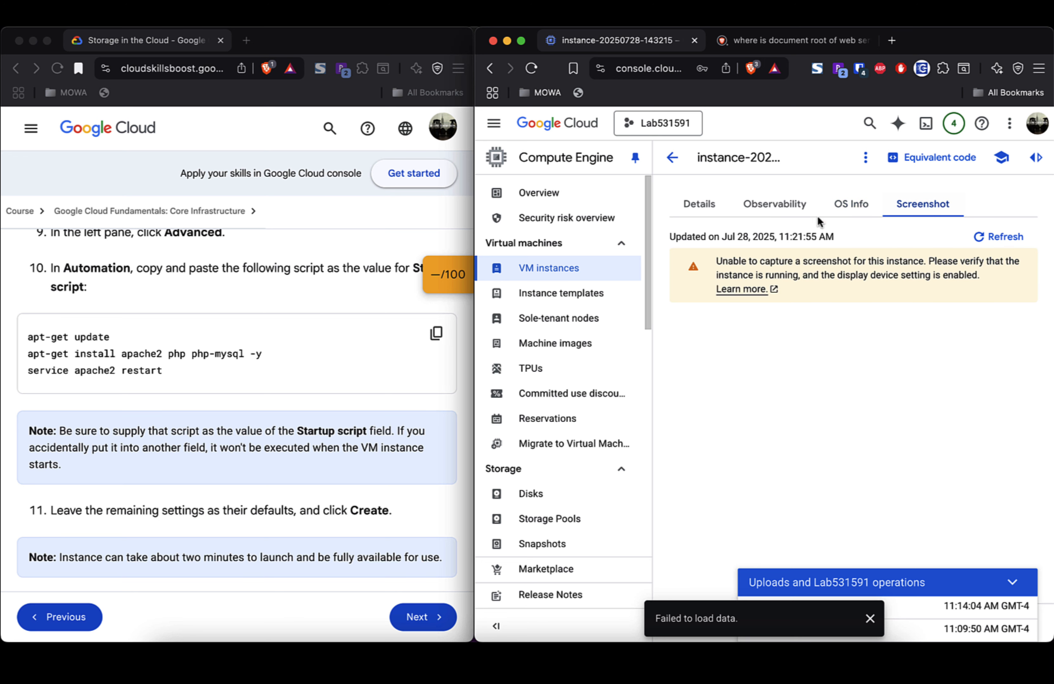
{"action": "left_click", "coordinate": [699, 204]}
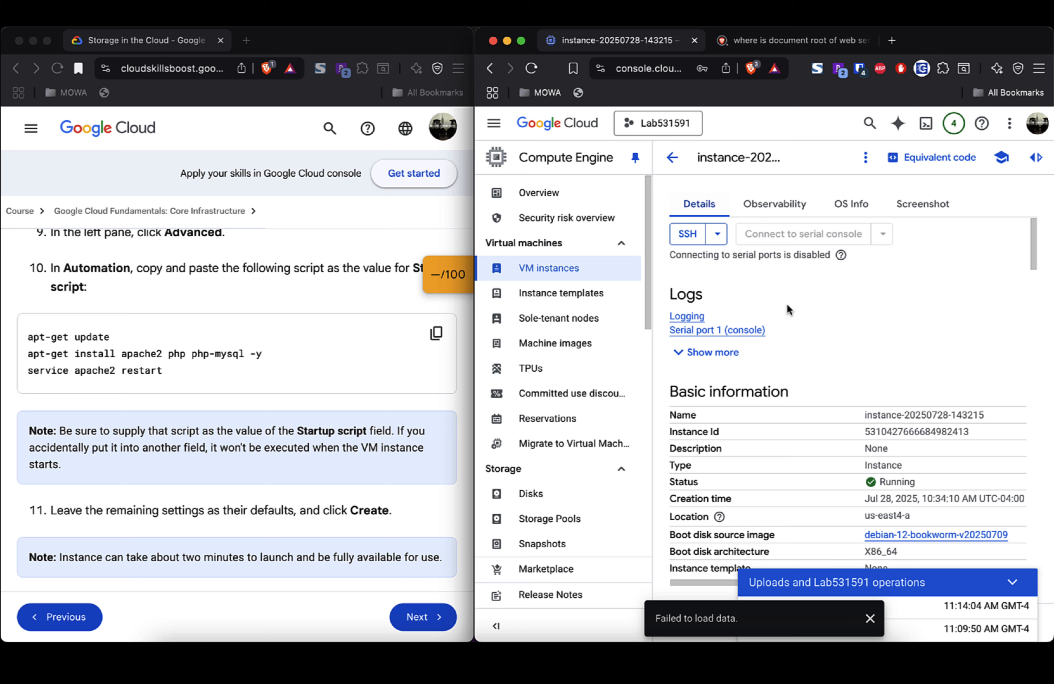
Step: List serial ports 2–4 under Logs, then scroll to Firewalls showing HTTP and HTTPS traffic Off
{"action": "scroll", "coordinate": [788, 306], "scroll_direction": "down", "scroll_amount": 3}
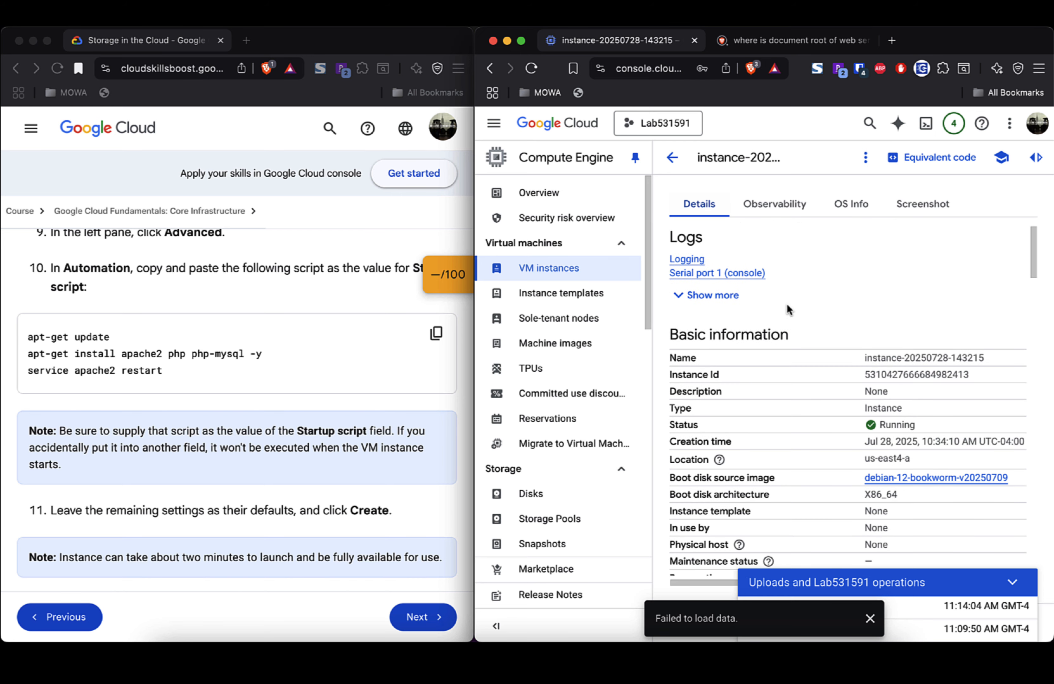
{"action": "left_click", "coordinate": [702, 295]}
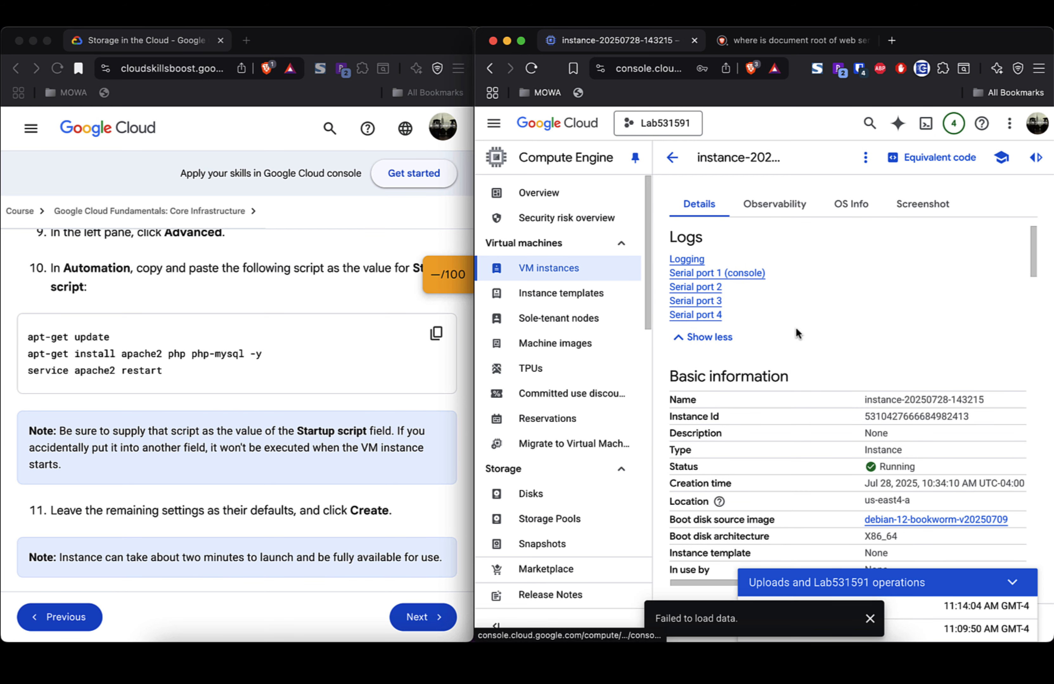
{"action": "scroll", "coordinate": [795, 328], "scroll_direction": "down", "scroll_amount": 5}
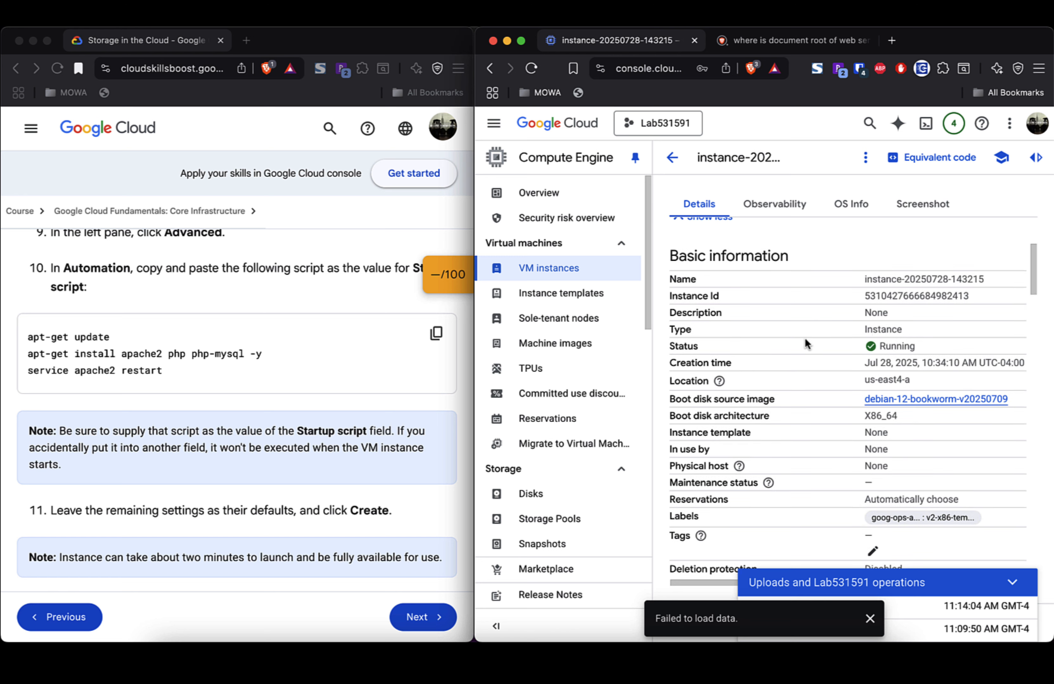
{"action": "scroll", "coordinate": [806, 340], "scroll_direction": "down", "scroll_amount": 2}
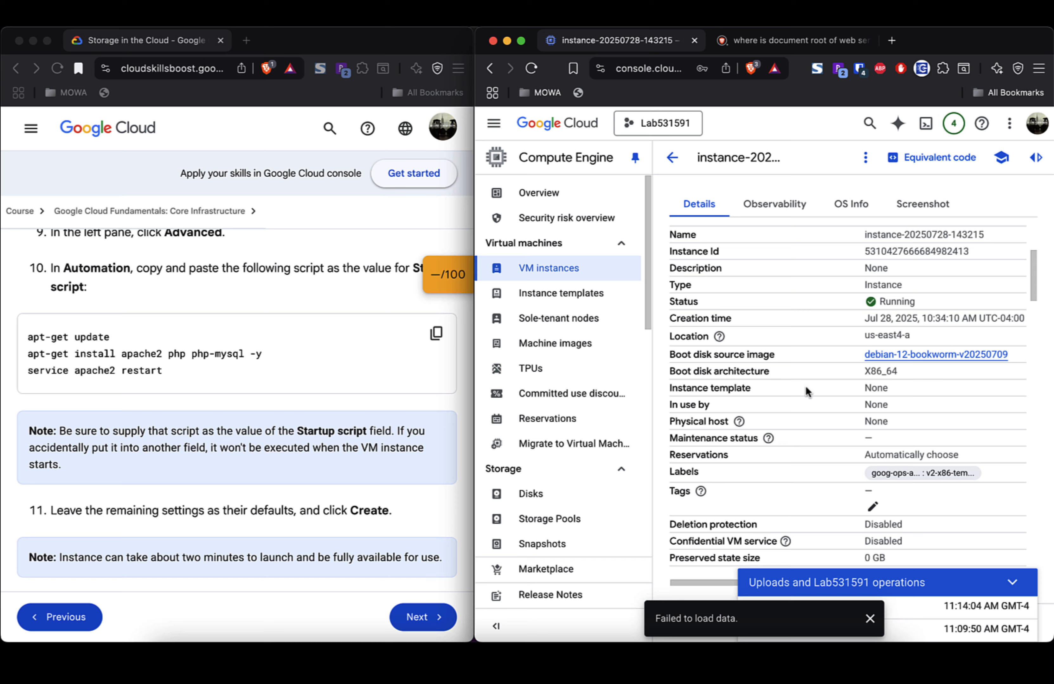
{"action": "scroll", "coordinate": [806, 388], "scroll_direction": "down", "scroll_amount": 3}
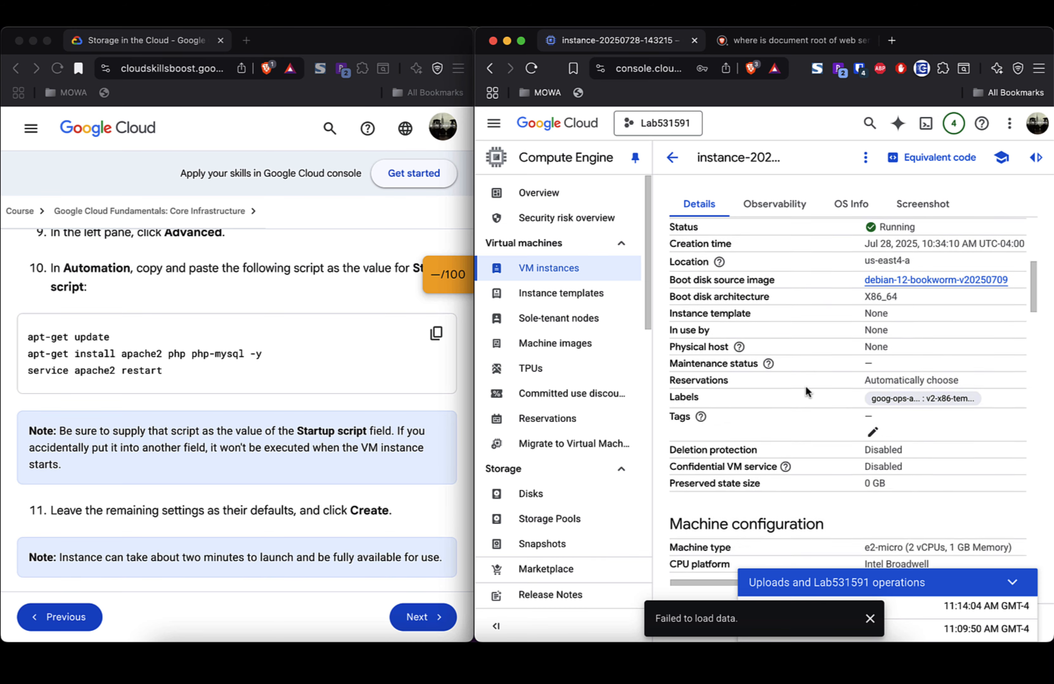
{"action": "scroll", "coordinate": [806, 388], "scroll_direction": "down", "scroll_amount": 2}
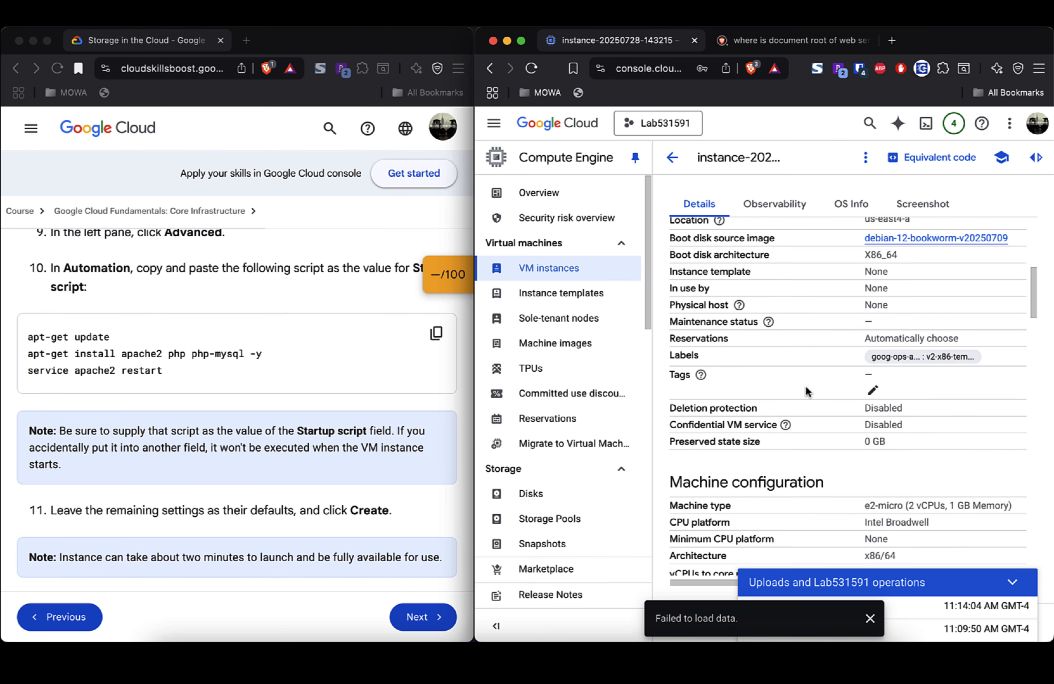
{"action": "scroll", "coordinate": [806, 388], "scroll_direction": "down", "scroll_amount": 5}
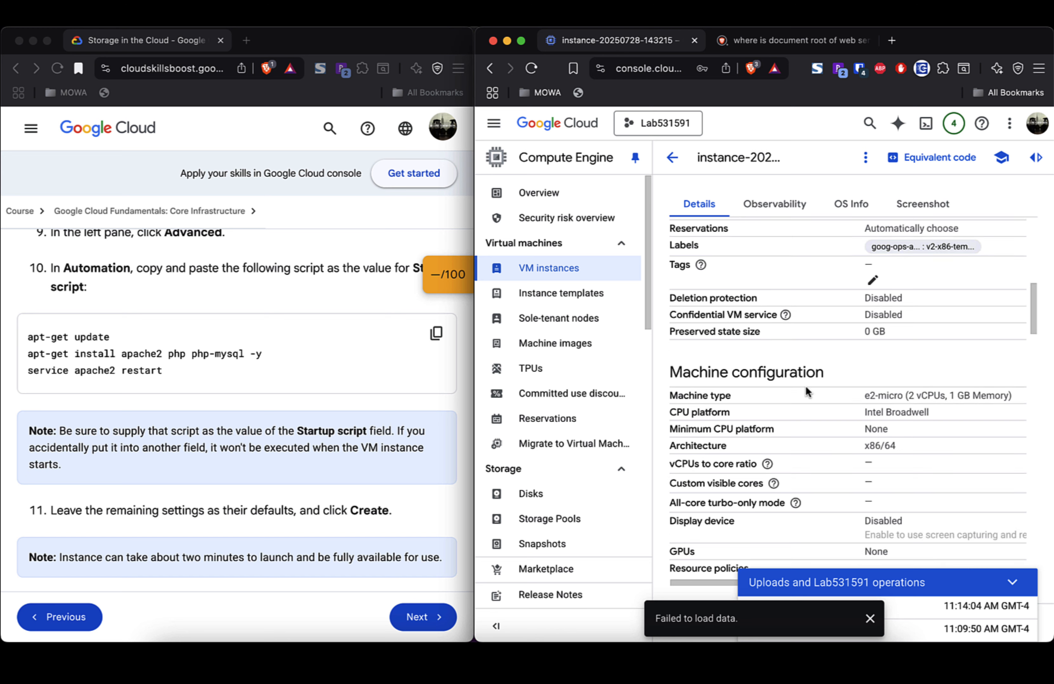
{"action": "scroll", "coordinate": [807, 388], "scroll_direction": "down", "scroll_amount": 6}
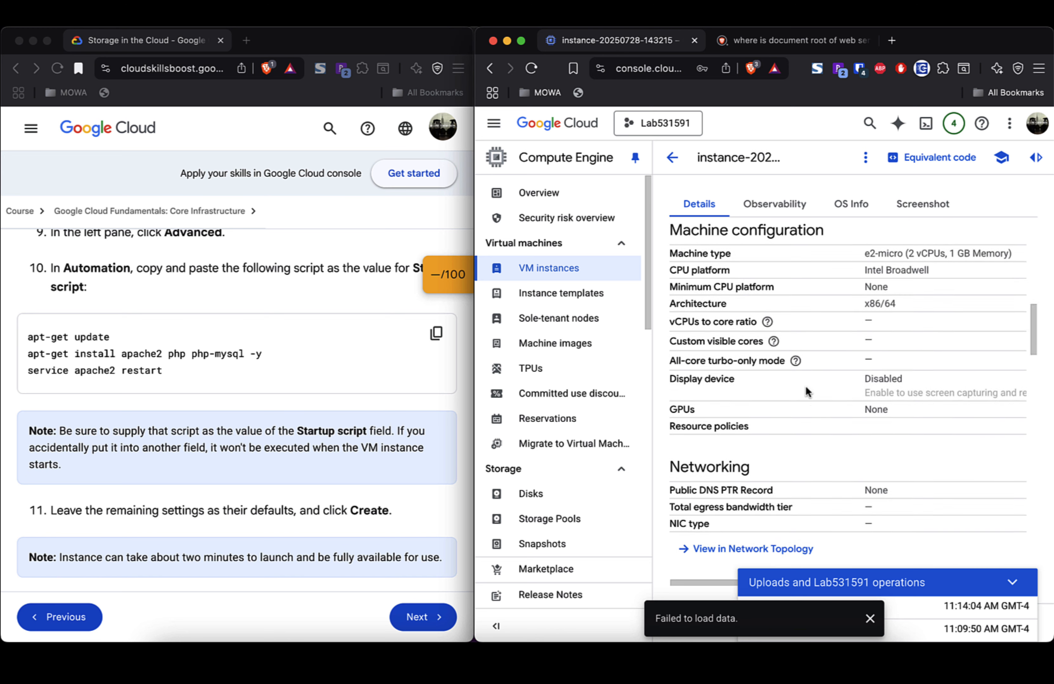
{"action": "scroll", "coordinate": [806, 391], "scroll_direction": "down", "scroll_amount": 1}
{"action": "scroll", "coordinate": [806, 388], "scroll_direction": "down", "scroll_amount": 3}
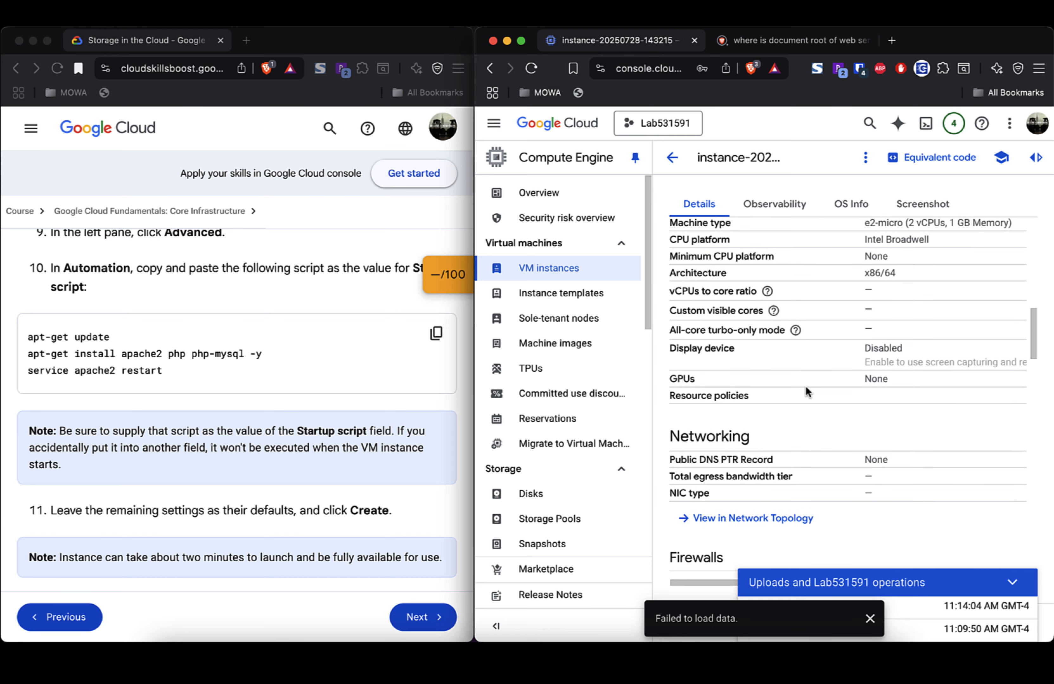
{"action": "scroll", "coordinate": [807, 389], "scroll_direction": "down", "scroll_amount": 6}
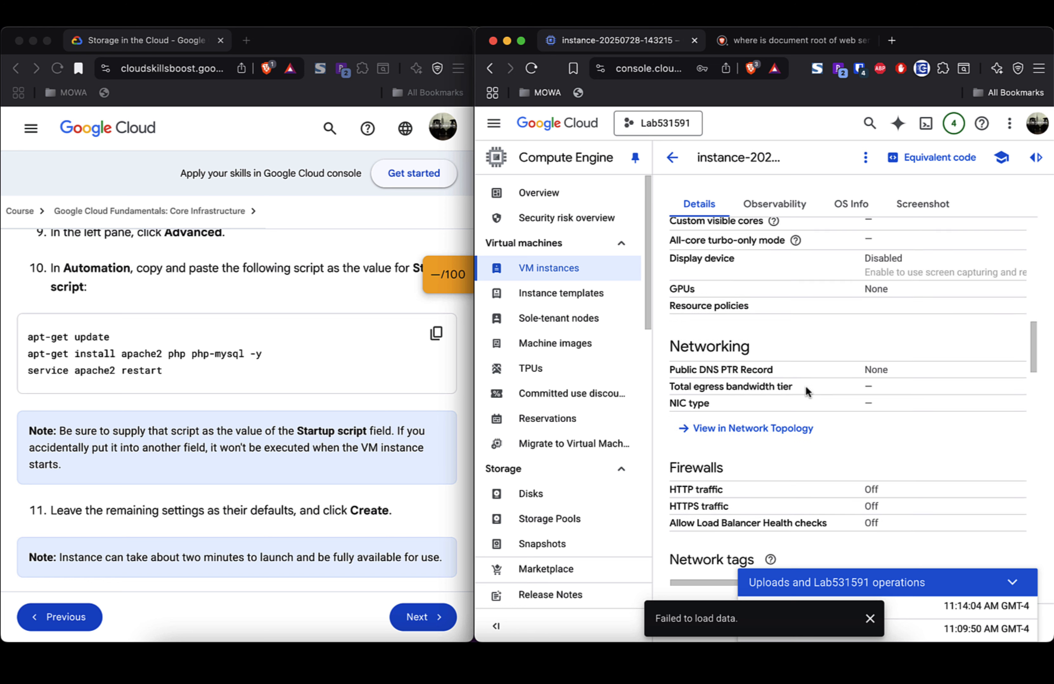
{"action": "scroll", "coordinate": [806, 391], "scroll_direction": "down", "scroll_amount": 5}
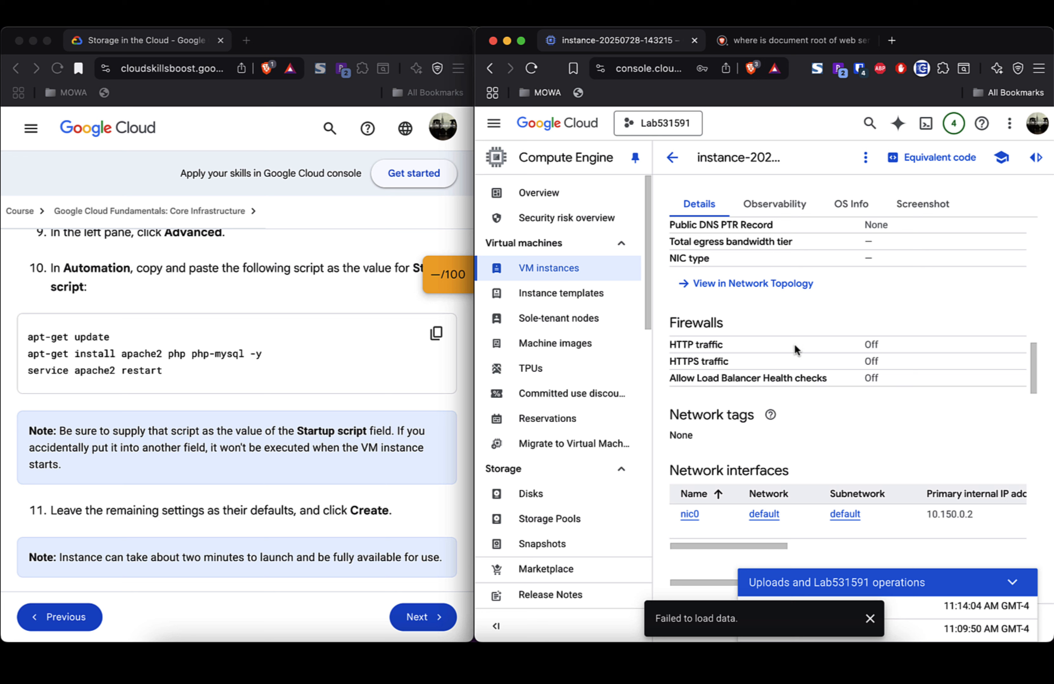
{"action": "scroll", "coordinate": [802, 348], "scroll_direction": "down", "scroll_amount": 5}
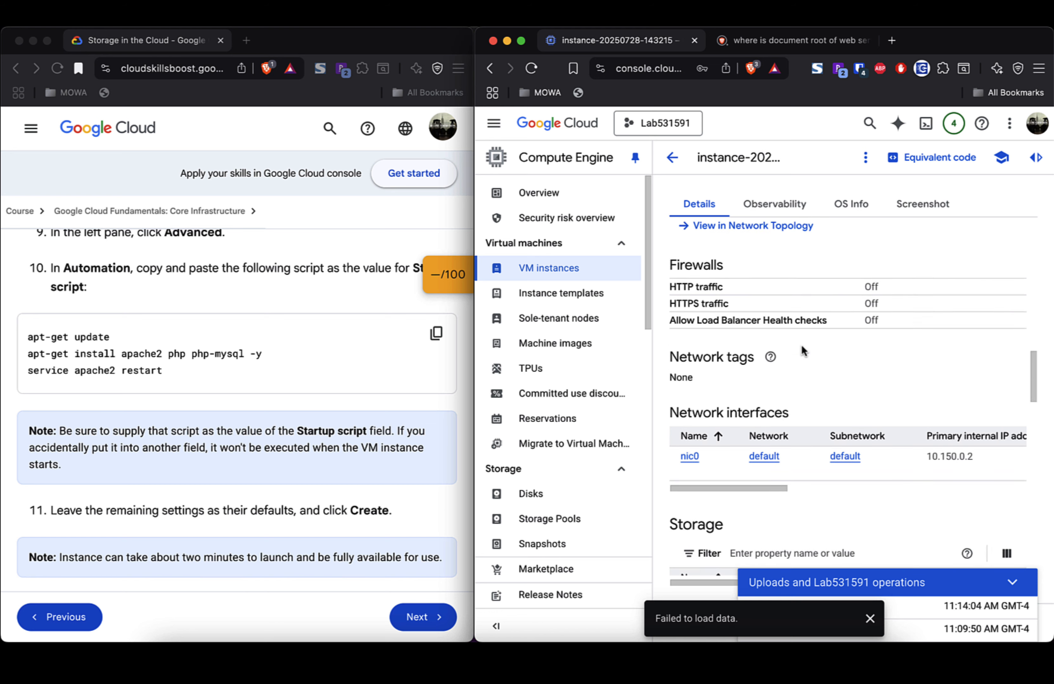
{"action": "scroll", "coordinate": [802, 348], "scroll_direction": "down", "scroll_amount": 3}
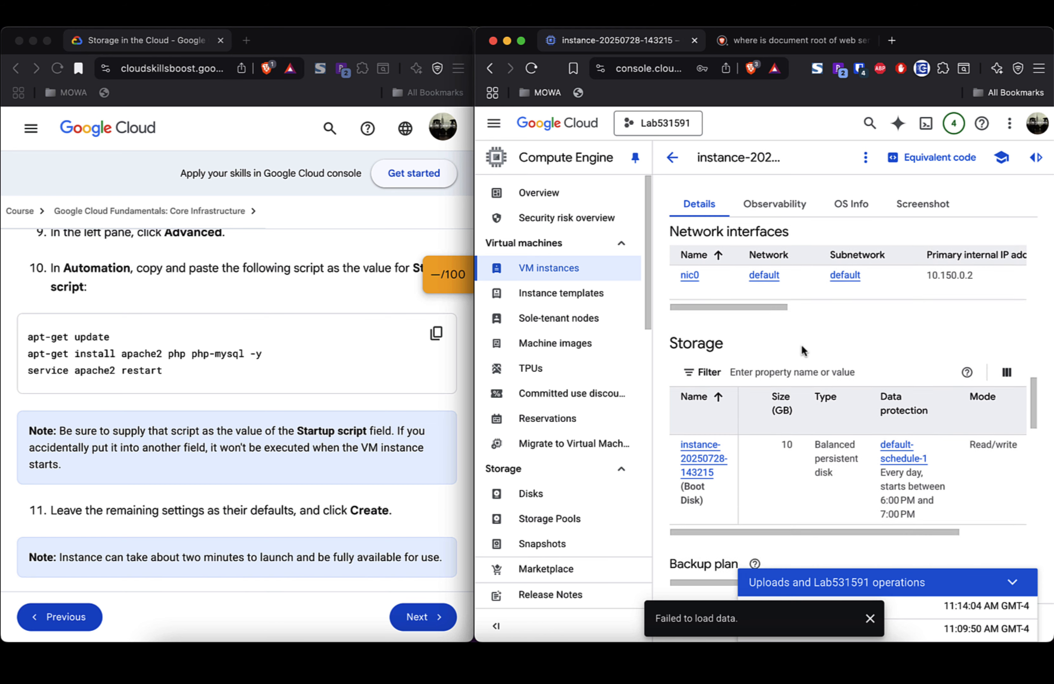
{"action": "scroll", "coordinate": [801, 344], "scroll_direction": "down", "scroll_amount": 2}
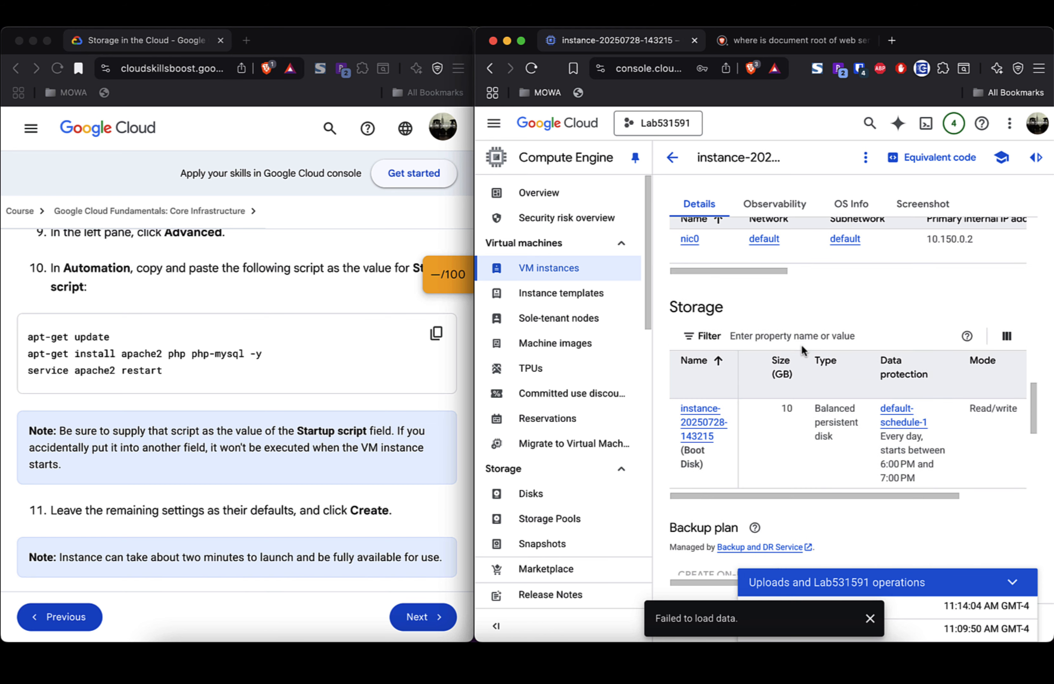
{"action": "scroll", "coordinate": [802, 346], "scroll_direction": "down", "scroll_amount": 1}
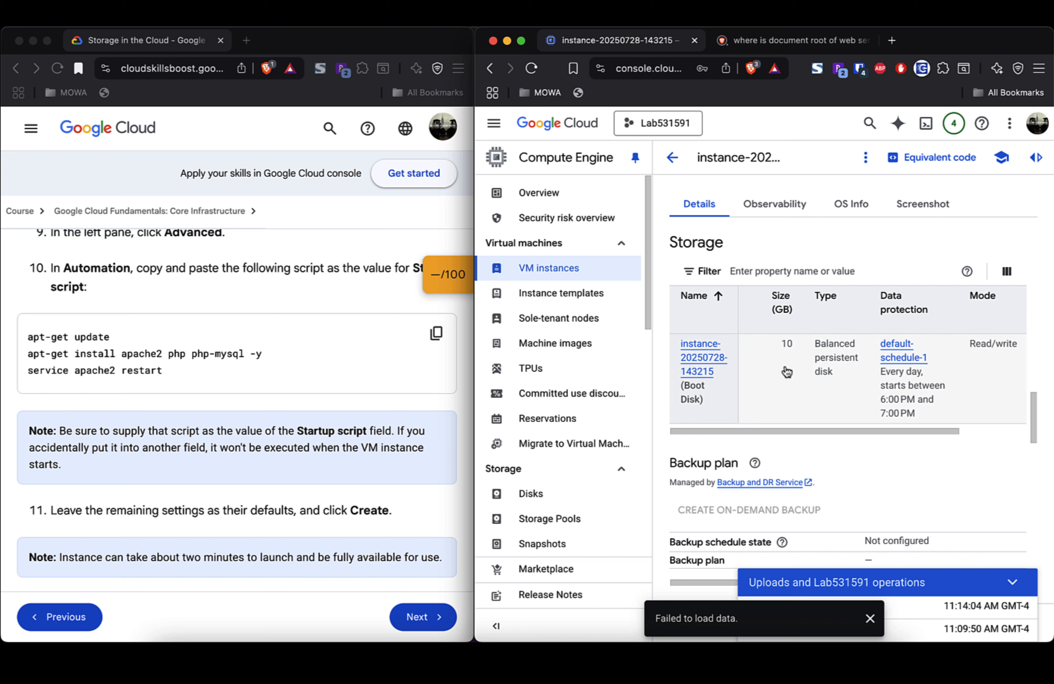
{"action": "scroll", "coordinate": [787, 373], "scroll_direction": "down", "scroll_amount": 3}
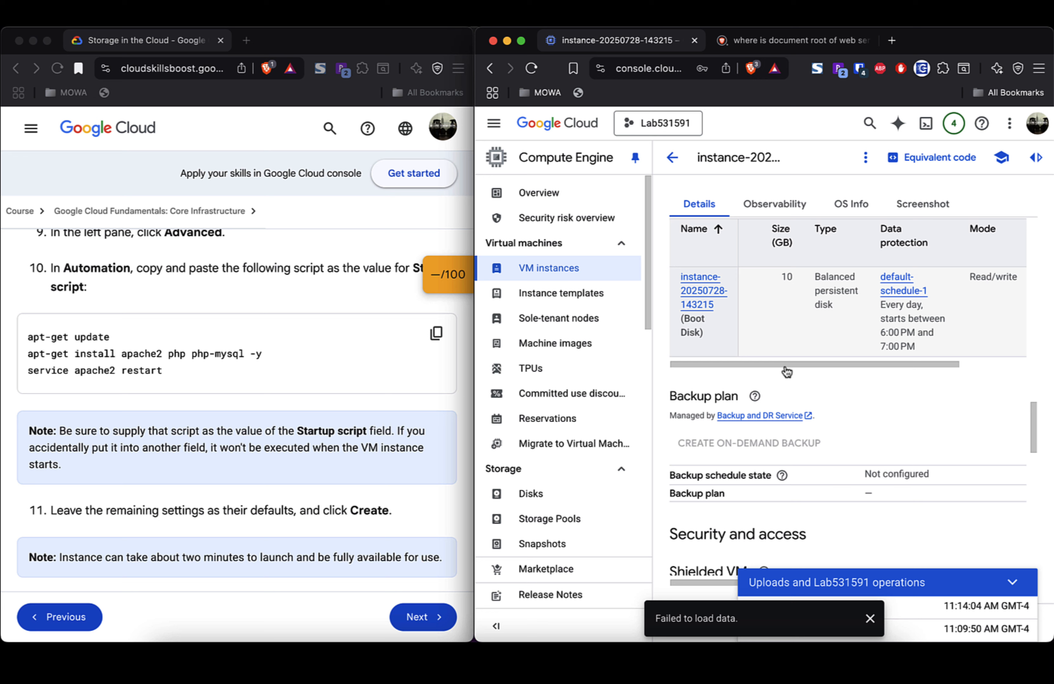
{"action": "mouse_move", "coordinate": [785, 365]}
{"action": "left_mouse_down"}
{"action": "mouse_move", "coordinate": [875, 365]}
{"action": "mouse_move", "coordinate": [770, 360]}
{"action": "left_mouse_up"}
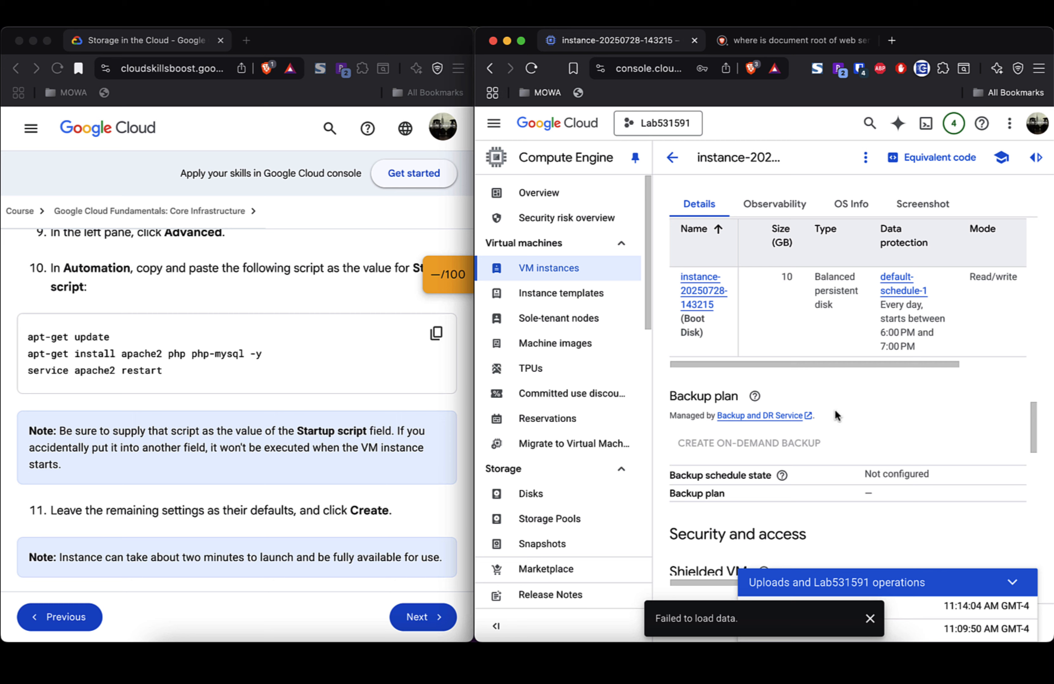
{"action": "scroll", "coordinate": [835, 415], "scroll_direction": "down", "scroll_amount": 5}
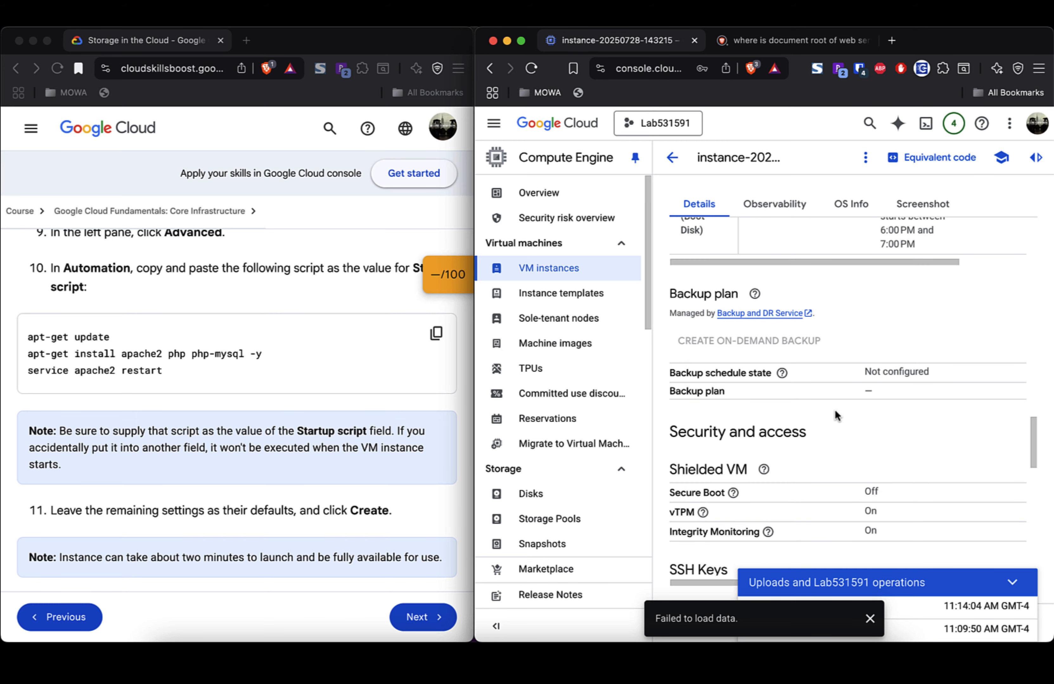
{"action": "scroll", "coordinate": [836, 415], "scroll_direction": "down", "scroll_amount": 4}
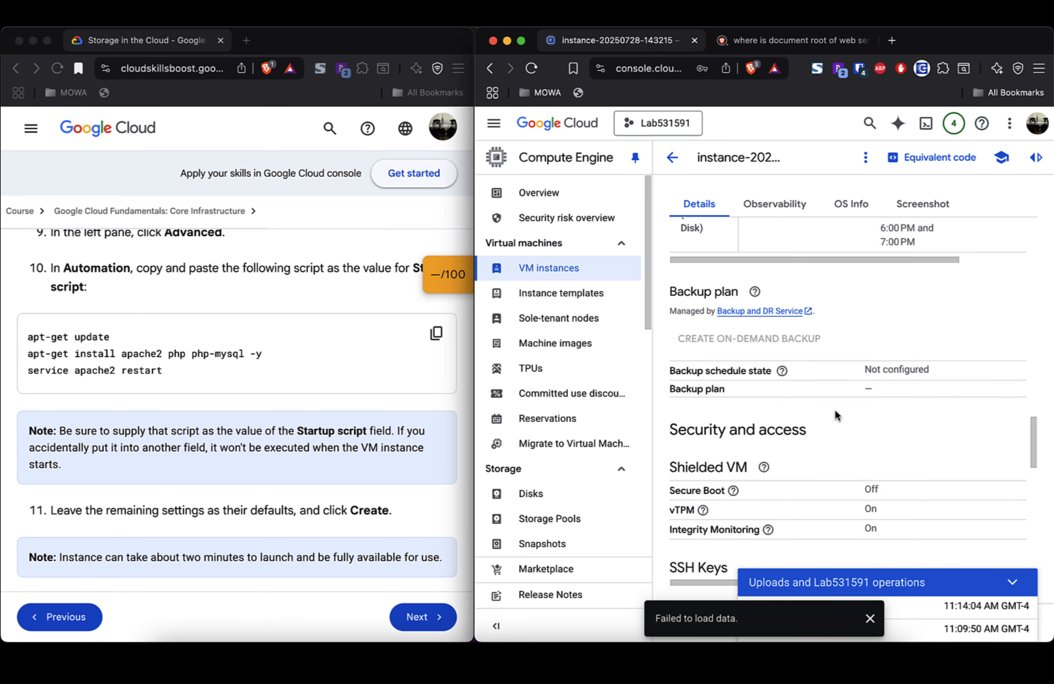
{"action": "scroll", "coordinate": [836, 411], "scroll_direction": "down", "scroll_amount": 4}
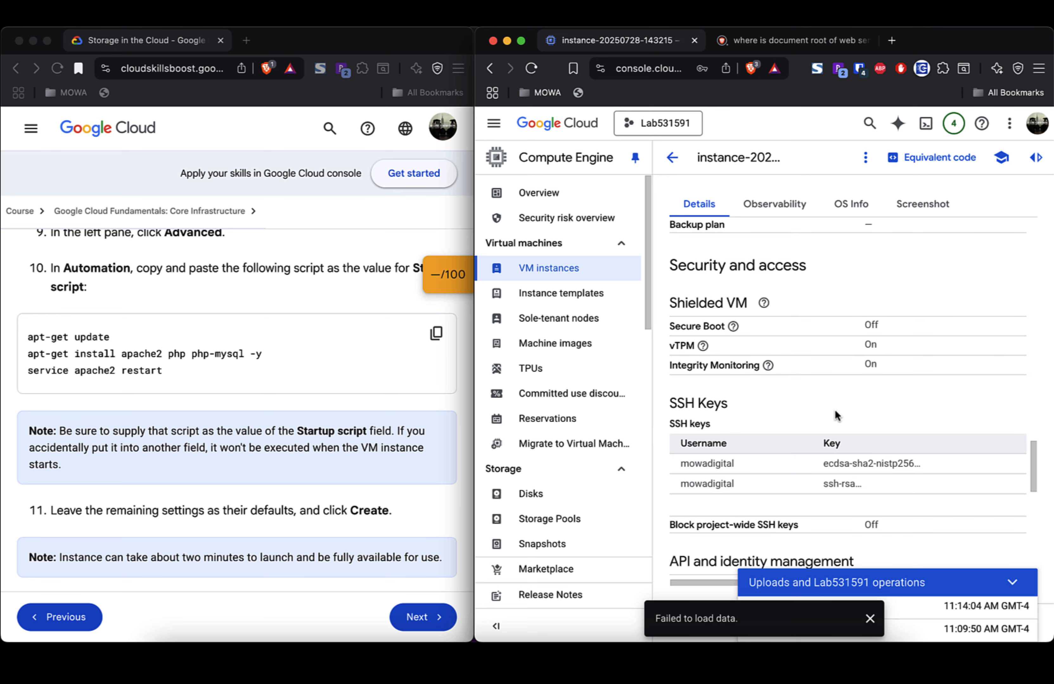
{"action": "scroll", "coordinate": [836, 416], "scroll_direction": "down", "scroll_amount": 4}
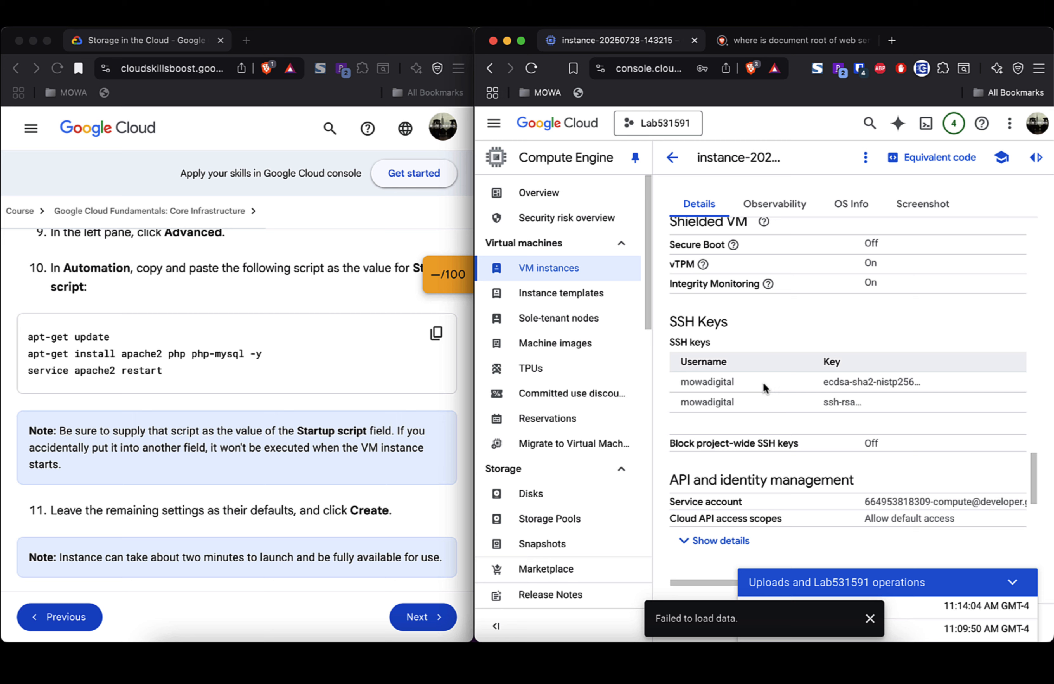
{"action": "scroll", "coordinate": [763, 383], "scroll_direction": "up", "scroll_amount": 3}
{"action": "scroll", "coordinate": [764, 383], "scroll_direction": "down", "scroll_amount": 2}
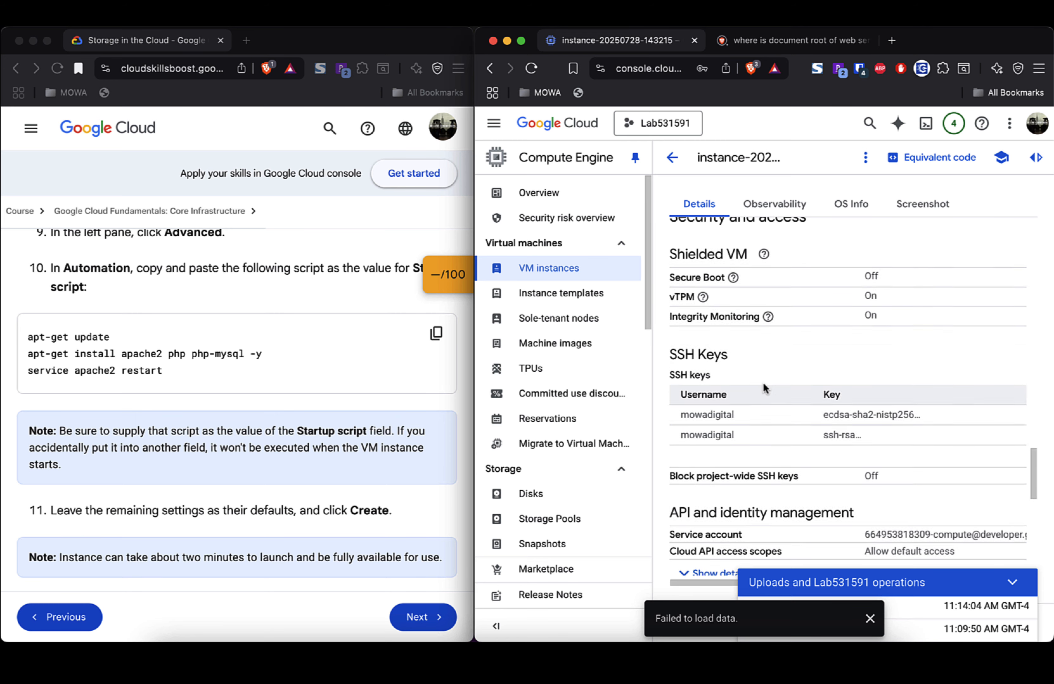
{"action": "scroll", "coordinate": [763, 383], "scroll_direction": "down", "scroll_amount": 4}
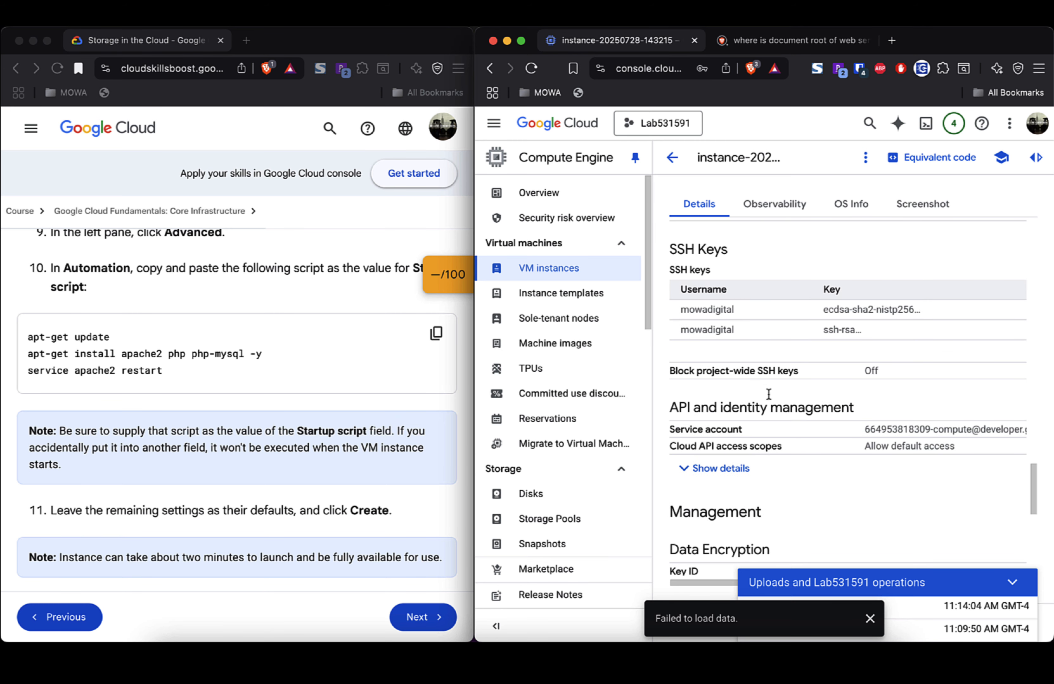
{"action": "scroll", "coordinate": [793, 437], "scroll_direction": "down", "scroll_amount": 2}
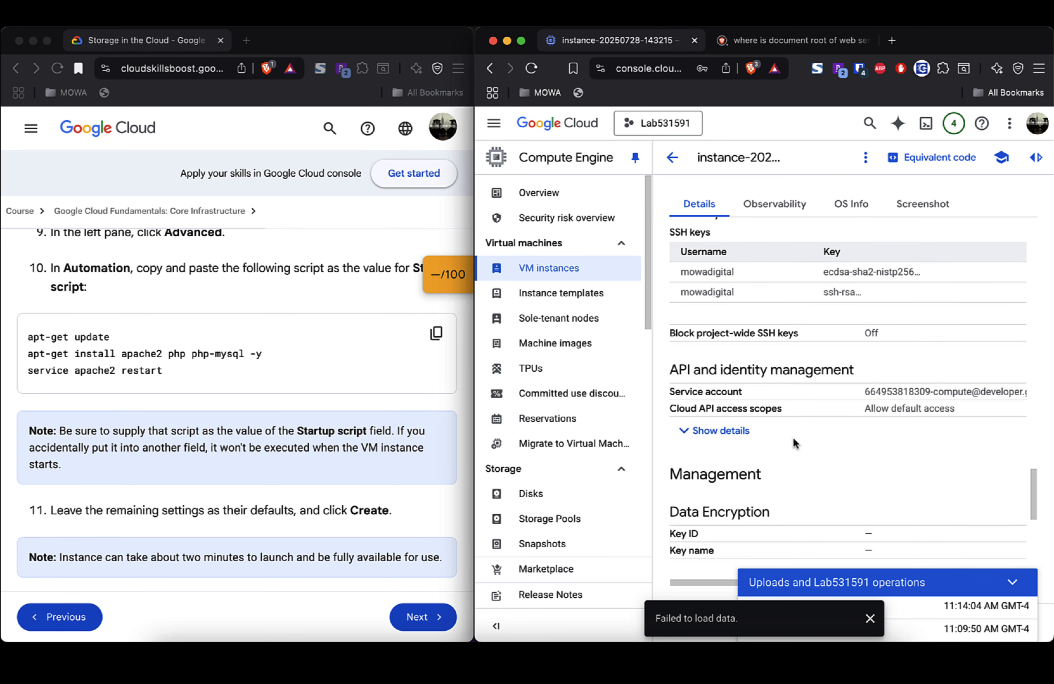
Step: Expand the Cloud API access scopes list and scroll through it
{"action": "left_click", "coordinate": [736, 423]}
{"action": "scroll", "coordinate": [797, 425], "scroll_direction": "down", "scroll_amount": 12}
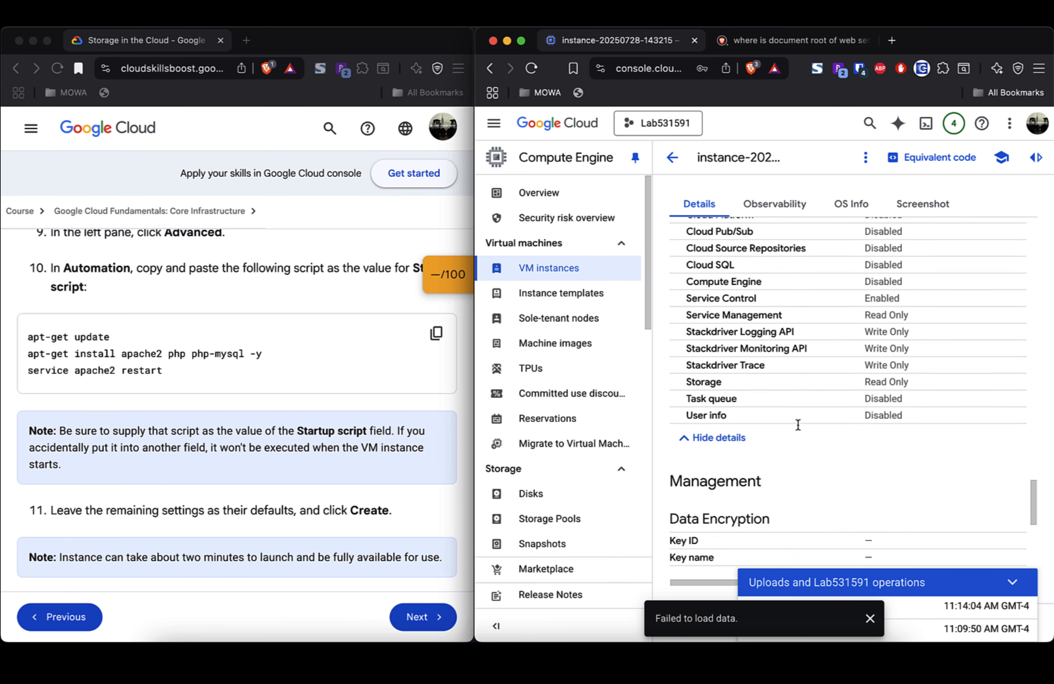
{"action": "scroll", "coordinate": [797, 424], "scroll_direction": "down", "scroll_amount": 7}
{"action": "scroll", "coordinate": [798, 424], "scroll_direction": "down", "scroll_amount": 5}
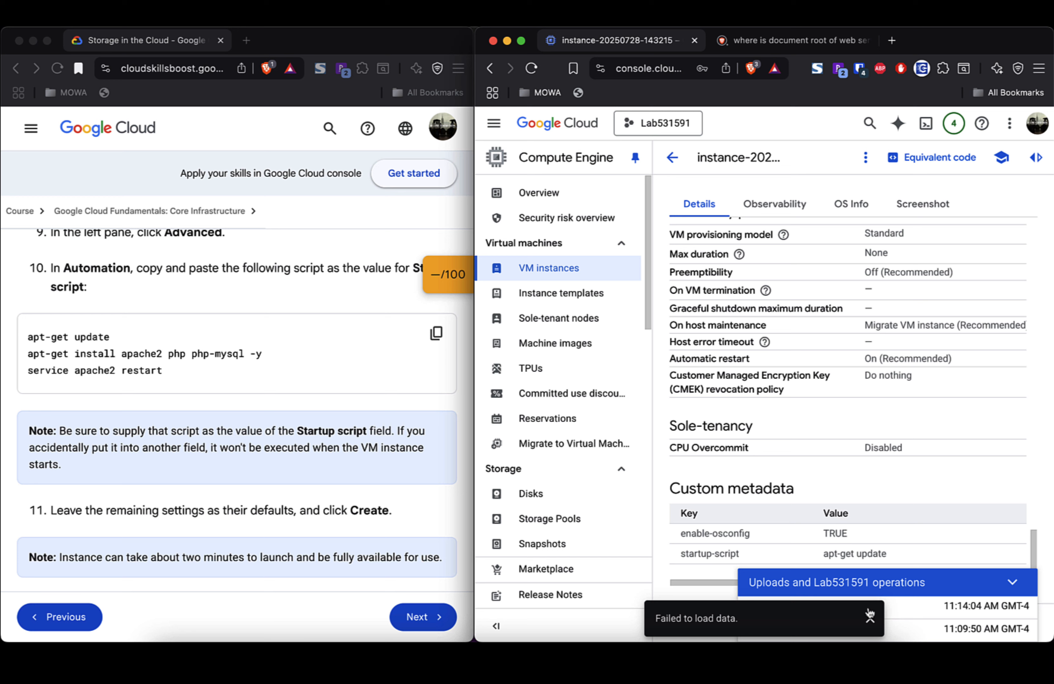
Step: Dismiss the failed-to-load message, collapse the operations panel, and scroll back up the details
{"action": "left_click", "coordinate": [869, 619]}
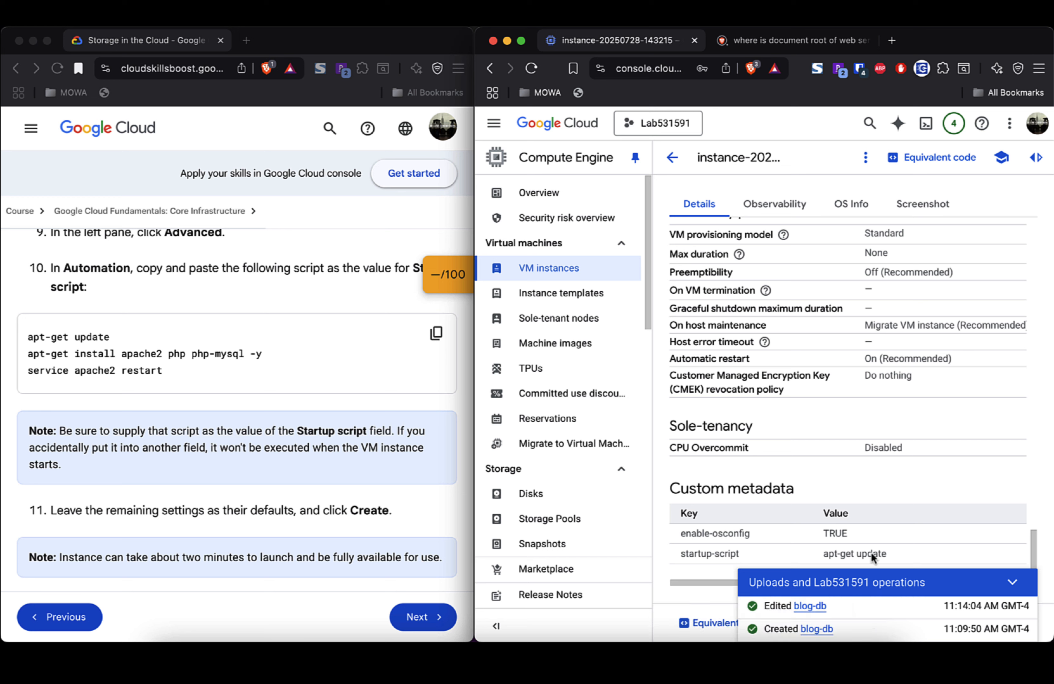
{"action": "left_click", "coordinate": [1012, 582]}
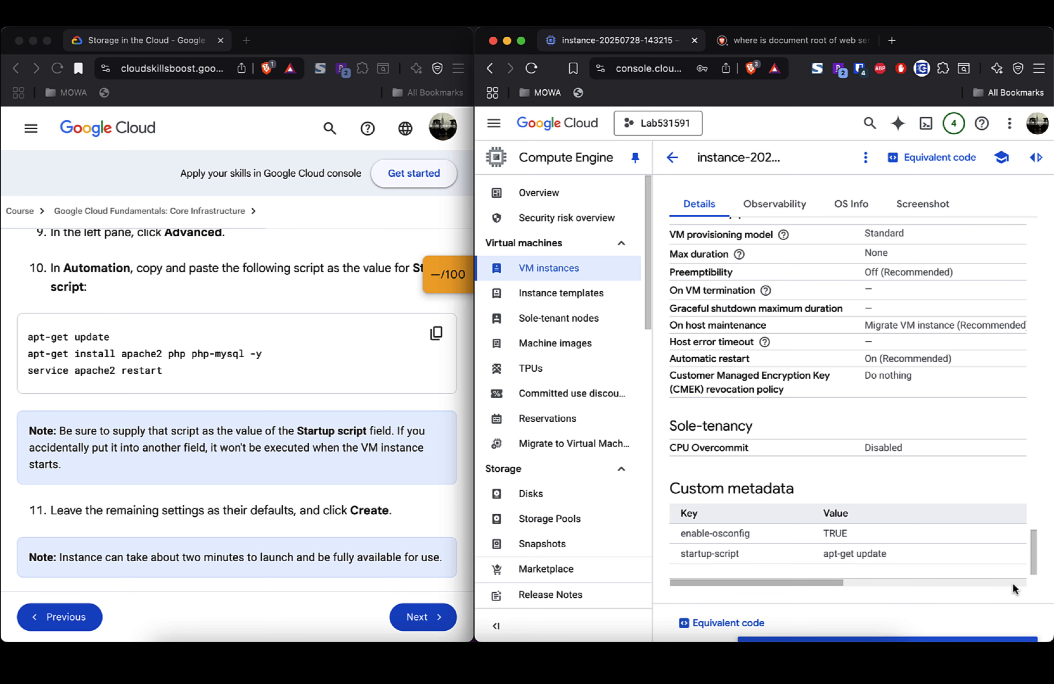
{"action": "scroll", "coordinate": [1012, 584], "scroll_direction": "up", "scroll_amount": 6}
{"action": "scroll", "coordinate": [1012, 584], "scroll_direction": "up", "scroll_amount": 10}
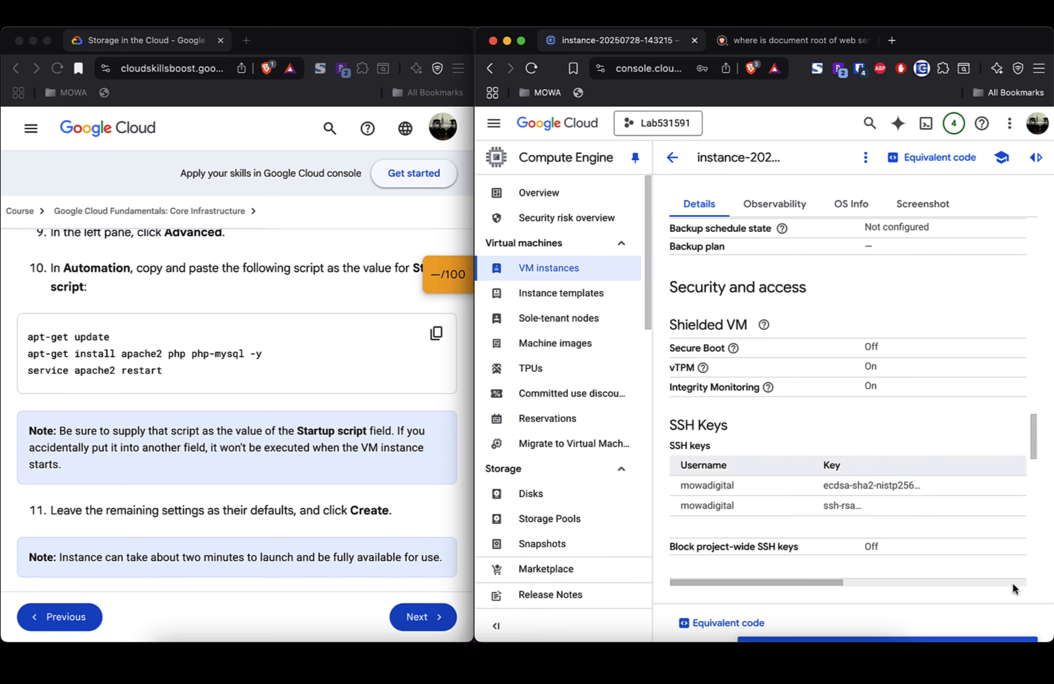
{"action": "scroll", "coordinate": [1013, 584], "scroll_direction": "up", "scroll_amount": 10}
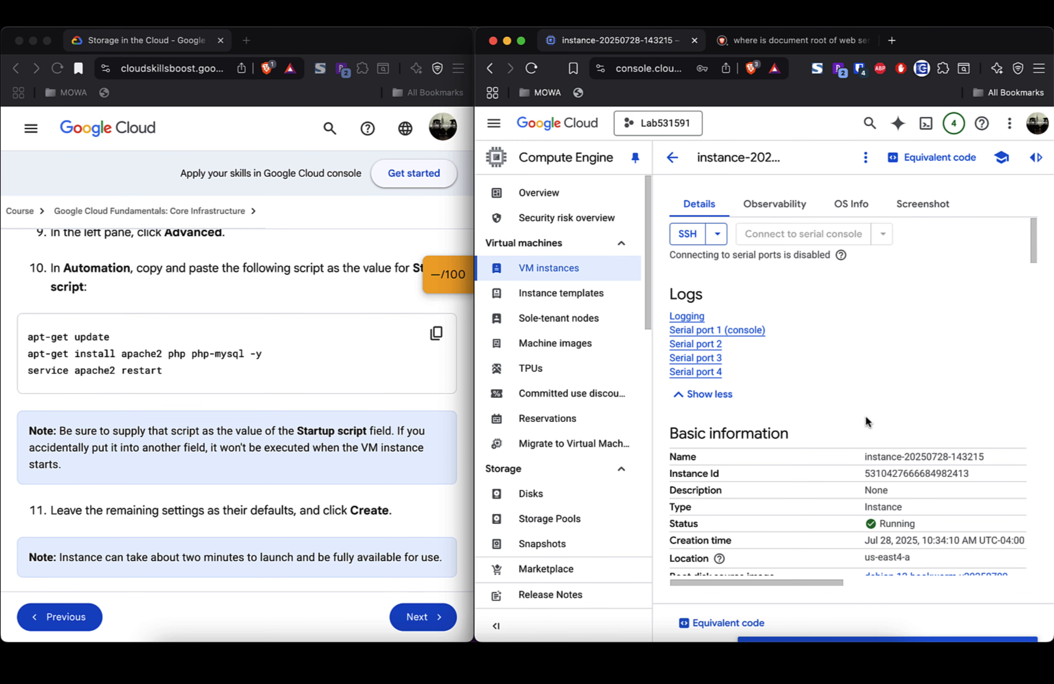
{"action": "scroll", "coordinate": [860, 414], "scroll_direction": "down", "scroll_amount": 5}
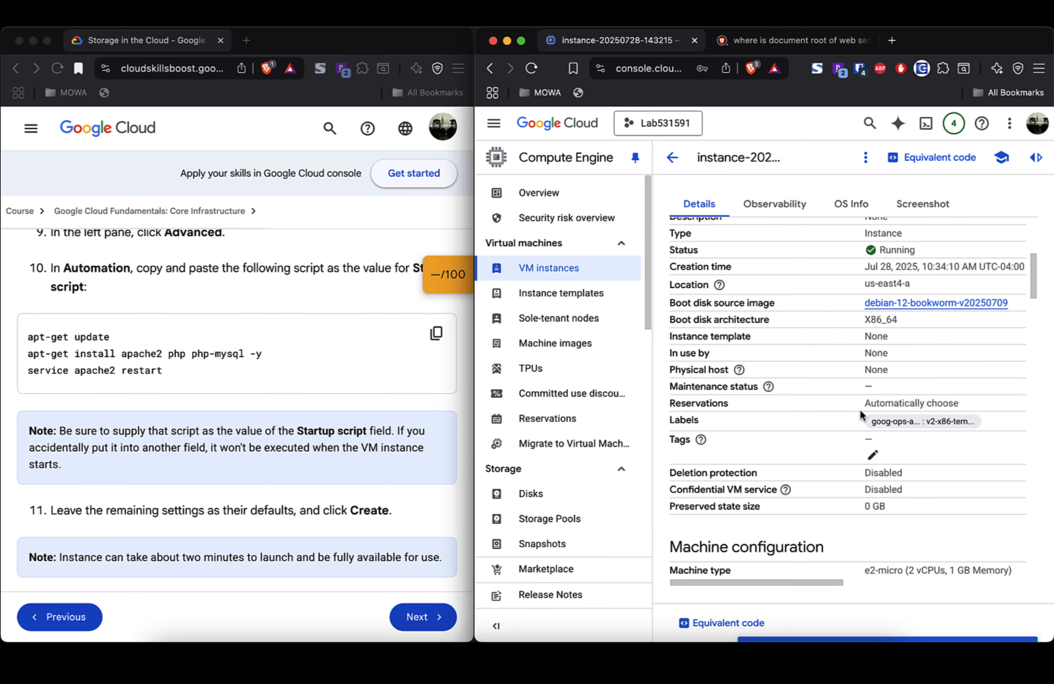
{"action": "left_click", "coordinate": [672, 157]}
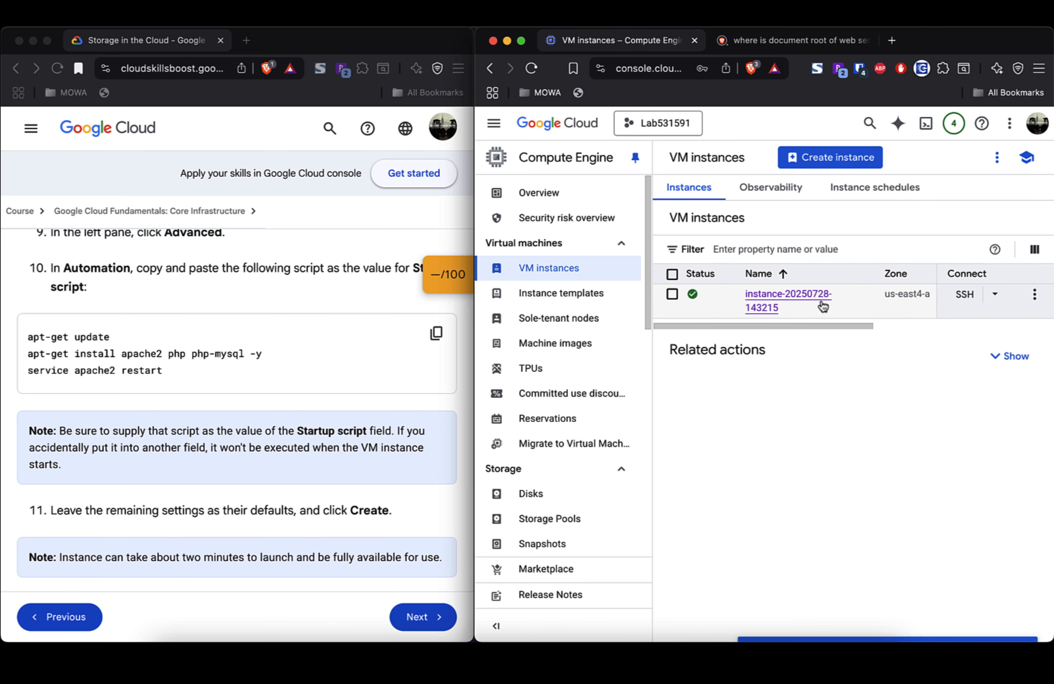
{"action": "left_click", "coordinate": [672, 295]}
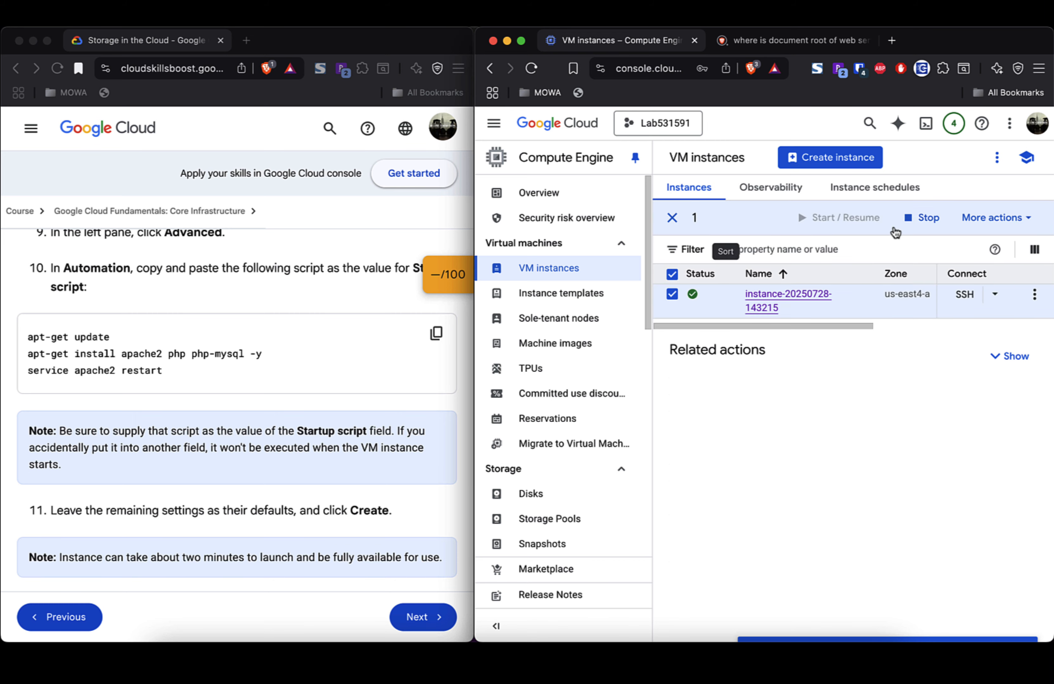
{"action": "left_click", "coordinate": [925, 219]}
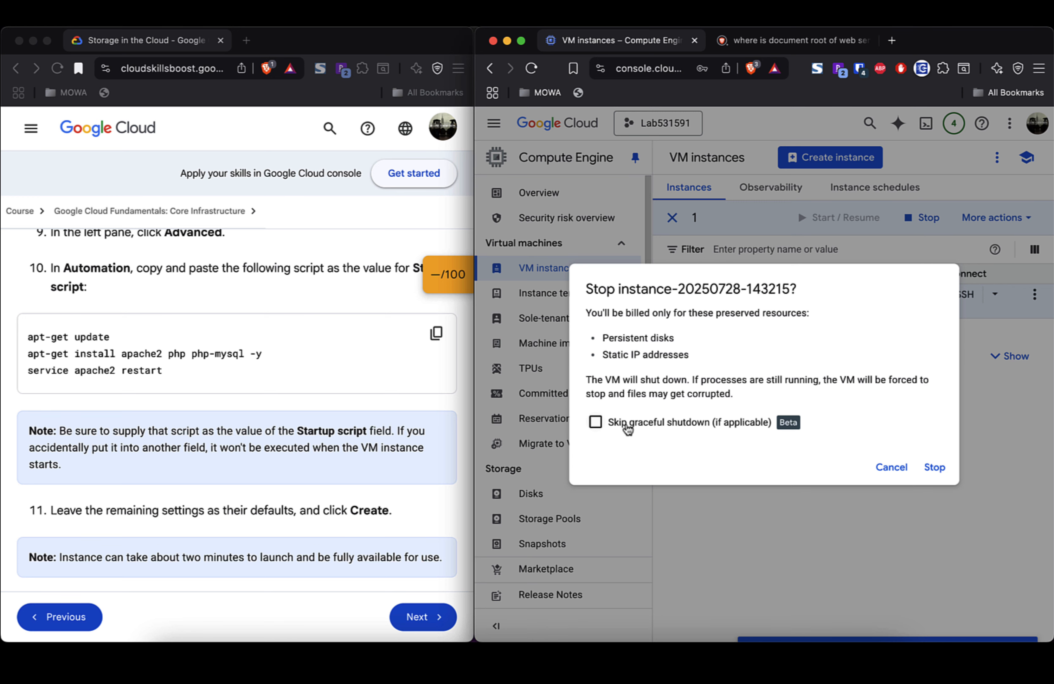
{"action": "left_click", "coordinate": [936, 469]}
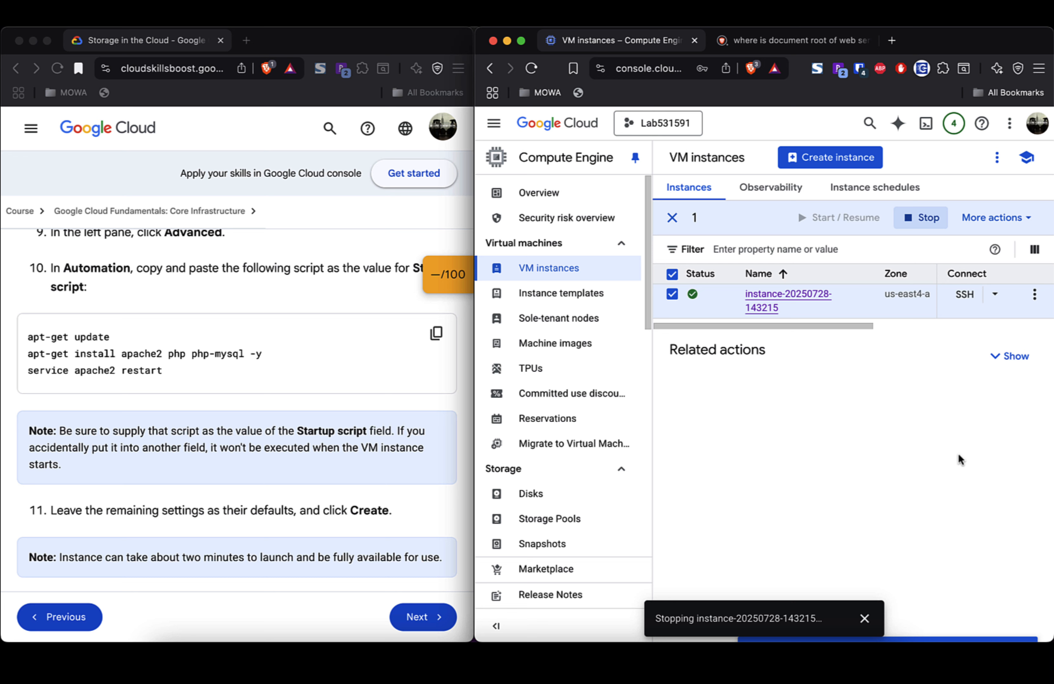
{"action": "left_click", "coordinate": [995, 359]}
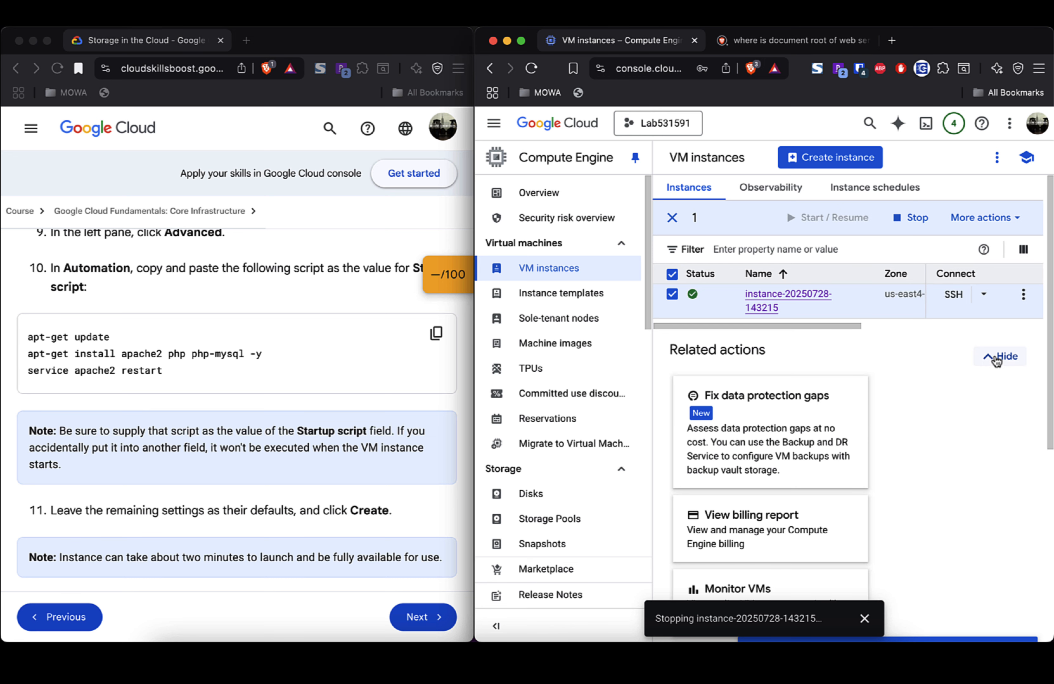
{"action": "scroll", "coordinate": [928, 454], "scroll_direction": "down", "scroll_amount": 7}
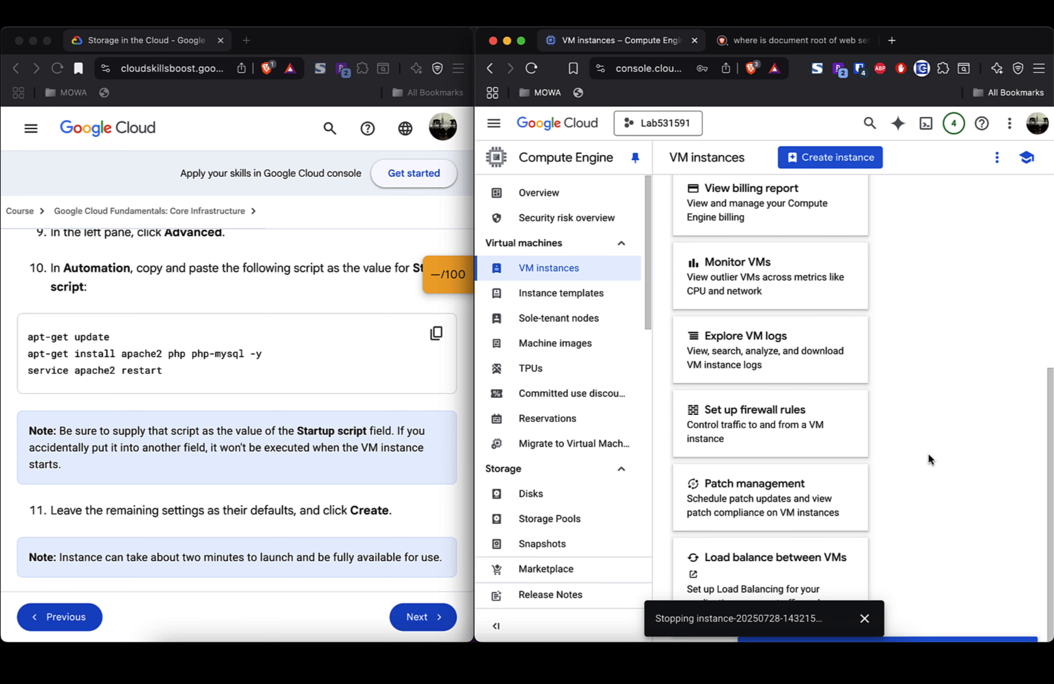
{"action": "scroll", "coordinate": [928, 453], "scroll_direction": "up", "scroll_amount": 7}
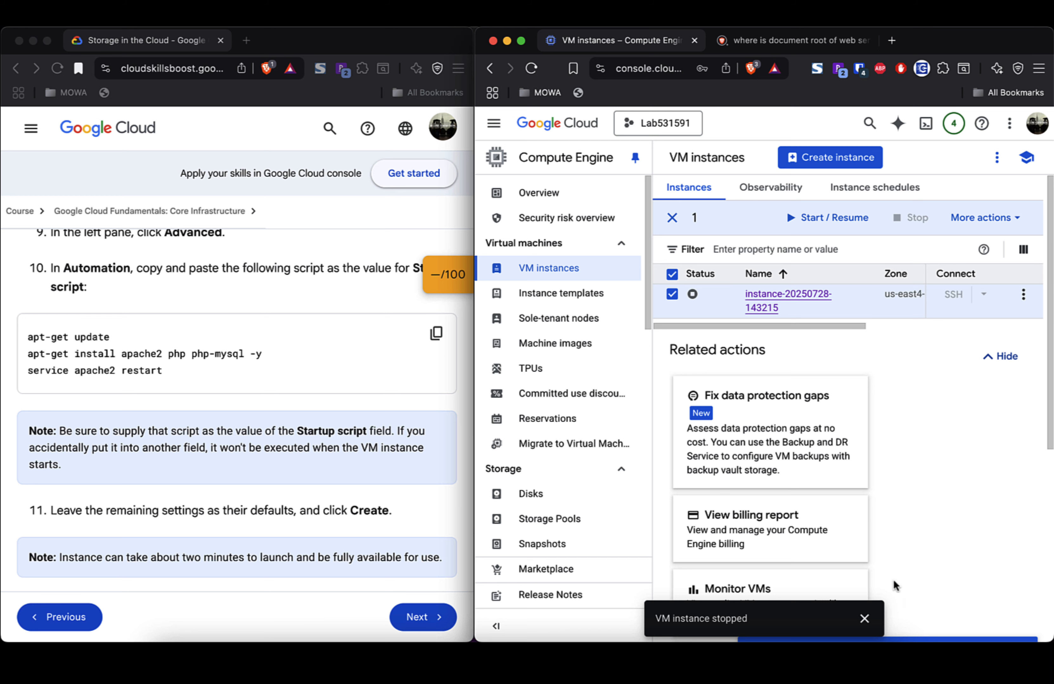
{"action": "left_click", "coordinate": [864, 618]}
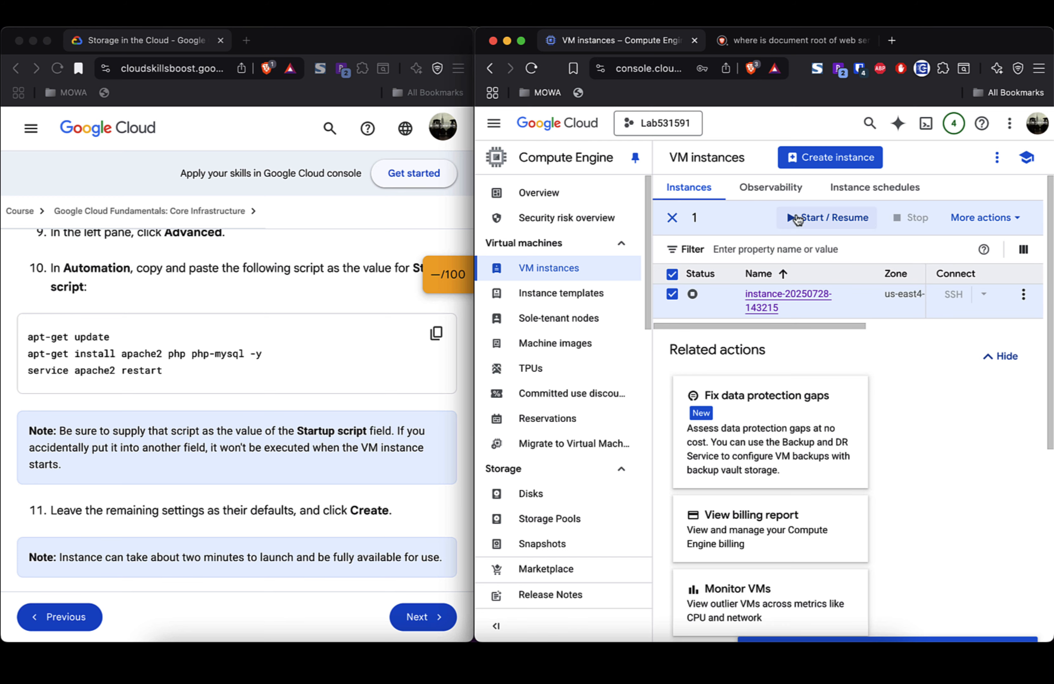
{"action": "left_click", "coordinate": [794, 218]}
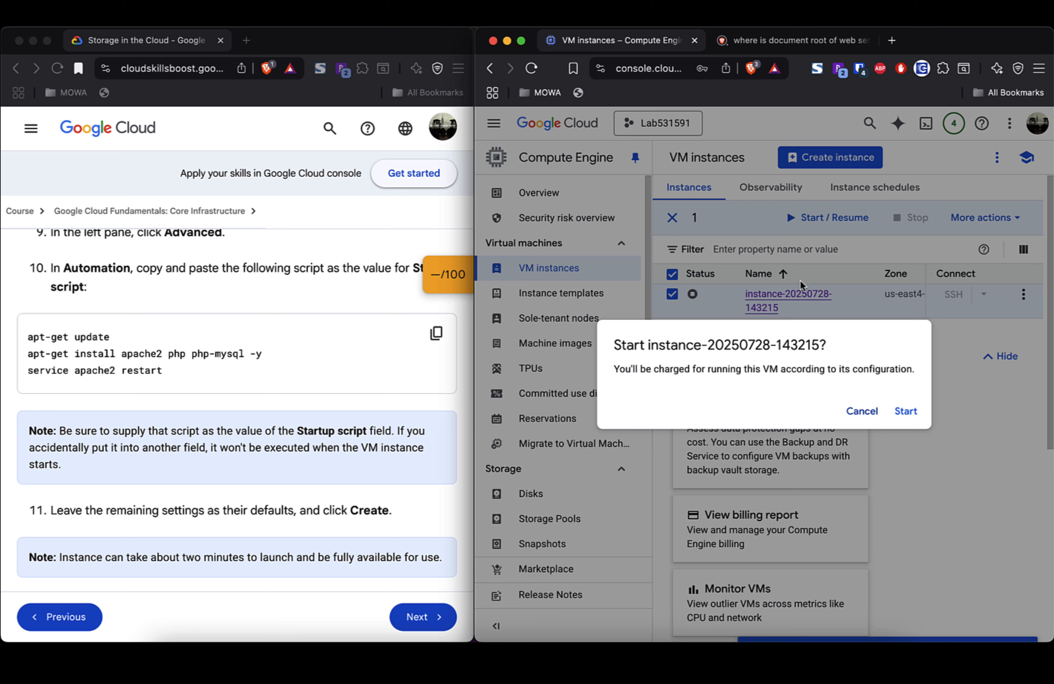
{"action": "left_click", "coordinate": [907, 412]}
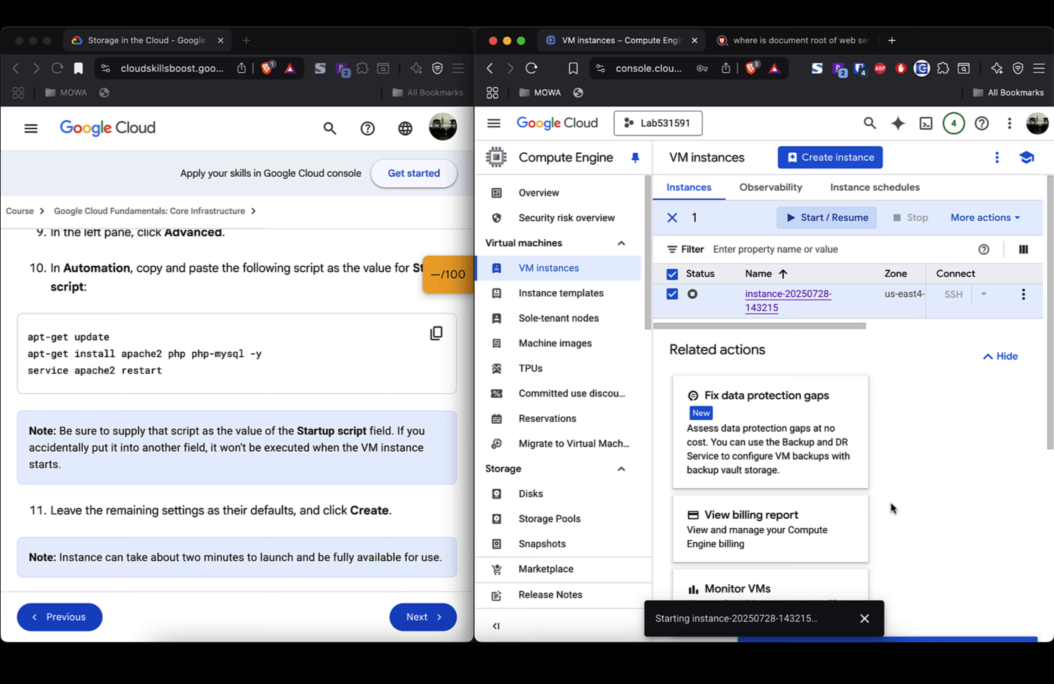
{"action": "left_click", "coordinate": [1018, 225]}
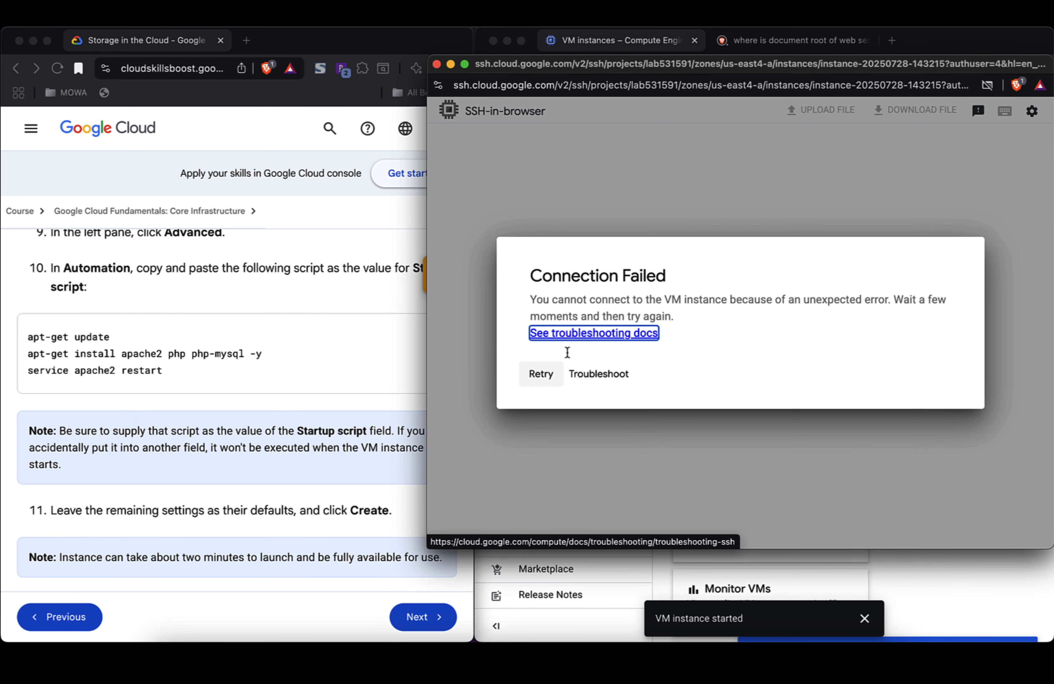
Step: Reconnect SSH-in-browser to the instance, authorize it, and change into /var/www/html
{"action": "left_click", "coordinate": [436, 65]}
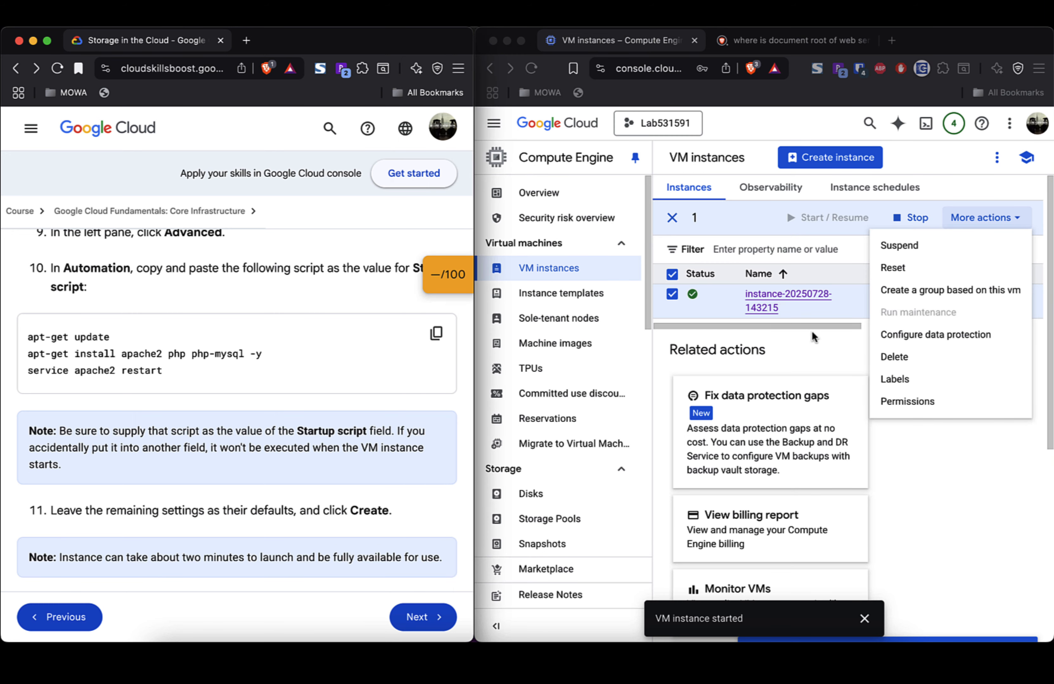
{"action": "left_click", "coordinate": [768, 300]}
{"action": "left_click", "coordinate": [765, 301]}
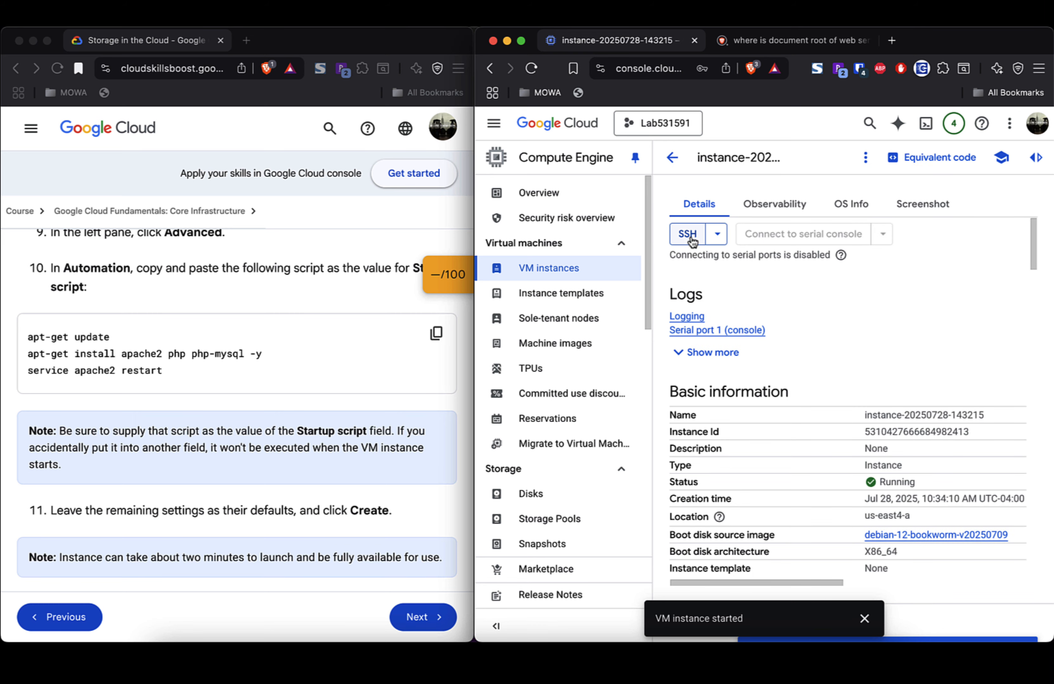
{"action": "left_click", "coordinate": [688, 234]}
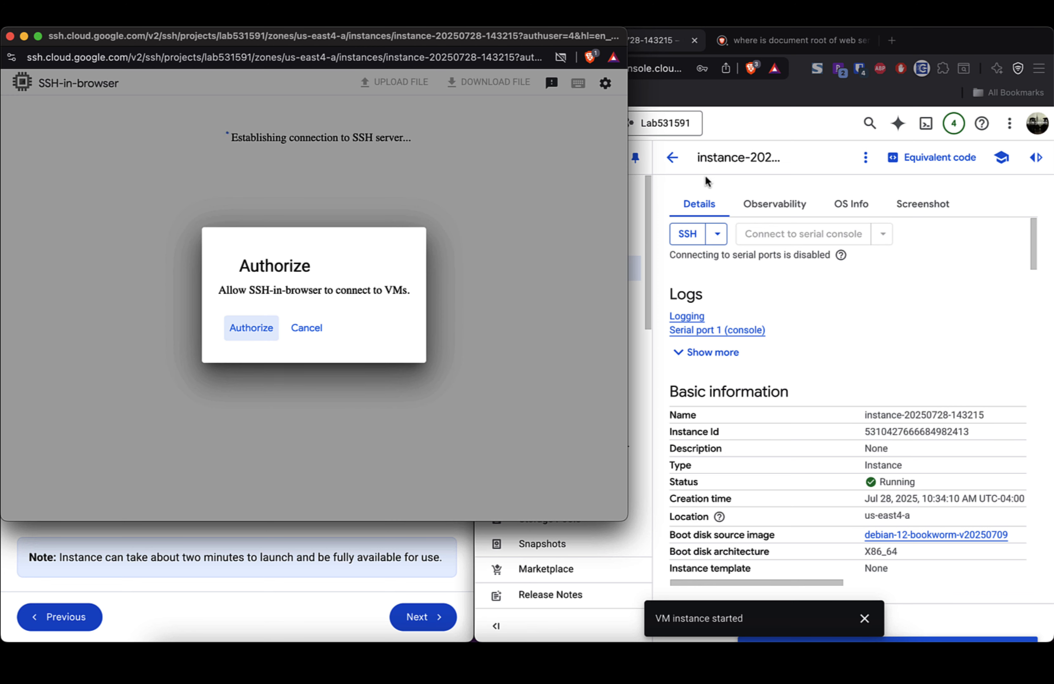
{"action": "left_click", "coordinate": [249, 328]}
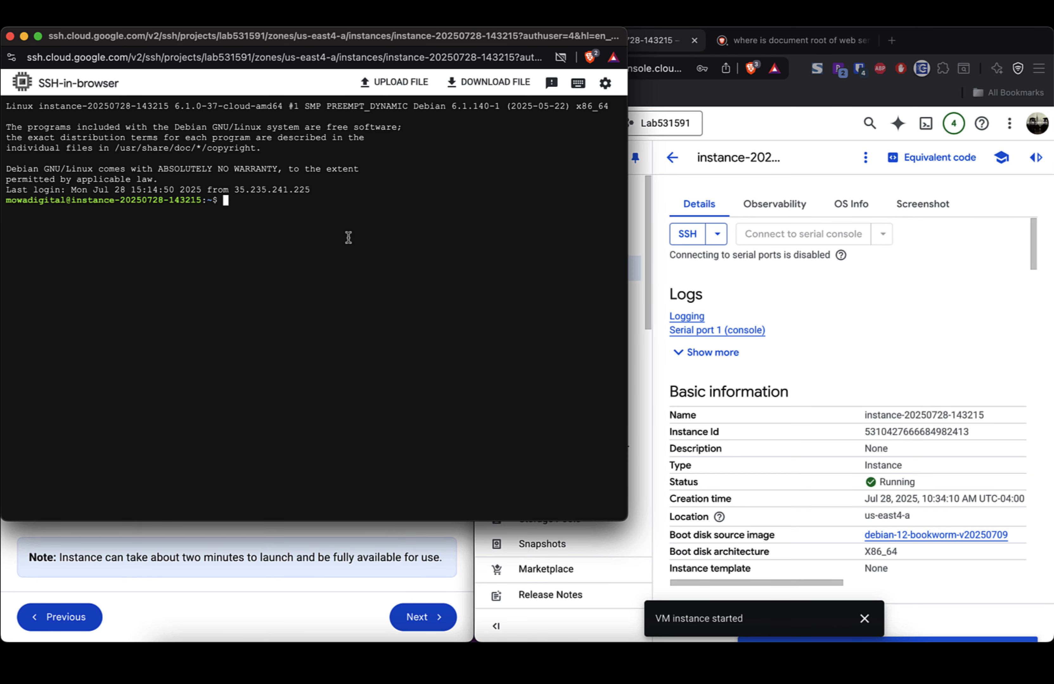
{"action": "type", "text": "cd /var/www/html/"}
{"action": "key", "text": "Return"}
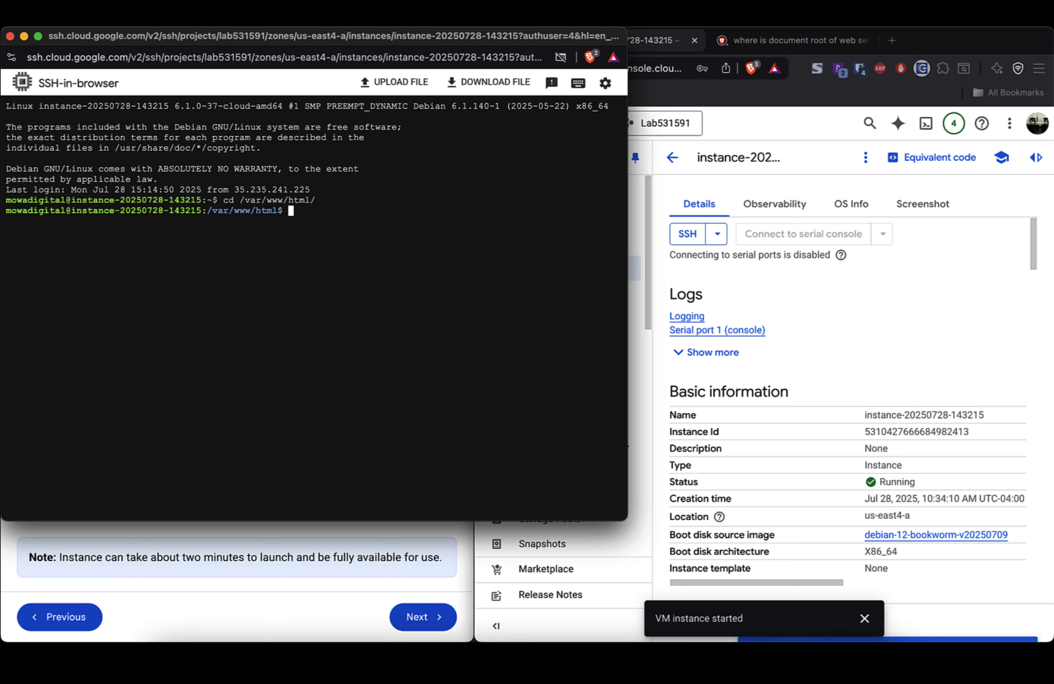
Step: Move the terminal beside the lab's step 5 and list the web root files
{"action": "left_click_drag", "start_coordinate": [295, 38], "coordinate": [723, 39]}
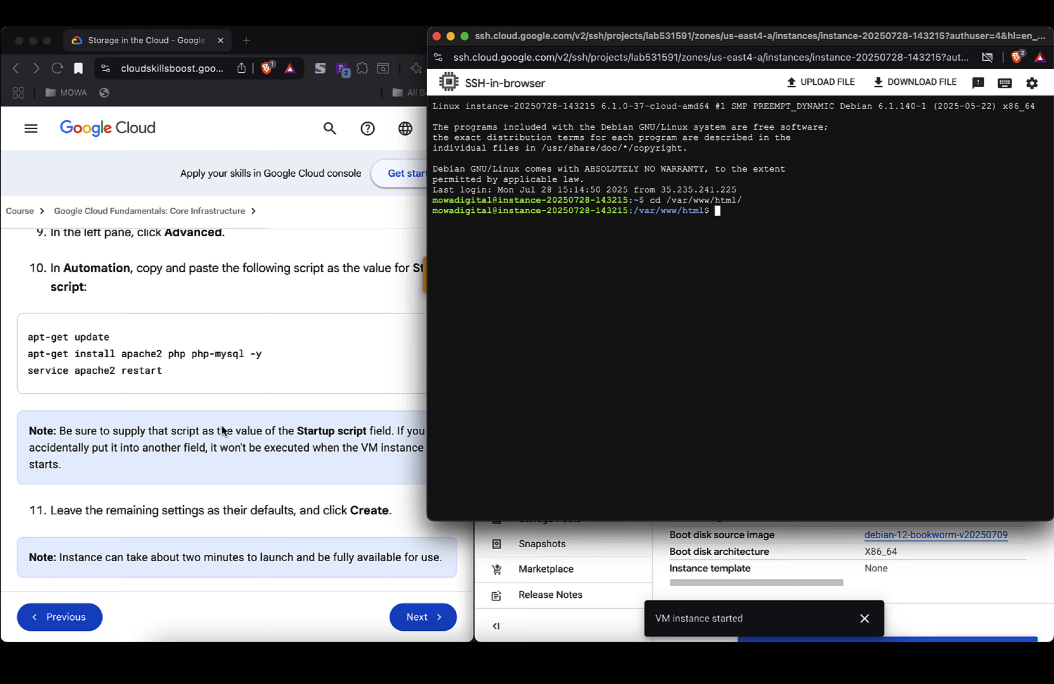
{"action": "scroll", "coordinate": [222, 430], "scroll_direction": "down", "scroll_amount": 20}
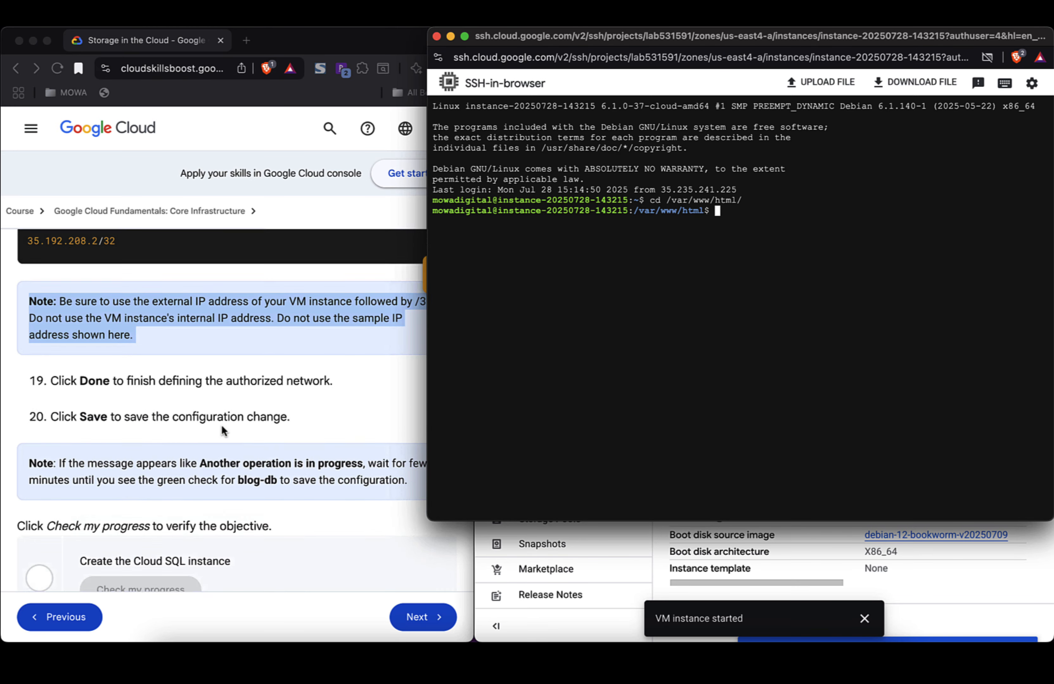
{"action": "scroll", "coordinate": [222, 427], "scroll_direction": "down", "scroll_amount": 15}
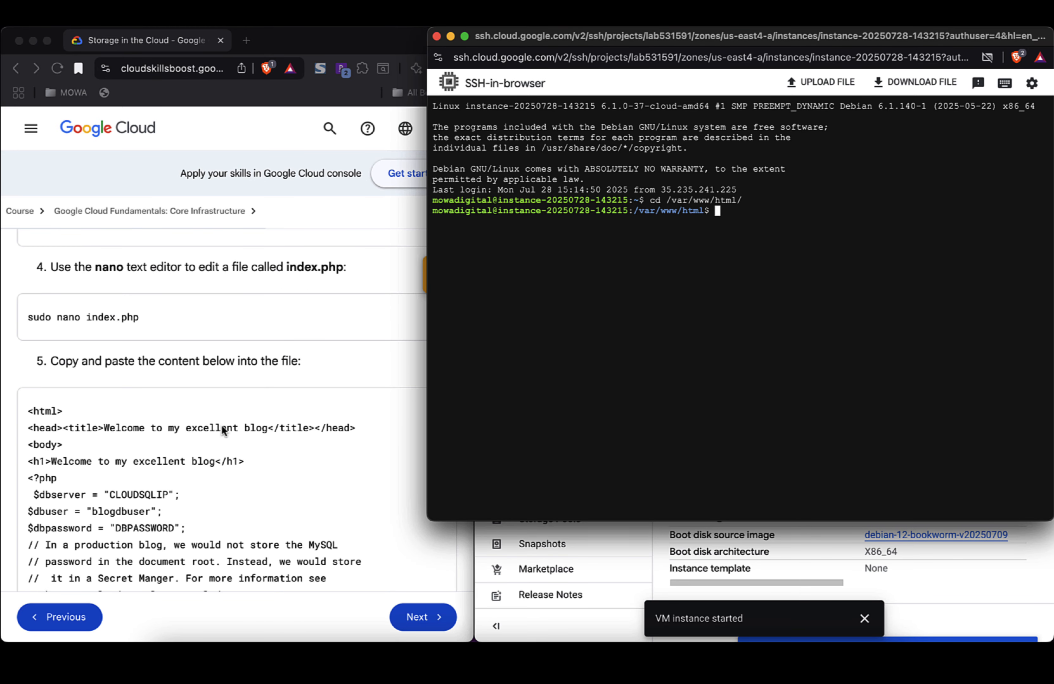
{"action": "scroll", "coordinate": [223, 430], "scroll_direction": "down", "scroll_amount": 3}
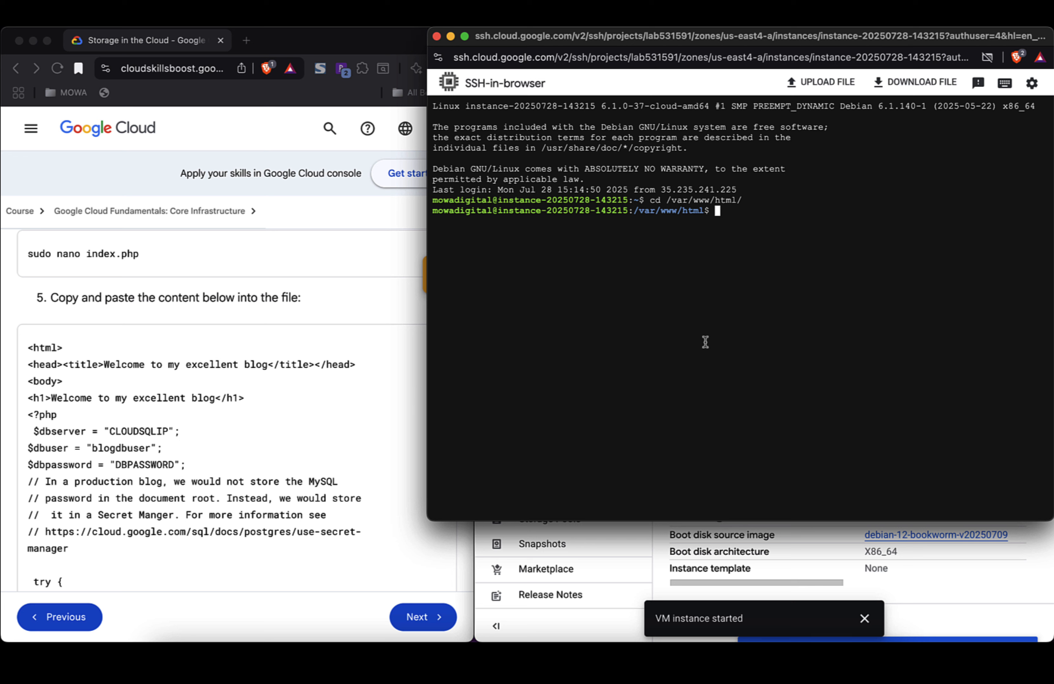
{"action": "type", "text": "ls"}
{"action": "key", "text": "Return"}
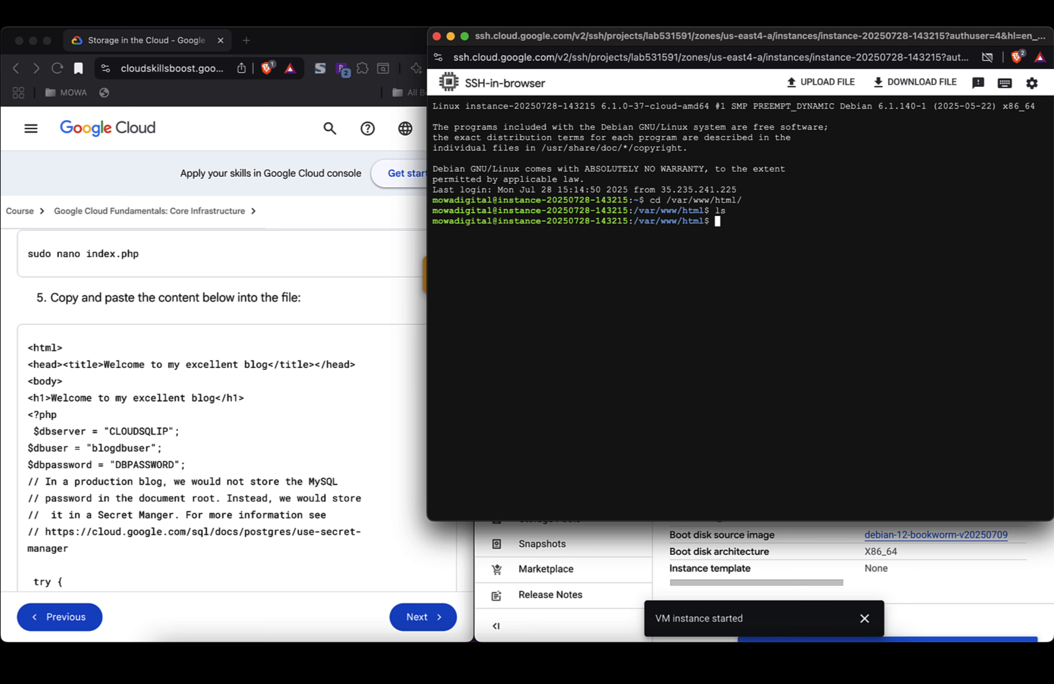
Step: Open a new index.php in nano with sudo nano index.php
{"action": "type", "text": "sudo nanno"}
{"action": "key", "text": "BackSpace"}
{"action": "key", "text": "BackSpace"}
{"action": "type", "text": "o index.php"}
{"action": "key", "text": "Return"}
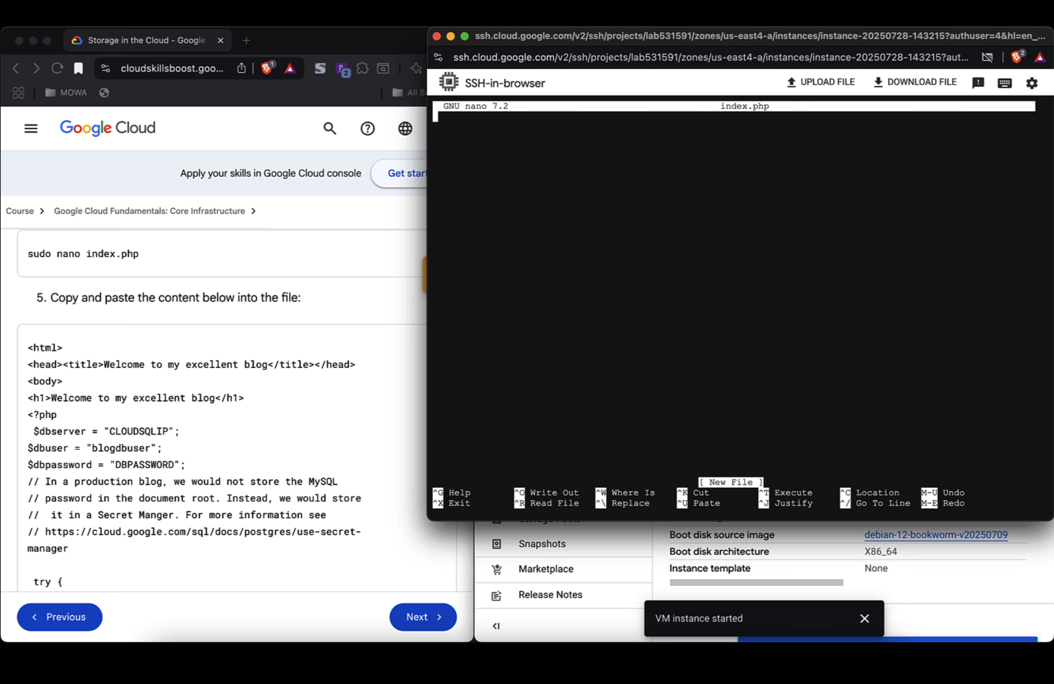
Step: Copy the blog PHP code from the lab and paste it into the nano buffer
{"action": "scroll", "coordinate": [325, 429], "scroll_direction": "down", "scroll_amount": 5}
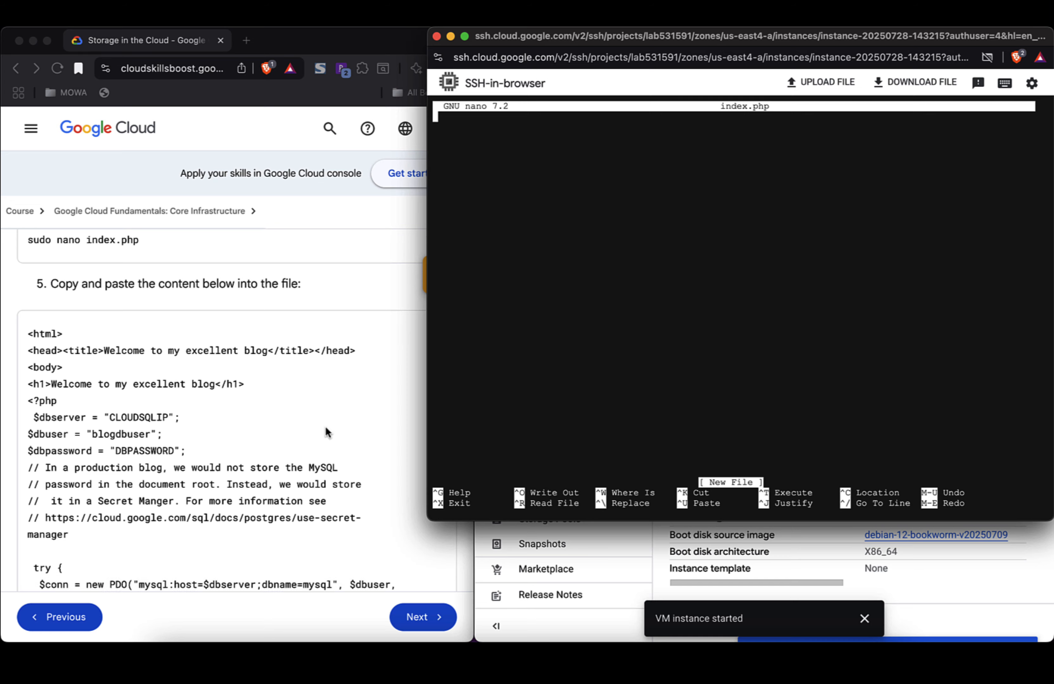
{"action": "scroll", "coordinate": [327, 433], "scroll_direction": "down", "scroll_amount": 6}
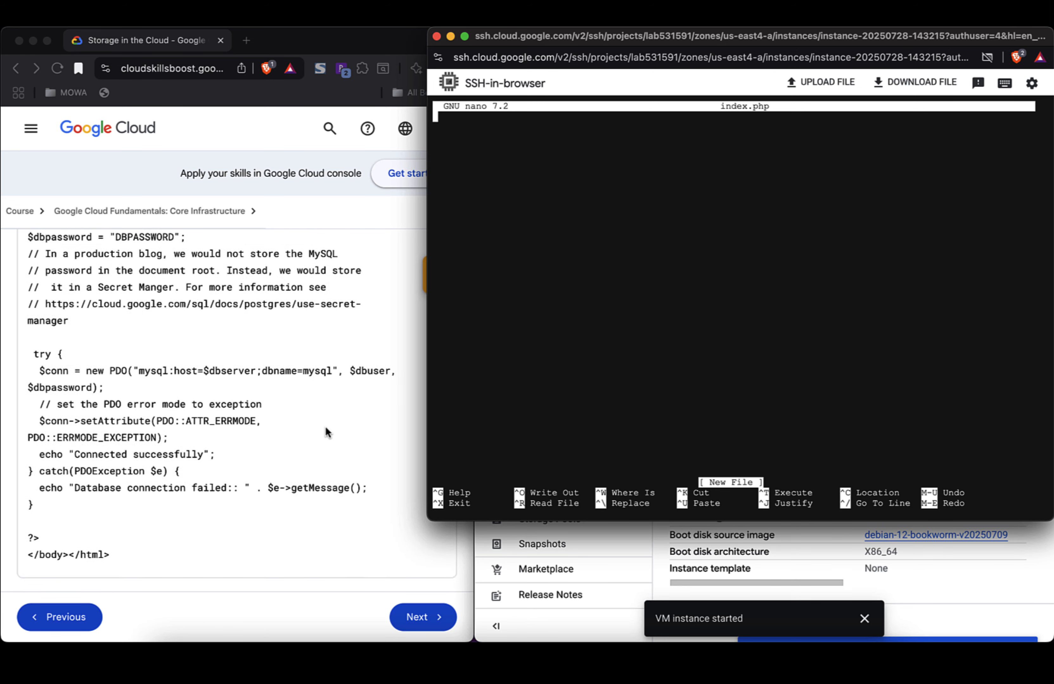
{"action": "scroll", "coordinate": [326, 427], "scroll_direction": "up", "scroll_amount": 5}
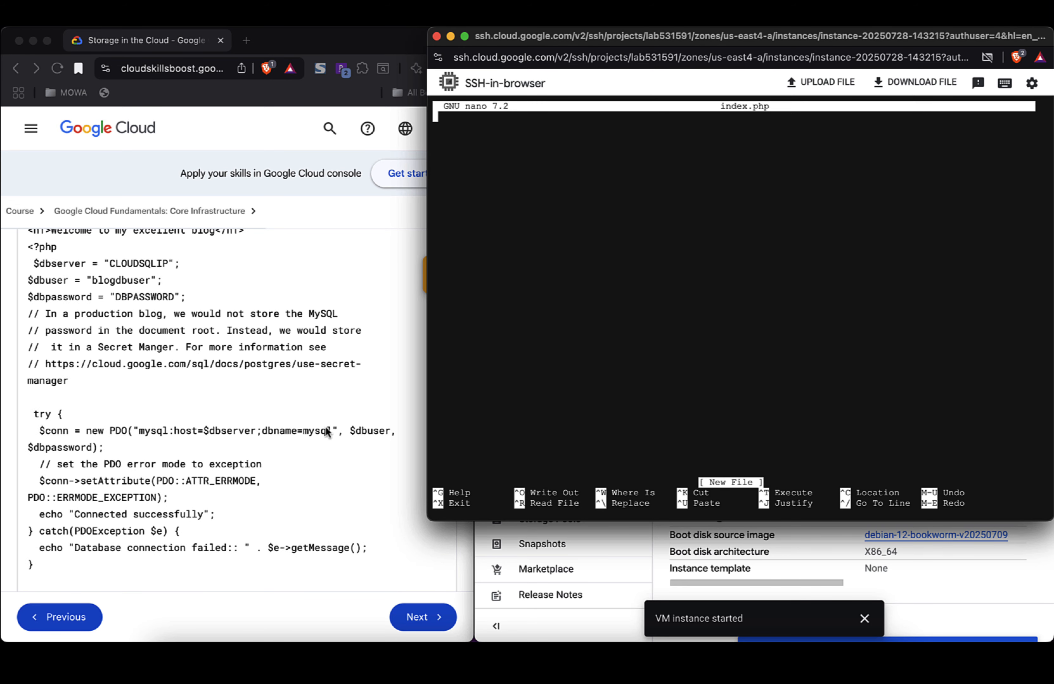
{"action": "scroll", "coordinate": [324, 426], "scroll_direction": "up", "scroll_amount": 3}
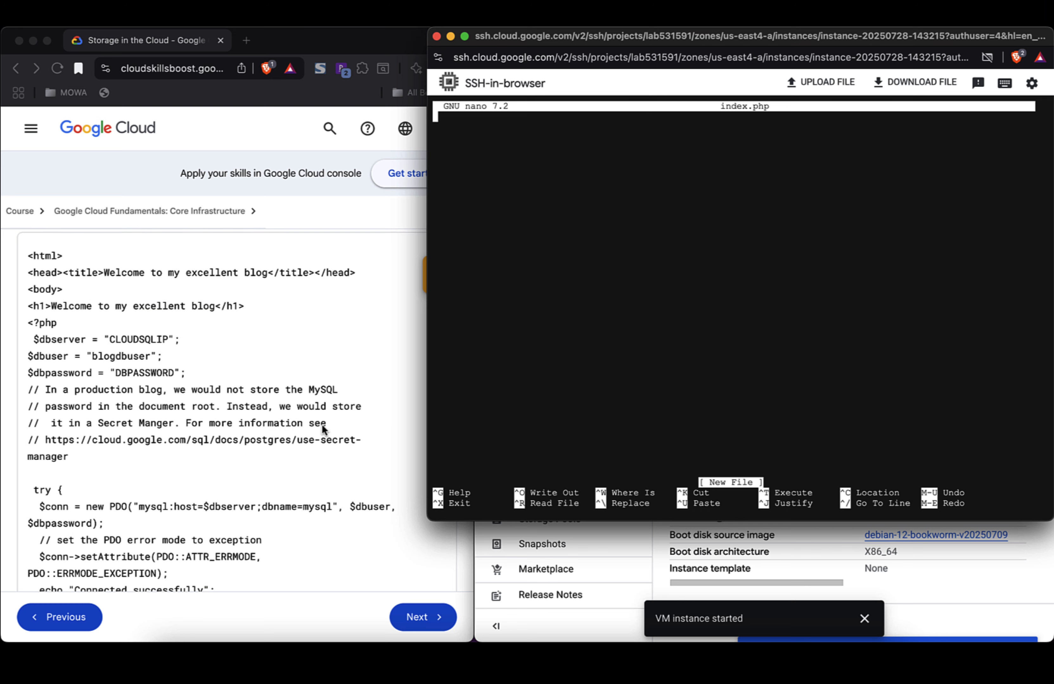
{"action": "left_click", "coordinate": [307, 275]}
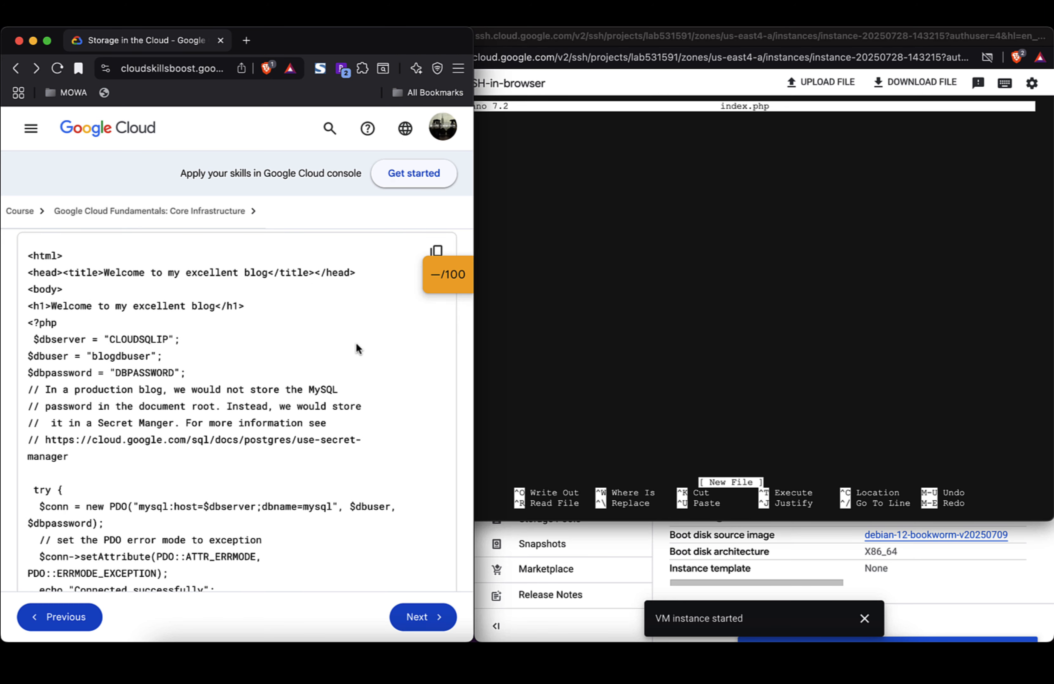
{"action": "left_click", "coordinate": [437, 252]}
{"action": "scroll", "coordinate": [230, 385], "scroll_direction": "down", "scroll_amount": 10}
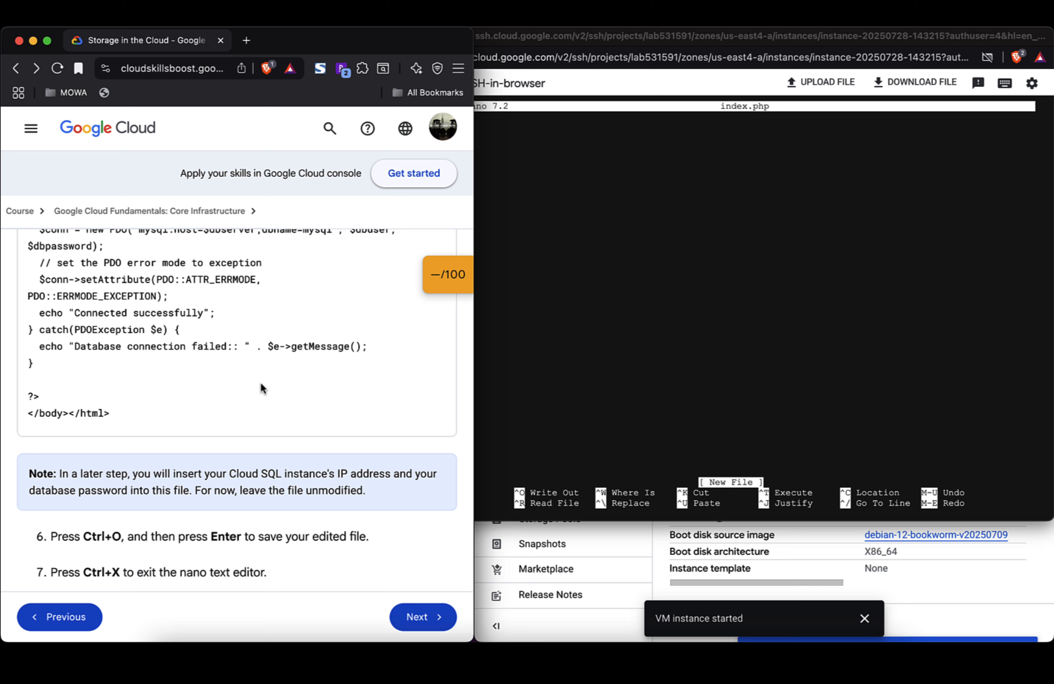
{"action": "left_click", "coordinate": [643, 351]}
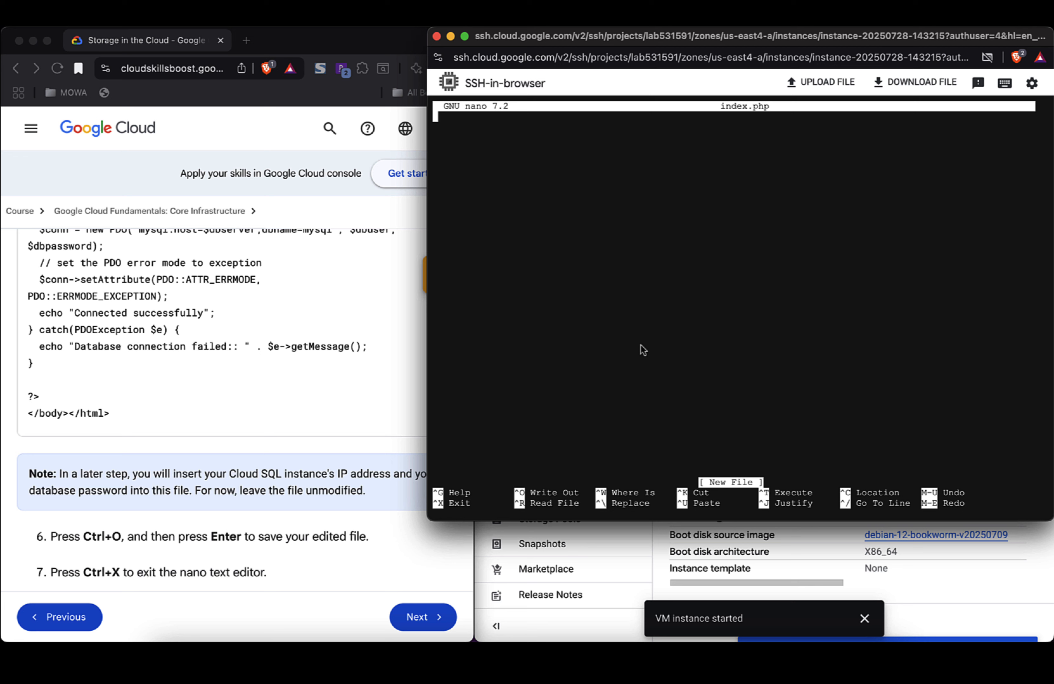
{"action": "key", "text": "super+v"}
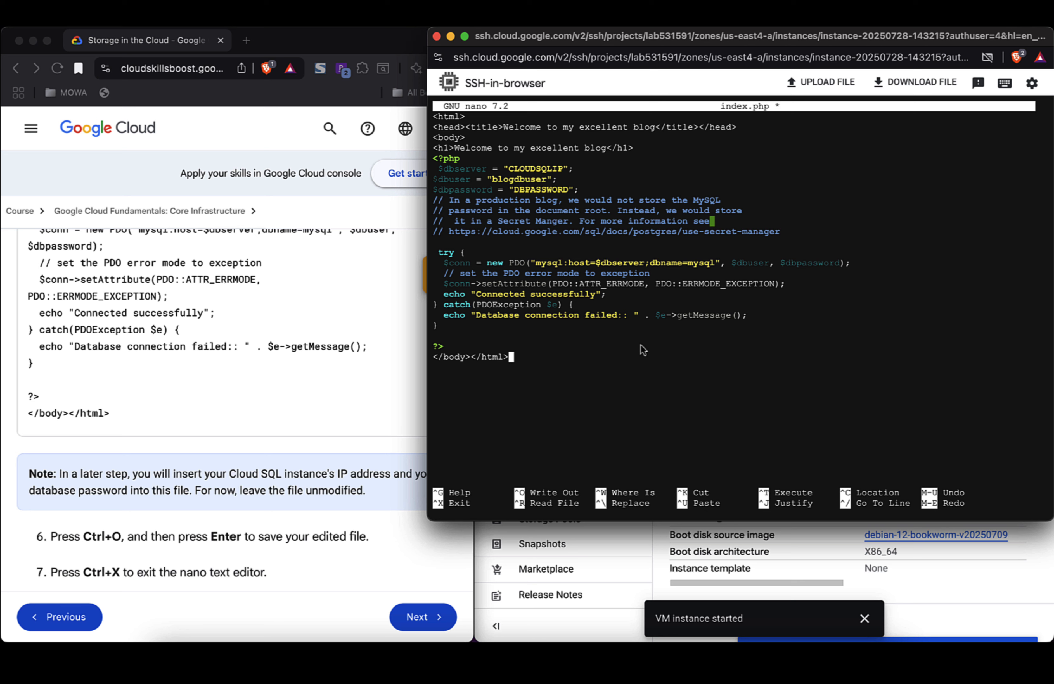
Step: Save the file as index.php and exit nano
{"action": "key", "text": "ctrl+o"}
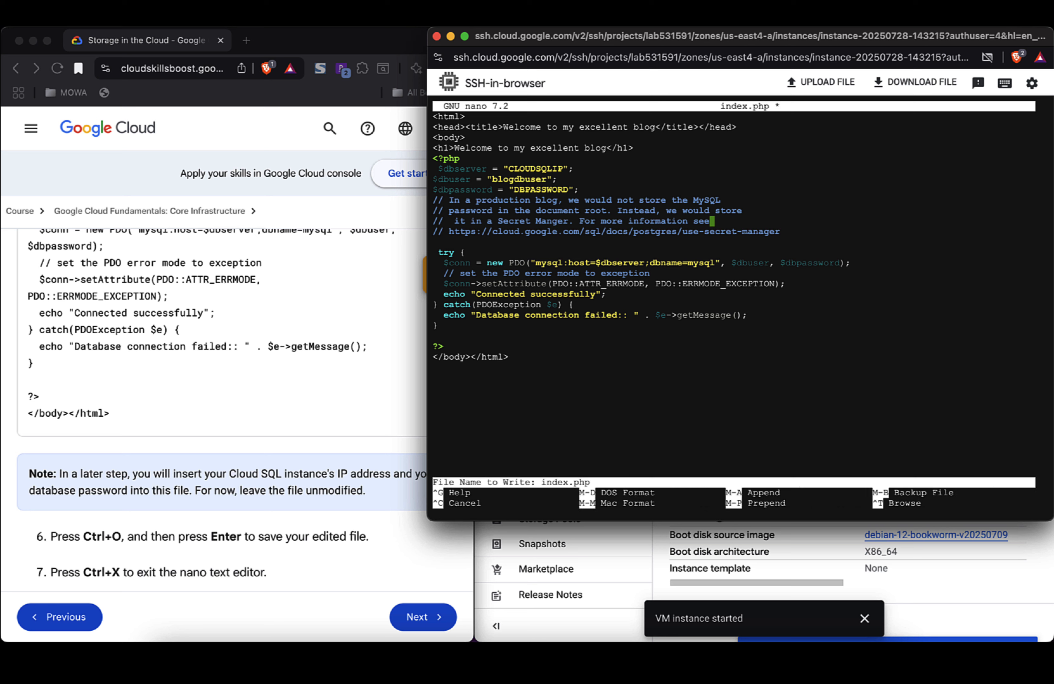
{"action": "key", "text": "Return"}
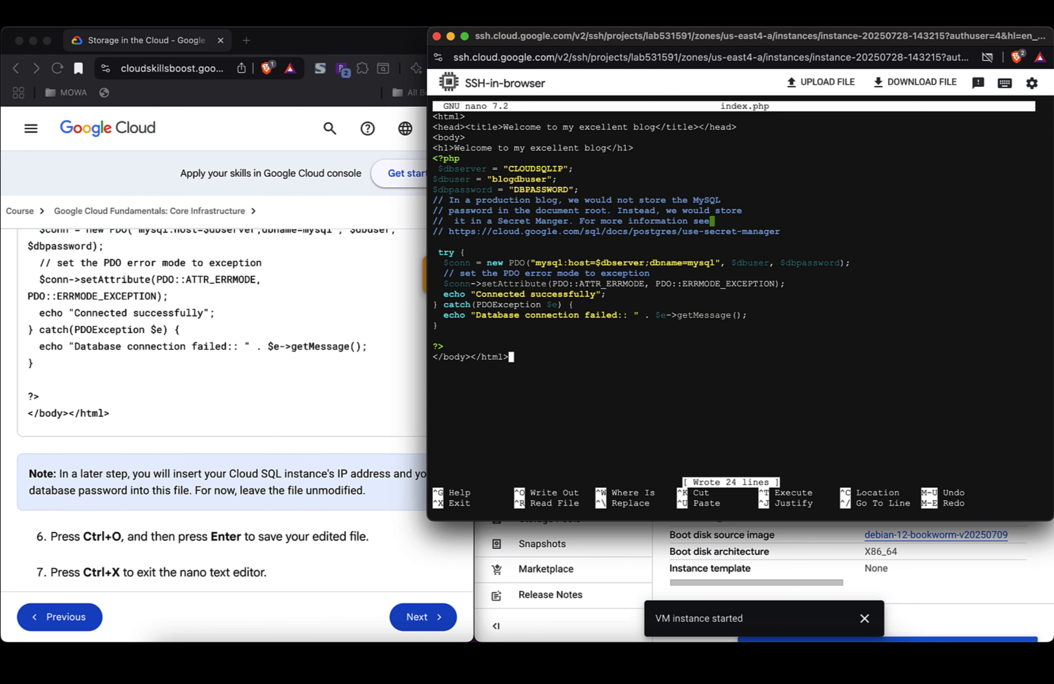
{"action": "key", "text": "ctrl+x"}
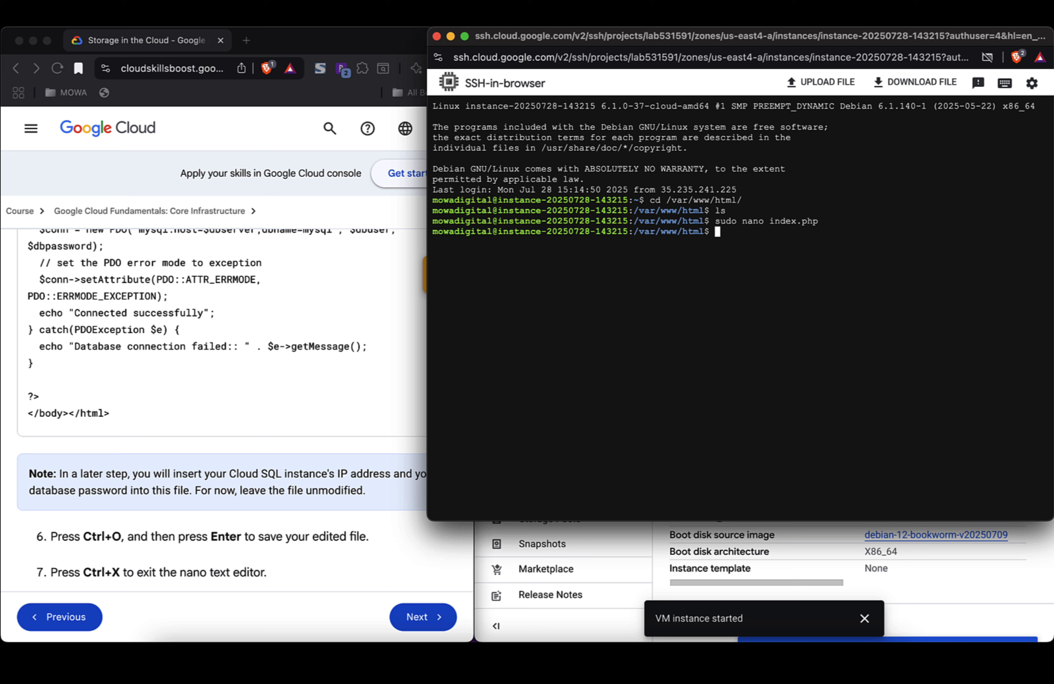
Step: Confirm index.html and index.php are in the web root, then run sudo service apache2 restart
{"action": "type", "text": "ls"}
{"action": "key", "text": "Return"}
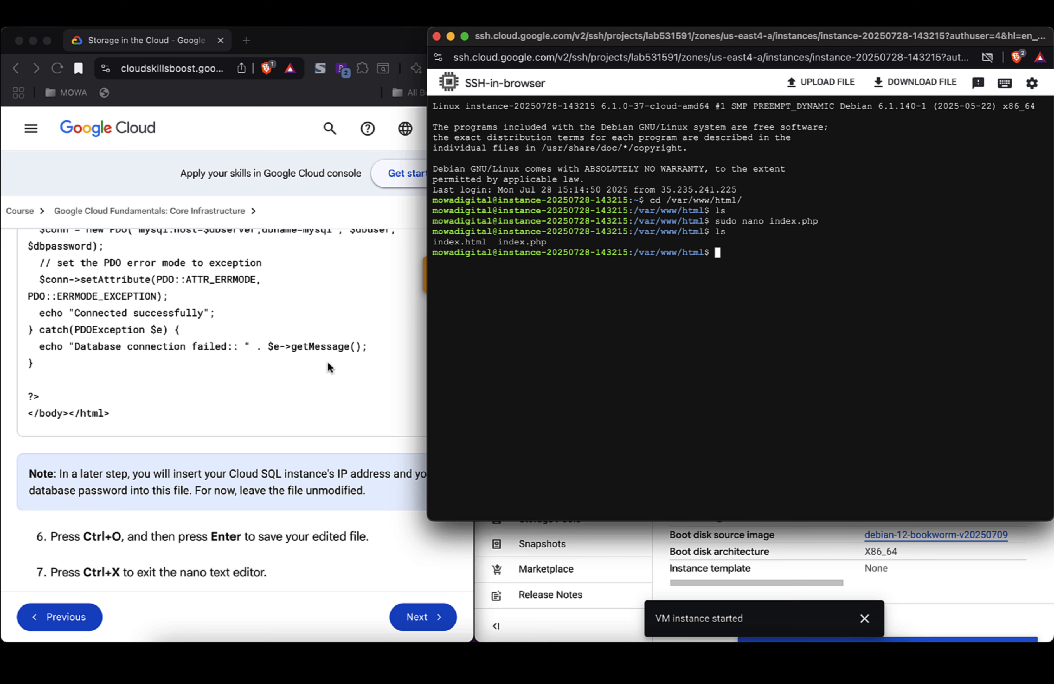
{"action": "scroll", "coordinate": [328, 363], "scroll_direction": "down", "scroll_amount": 5}
{"action": "scroll", "coordinate": [328, 364], "scroll_direction": "up", "scroll_amount": 10}
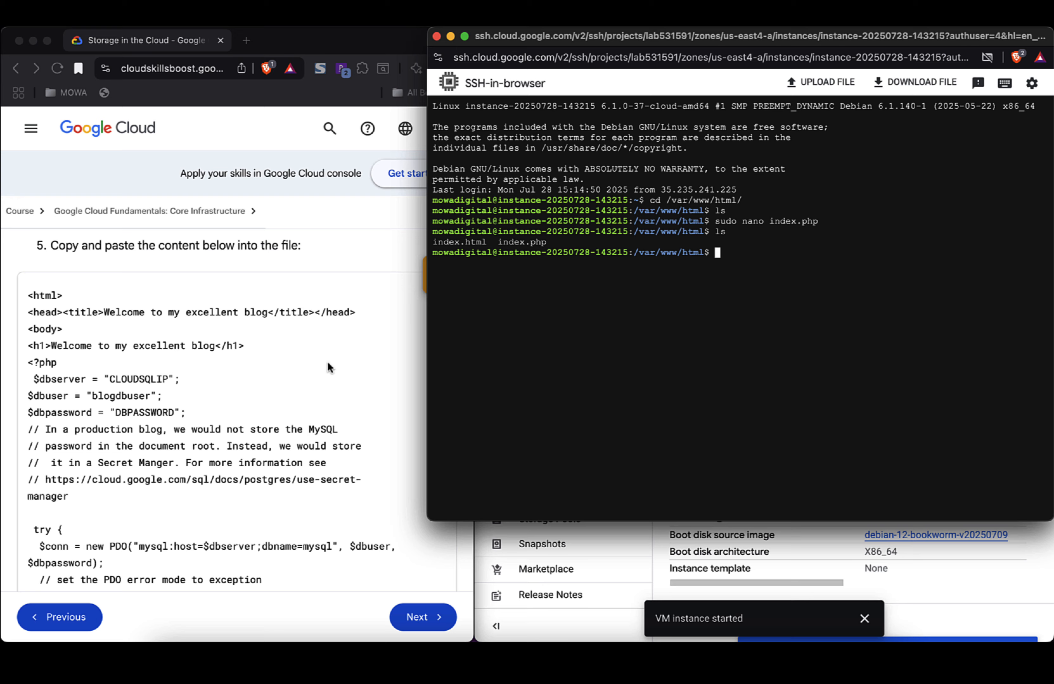
{"action": "scroll", "coordinate": [328, 364], "scroll_direction": "down", "scroll_amount": 1}
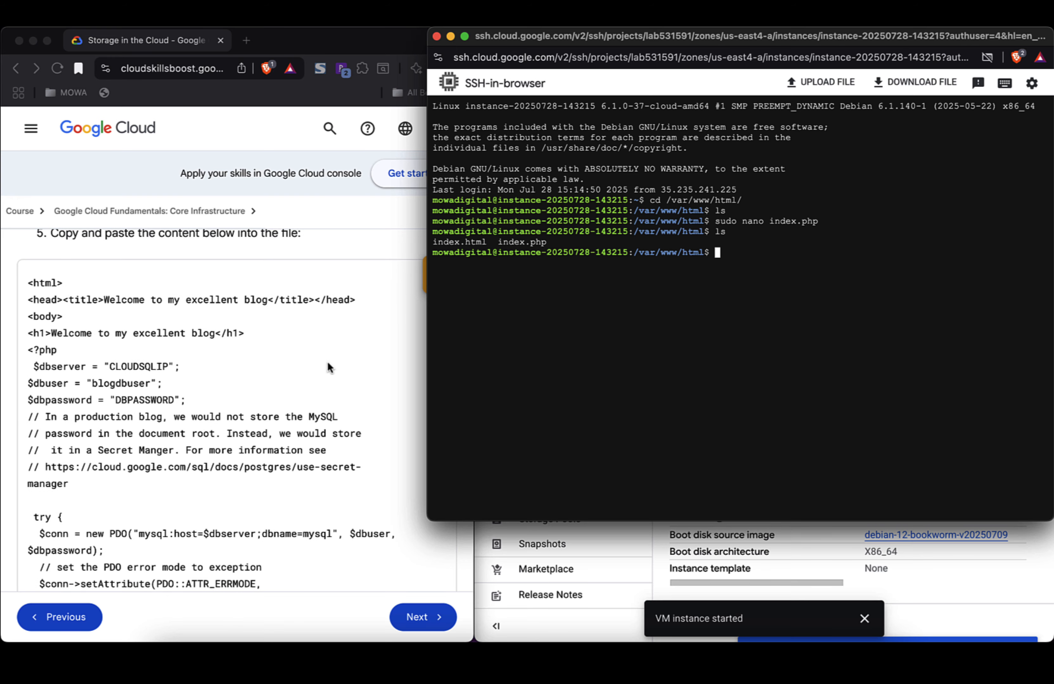
{"action": "scroll", "coordinate": [328, 362], "scroll_direction": "down", "scroll_amount": 4}
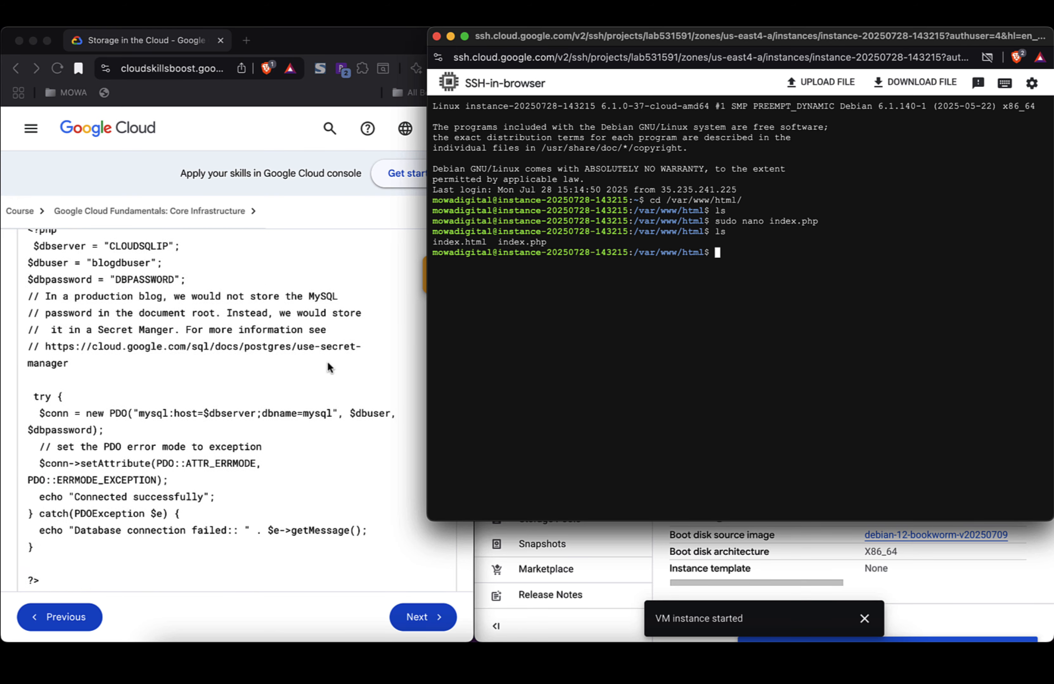
{"action": "scroll", "coordinate": [328, 362], "scroll_direction": "down", "scroll_amount": 10}
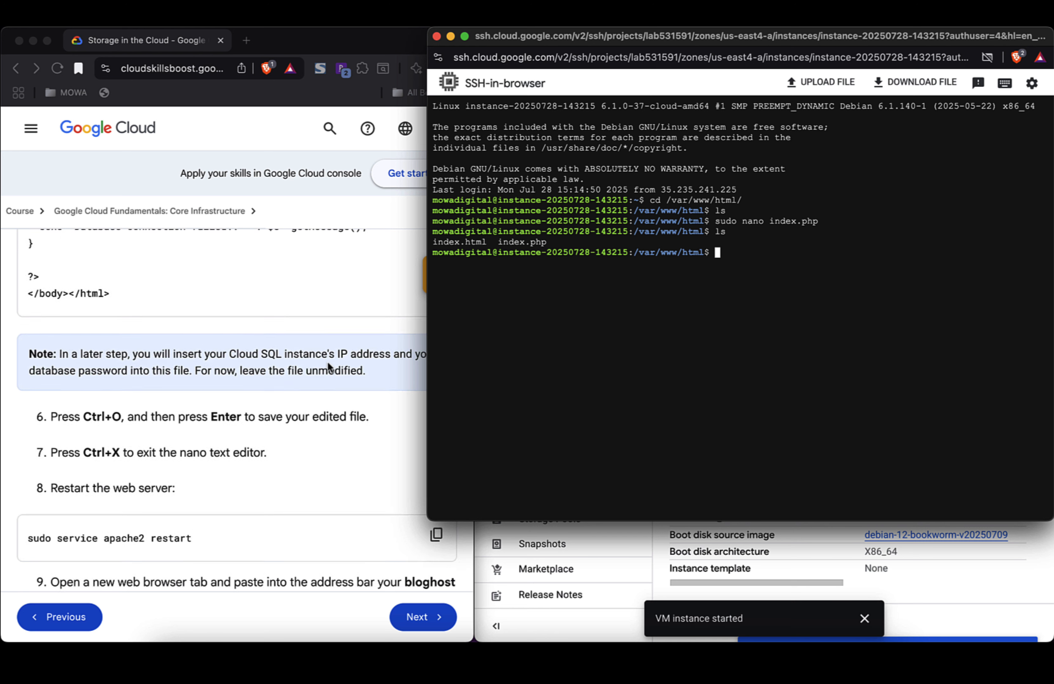
{"action": "scroll", "coordinate": [328, 365], "scroll_direction": "down", "scroll_amount": 3}
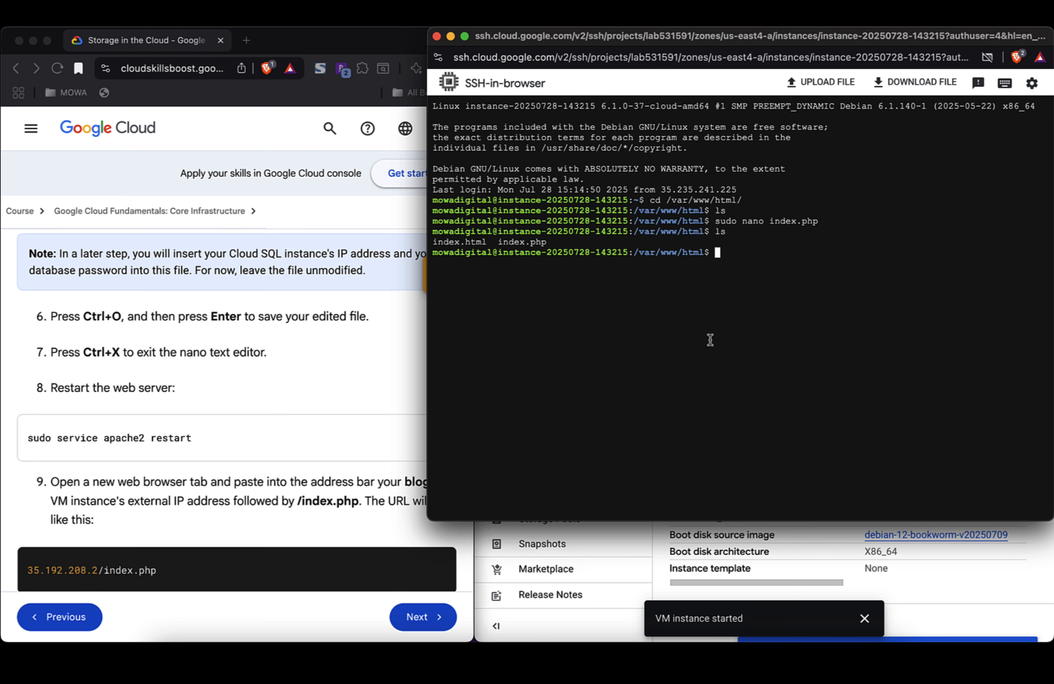
{"action": "type", "text": "sudo service apache2 resta"}
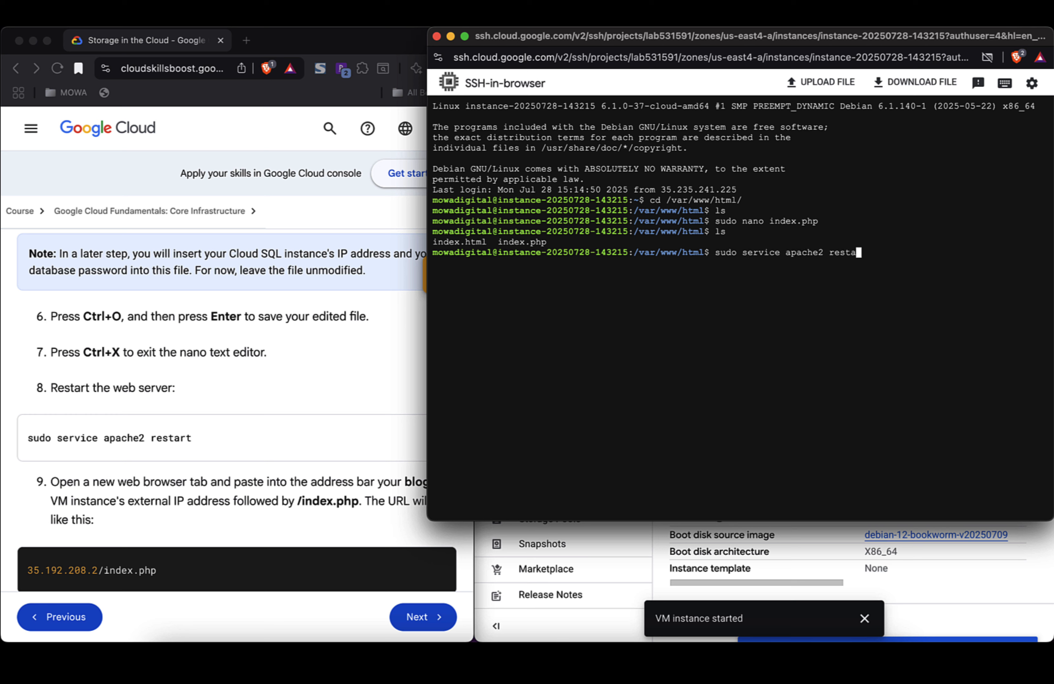
{"action": "type", "text": "rt"}
{"action": "key", "text": "Return"}
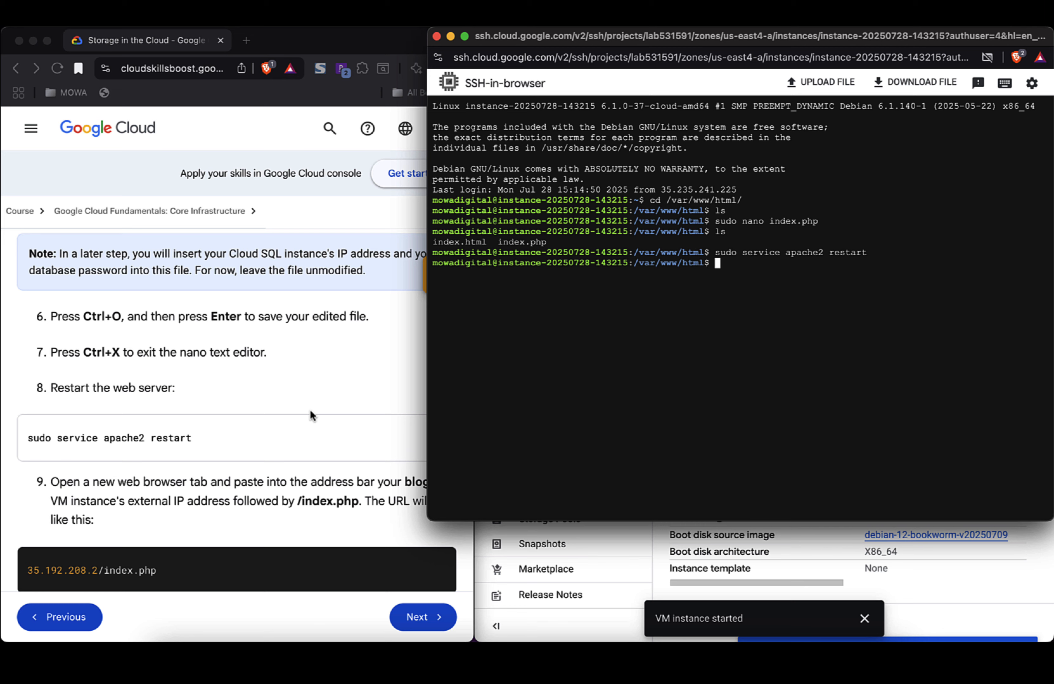
Step: Close the document-root search tab and start a new Brave tab with http: in the address bar
{"action": "left_click", "coordinate": [599, 553]}
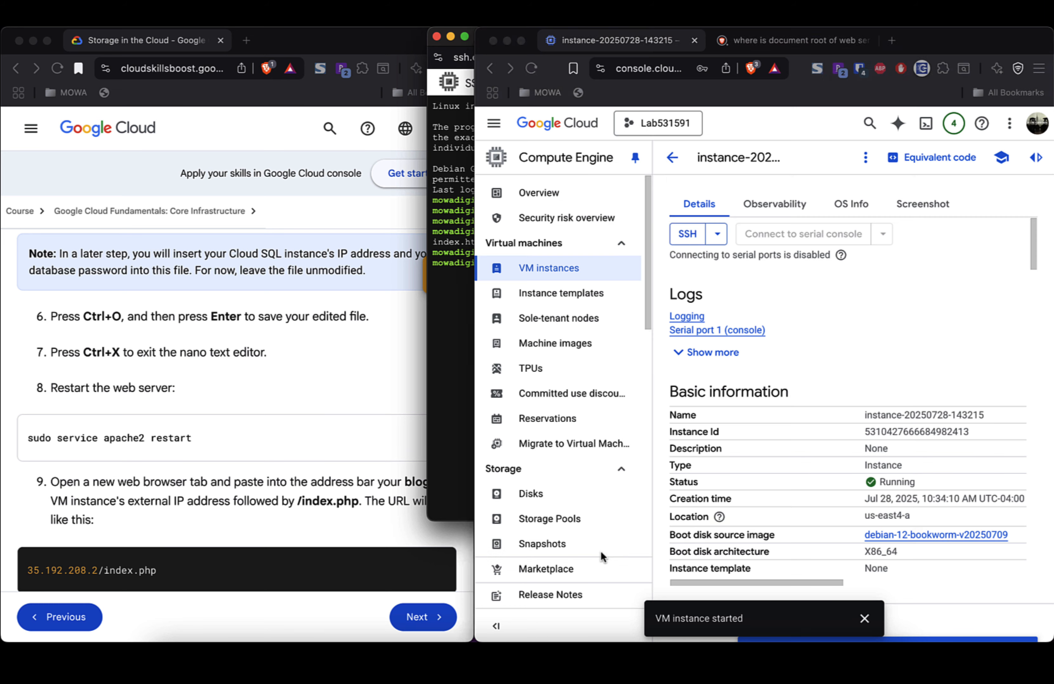
{"action": "left_click", "coordinate": [867, 41]}
{"action": "left_click", "coordinate": [718, 41]}
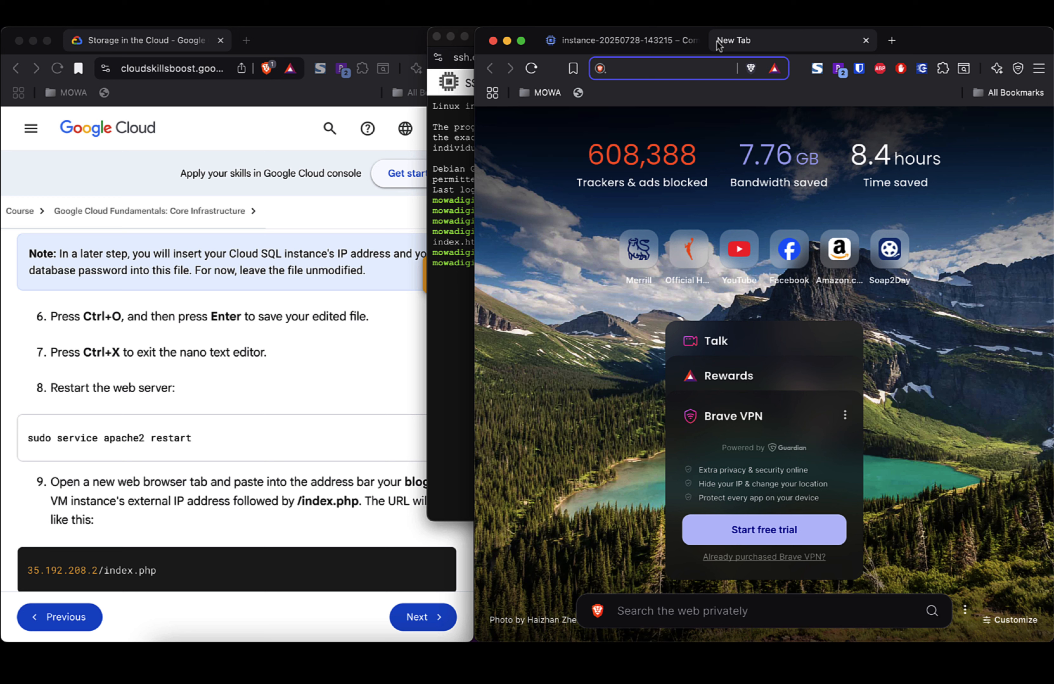
{"action": "type", "text": "http://magento.test:1080"}
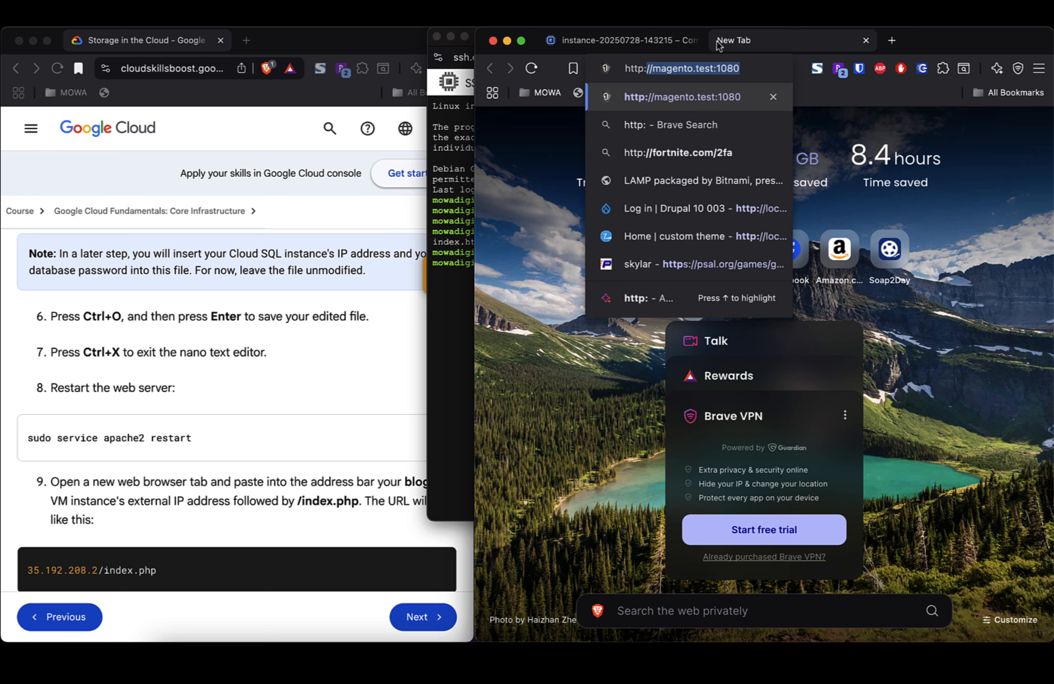
{"action": "key", "text": "super+v"}
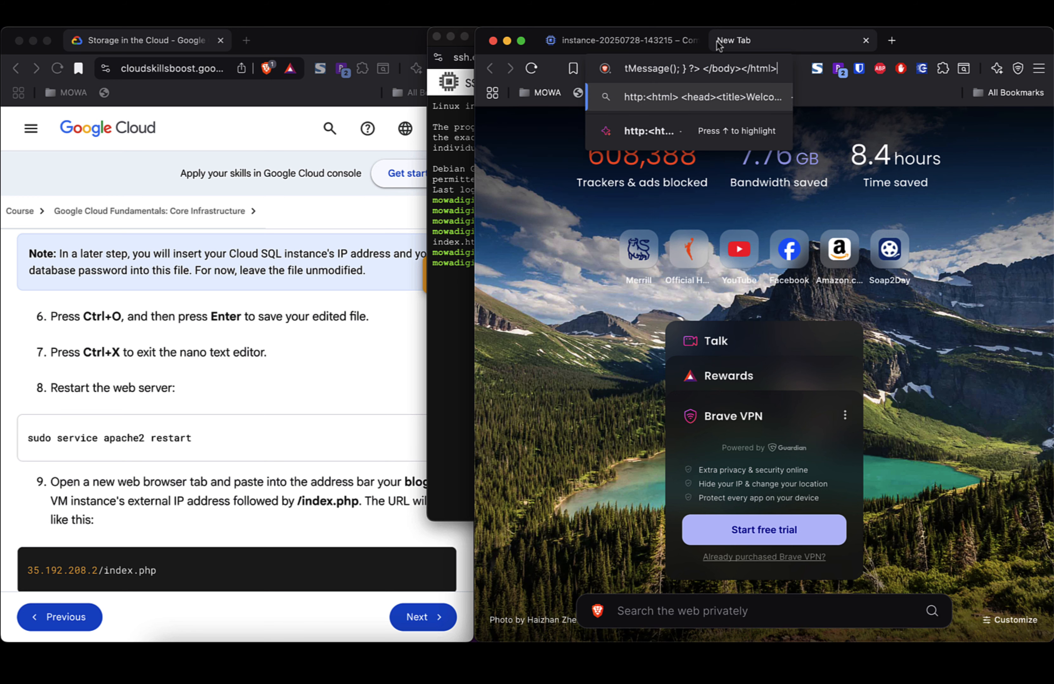
{"action": "key", "text": "super+z"}
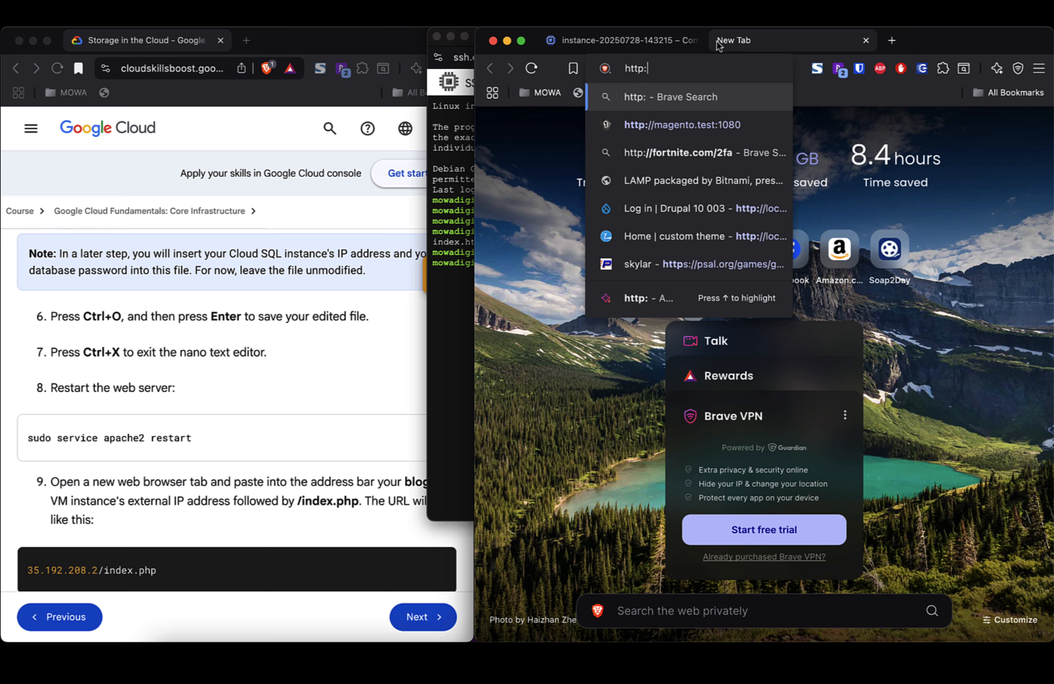
Step: Switch to the VS Code notes and select the external IP 34.145.183.40
{"action": "key", "text": "super+Tab"}
{"action": "key", "text": "super+Tab"}
{"action": "key", "text": "super+shift+Tab"}
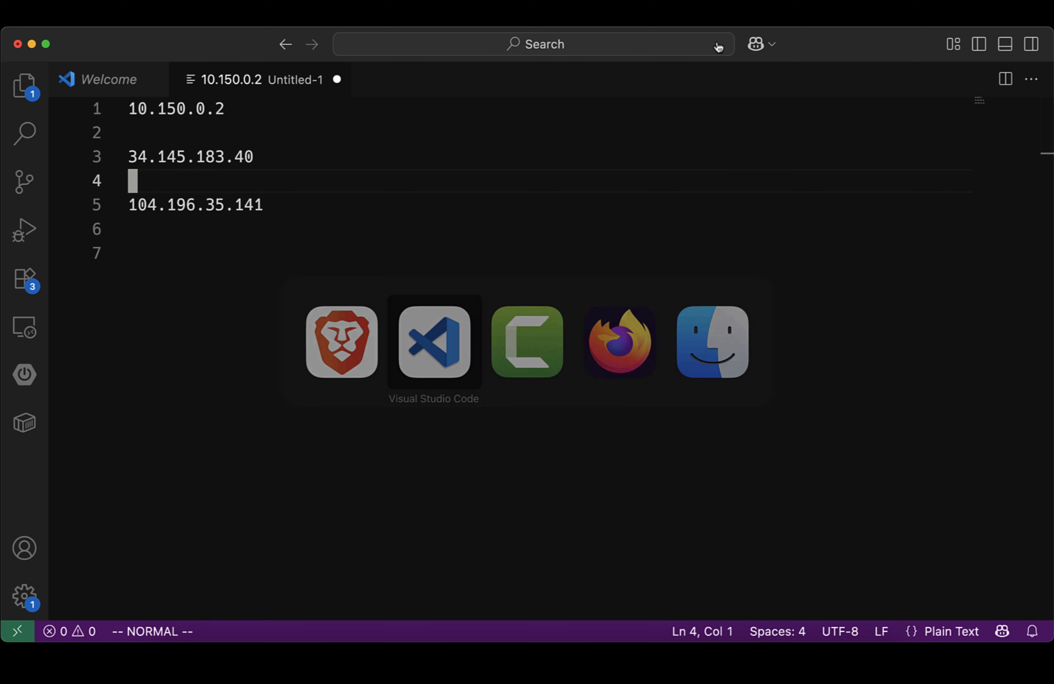
{"action": "triple_click", "coordinate": [162, 166]}
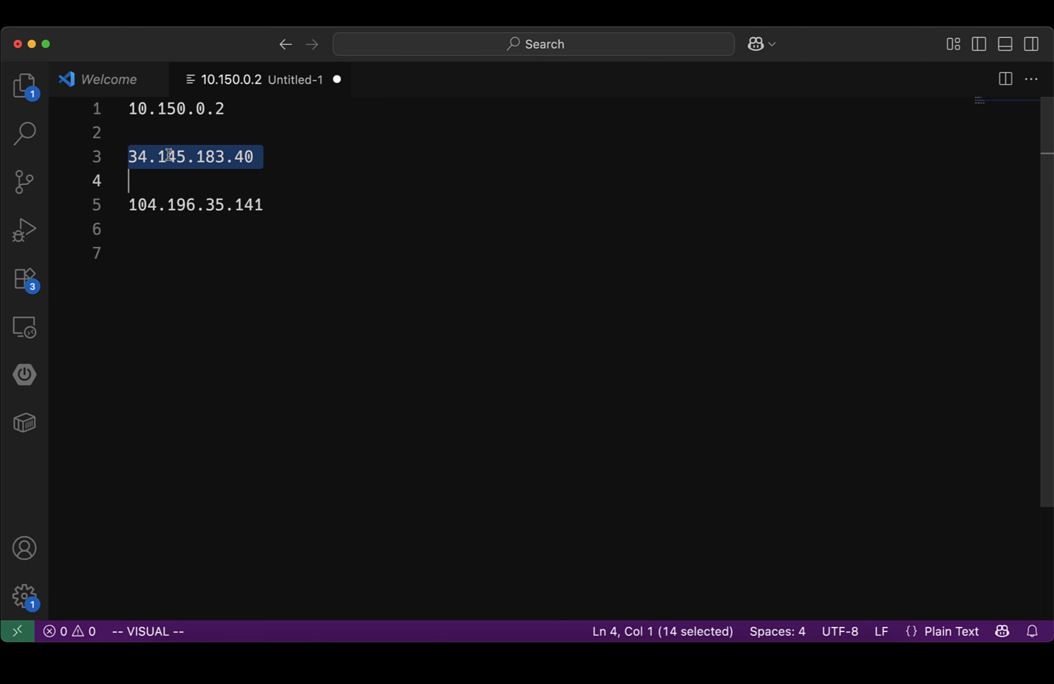
{"action": "key", "text": "super+c"}
{"action": "key", "text": "super+Tab"}
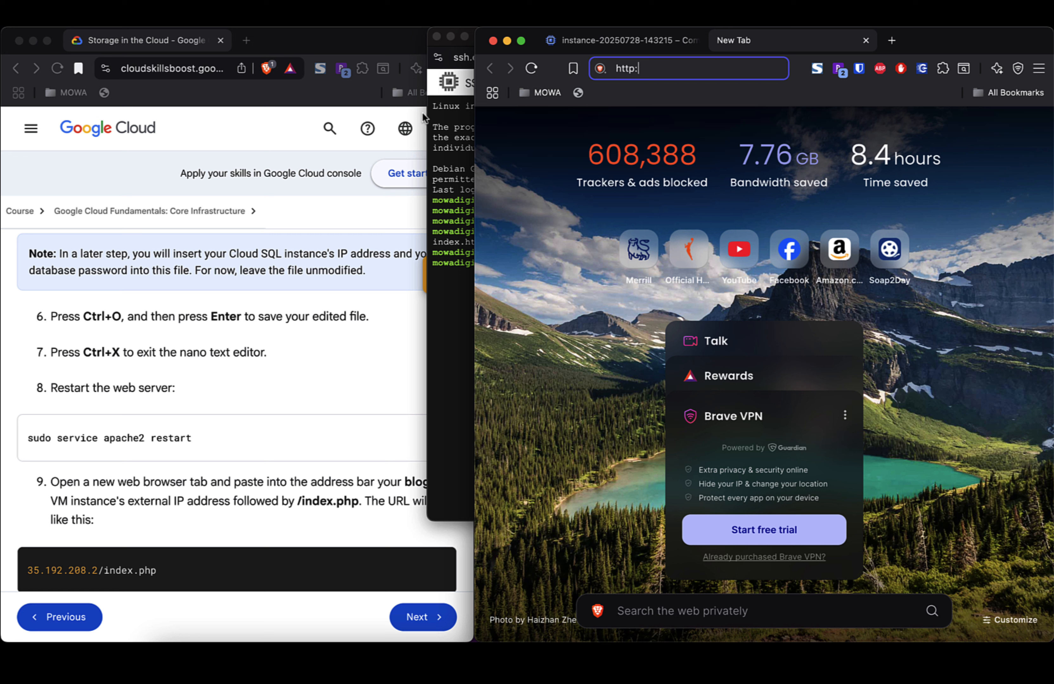
{"action": "type", "text": "//"}
{"action": "key", "text": "super+v"}
{"action": "type", "text": "/ind"}
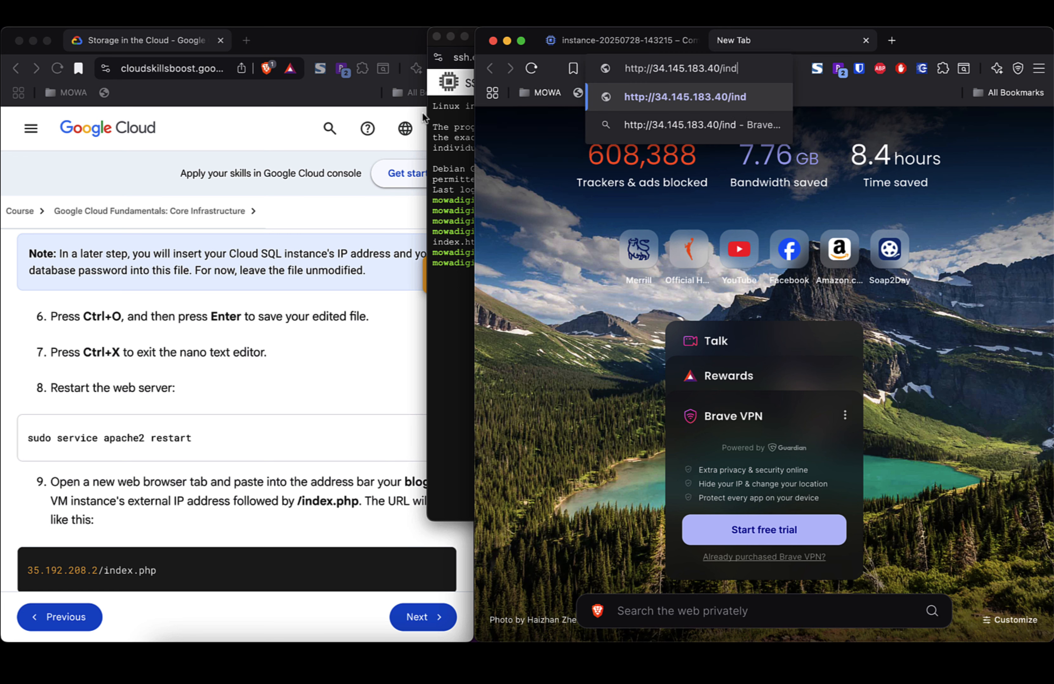
{"action": "type", "text": "ex.php"}
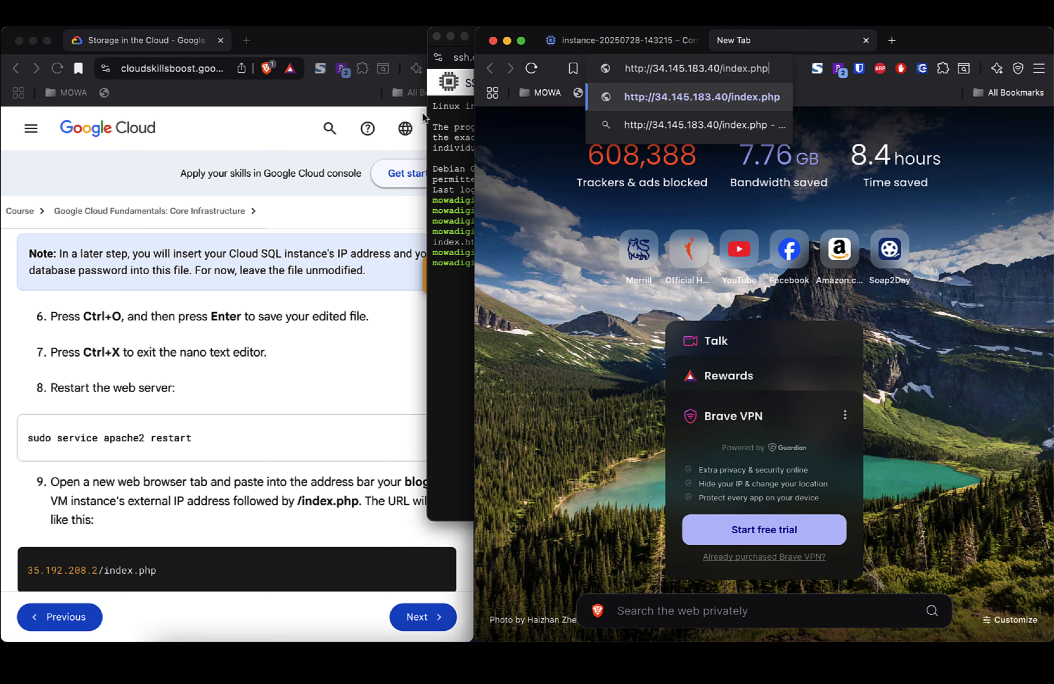
{"action": "key", "text": "Return"}
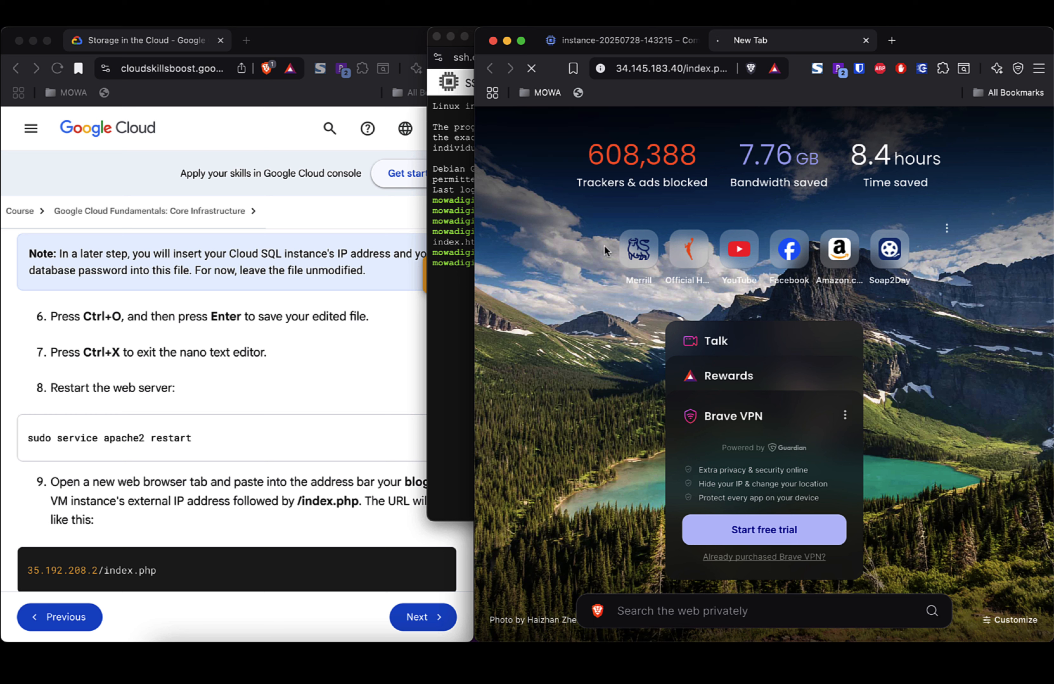
{"action": "double_click", "coordinate": [645, 68]}
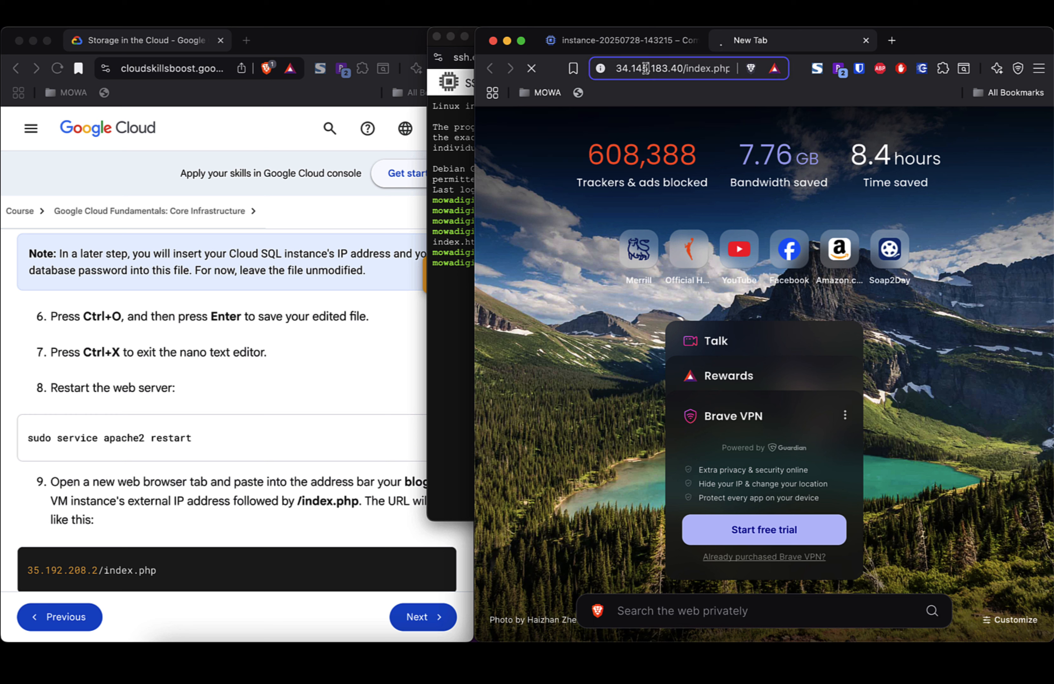
{"action": "double_click", "coordinate": [697, 68]}
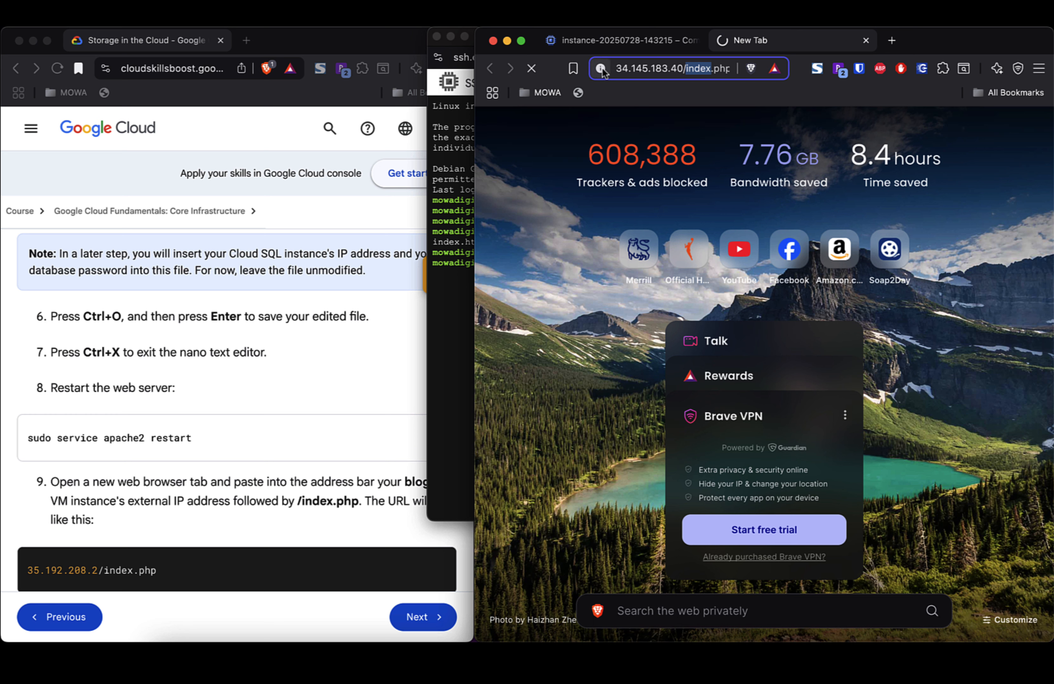
{"action": "left_click", "coordinate": [622, 41]}
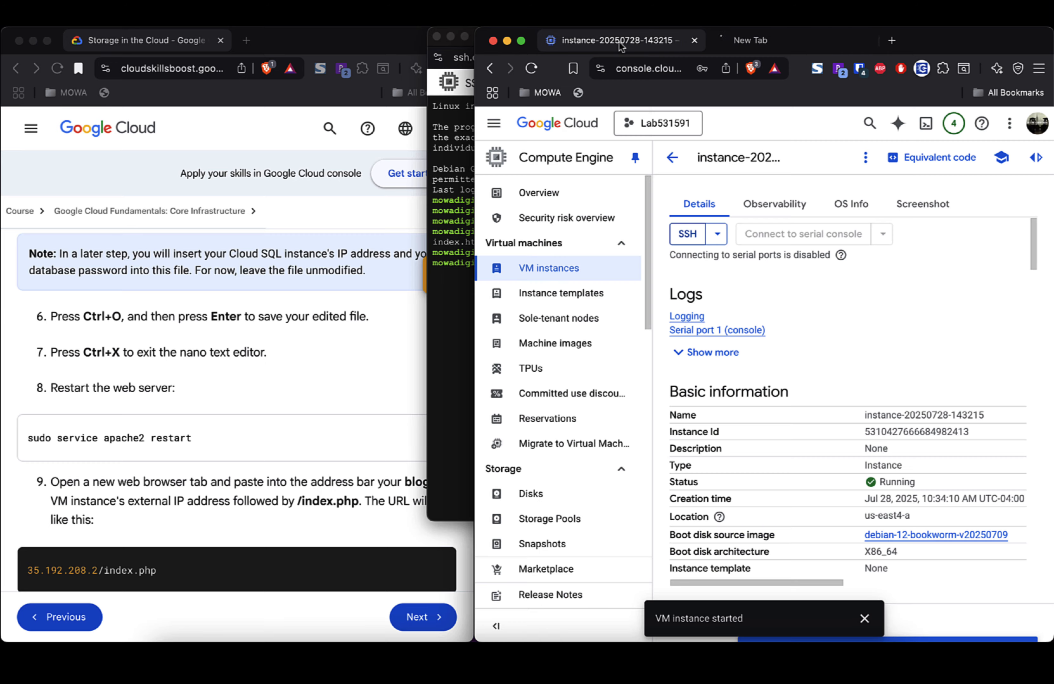
{"action": "scroll", "coordinate": [834, 372], "scroll_direction": "down", "scroll_amount": 10}
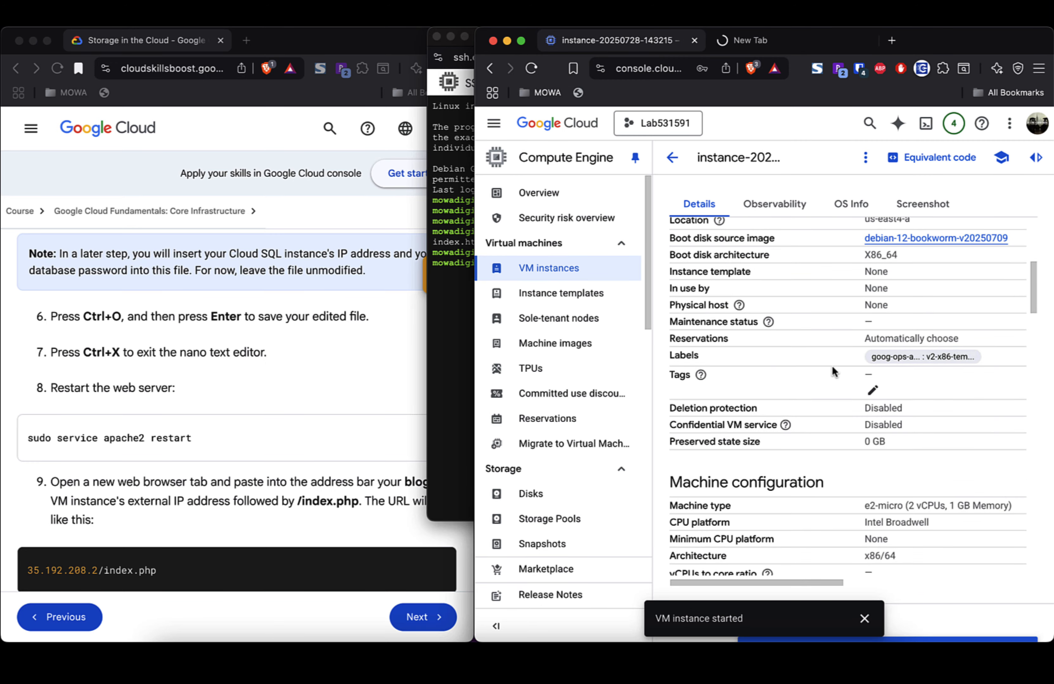
{"action": "scroll", "coordinate": [833, 372], "scroll_direction": "down", "scroll_amount": 15}
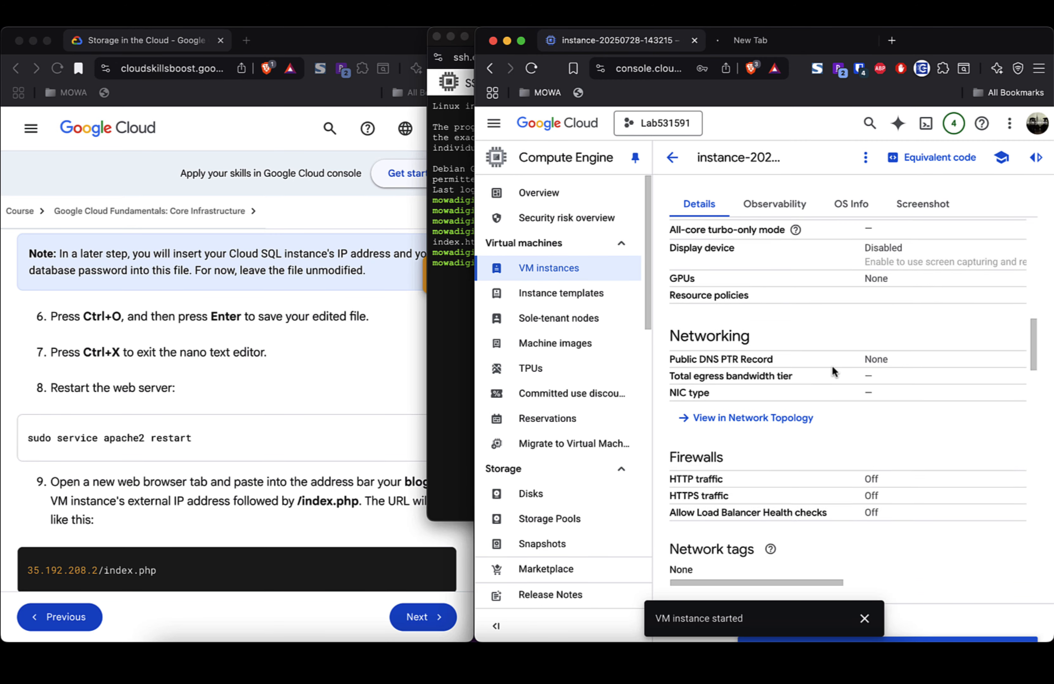
{"action": "scroll", "coordinate": [840, 370], "scroll_direction": "right", "scroll_amount": 5}
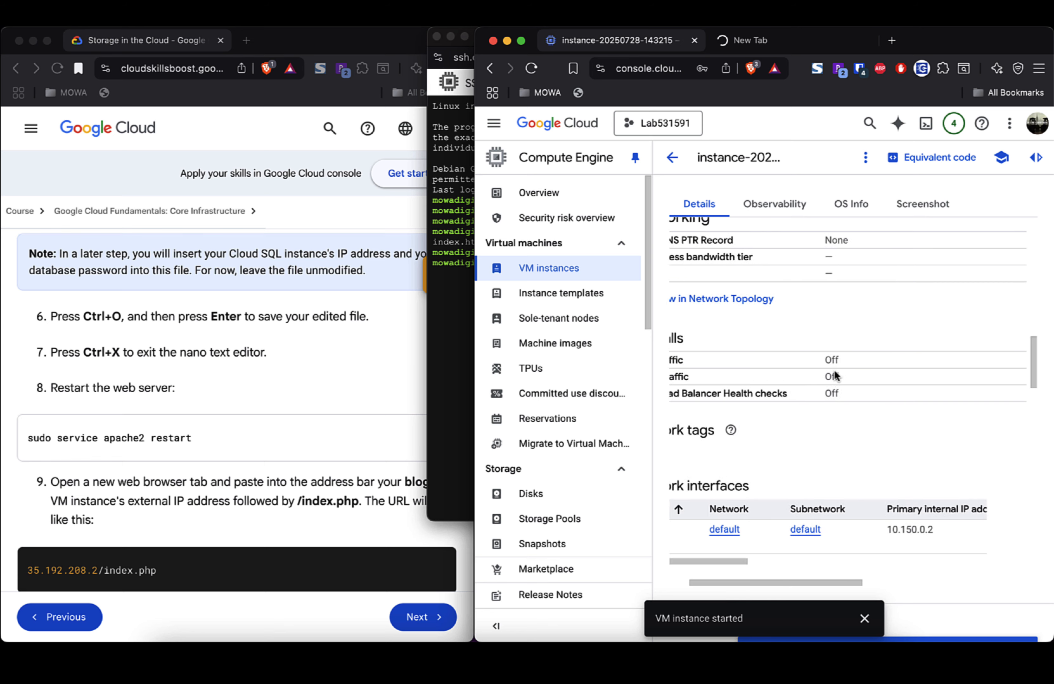
{"action": "scroll", "coordinate": [834, 373], "scroll_direction": "left", "scroll_amount": 5}
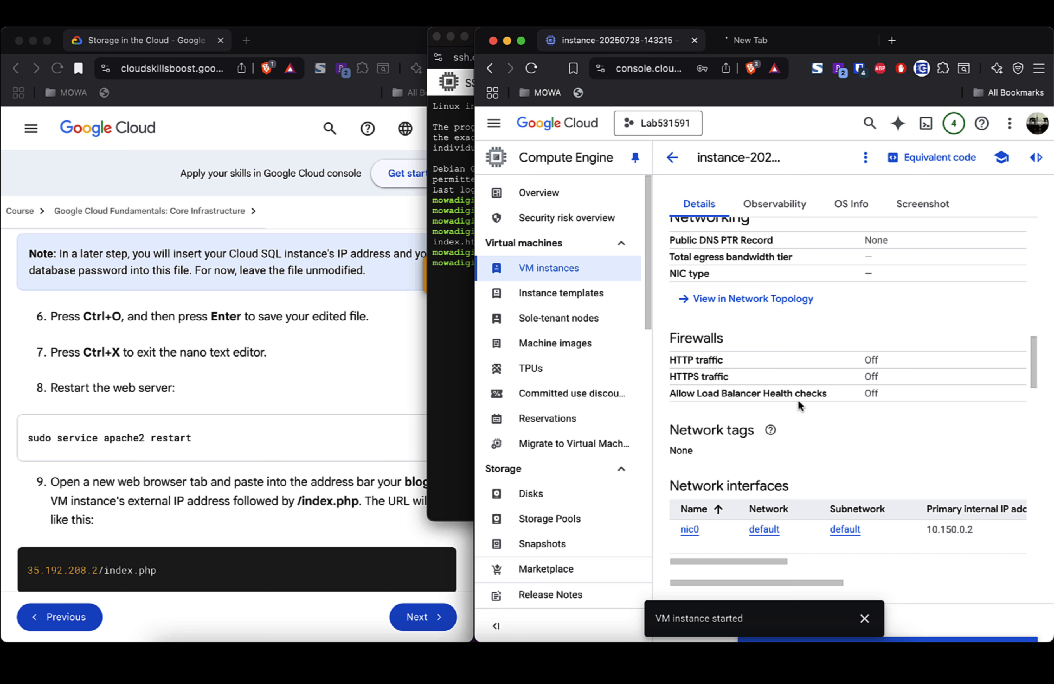
{"action": "scroll", "coordinate": [798, 402], "scroll_direction": "down", "scroll_amount": 5}
{"action": "scroll", "coordinate": [798, 401], "scroll_direction": "up", "scroll_amount": 10}
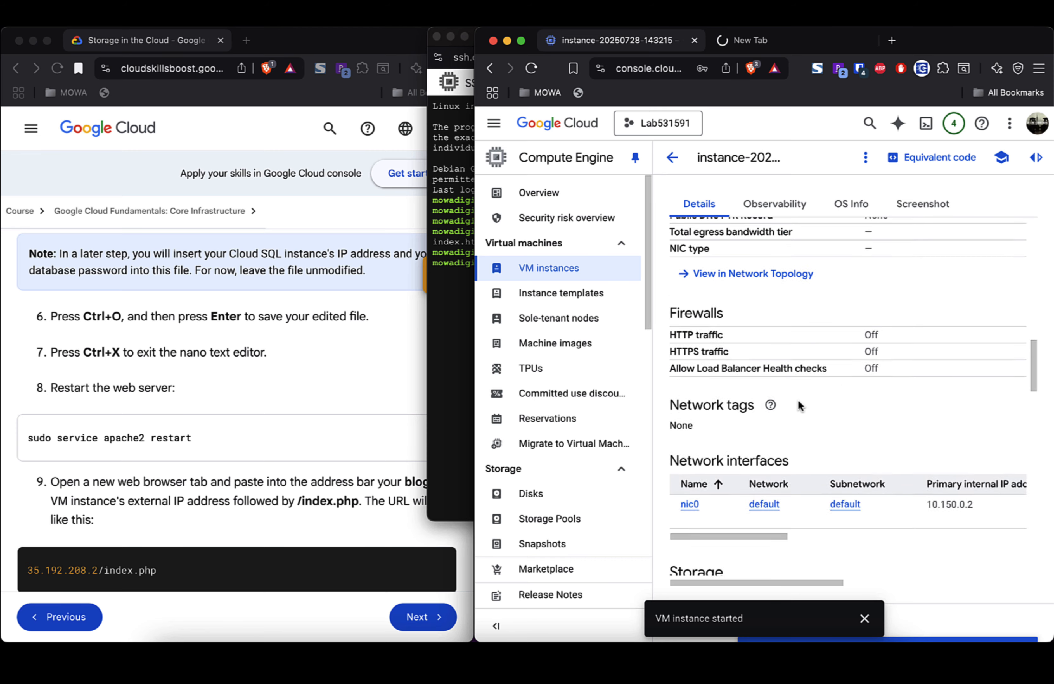
{"action": "scroll", "coordinate": [798, 401], "scroll_direction": "up", "scroll_amount": 14}
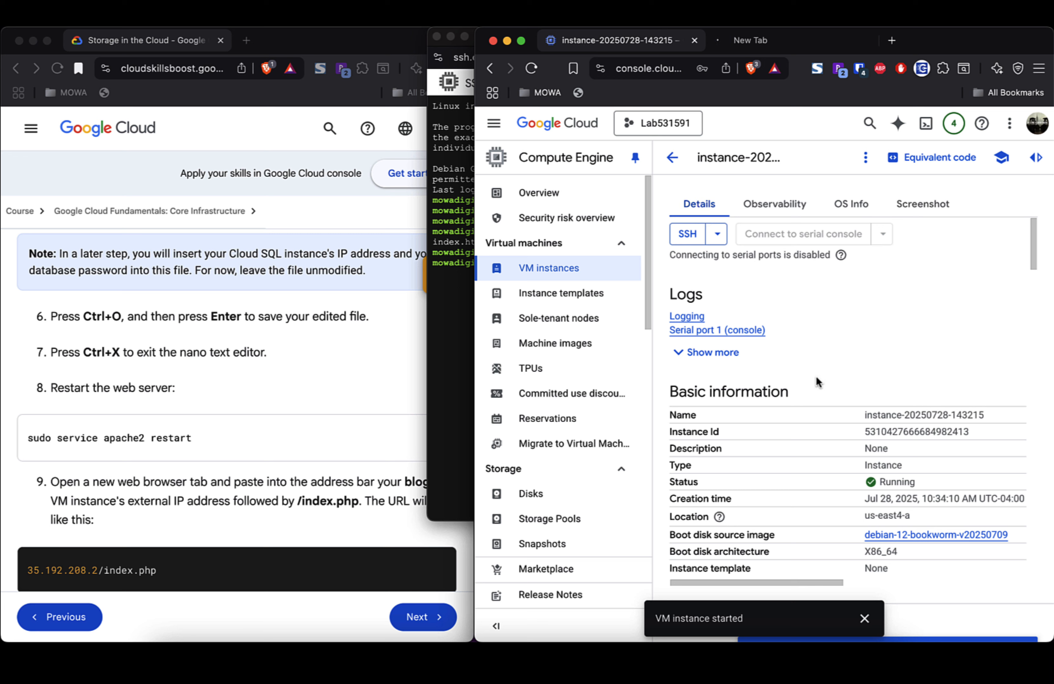
Step: Return to the VM instances list, check external IP 34.145.183.40, and open the row's actions menu
{"action": "left_click", "coordinate": [673, 158]}
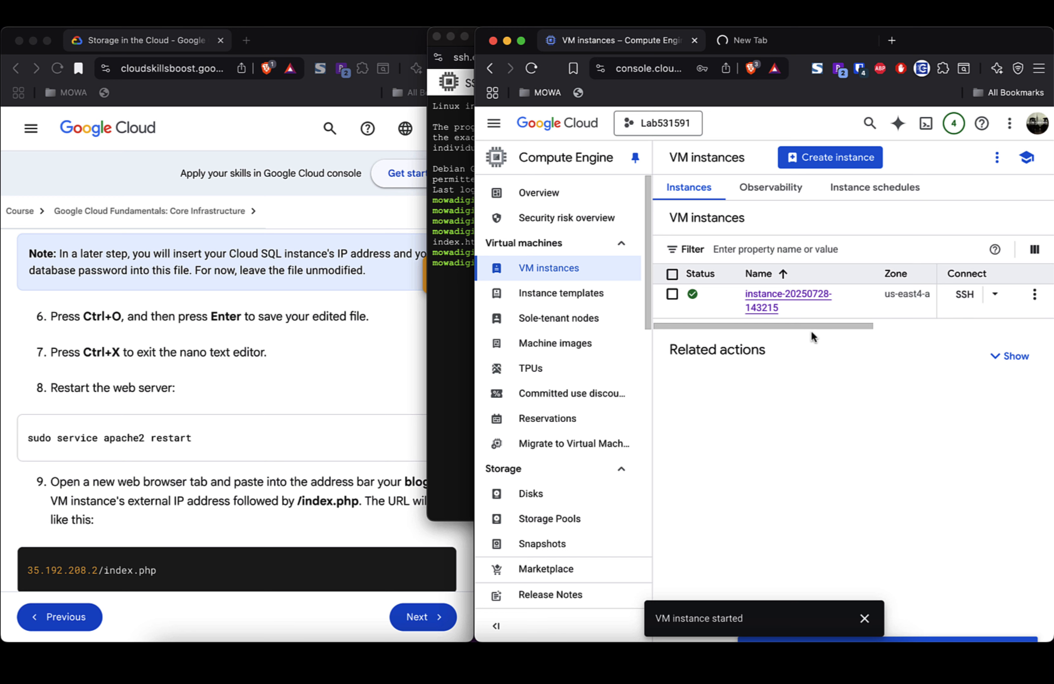
{"action": "left_click_drag", "start_coordinate": [842, 326], "coordinate": [1021, 324]}
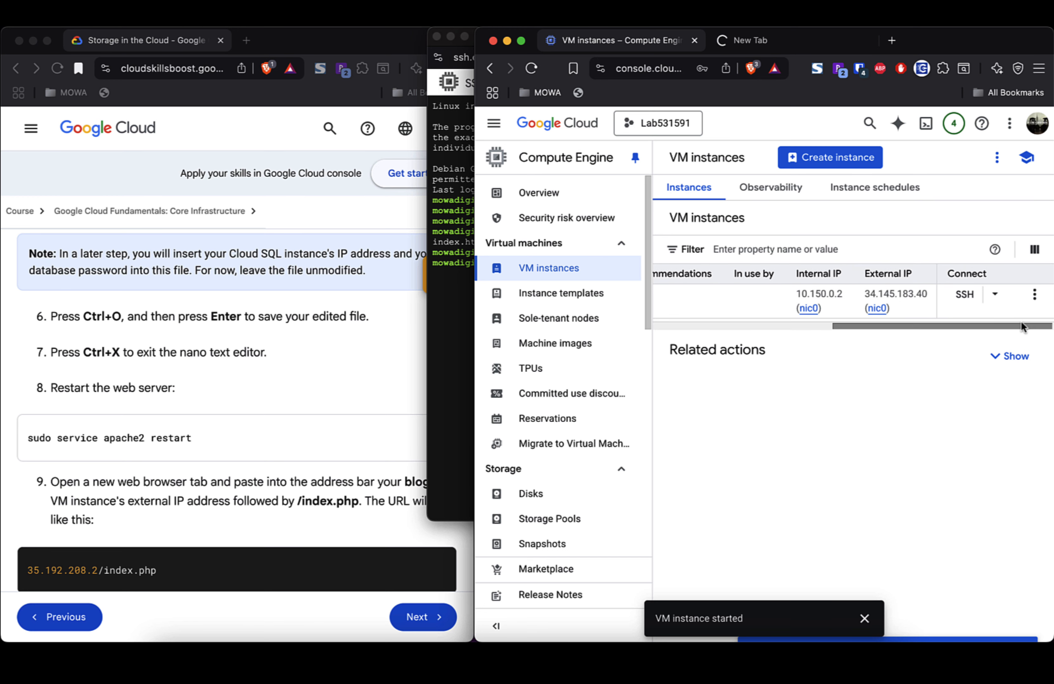
{"action": "left_click", "coordinate": [752, 39]}
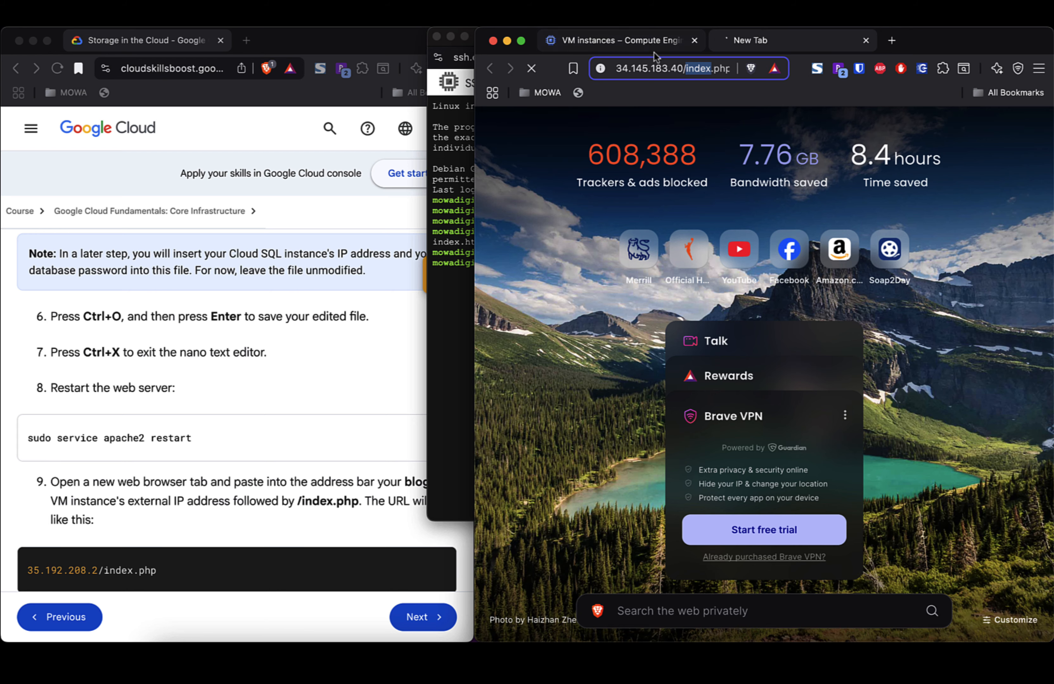
{"action": "left_click", "coordinate": [627, 40]}
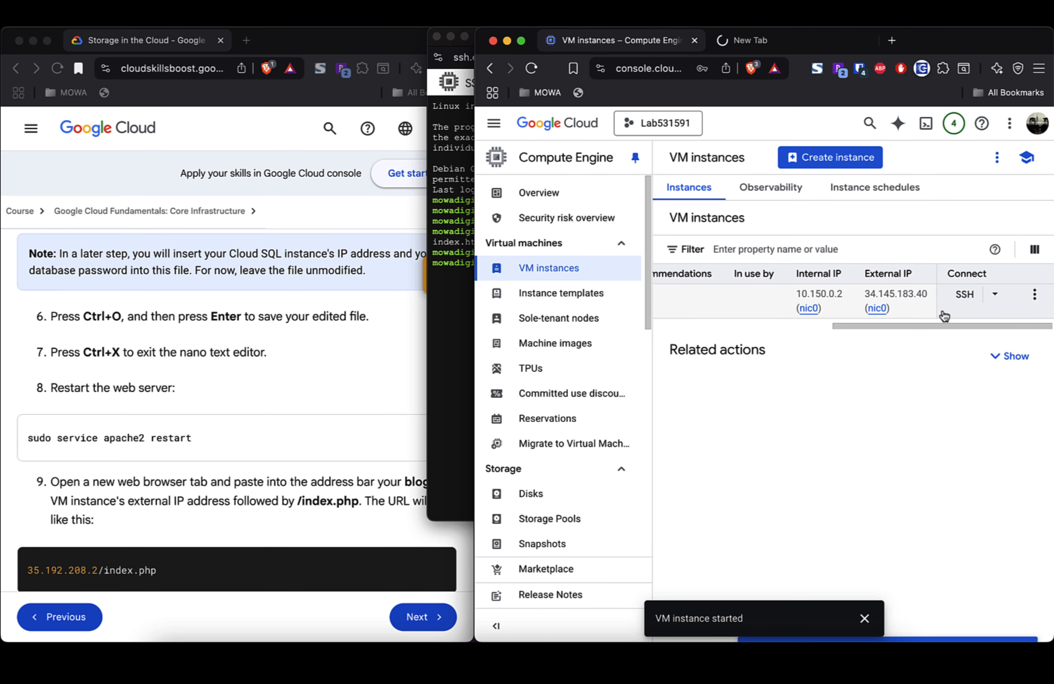
{"action": "left_click", "coordinate": [994, 295]}
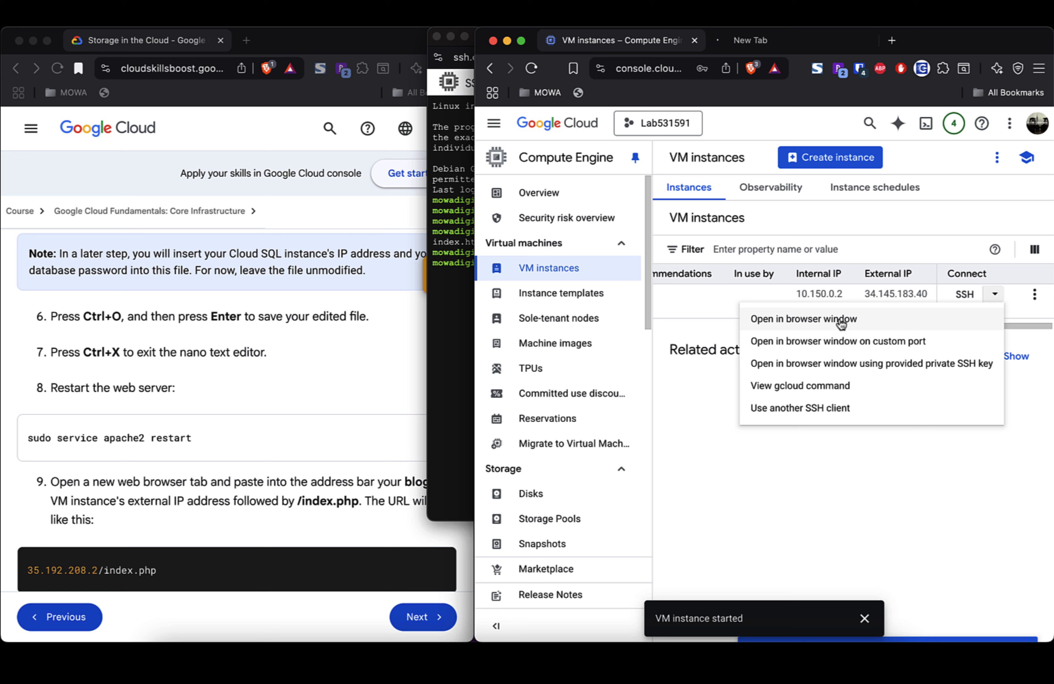
{"action": "left_click", "coordinate": [1035, 296]}
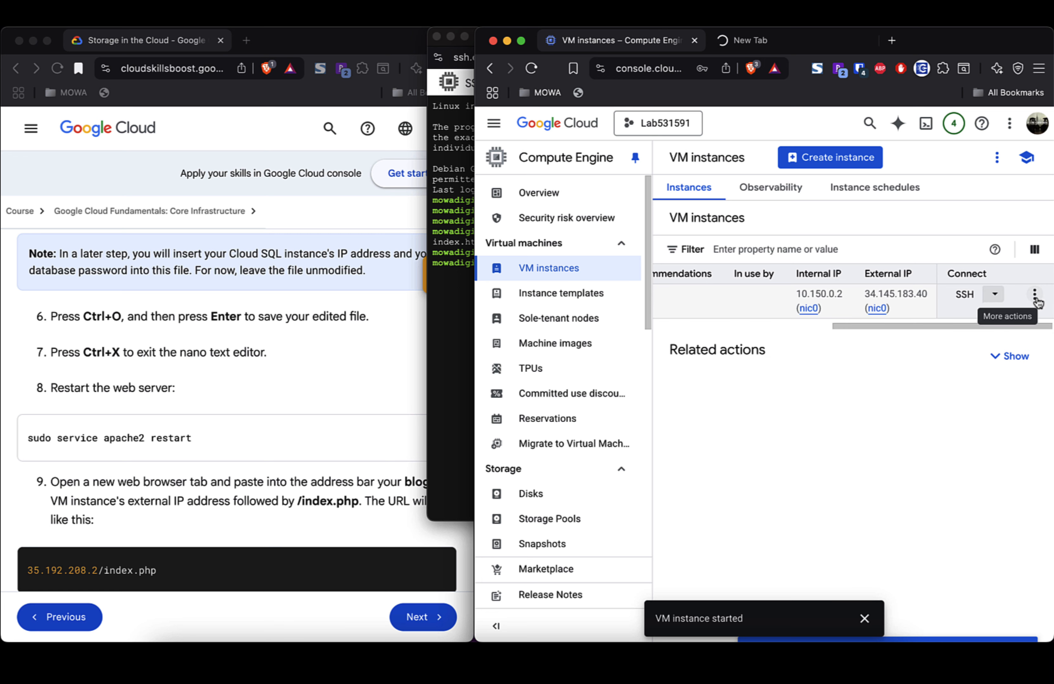
{"action": "left_click", "coordinate": [1034, 296]}
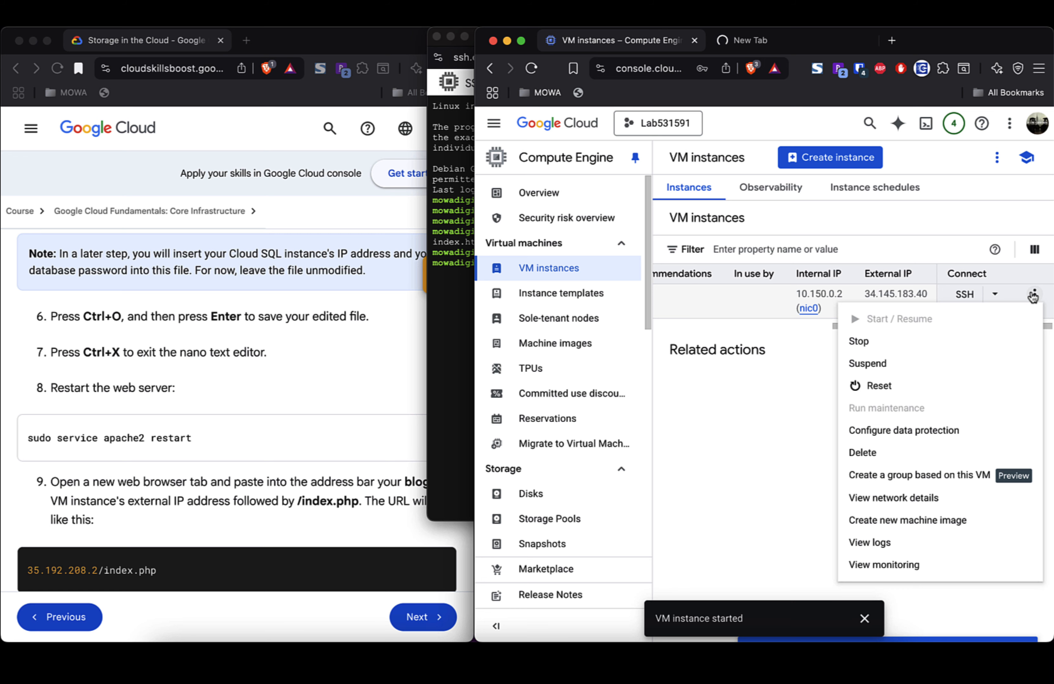
Step: View the instance's network details down to the vpc-firewall-rules listing
{"action": "left_click", "coordinate": [923, 500]}
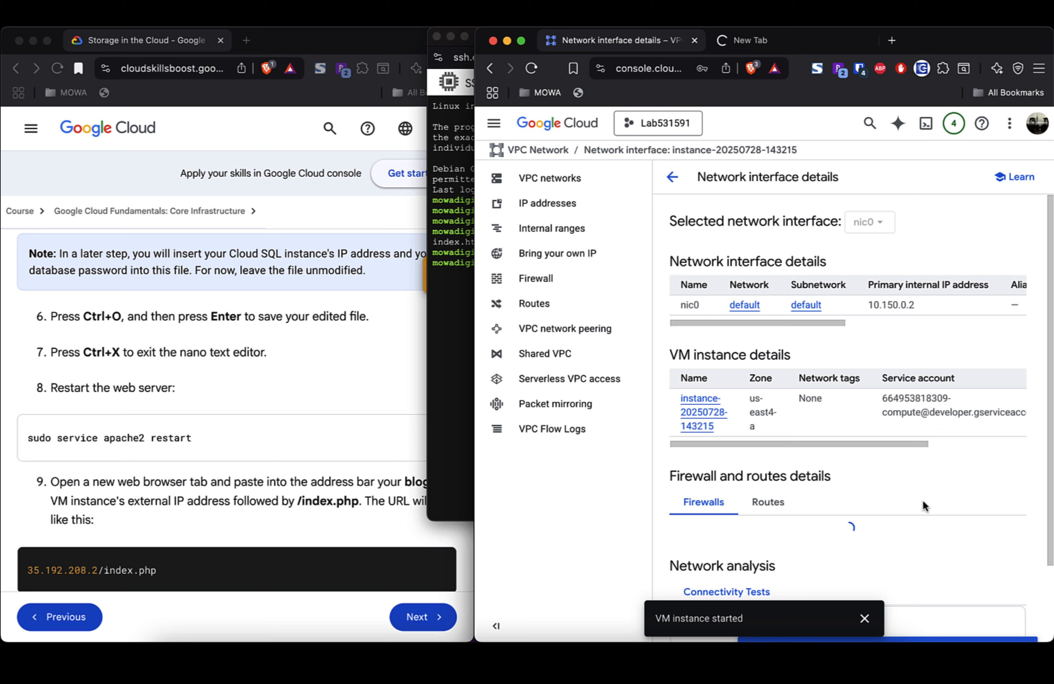
{"action": "scroll", "coordinate": [903, 501], "scroll_direction": "down", "scroll_amount": 5}
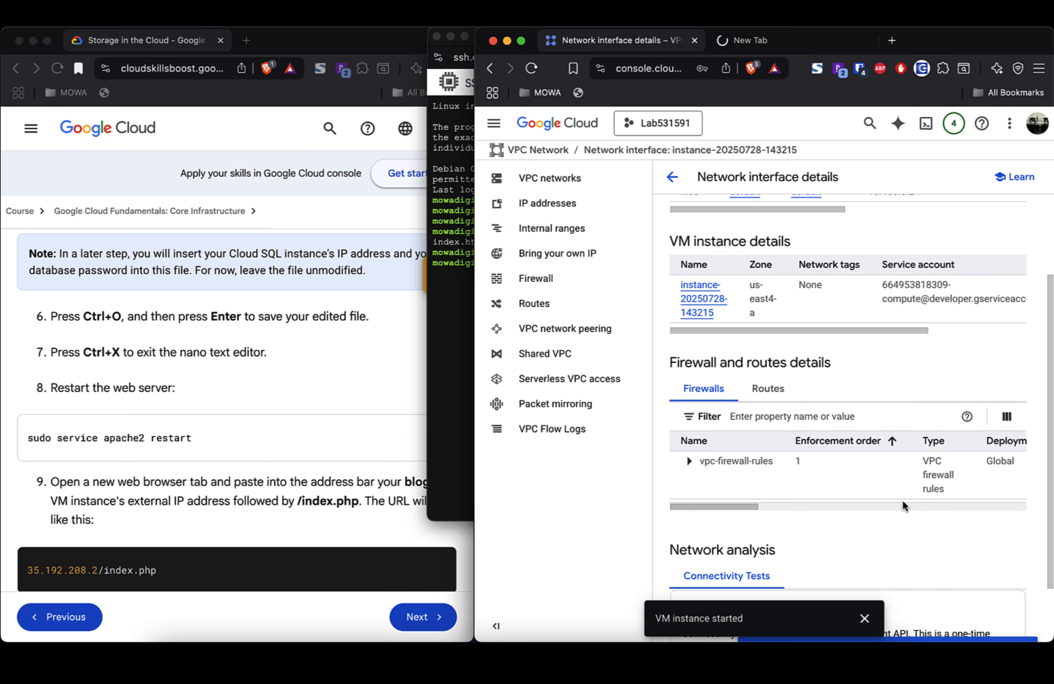
{"action": "scroll", "coordinate": [902, 501], "scroll_direction": "down", "scroll_amount": 3}
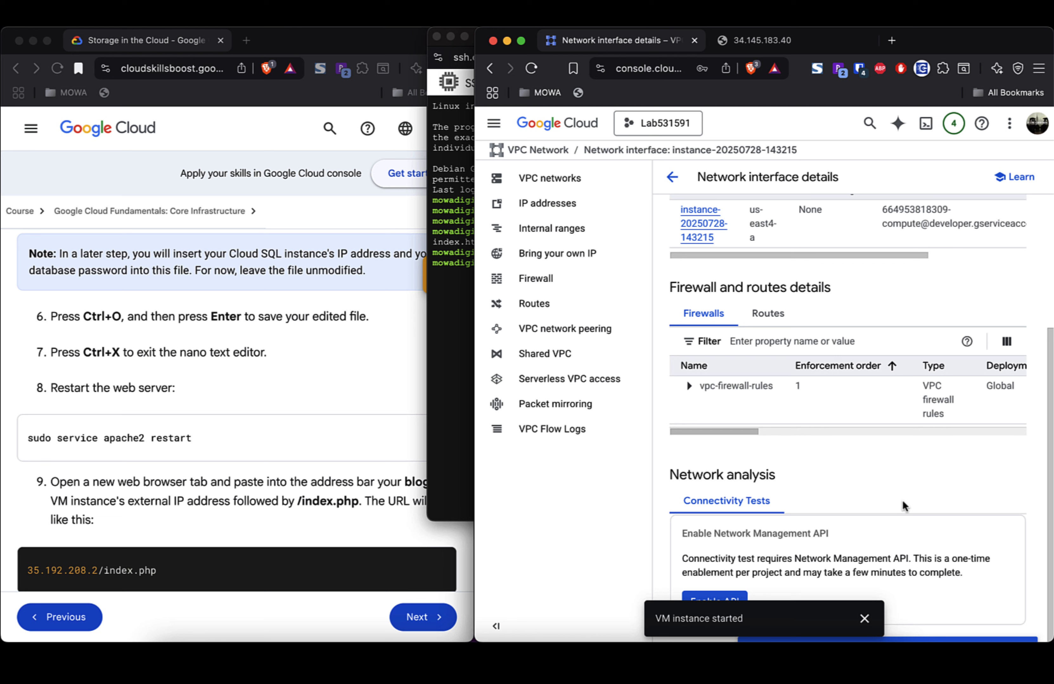
Step: Reload the 34.145.183.40 page, which still times out, then return to the console
{"action": "left_click", "coordinate": [769, 39]}
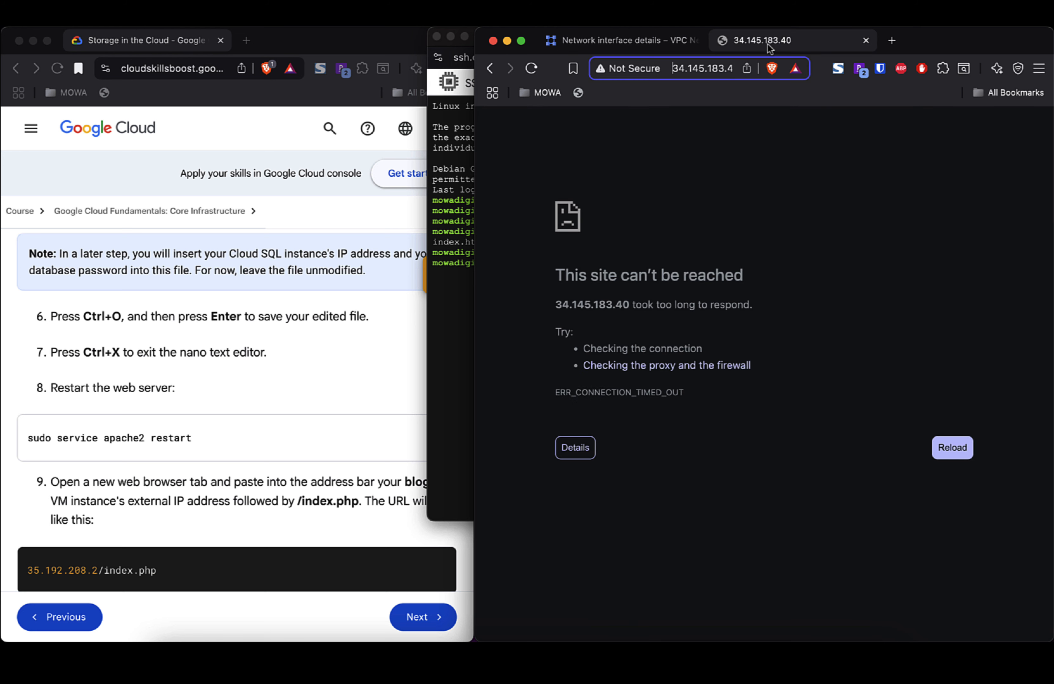
{"action": "left_click", "coordinate": [642, 35]}
{"action": "left_click", "coordinate": [761, 43]}
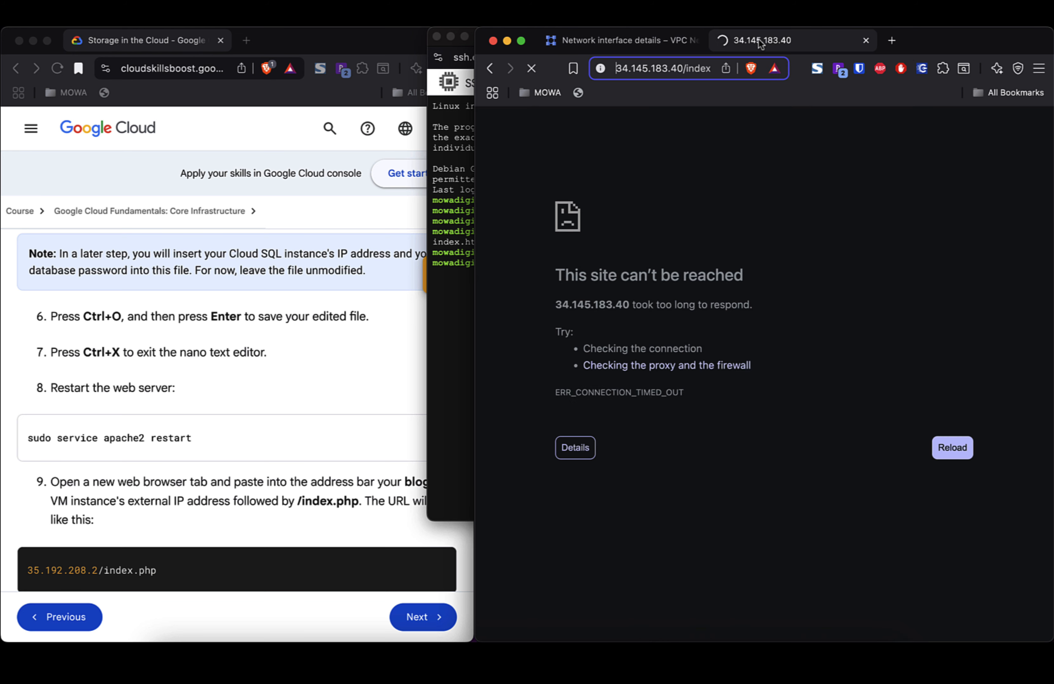
{"action": "left_click", "coordinate": [639, 40]}
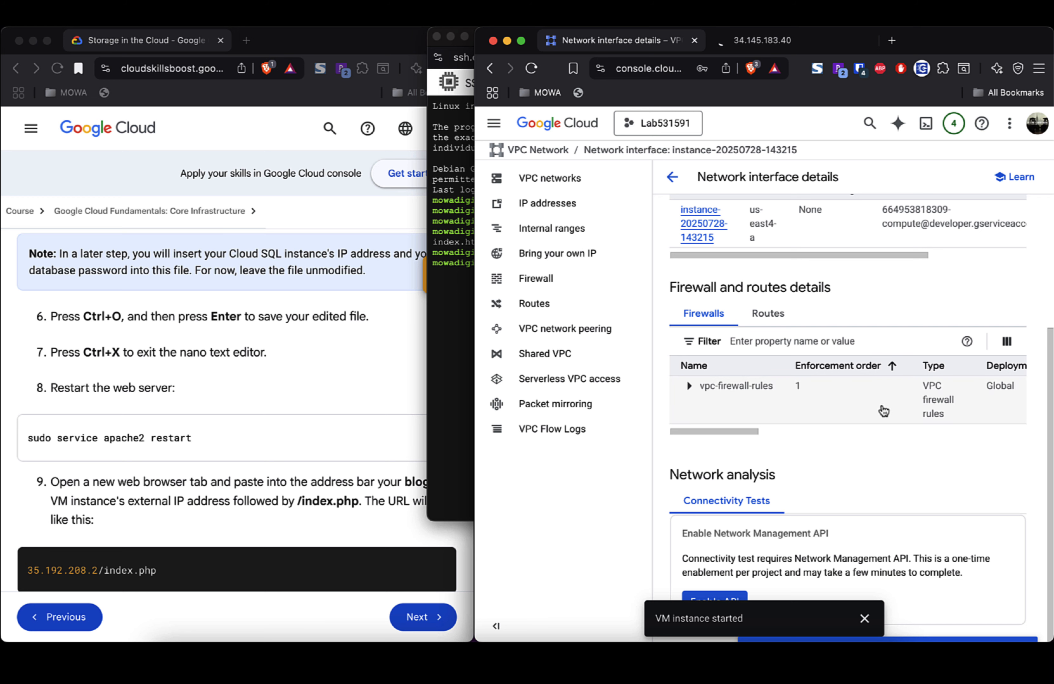
Step: Open the VPC firewall rules and review the default-allow icmp, internal, rdp and ssh rules
{"action": "left_click", "coordinate": [538, 283]}
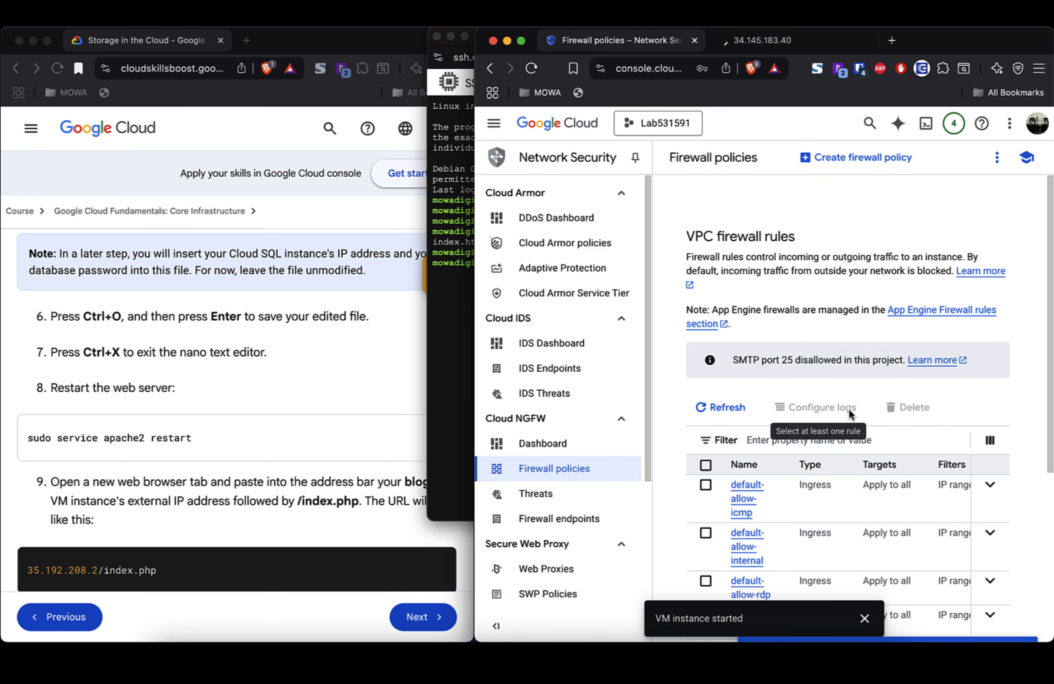
{"action": "scroll", "coordinate": [849, 410], "scroll_direction": "down", "scroll_amount": 6}
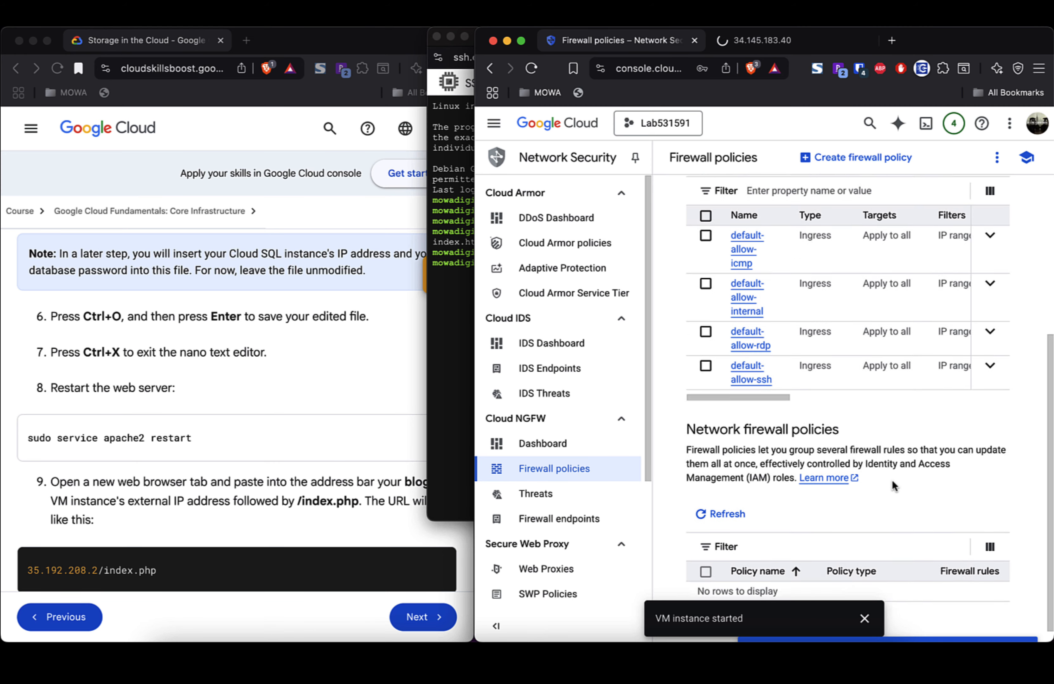
{"action": "scroll", "coordinate": [892, 480], "scroll_direction": "up", "scroll_amount": 3}
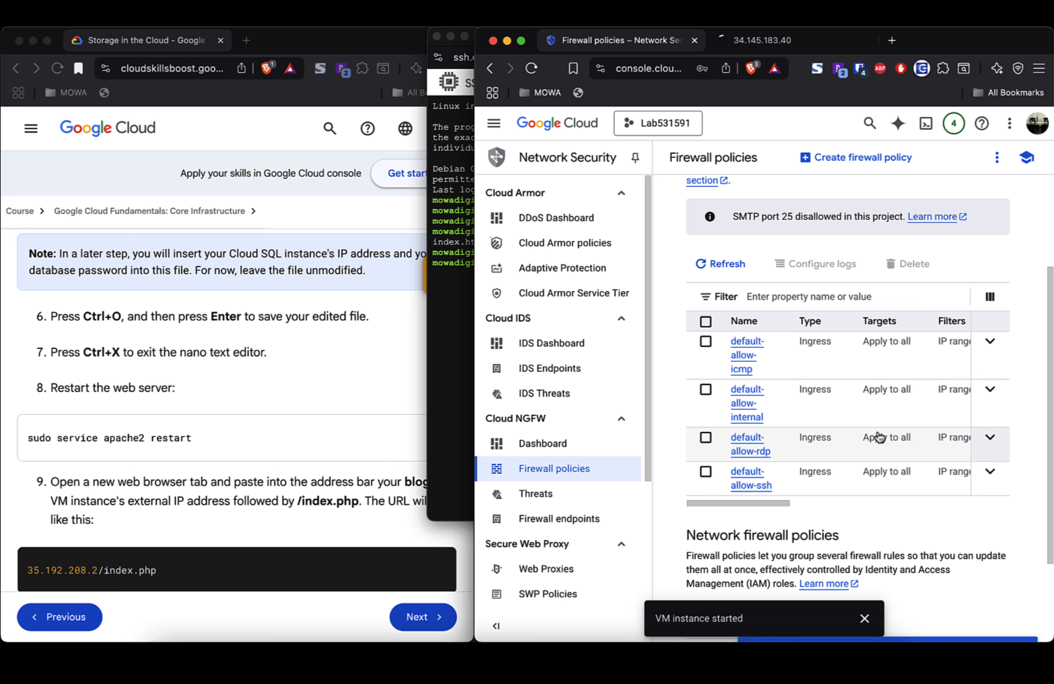
{"action": "scroll", "coordinate": [879, 438], "scroll_direction": "right", "scroll_amount": 3}
{"action": "scroll", "coordinate": [879, 438], "scroll_direction": "right", "scroll_amount": 5}
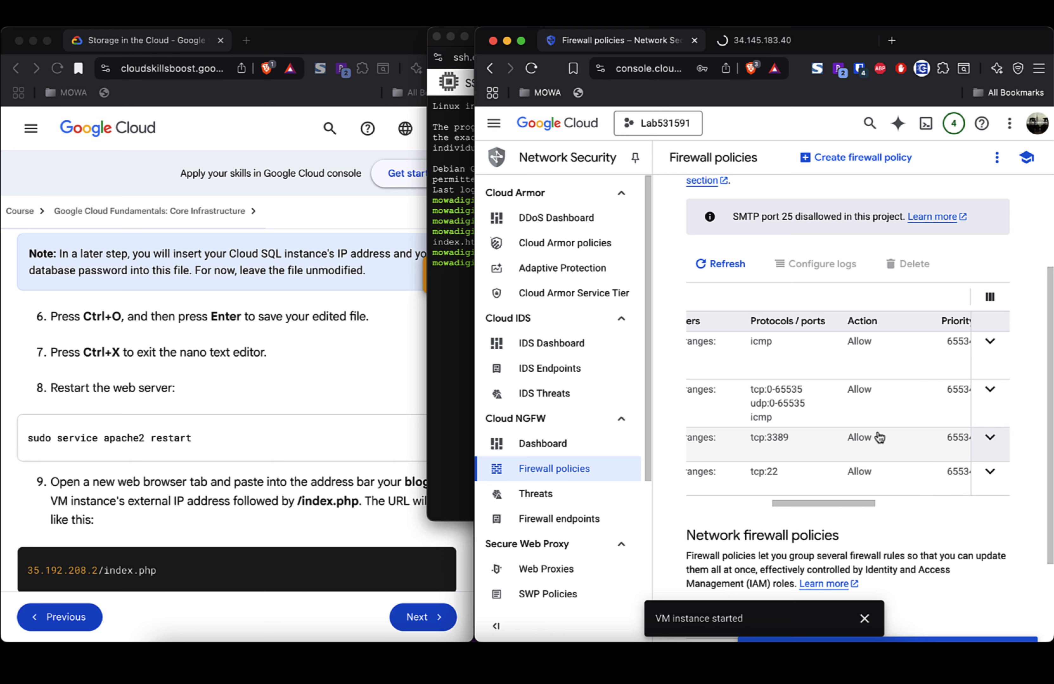
{"action": "scroll", "coordinate": [879, 438], "scroll_direction": "left", "scroll_amount": 10}
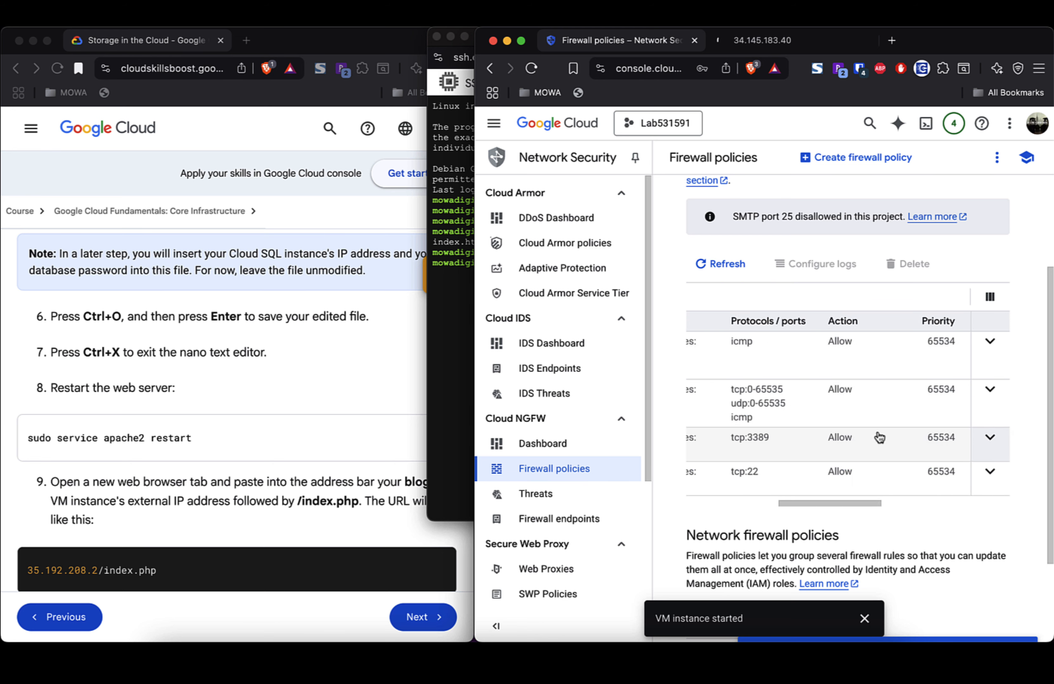
{"action": "scroll", "coordinate": [879, 438], "scroll_direction": "up", "scroll_amount": 4}
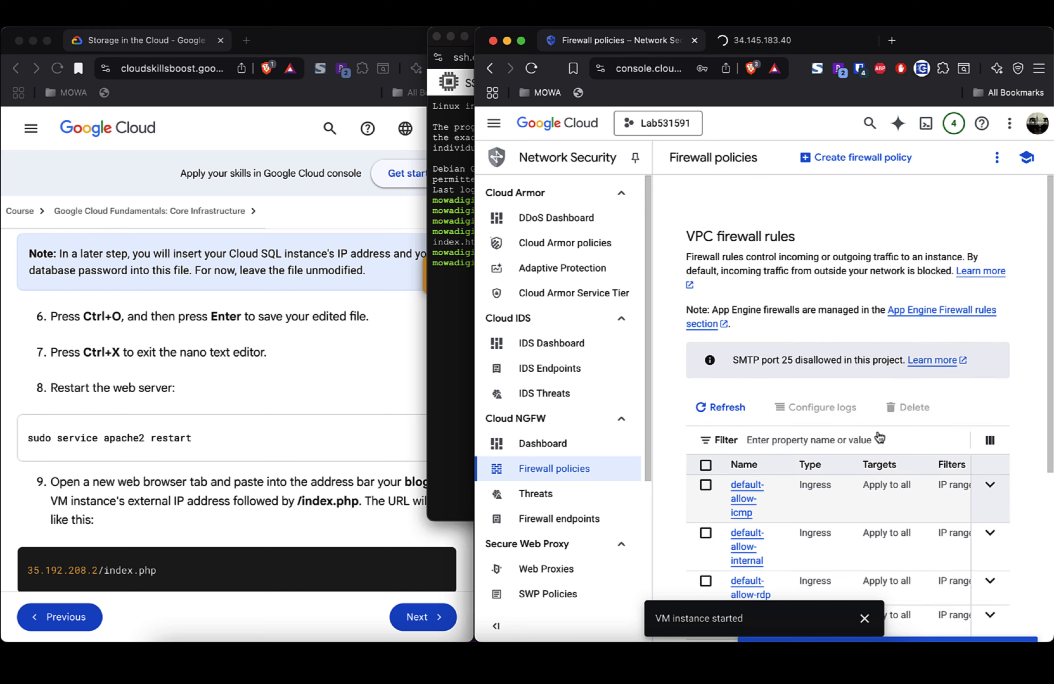
{"action": "scroll", "coordinate": [879, 438], "scroll_direction": "down", "scroll_amount": 3}
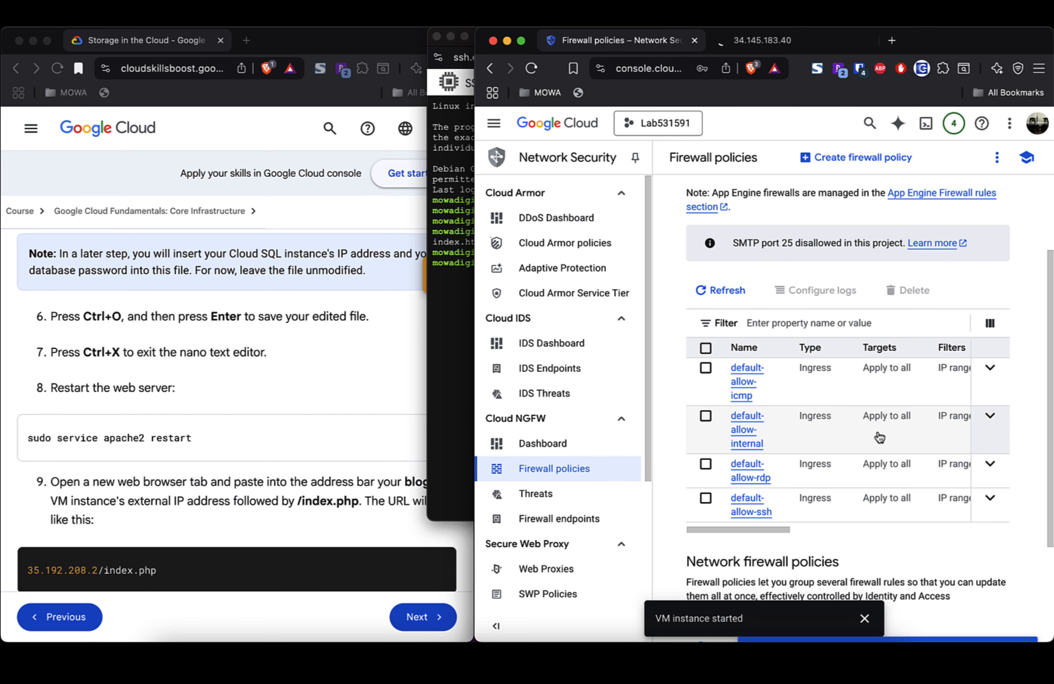
{"action": "scroll", "coordinate": [879, 438], "scroll_direction": "down", "scroll_amount": 2}
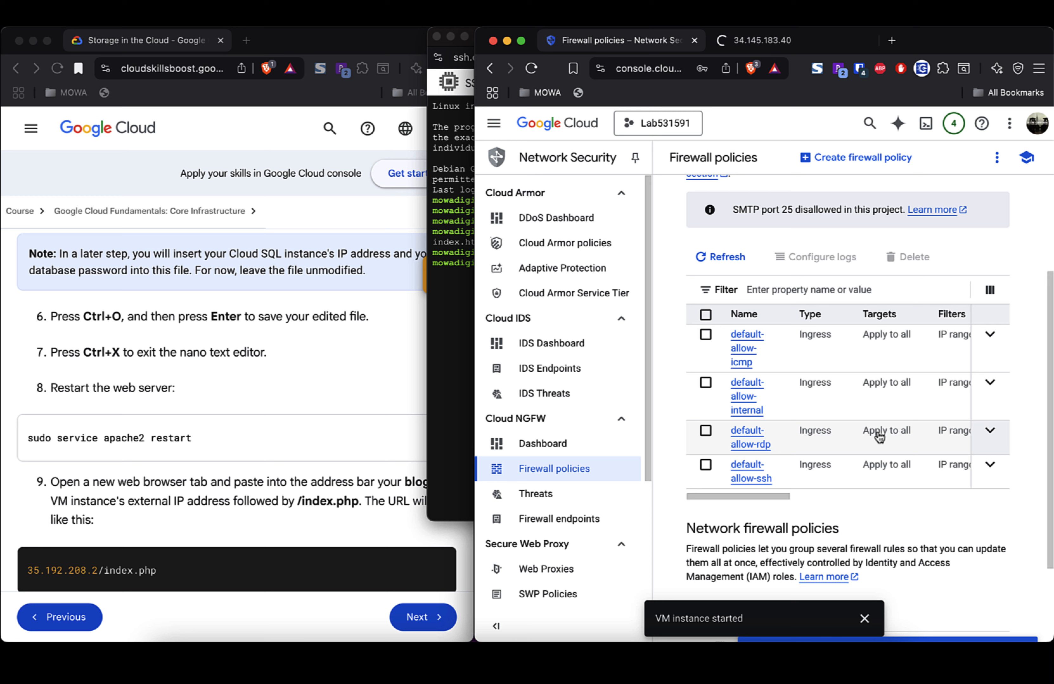
{"action": "scroll", "coordinate": [879, 437], "scroll_direction": "right", "scroll_amount": 10}
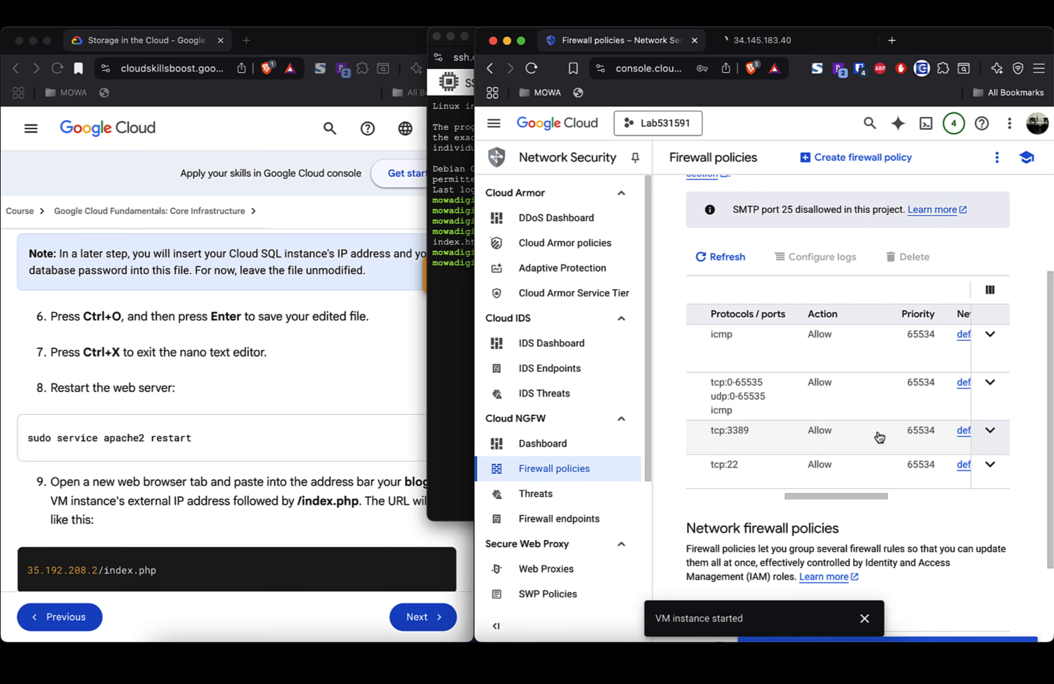
{"action": "scroll", "coordinate": [879, 438], "scroll_direction": "right", "scroll_amount": 10}
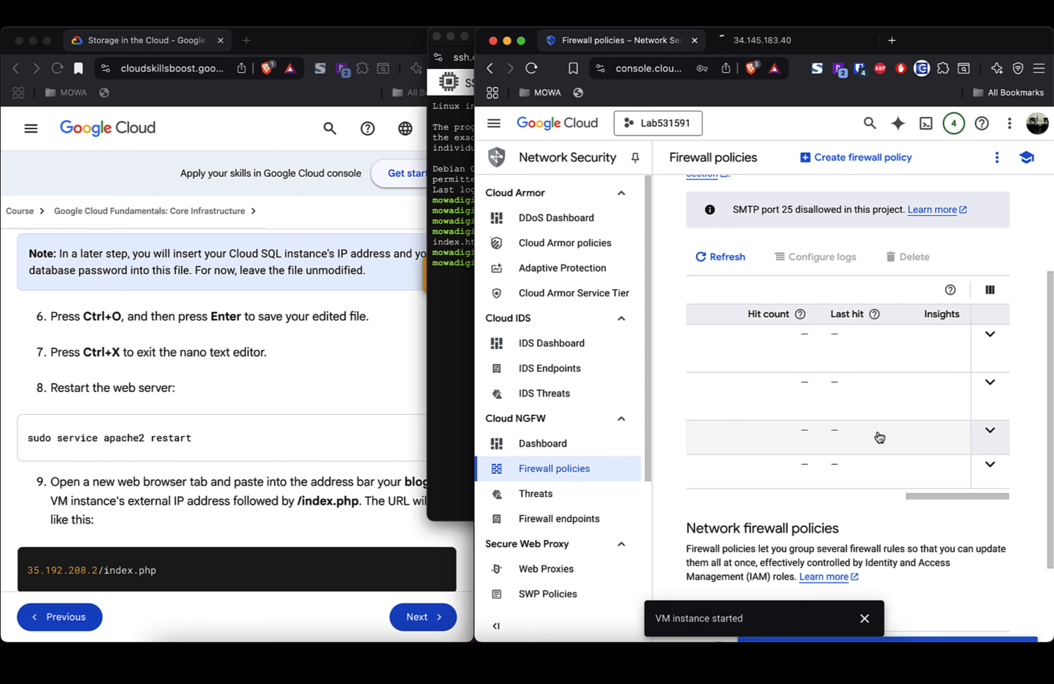
{"action": "scroll", "coordinate": [879, 438], "scroll_direction": "left", "scroll_amount": 10}
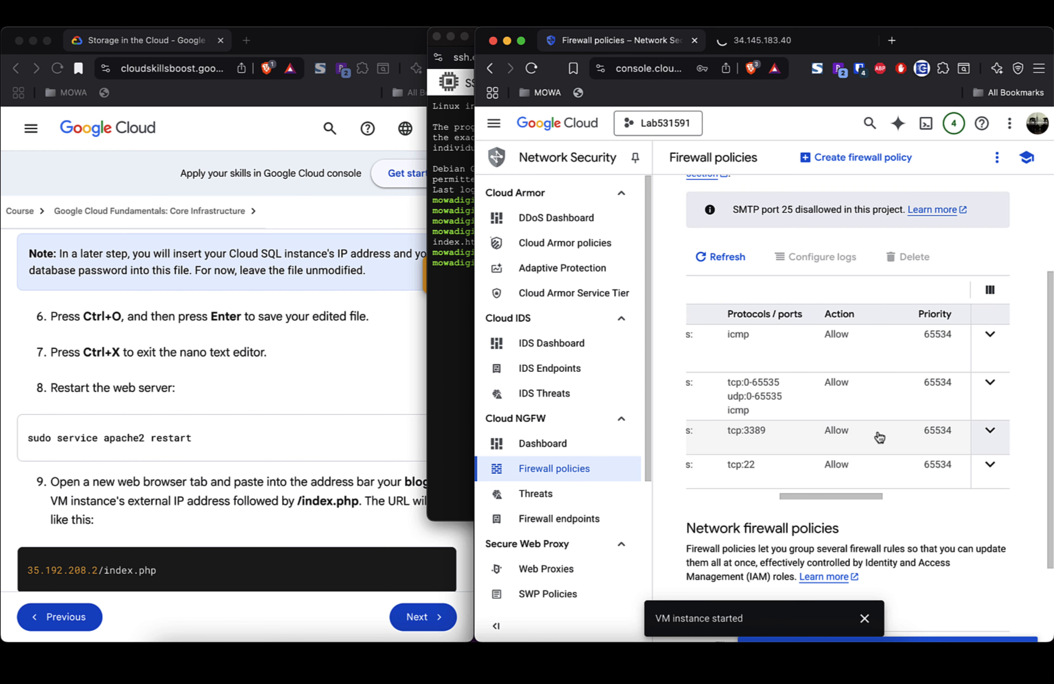
Step: Inspect the default-allow-icmp rule's IP ranges and dismiss the VM instance started notice
{"action": "left_click", "coordinate": [991, 335]}
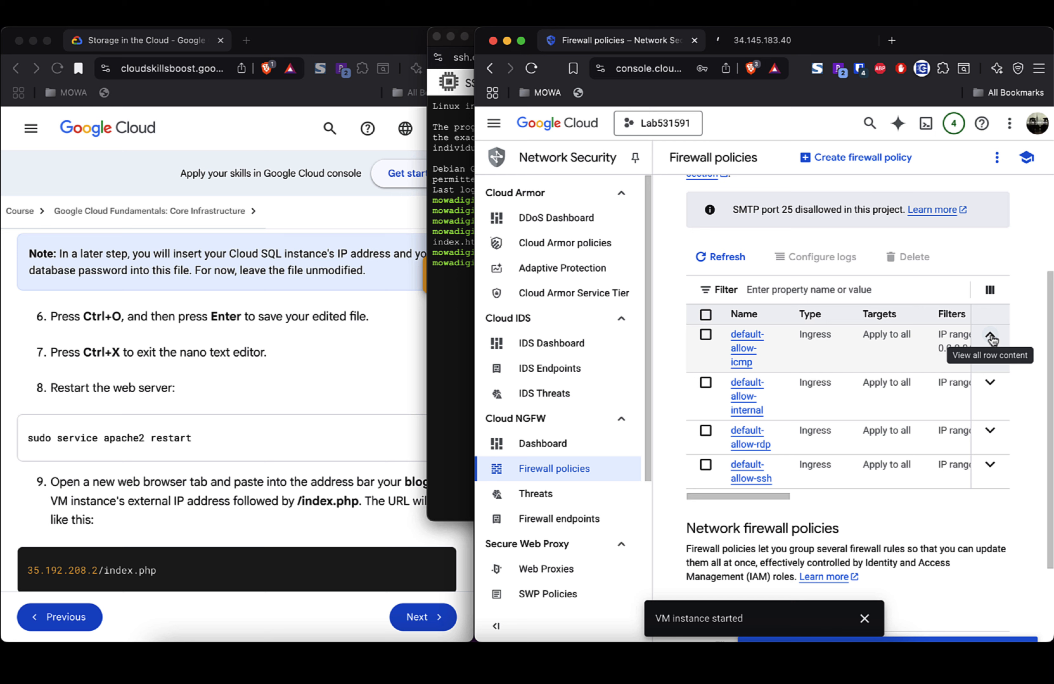
{"action": "left_click", "coordinate": [991, 338]}
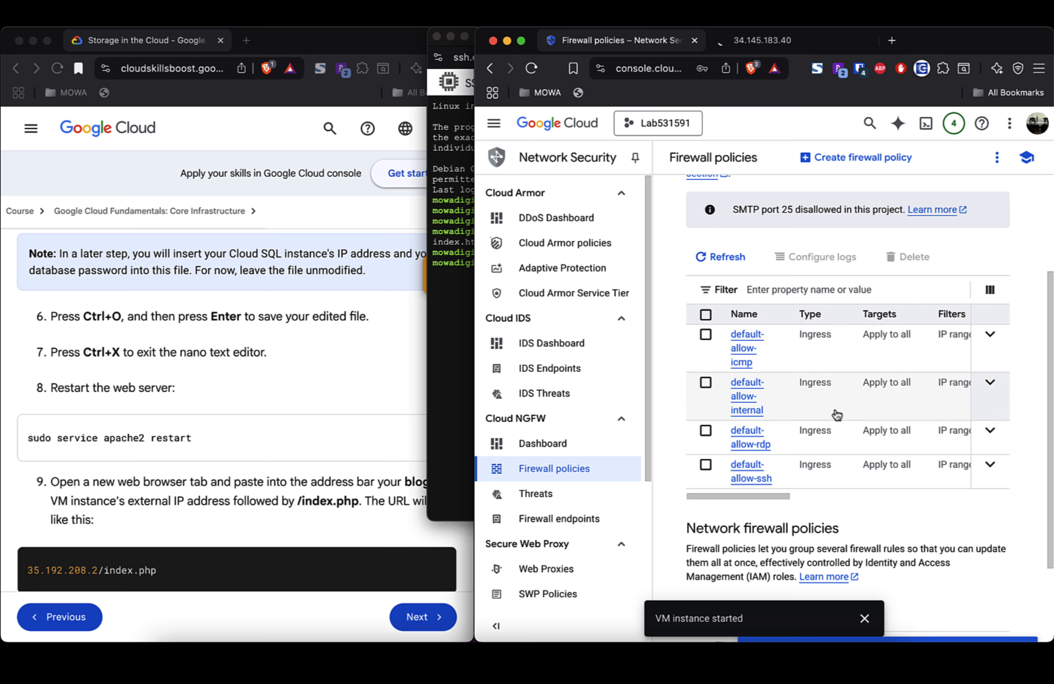
{"action": "scroll", "coordinate": [836, 413], "scroll_direction": "down", "scroll_amount": 5}
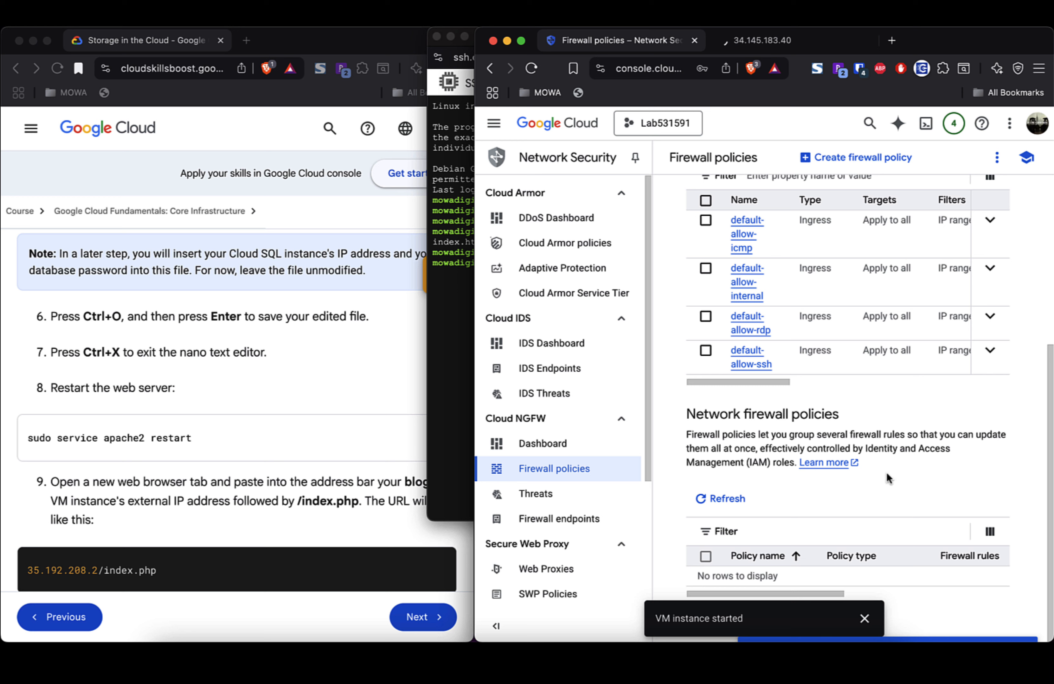
{"action": "left_click", "coordinate": [864, 618]}
{"action": "scroll", "coordinate": [908, 431], "scroll_direction": "up", "scroll_amount": 10}
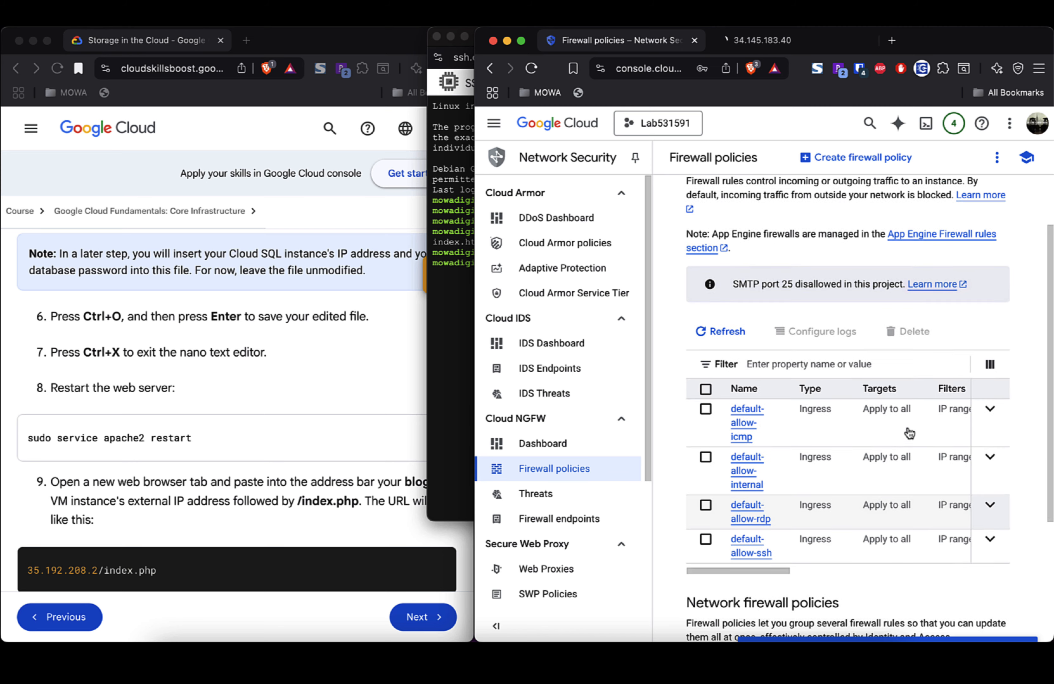
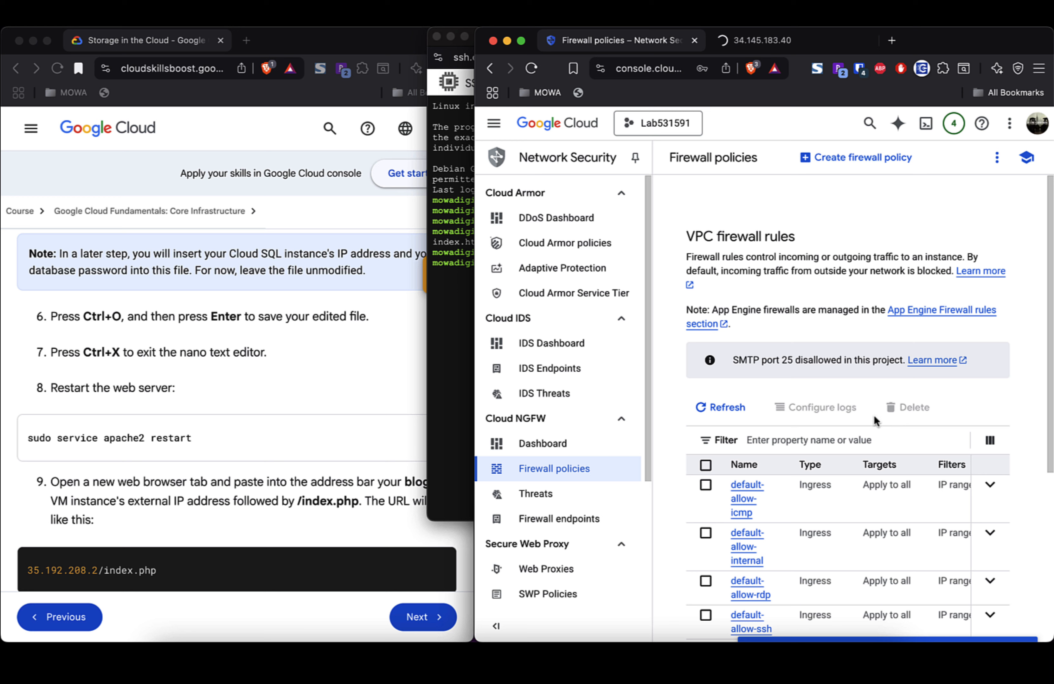
Step: Scroll the firewall rules table to check each rule's protocols and actions, then return to Network interface details
{"action": "scroll", "coordinate": [875, 422], "scroll_direction": "down", "scroll_amount": 2}
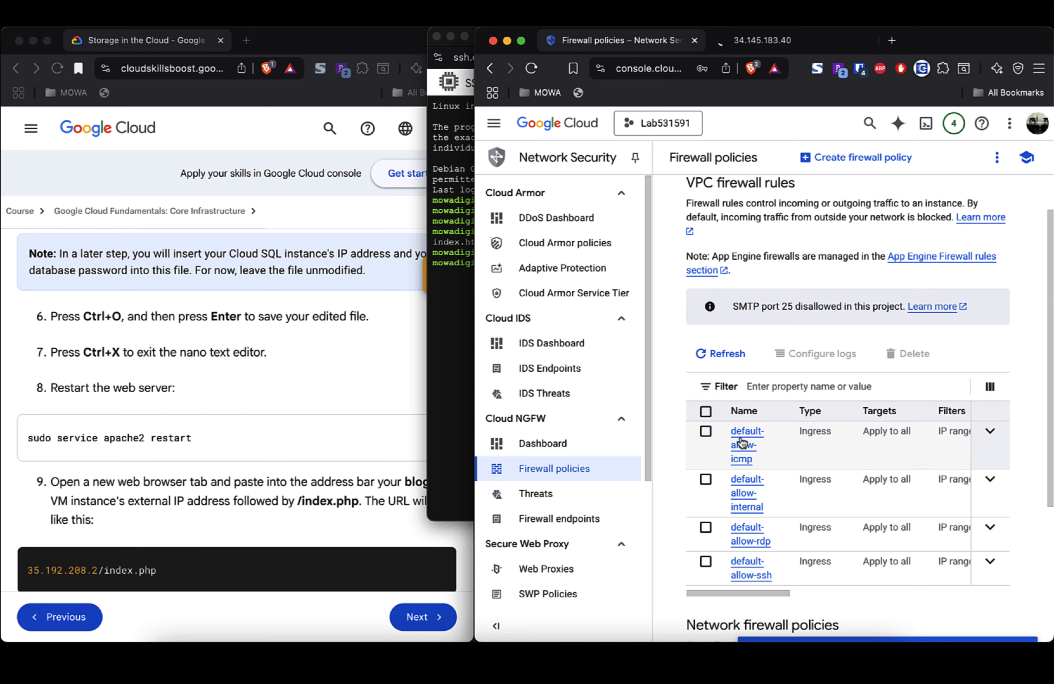
{"action": "scroll", "coordinate": [858, 453], "scroll_direction": "right", "scroll_amount": 5}
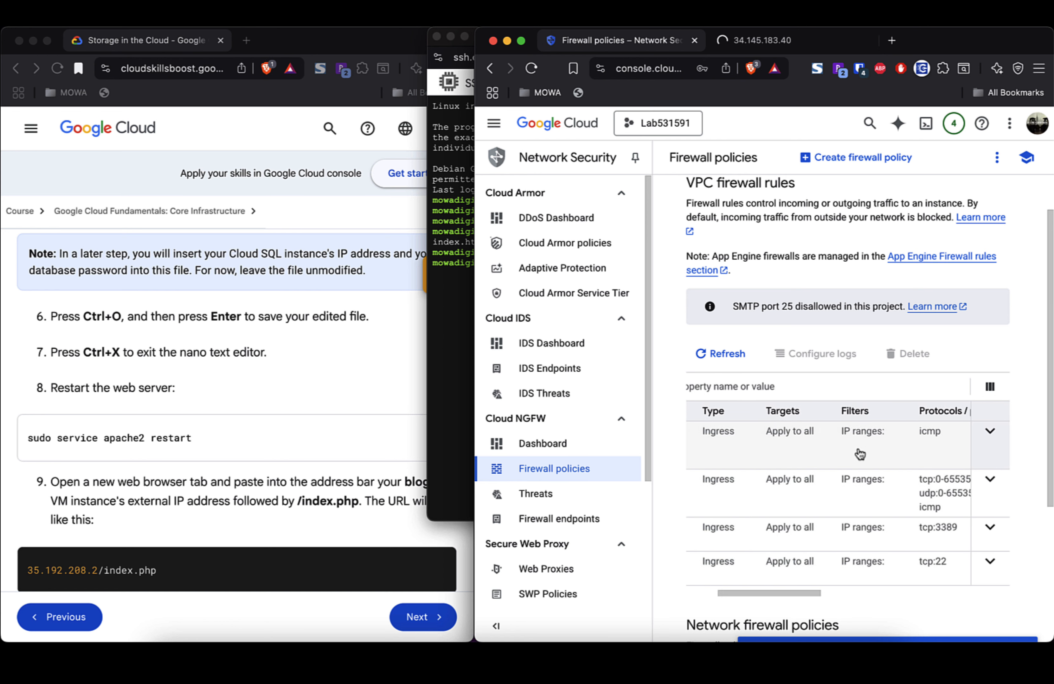
{"action": "scroll", "coordinate": [860, 453], "scroll_direction": "right", "scroll_amount": 3}
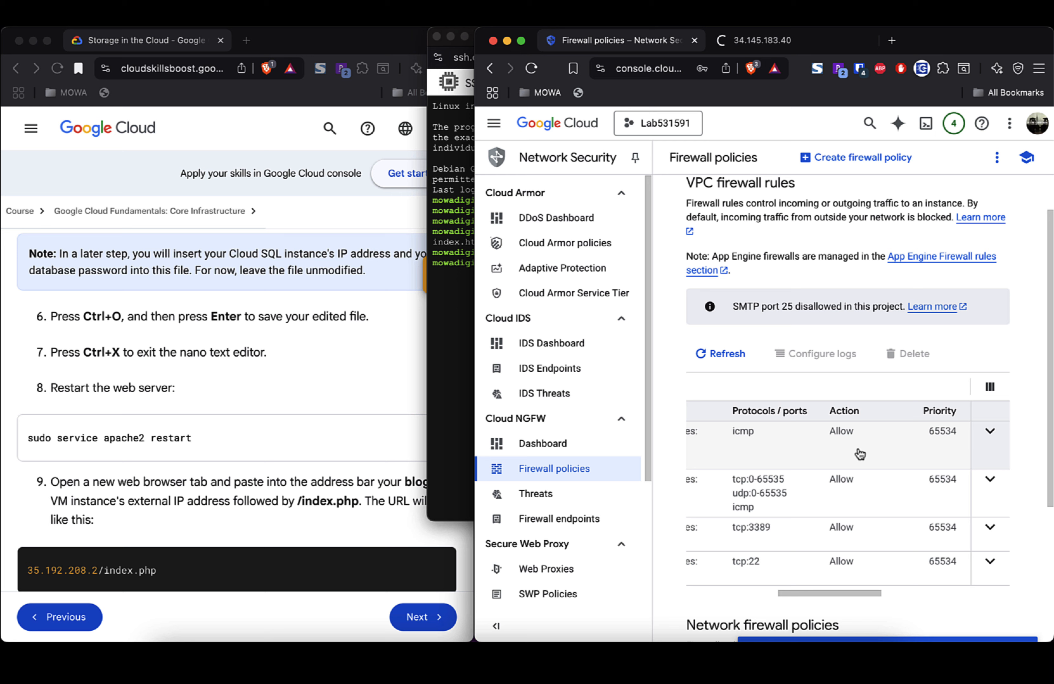
{"action": "scroll", "coordinate": [860, 454], "scroll_direction": "down", "scroll_amount": 5}
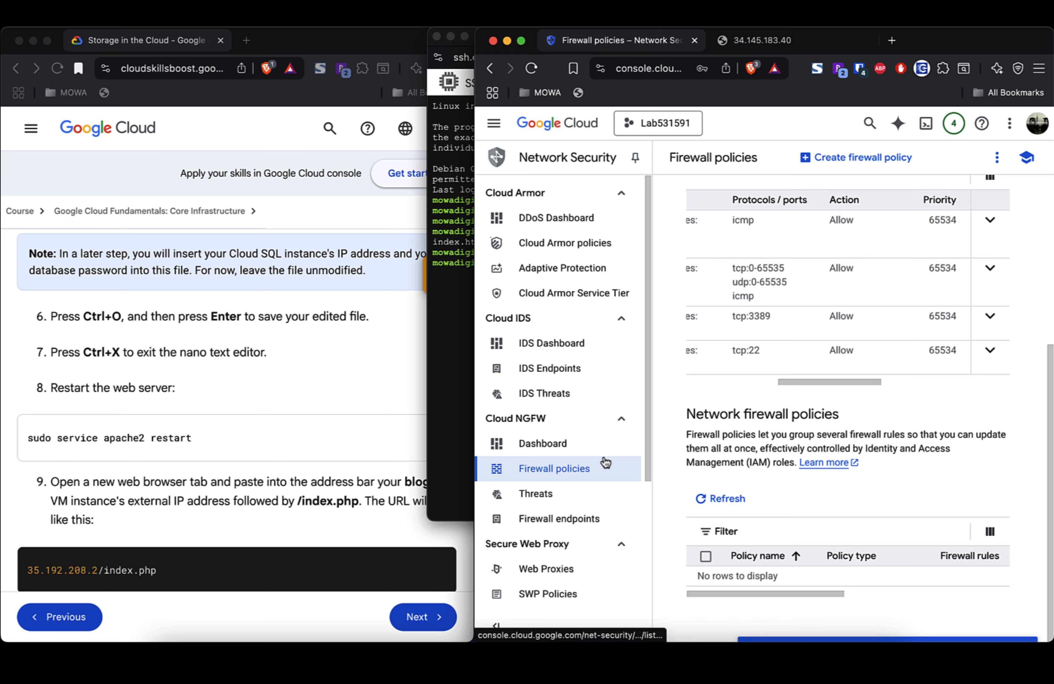
{"action": "scroll", "coordinate": [788, 398], "scroll_direction": "up", "scroll_amount": 5}
{"action": "scroll", "coordinate": [789, 399], "scroll_direction": "left", "scroll_amount": 5}
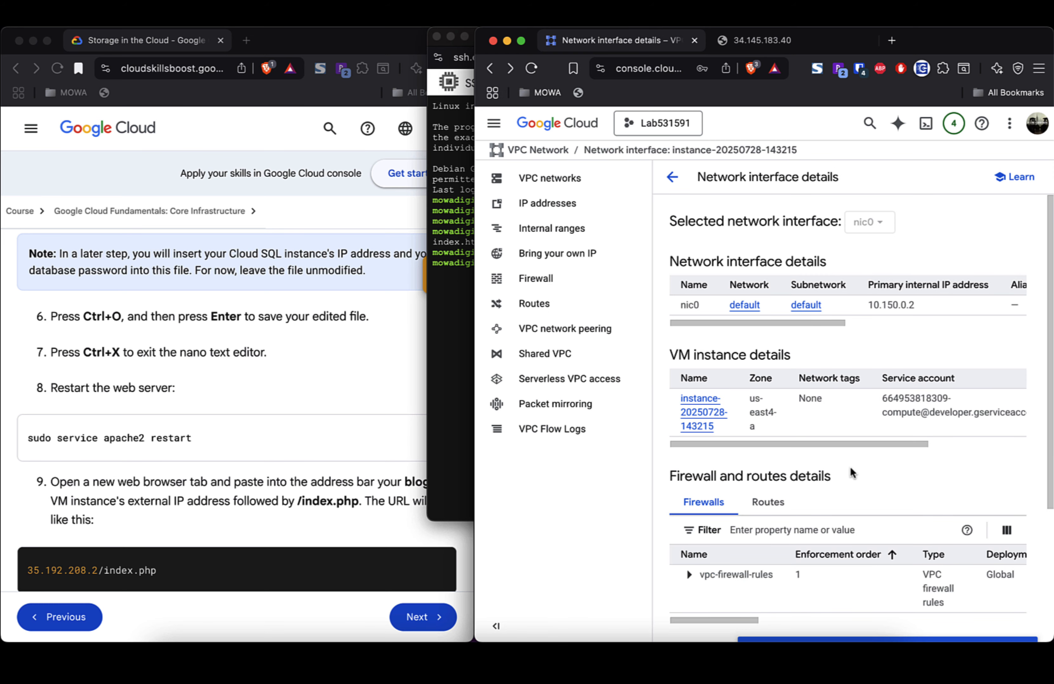
{"action": "scroll", "coordinate": [851, 467], "scroll_direction": "down", "scroll_amount": 3}
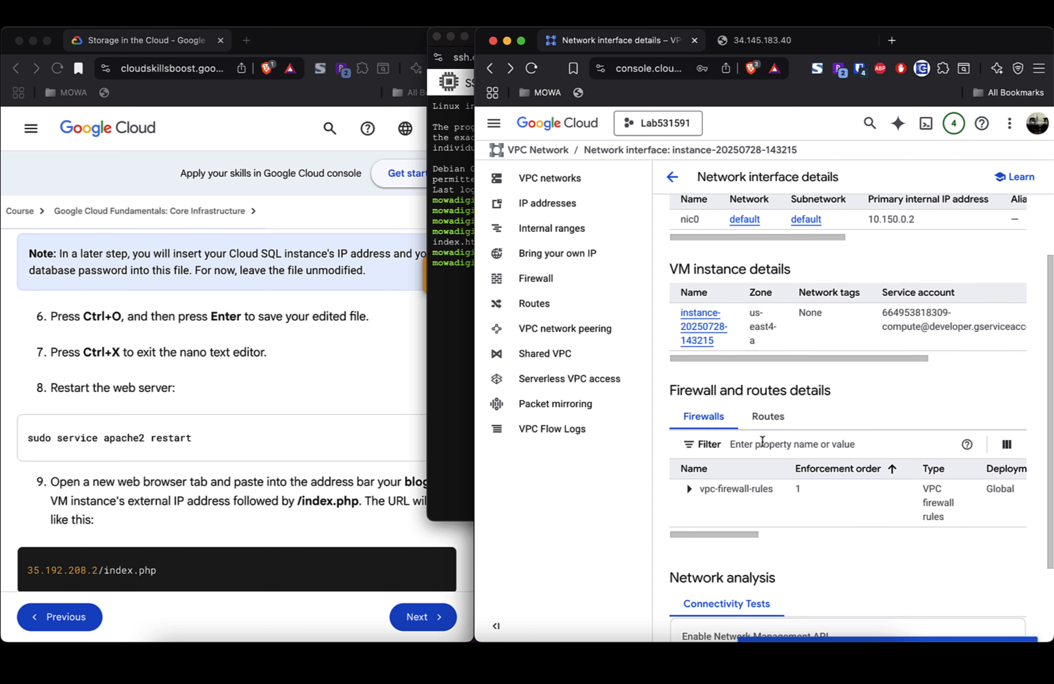
{"action": "scroll", "coordinate": [849, 414], "scroll_direction": "up", "scroll_amount": 2}
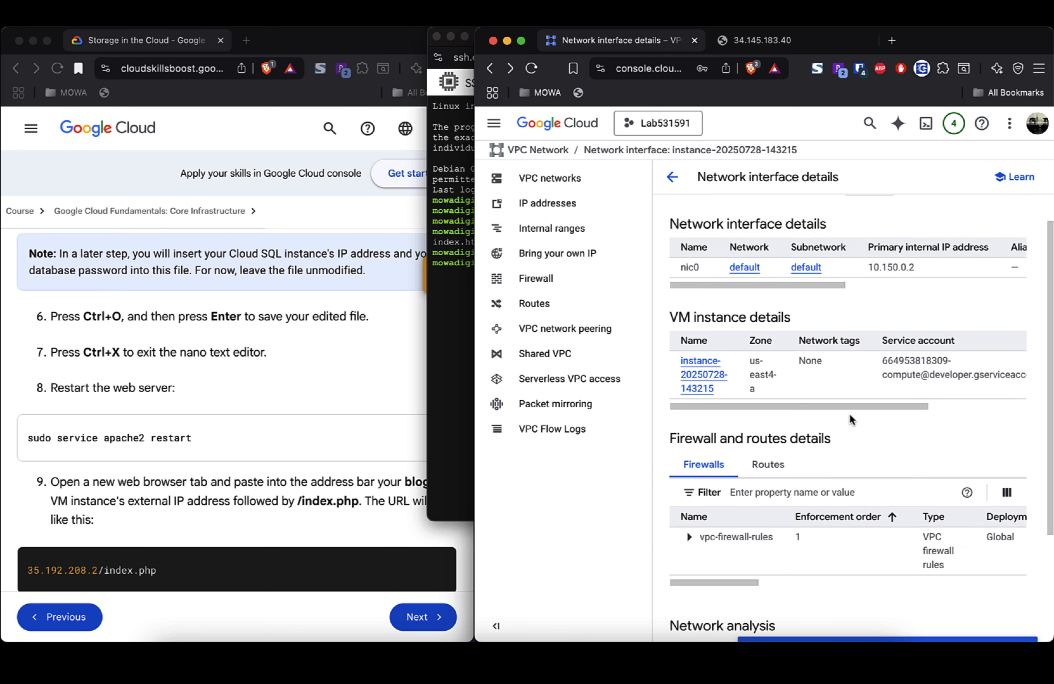
{"action": "scroll", "coordinate": [849, 415], "scroll_direction": "down", "scroll_amount": 5}
{"action": "left_click_drag", "start_coordinate": [743, 430], "coordinate": [801, 429]}
Step: Load 34.145.183.40/index.html in the VM's tab instead of index.php
{"action": "left_click", "coordinate": [773, 39]}
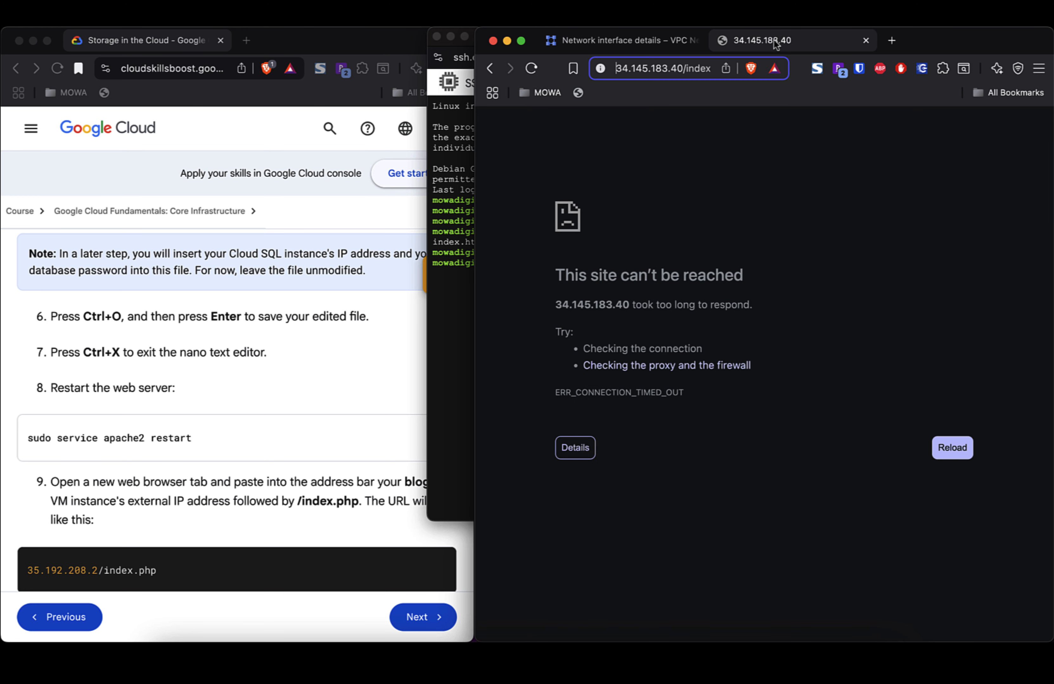
{"action": "type", "text": ".php"}
{"action": "key", "text": "BackSpace"}
{"action": "key", "text": "BackSpace"}
{"action": "key", "text": "BackSpace"}
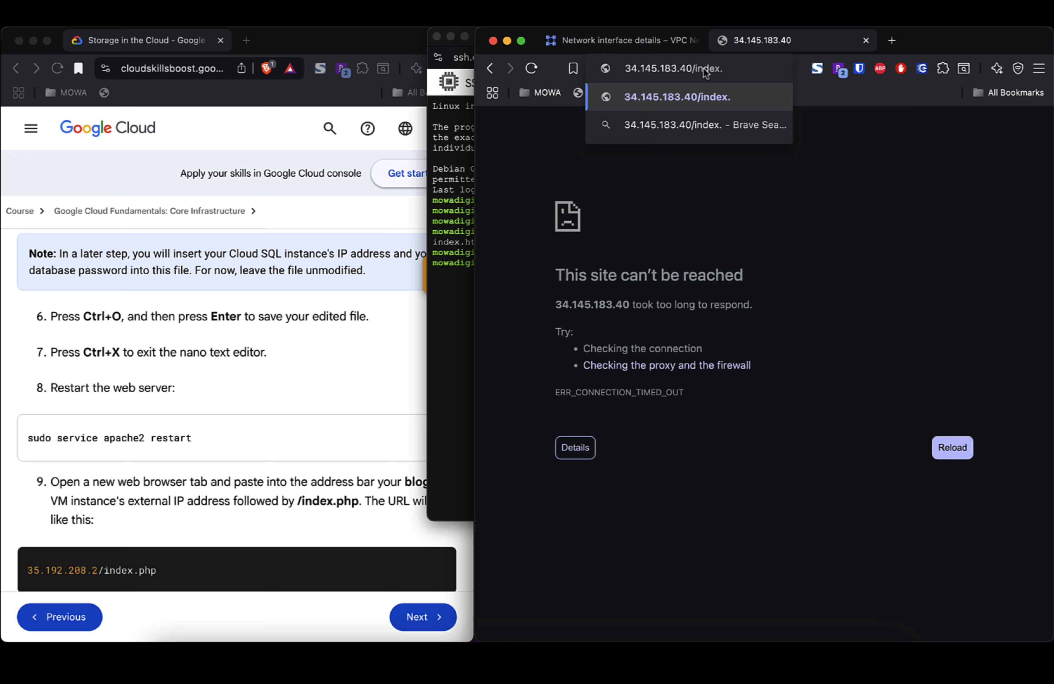
{"action": "type", "text": "html"}
{"action": "key", "text": "Return"}
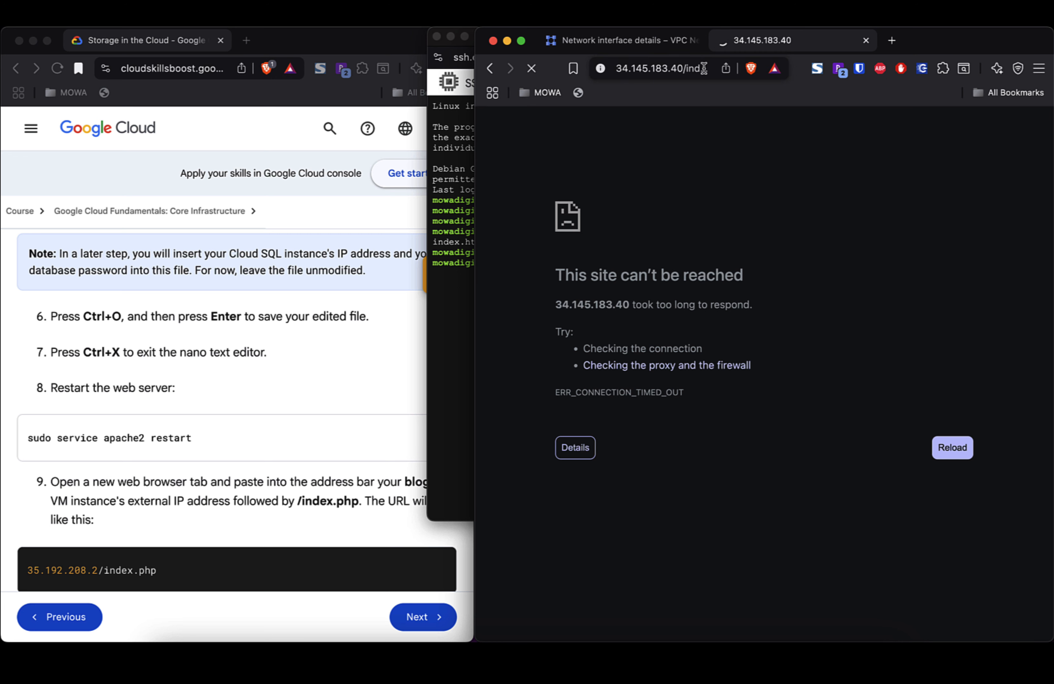
Step: Select part of the address for editing, then go back to the console's Network interface details page
{"action": "left_click", "coordinate": [627, 61]}
{"action": "left_click", "coordinate": [630, 70]}
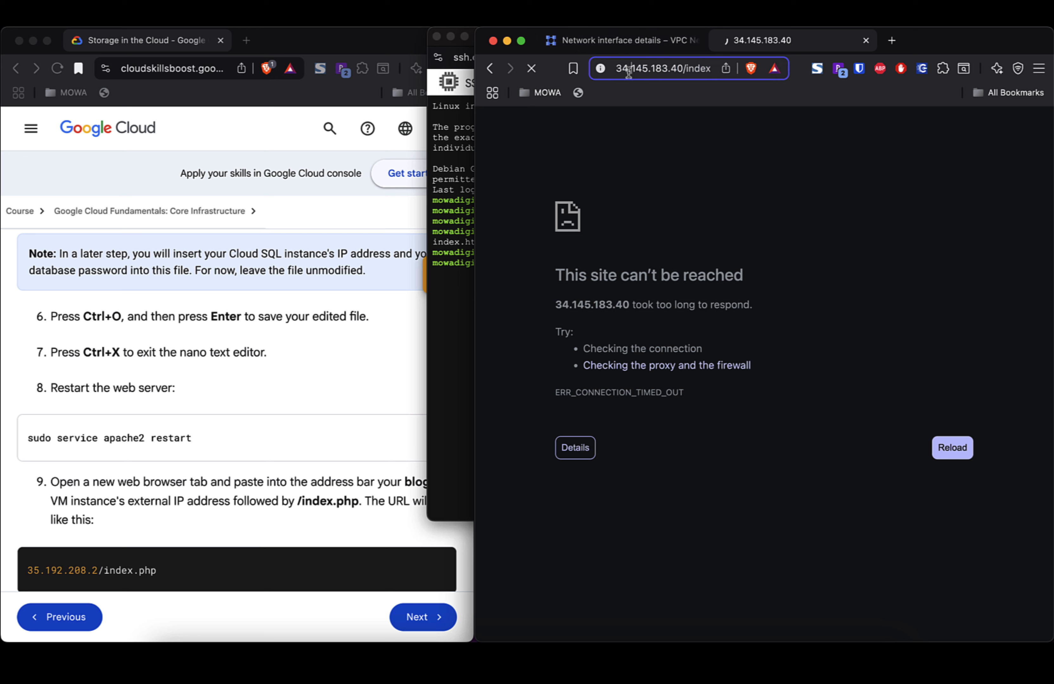
{"action": "left_click_drag", "start_coordinate": [630, 71], "coordinate": [591, 75]}
{"action": "left_click", "coordinate": [651, 66]}
{"action": "key", "text": "Left"}
{"action": "key", "text": "Left"}
{"action": "key", "text": "Left"}
{"action": "key", "text": "Left"}
{"action": "key", "text": "Left"}
{"action": "key", "text": "Left"}
{"action": "left_click", "coordinate": [639, 40]}
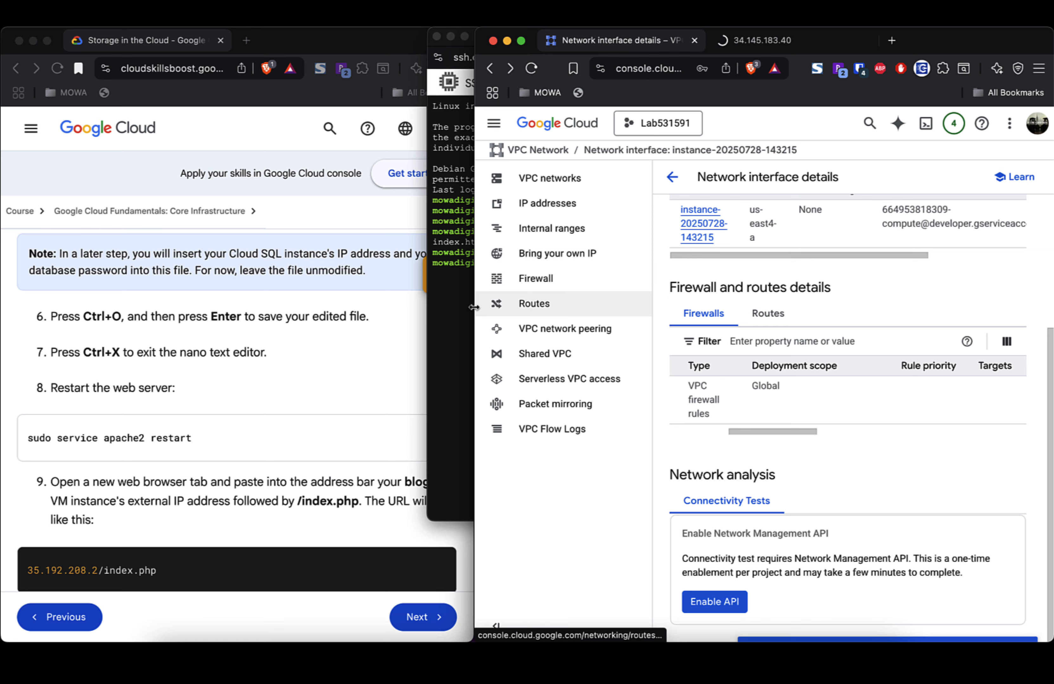
Step: Run ping 34.145.183.40 in the SSH terminal
{"action": "left_click", "coordinate": [455, 314]}
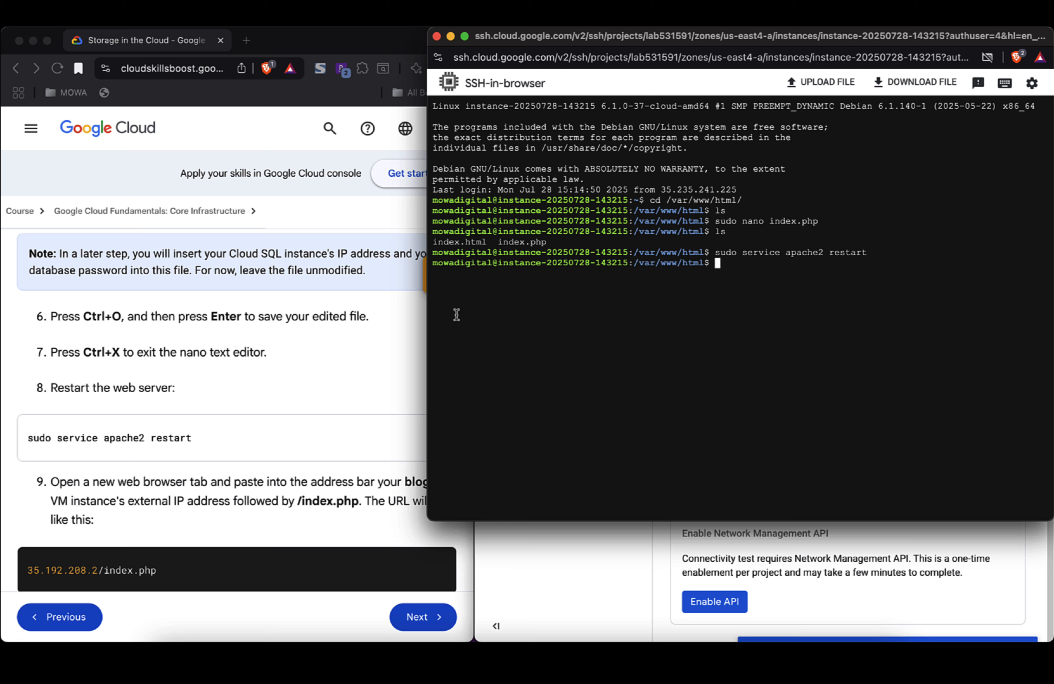
{"action": "type", "text": "ping"}
{"action": "key", "text": "Up"}
{"action": "key", "text": "BackSpace"}
{"action": "key", "text": "BackSpace"}
{"action": "key", "text": "BackSpace"}
{"action": "key", "text": "BackSpace"}
{"action": "key", "text": "BackSpace"}
{"action": "key", "text": "BackSpace"}
{"action": "key", "text": "BackSpace"}
{"action": "key", "text": "BackSpace"}
{"action": "key", "text": "BackSpace"}
{"action": "key", "text": "BackSpace"}
{"action": "key", "text": "BackSpace"}
{"action": "key", "text": "BackSpace"}
{"action": "key", "text": "BackSpace"}
{"action": "key", "text": "BackSpace"}
{"action": "key", "text": "BackSpace"}
{"action": "key", "text": "BackSpace"}
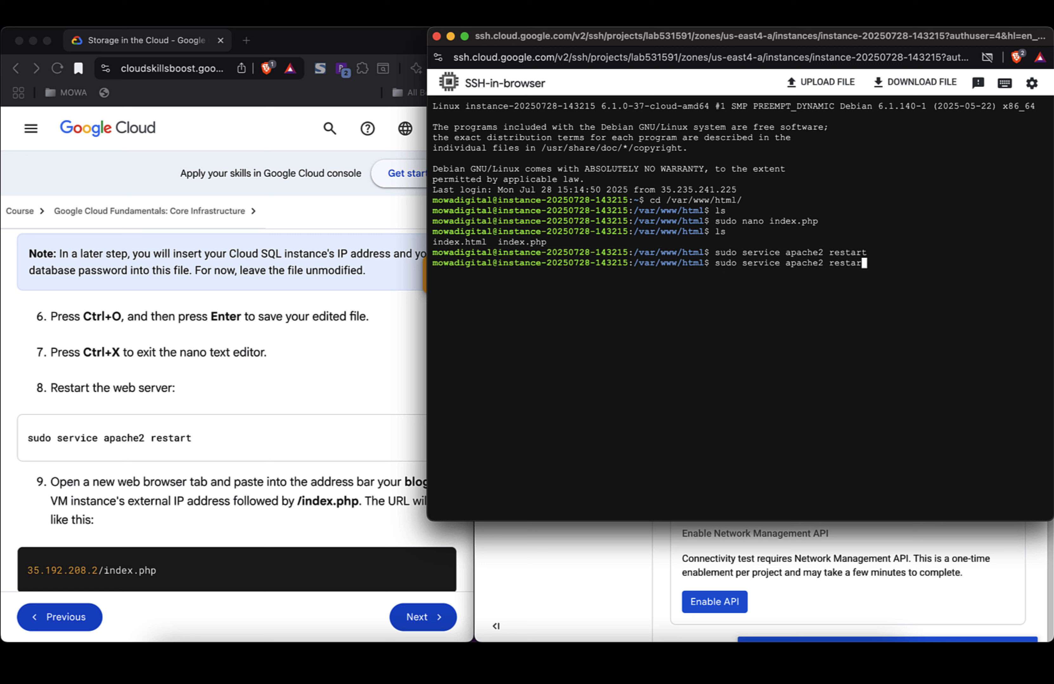
{"action": "key", "text": "BackSpace"}
{"action": "key", "text": "BackSpace"}
{"action": "key", "text": "BackSpace"}
{"action": "key", "text": "BackSpace"}
{"action": "key", "text": "BackSpace"}
{"action": "key", "text": "BackSpace"}
{"action": "key", "text": "BackSpace"}
{"action": "key", "text": "BackSpace"}
{"action": "key", "text": "BackSpace"}
{"action": "key", "text": "BackSpace"}
{"action": "key", "text": "BackSpace"}
{"action": "key", "text": "BackSpace"}
{"action": "key", "text": "BackSpace"}
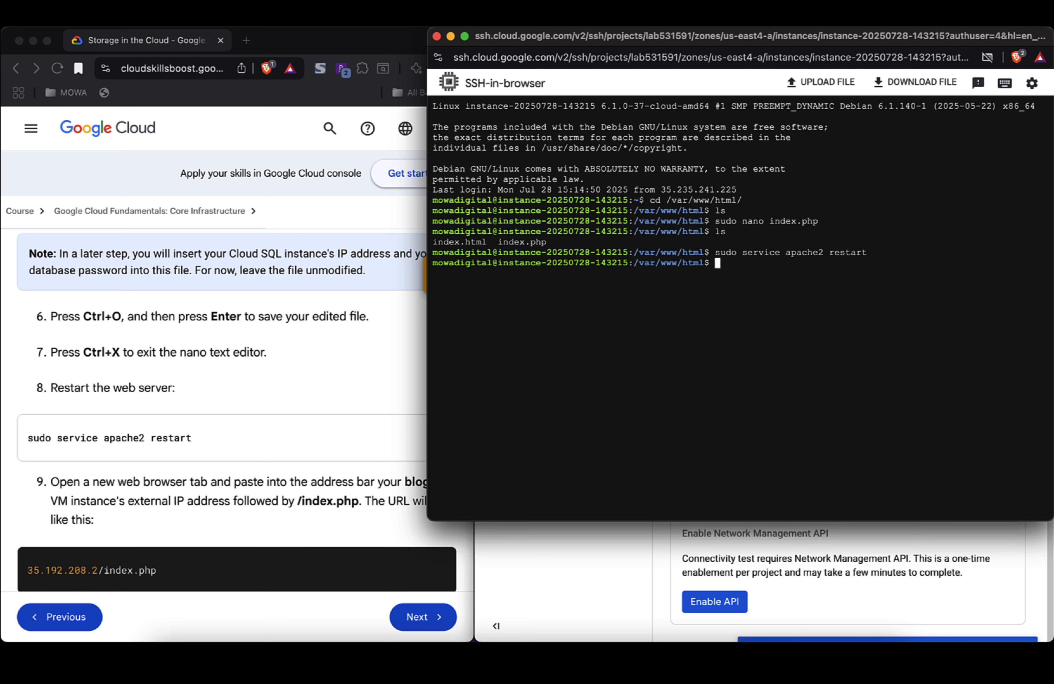
{"action": "type", "text": "ping"}
{"action": "type", "text": "34.145.183.40"}
{"action": "key", "text": "Return"}
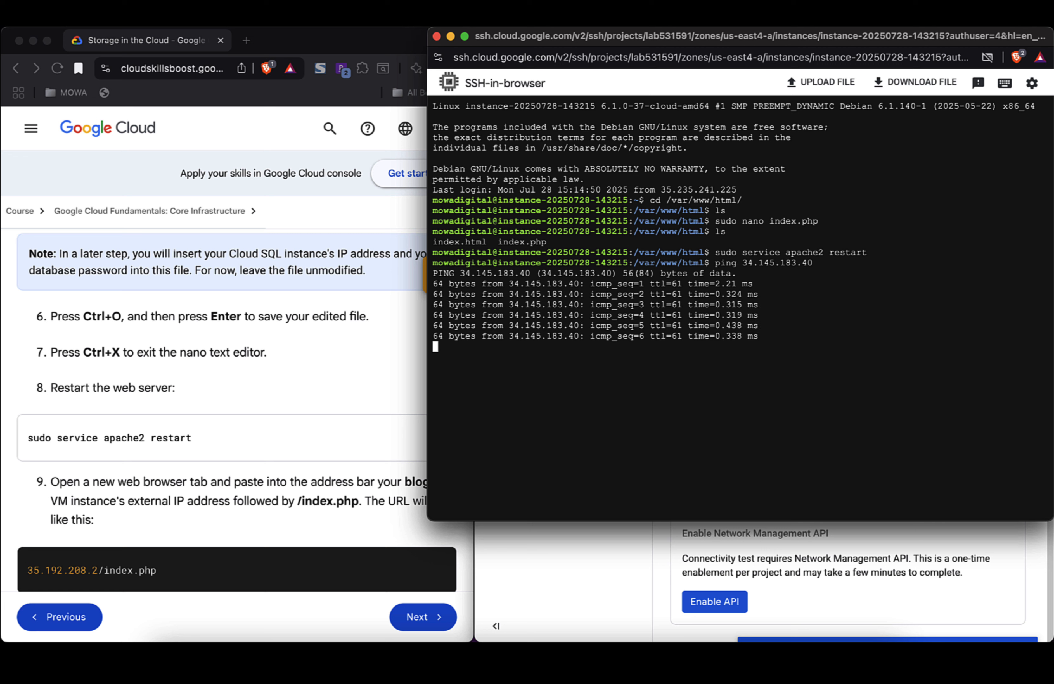
Step: Stop the ping at 8 of 8 replies with 0% loss, then return the console to VM instances
{"action": "type", "text": "e"}
{"action": "key", "text": "ctrl+c"}
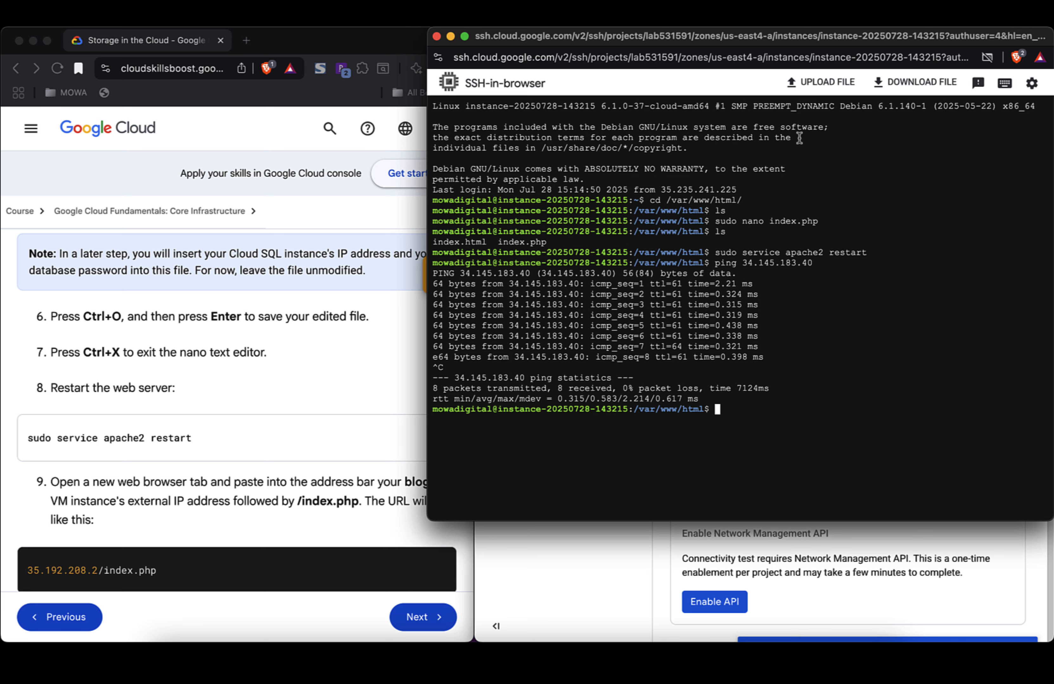
{"action": "left_click", "coordinate": [591, 561]}
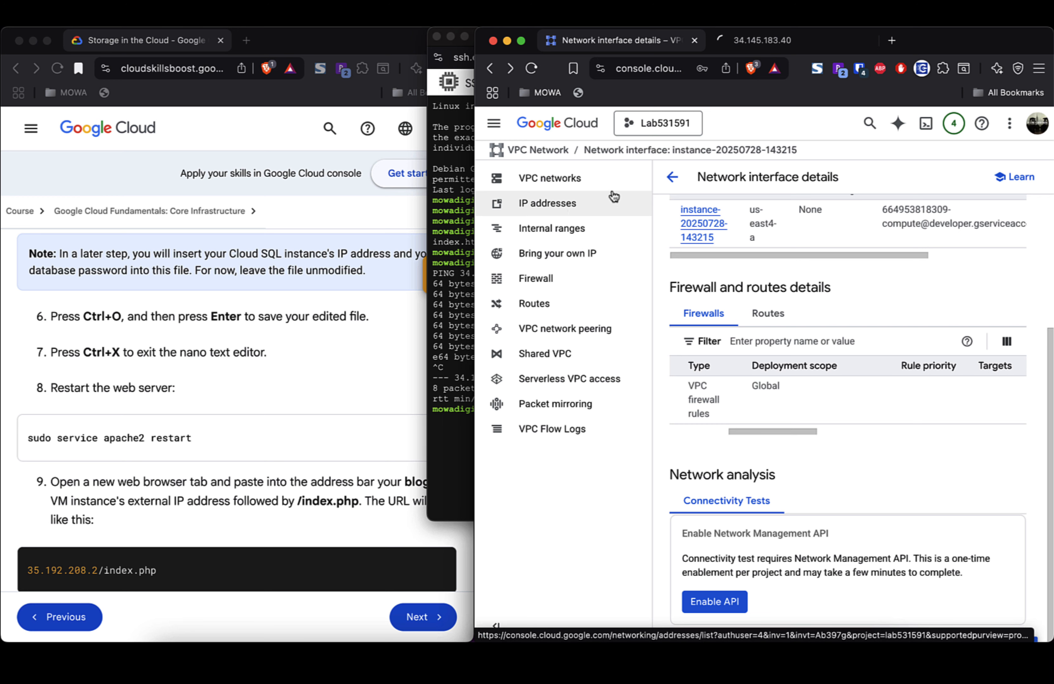
{"action": "left_click", "coordinate": [490, 69]}
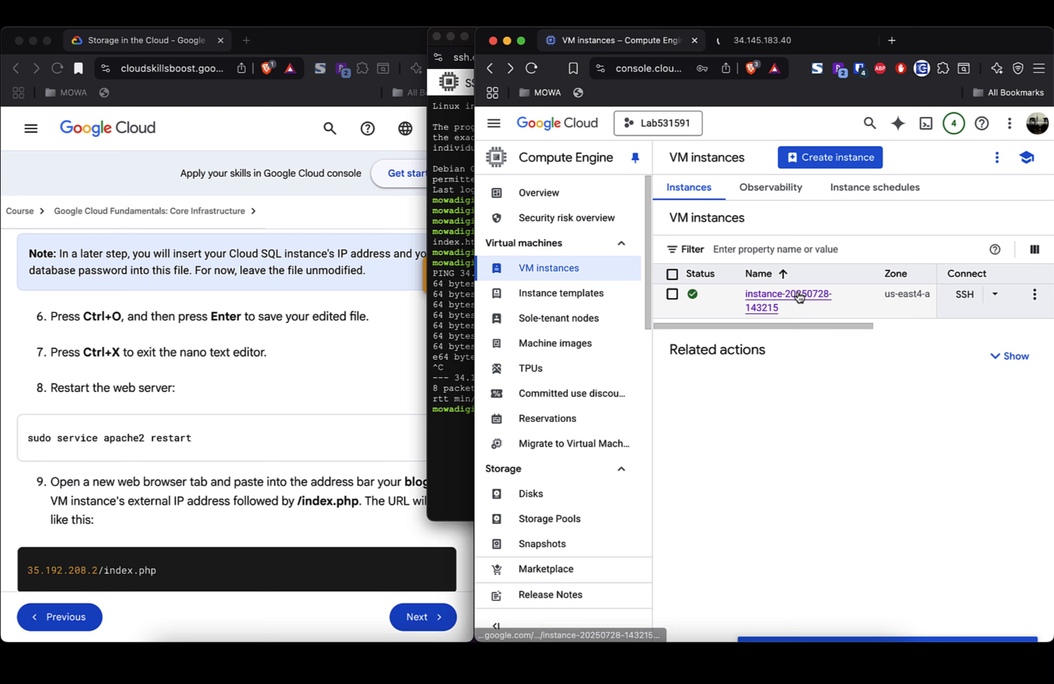
Step: Open the instance's details and scroll to Firewalls, confirming HTTP and HTTPS traffic are both Off
{"action": "left_click", "coordinate": [799, 297]}
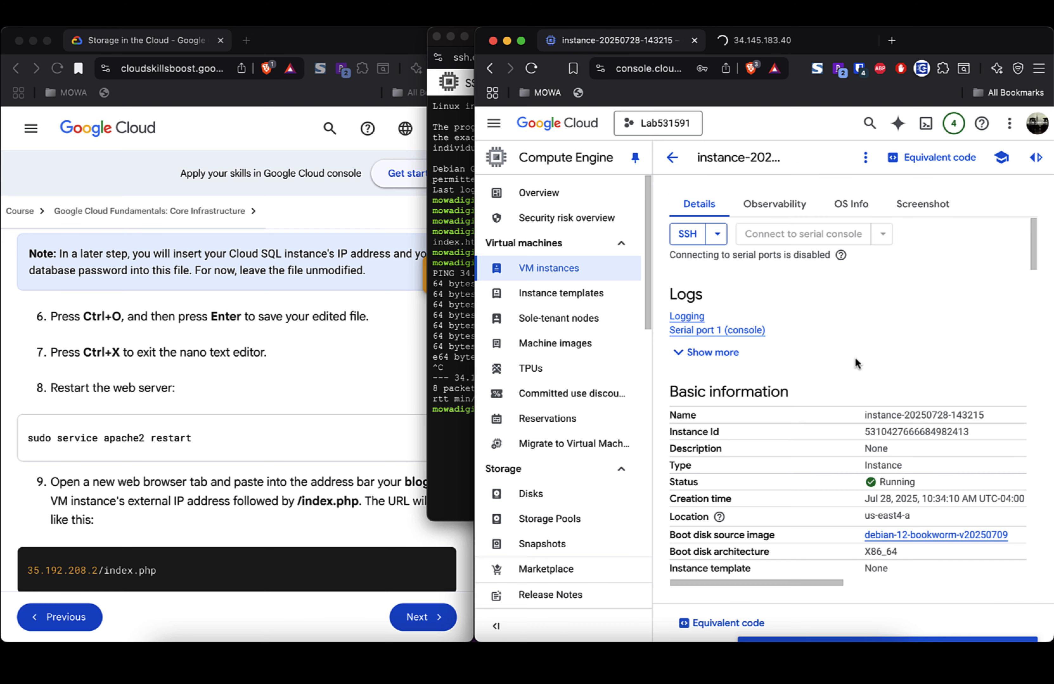
{"action": "scroll", "coordinate": [855, 359], "scroll_direction": "down", "scroll_amount": 5}
{"action": "scroll", "coordinate": [855, 360], "scroll_direction": "down", "scroll_amount": 7}
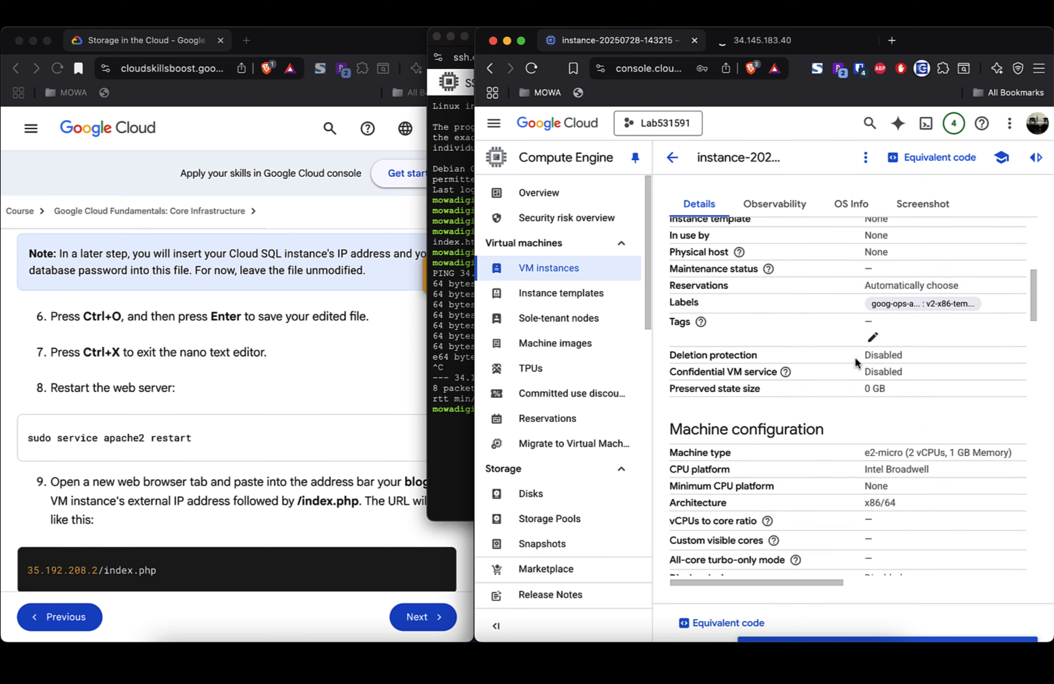
{"action": "scroll", "coordinate": [855, 361], "scroll_direction": "down", "scroll_amount": 7}
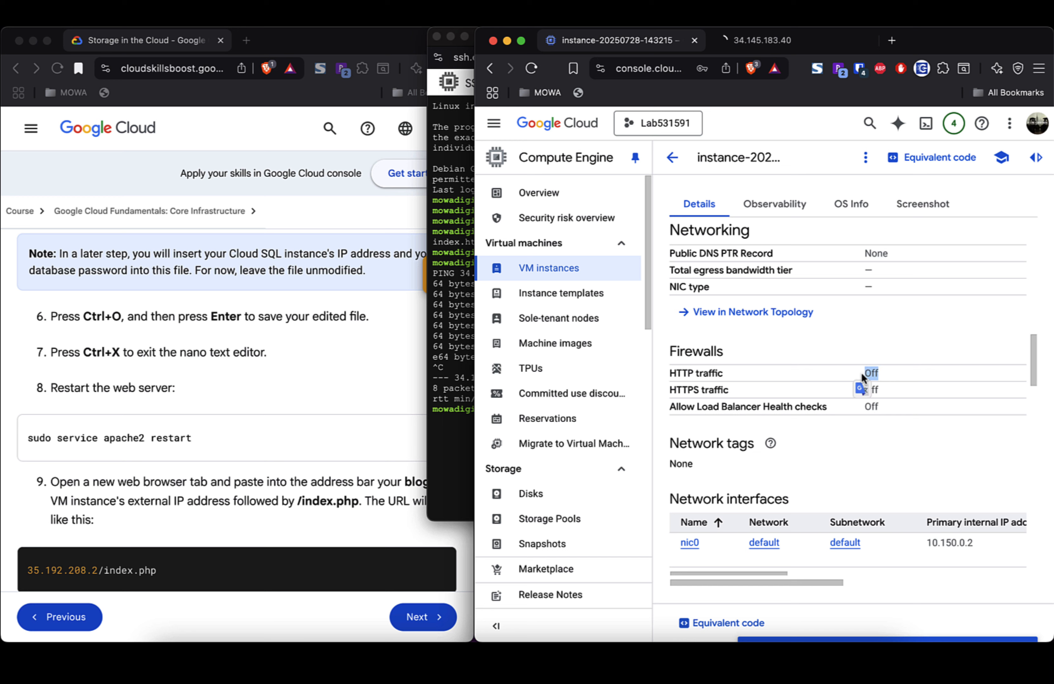
{"action": "left_click", "coordinate": [899, 373]}
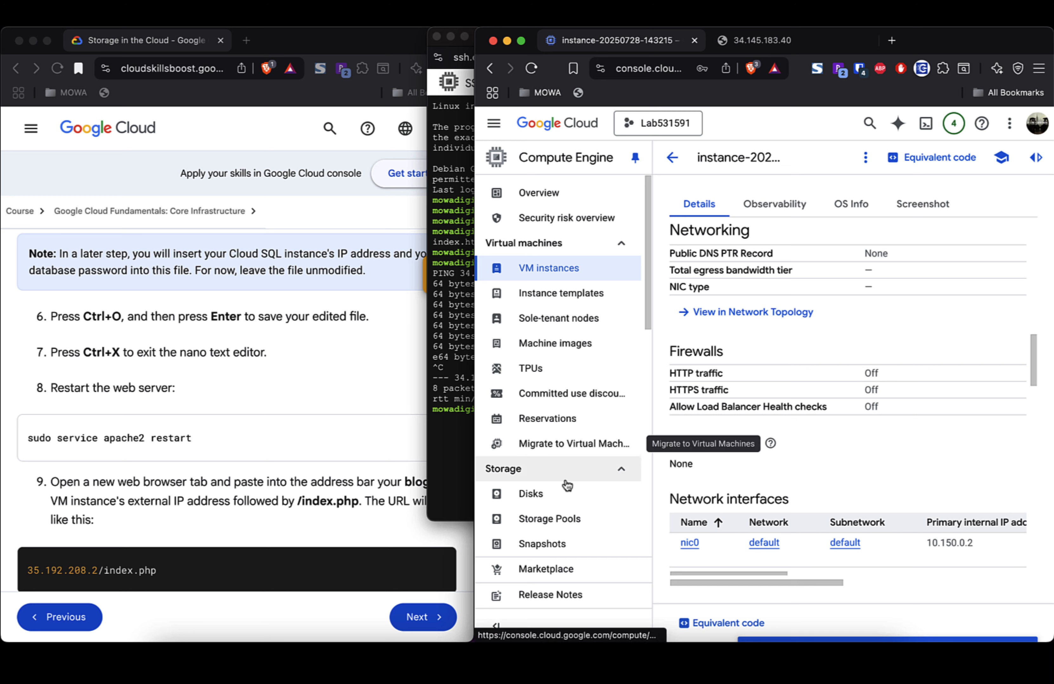
{"action": "scroll", "coordinate": [568, 485], "scroll_direction": "down", "scroll_amount": 3}
{"action": "scroll", "coordinate": [568, 484], "scroll_direction": "down", "scroll_amount": 7}
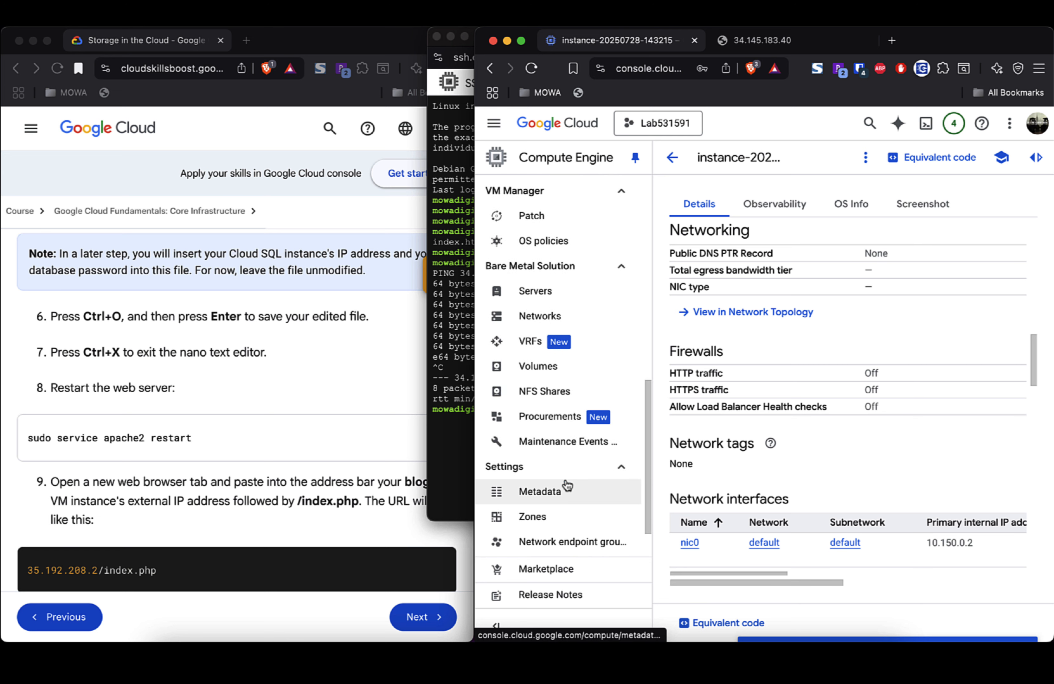
{"action": "scroll", "coordinate": [565, 483], "scroll_direction": "down", "scroll_amount": 1}
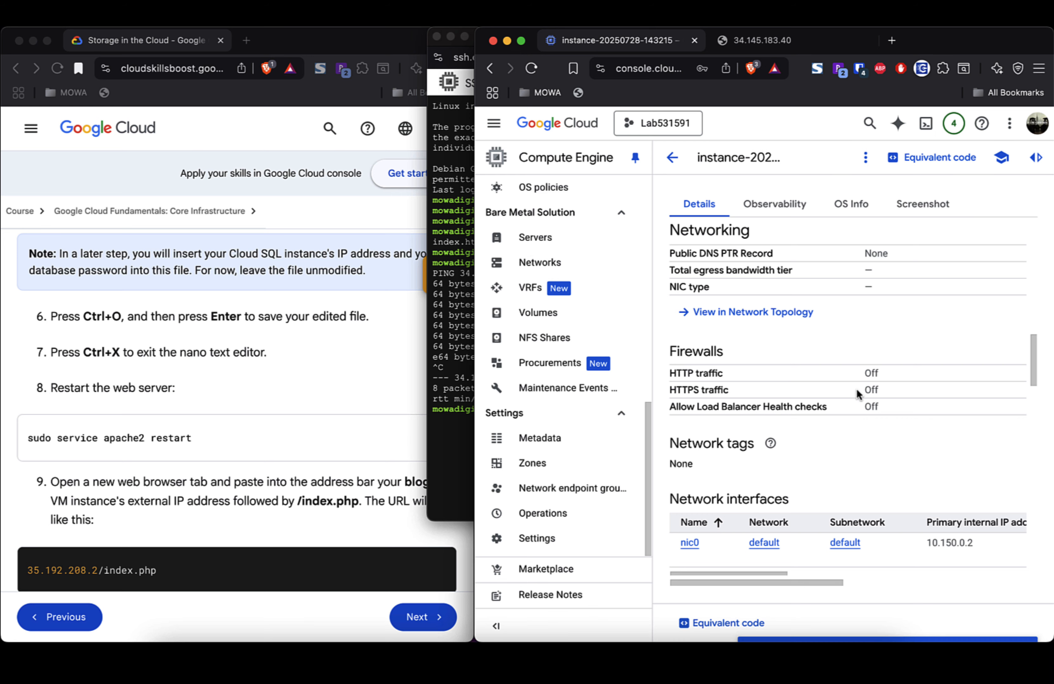
{"action": "scroll", "coordinate": [856, 389], "scroll_direction": "down", "scroll_amount": 5}
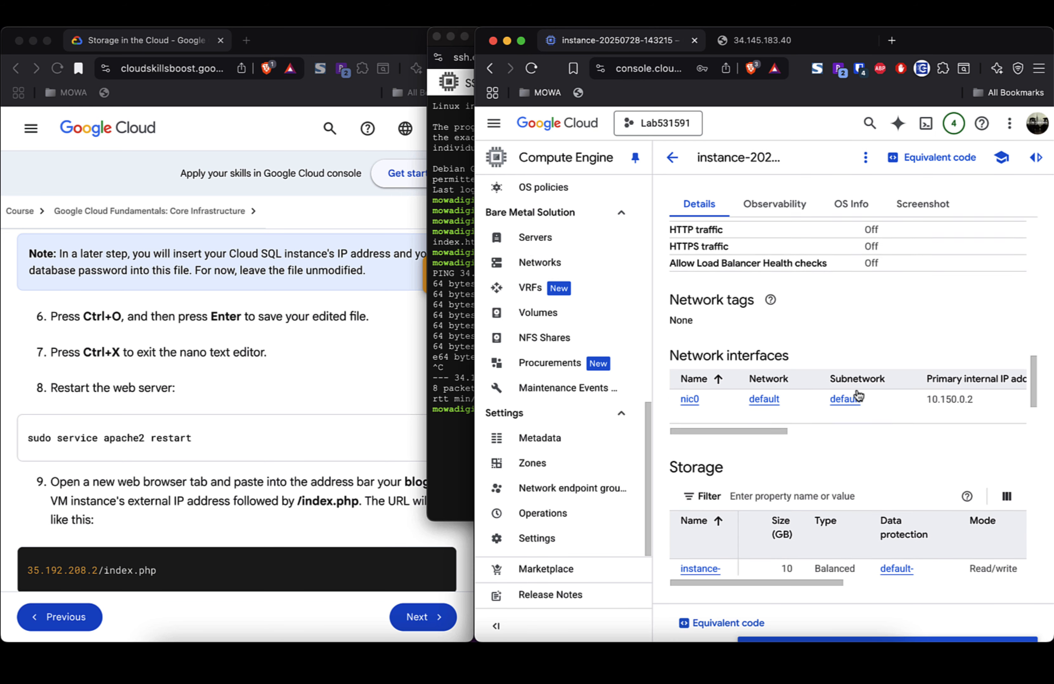
{"action": "scroll", "coordinate": [856, 388], "scroll_direction": "down", "scroll_amount": 2}
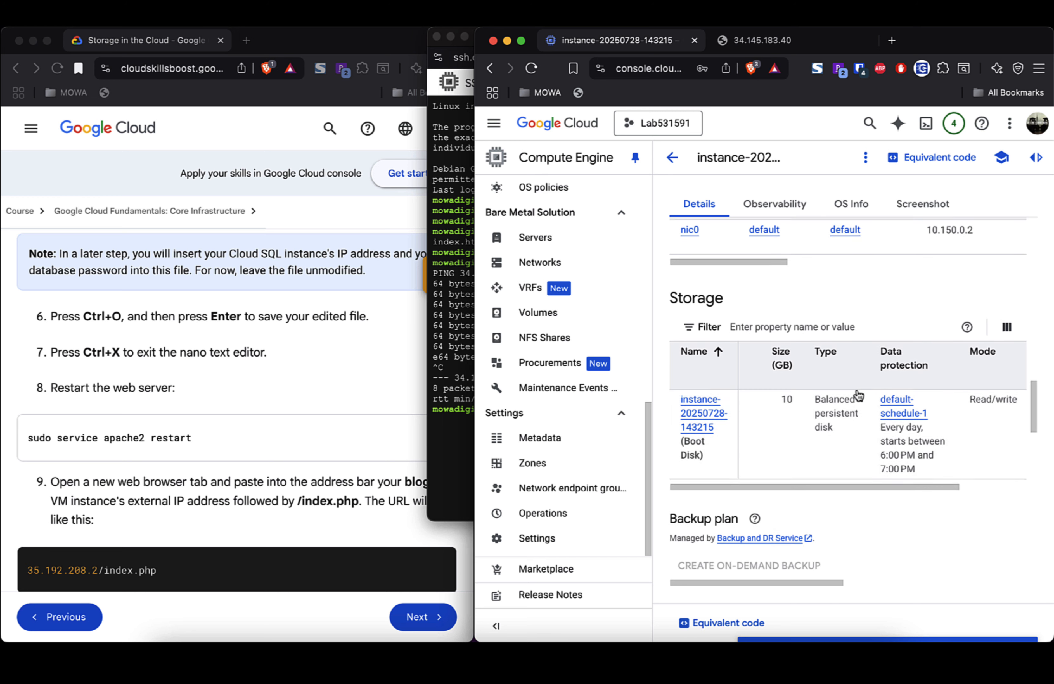
{"action": "scroll", "coordinate": [858, 395], "scroll_direction": "up", "scroll_amount": 1}
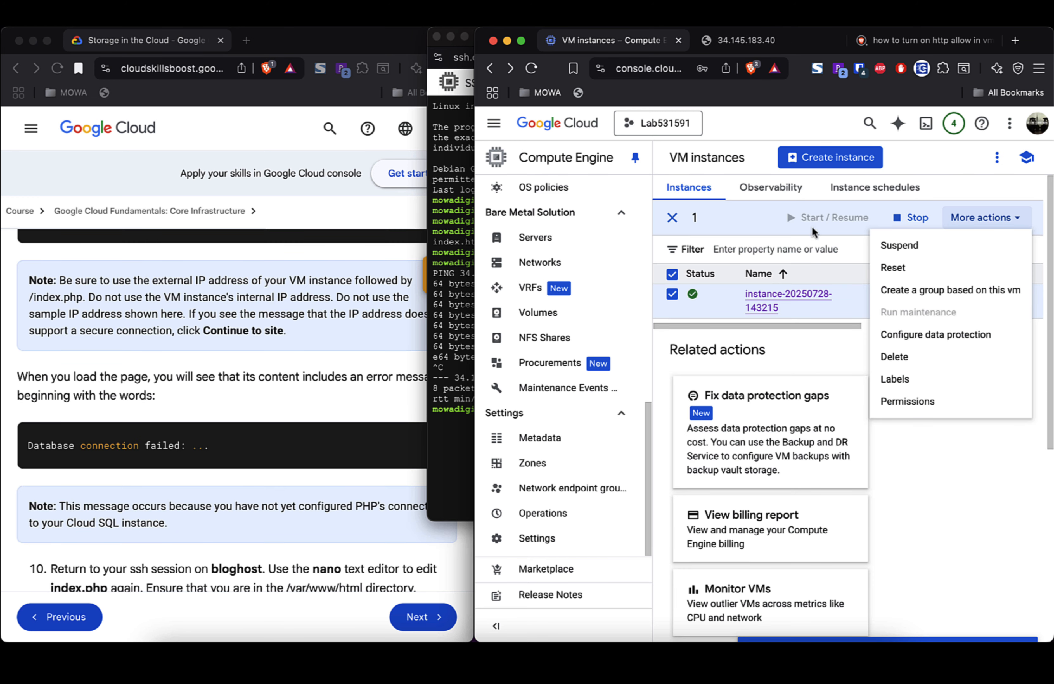
Step: Close the actions list, reopen the instance's details page and scroll through it
{"action": "left_click", "coordinate": [983, 508]}
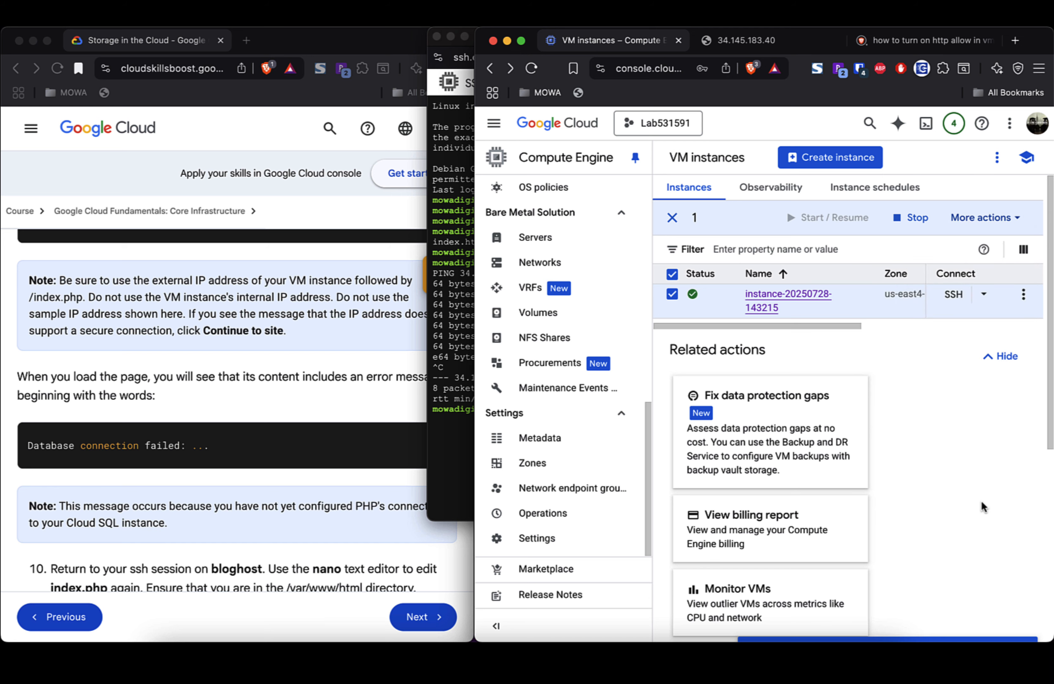
{"action": "left_click", "coordinate": [771, 306]}
{"action": "scroll", "coordinate": [783, 407], "scroll_direction": "down", "scroll_amount": 10}
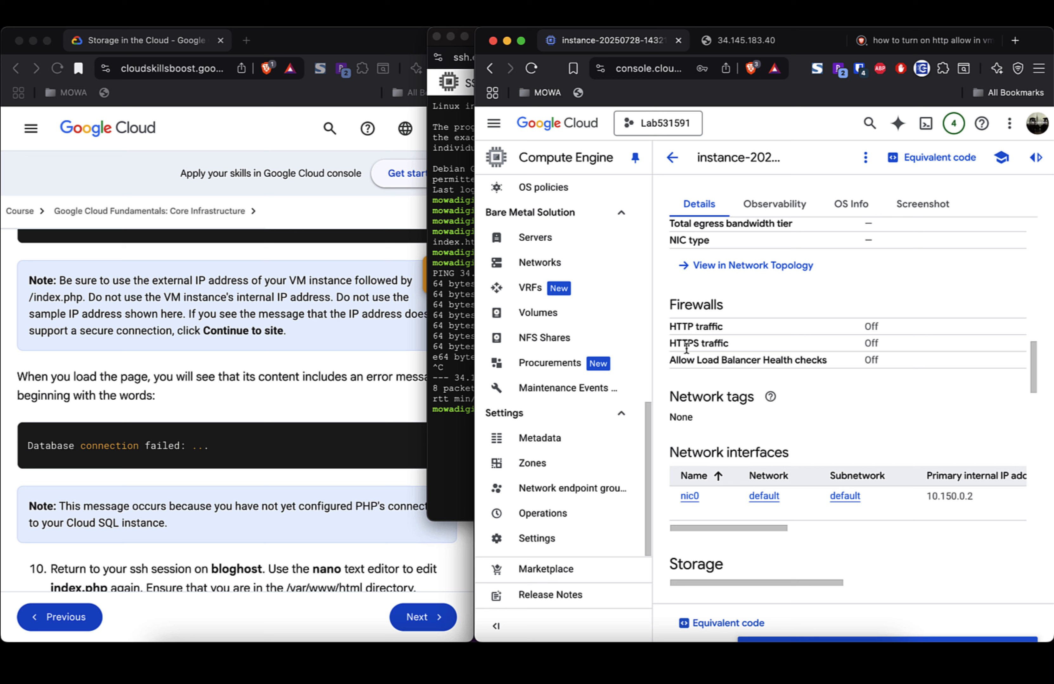
{"action": "scroll", "coordinate": [753, 341], "scroll_direction": "right", "scroll_amount": 3}
{"action": "scroll", "coordinate": [754, 345], "scroll_direction": "right", "scroll_amount": 3}
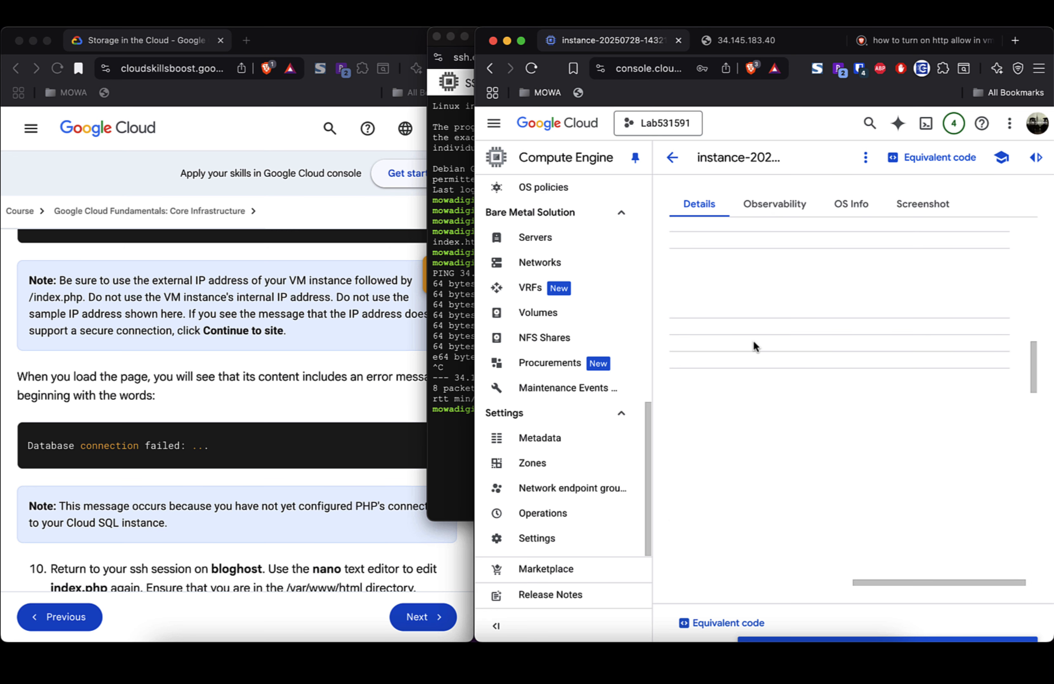
{"action": "scroll", "coordinate": [754, 343], "scroll_direction": "up", "scroll_amount": 10}
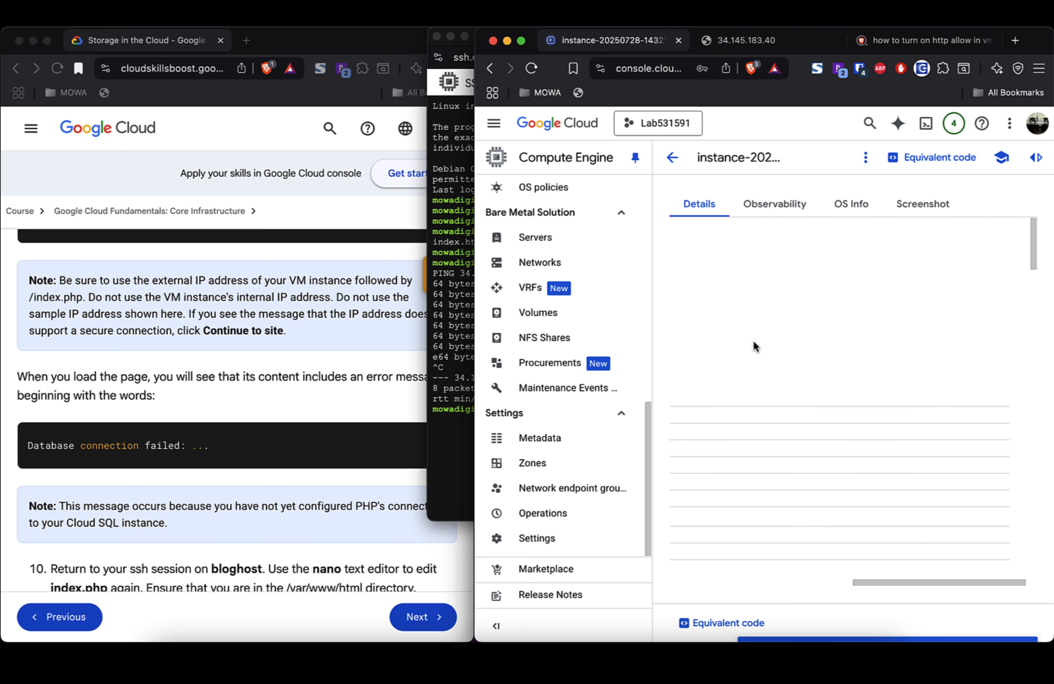
{"action": "scroll", "coordinate": [753, 341], "scroll_direction": "left", "scroll_amount": 5}
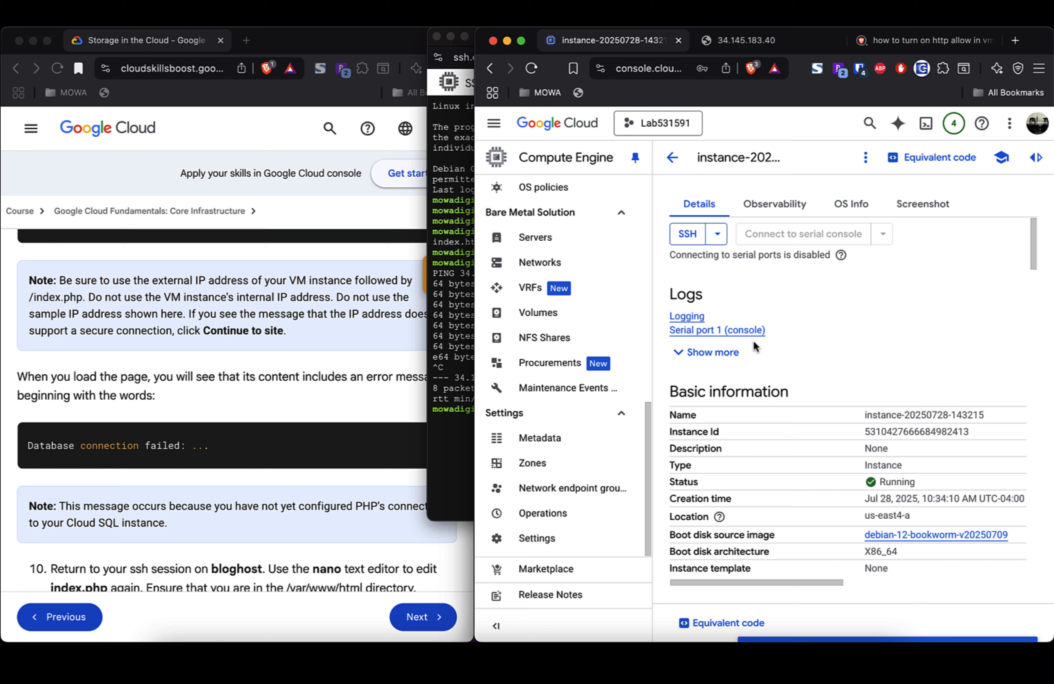
{"action": "scroll", "coordinate": [753, 341], "scroll_direction": "down", "scroll_amount": 1}
Step: Check the SSH connection options, confirm HTTP traffic is Off under Firewalls, and open More actions
{"action": "left_click", "coordinate": [717, 235]}
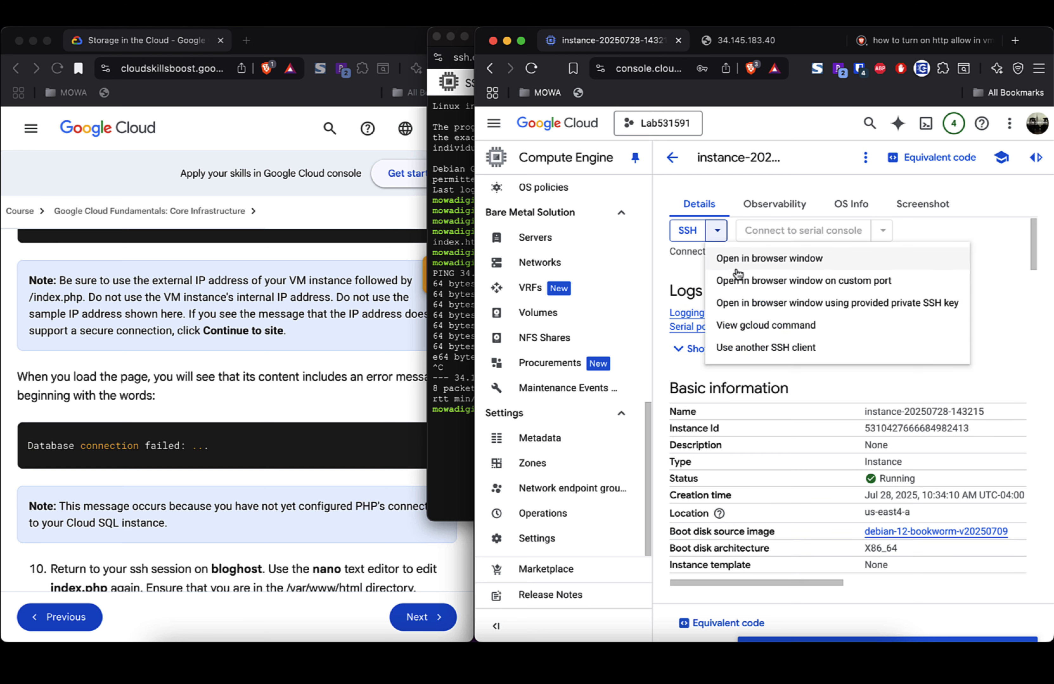
{"action": "left_click", "coordinate": [1009, 359]}
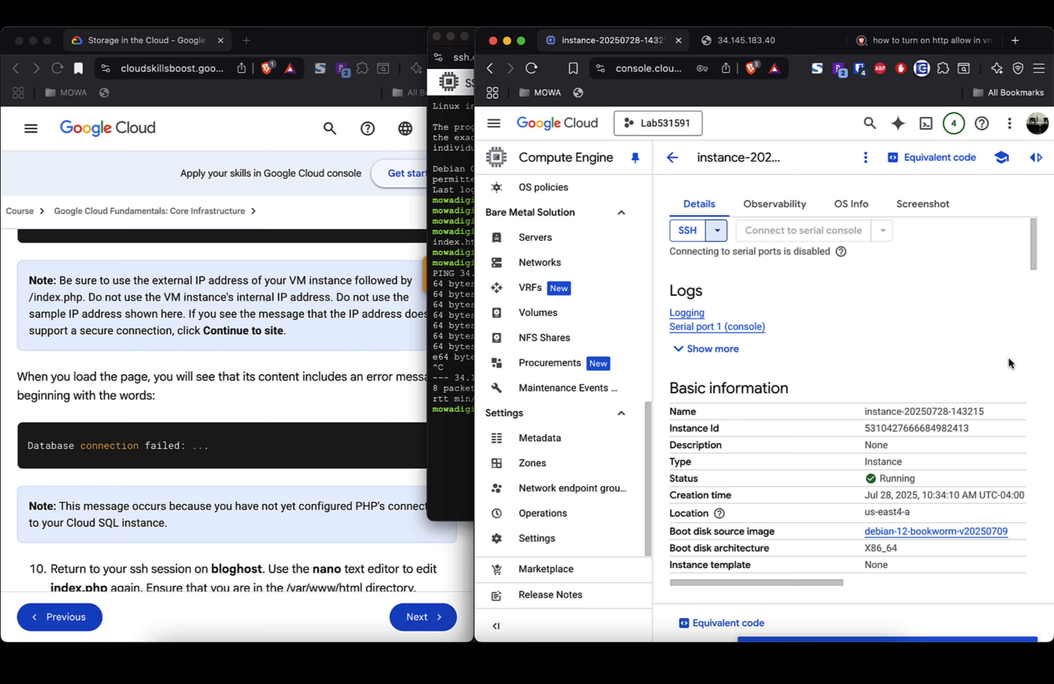
{"action": "scroll", "coordinate": [1009, 358], "scroll_direction": "up", "scroll_amount": 1}
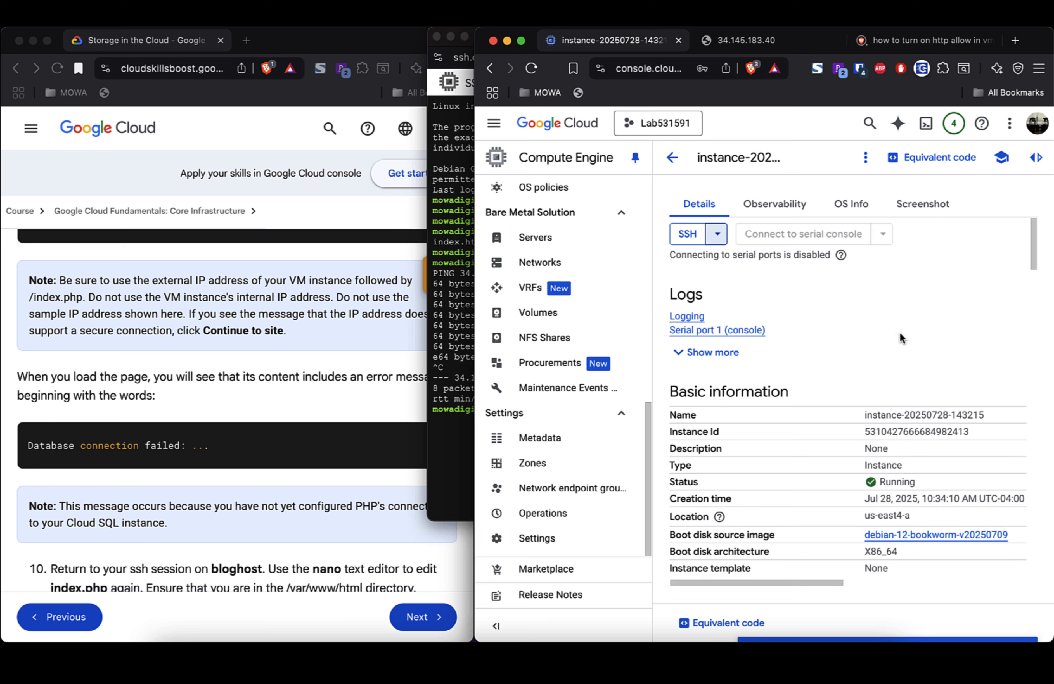
{"action": "scroll", "coordinate": [901, 339], "scroll_direction": "down", "scroll_amount": 5}
{"action": "scroll", "coordinate": [899, 334], "scroll_direction": "down", "scroll_amount": 10}
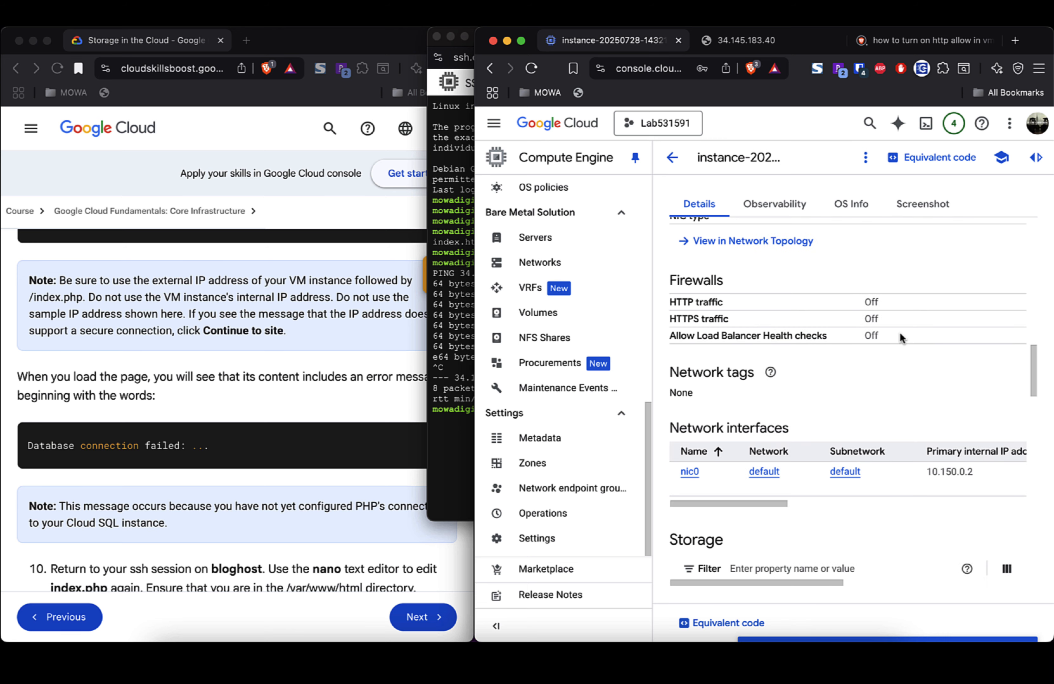
{"action": "scroll", "coordinate": [900, 334], "scroll_direction": "up", "scroll_amount": 5}
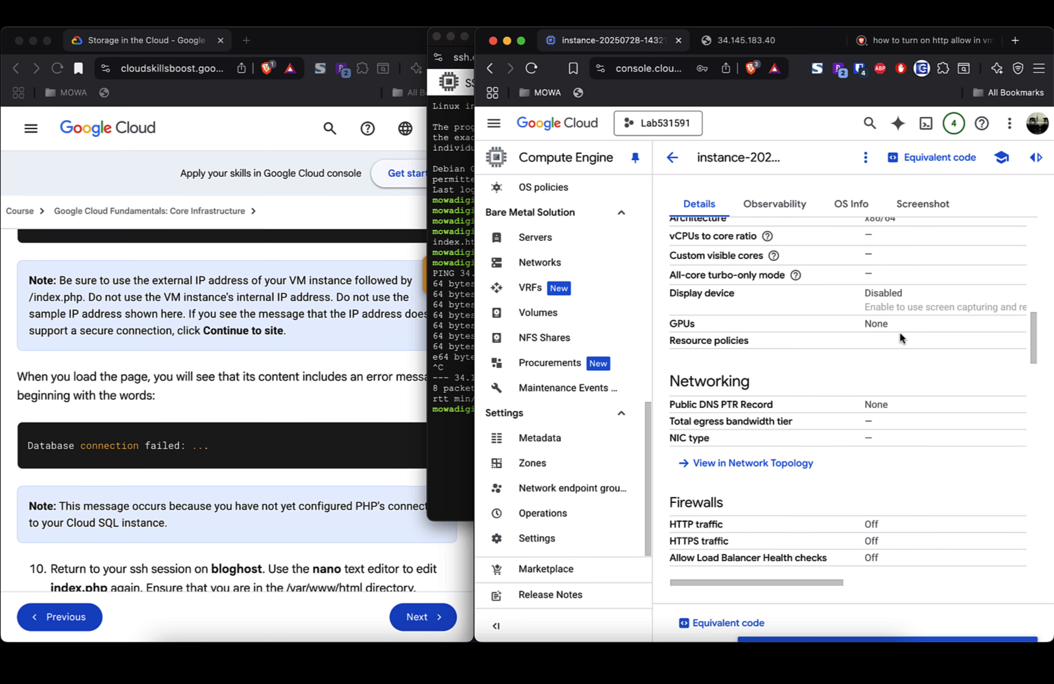
{"action": "scroll", "coordinate": [900, 333], "scroll_direction": "down", "scroll_amount": 3}
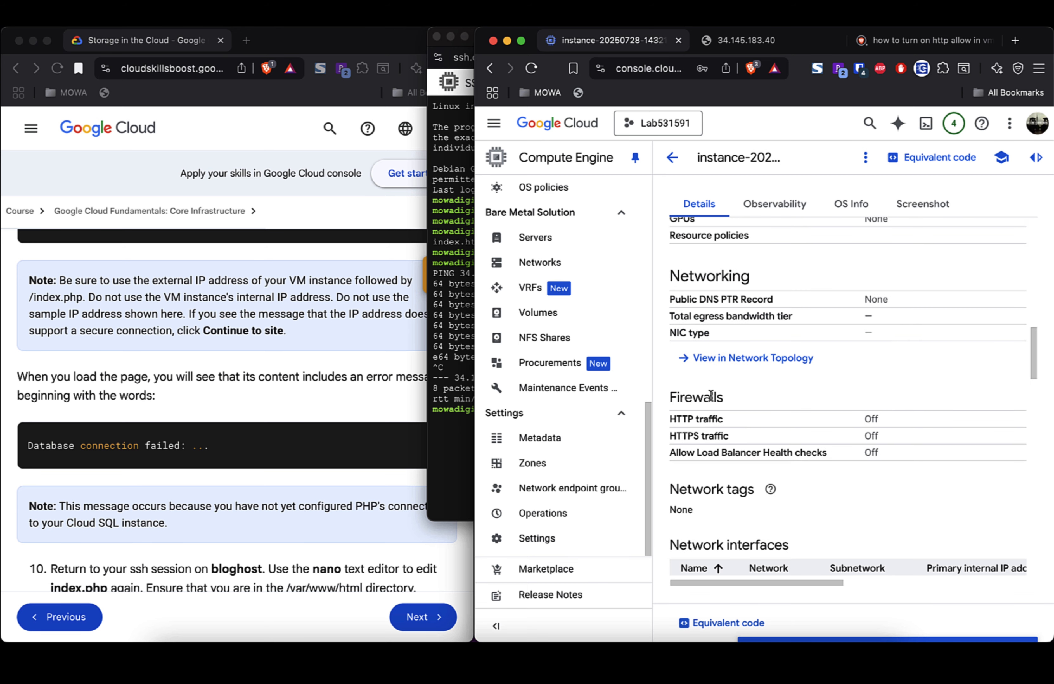
{"action": "scroll", "coordinate": [875, 440], "scroll_direction": "down", "scroll_amount": 10}
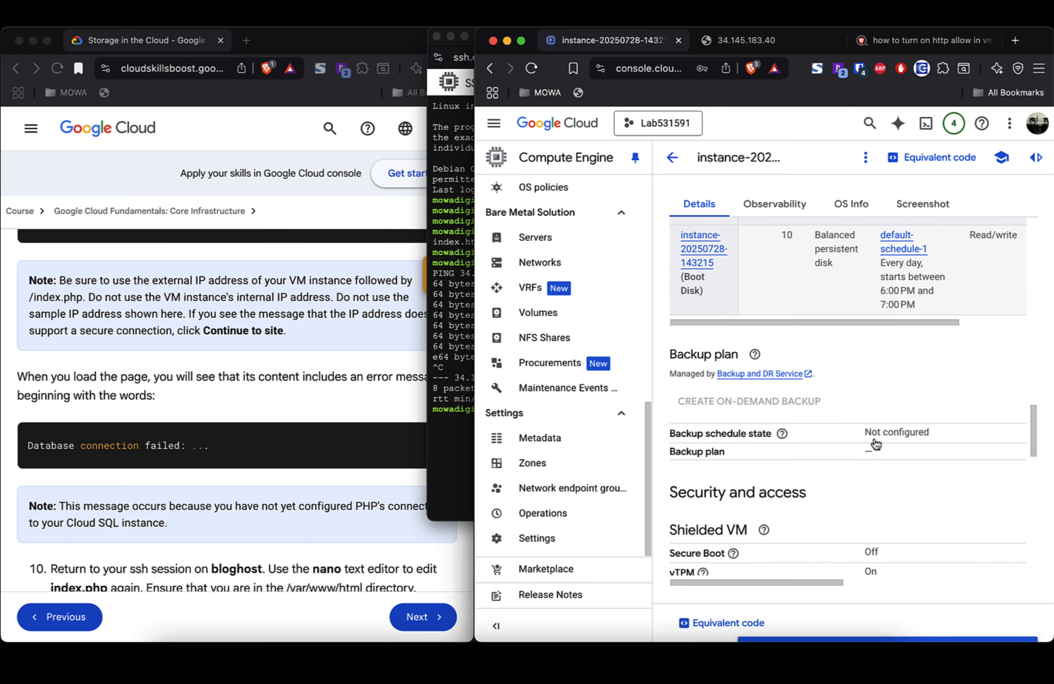
{"action": "scroll", "coordinate": [875, 444], "scroll_direction": "down", "scroll_amount": 5}
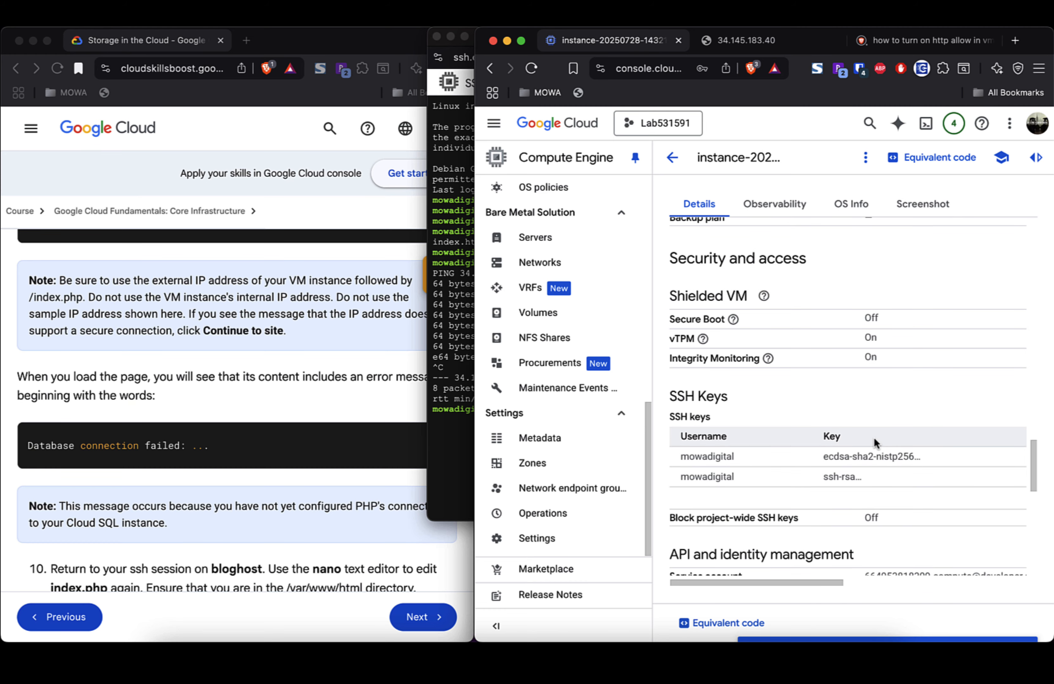
{"action": "scroll", "coordinate": [873, 438], "scroll_direction": "down", "scroll_amount": 7}
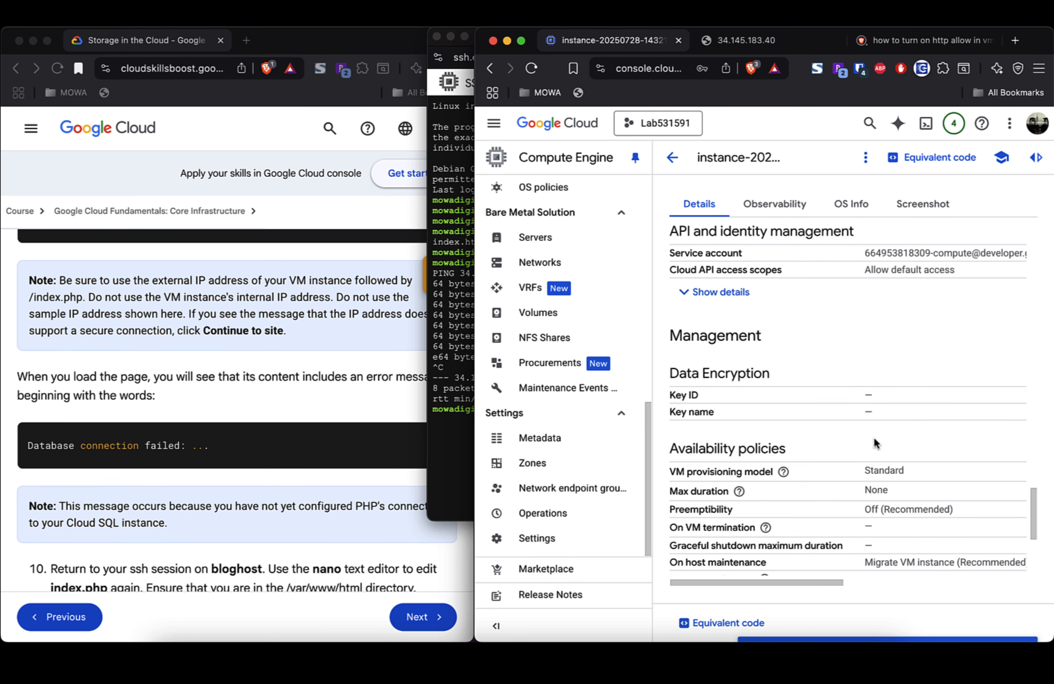
{"action": "scroll", "coordinate": [873, 439], "scroll_direction": "down", "scroll_amount": 6}
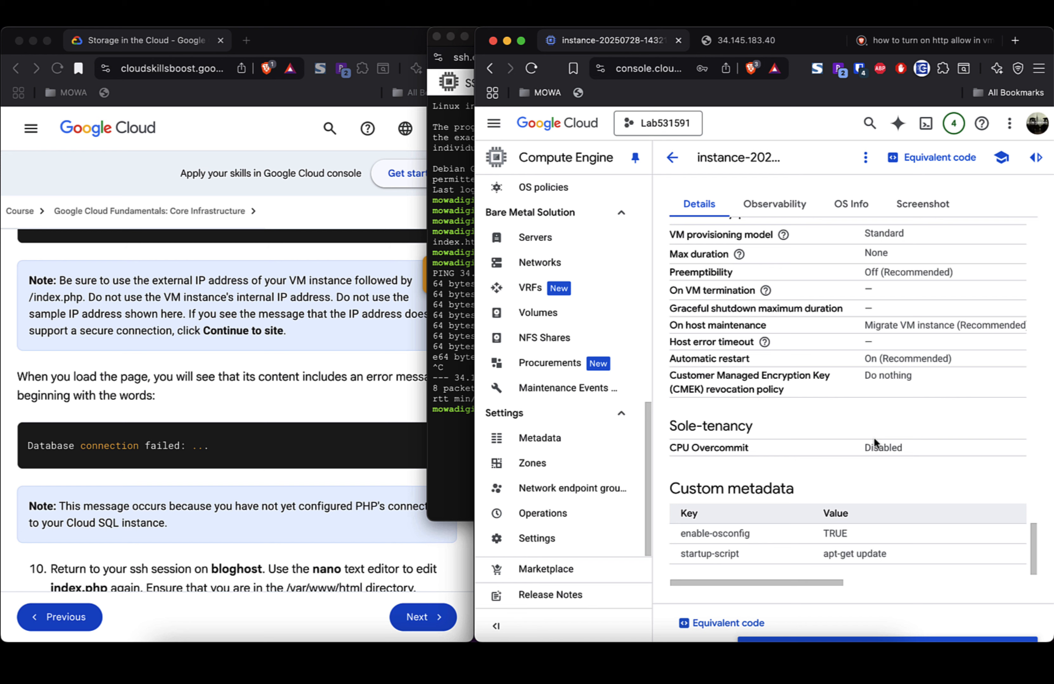
{"action": "scroll", "coordinate": [873, 441], "scroll_direction": "up", "scroll_amount": 8}
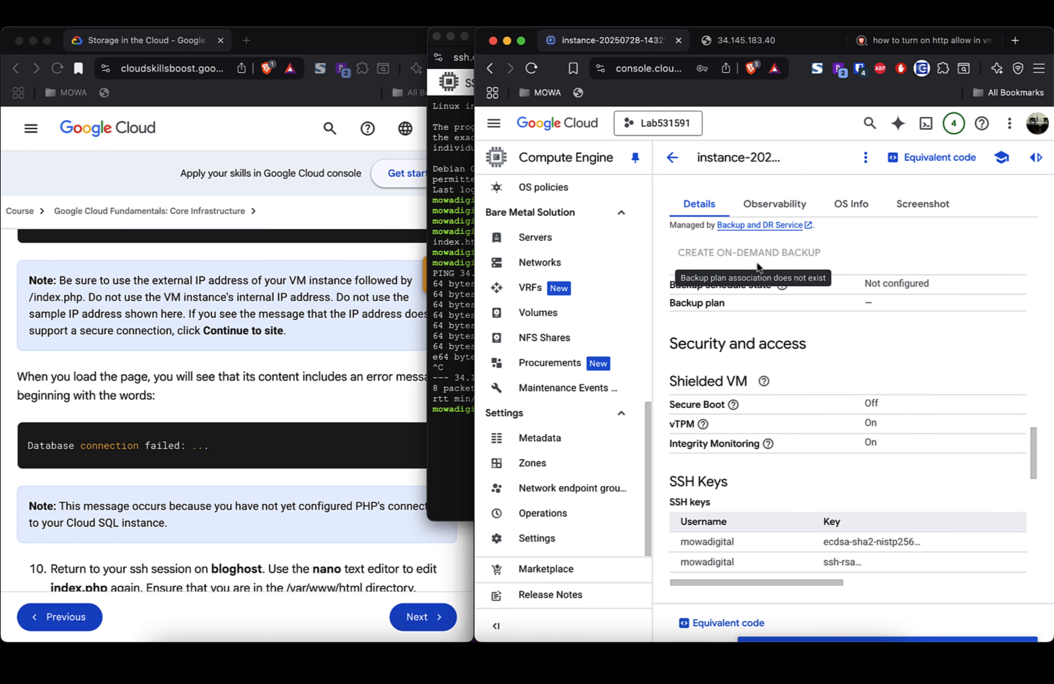
{"action": "scroll", "coordinate": [799, 371], "scroll_direction": "up", "scroll_amount": 4}
{"action": "scroll", "coordinate": [799, 371], "scroll_direction": "up", "scroll_amount": 8}
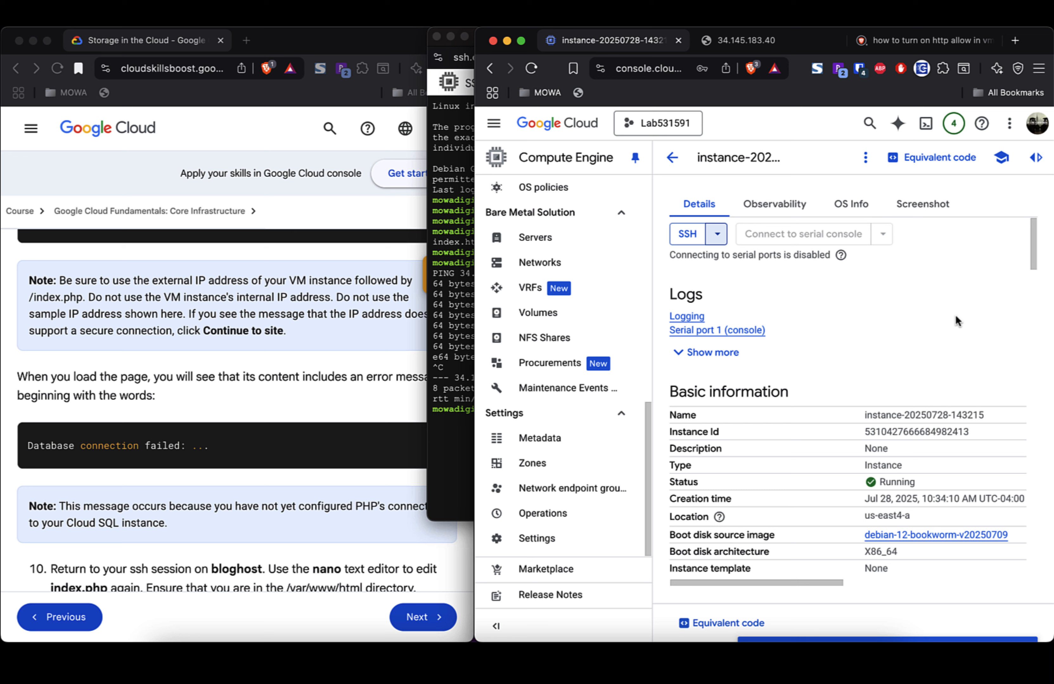
{"action": "left_click", "coordinate": [866, 160]}
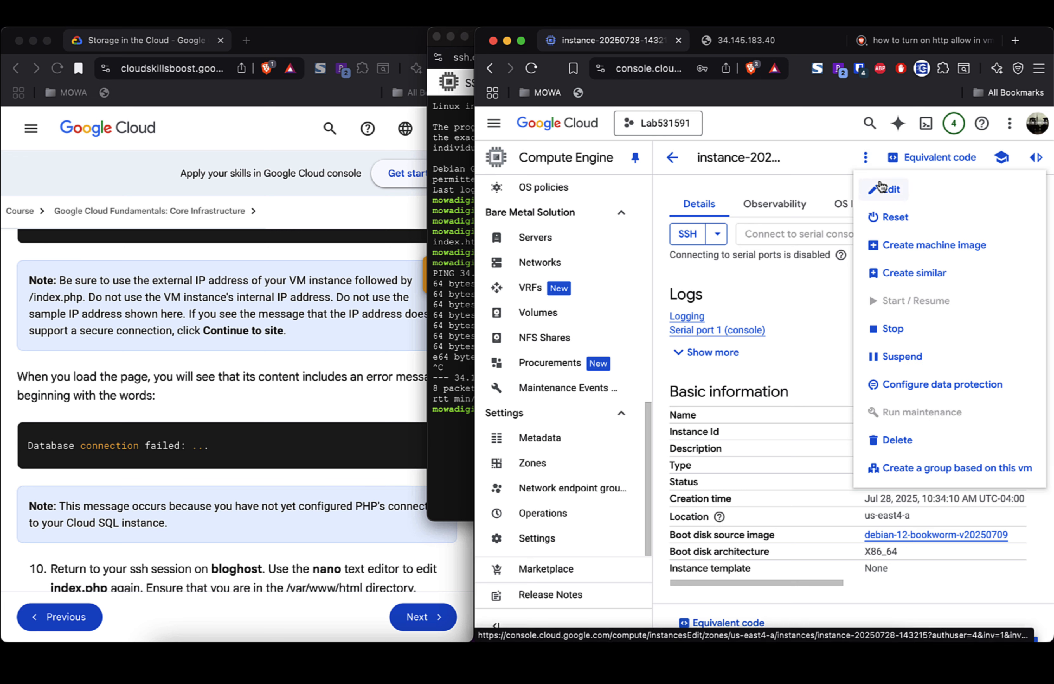
Step: Edit the instance to tick Allow HTTP traffic and save
{"action": "left_click", "coordinate": [885, 191]}
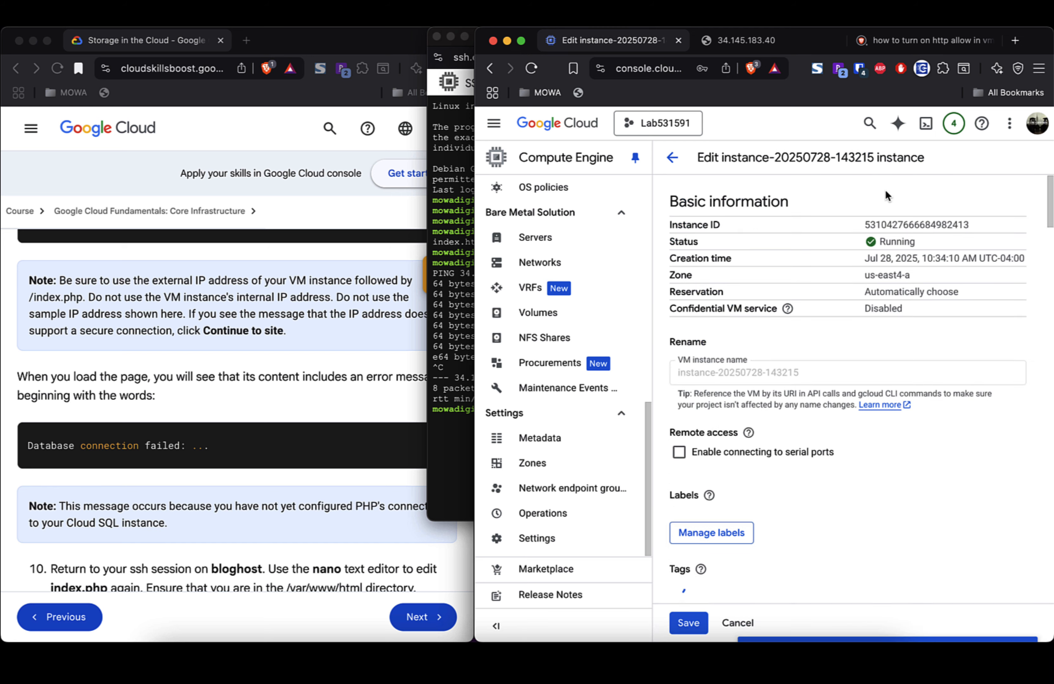
{"action": "scroll", "coordinate": [847, 456], "scroll_direction": "down", "scroll_amount": 3}
{"action": "scroll", "coordinate": [846, 456], "scroll_direction": "down", "scroll_amount": 10}
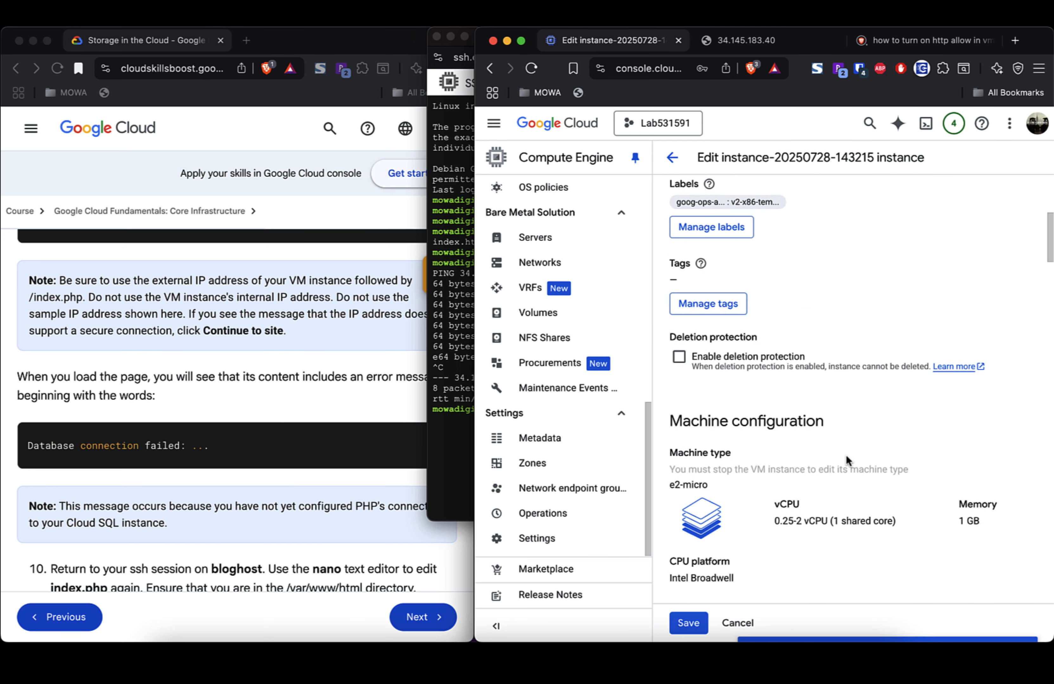
{"action": "scroll", "coordinate": [846, 455], "scroll_direction": "down", "scroll_amount": 3}
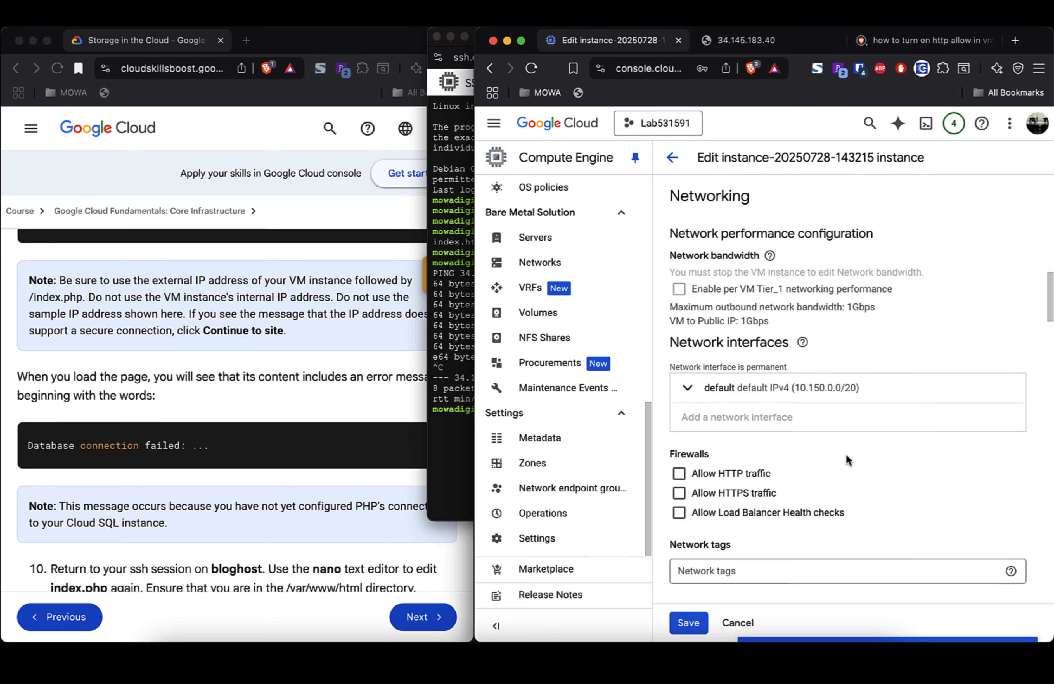
{"action": "left_click", "coordinate": [679, 461]}
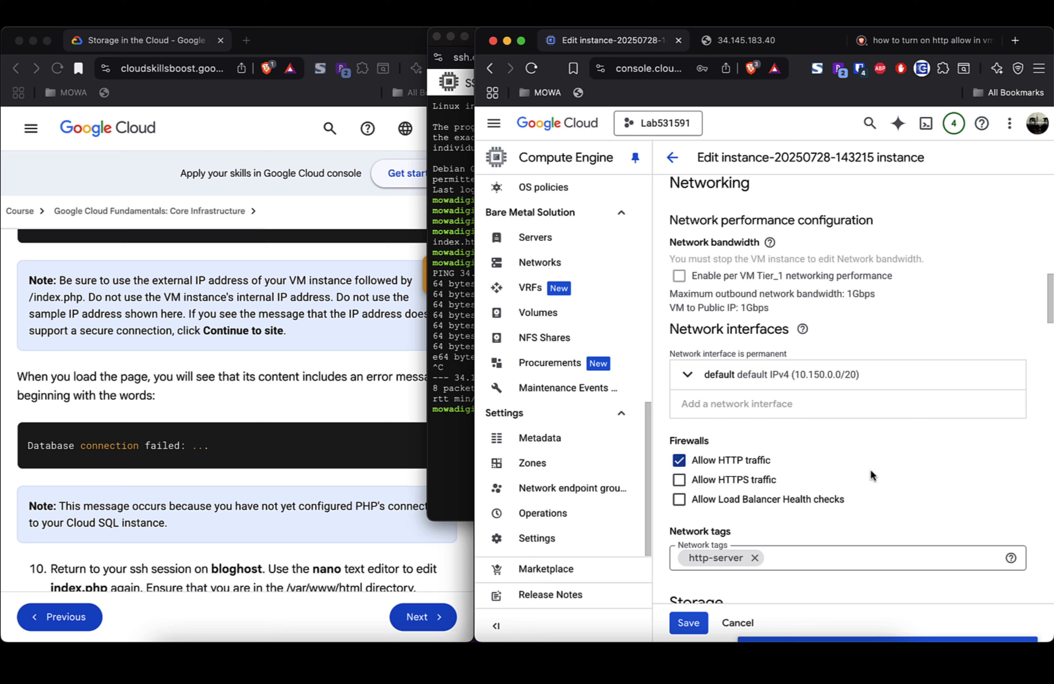
{"action": "scroll", "coordinate": [871, 472], "scroll_direction": "down", "scroll_amount": 3}
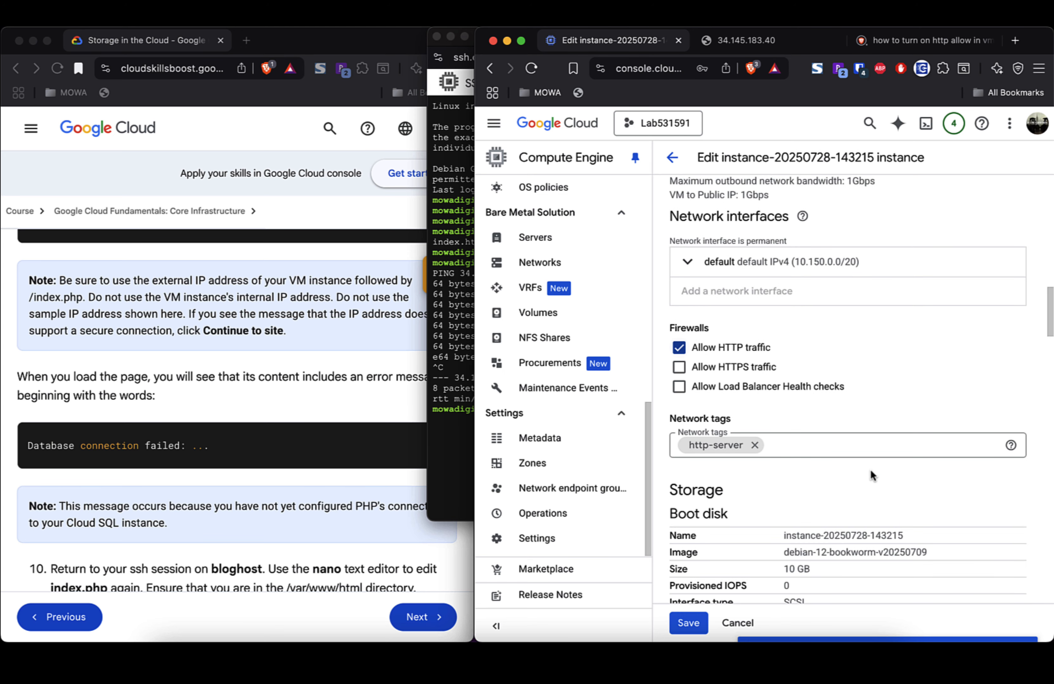
{"action": "scroll", "coordinate": [871, 475], "scroll_direction": "down", "scroll_amount": 5}
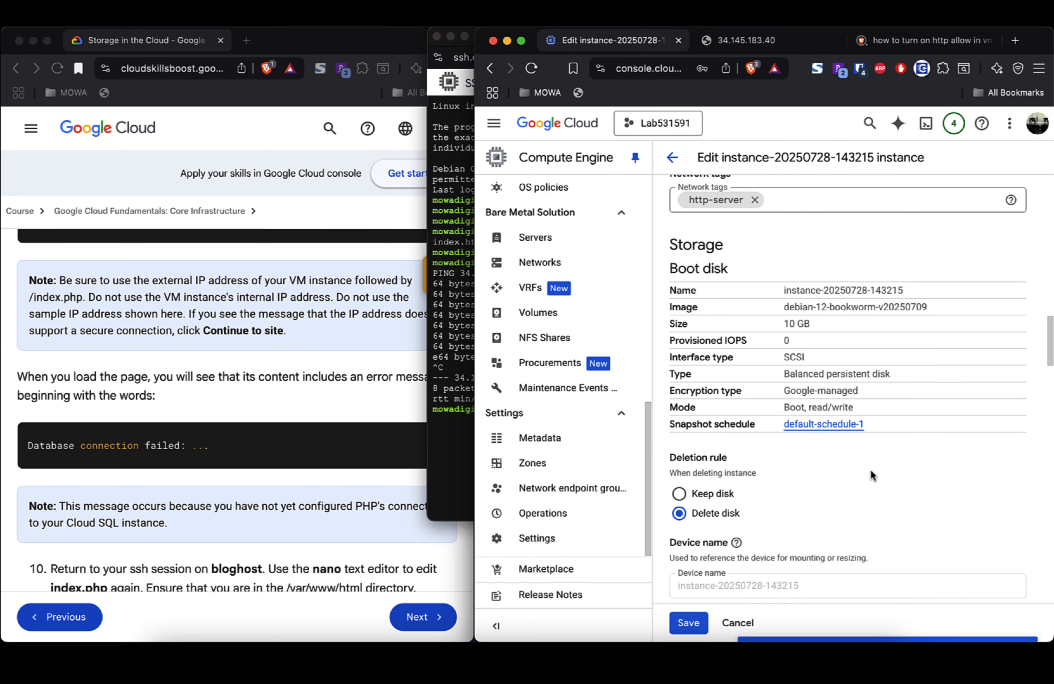
{"action": "left_click", "coordinate": [689, 624]}
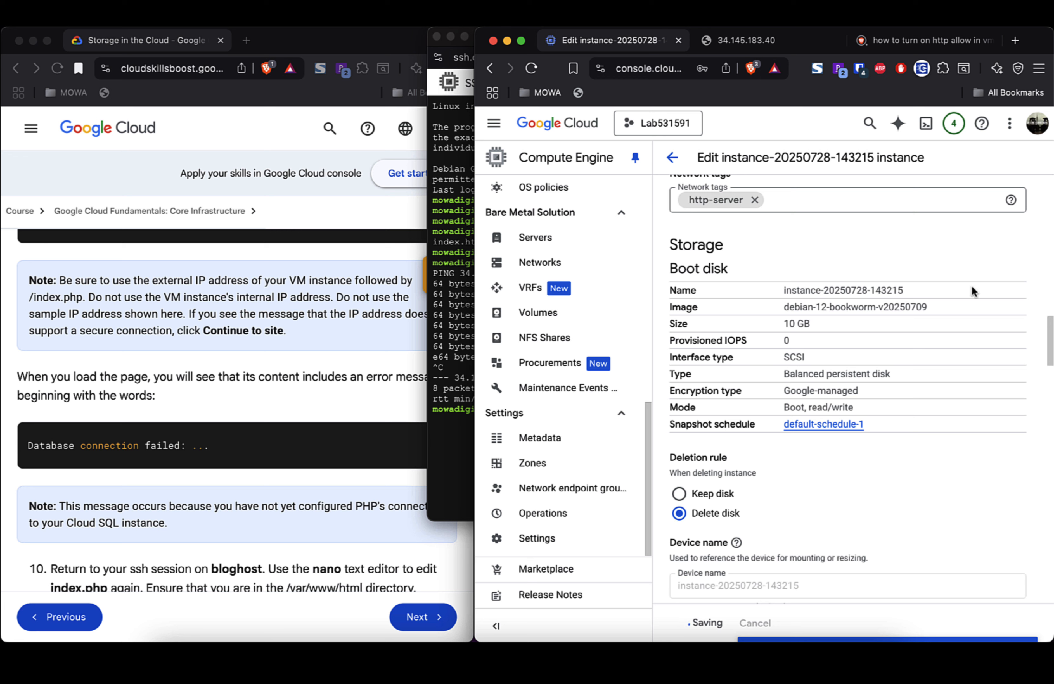
Step: Close the HTTP help search tab and confirm HTTP traffic On with the http-server tag
{"action": "left_click", "coordinate": [993, 41]}
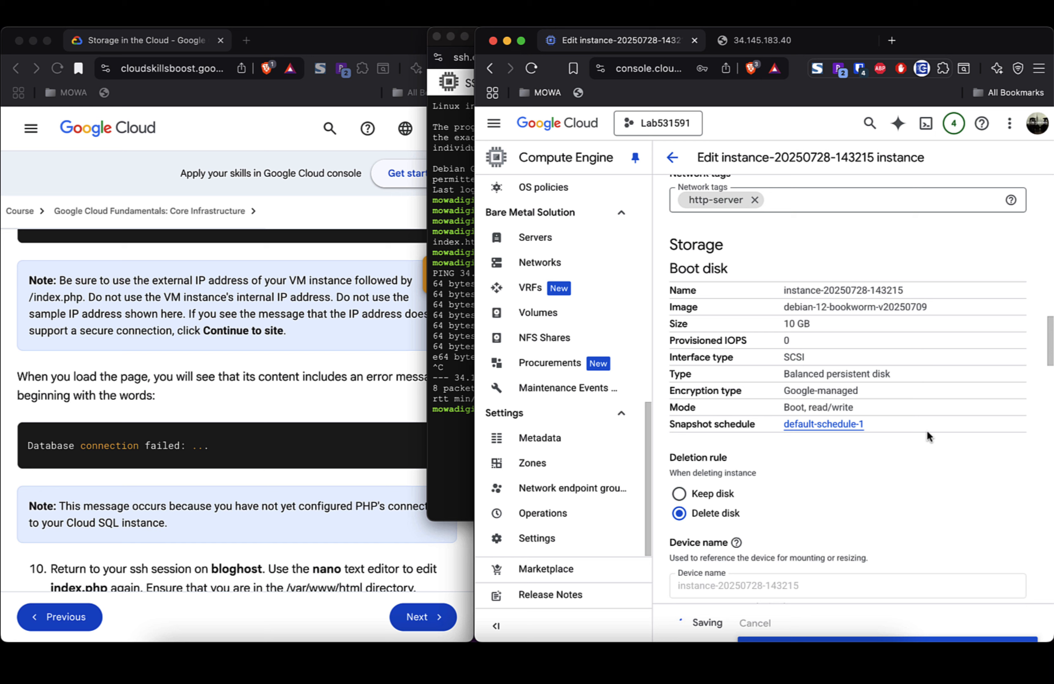
{"action": "scroll", "coordinate": [927, 430], "scroll_direction": "up", "scroll_amount": 3}
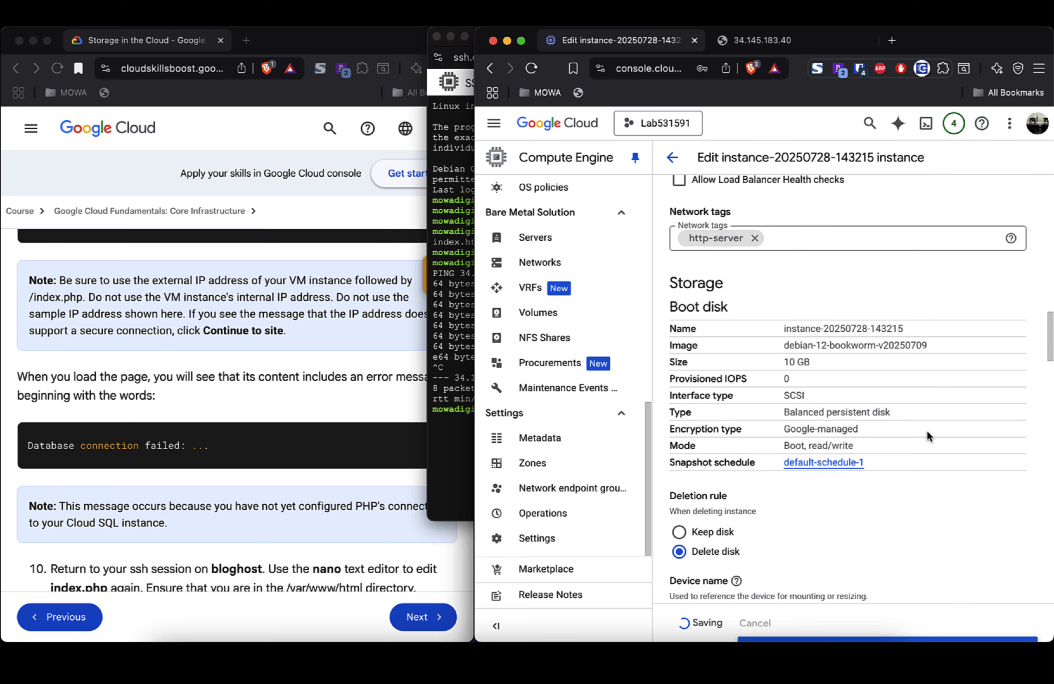
{"action": "scroll", "coordinate": [927, 430], "scroll_direction": "up", "scroll_amount": 2}
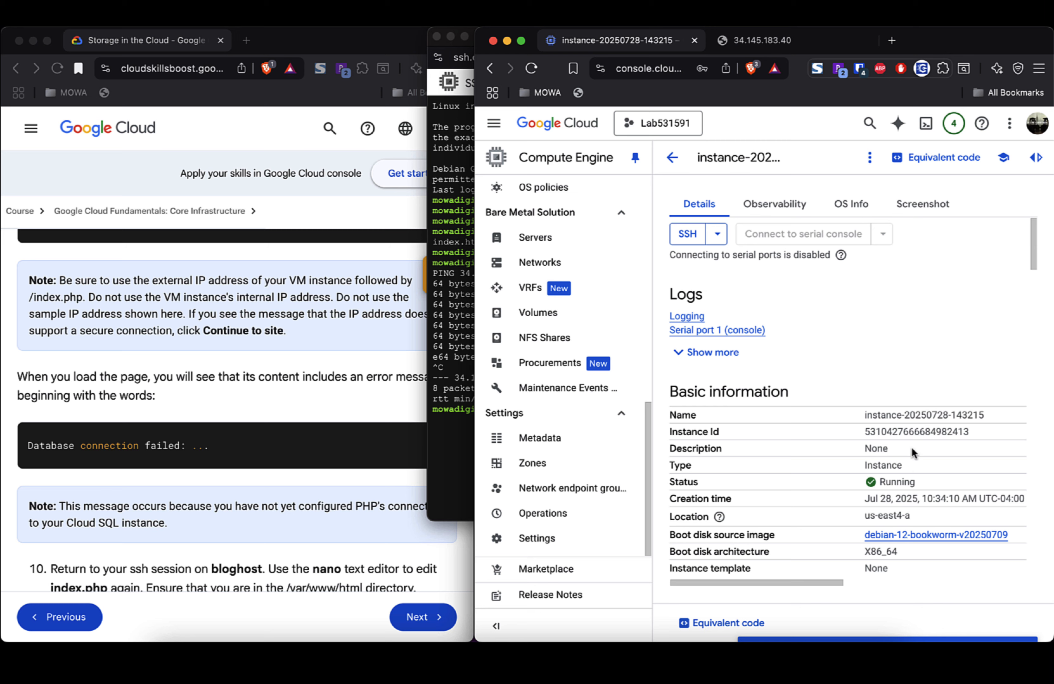
{"action": "scroll", "coordinate": [914, 362], "scroll_direction": "down", "scroll_amount": 10}
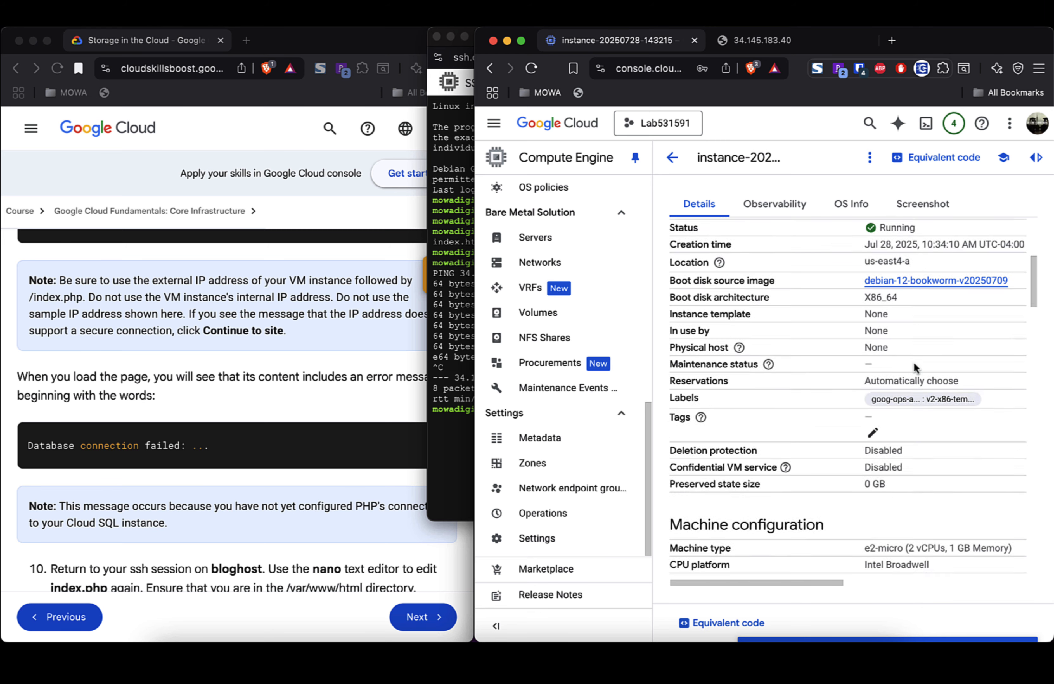
{"action": "scroll", "coordinate": [914, 362], "scroll_direction": "down", "scroll_amount": 10}
{"action": "scroll", "coordinate": [914, 365], "scroll_direction": "up", "scroll_amount": 2}
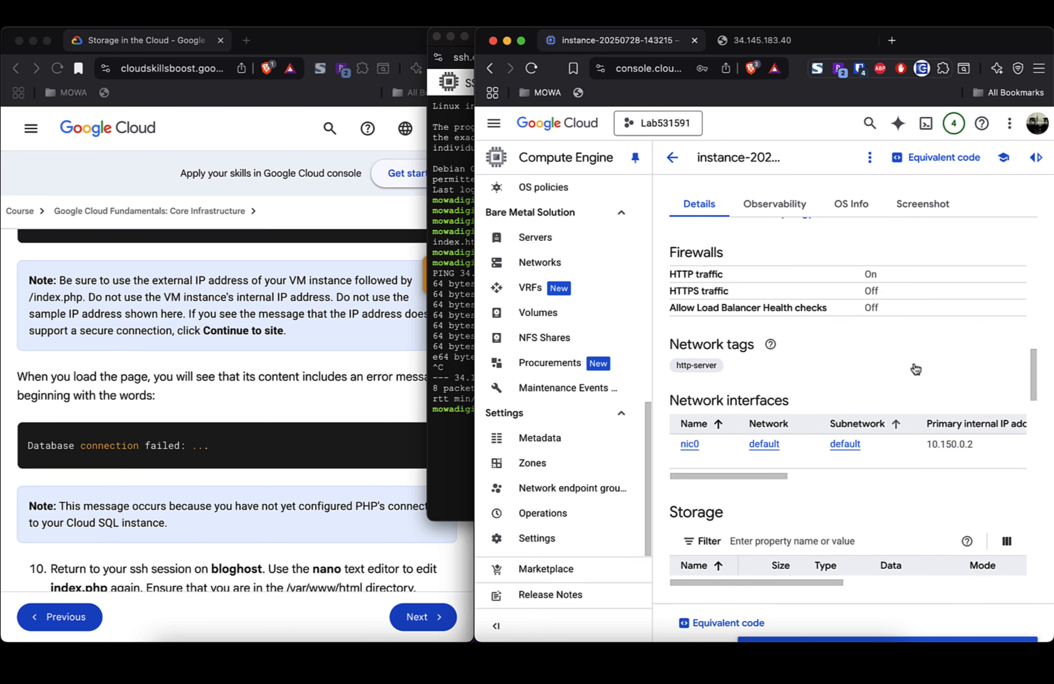
Step: Reload the page at 34.145.183.40 and check the lab instructions
{"action": "left_click", "coordinate": [762, 40]}
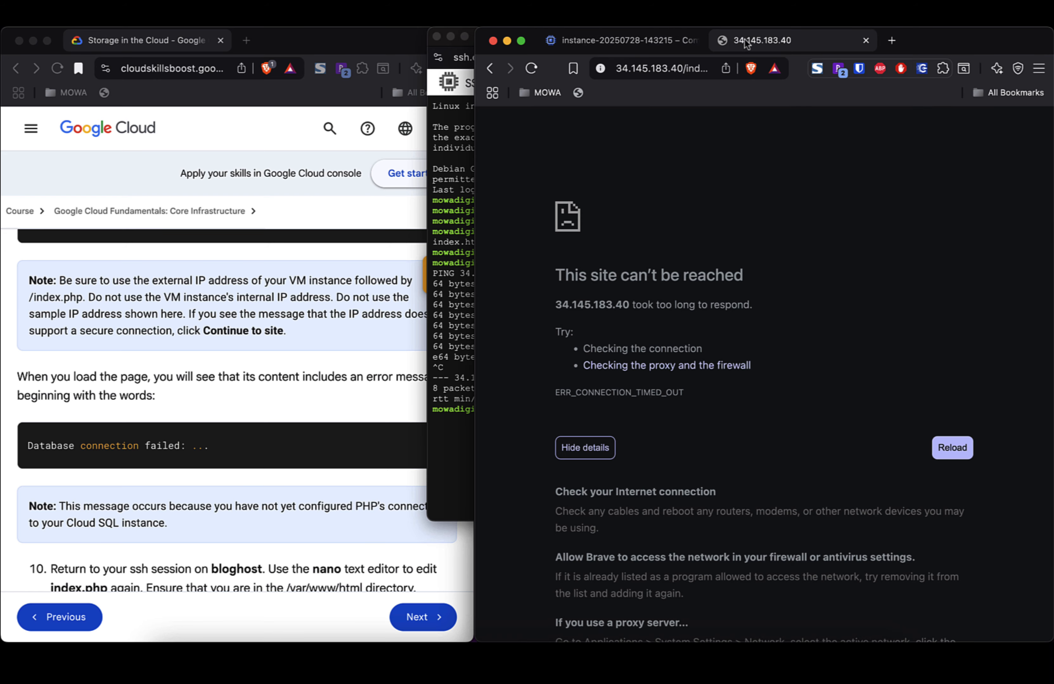
{"action": "left_click", "coordinate": [532, 69]}
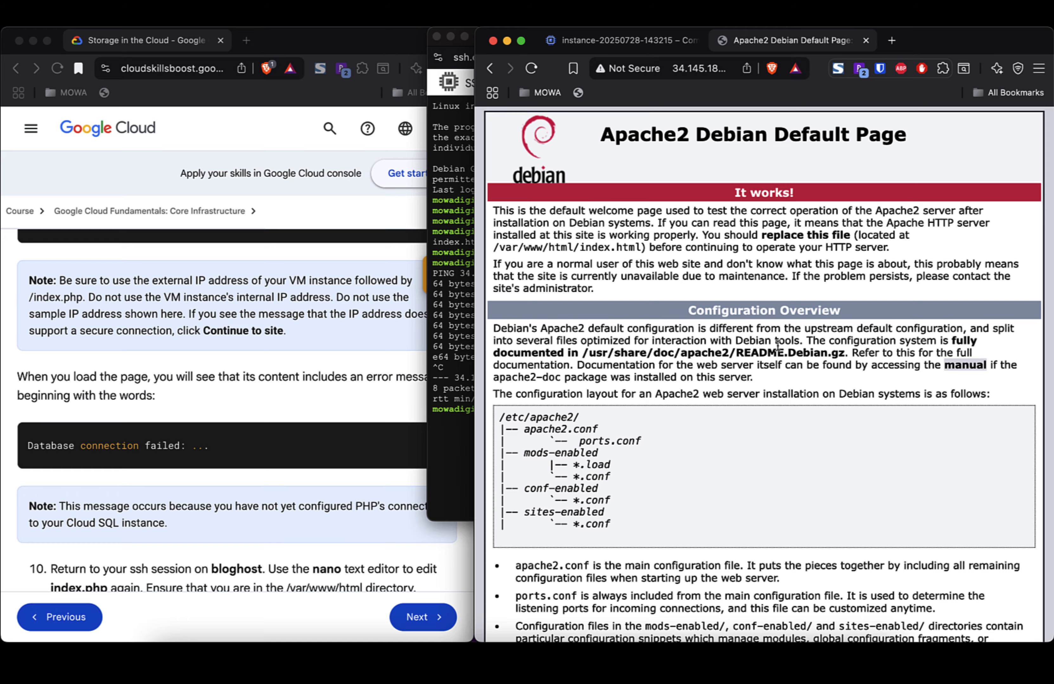
{"action": "scroll", "coordinate": [764, 349], "scroll_direction": "down", "scroll_amount": 7}
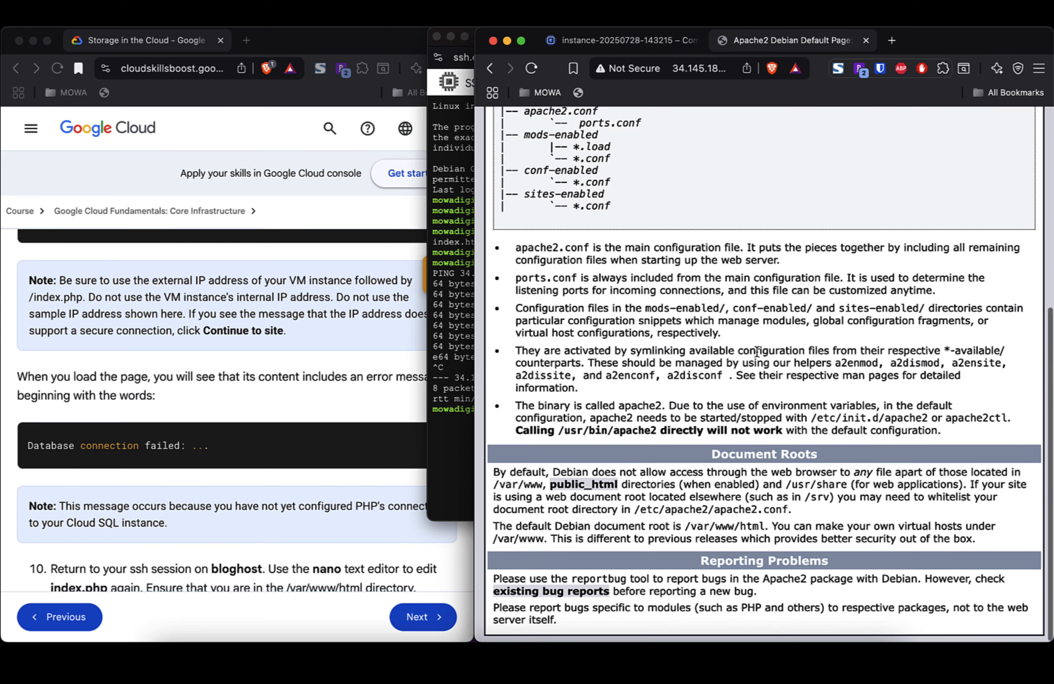
{"action": "scroll", "coordinate": [756, 352], "scroll_direction": "up", "scroll_amount": 7}
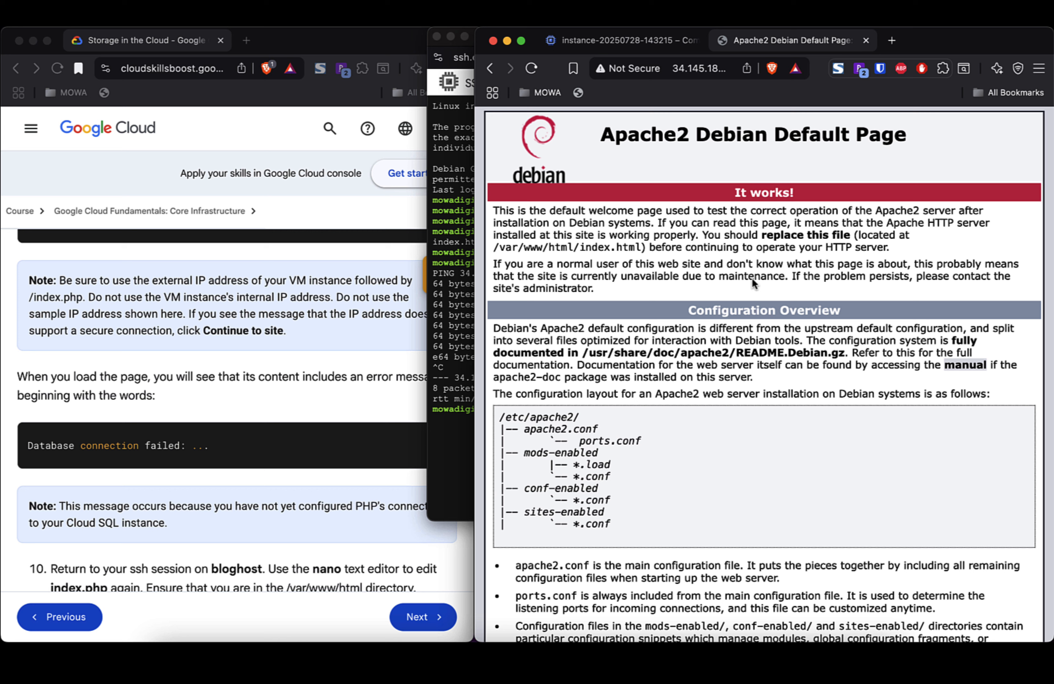
{"action": "left_click", "coordinate": [225, 398]}
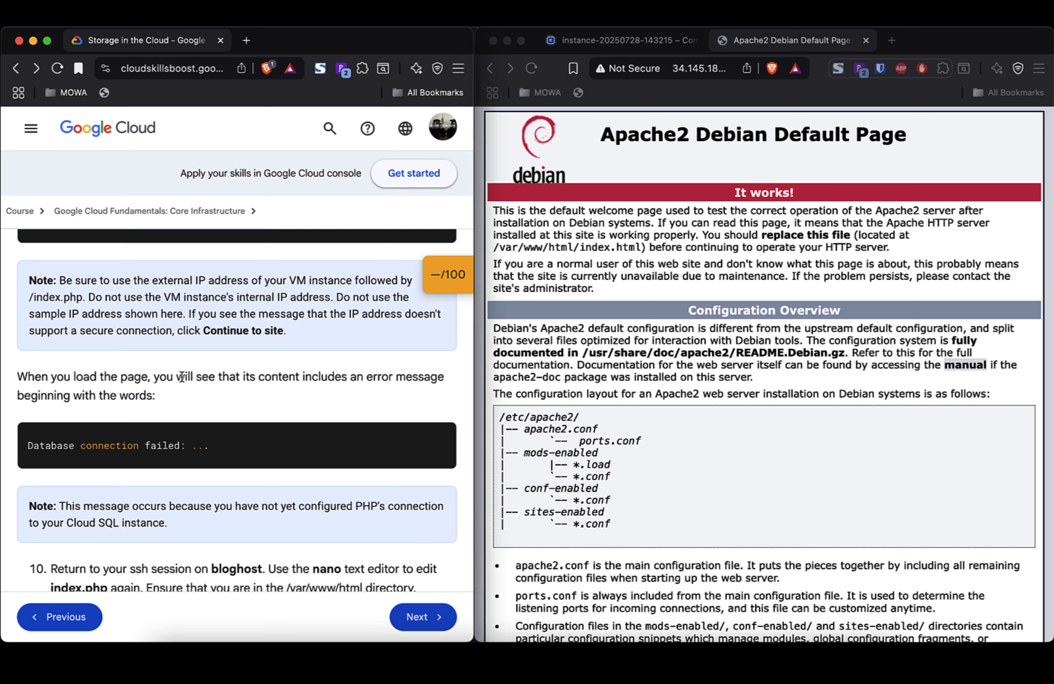
{"action": "scroll", "coordinate": [182, 377], "scroll_direction": "up", "scroll_amount": 5}
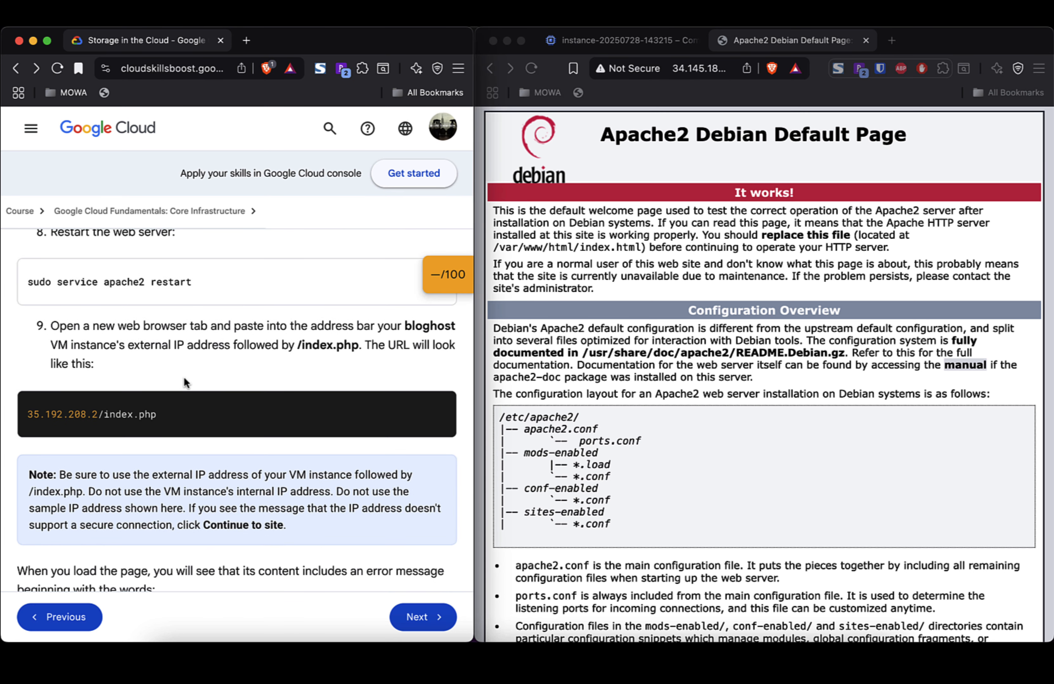
Step: Change the address to 34.145.183.40/index.php and load the blog page
{"action": "left_click", "coordinate": [676, 71]}
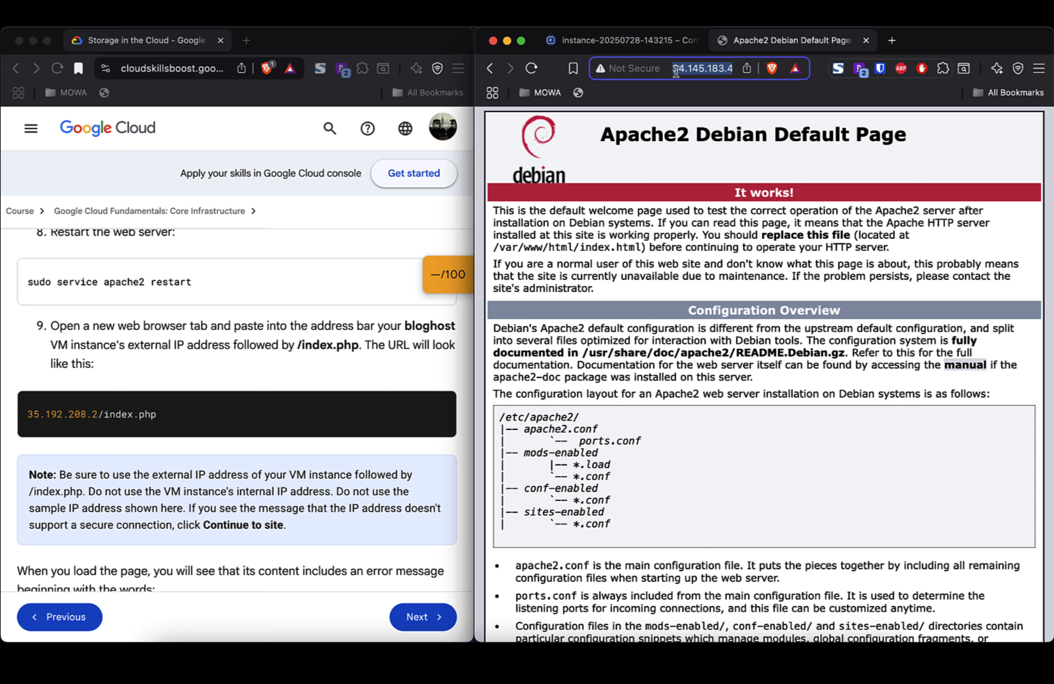
{"action": "key", "text": "Right"}
{"action": "type", "text": "/index.html"}
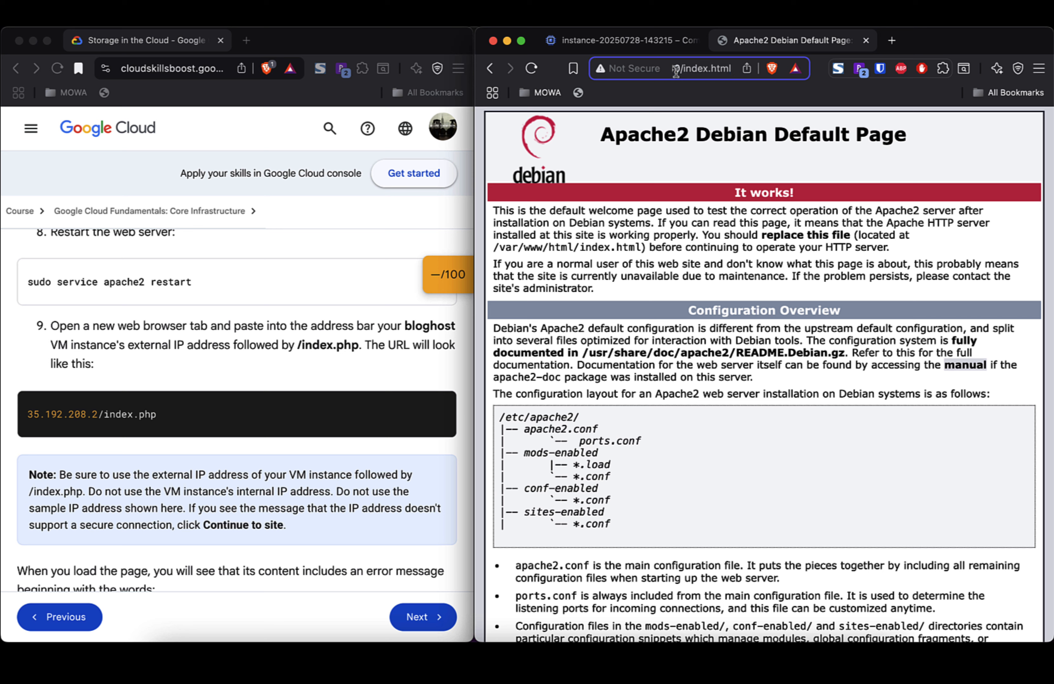
{"action": "key", "text": "BackSpace"}
{"action": "key", "text": "BackSpace"}
{"action": "key", "text": "BackSpace"}
{"action": "key", "text": "BackSpace"}
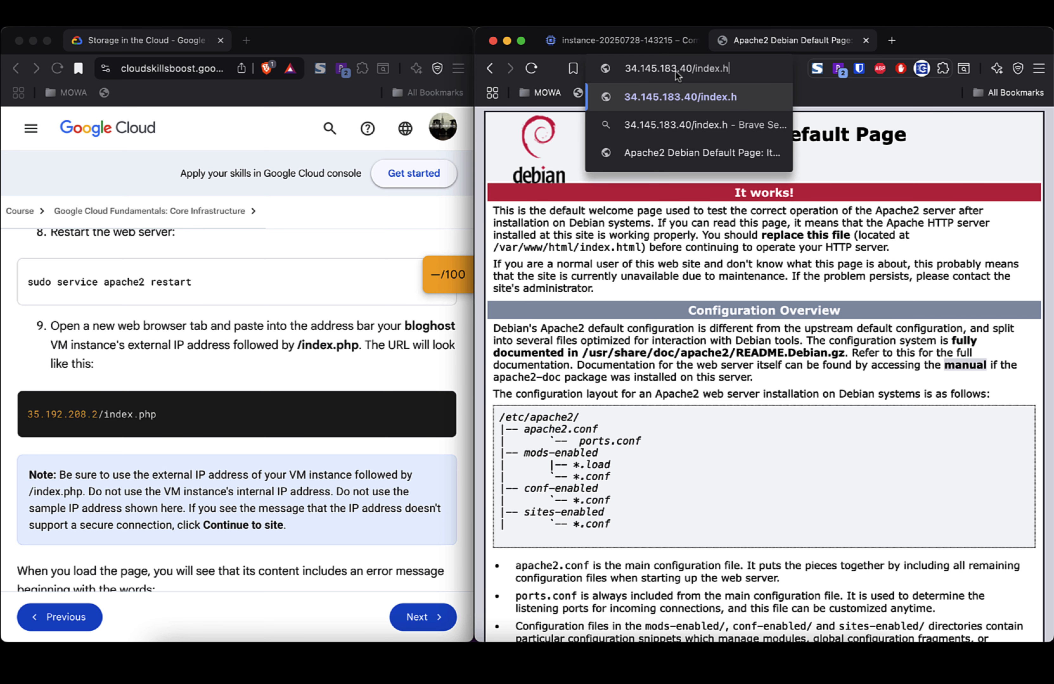
{"action": "type", "text": "php"}
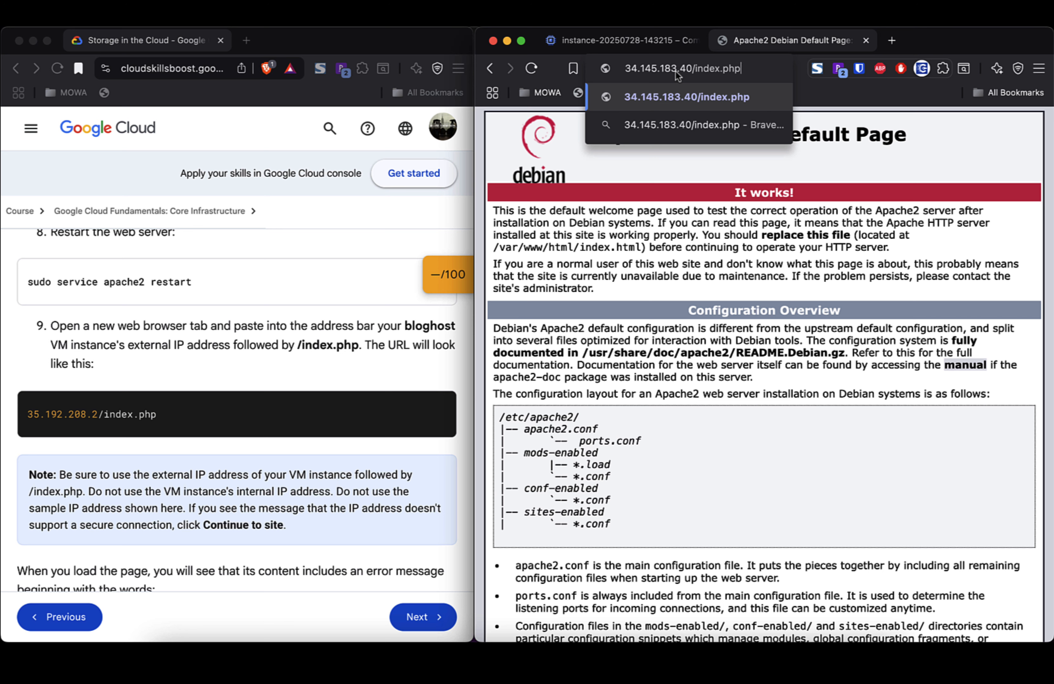
{"action": "key", "text": "Return"}
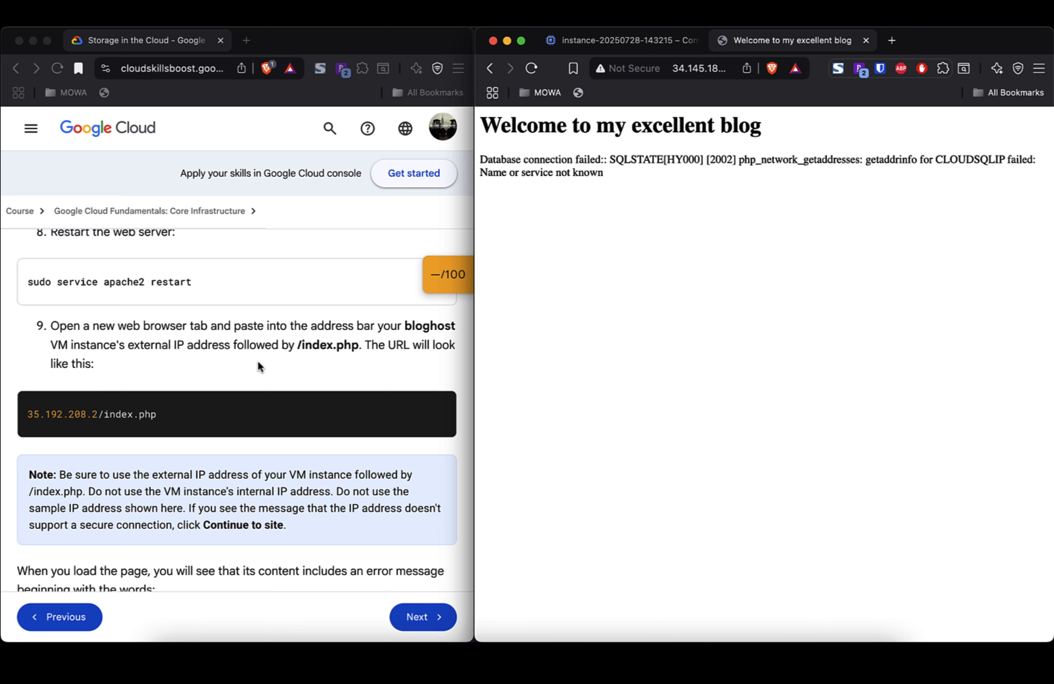
Step: Scroll the lab to steps 10–12, highlight the connection-error note, and switch to the SSH terminal
{"action": "scroll", "coordinate": [236, 377], "scroll_direction": "down", "scroll_amount": 5}
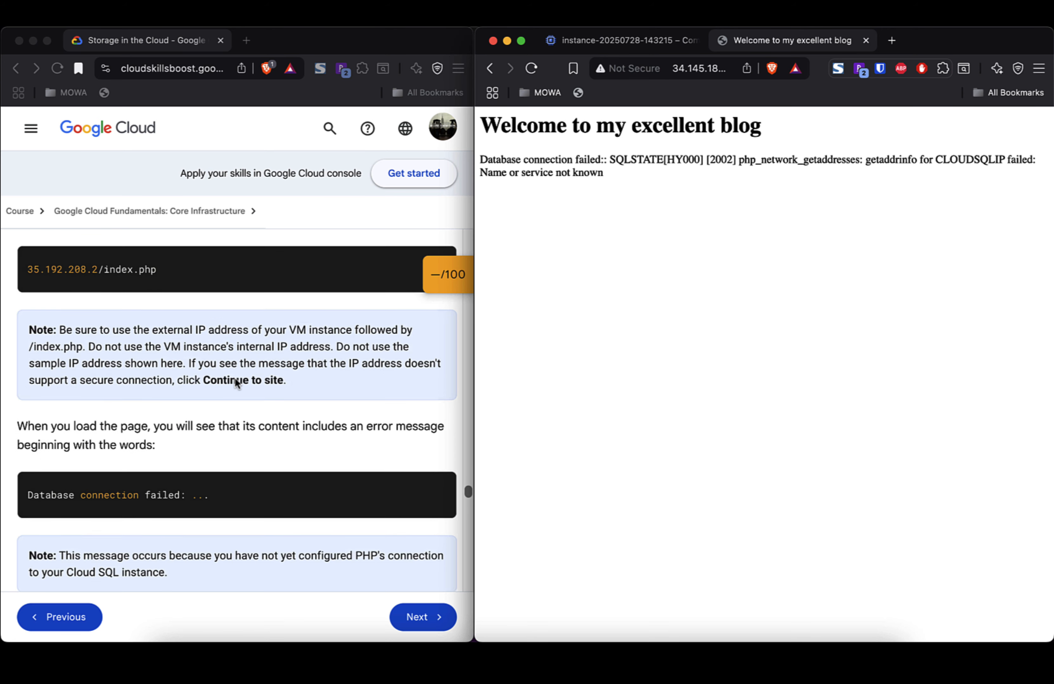
{"action": "scroll", "coordinate": [235, 380], "scroll_direction": "down", "scroll_amount": 2}
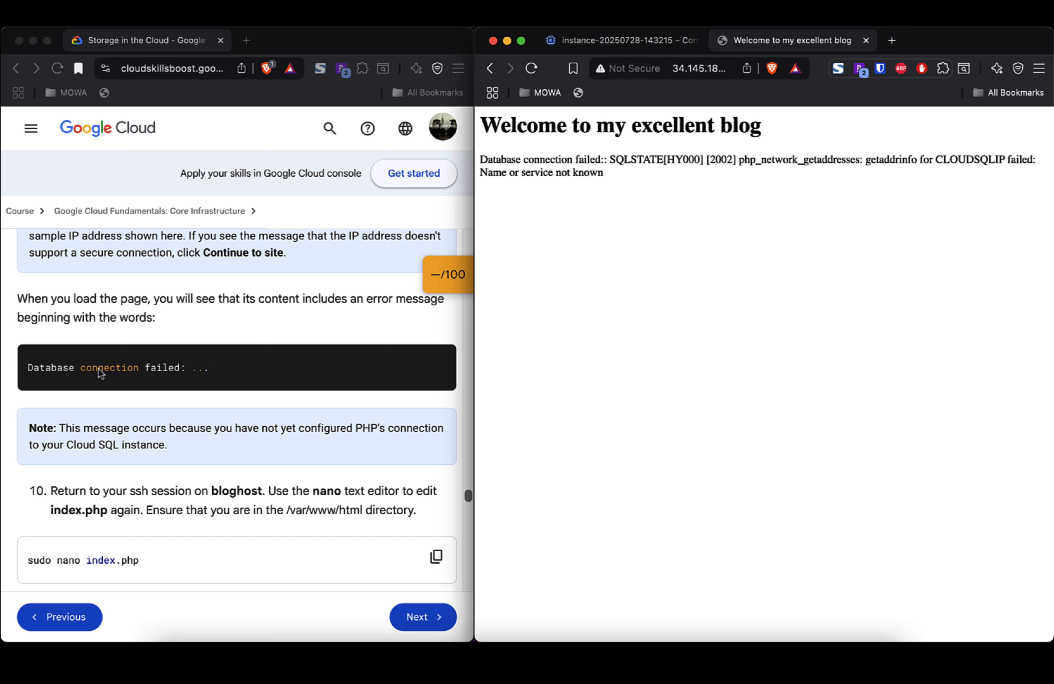
{"action": "scroll", "coordinate": [219, 446], "scroll_direction": "down", "scroll_amount": 1}
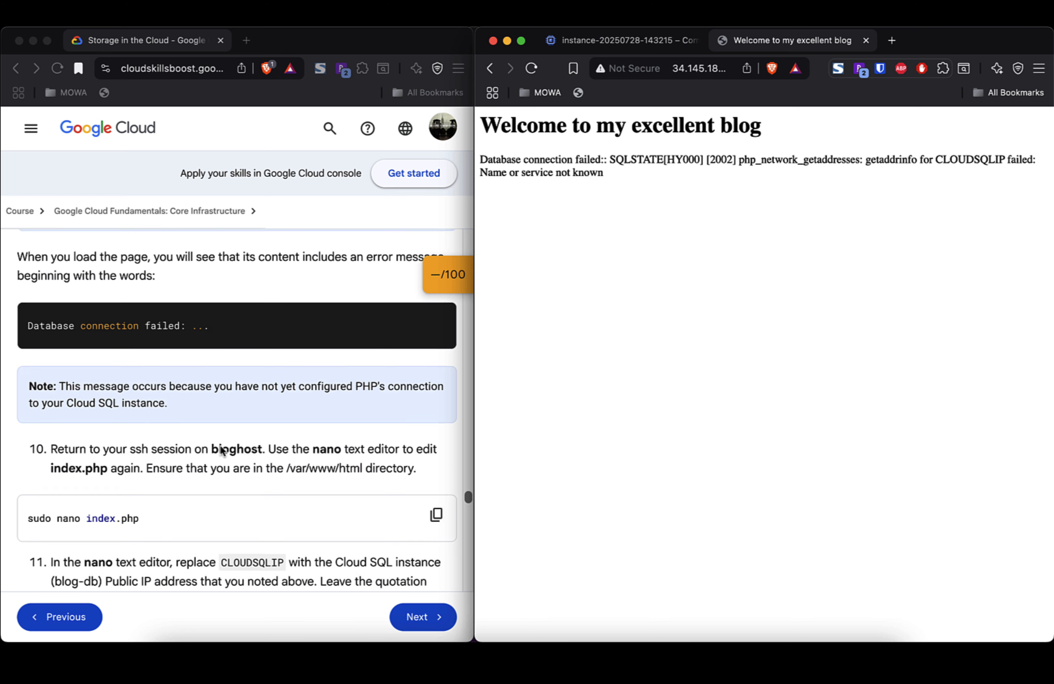
{"action": "triple_click", "coordinate": [133, 383]}
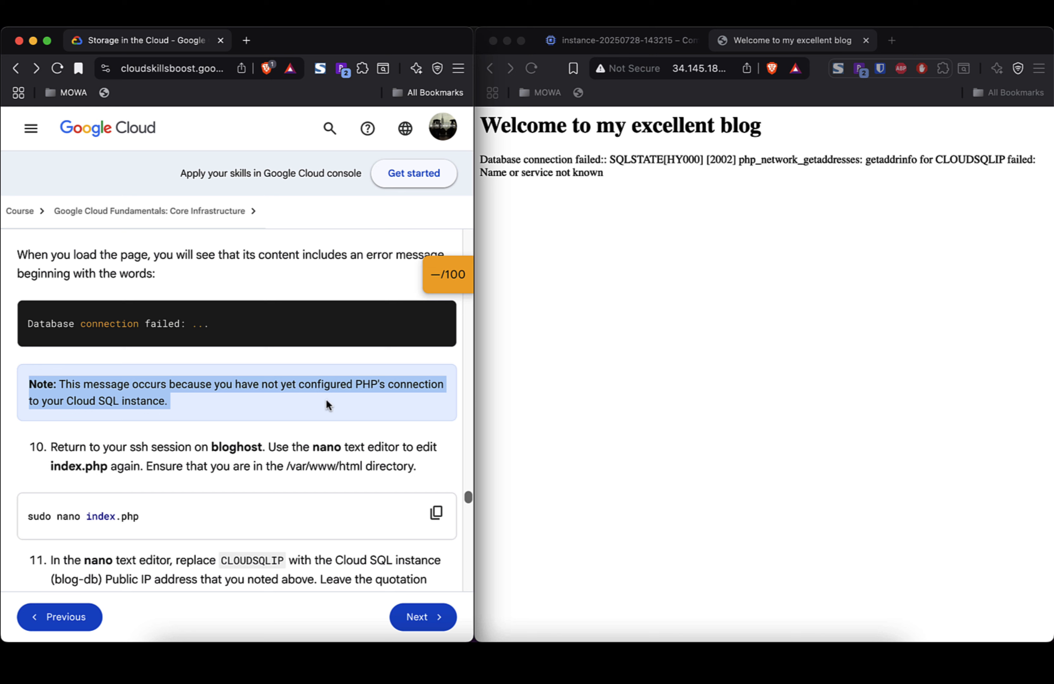
{"action": "scroll", "coordinate": [326, 403], "scroll_direction": "down", "scroll_amount": 2}
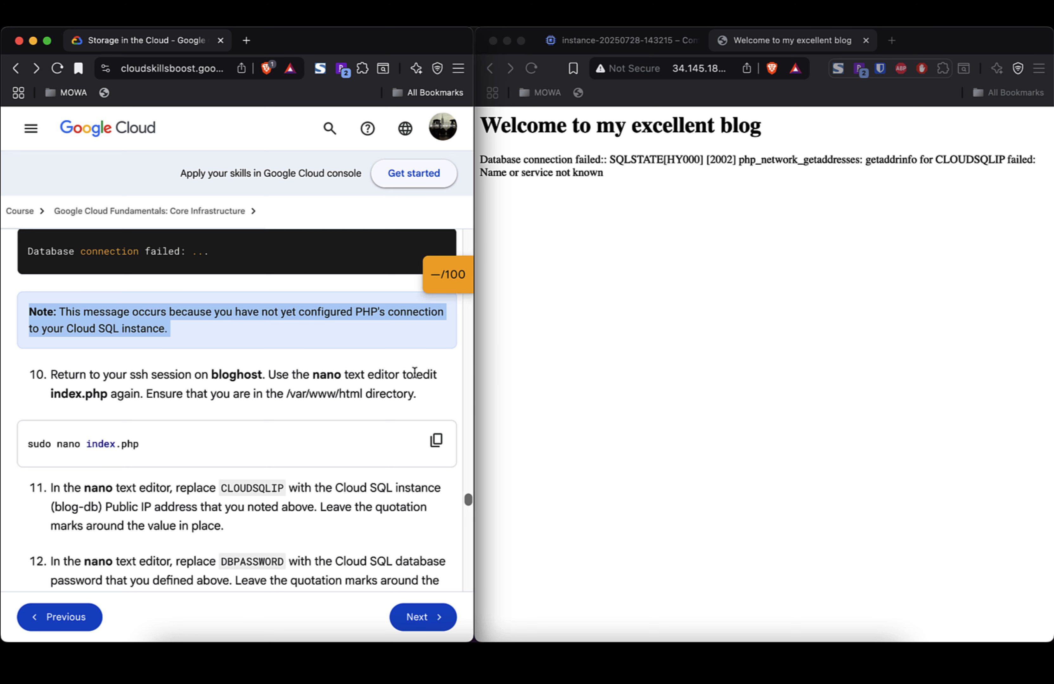
{"action": "key", "text": "super+Tab"}
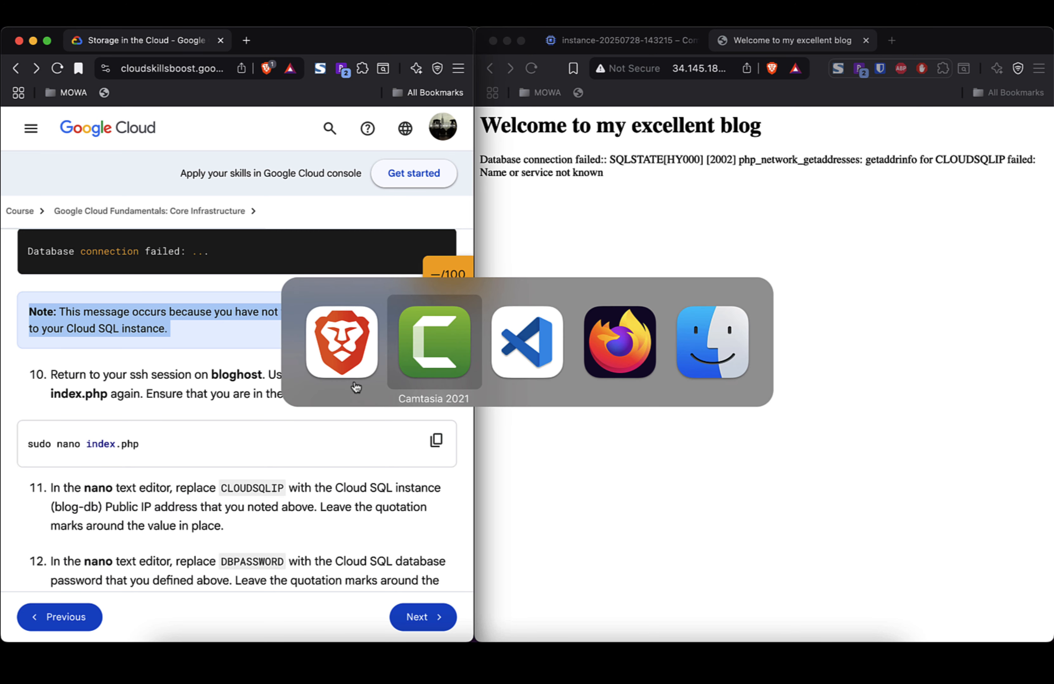
{"action": "left_click", "coordinate": [355, 382]}
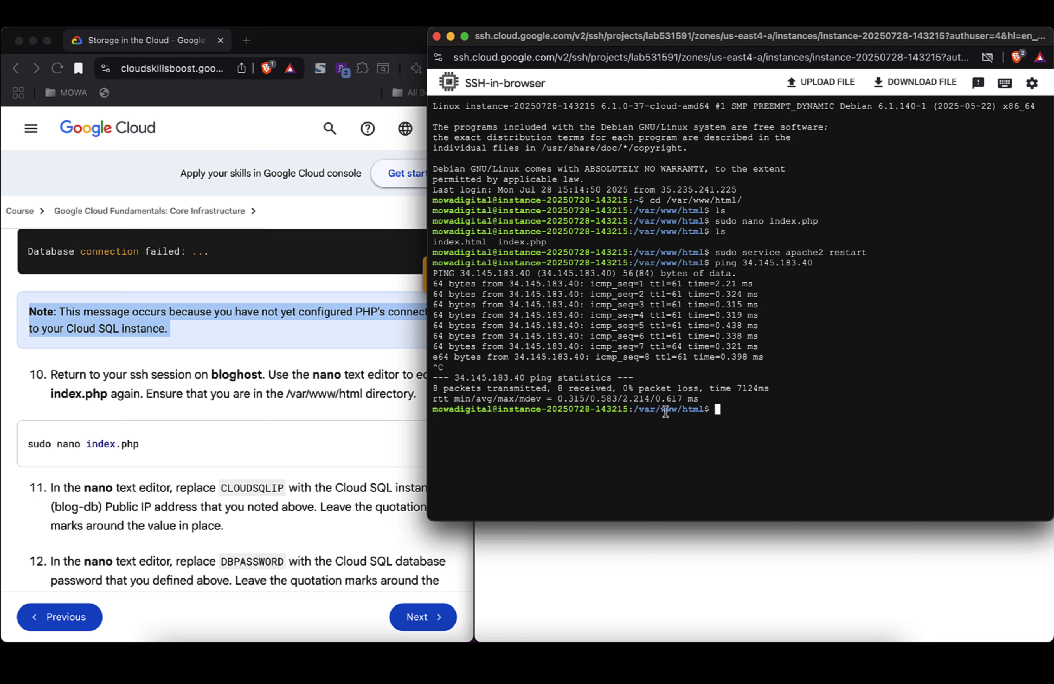
Step: List /var/www/html with ls and enter sudo nano index.php at the prompt
{"action": "type", "text": "ls"}
{"action": "key", "text": "Return"}
{"action": "type", "text": "sudo "}
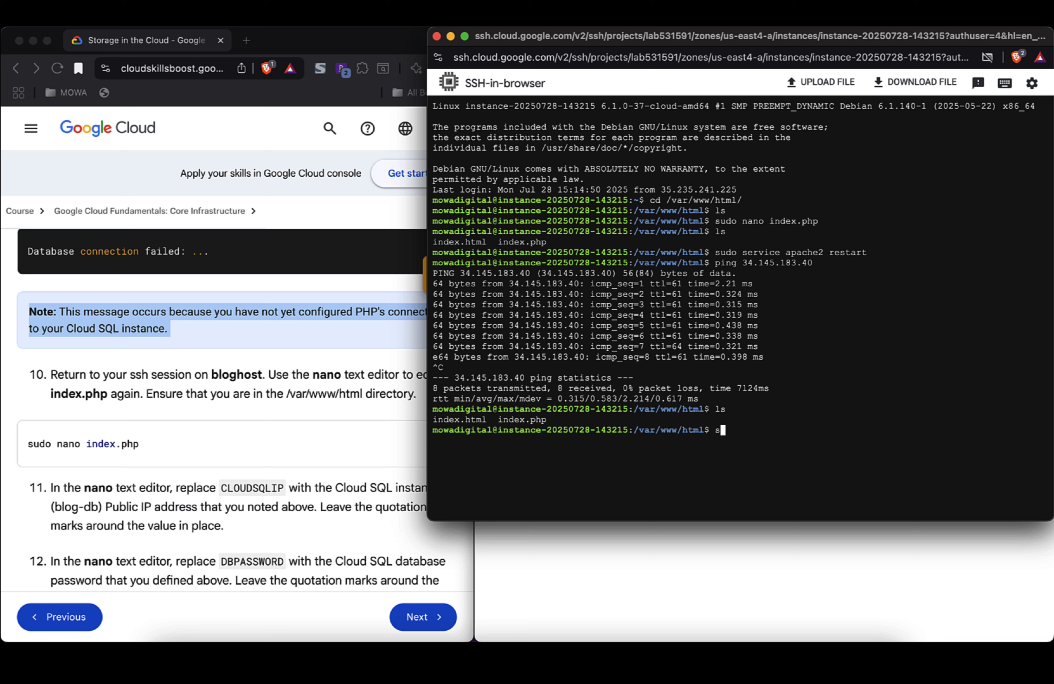
{"action": "type", "text": "nano index.php"}
Step: Open index.php in nano, narrow the terminal to show the lab instructions, and delete a stray slash
{"action": "key", "text": "Return"}
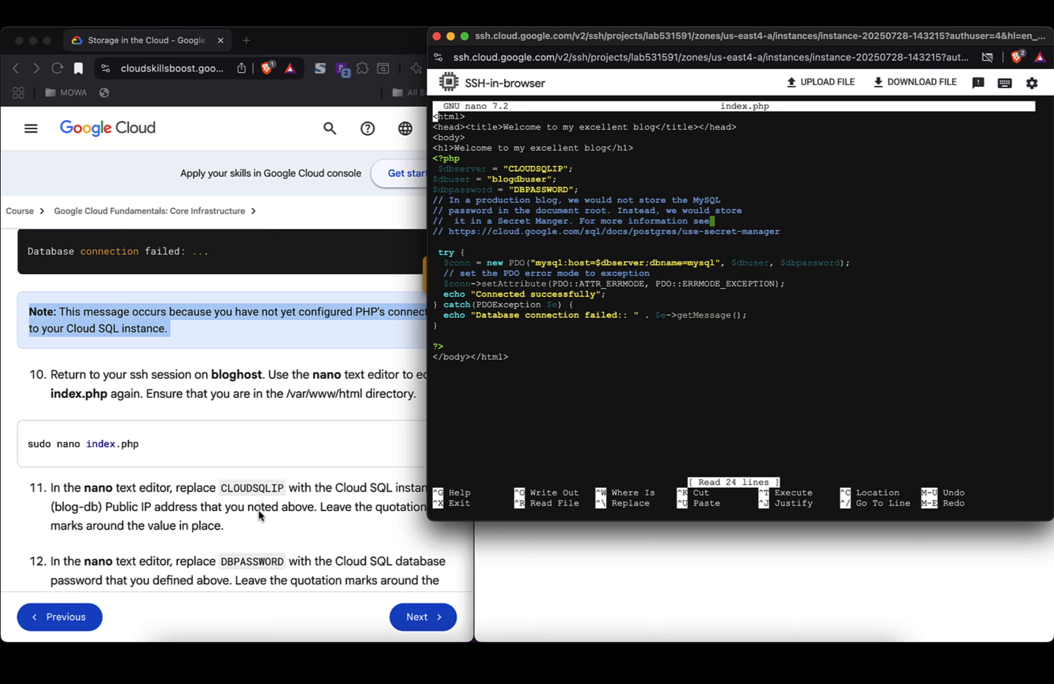
{"action": "left_click_drag", "start_coordinate": [428, 393], "coordinate": [472, 392]}
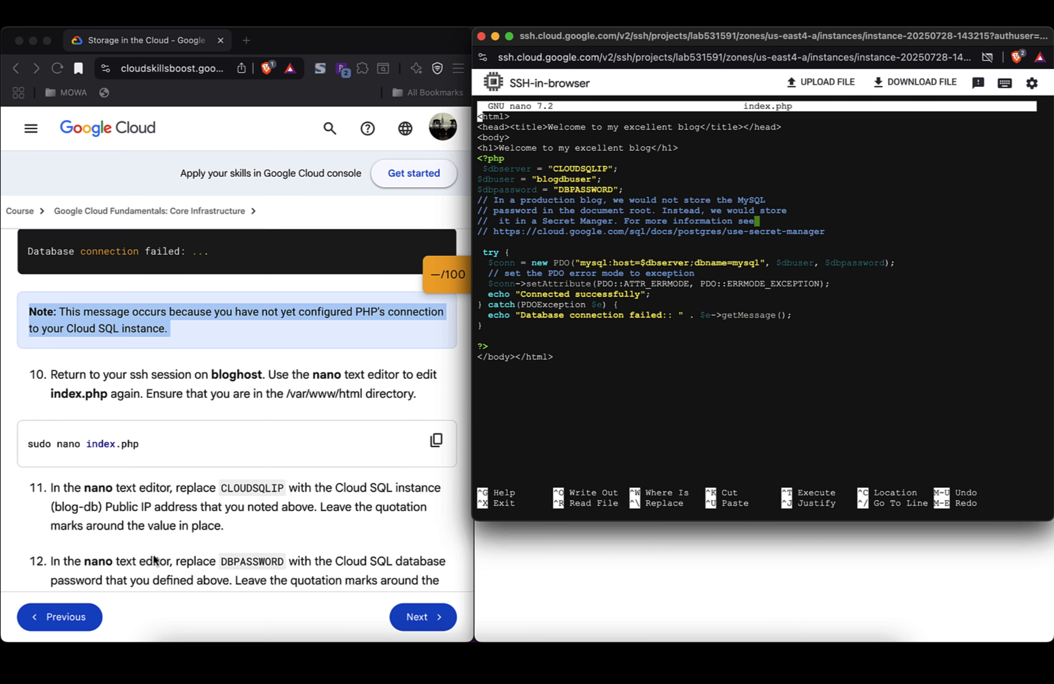
{"action": "left_click", "coordinate": [203, 497]}
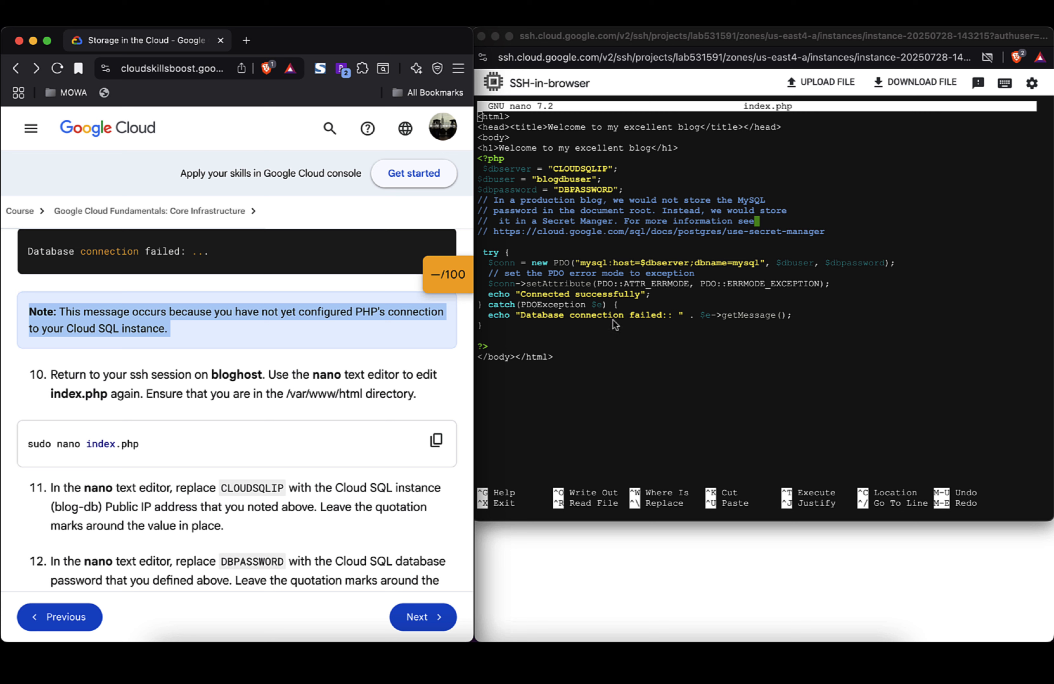
{"action": "left_click", "coordinate": [686, 335]}
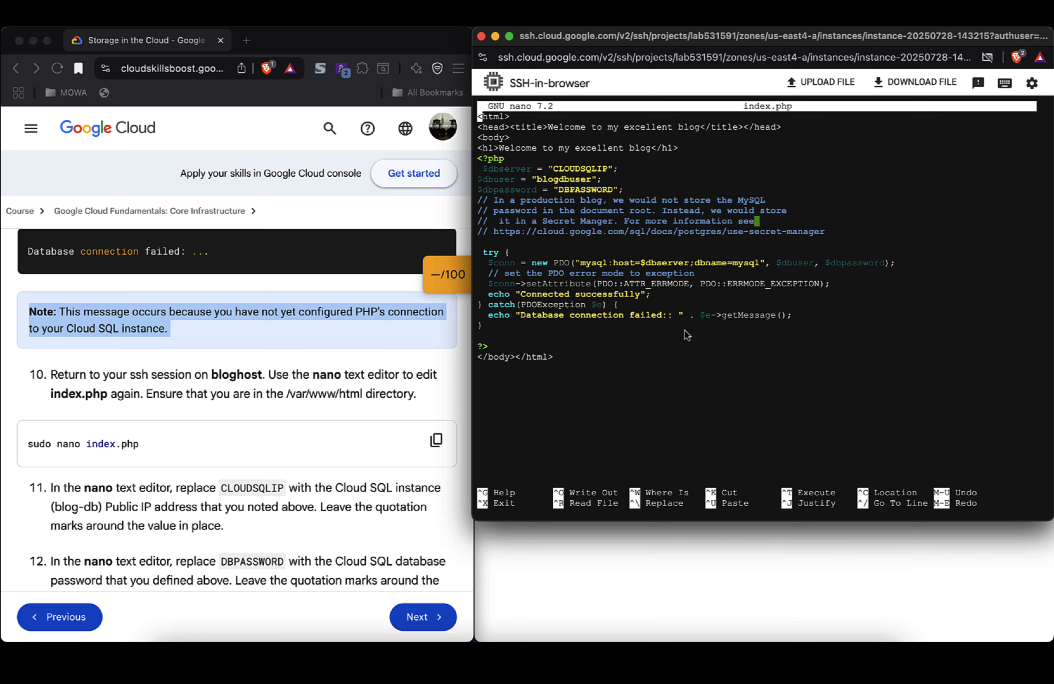
{"action": "type", "text": "/"}
{"action": "key", "text": "BackSpace"}
Step: Copy the database IP 104.196.35.141 from line 5 of the VS Code IP notes
{"action": "key", "text": "super+Tab"}
{"action": "key", "text": "super+Tab"}
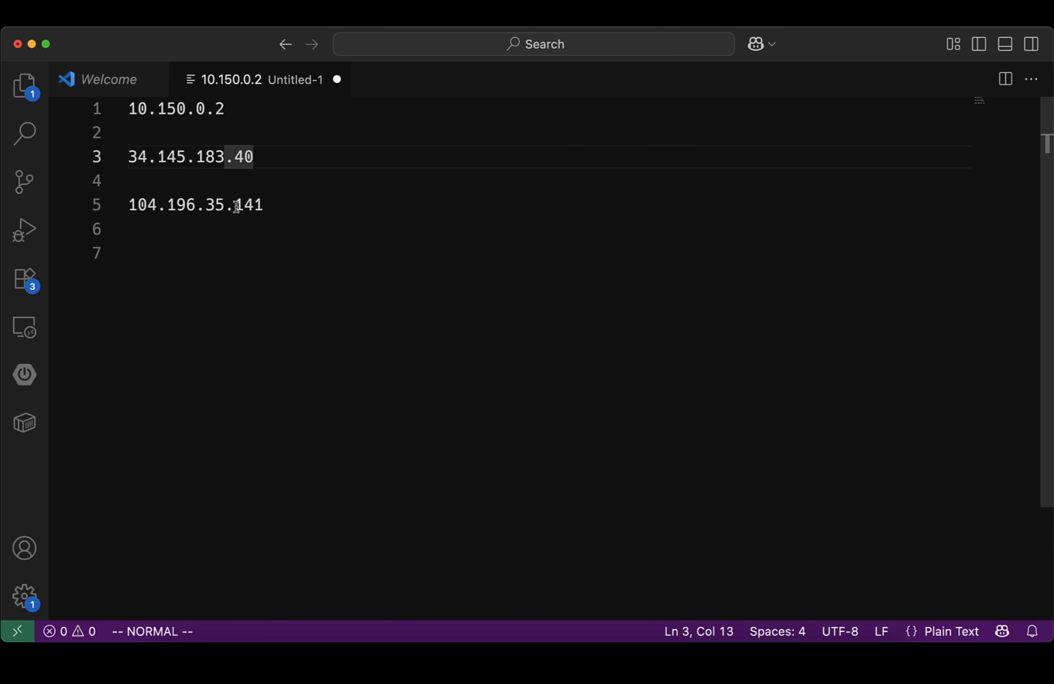
{"action": "double_click", "coordinate": [218, 206]}
{"action": "triple_click", "coordinate": [221, 207]}
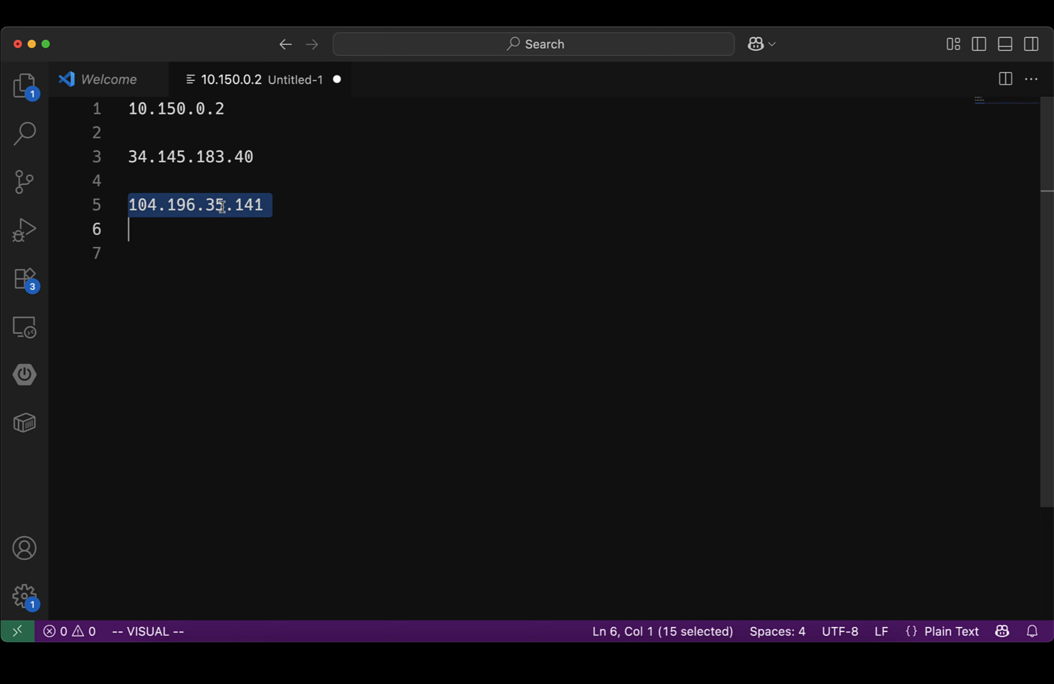
{"action": "left_click", "coordinate": [221, 206]}
{"action": "double_click", "coordinate": [221, 206]}
{"action": "triple_click", "coordinate": [221, 207]}
{"action": "key", "text": "super+c"}
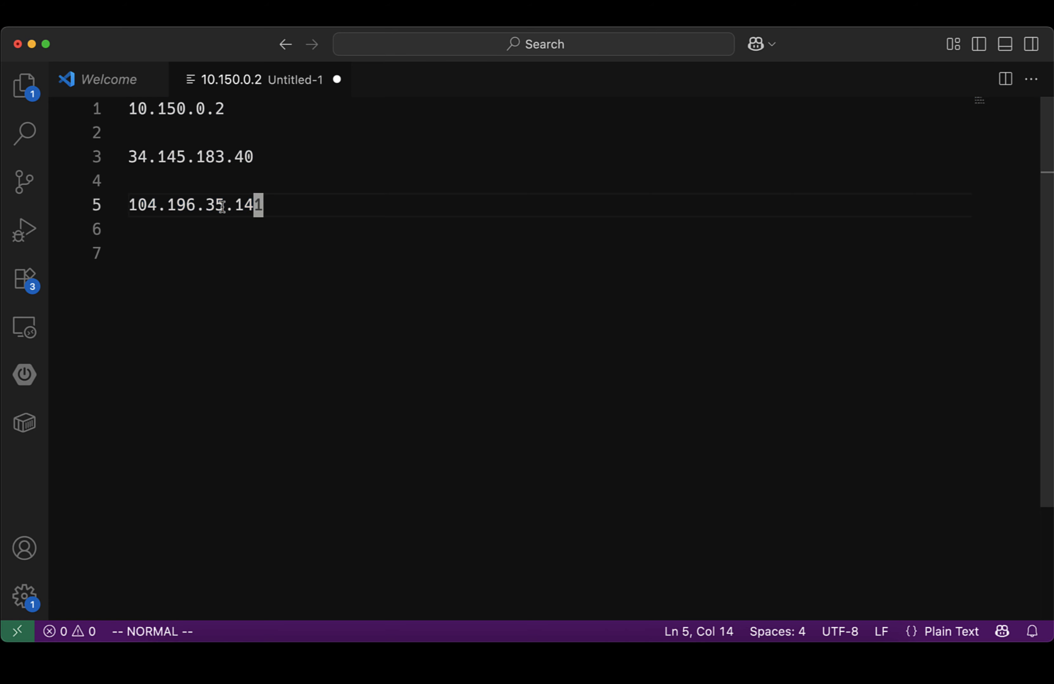
{"action": "key", "text": "super+Tab"}
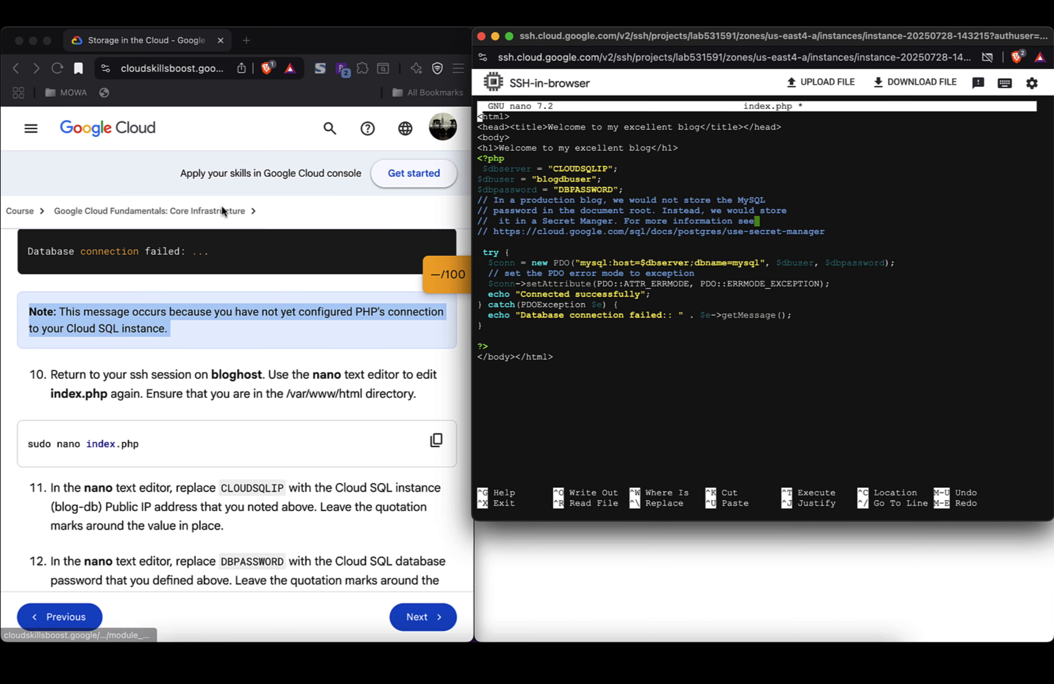
Step: Remove the stray CLOUDSQLIP text accidentally pasted onto line 1 of index.php
{"action": "double_click", "coordinate": [569, 171]}
{"action": "key", "text": "super+v"}
{"action": "double_click", "coordinate": [569, 171]}
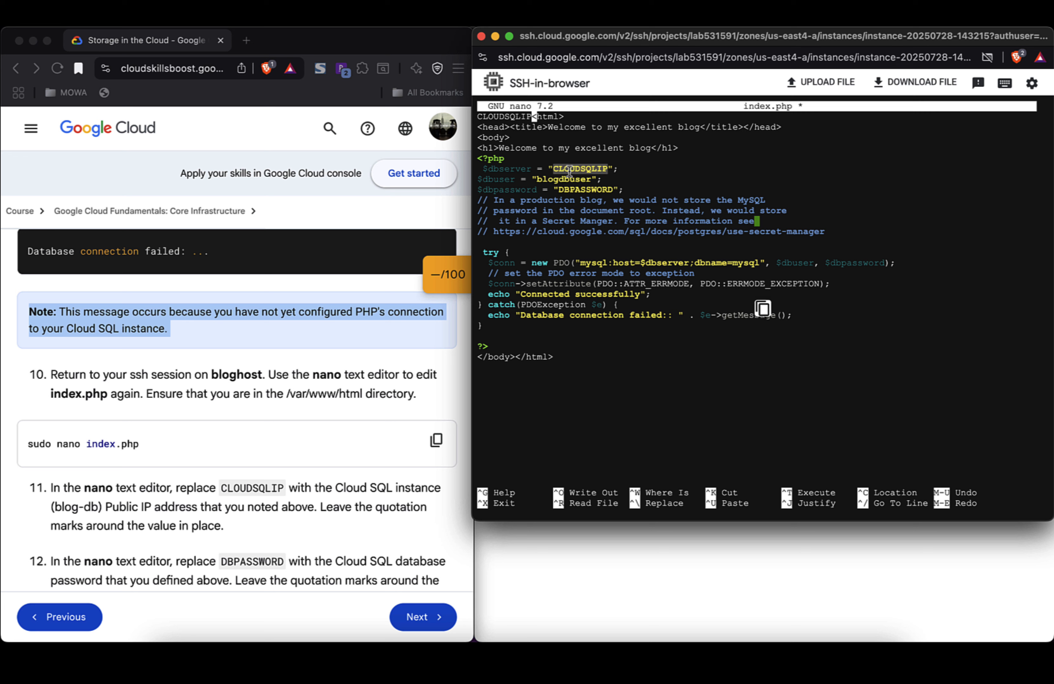
{"action": "key", "text": "BackSpace"}
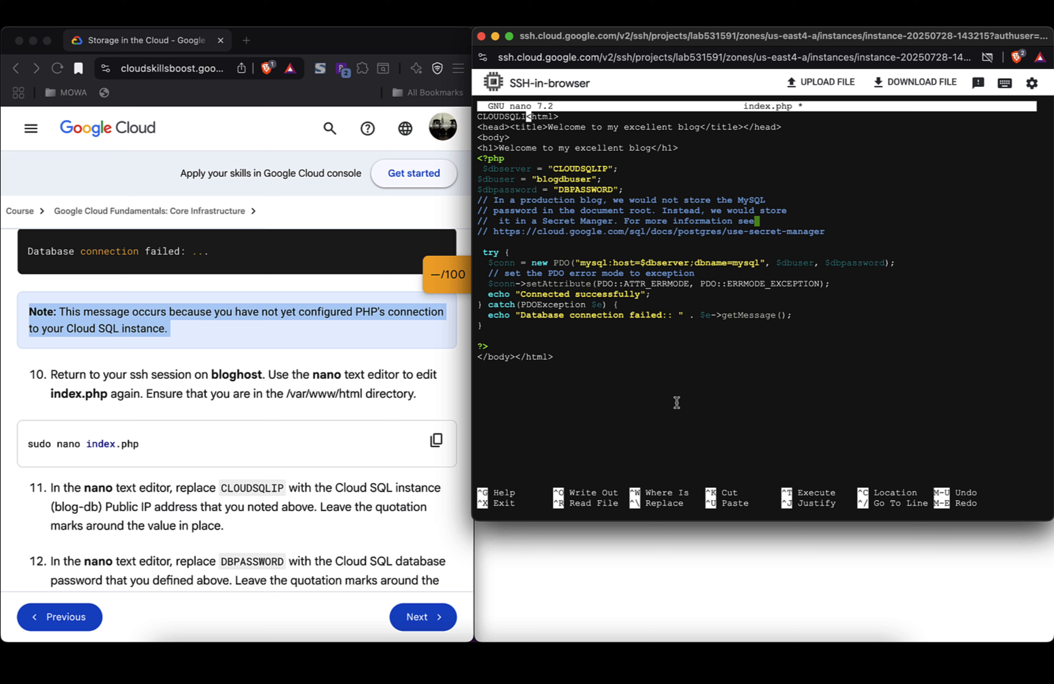
{"action": "type", "text": "u"}
{"action": "key", "text": "BackSpace"}
{"action": "type", "text": "P"}
{"action": "key", "text": "BackSpace"}
{"action": "key", "text": "BackSpace"}
{"action": "key", "text": "BackSpace"}
{"action": "key", "text": "BackSpace"}
{"action": "key", "text": "BackSpace"}
{"action": "key", "text": "BackSpace"}
{"action": "key", "text": "BackSpace"}
{"action": "key", "text": "BackSpace"}
{"action": "key", "text": "BackSpace"}
{"action": "key", "text": "BackSpace"}
Step: Delete the CLOUDSQLIP placeholder from the $dbserver quotes, leaving them empty
{"action": "double_click", "coordinate": [596, 169]}
{"action": "left_click", "coordinate": [605, 169]}
{"action": "key", "text": "Down"}
{"action": "key", "text": "Down"}
{"action": "key", "text": "Down"}
{"action": "key", "text": "Down"}
{"action": "key", "text": "Down"}
{"action": "key", "text": "Down"}
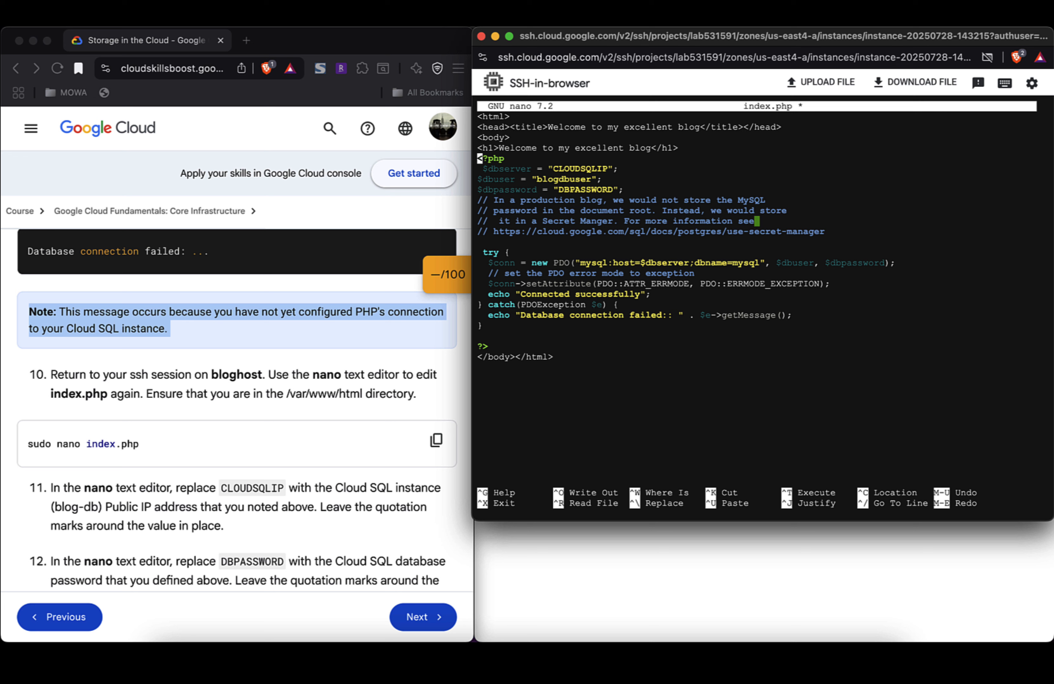
{"action": "key", "text": "Up"}
{"action": "key", "text": "Right"}
{"action": "key", "text": "Right"}
{"action": "key", "text": "Right"}
{"action": "key", "text": "Right"}
{"action": "key", "text": "Right"}
{"action": "key", "text": "Right"}
{"action": "key", "text": "Right"}
{"action": "key", "text": "Right"}
{"action": "key", "text": "Right"}
{"action": "key", "text": "Right"}
{"action": "key", "text": "Right"}
{"action": "key", "text": "Right"}
{"action": "key", "text": "Right"}
{"action": "key", "text": "Right"}
{"action": "key", "text": "Right"}
{"action": "key", "text": "Right"}
{"action": "key", "text": "Right"}
{"action": "key", "text": "Right"}
{"action": "key", "text": "Right"}
{"action": "key", "text": "Right"}
{"action": "key", "text": "Right"}
{"action": "key", "text": "Right"}
{"action": "key", "text": "Right"}
{"action": "key", "text": "Right"}
{"action": "key", "text": "BackSpace"}
{"action": "key", "text": "BackSpace"}
{"action": "key", "text": "BackSpace"}
{"action": "key", "text": "BackSpace"}
{"action": "key", "text": "BackSpace"}
{"action": "key", "text": "BackSpace"}
{"action": "key", "text": "BackSpace"}
{"action": "key", "text": "BackSpace"}
{"action": "key", "text": "BackSpace"}
{"action": "key", "text": "alt+u"}
{"action": "key", "text": "BackSpace"}
{"action": "key", "text": "BackSpace"}
{"action": "key", "text": "BackSpace"}
{"action": "key", "text": "BackSpace"}
{"action": "key", "text": "BackSpace"}
{"action": "key", "text": "BackSpace"}
{"action": "key", "text": "BackSpace"}
{"action": "key", "text": "BackSpace"}
{"action": "key", "text": "BackSpace"}
{"action": "key", "text": "BackSpace"}
{"action": "key", "text": "super+Tab"}
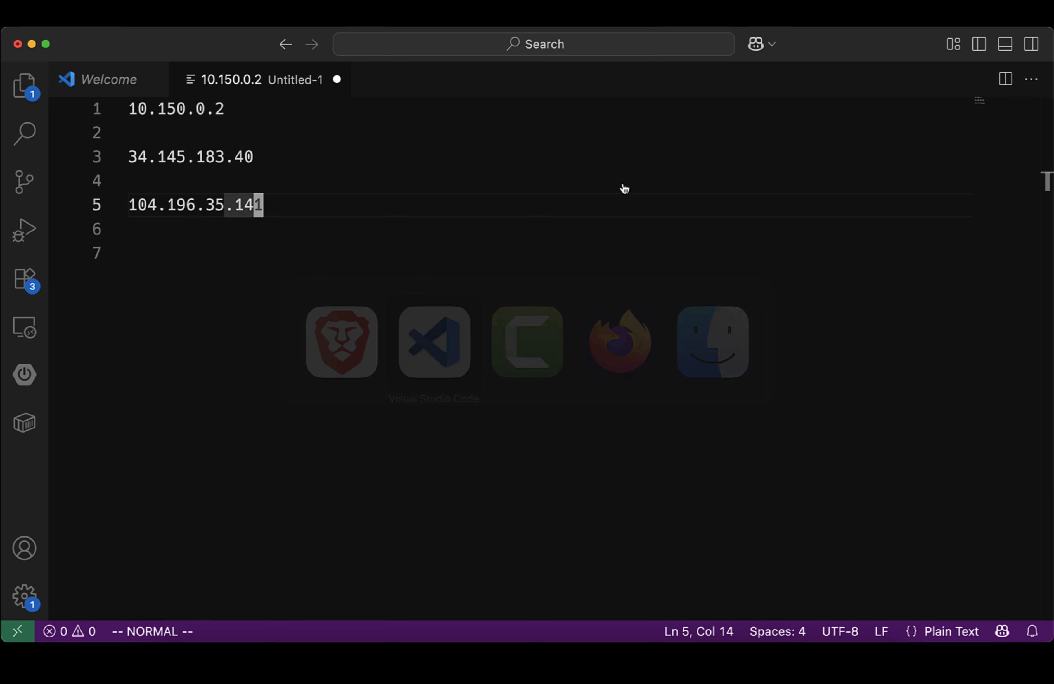
Step: Paste the IP 104.196.35.141 from the notes into the $dbserver quotes
{"action": "triple_click", "coordinate": [235, 214]}
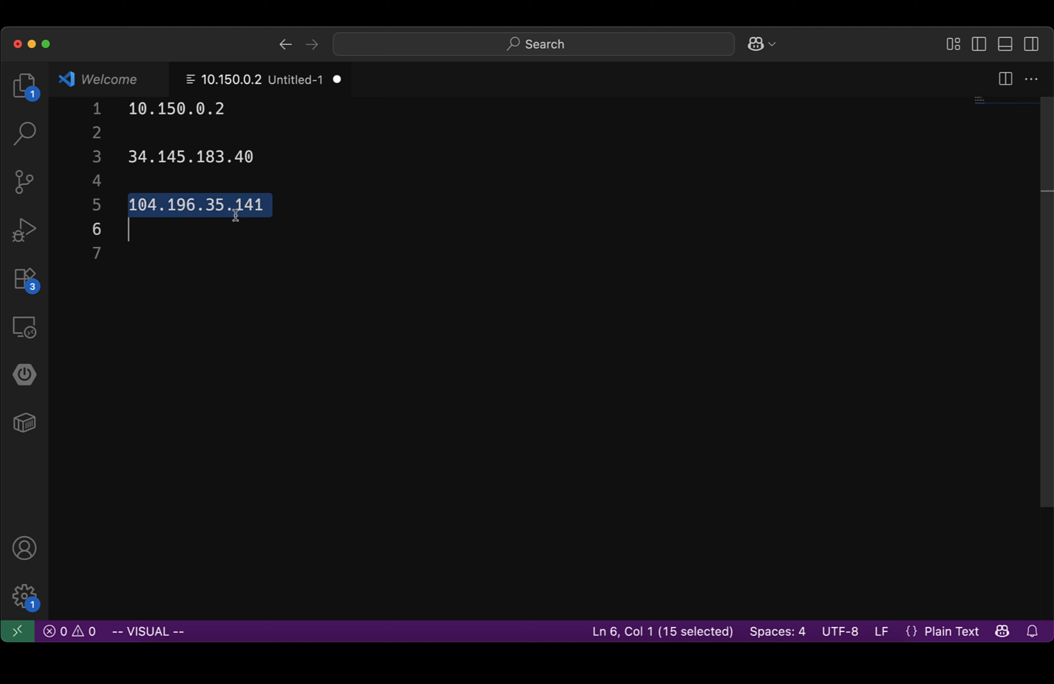
{"action": "key", "text": "super+c"}
{"action": "key", "text": "super+Tab"}
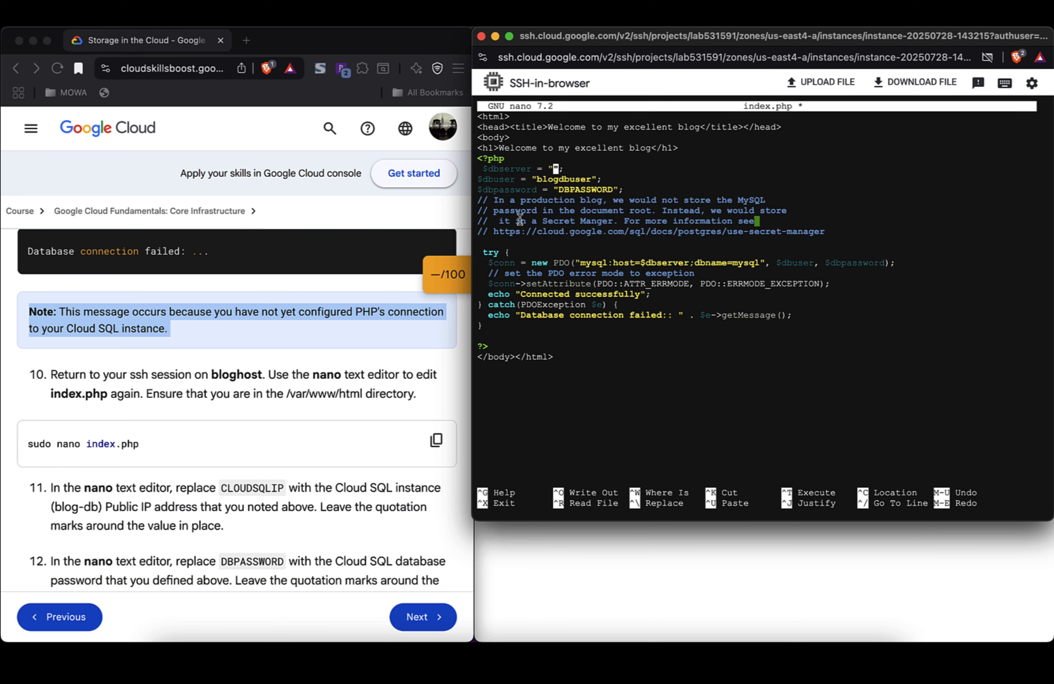
{"action": "key", "text": "super+v"}
Step: Replace the DBPASSWORD placeholder on the $dbpassword line with the database password
{"action": "scroll", "coordinate": [303, 465], "scroll_direction": "down", "scroll_amount": 3}
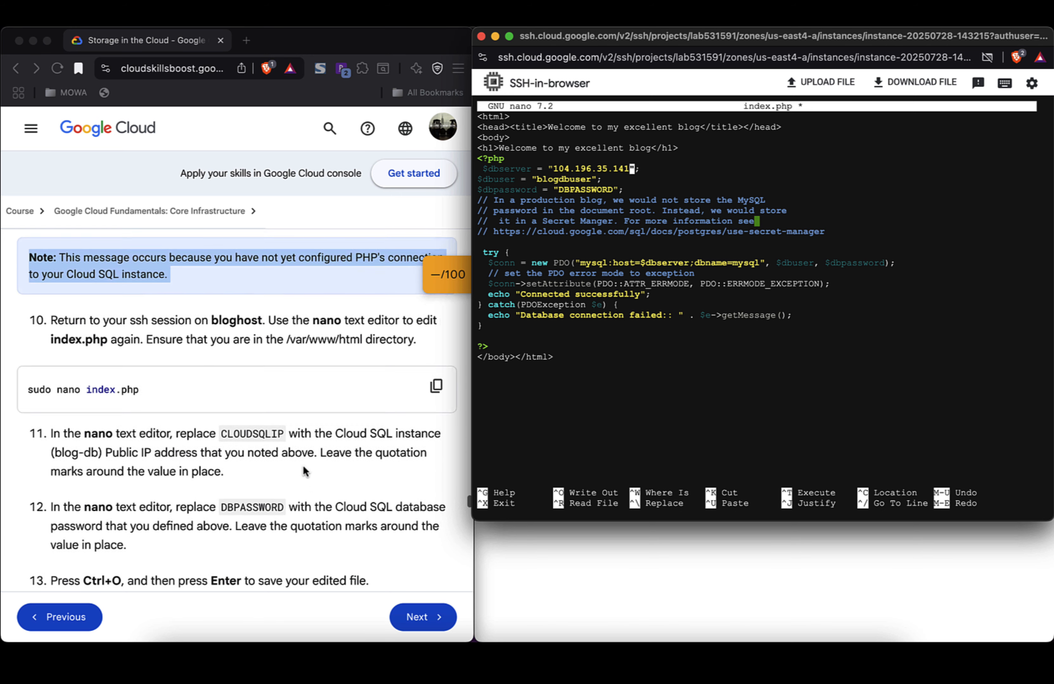
{"action": "scroll", "coordinate": [302, 466], "scroll_direction": "down", "scroll_amount": 1}
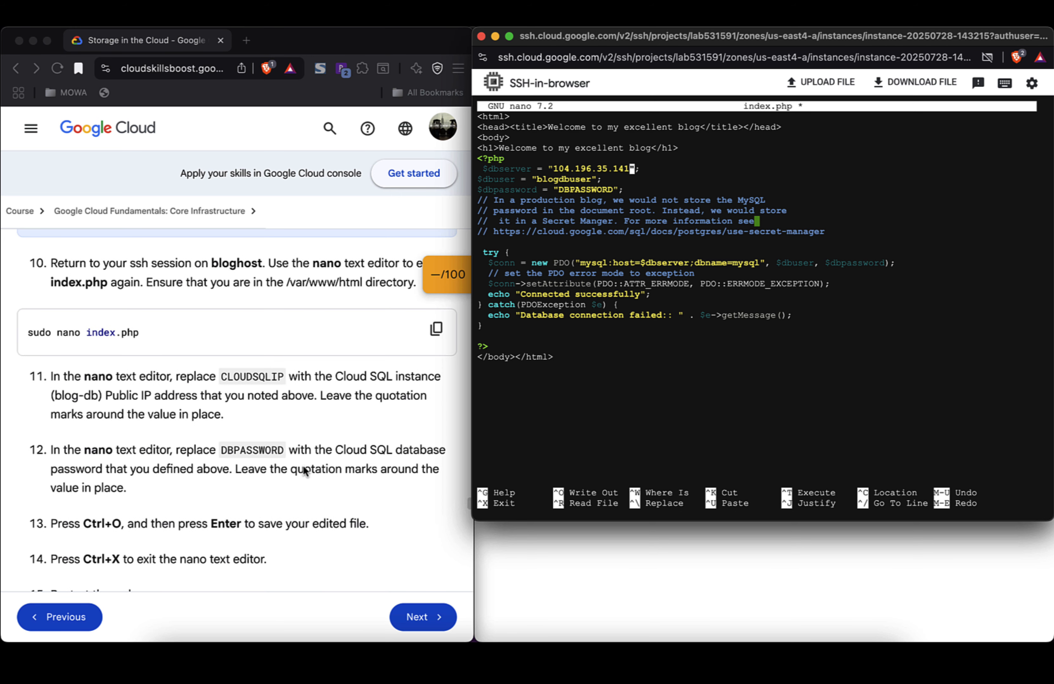
{"action": "double_click", "coordinate": [595, 190]}
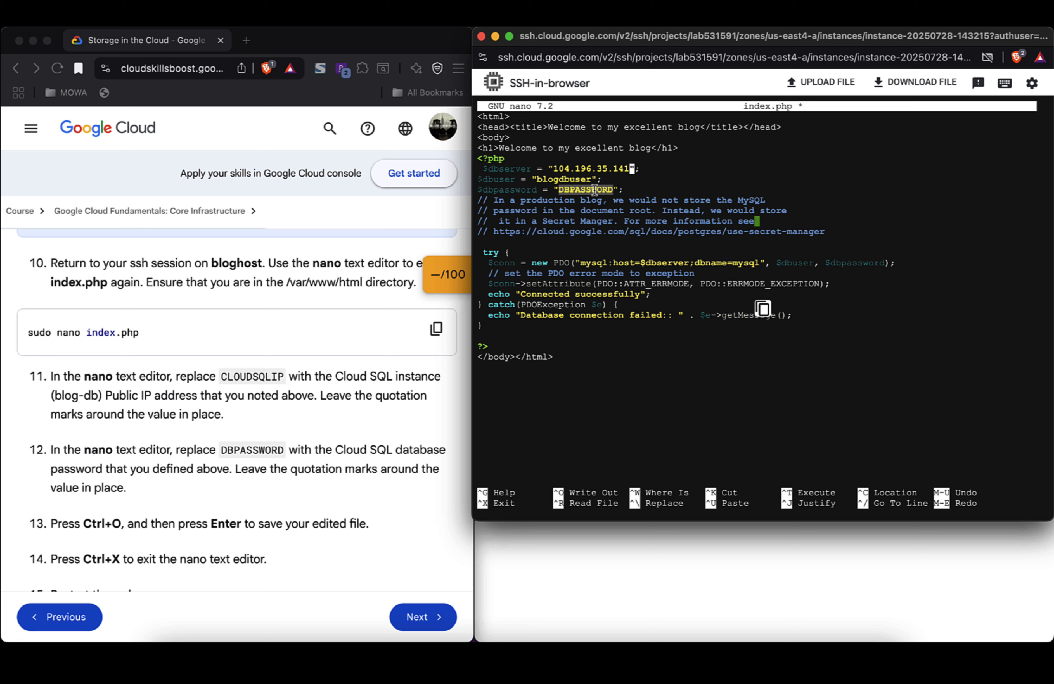
{"action": "left_click", "coordinate": [615, 190]}
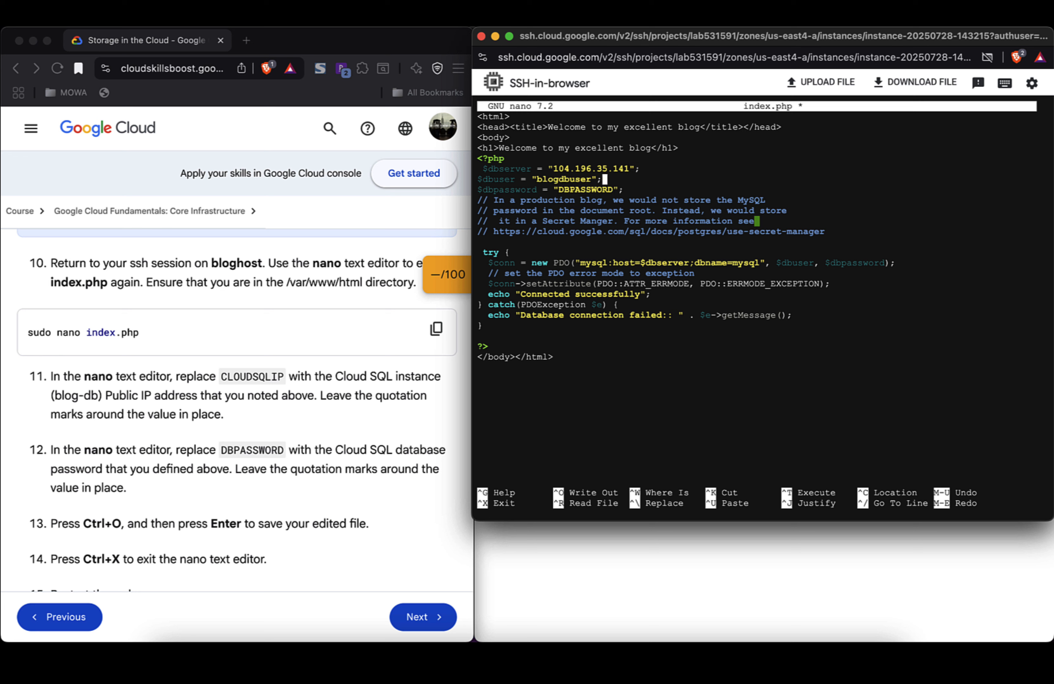
{"action": "left_click", "coordinate": [616, 190]}
{"action": "key", "text": "BackSpace"}
{"action": "key", "text": "BackSpace"}
{"action": "key", "text": "BackSpace"}
{"action": "key", "text": "BackSpace"}
{"action": "key", "text": "BackSpace"}
{"action": "key", "text": "BackSpace"}
{"action": "key", "text": "BackSpace"}
{"action": "key", "text": "BackSpace"}
{"action": "key", "text": "BackSpace"}
{"action": "key", "text": "BackSpace"}
{"action": "type", "text": "password"}
Step: Save index.php under its existing name
{"action": "scroll", "coordinate": [345, 419], "scroll_direction": "down", "scroll_amount": 2}
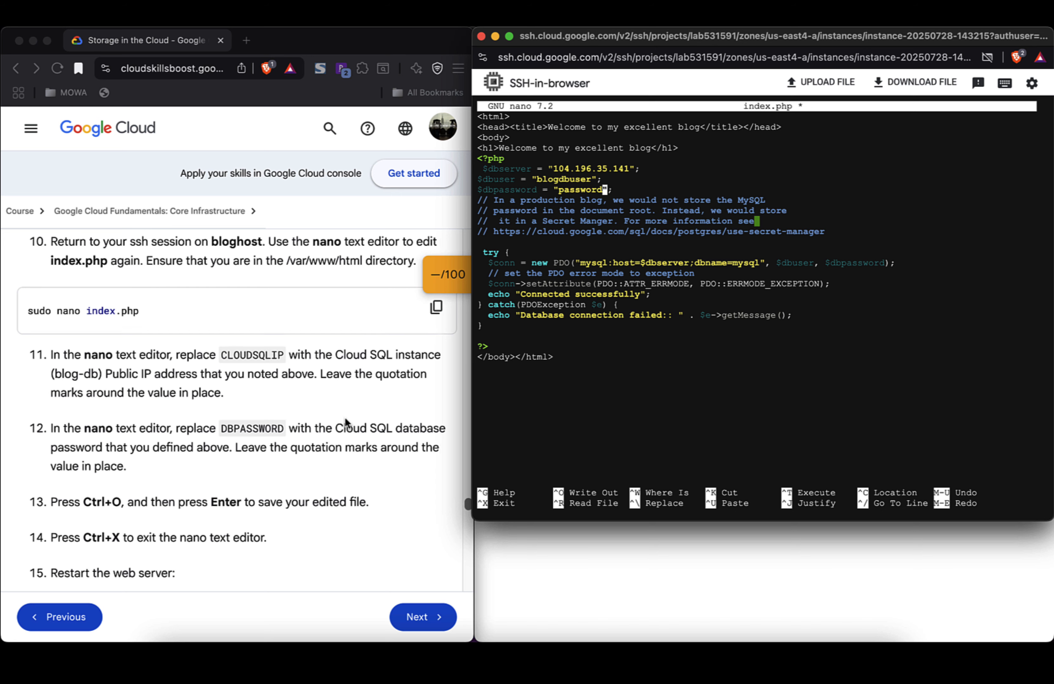
{"action": "scroll", "coordinate": [345, 422], "scroll_direction": "down", "scroll_amount": 2}
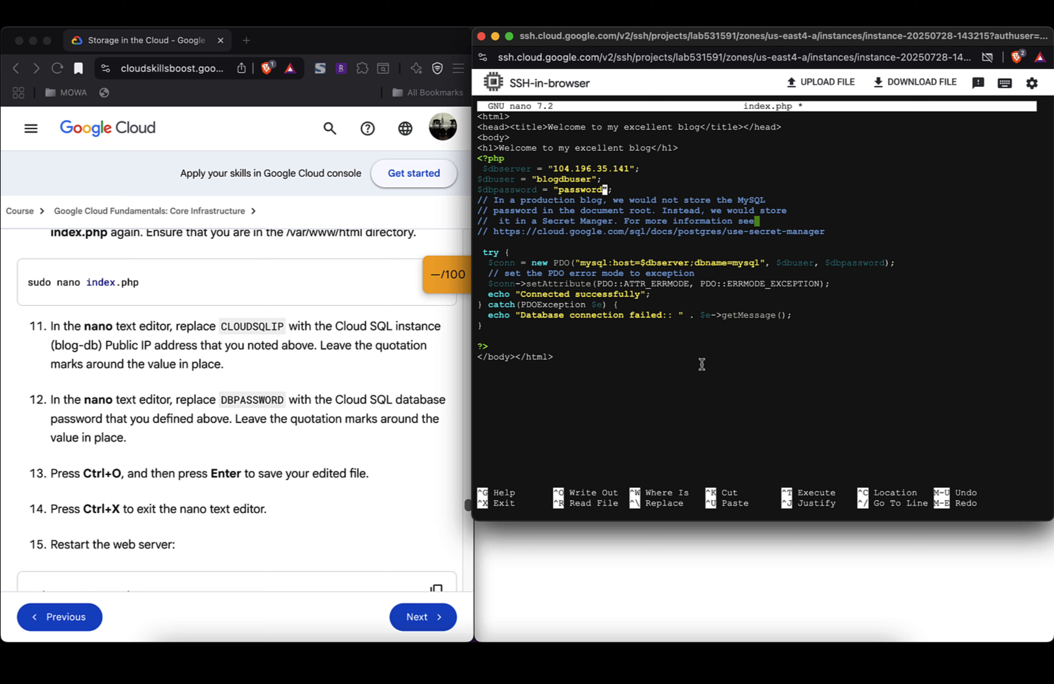
{"action": "key", "text": "ctrl+o"}
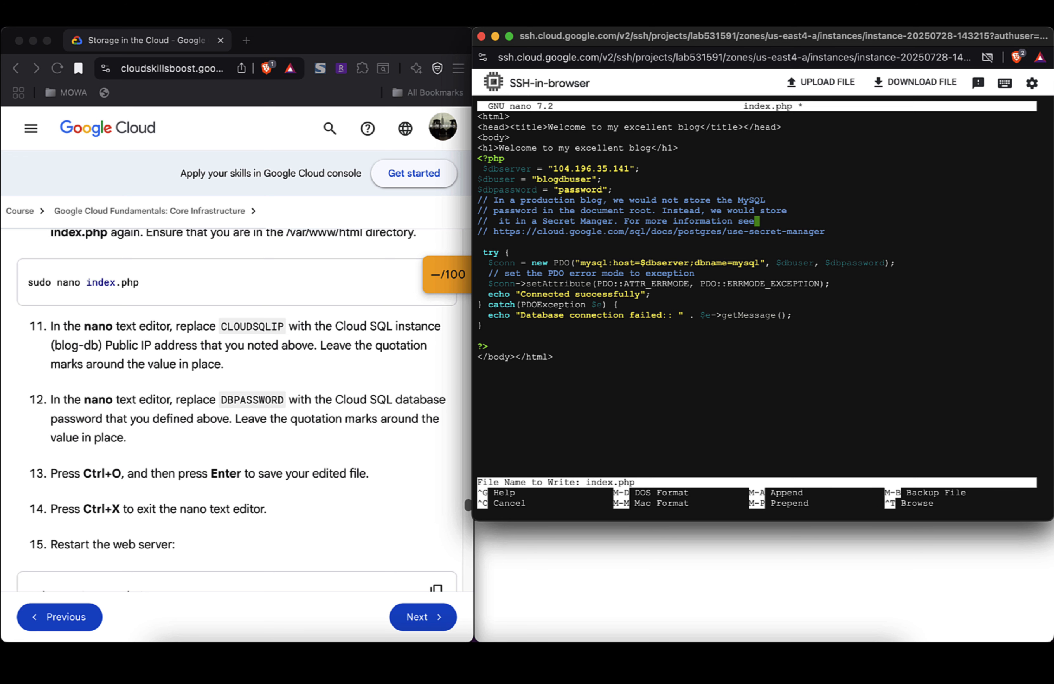
{"action": "key", "text": "Return"}
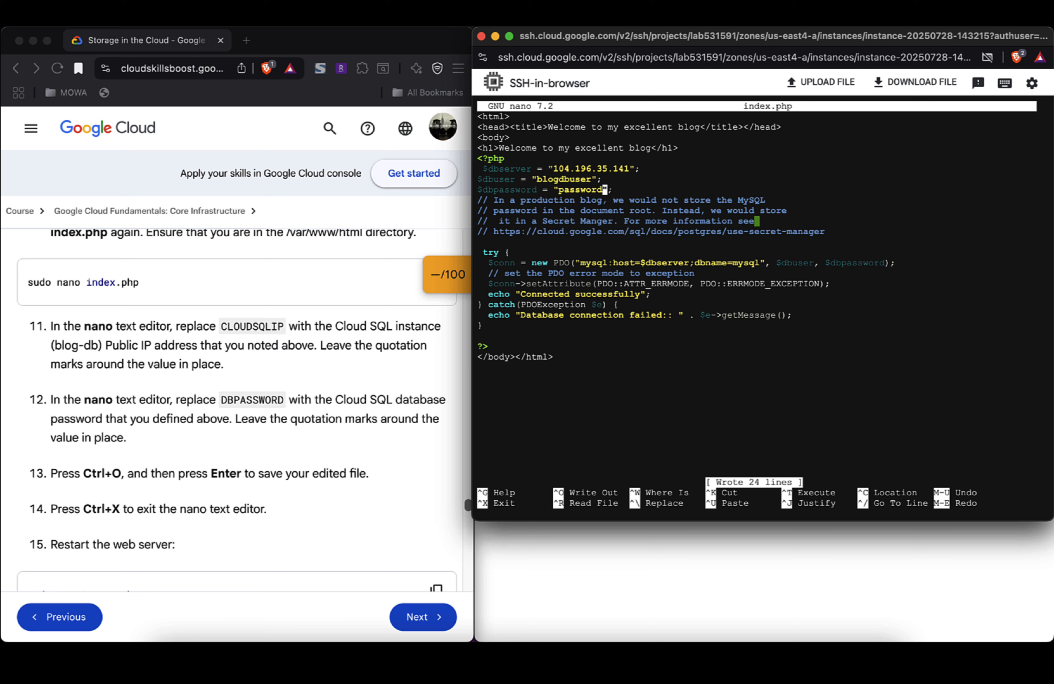
Step: Exit nano and reload the blog page at 34.145.183.40 to see 'Connected successfully'
{"action": "key", "text": "ctrl+x"}
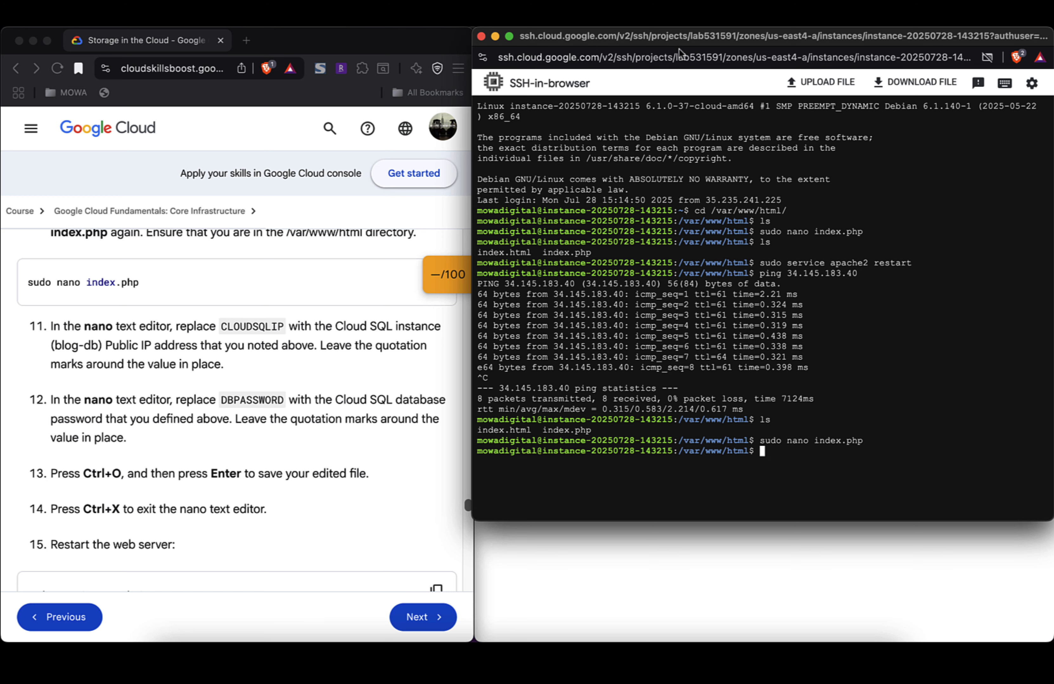
{"action": "key", "text": "super+Tab"}
{"action": "key", "text": "super+shift+Tab"}
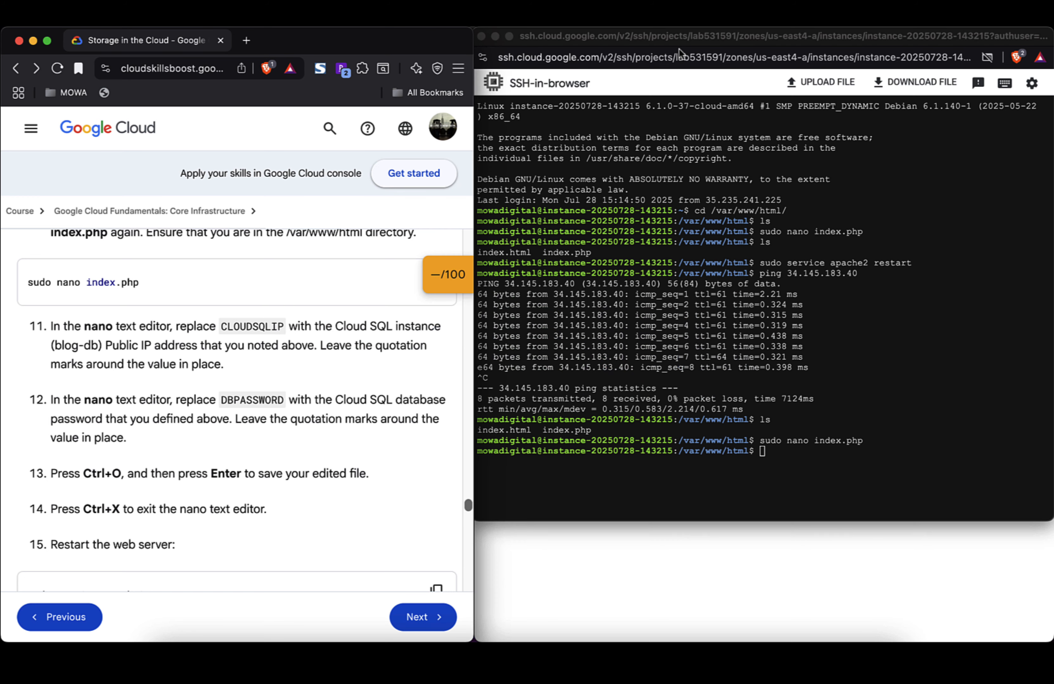
{"action": "left_click", "coordinate": [661, 626]}
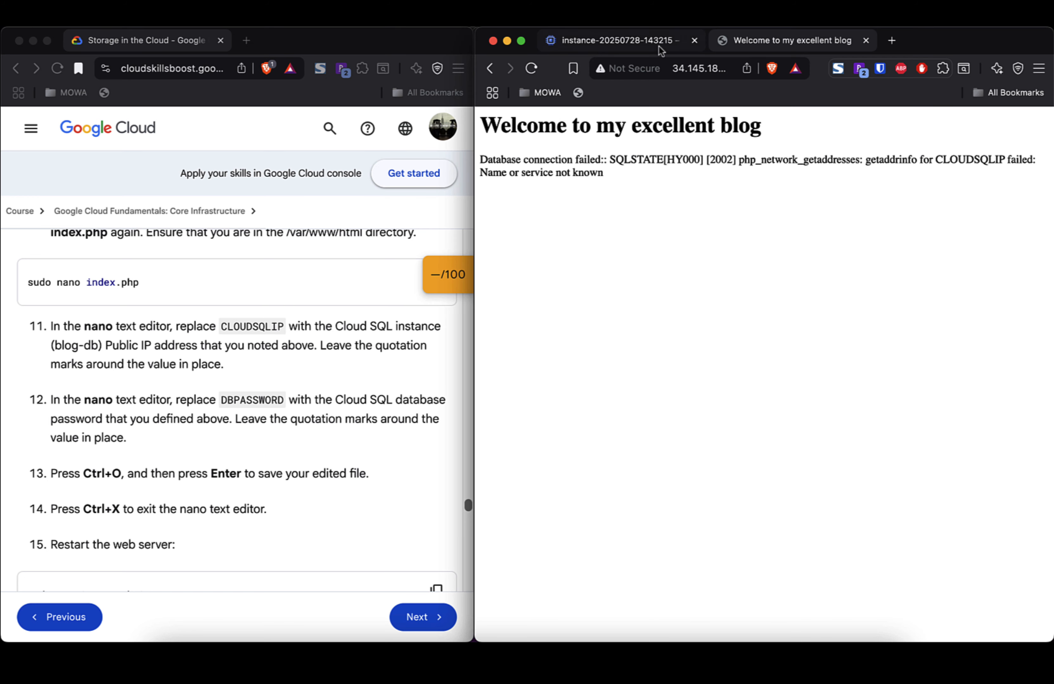
{"action": "left_click", "coordinate": [531, 69]}
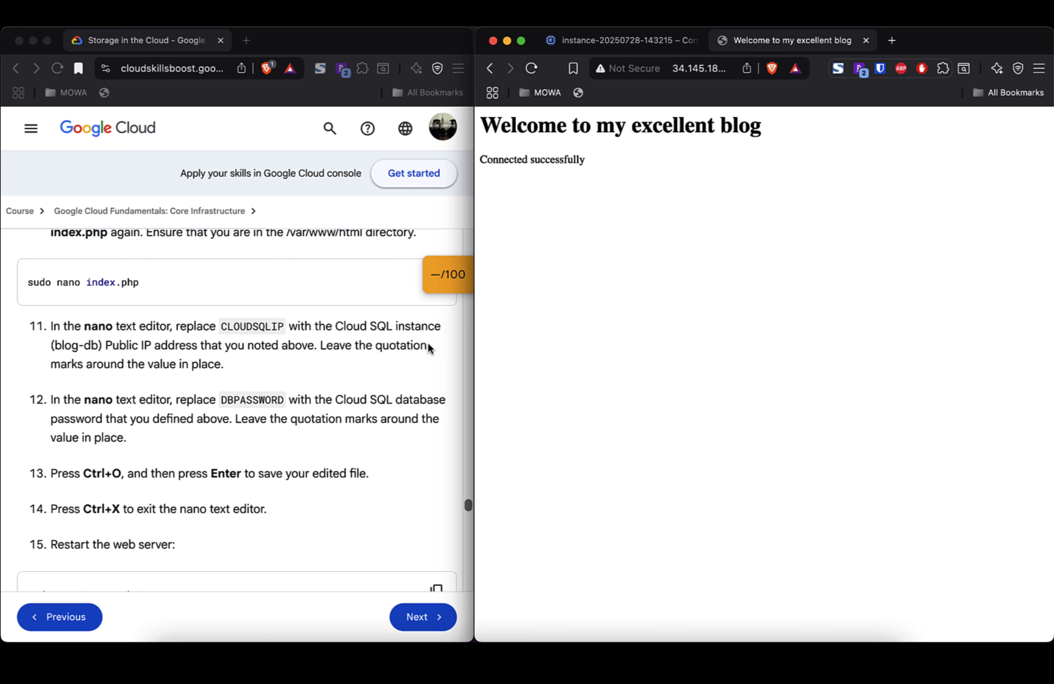
{"action": "left_click", "coordinate": [259, 496]}
Step: Bring the lab's Task 6 (using a Cloud Storage object) into view, then return to the Compute Engine console
{"action": "scroll", "coordinate": [259, 496], "scroll_direction": "down", "scroll_amount": 5}
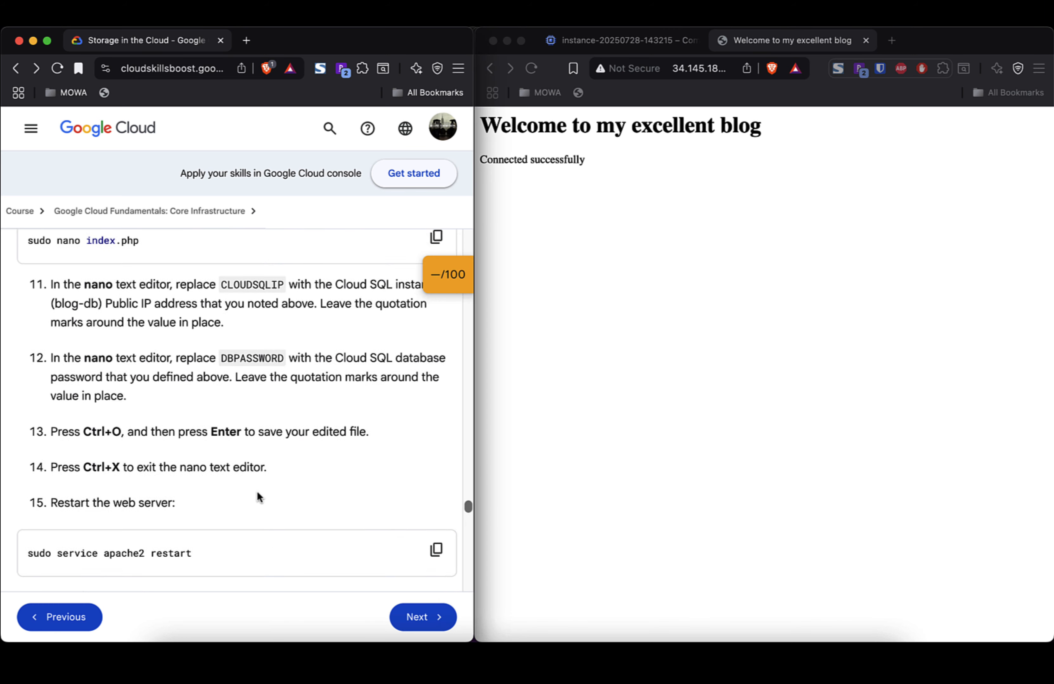
{"action": "scroll", "coordinate": [259, 496], "scroll_direction": "down", "scroll_amount": 12}
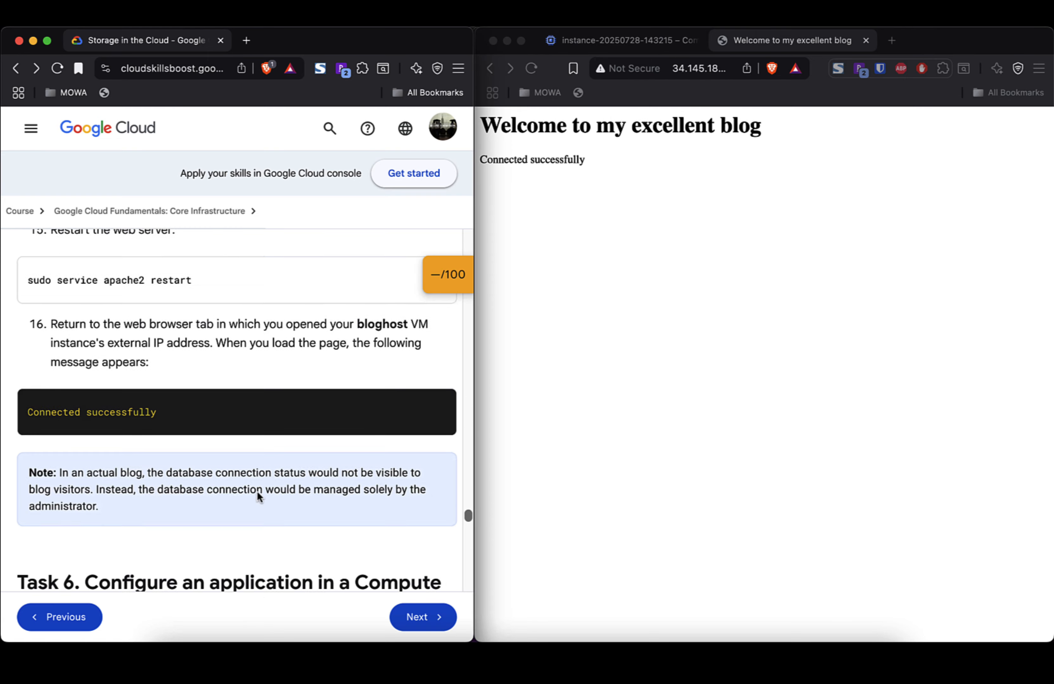
{"action": "scroll", "coordinate": [259, 496], "scroll_direction": "down", "scroll_amount": 4}
{"action": "scroll", "coordinate": [259, 496], "scroll_direction": "up", "scroll_amount": 4}
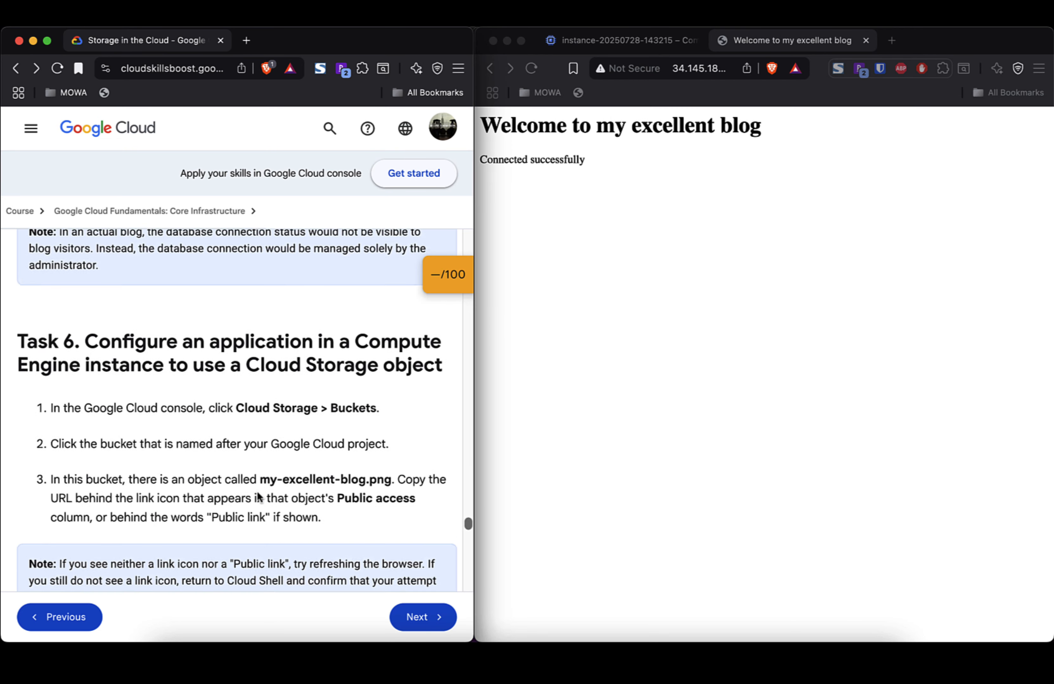
{"action": "scroll", "coordinate": [259, 496], "scroll_direction": "down", "scroll_amount": 3}
{"action": "scroll", "coordinate": [259, 495], "scroll_direction": "down", "scroll_amount": 3}
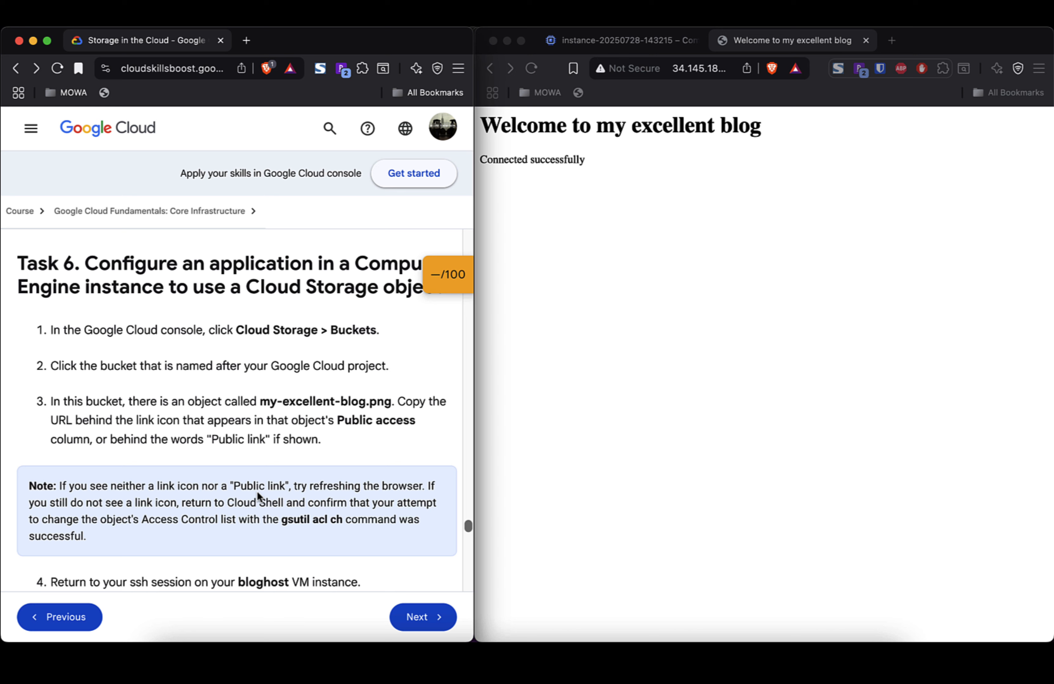
{"action": "scroll", "coordinate": [257, 491], "scroll_direction": "up", "scroll_amount": 1}
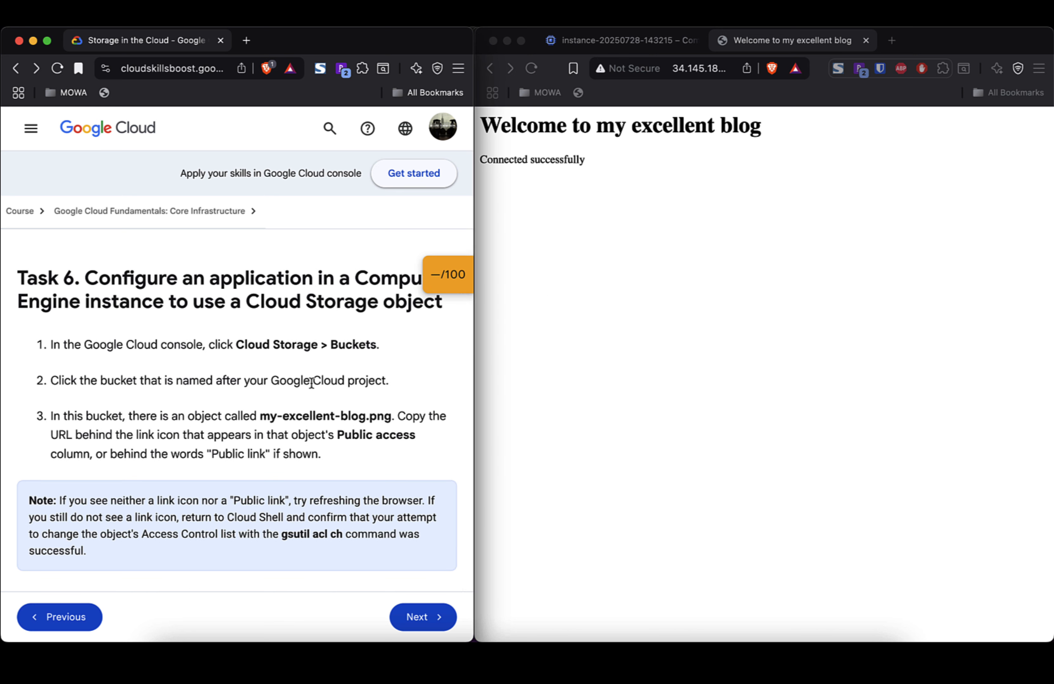
{"action": "scroll", "coordinate": [275, 402], "scroll_direction": "down", "scroll_amount": 3}
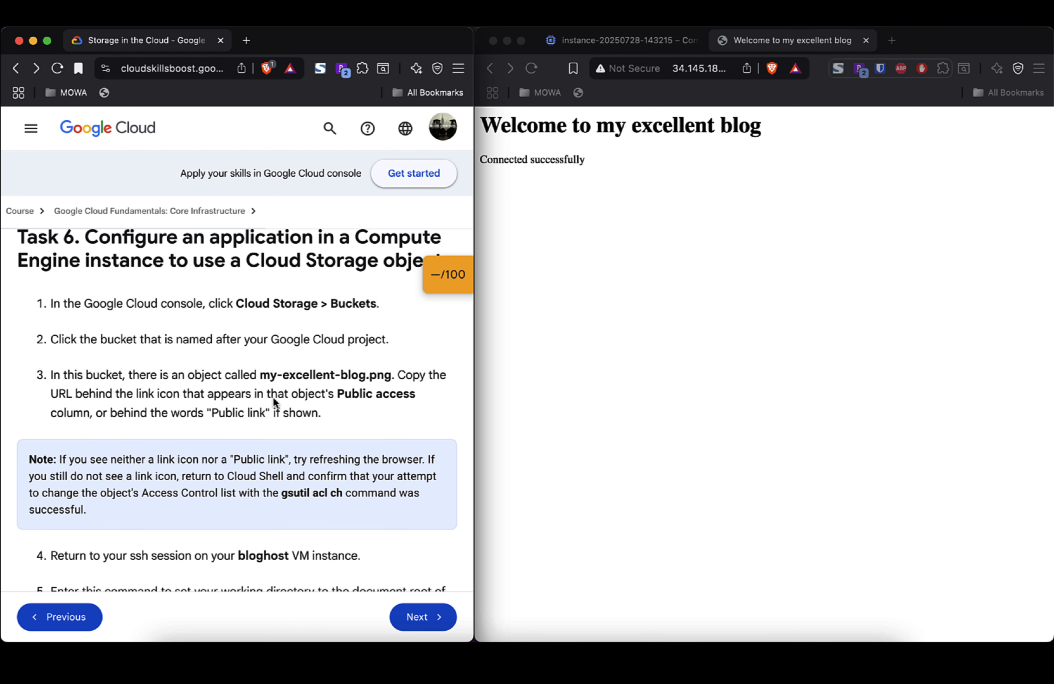
{"action": "triple_click", "coordinate": [253, 263]}
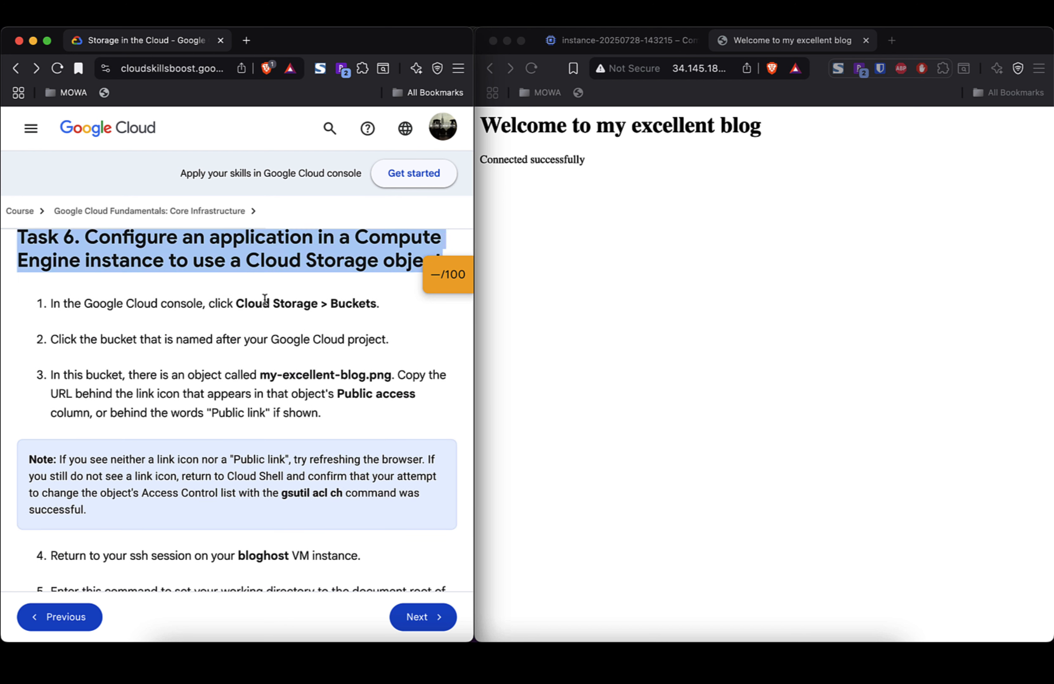
{"action": "scroll", "coordinate": [266, 307], "scroll_direction": "down", "scroll_amount": 2}
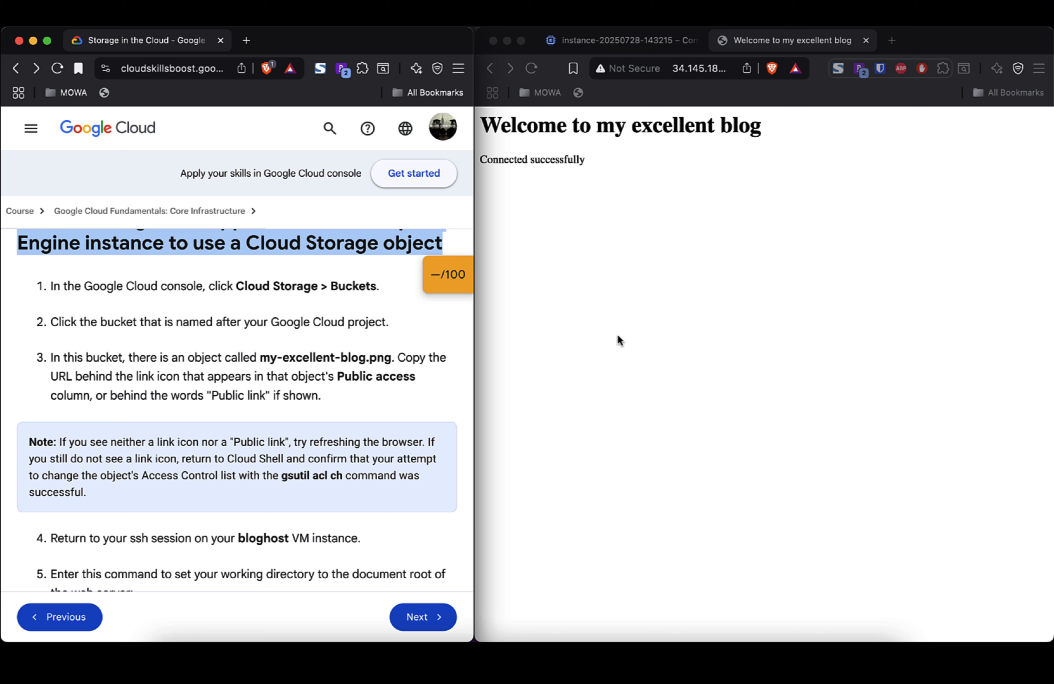
{"action": "left_click", "coordinate": [618, 40]}
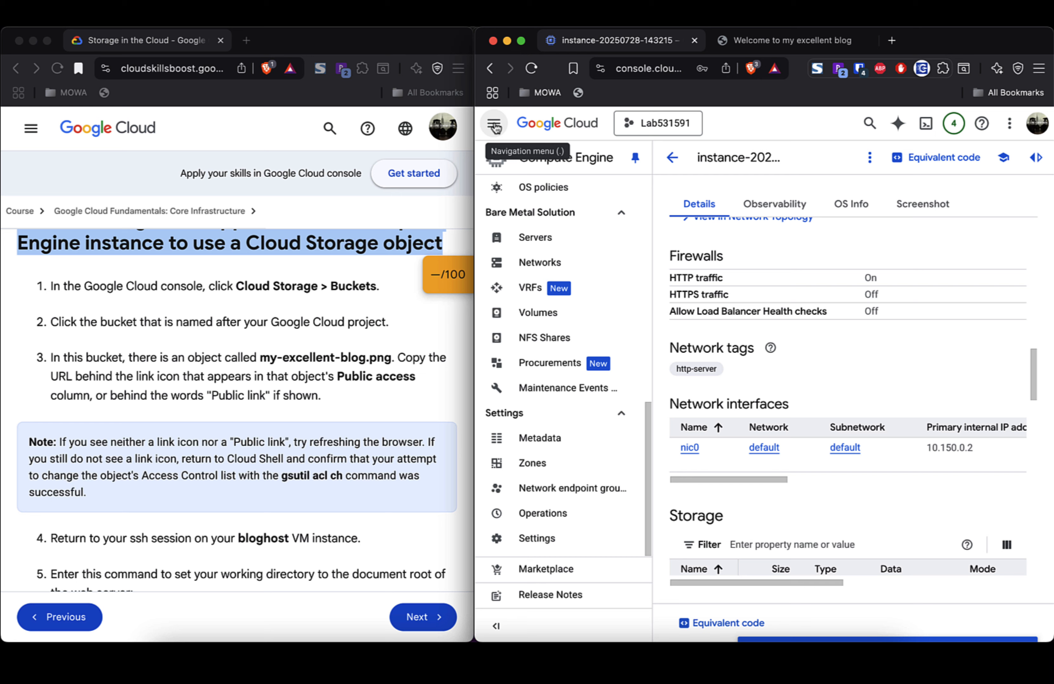
Step: Open the lab531591 bucket under Cloud Storage > Buckets and show my-excellent-blog.png's Public access column
{"action": "left_click", "coordinate": [495, 127]}
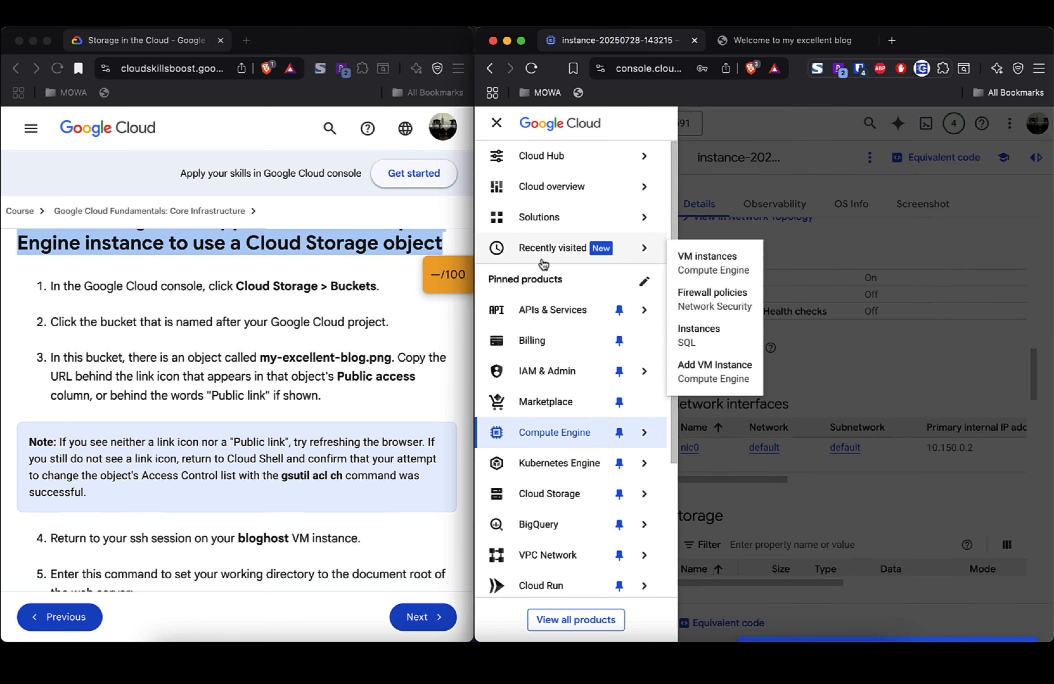
{"action": "left_click", "coordinate": [581, 494]}
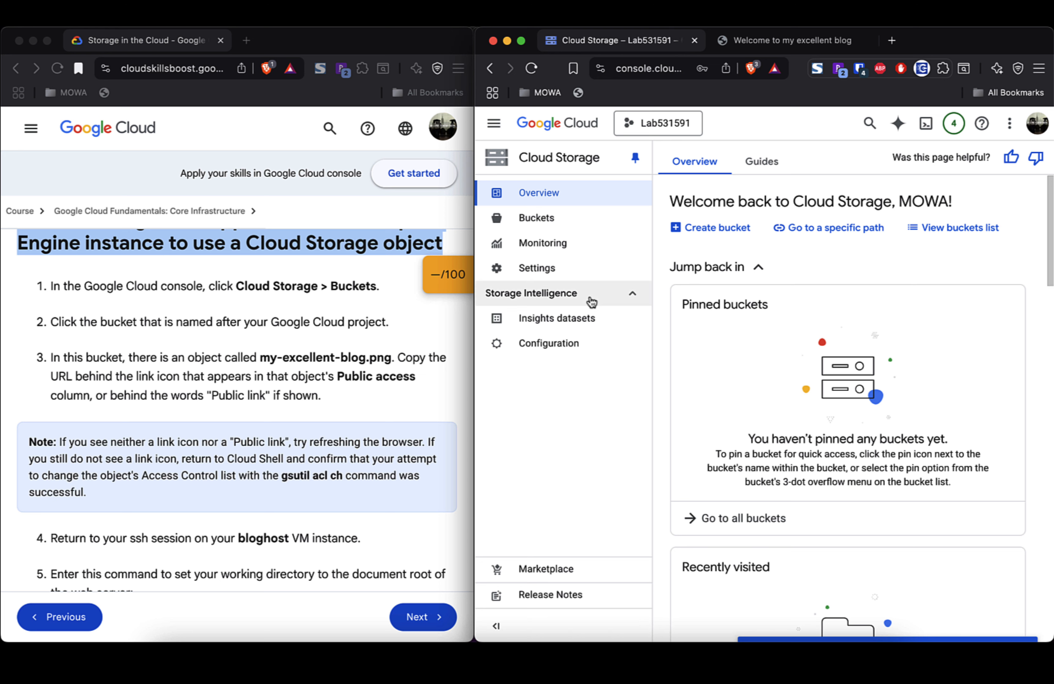
{"action": "left_click", "coordinate": [548, 226]}
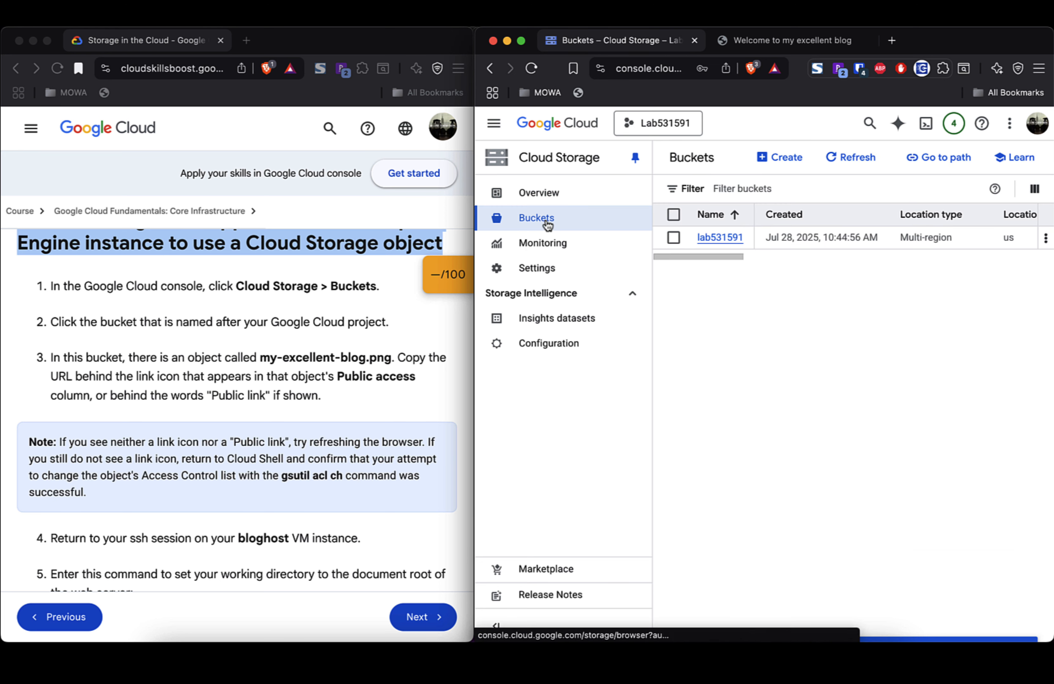
{"action": "left_click", "coordinate": [725, 241]}
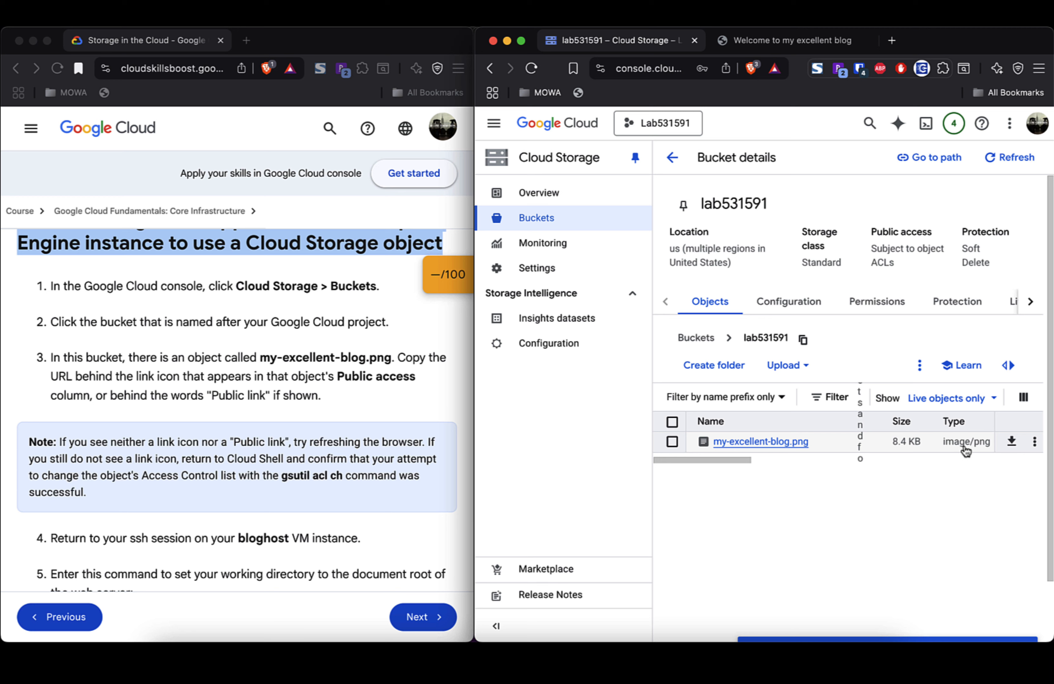
{"action": "scroll", "coordinate": [962, 449], "scroll_direction": "right", "scroll_amount": 5}
{"action": "scroll", "coordinate": [965, 451], "scroll_direction": "right", "scroll_amount": 10}
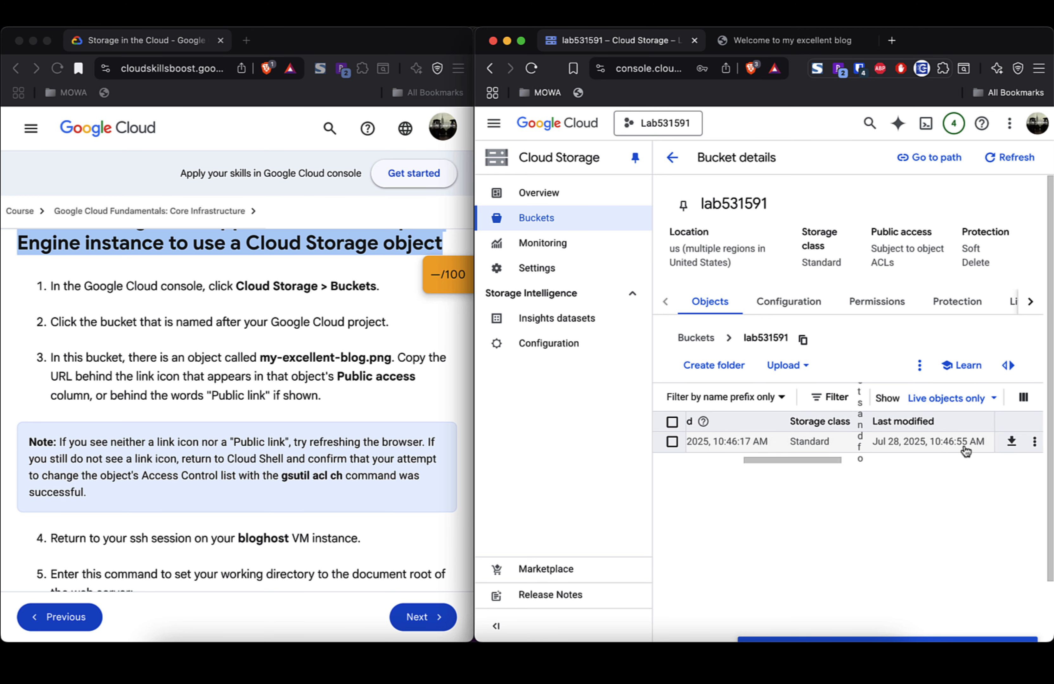
{"action": "scroll", "coordinate": [966, 451], "scroll_direction": "right", "scroll_amount": 5}
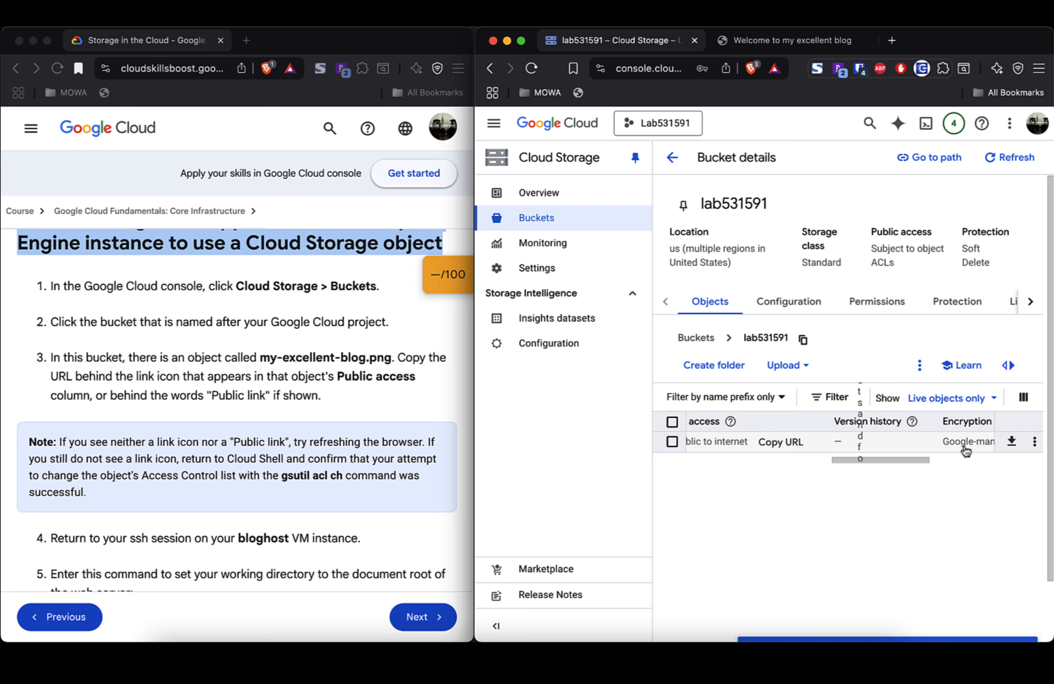
Step: Copy the public URL of my-excellent-blog.png, then return to the SSH terminal window
{"action": "left_click", "coordinate": [782, 445]}
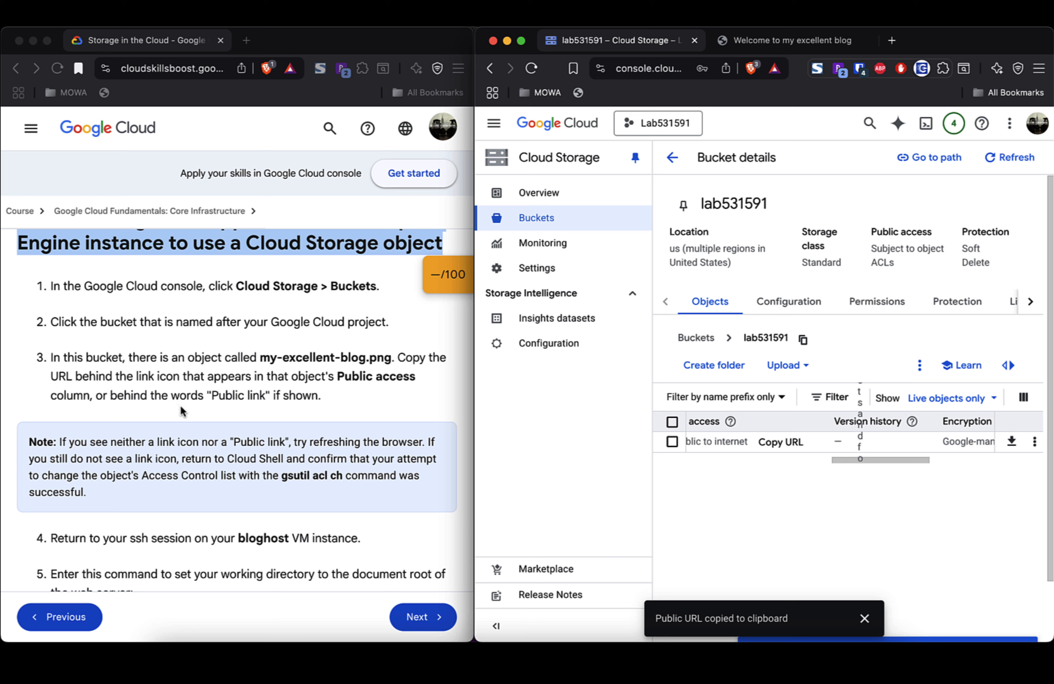
{"action": "scroll", "coordinate": [298, 417], "scroll_direction": "down", "scroll_amount": 2}
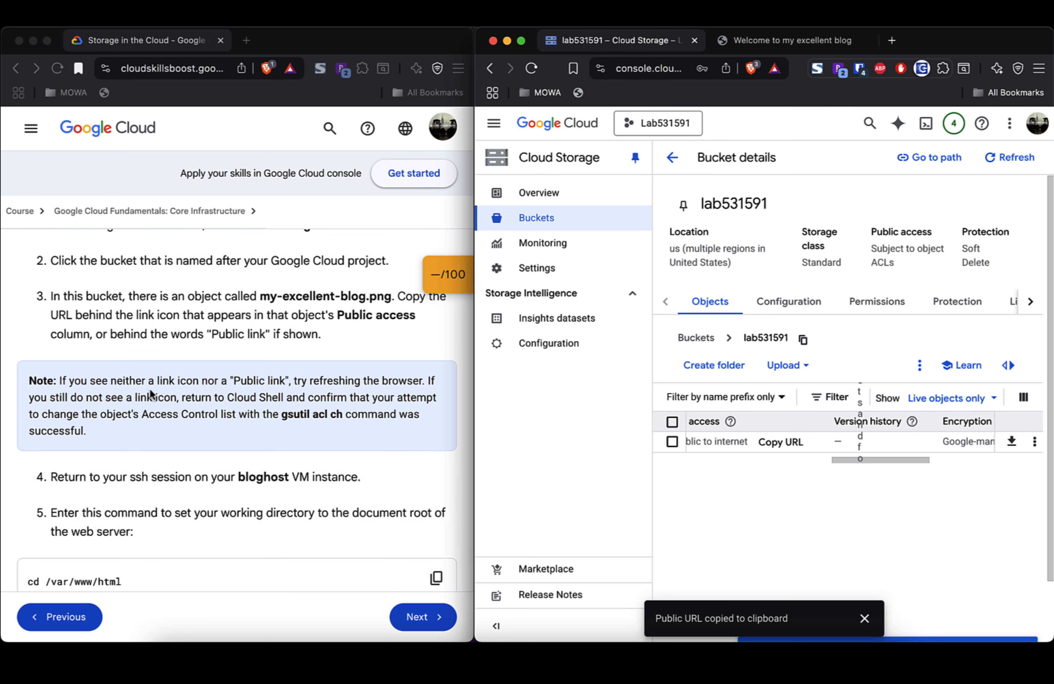
{"action": "double_click", "coordinate": [160, 383]}
{"action": "triple_click", "coordinate": [157, 385]}
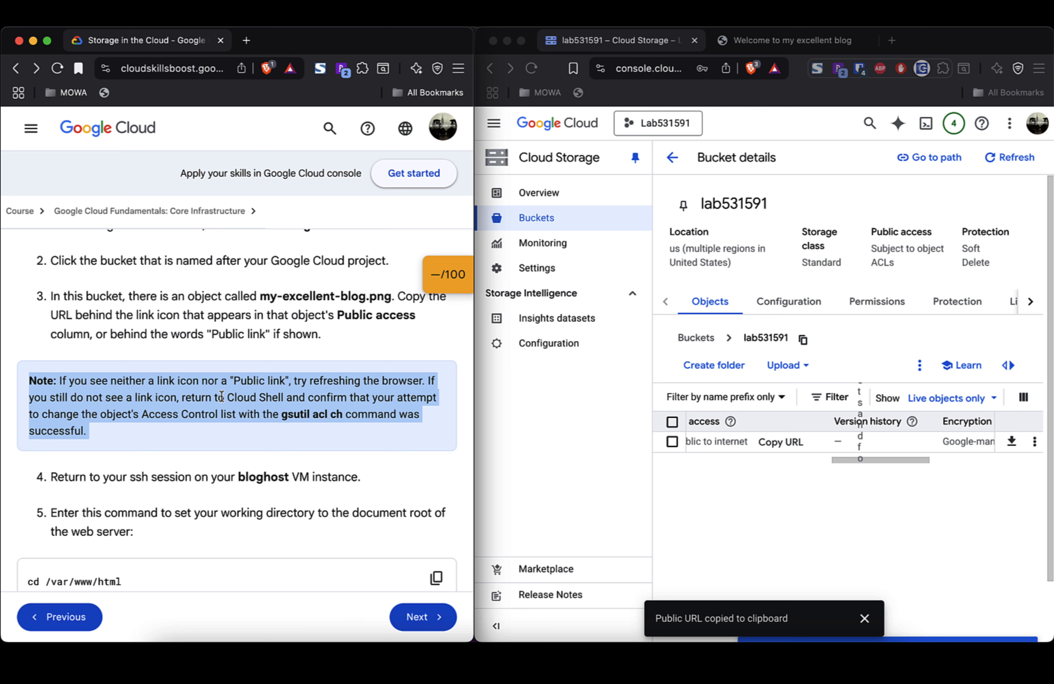
{"action": "scroll", "coordinate": [265, 473], "scroll_direction": "down", "scroll_amount": 1}
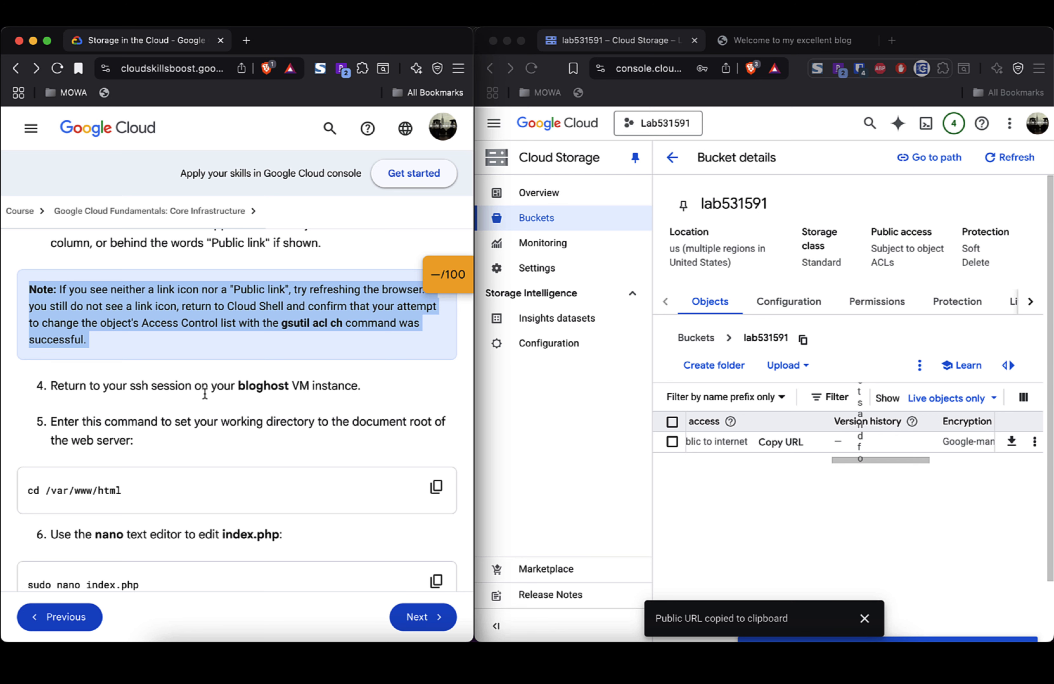
{"action": "key", "text": "super+grave"}
{"action": "key", "text": "super+grave"}
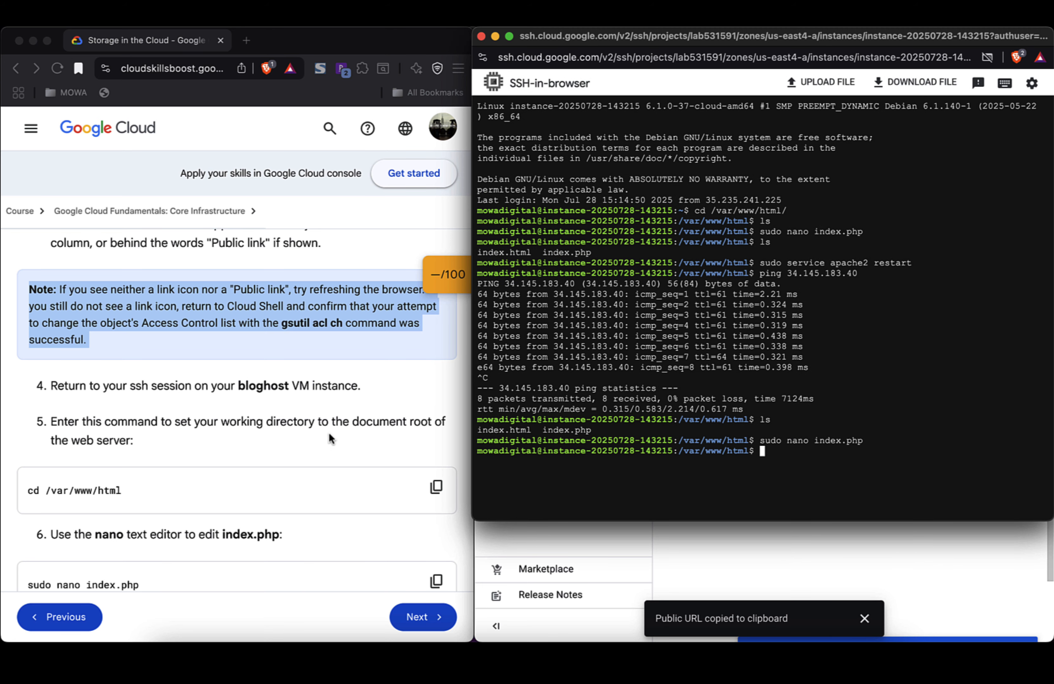
Step: Reopen index.php with 'sudo nano index.php' and move down to the <h1> heading line
{"action": "scroll", "coordinate": [323, 428], "scroll_direction": "down", "scroll_amount": 3}
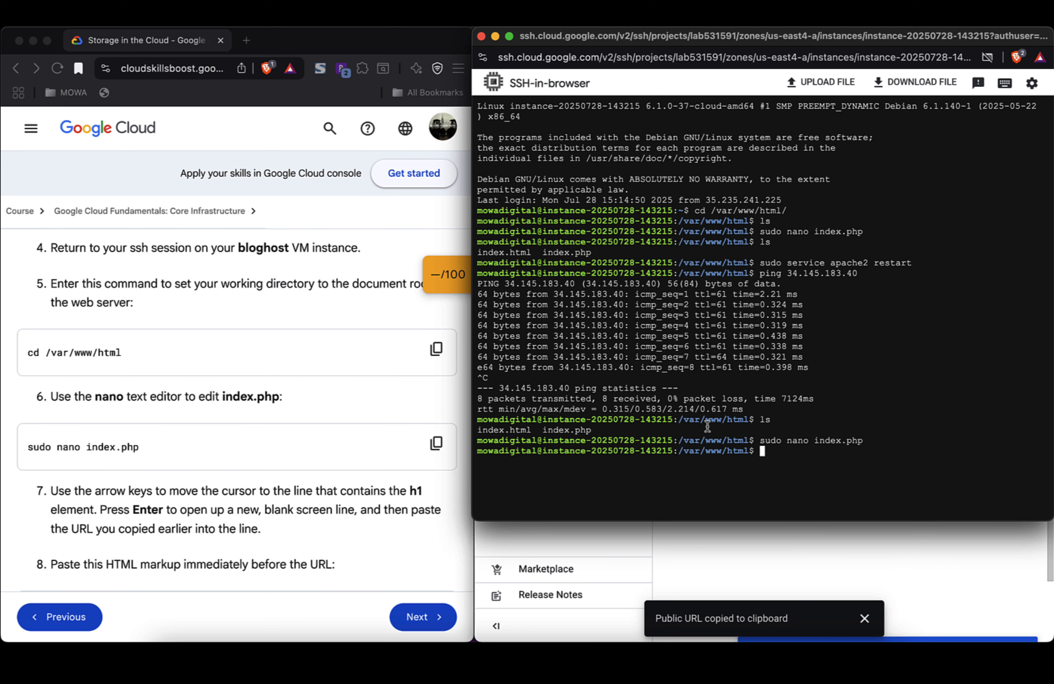
{"action": "type", "text": "sudo nano index.php"}
{"action": "key", "text": "Return"}
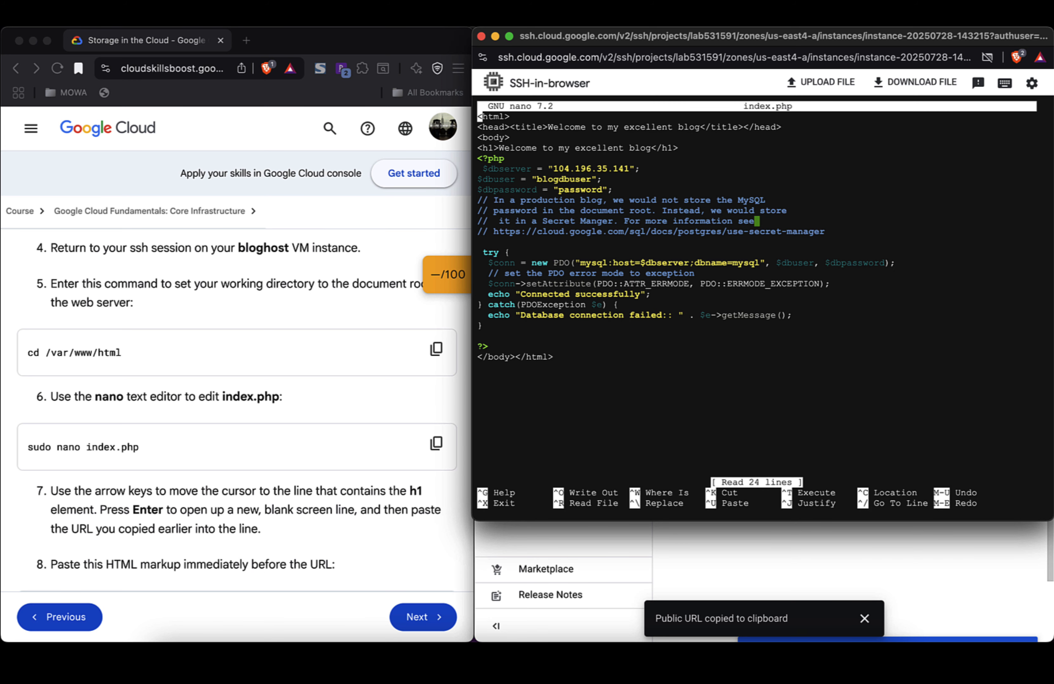
{"action": "scroll", "coordinate": [329, 449], "scroll_direction": "down", "scroll_amount": 5}
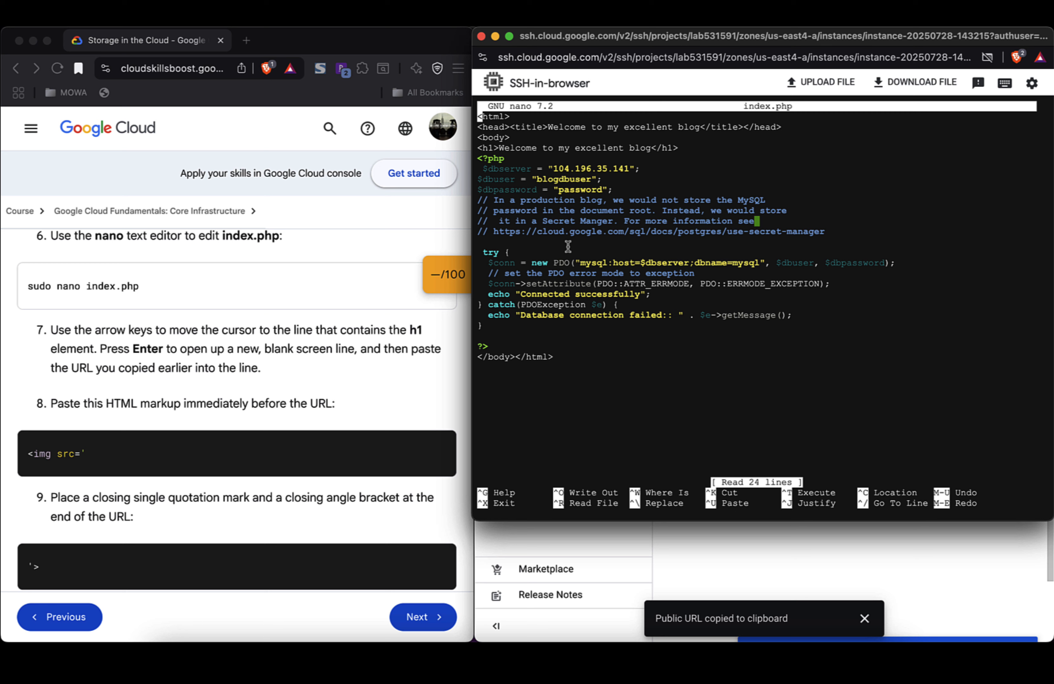
{"action": "key", "text": "Down"}
{"action": "key", "text": "Down"}
{"action": "key", "text": "Down"}
{"action": "scroll", "coordinate": [398, 376], "scroll_direction": "down", "scroll_amount": 4}
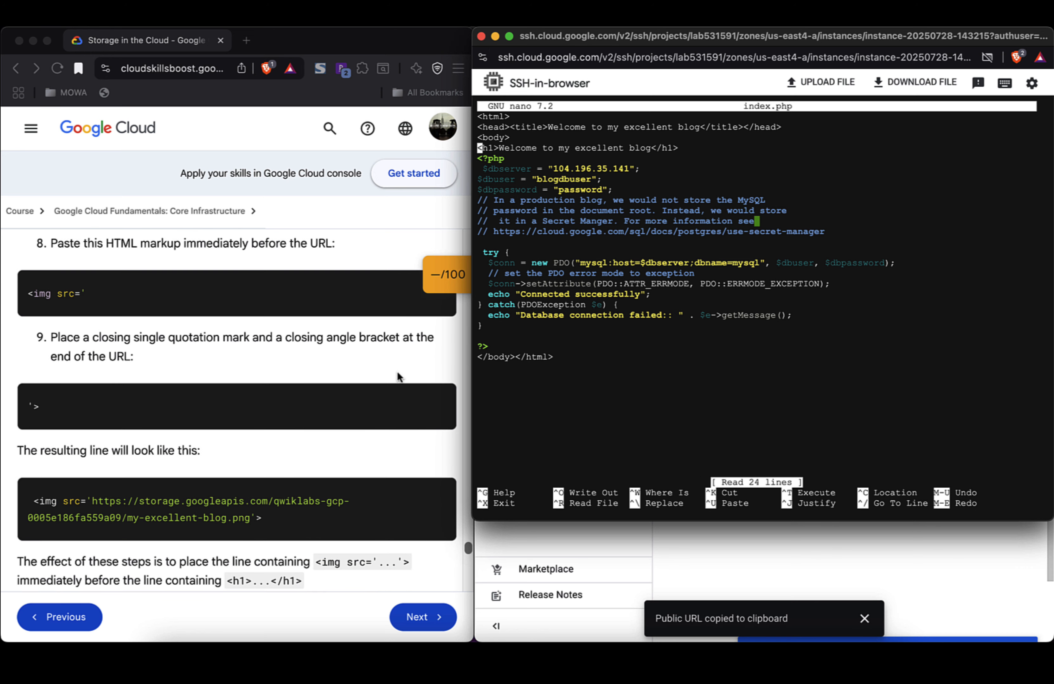
{"action": "scroll", "coordinate": [399, 376], "scroll_direction": "down", "scroll_amount": 2}
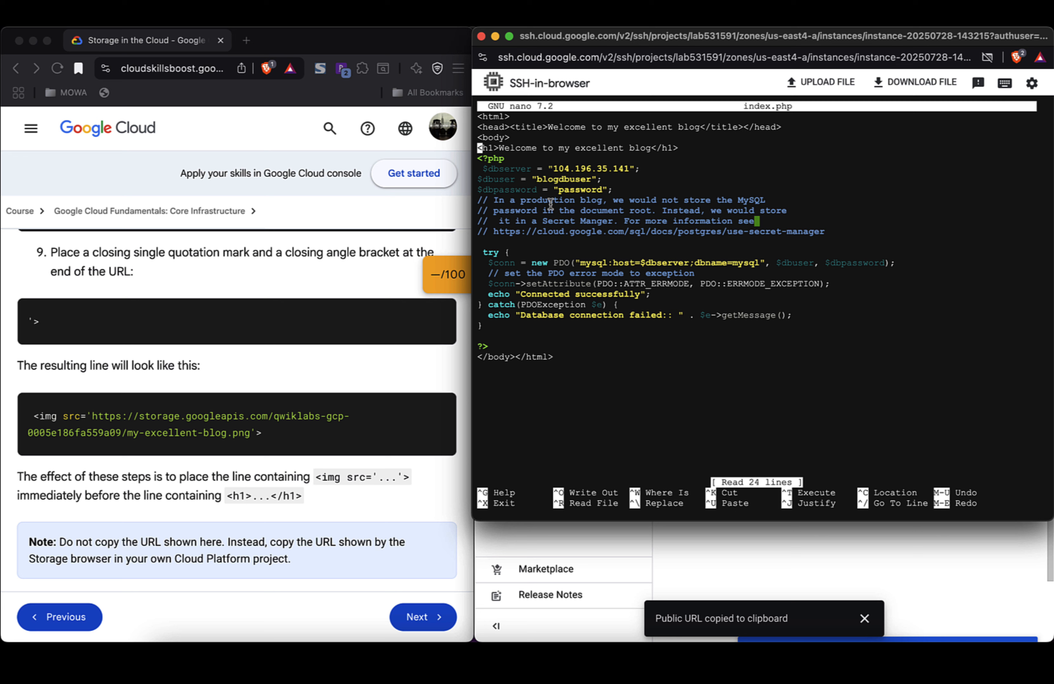
Step: Insert an <img src='…/my-excellent-blog.png' /> line above the h1 heading and begin saving
{"action": "key", "text": "Return"}
{"action": "key", "text": "Up"}
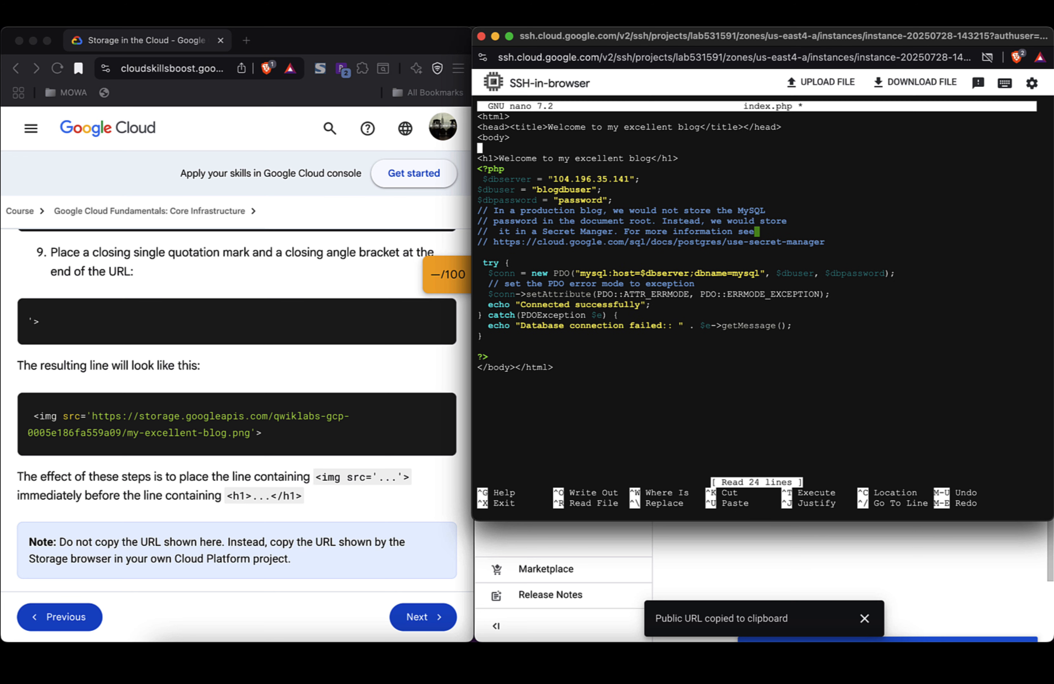
{"action": "key", "text": "super+v"}
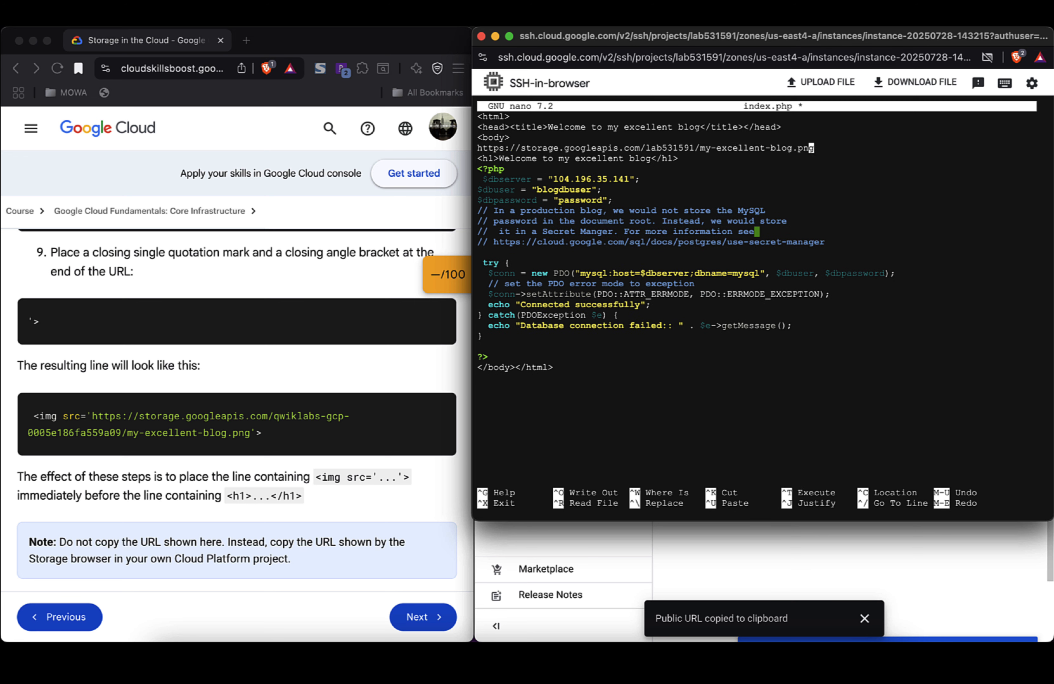
{"action": "key", "text": "Left"}
{"action": "key", "text": "Left"}
{"action": "key", "text": "Left"}
{"action": "key", "text": "Left"}
{"action": "key", "text": "Left"}
{"action": "key", "text": "Left"}
{"action": "key", "text": "Left"}
{"action": "key", "text": "Left"}
{"action": "key", "text": "Left"}
{"action": "key", "text": "Left"}
{"action": "key", "text": "Left"}
{"action": "key", "text": "Left"}
{"action": "key", "text": "Left"}
{"action": "key", "text": "Left"}
{"action": "key", "text": "Left"}
{"action": "key", "text": "Left"}
{"action": "key", "text": "Left"}
{"action": "key", "text": "Left"}
{"action": "key", "text": "Left"}
{"action": "key", "text": "Left"}
{"action": "key", "text": "Left"}
{"action": "key", "text": "Left"}
{"action": "key", "text": "Left"}
{"action": "key", "text": "Left"}
{"action": "key", "text": "Left"}
{"action": "key", "text": "Left"}
{"action": "key", "text": "Left"}
{"action": "key", "text": "Left"}
{"action": "key", "text": "Left"}
{"action": "key", "text": "Left"}
{"action": "key", "text": "Left"}
{"action": "key", "text": "Left"}
{"action": "key", "text": "Left"}
{"action": "key", "text": "Left"}
{"action": "key", "text": "Left"}
{"action": "key", "text": "Left"}
{"action": "key", "text": "Left"}
{"action": "key", "text": "Left"}
{"action": "key", "text": "Left"}
{"action": "key", "text": "Left"}
{"action": "key", "text": "Left"}
{"action": "key", "text": "Left"}
{"action": "key", "text": "Left"}
{"action": "key", "text": "Left"}
{"action": "key", "text": "Left"}
{"action": "key", "text": "Left"}
{"action": "key", "text": "Left"}
{"action": "key", "text": "Left"}
{"action": "key", "text": "Left"}
{"action": "key", "text": "Left"}
{"action": "key", "text": "Left"}
{"action": "key", "text": "Left"}
{"action": "type", "text": "<img "}
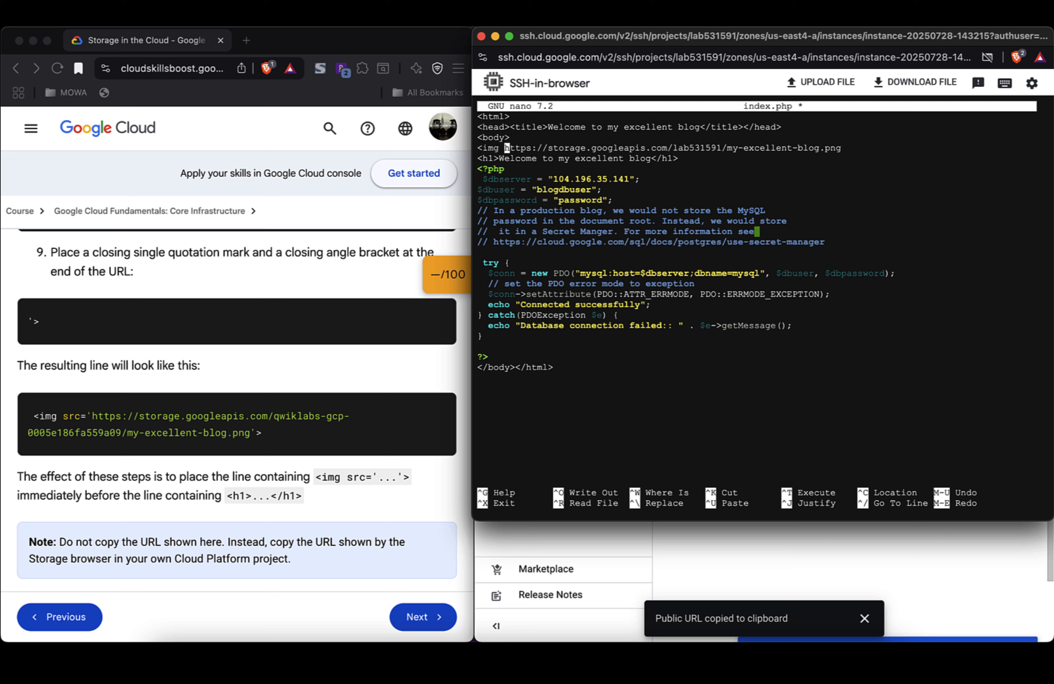
{"action": "type", "text": "src="}
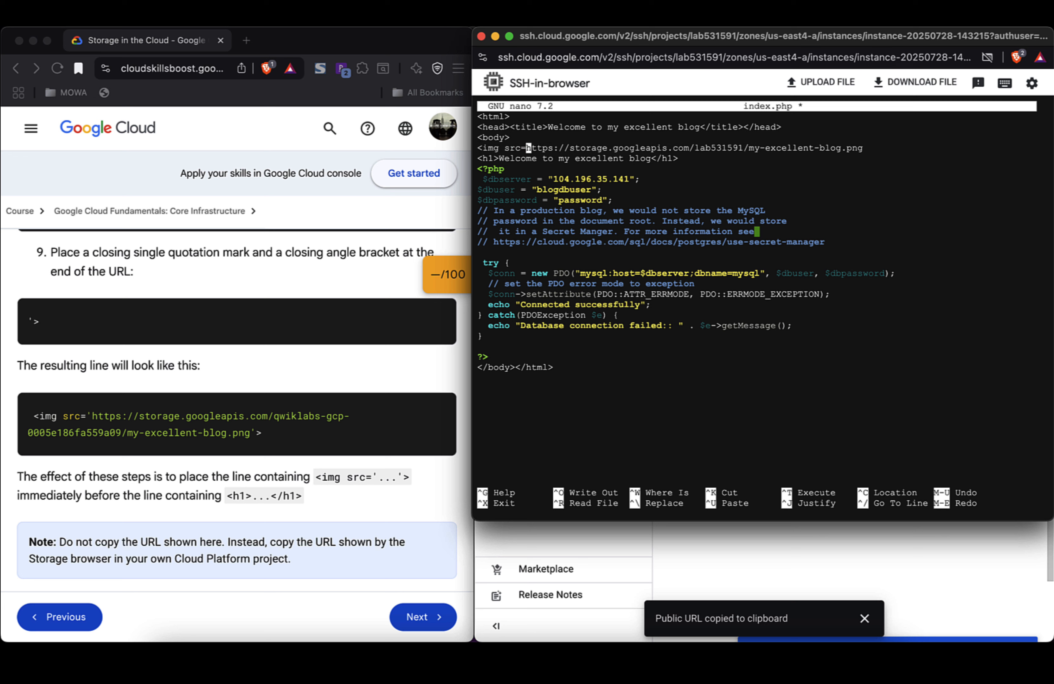
{"action": "type", "text": "'"}
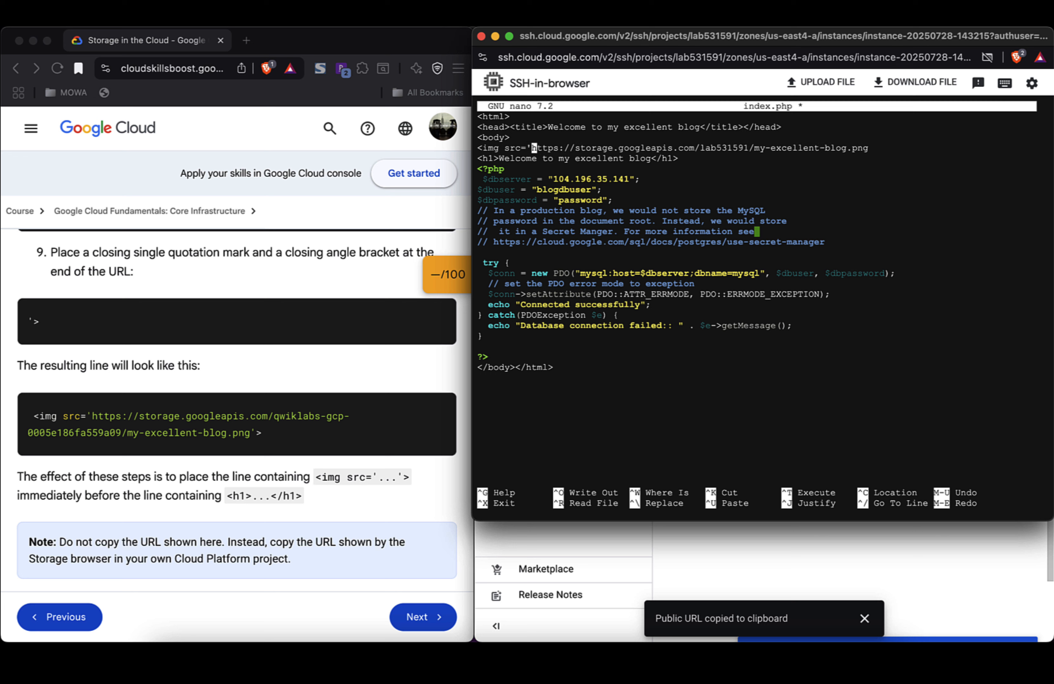
{"action": "key", "text": "Right"}
{"action": "key", "text": "Right"}
{"action": "key", "text": "Right"}
{"action": "key", "text": "Right"}
{"action": "key", "text": "Right"}
{"action": "key", "text": "Right"}
{"action": "key", "text": "Right"}
{"action": "key", "text": "Right"}
{"action": "key", "text": "Right"}
{"action": "key", "text": "Right"}
{"action": "key", "text": "Right"}
{"action": "key", "text": "Right"}
{"action": "key", "text": "Right"}
{"action": "key", "text": "Right"}
{"action": "key", "text": "Right"}
{"action": "key", "text": "Right"}
{"action": "key", "text": "Right"}
{"action": "key", "text": "Right"}
{"action": "key", "text": "Right"}
{"action": "key", "text": "Right"}
{"action": "key", "text": "Right"}
{"action": "key", "text": "Right"}
{"action": "key", "text": "Right"}
{"action": "key", "text": "Right"}
{"action": "key", "text": "Right"}
{"action": "key", "text": "Right"}
{"action": "key", "text": "Right"}
{"action": "key", "text": "Right"}
{"action": "key", "text": "Right"}
{"action": "key", "text": "Right"}
{"action": "key", "text": "Right"}
{"action": "key", "text": "Right"}
{"action": "key", "text": "Right"}
{"action": "key", "text": "Right"}
{"action": "key", "text": "Right"}
{"action": "key", "text": "Right"}
{"action": "key", "text": "Right"}
{"action": "key", "text": "Right"}
{"action": "key", "text": "Right"}
{"action": "key", "text": "Right"}
{"action": "key", "text": "Right"}
{"action": "key", "text": "Right"}
{"action": "key", "text": "Right"}
{"action": "key", "text": "Right"}
{"action": "key", "text": "Right"}
{"action": "key", "text": "Right"}
{"action": "key", "text": "Right"}
{"action": "key", "text": "Right"}
{"action": "key", "text": "Right"}
{"action": "key", "text": "Right"}
{"action": "key", "text": "Right"}
{"action": "key", "text": "Right"}
{"action": "key", "text": "Right"}
{"action": "key", "text": "Right"}
{"action": "key", "text": "Right"}
{"action": "type", "text": "'"}
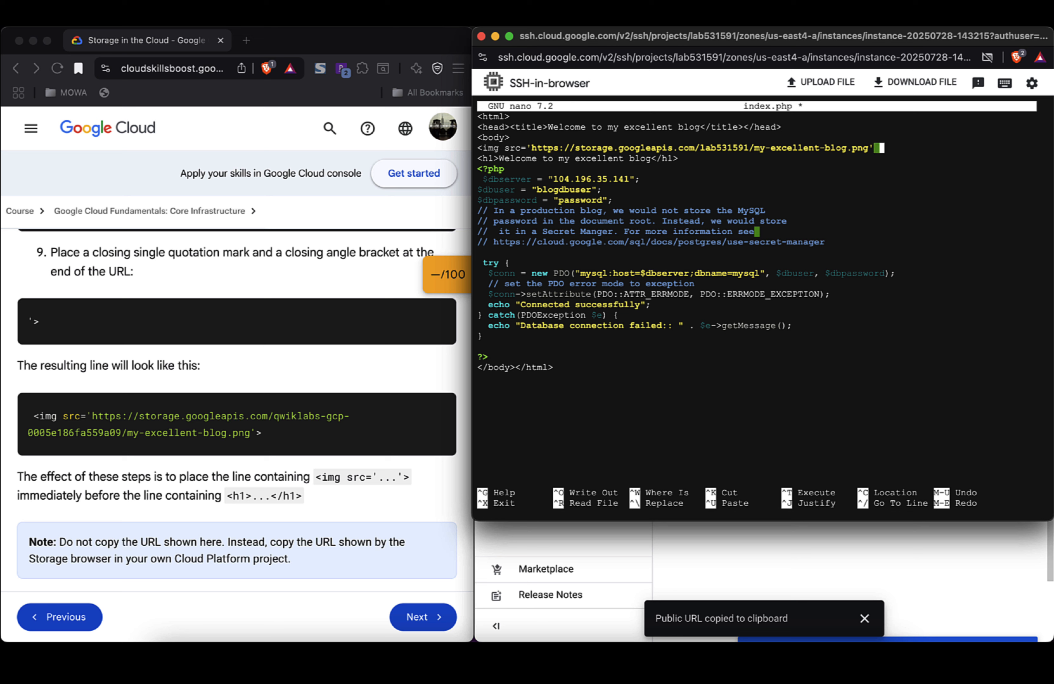
{"action": "type", "text": " />"}
{"action": "key", "text": "ctrl+o"}
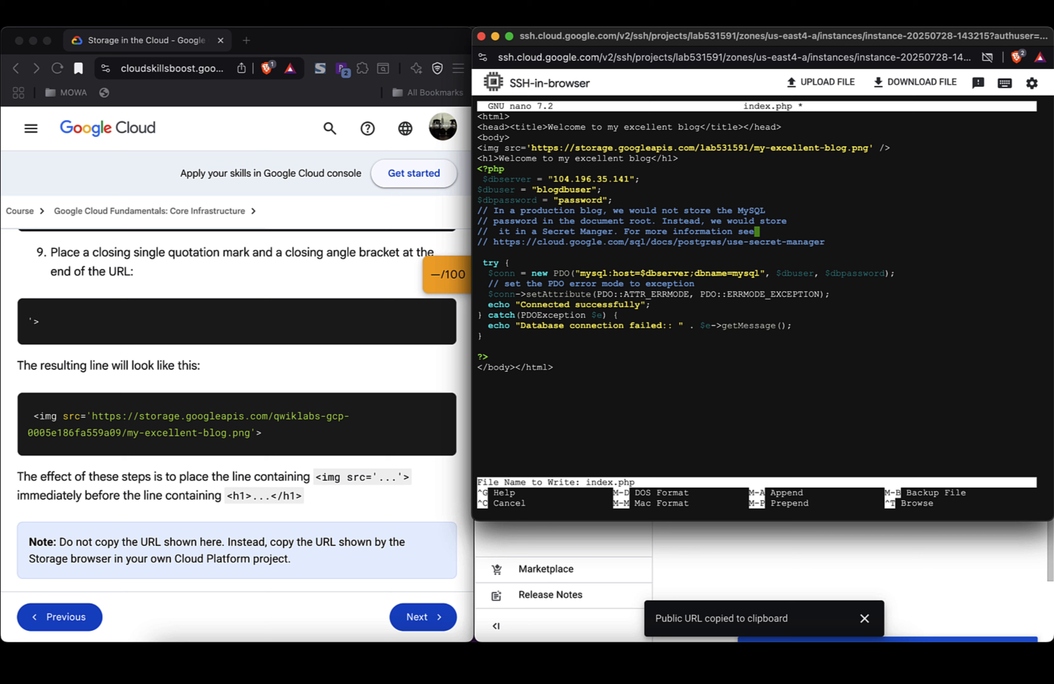
Step: Confirm the index.php save, exit nano, and start typing the apache2 restart command ('sudo service apa')
{"action": "key", "text": "Return"}
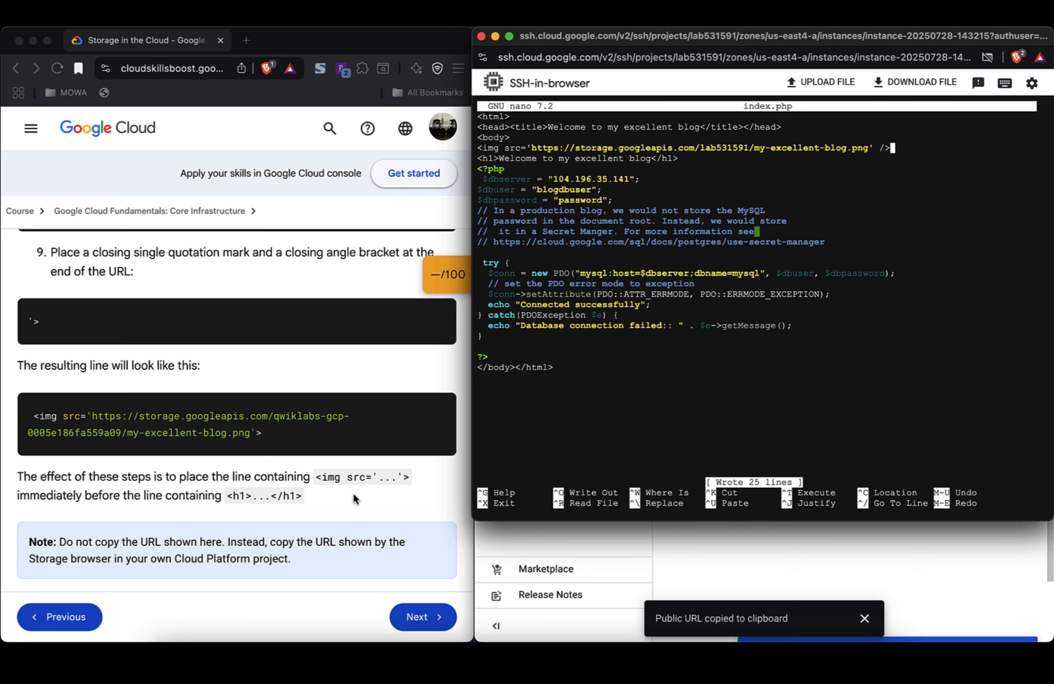
{"action": "scroll", "coordinate": [356, 500], "scroll_direction": "down", "scroll_amount": 3}
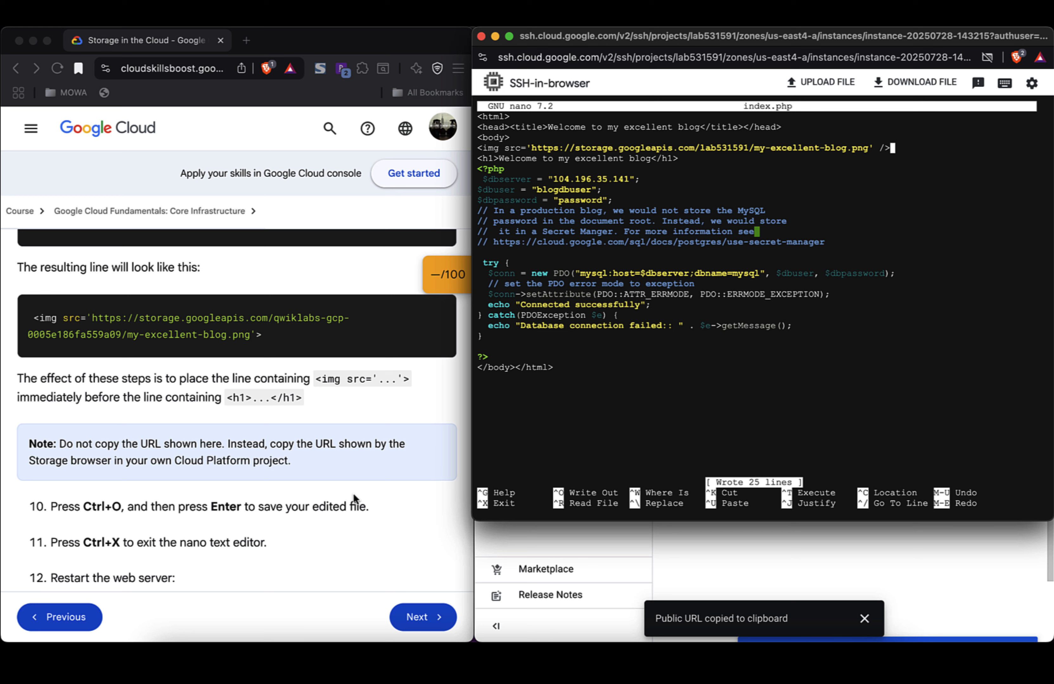
{"action": "scroll", "coordinate": [353, 493], "scroll_direction": "down", "scroll_amount": 1}
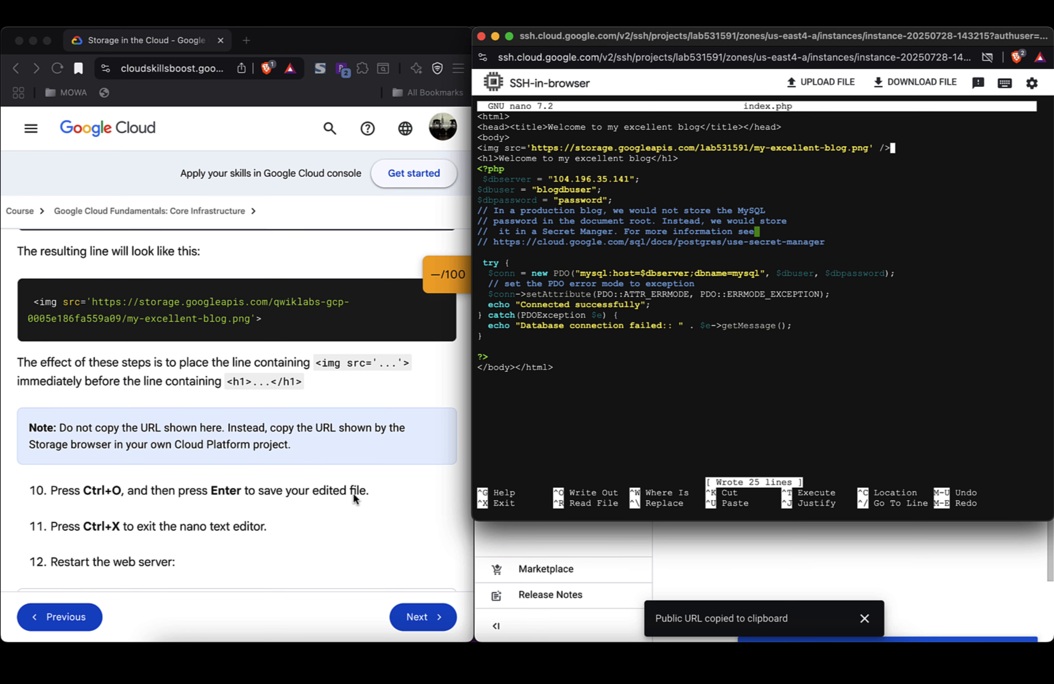
{"action": "scroll", "coordinate": [353, 494], "scroll_direction": "up", "scroll_amount": 1}
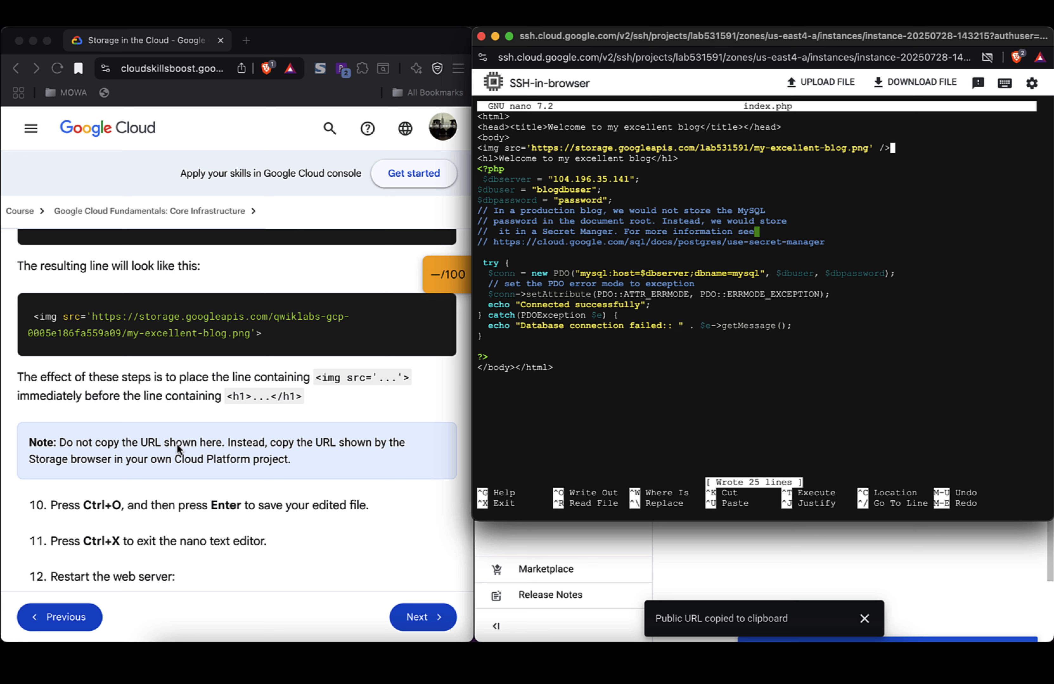
{"action": "triple_click", "coordinate": [177, 444]}
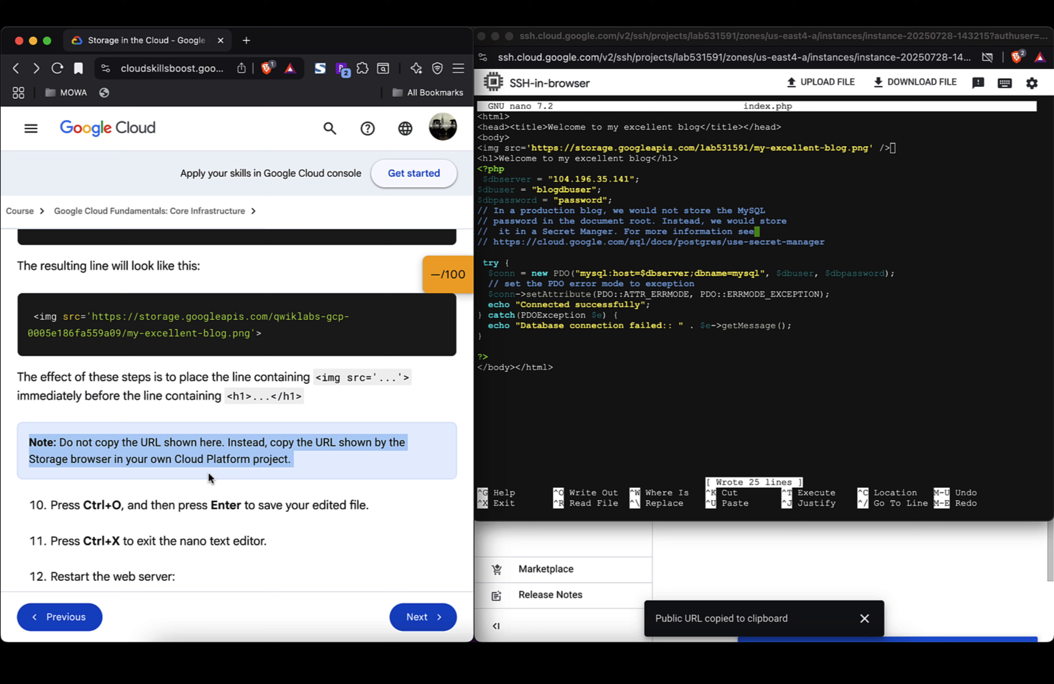
{"action": "left_click", "coordinate": [623, 378]}
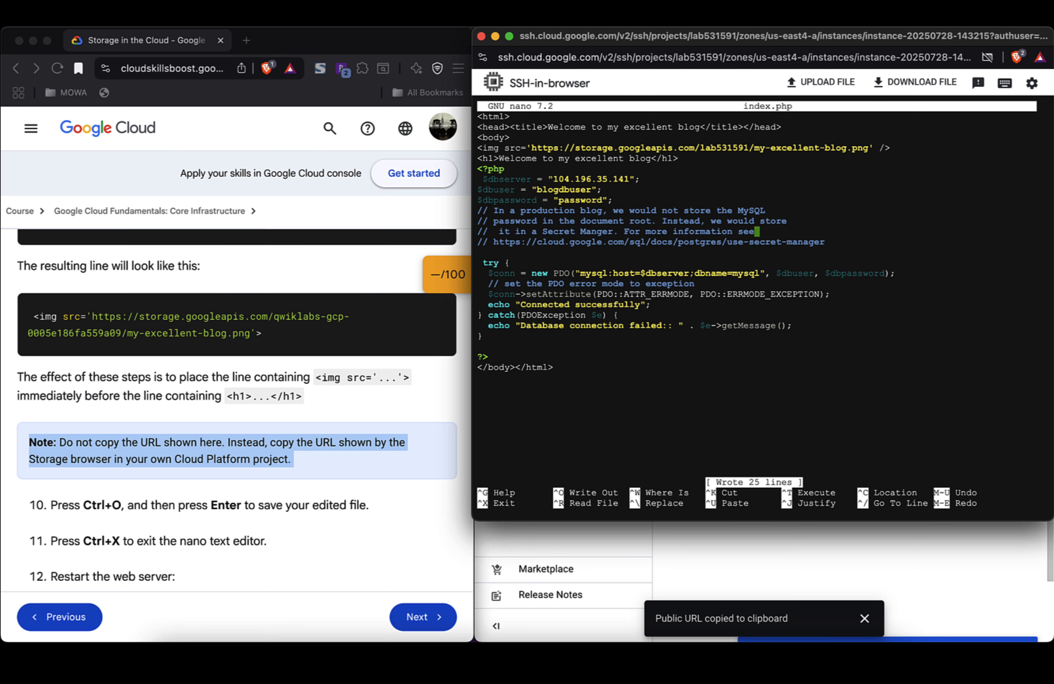
{"action": "key", "text": "ctrl+x"}
{"action": "scroll", "coordinate": [286, 505], "scroll_direction": "down", "scroll_amount": 4}
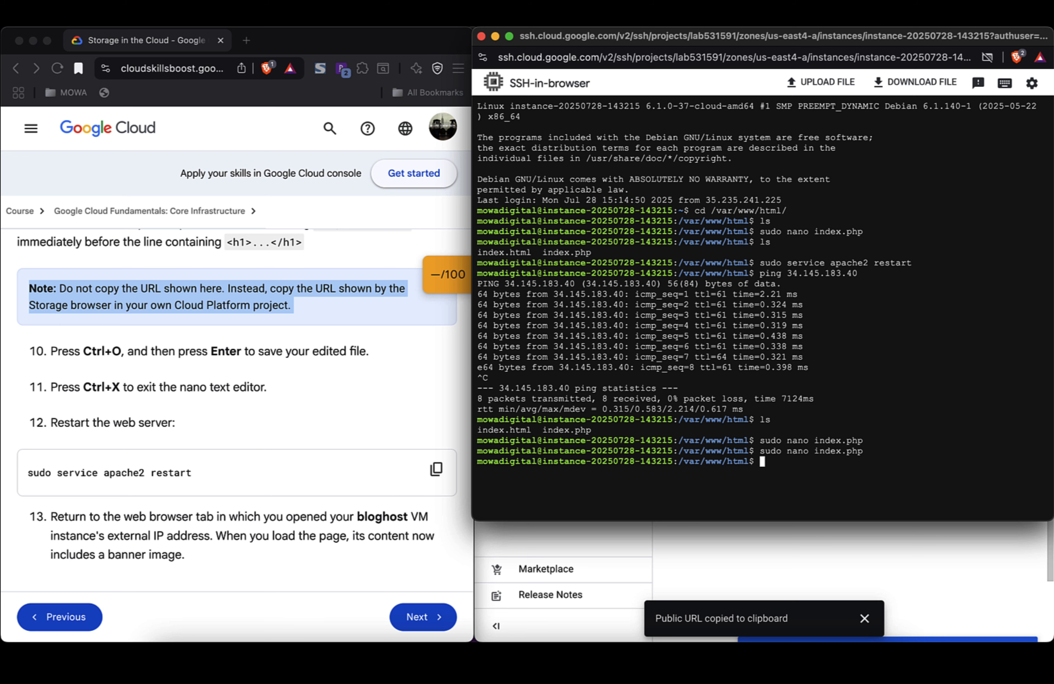
{"action": "type", "text": "sudo service apa"}
Step: Reload the blog page at the external IP to check that the My Excellent Blog banner appears
{"action": "left_click", "coordinate": [779, 555]}
{"action": "left_click", "coordinate": [794, 40]}
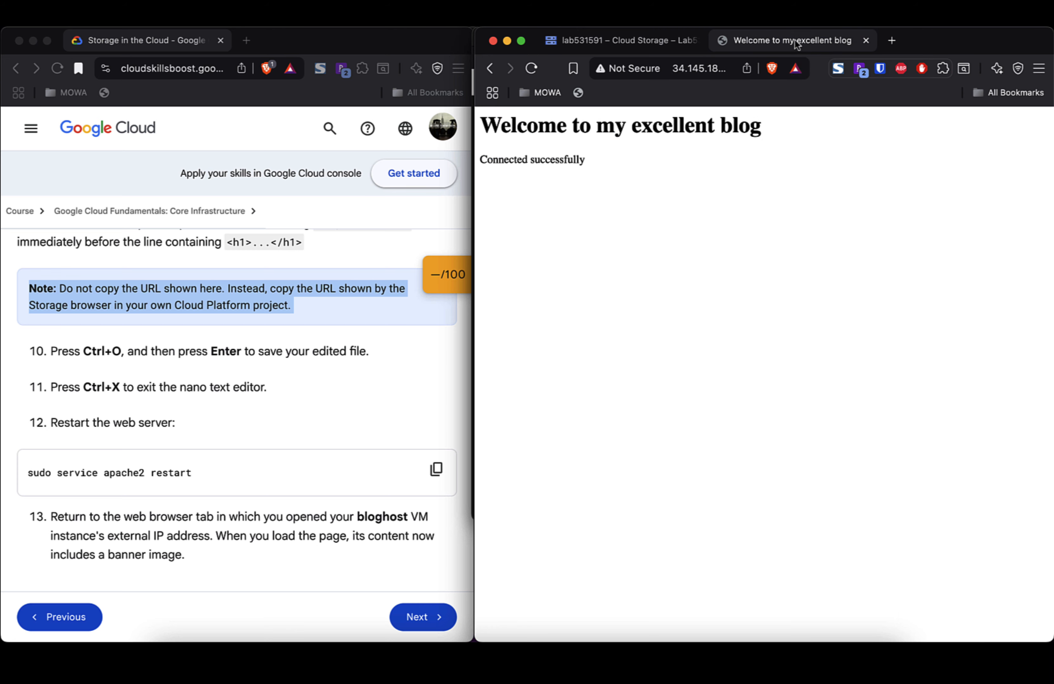
{"action": "left_click", "coordinate": [532, 68]}
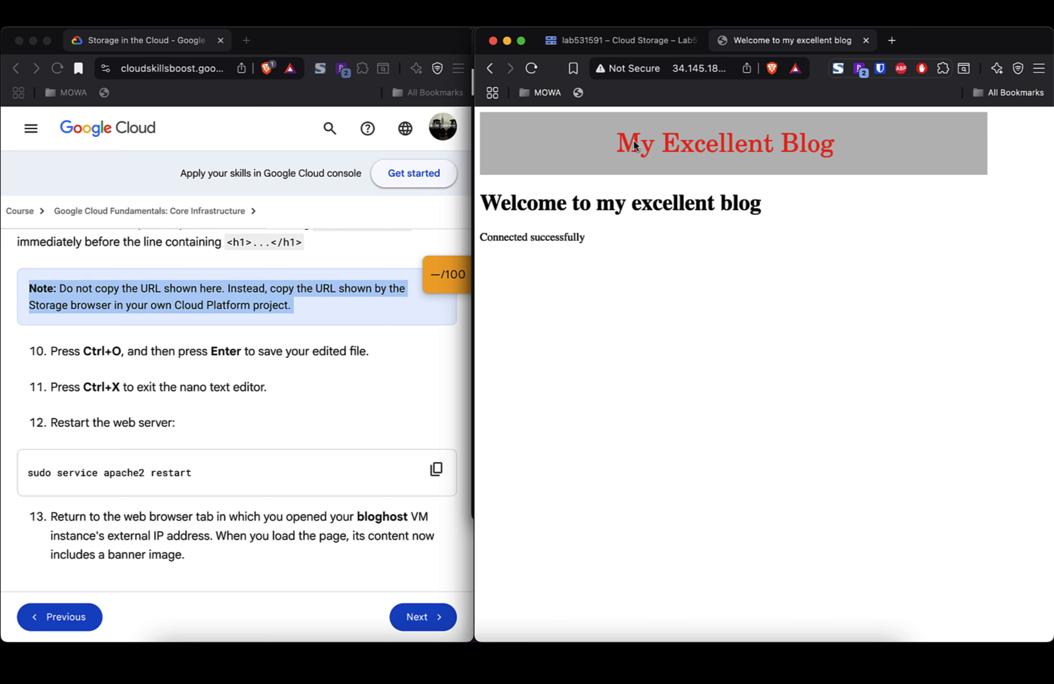
{"action": "scroll", "coordinate": [319, 326], "scroll_direction": "down", "scroll_amount": 5}
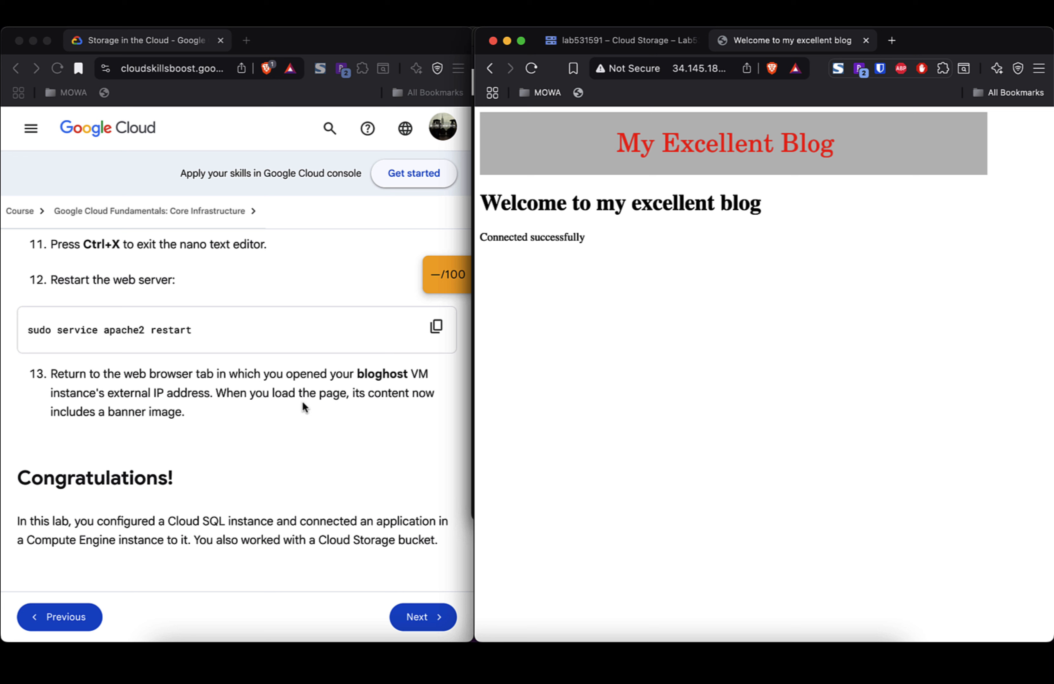
{"action": "left_click", "coordinate": [529, 73]}
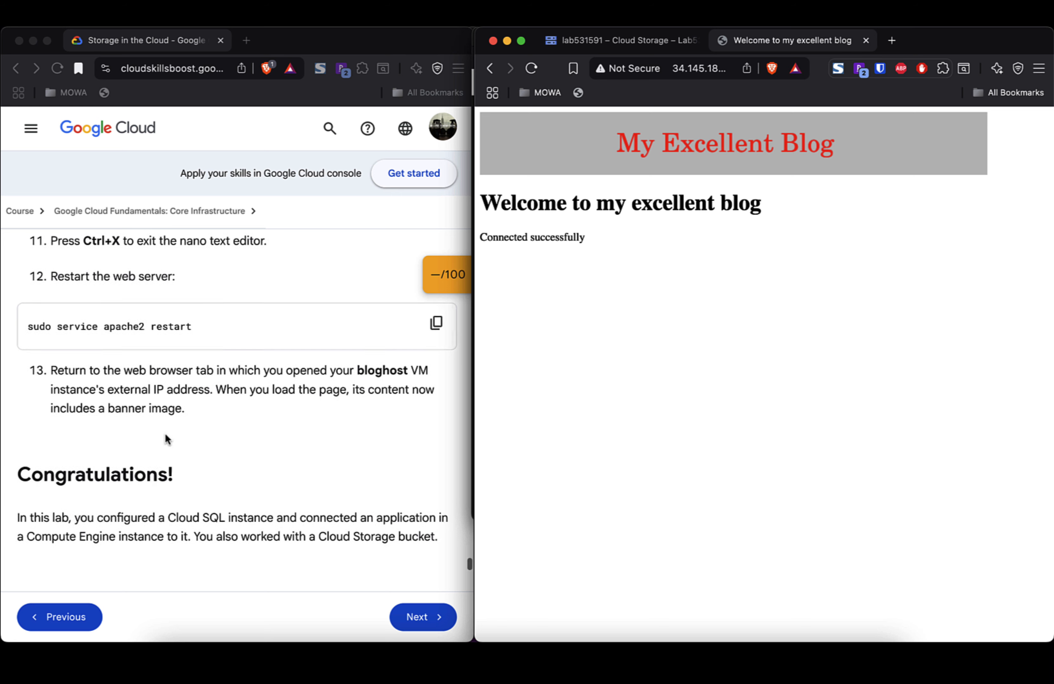
{"action": "scroll", "coordinate": [165, 434], "scroll_direction": "down", "scroll_amount": 5}
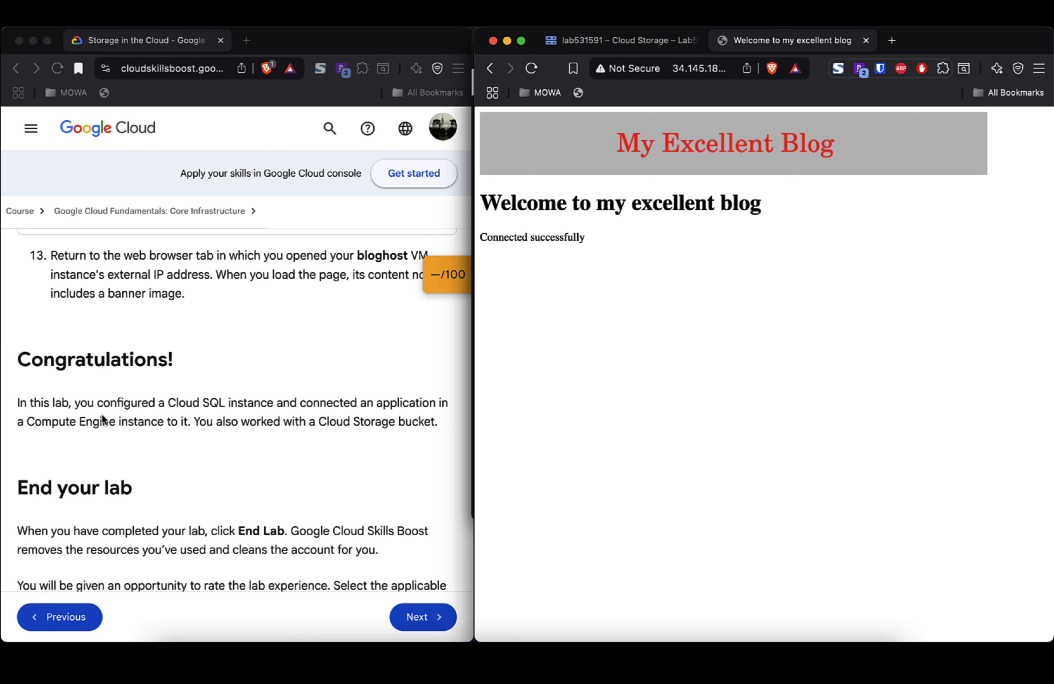
{"action": "triple_click", "coordinate": [168, 406]}
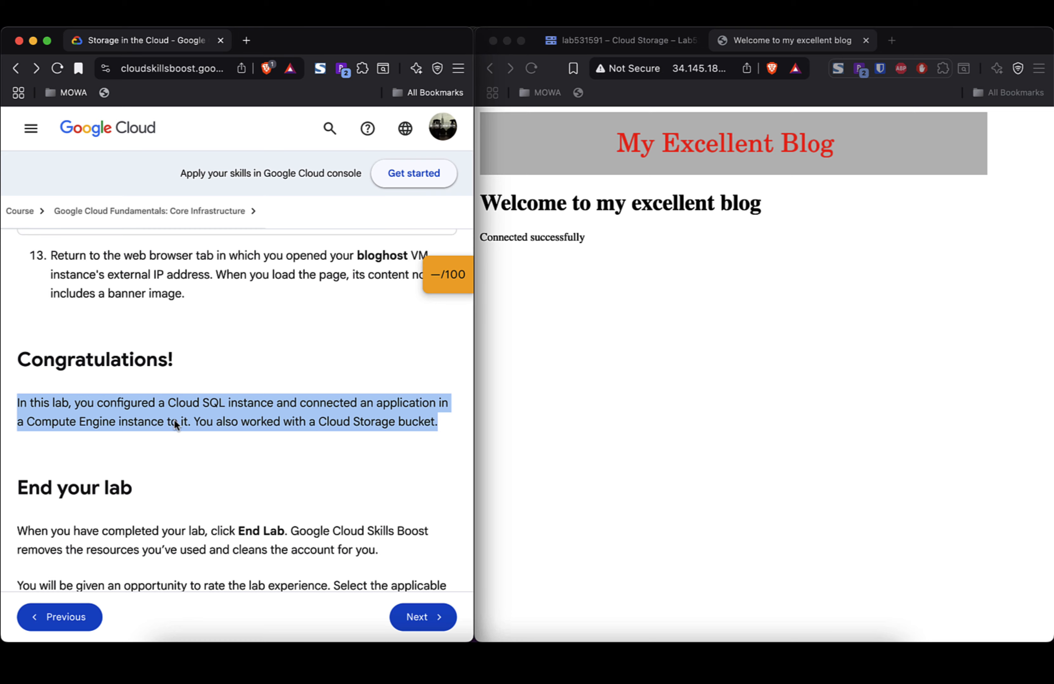
{"action": "scroll", "coordinate": [171, 452], "scroll_direction": "down", "scroll_amount": 10}
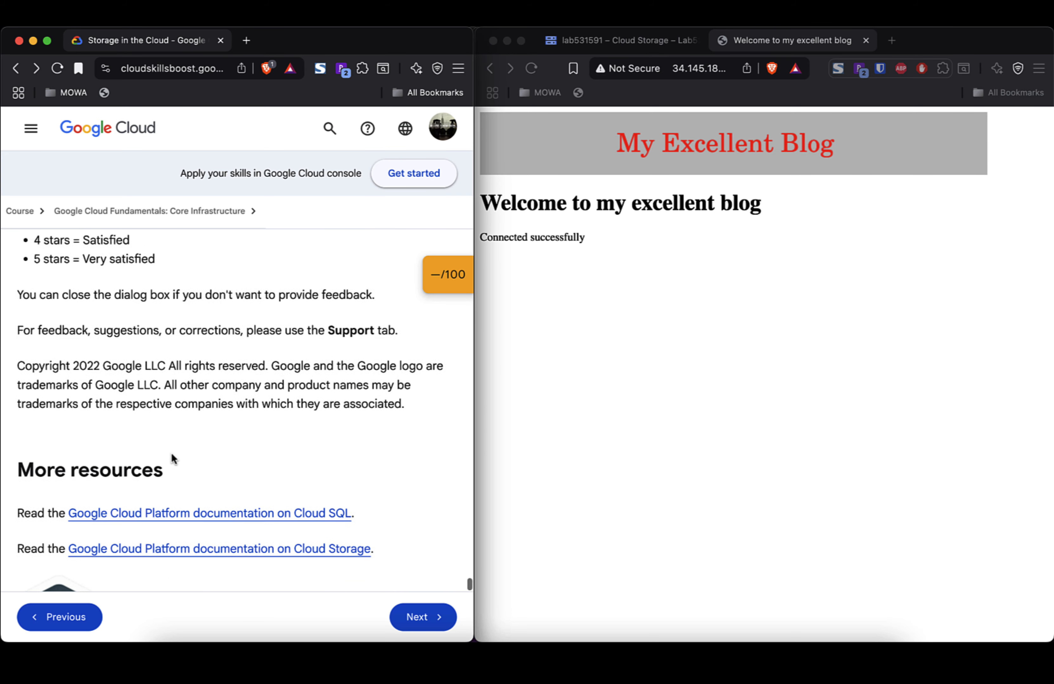
{"action": "scroll", "coordinate": [172, 459], "scroll_direction": "down", "scroll_amount": 2}
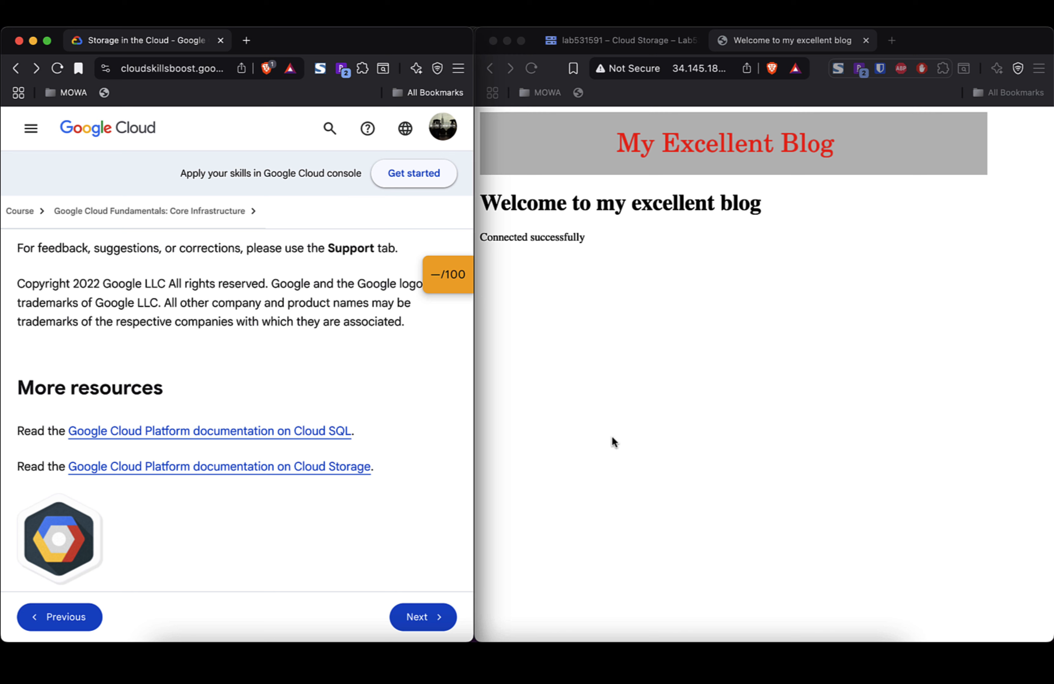
{"action": "key", "text": "Tab"}
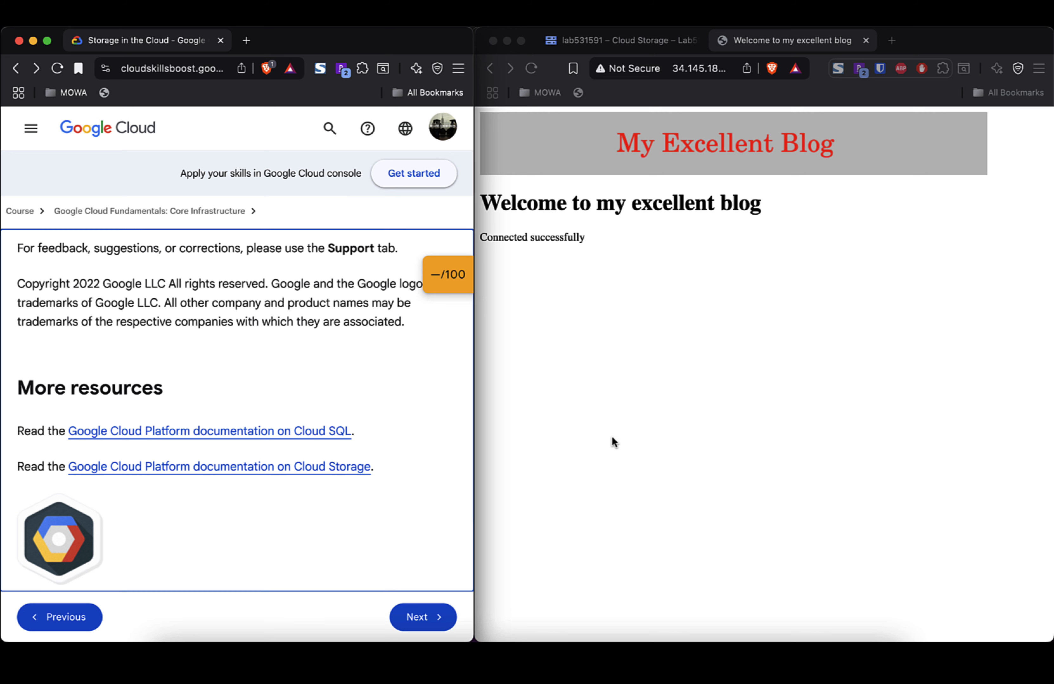